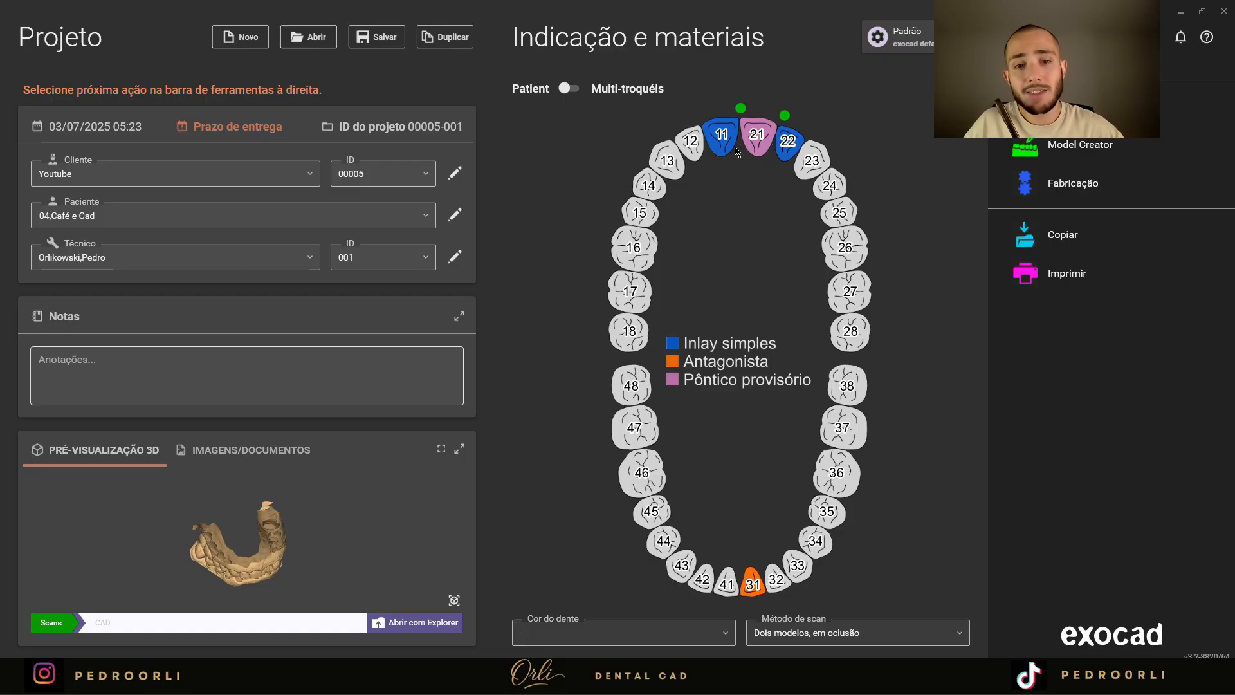
- Examine the restoration types and material options configured for tooth 21
{"action": "mouse_move", "coordinate": [737, 151]}
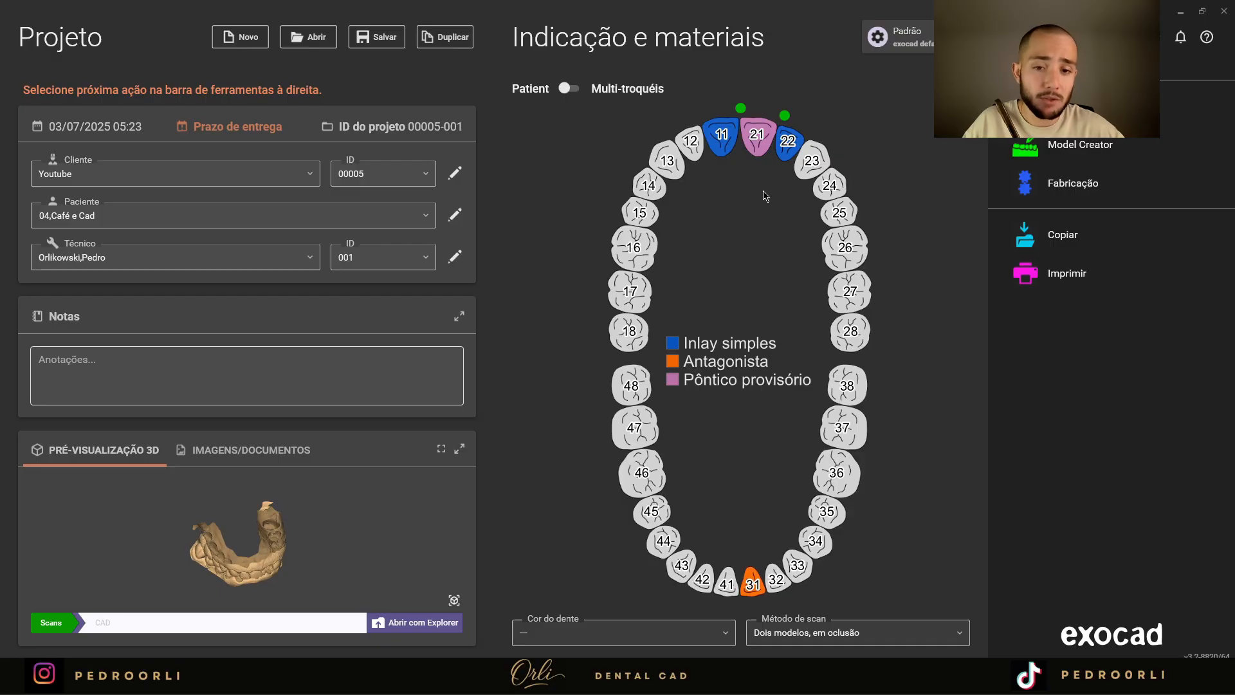
{"action": "left_click", "coordinate": [752, 139]}
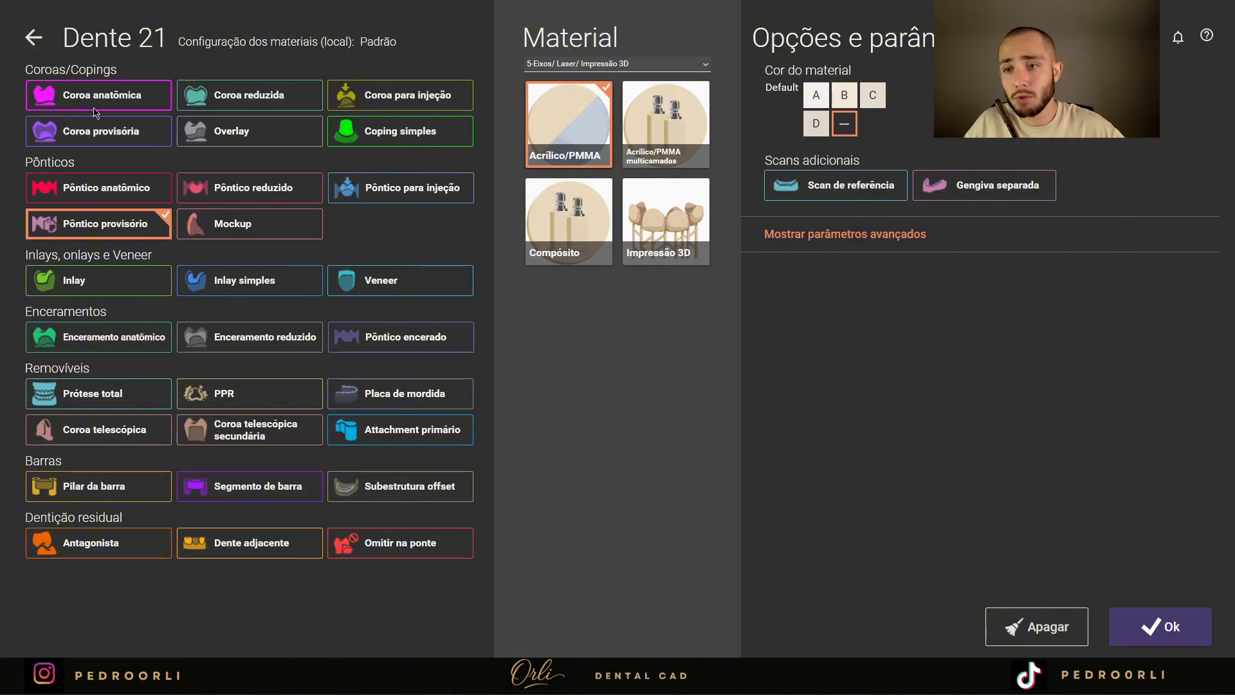
{"action": "left_click", "coordinate": [33, 37]}
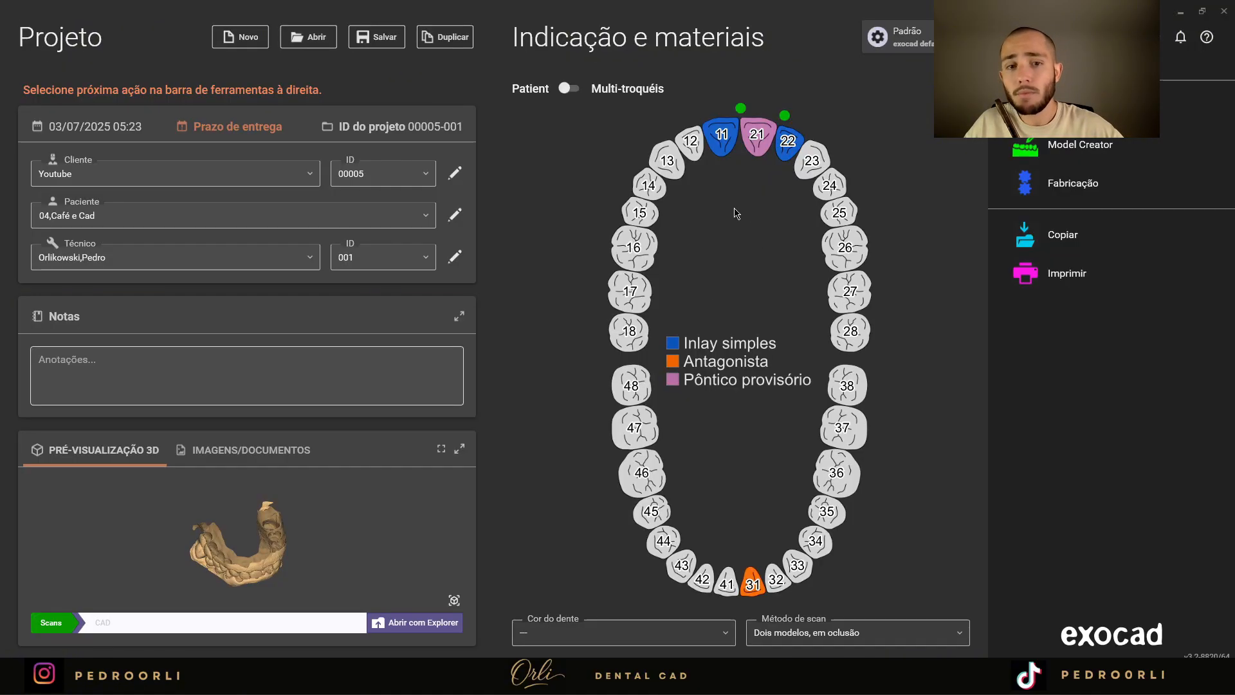
{"action": "left_click", "coordinate": [751, 149]}
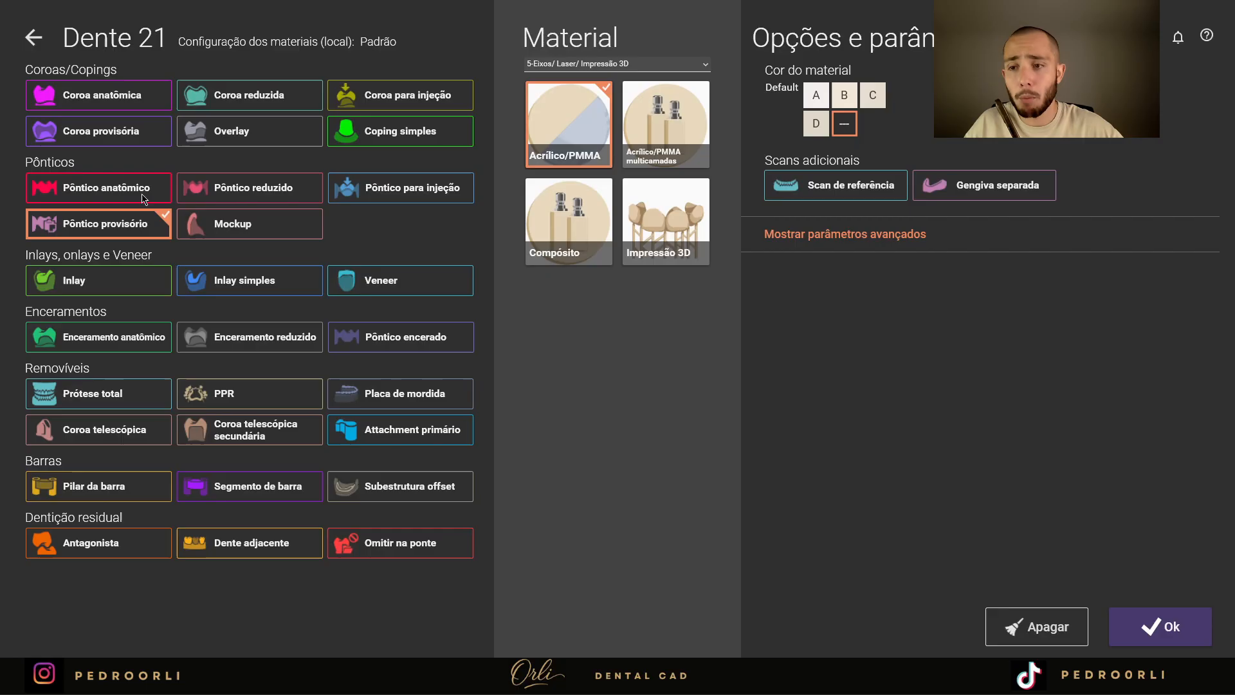
{"action": "left_click", "coordinate": [31, 39]}
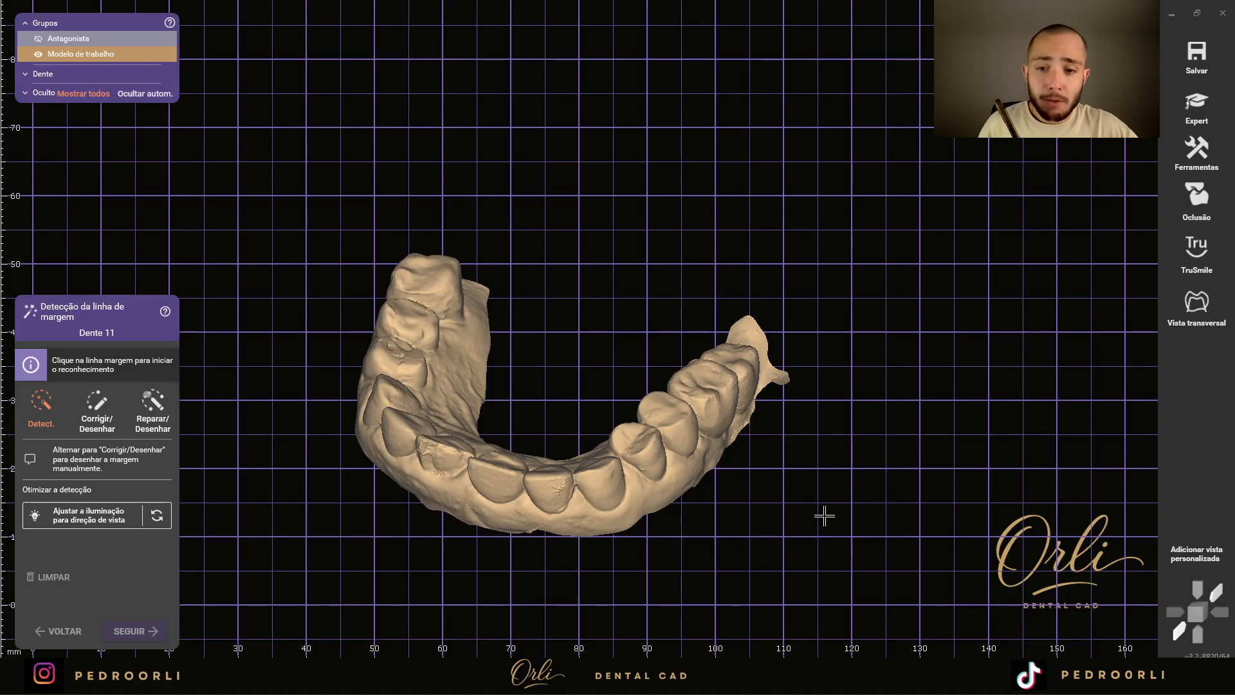
- Switch to the DentalDB project window and look through the project's file folder in Explorer
{"action": "mouse_move", "coordinate": [759, 675]}
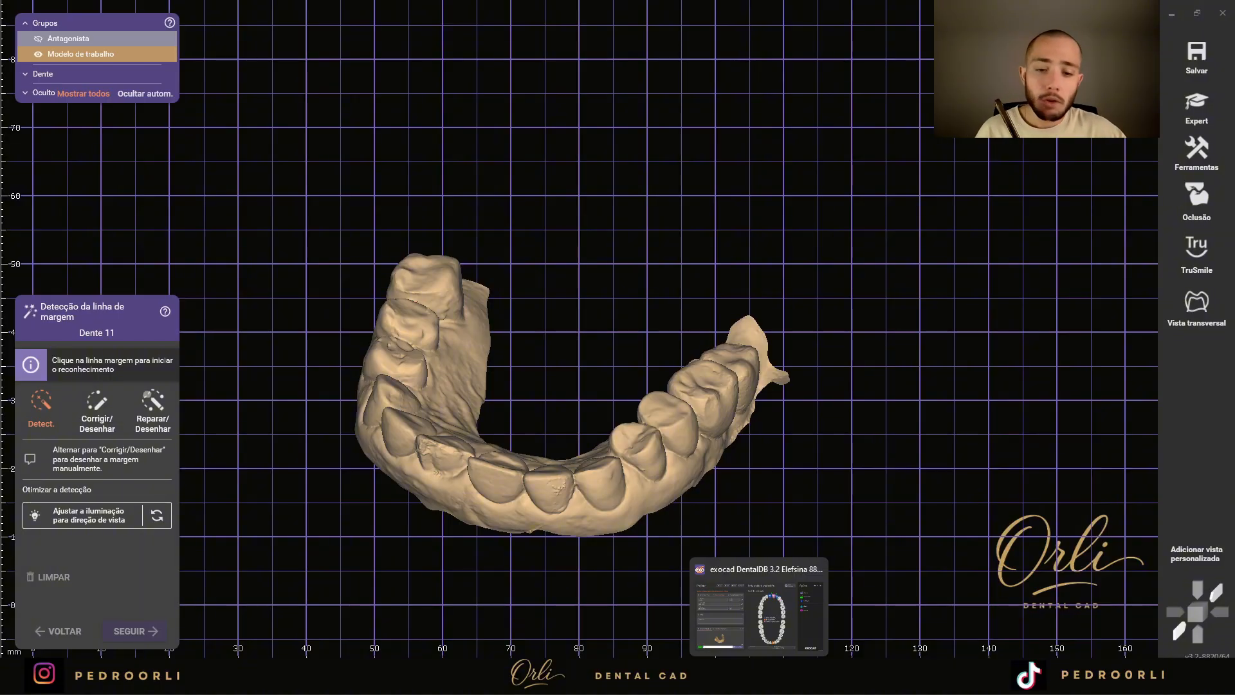
{"action": "left_click", "coordinate": [759, 676]}
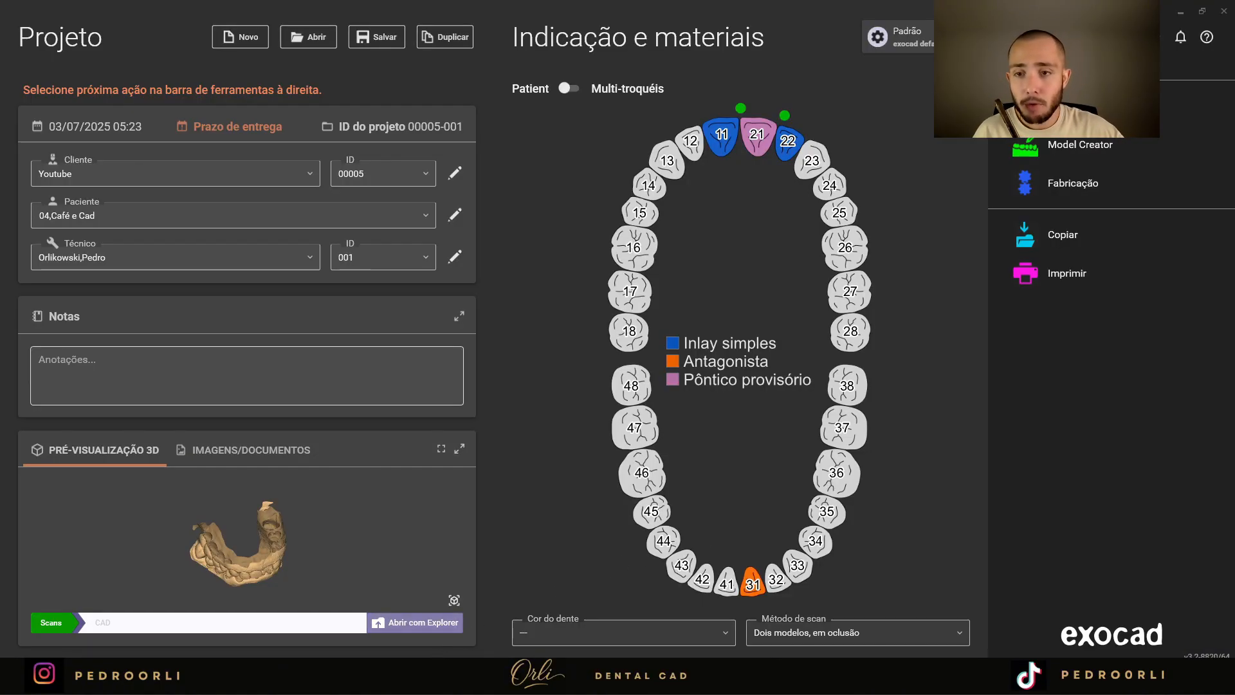
{"action": "left_click", "coordinate": [415, 622]}
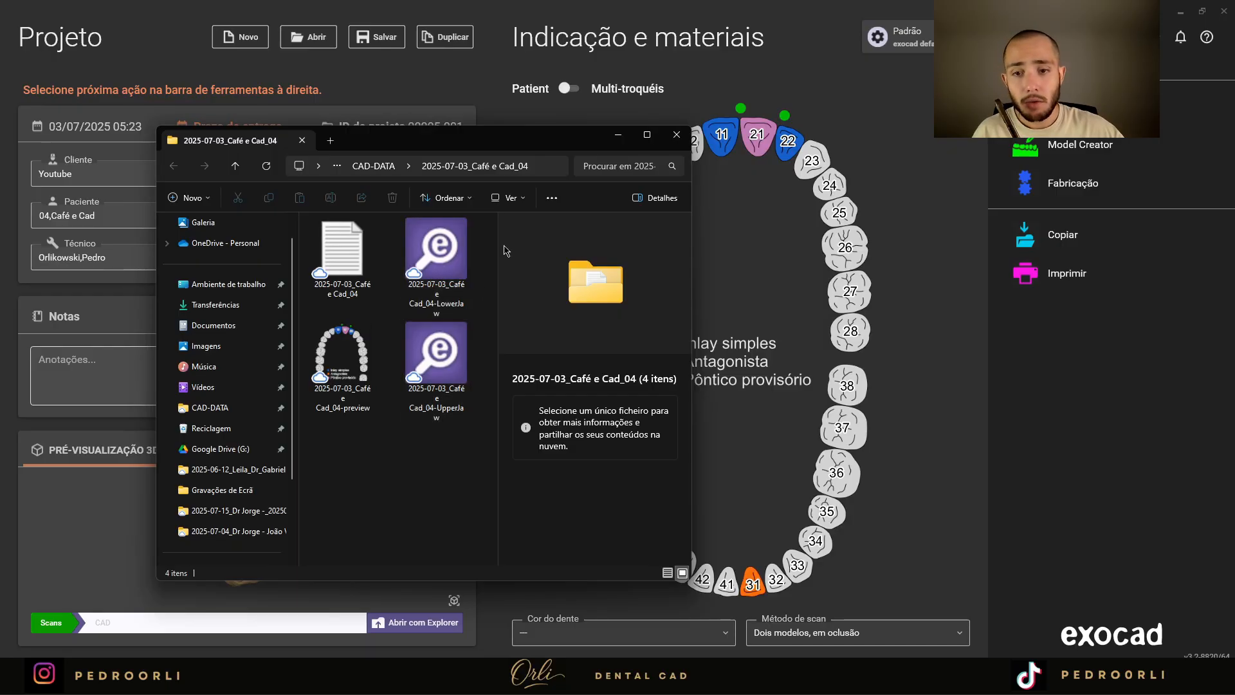
{"action": "left_click", "coordinate": [677, 134]}
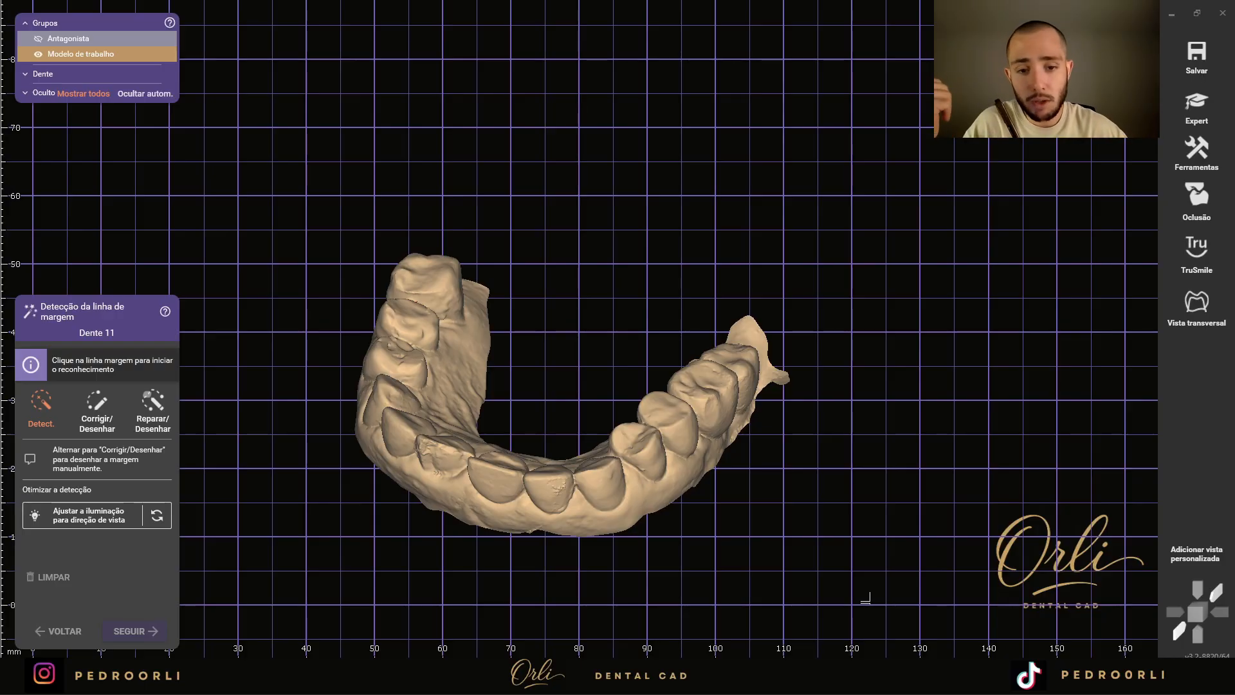
- Draw a closed freehand margin line on the palatal surface of tooth 11 with Corrigir/Desenhar set to Desenho livre
{"action": "right_click_drag", "start_coordinate": [759, 375], "coordinate": [732, 353]}
{"action": "middle_click_drag", "start_coordinate": [731, 352], "coordinate": [738, 397]}
{"action": "scroll", "coordinate": [656, 195], "scroll_direction": "up", "scroll_amount": 5}
{"action": "scroll", "coordinate": [442, 234], "scroll_direction": "up", "scroll_amount": 5}
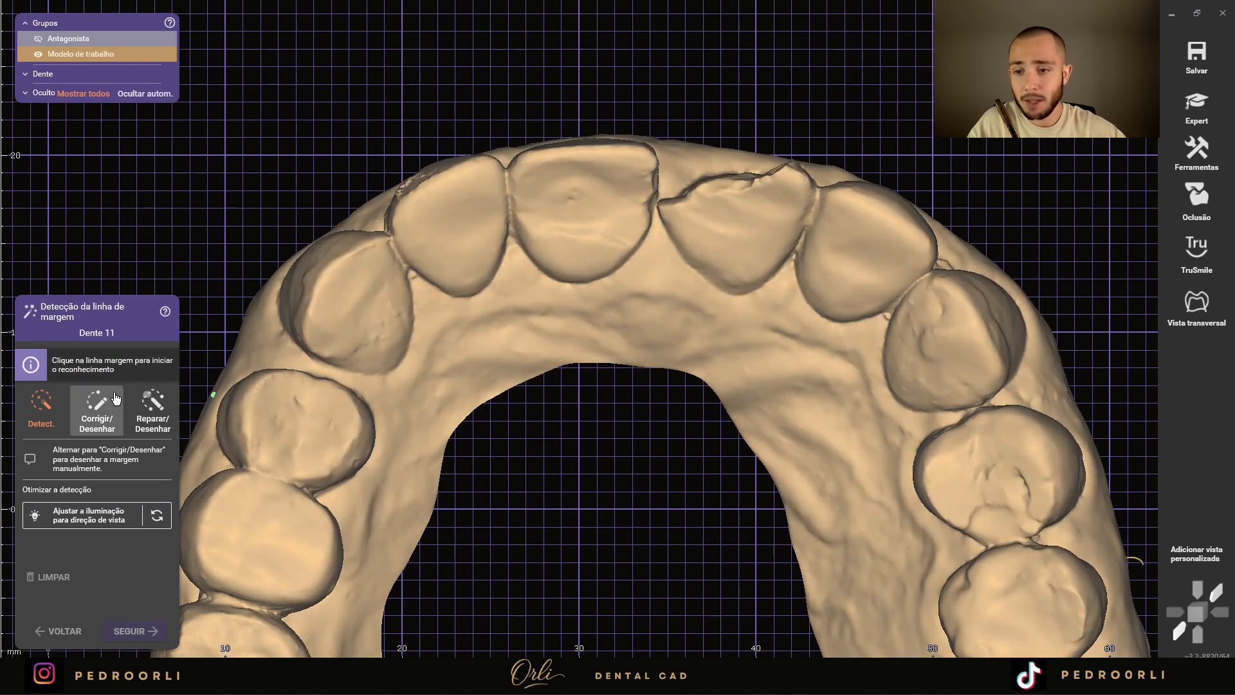
{"action": "left_click", "coordinate": [97, 406]}
{"action": "left_click", "coordinate": [56, 419]}
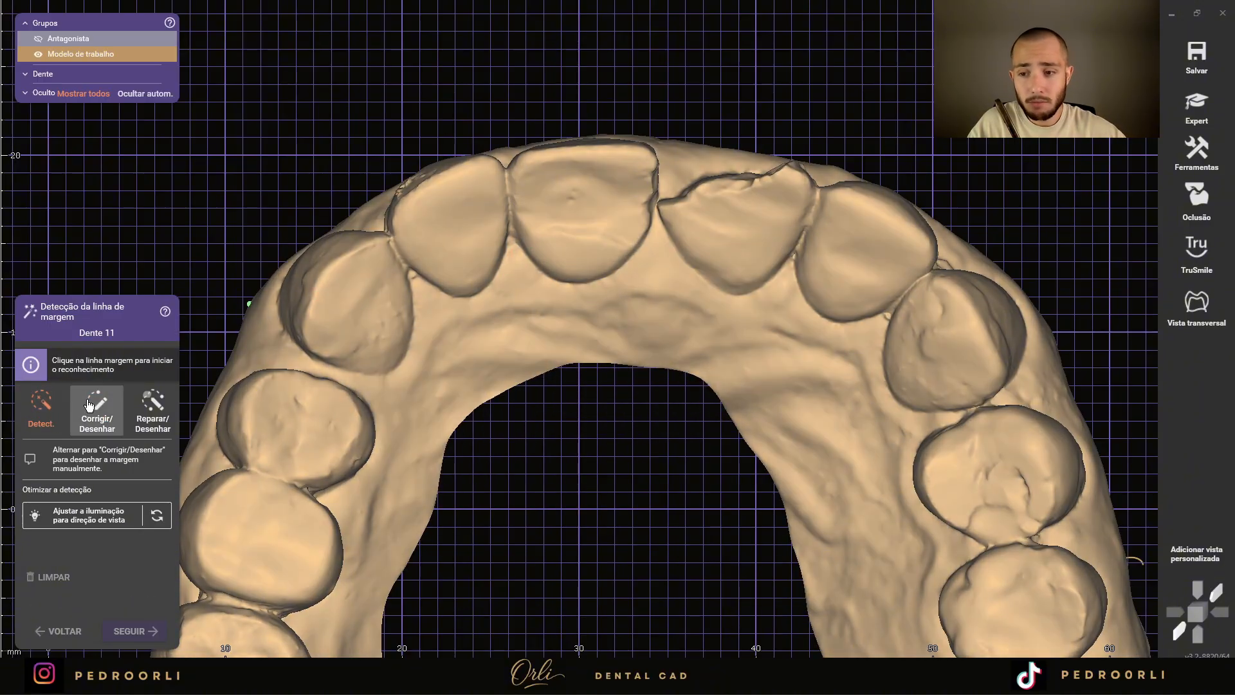
{"action": "left_click", "coordinate": [96, 406]}
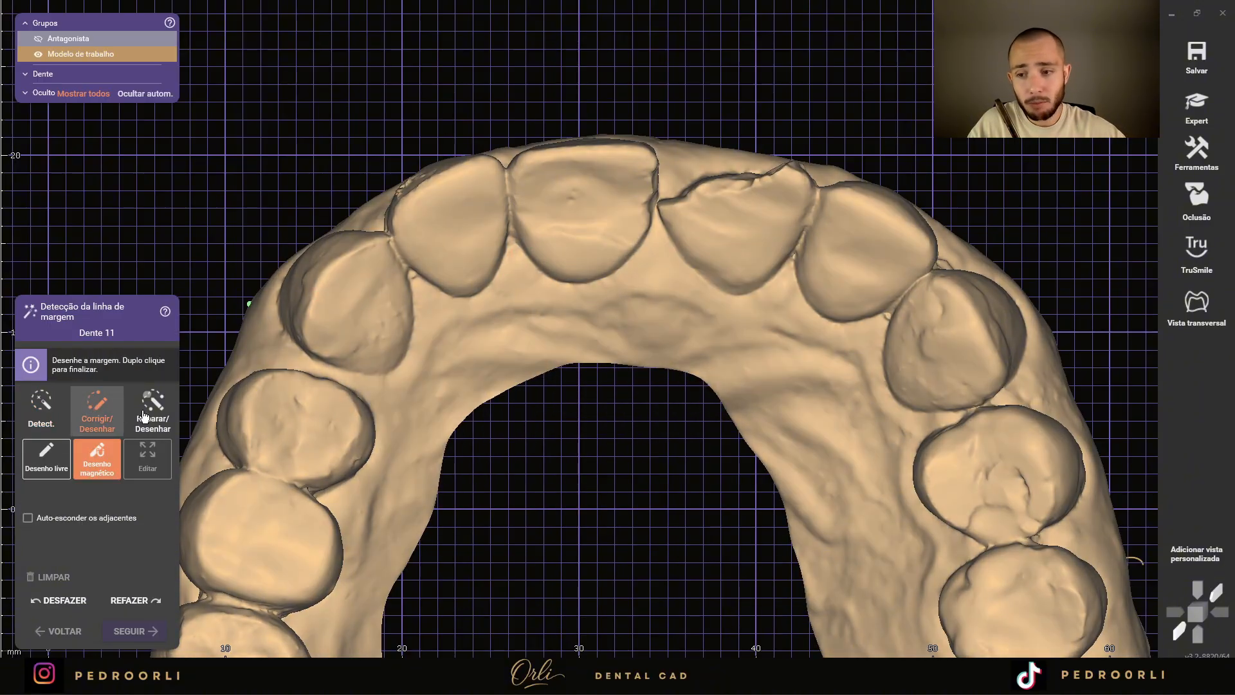
{"action": "left_click", "coordinate": [51, 454]}
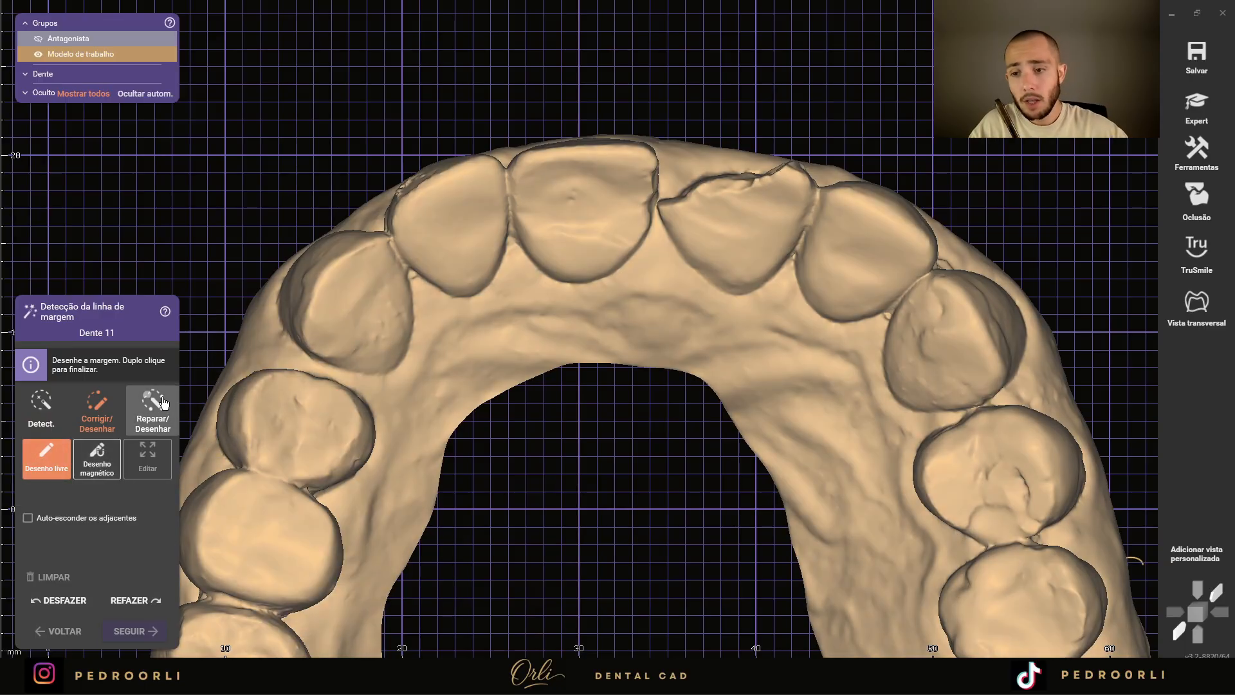
{"action": "left_click", "coordinate": [517, 187]}
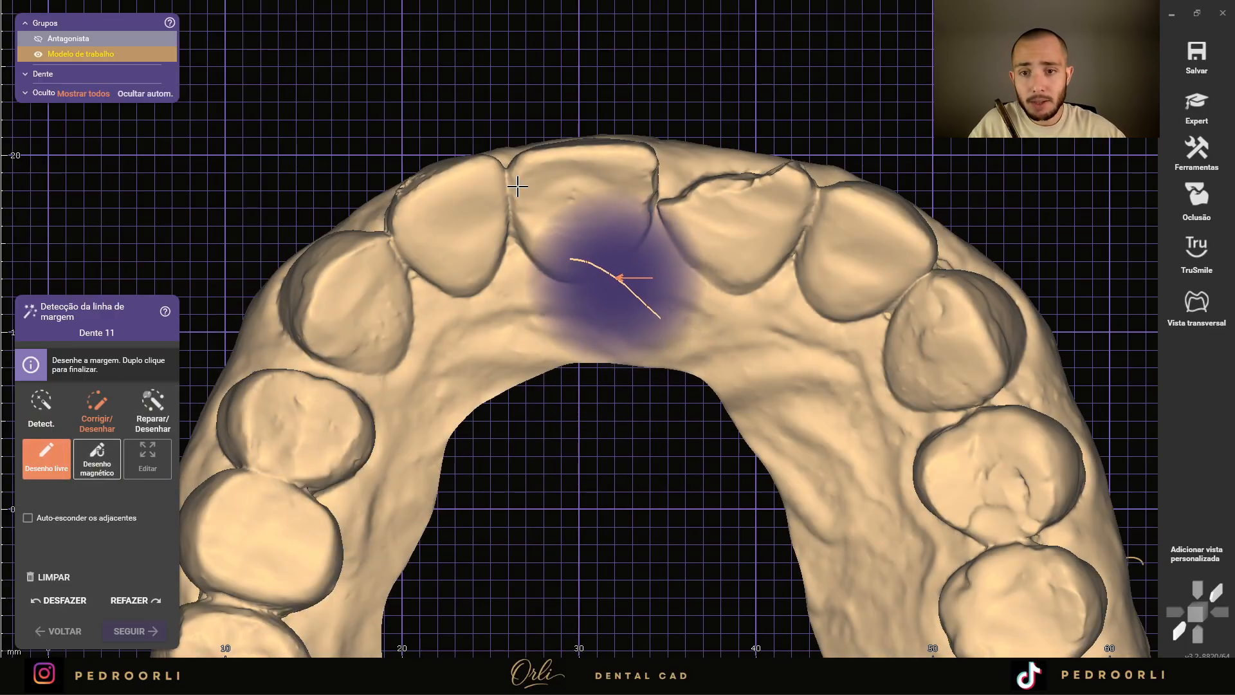
{"action": "mouse_move", "coordinate": [517, 186]}
{"action": "left_mouse_down"}
{"action": "mouse_move", "coordinate": [521, 229]}
{"action": "mouse_move", "coordinate": [639, 242]}
{"action": "mouse_move", "coordinate": [650, 187]}
{"action": "mouse_move", "coordinate": [542, 176]}
{"action": "left_mouse_up"}
{"action": "double_click", "coordinate": [543, 177]}
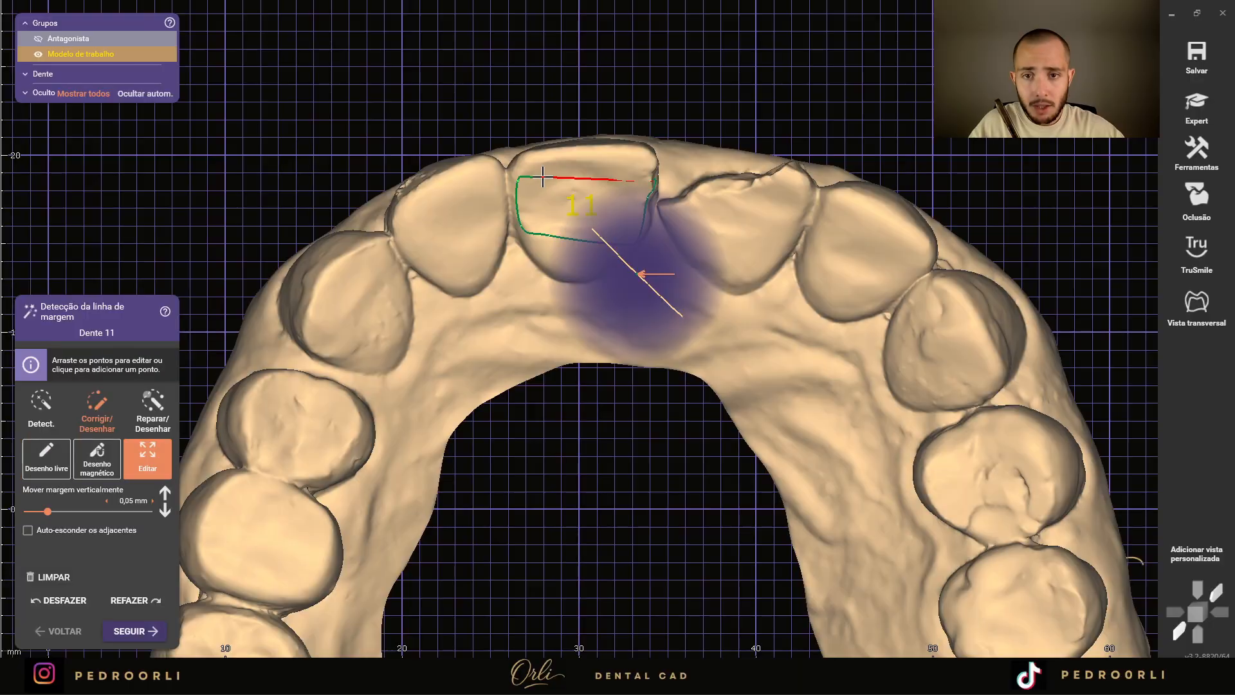
- Refine the tooth 11 margin by moving its upper-corner and lower-edge points on the palatal face, and accept it
{"action": "scroll", "coordinate": [543, 177], "scroll_direction": "up", "scroll_amount": 5}
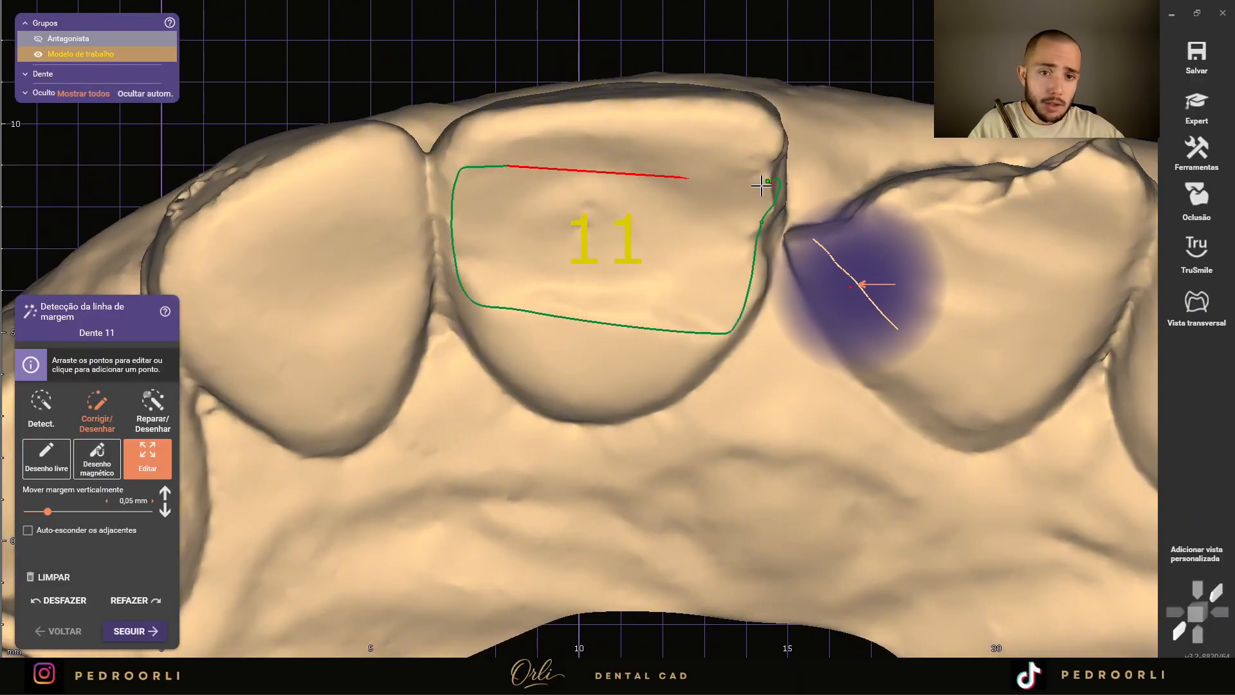
{"action": "left_click_drag", "start_coordinate": [761, 186], "coordinate": [742, 169]}
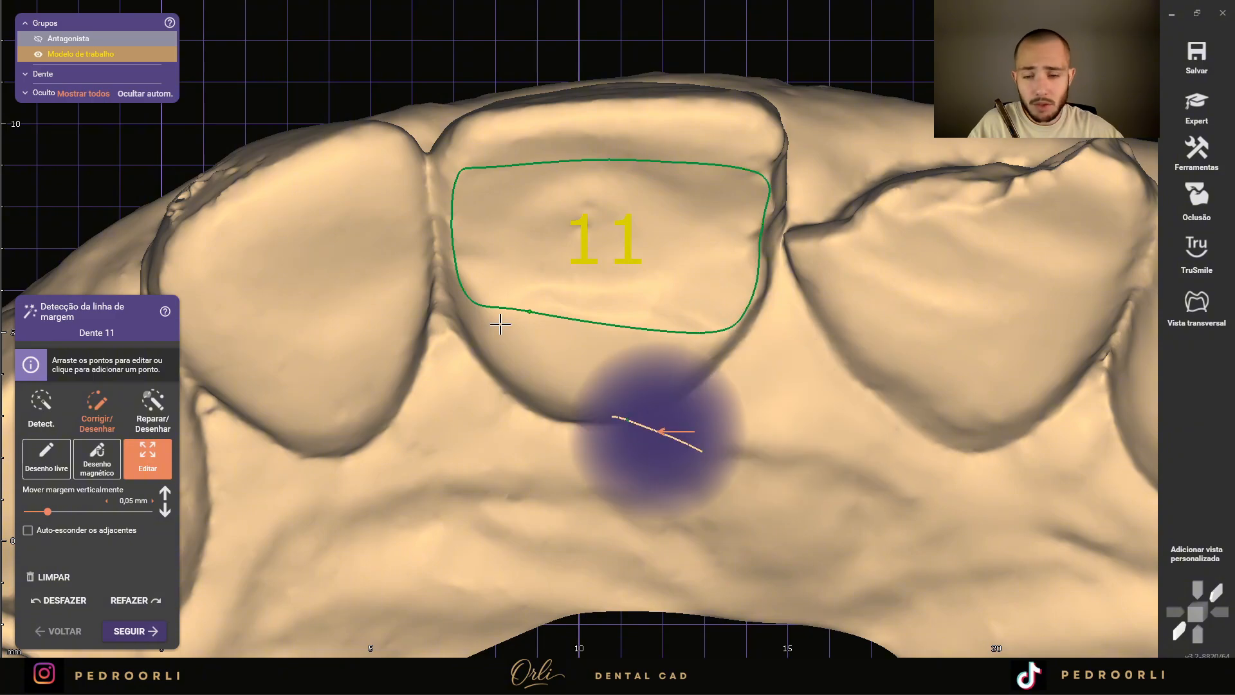
{"action": "right_click_drag", "start_coordinate": [513, 303], "coordinate": [615, 268]}
{"action": "scroll", "coordinate": [615, 267], "scroll_direction": "up", "scroll_amount": 4}
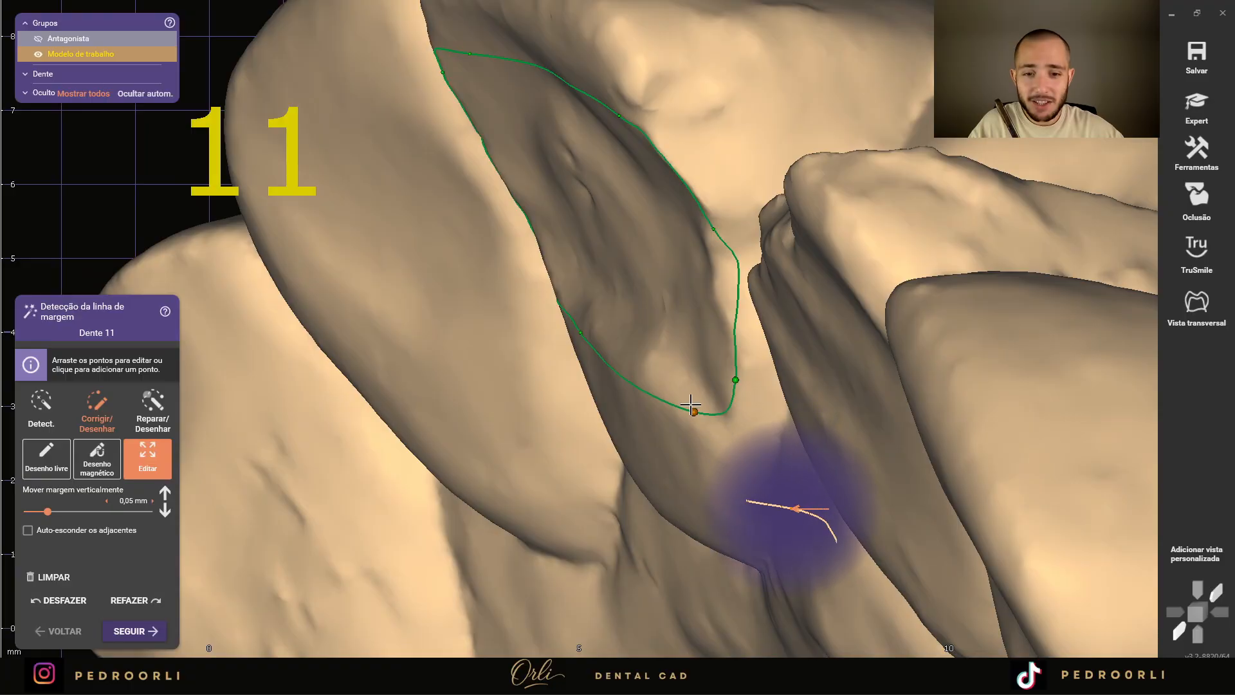
{"action": "left_click_drag", "start_coordinate": [691, 405], "coordinate": [702, 403]}
{"action": "right_click_drag", "start_coordinate": [592, 328], "coordinate": [596, 328]}
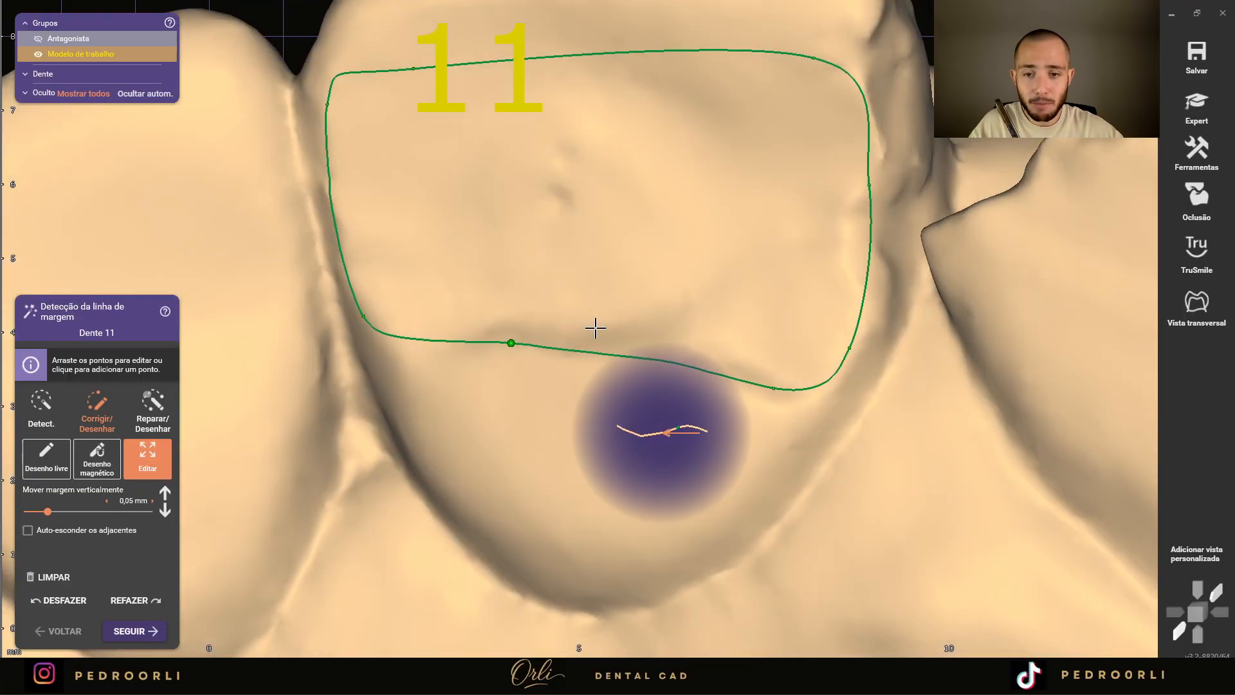
{"action": "left_click_drag", "start_coordinate": [669, 363], "coordinate": [680, 349]}
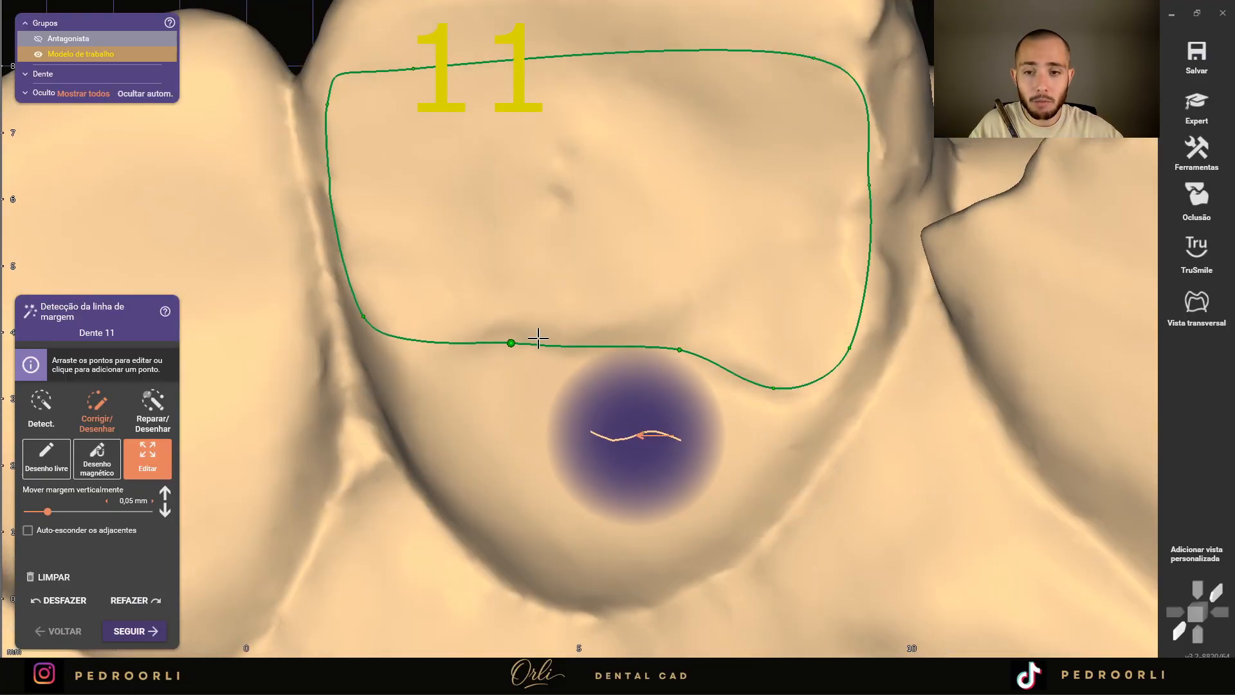
{"action": "scroll", "coordinate": [538, 338], "scroll_direction": "down", "scroll_amount": 4}
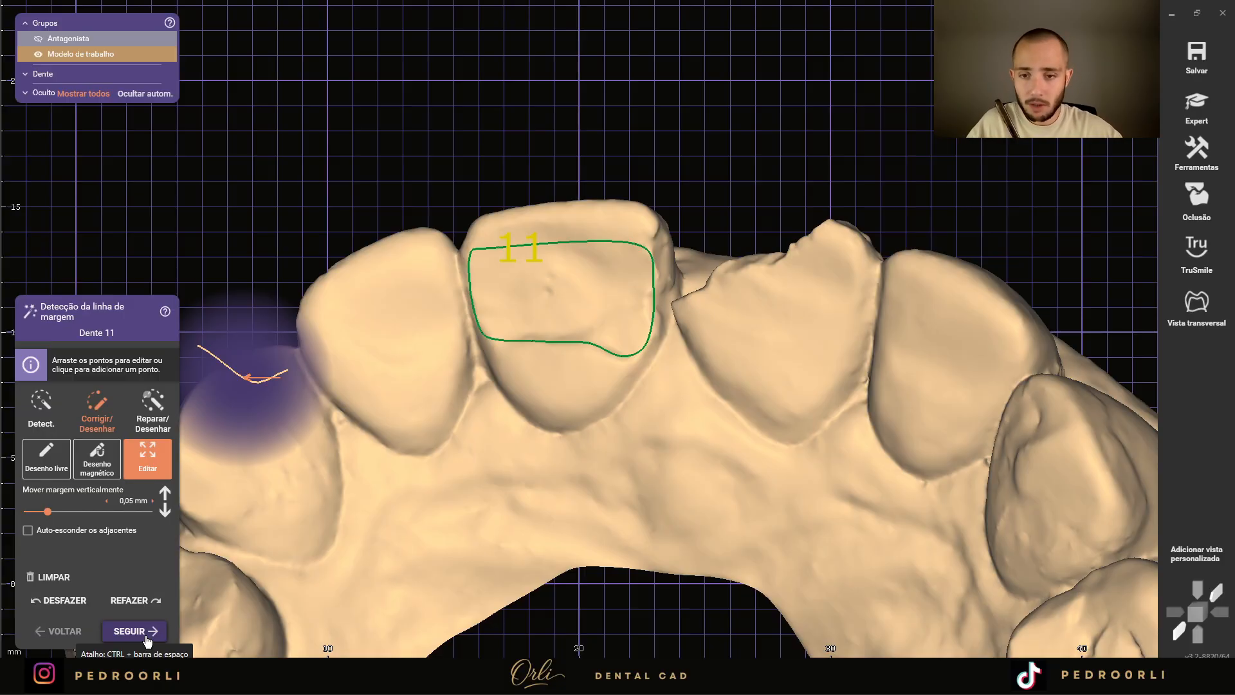
{"action": "scroll", "coordinate": [491, 240], "scroll_direction": "up", "scroll_amount": 3}
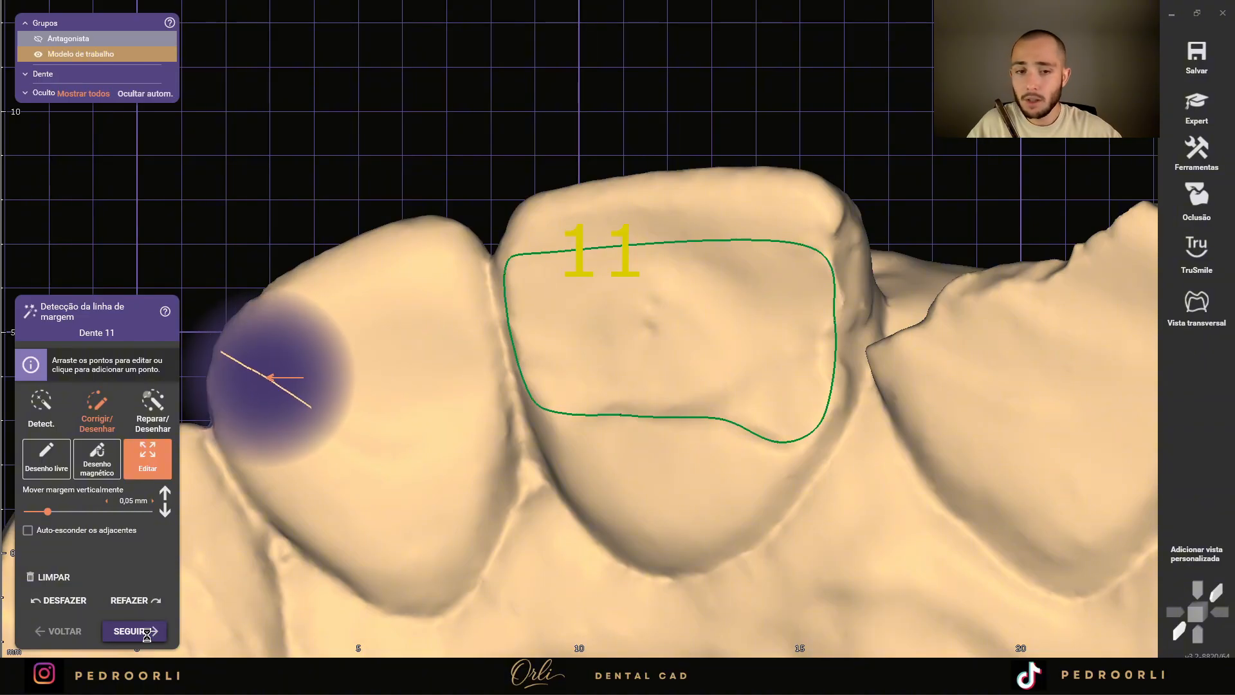
{"action": "left_click", "coordinate": [147, 635]}
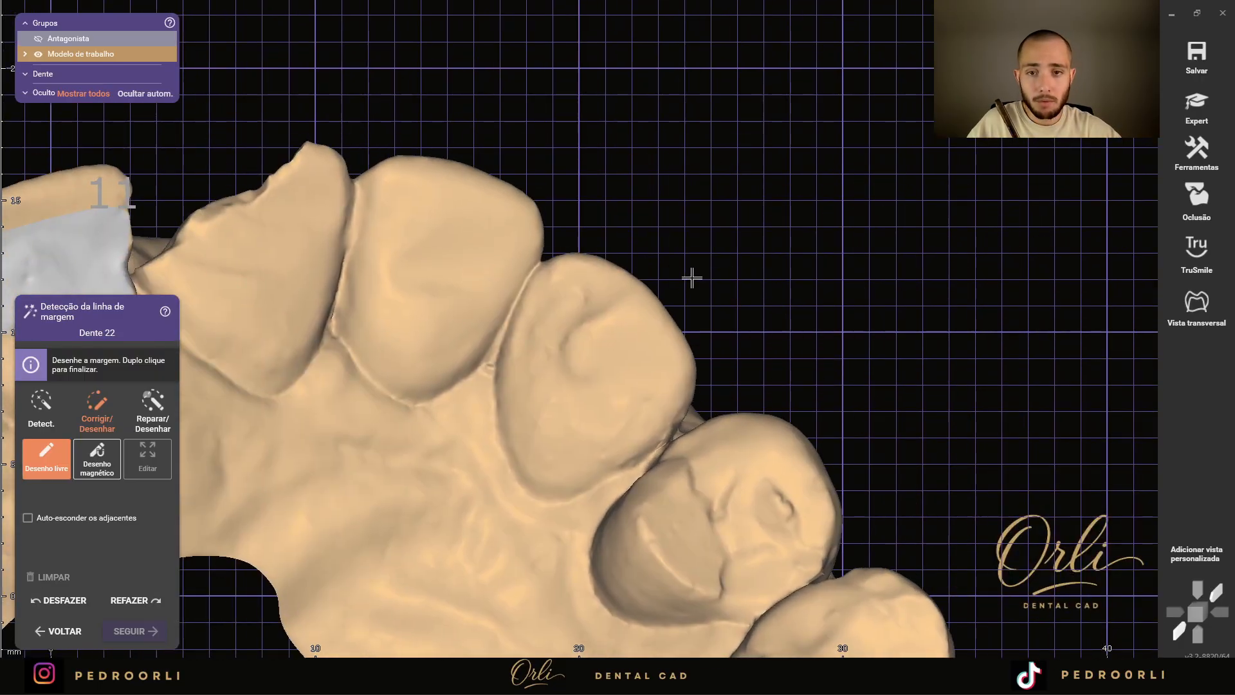
- Draw a closed freehand margin line on the palatal surface of tooth 22 and accept the margin detection
{"action": "mouse_move", "coordinate": [376, 206]}
{"action": "left_mouse_down"}
{"action": "mouse_move", "coordinate": [364, 278]}
{"action": "mouse_move", "coordinate": [389, 306]}
{"action": "mouse_move", "coordinate": [476, 337]}
{"action": "mouse_move", "coordinate": [530, 267]}
{"action": "mouse_move", "coordinate": [385, 207]}
{"action": "left_mouse_up"}
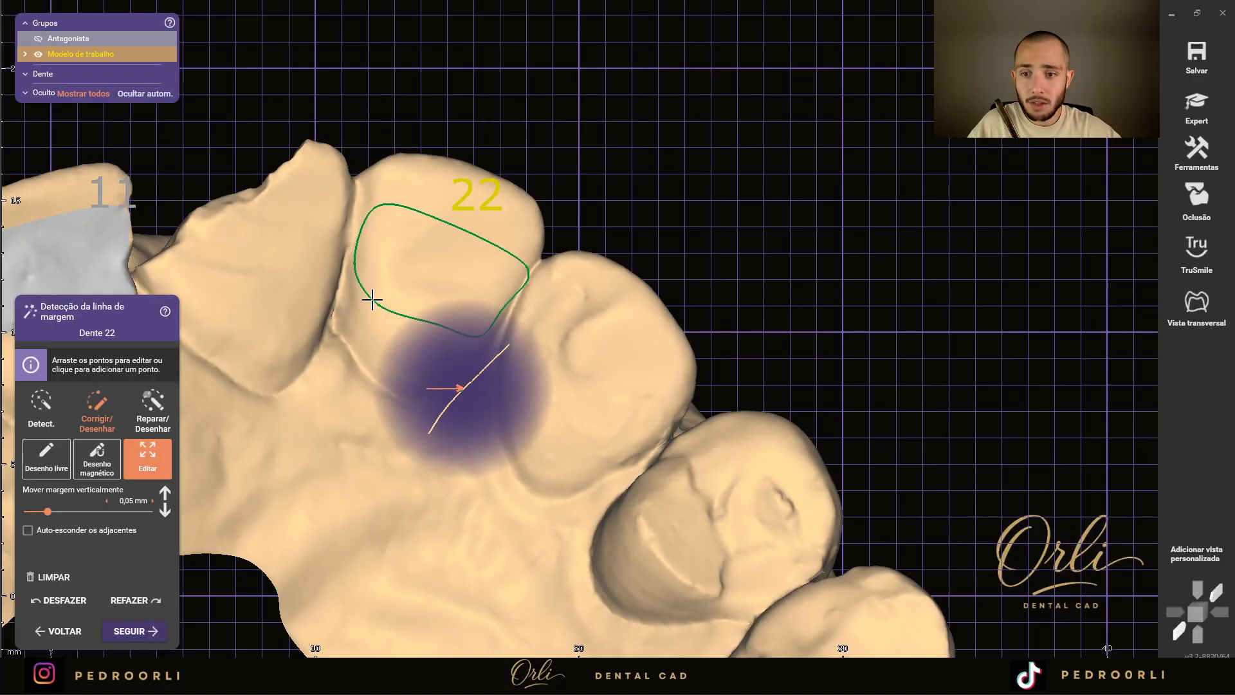
{"action": "right_click_drag", "start_coordinate": [469, 334], "coordinate": [453, 329]}
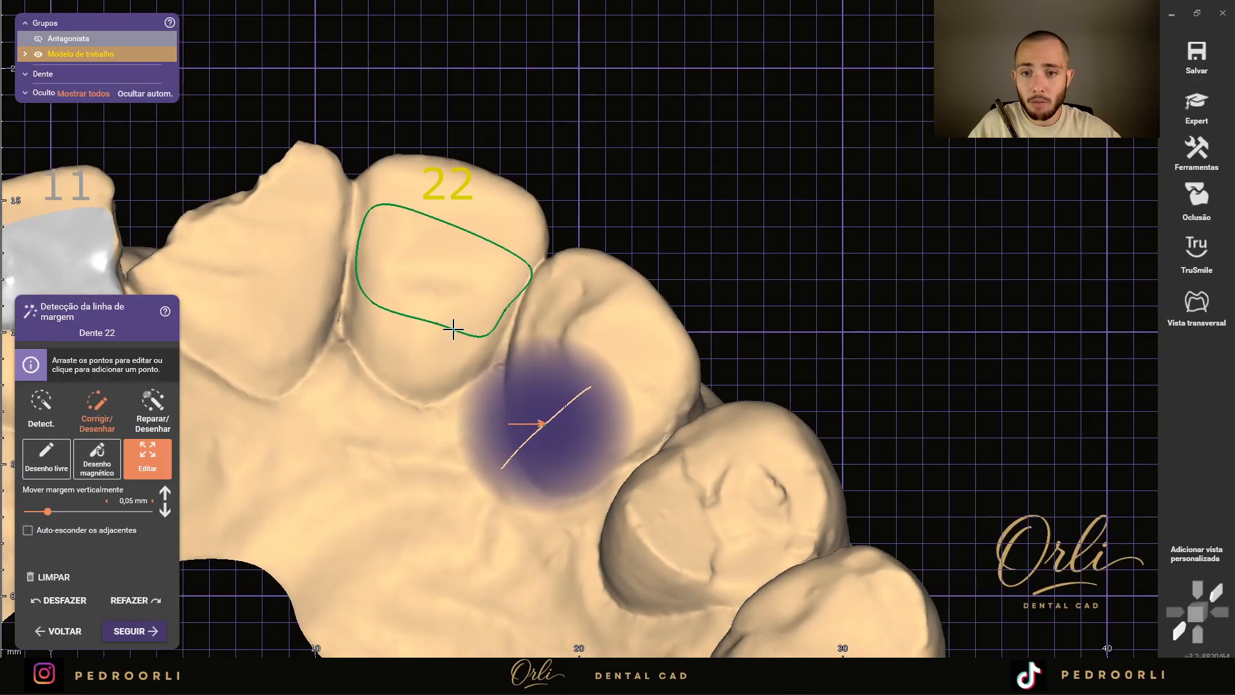
{"action": "scroll", "coordinate": [453, 329], "scroll_direction": "up", "scroll_amount": 3}
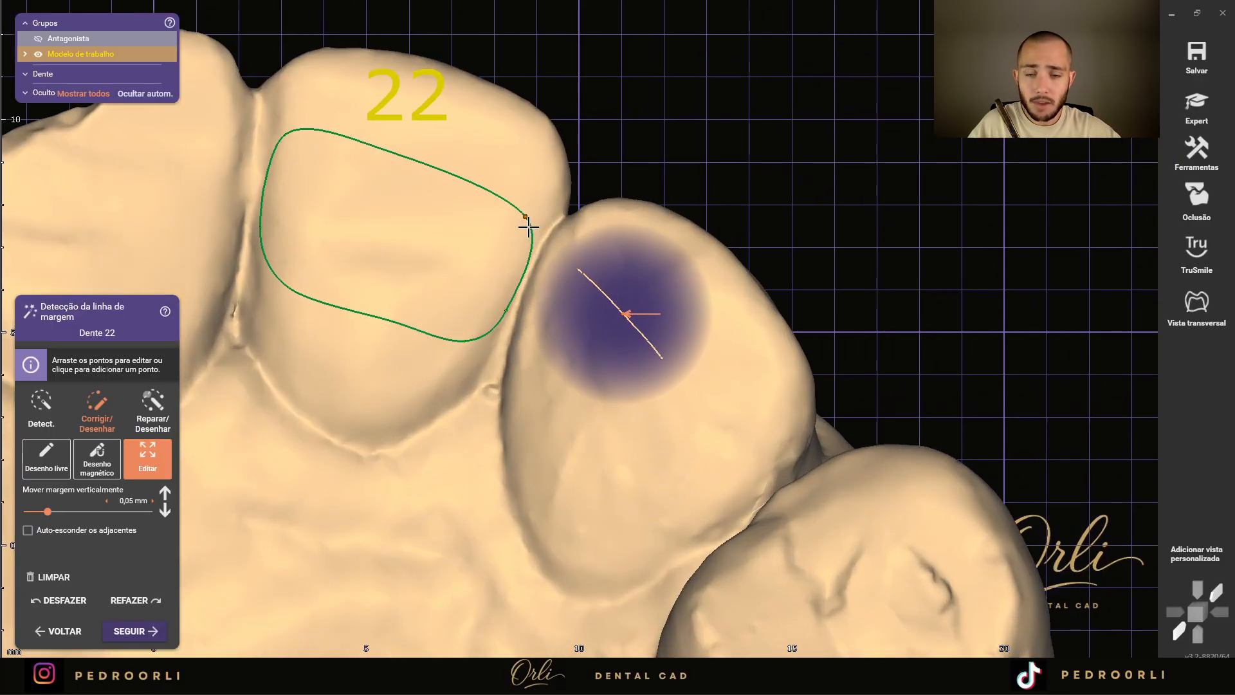
{"action": "scroll", "coordinate": [412, 354], "scroll_direction": "down", "scroll_amount": 5}
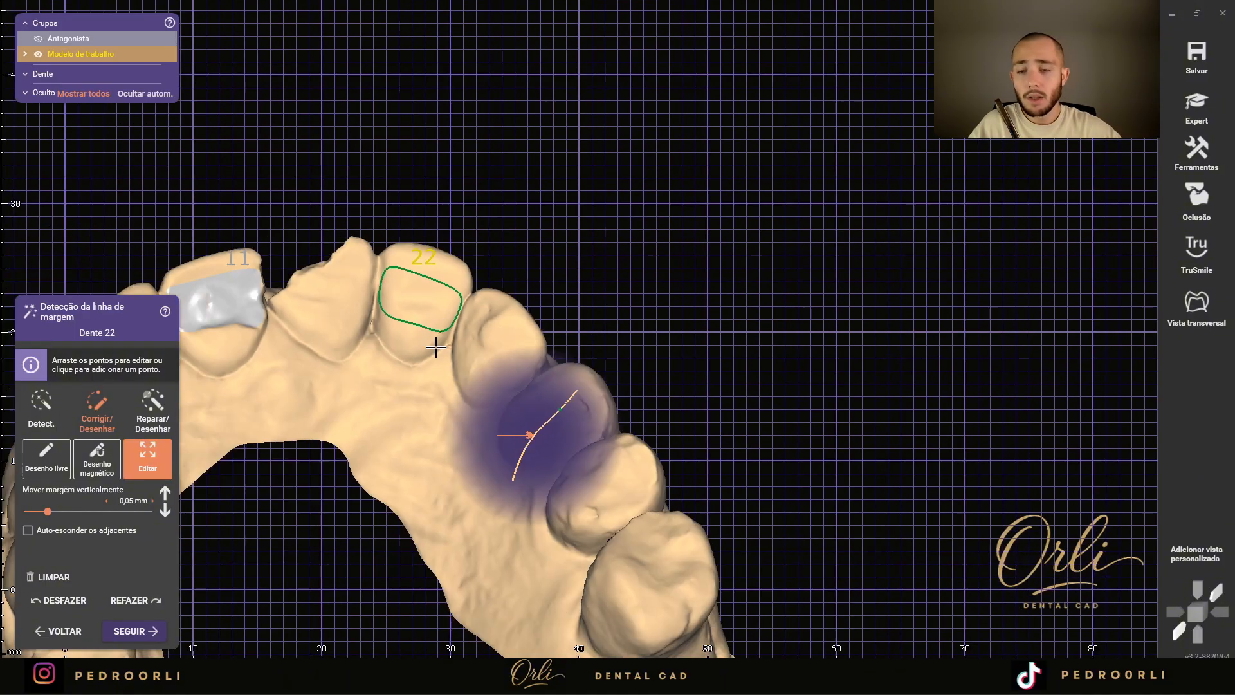
{"action": "right_click_drag", "start_coordinate": [436, 348], "coordinate": [612, 386]}
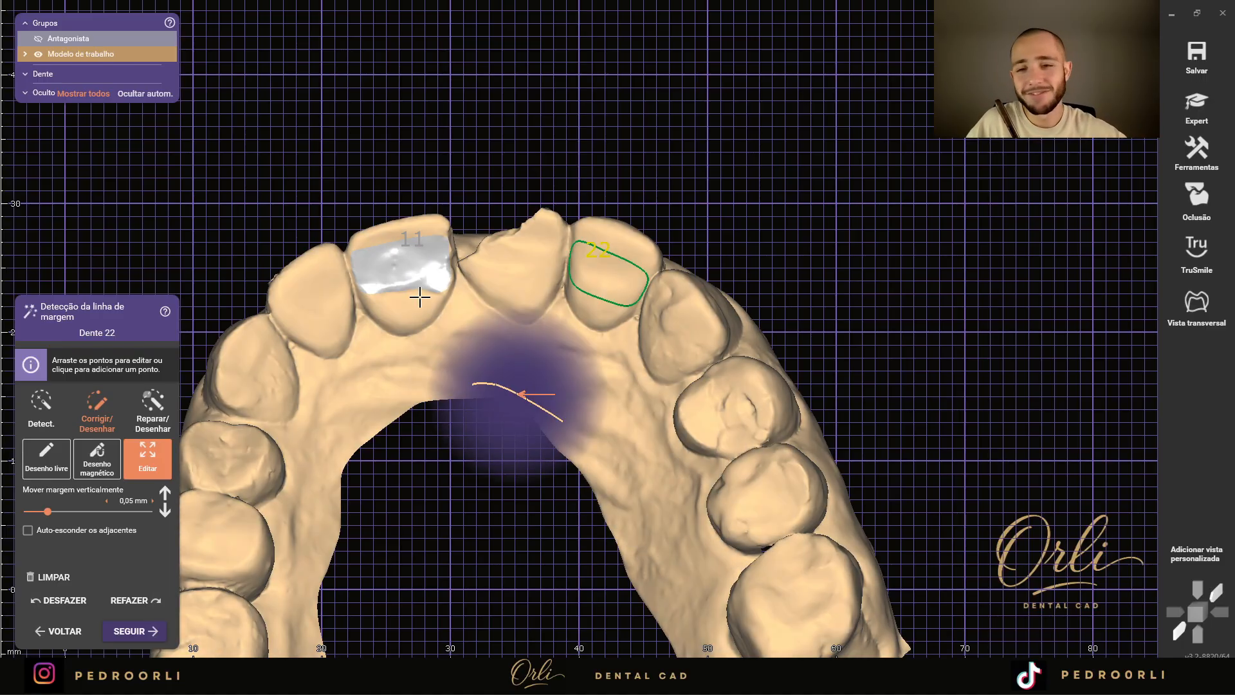
{"action": "right_click_drag", "start_coordinate": [403, 270], "coordinate": [444, 224]}
{"action": "scroll", "coordinate": [414, 297], "scroll_direction": "down", "scroll_amount": 3}
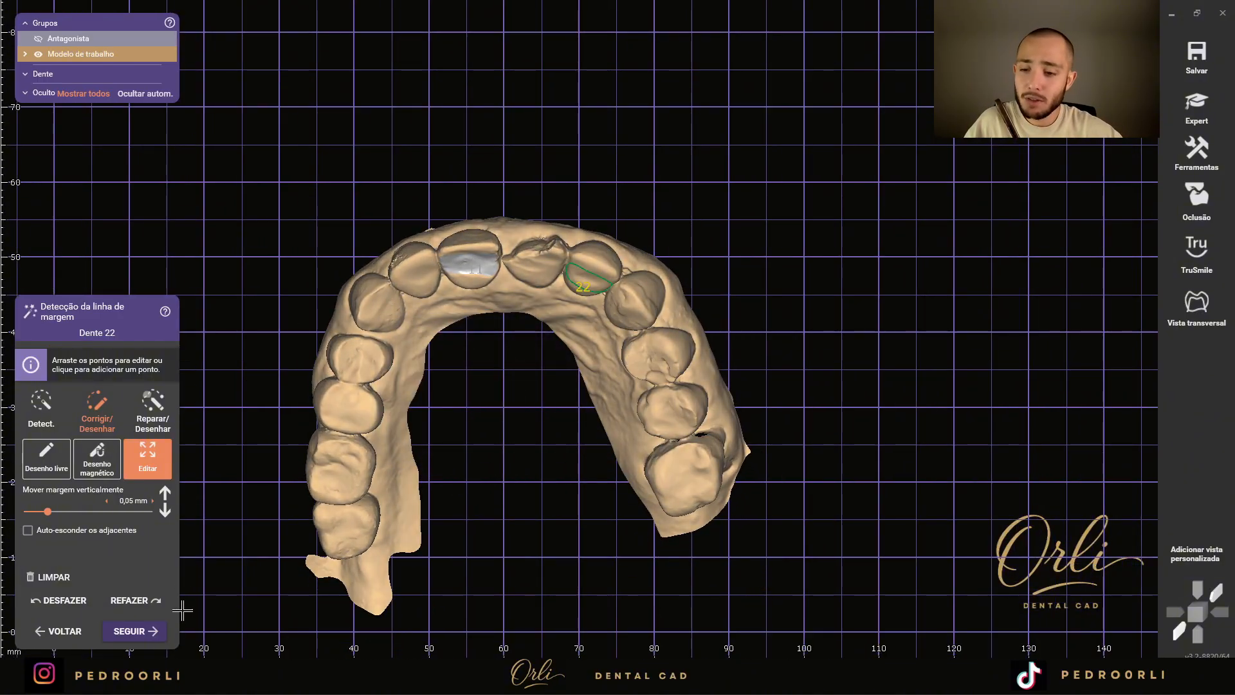
{"action": "left_click", "coordinate": [146, 642]}
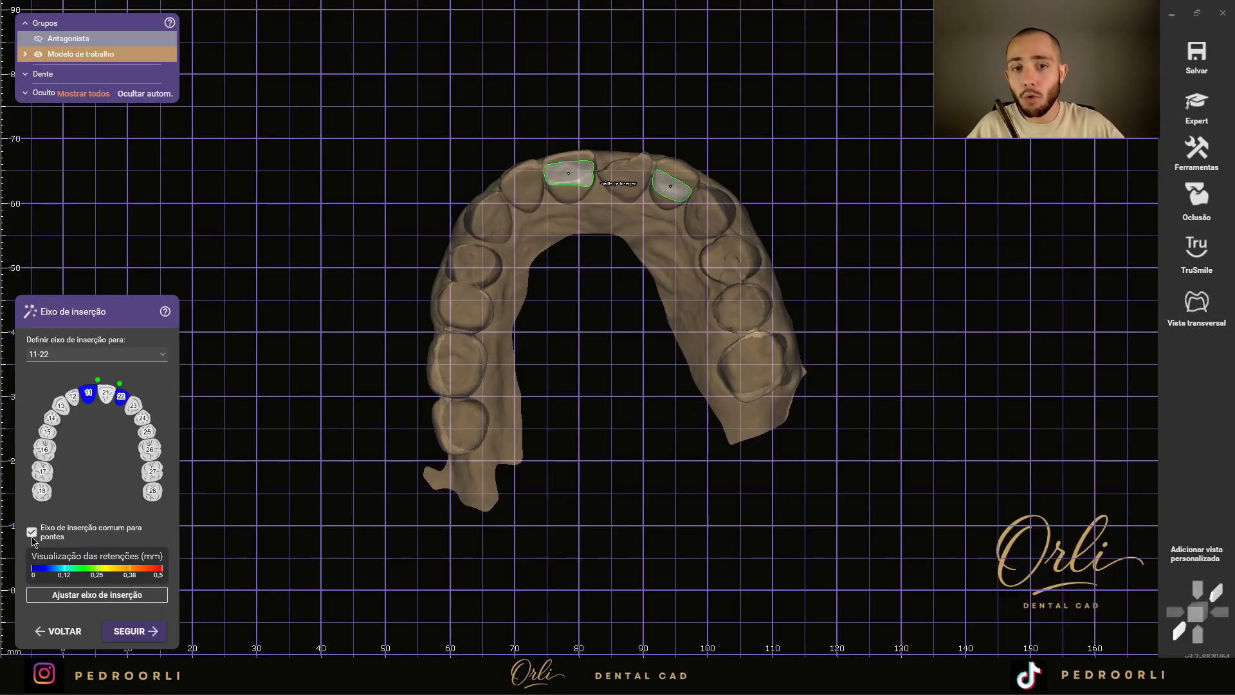
- Align the common insertion axis of bridge 11-22 with a slightly tilted occlusal view and accept it
{"action": "scroll", "coordinate": [582, 125], "scroll_direction": "up", "scroll_amount": 3}
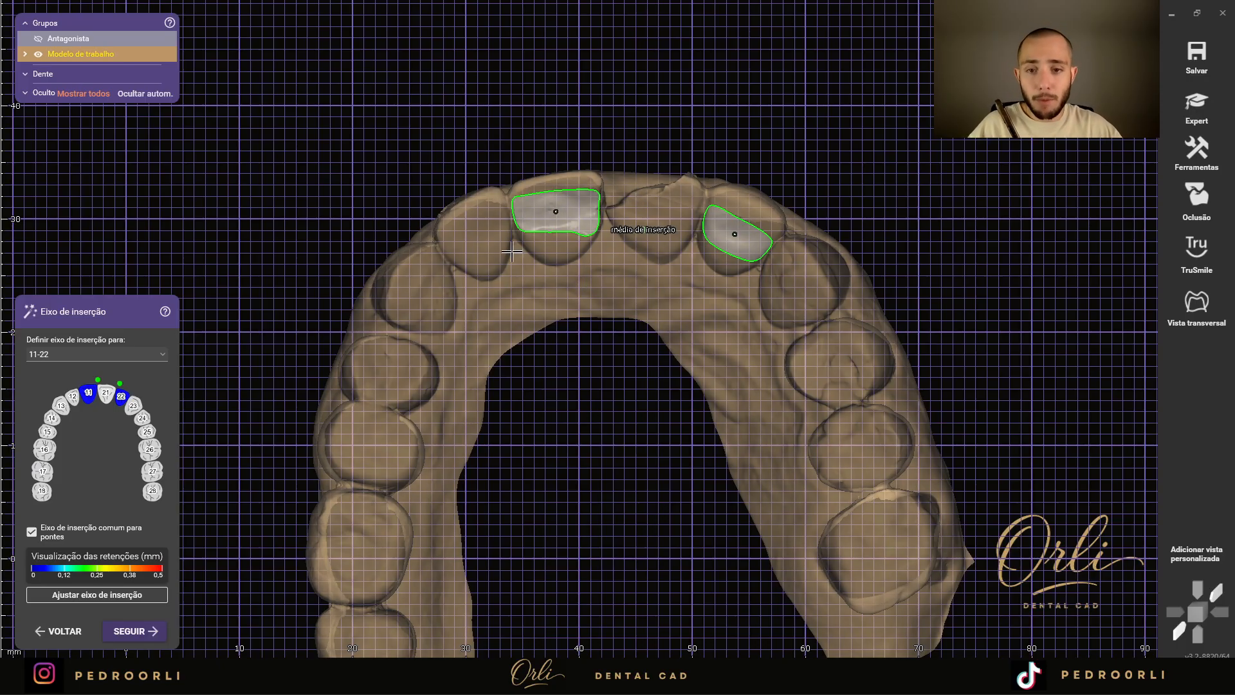
{"action": "right_click_drag", "start_coordinate": [614, 425], "coordinate": [613, 428]}
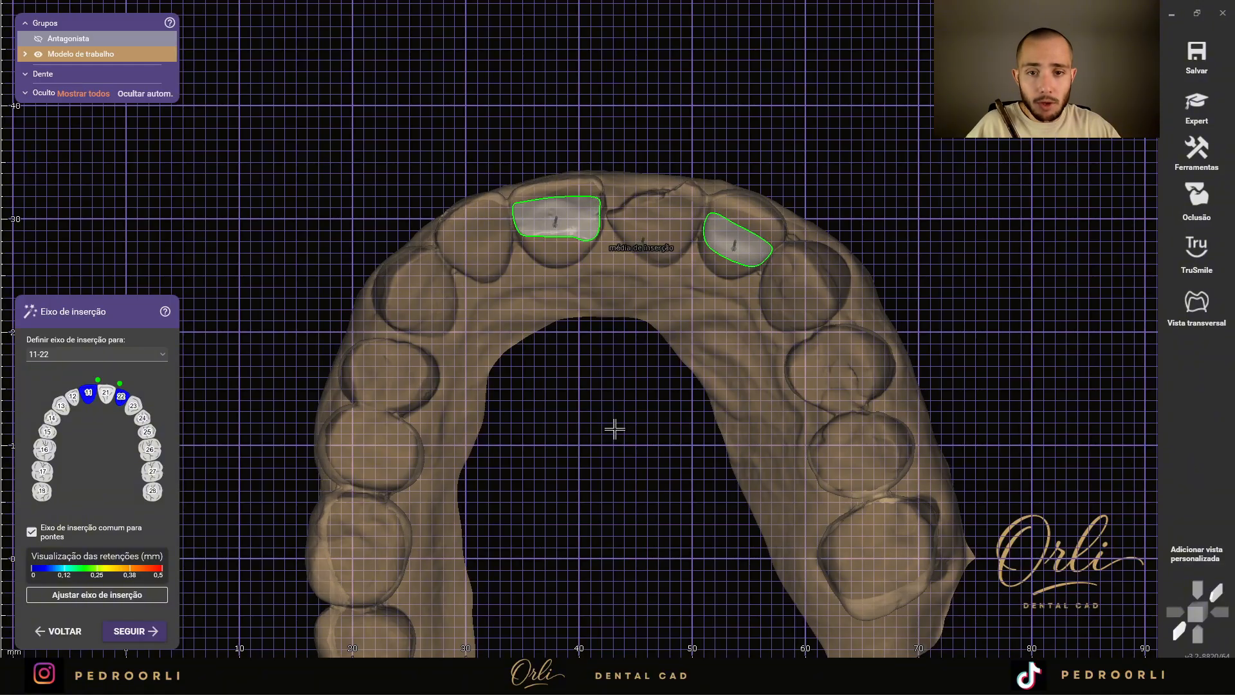
{"action": "left_click", "coordinate": [103, 596]}
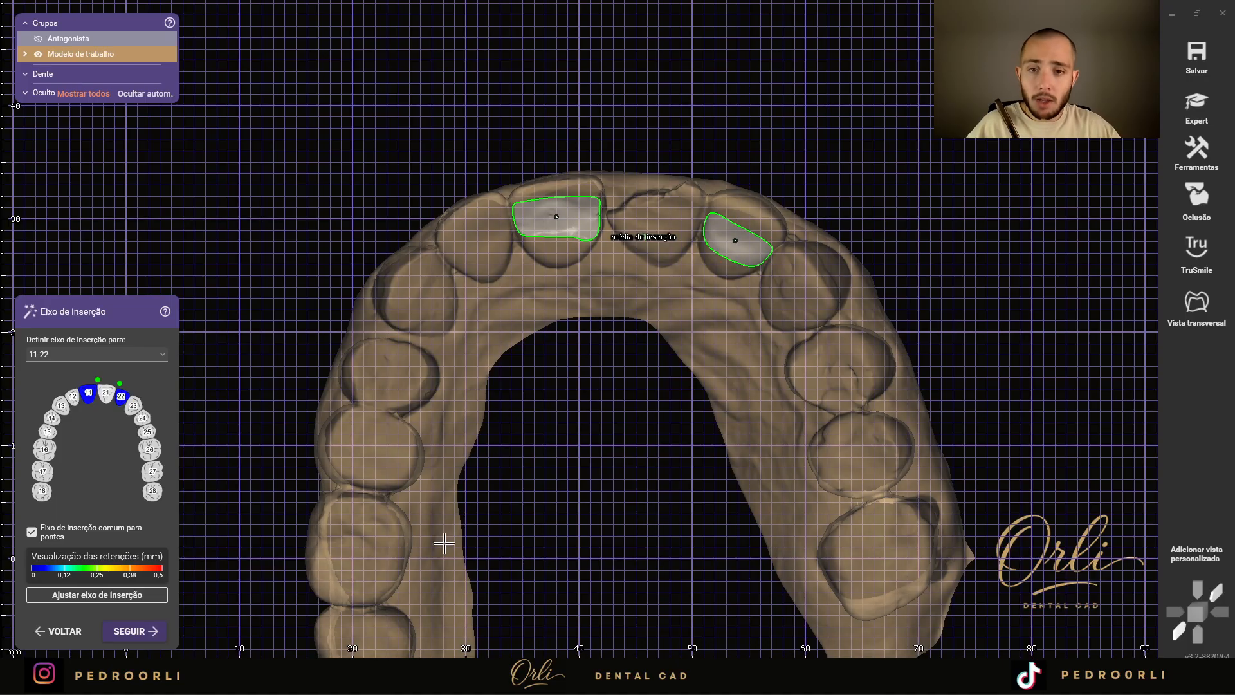
{"action": "left_click", "coordinate": [112, 634]}
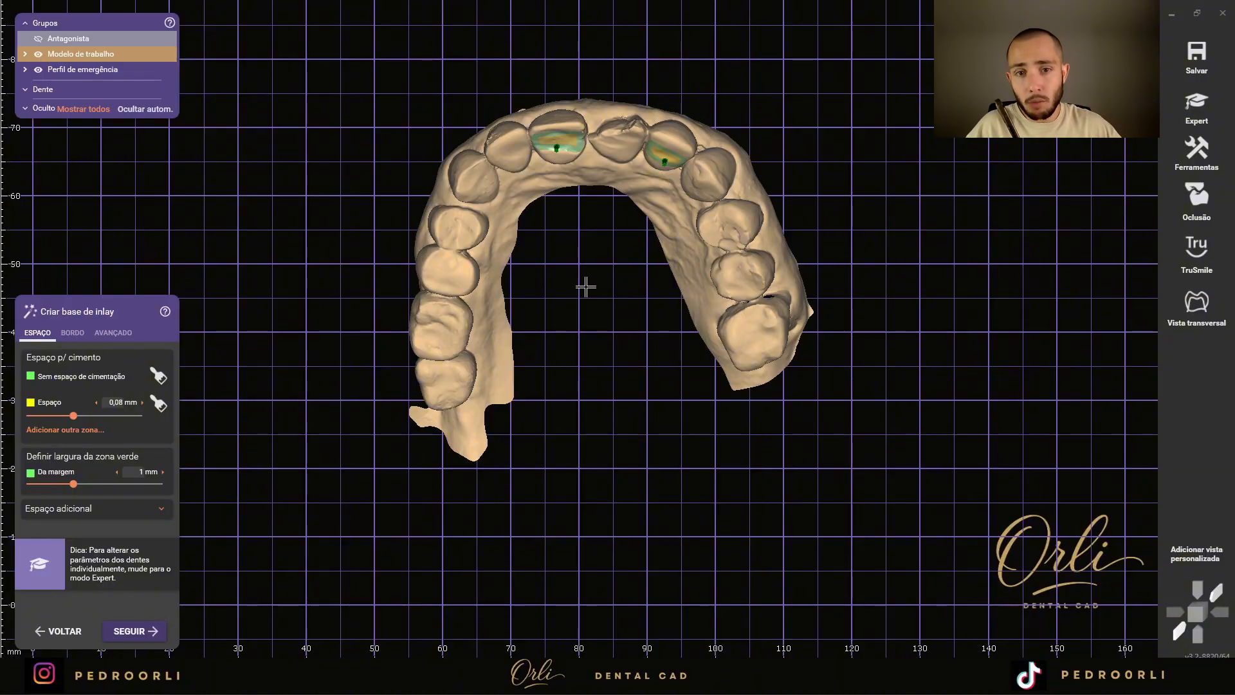
- Set the crown border parameters of the inlay bases to 0.02 mm Horizontal and 0.02 mm Angulado
{"action": "right_click_drag", "start_coordinate": [585, 287], "coordinate": [625, 378]}
{"action": "scroll", "coordinate": [625, 379], "scroll_direction": "up", "scroll_amount": 4}
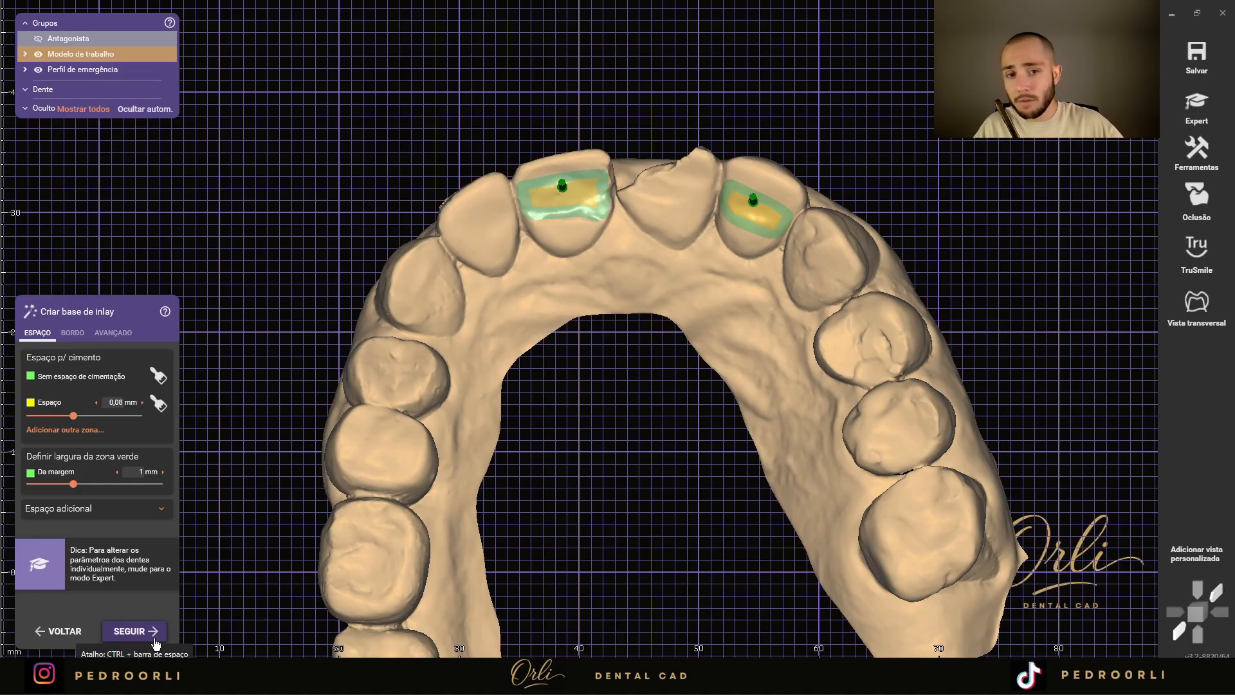
{"action": "left_click", "coordinate": [72, 332]}
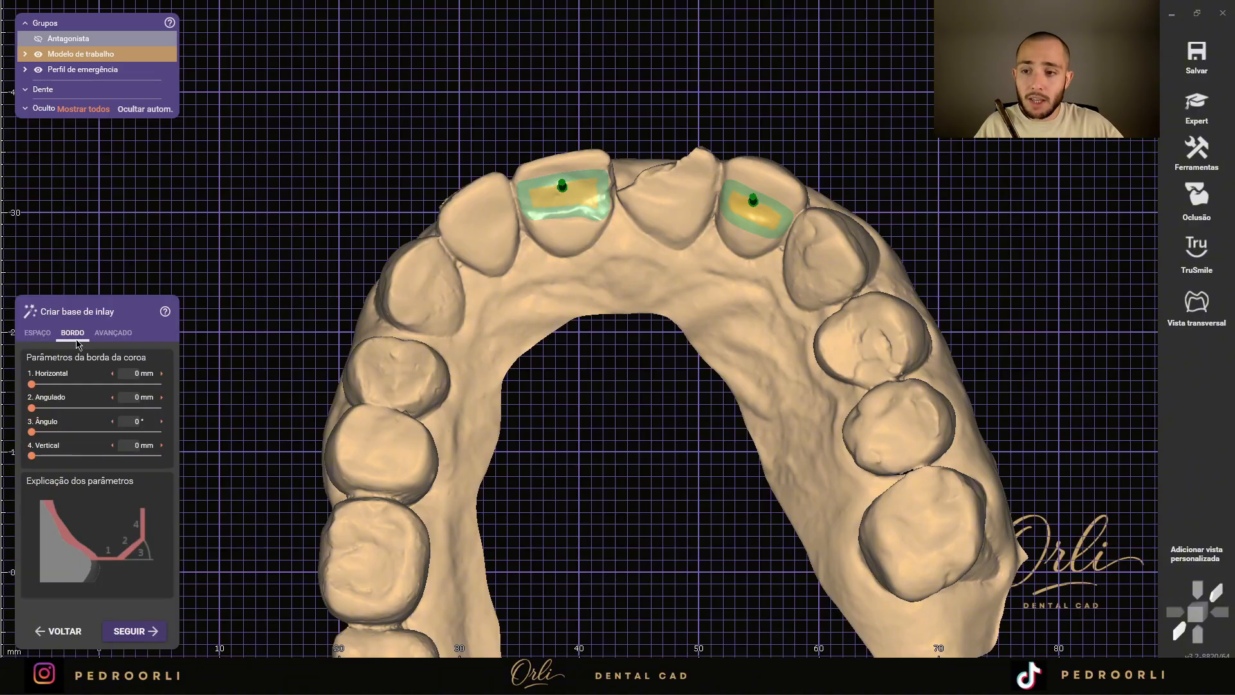
{"action": "left_click", "coordinate": [37, 333]}
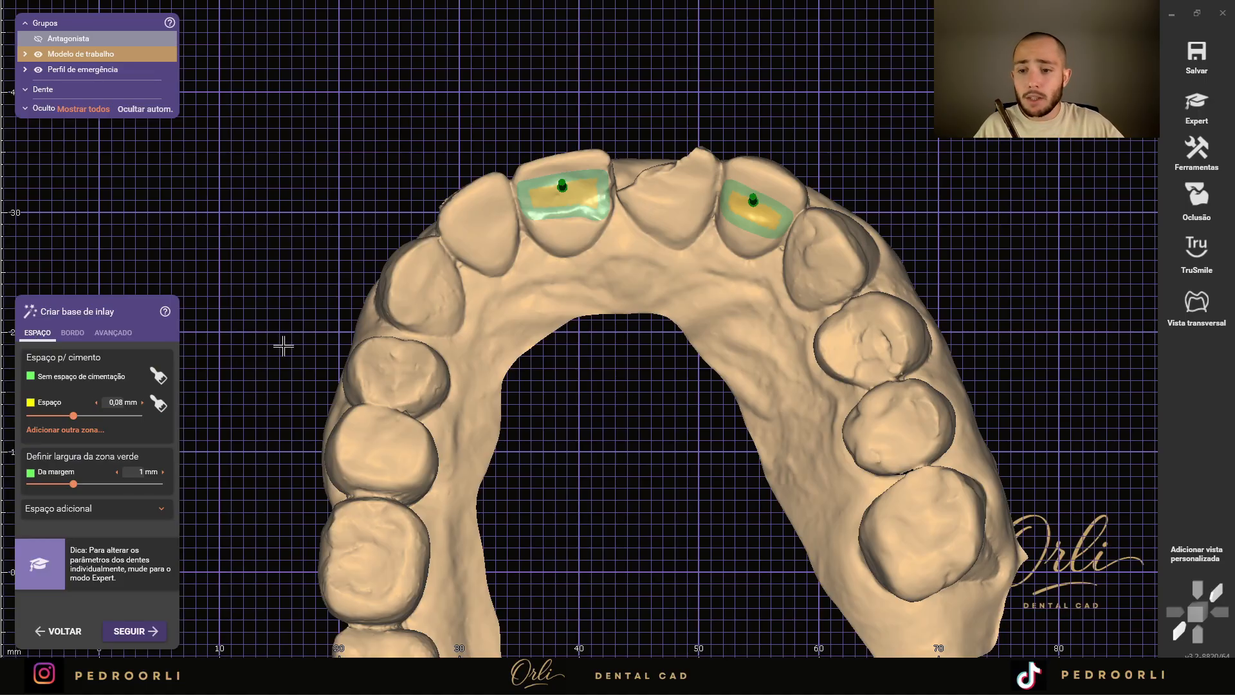
{"action": "left_click", "coordinate": [73, 333]}
{"action": "right_click_drag", "start_coordinate": [593, 273], "coordinate": [565, 262]}
{"action": "scroll", "coordinate": [273, 375], "scroll_direction": "up", "scroll_amount": 3}
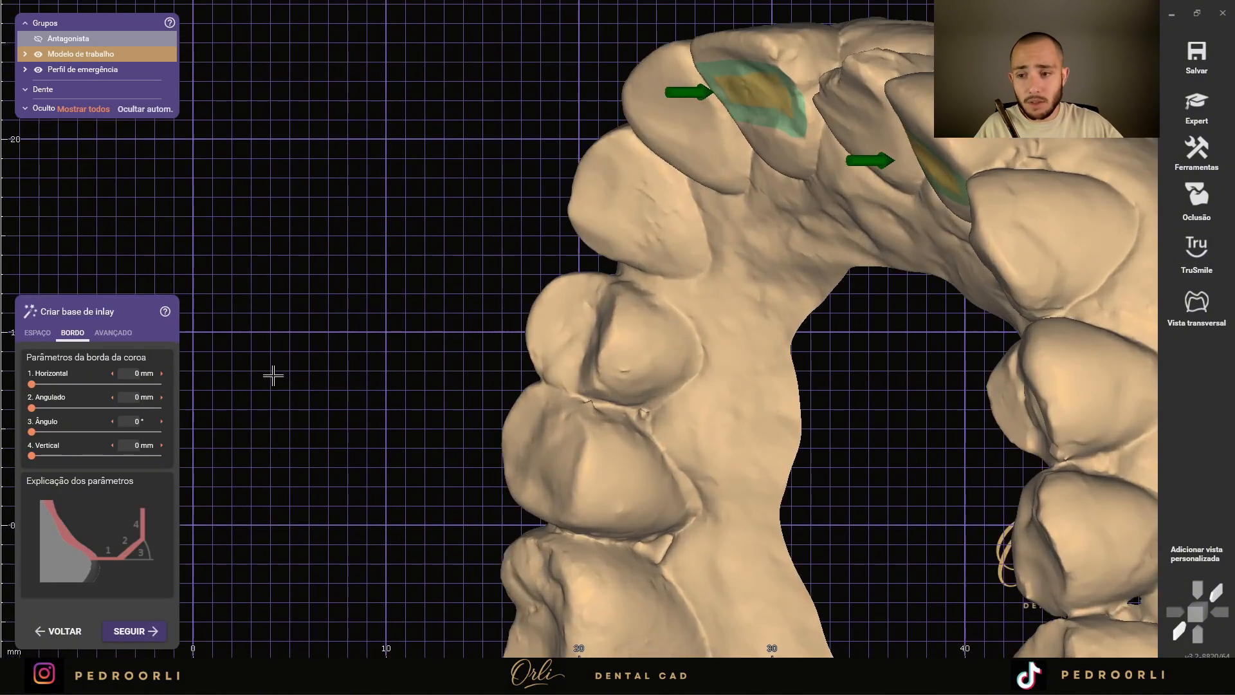
{"action": "left_click", "coordinate": [161, 374]}
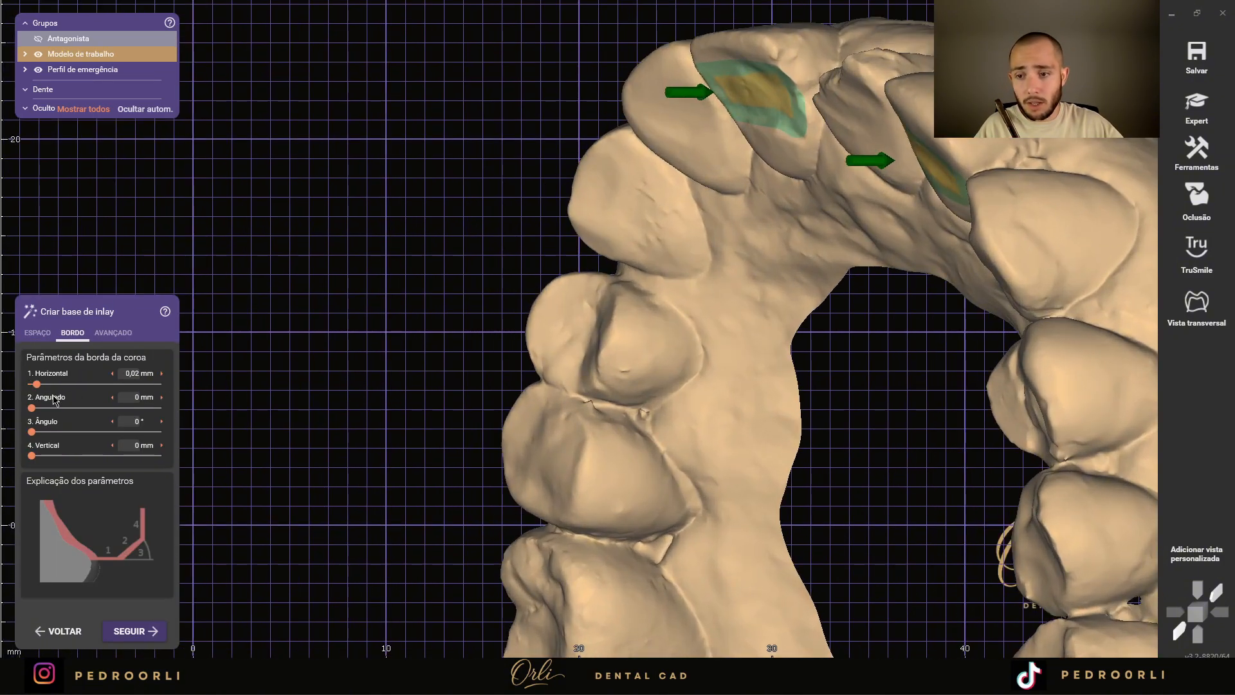
{"action": "left_click", "coordinate": [101, 408]}
- Examine the border thickness along the edges of both inlay bases on teeth 11 and 22 up close
{"action": "scroll", "coordinate": [569, 224], "scroll_direction": "up", "scroll_amount": 10}
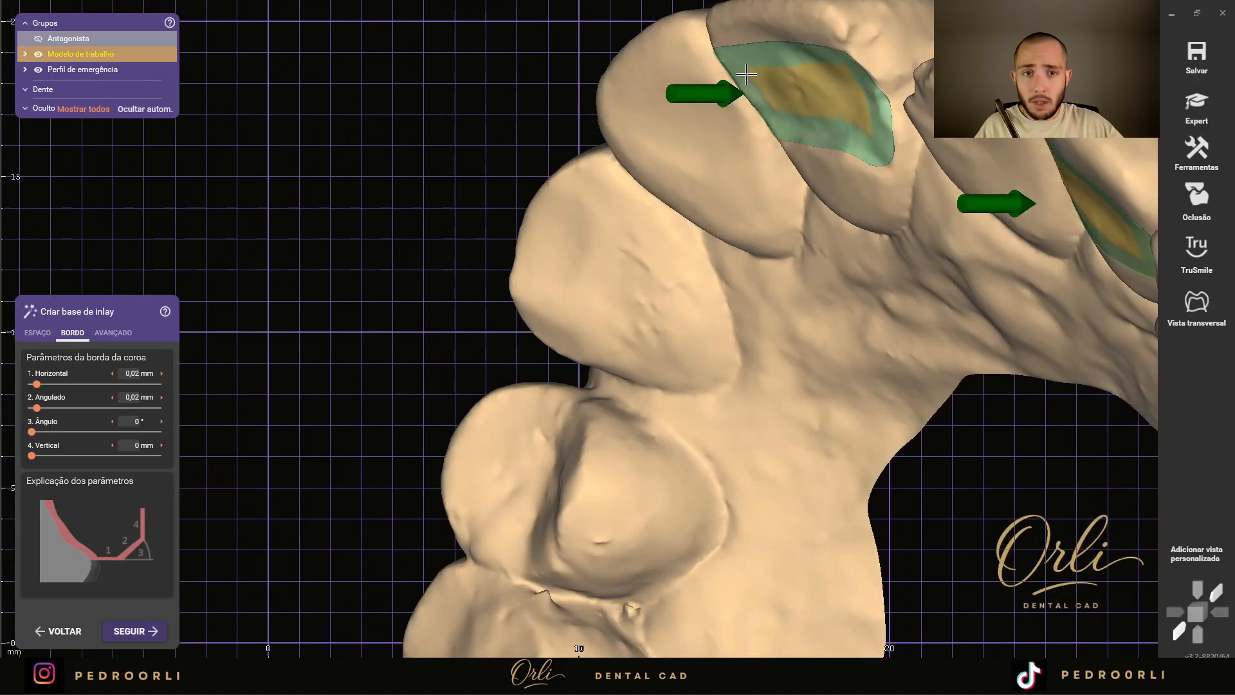
{"action": "scroll", "coordinate": [613, 186], "scroll_direction": "up", "scroll_amount": 5}
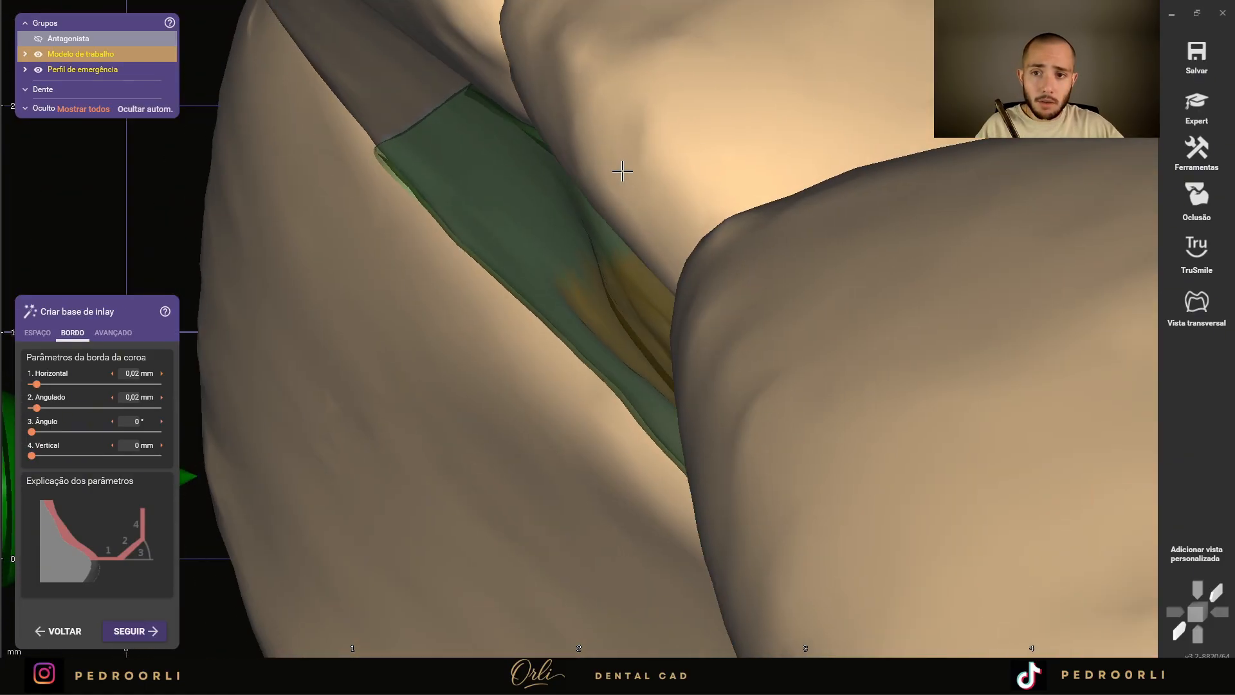
{"action": "middle_click", "coordinate": [481, 87], "text": "shift"}
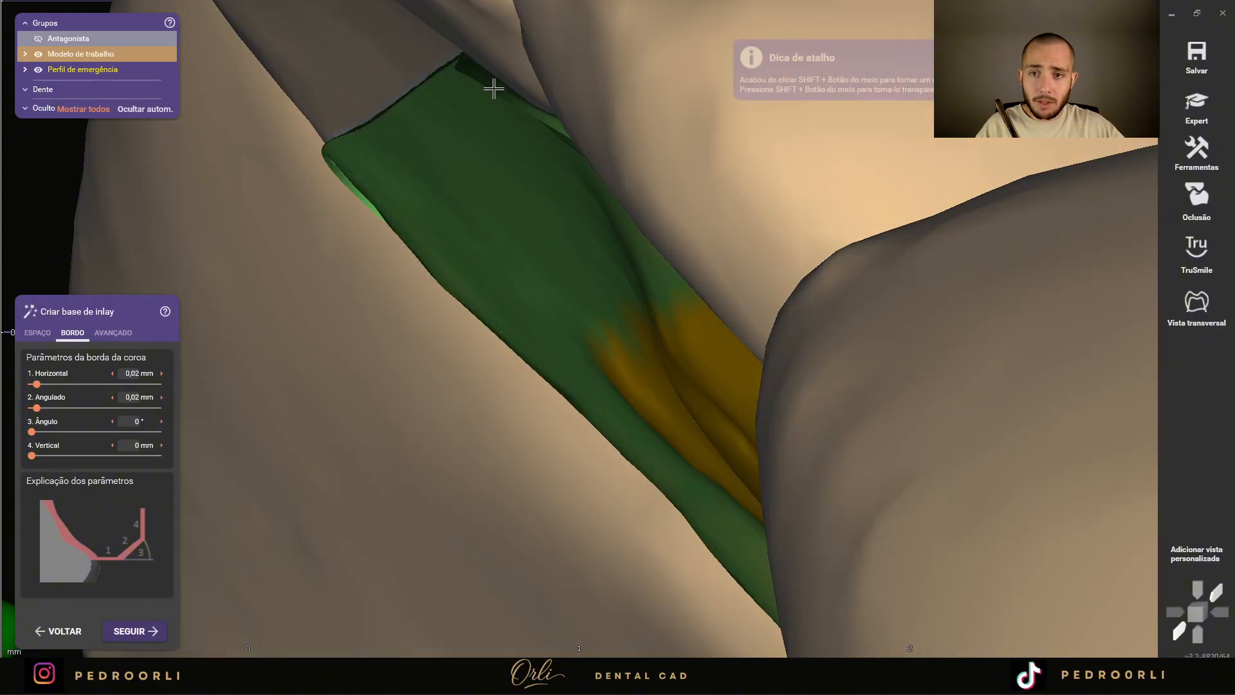
{"action": "scroll", "coordinate": [502, 91], "scroll_direction": "down", "scroll_amount": 10}
{"action": "scroll", "coordinate": [522, 98], "scroll_direction": "down", "scroll_amount": 5}
{"action": "mouse_move", "coordinate": [534, 111]}
{"action": "right_mouse_down"}
{"action": "mouse_move", "coordinate": [543, 127]}
{"action": "mouse_move", "coordinate": [528, 131]}
{"action": "right_mouse_up"}
{"action": "scroll", "coordinate": [203, 213], "scroll_direction": "down", "scroll_amount": 6}
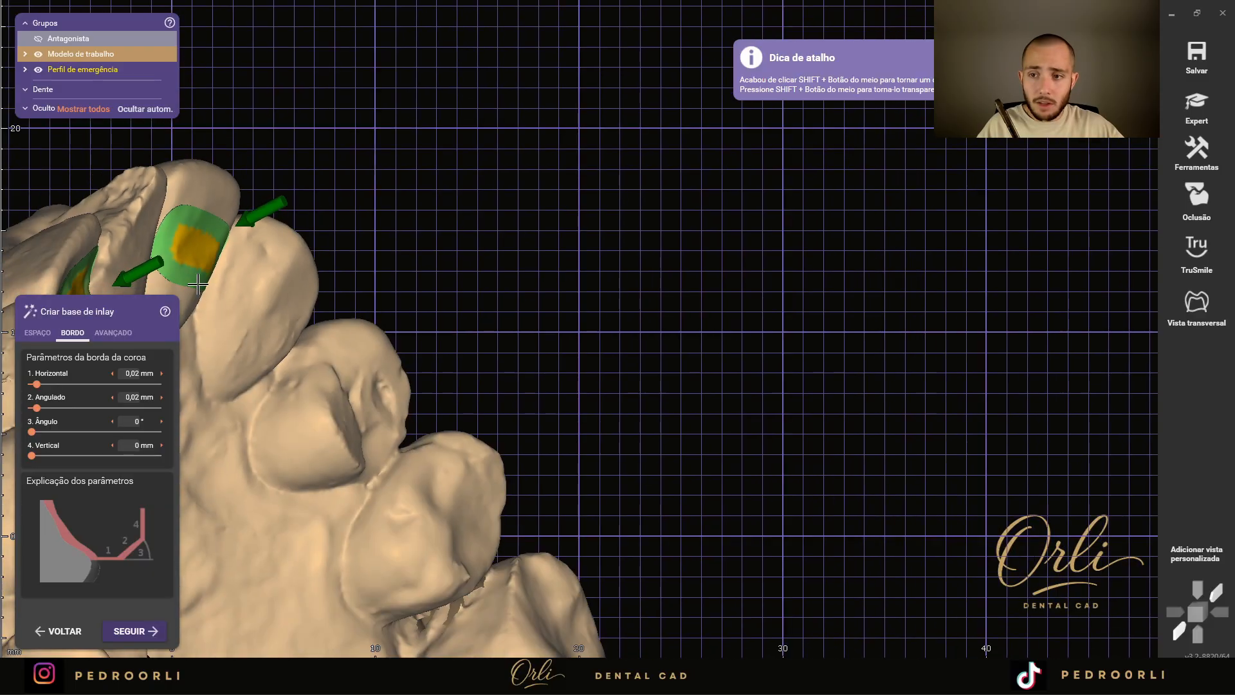
{"action": "mouse_move", "coordinate": [222, 232]}
{"action": "right_mouse_down"}
{"action": "mouse_move", "coordinate": [399, 309]}
{"action": "mouse_move", "coordinate": [544, 223]}
{"action": "right_mouse_up"}
{"action": "scroll", "coordinate": [544, 223], "scroll_direction": "up", "scroll_amount": 12}
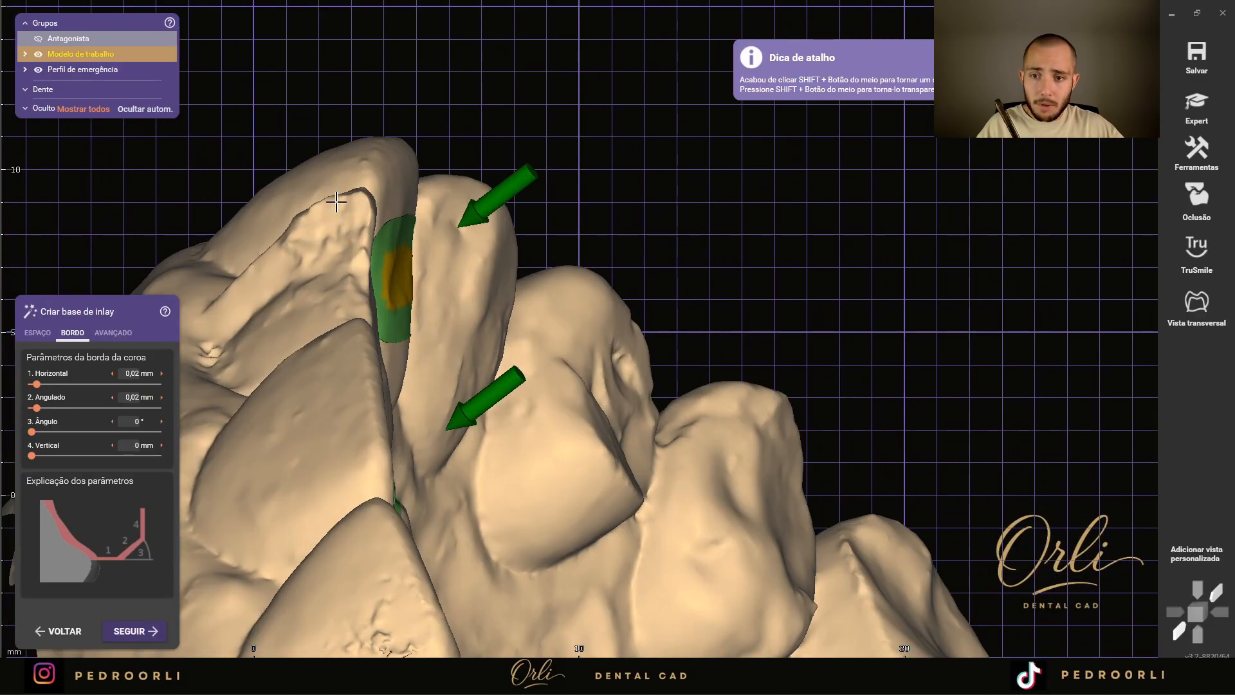
{"action": "scroll", "coordinate": [489, 240], "scroll_direction": "up", "scroll_amount": 3}
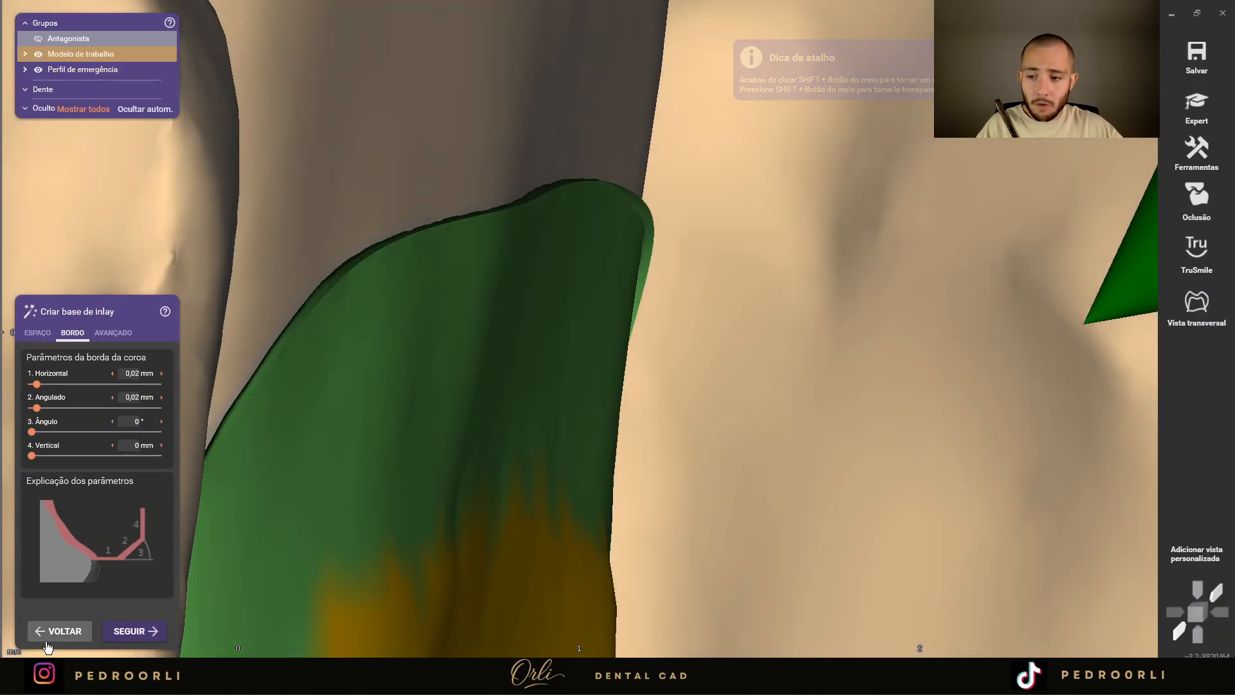
- Accept the inlay base settings and generate the minimum thickness for both retainers
{"action": "left_click", "coordinate": [132, 631]}
{"action": "scroll", "coordinate": [275, 377], "scroll_direction": "down", "scroll_amount": 13}
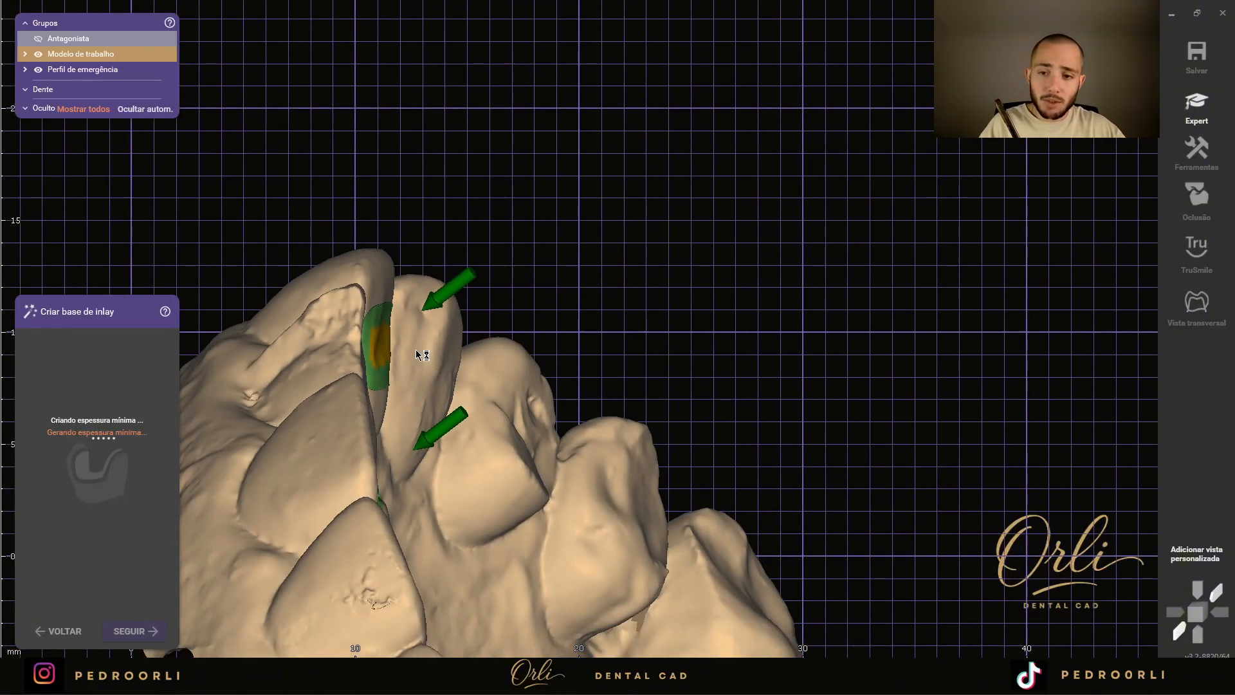
{"action": "right_click_drag", "start_coordinate": [416, 349], "coordinate": [420, 374]}
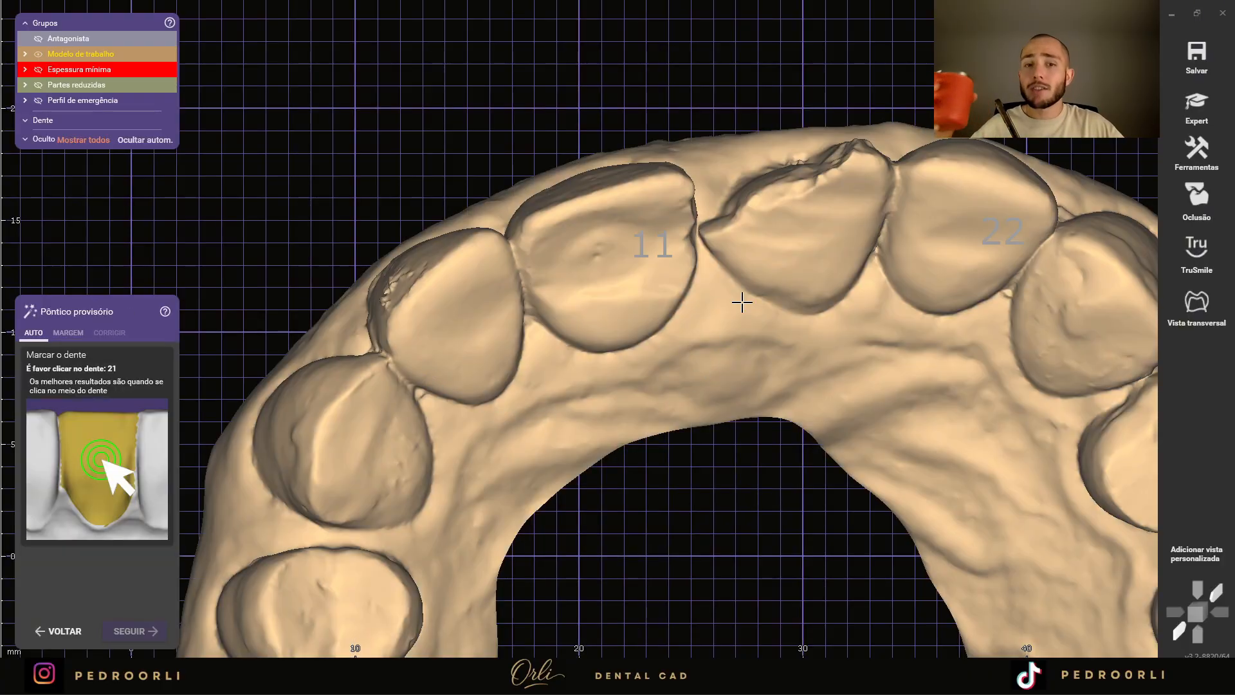
- Mark tooth 21 near the middle of its palatal surface for automatic provisional pontic detection
{"action": "scroll", "coordinate": [850, 424], "scroll_direction": "down", "scroll_amount": 3}
{"action": "middle_click_drag", "start_coordinate": [821, 488], "coordinate": [764, 353]}
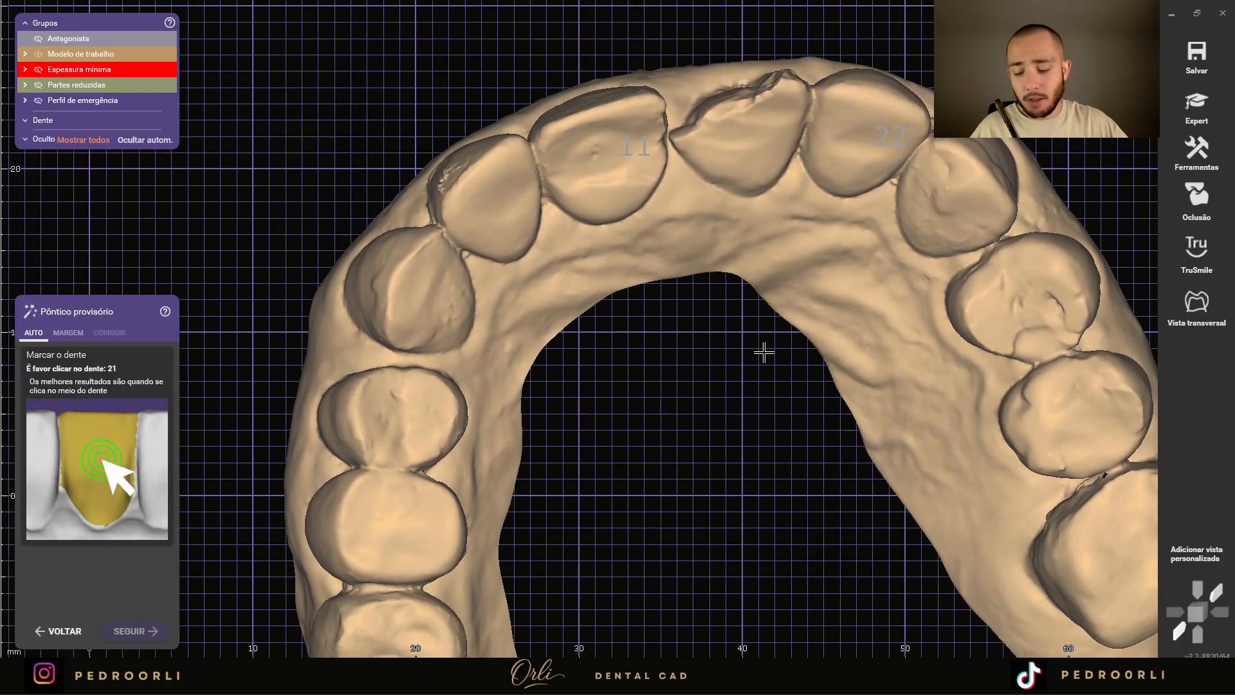
{"action": "right_click_drag", "start_coordinate": [737, 346], "coordinate": [736, 344]}
{"action": "middle_click_drag", "start_coordinate": [736, 345], "coordinate": [654, 388]}
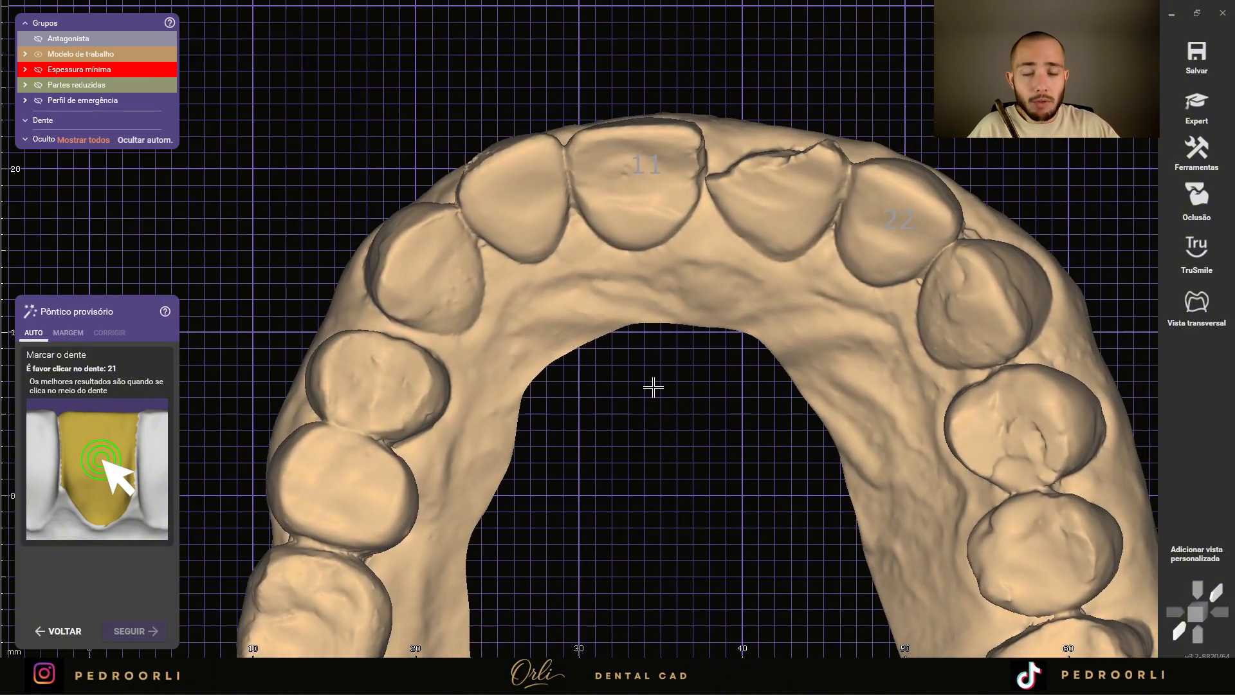
{"action": "right_click_drag", "start_coordinate": [653, 387], "coordinate": [653, 387]}
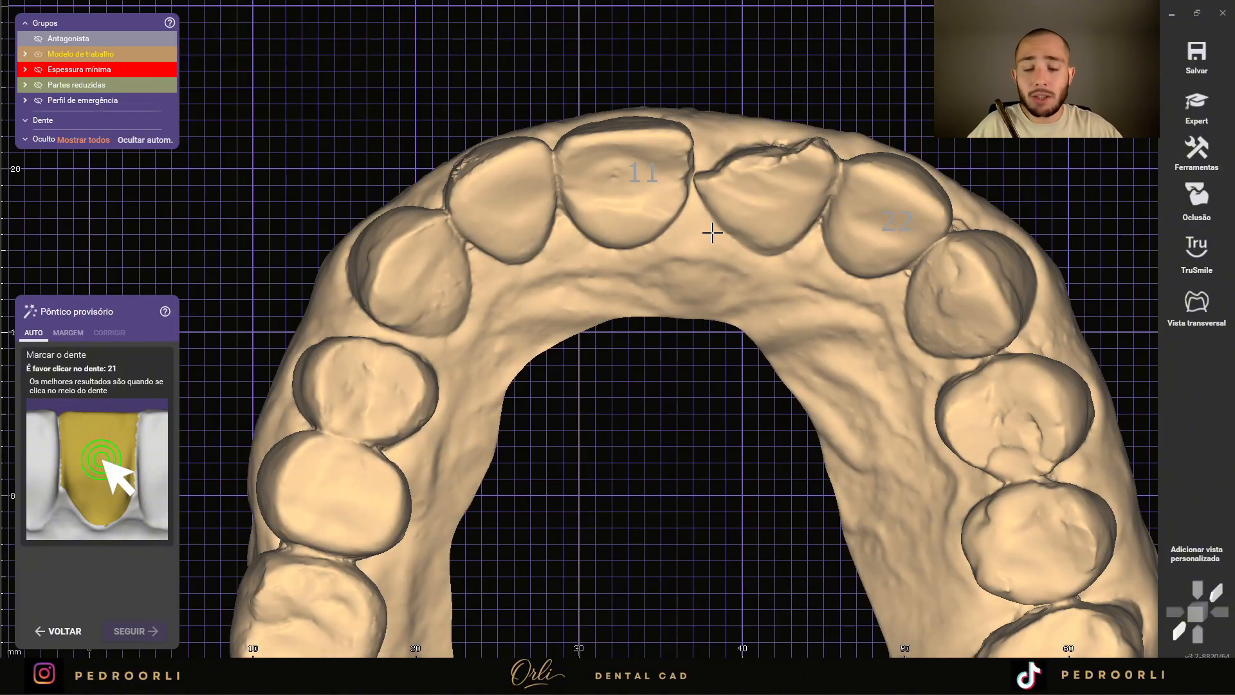
{"action": "left_click", "coordinate": [767, 193]}
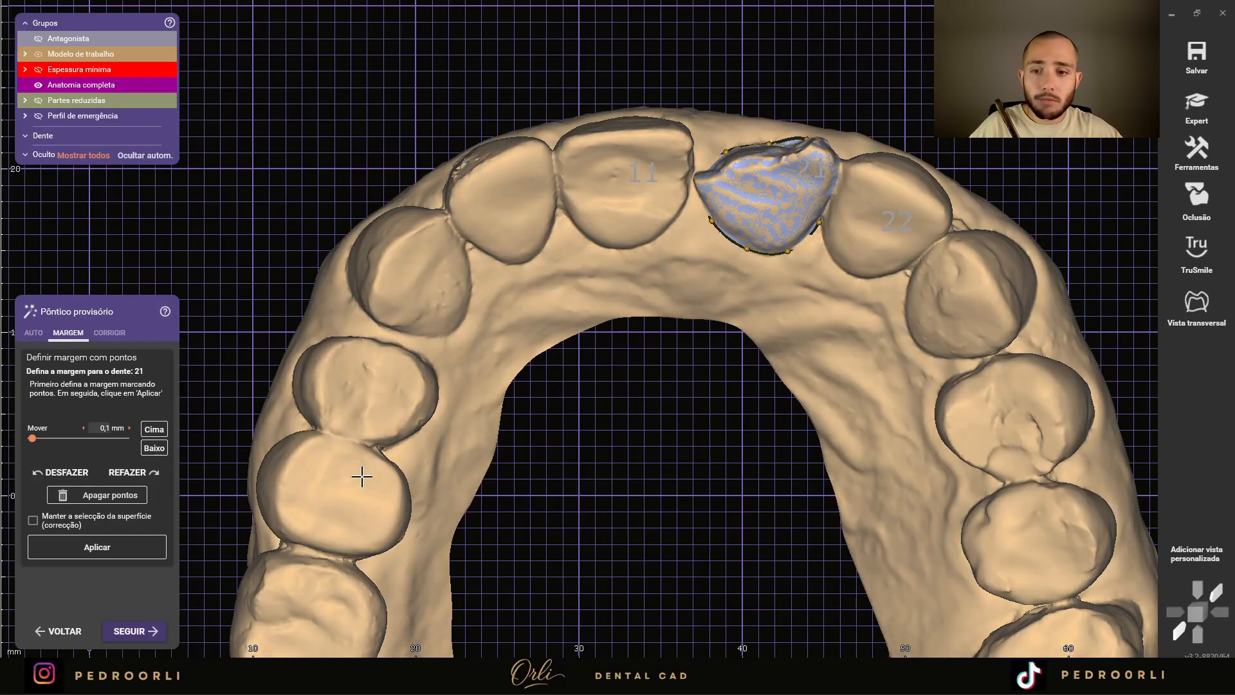
- Make the working model transparent and check the segmented tooth 21 and its margin line on its own
{"action": "middle_click", "coordinate": [730, 248], "text": "shift"}
{"action": "right_click_drag", "start_coordinate": [751, 122], "coordinate": [752, 125]}
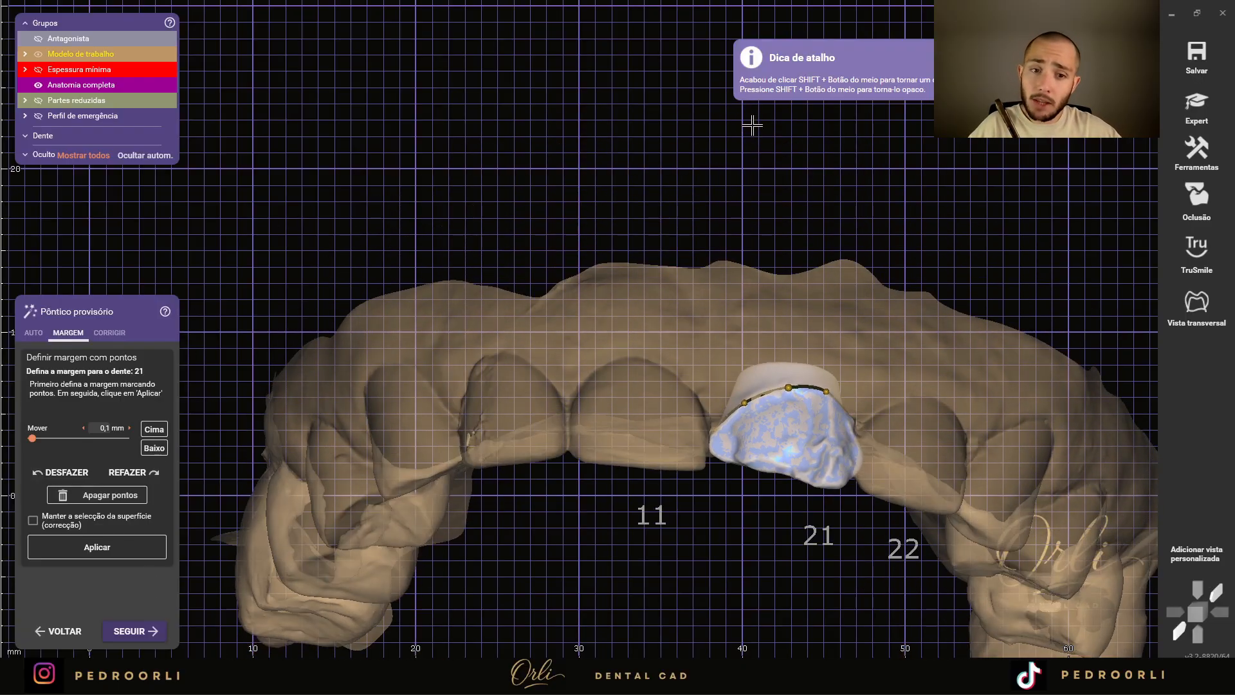
{"action": "middle_click", "coordinate": [782, 354], "text": "ctrl"}
{"action": "right_click_drag", "start_coordinate": [782, 354], "coordinate": [786, 338]}
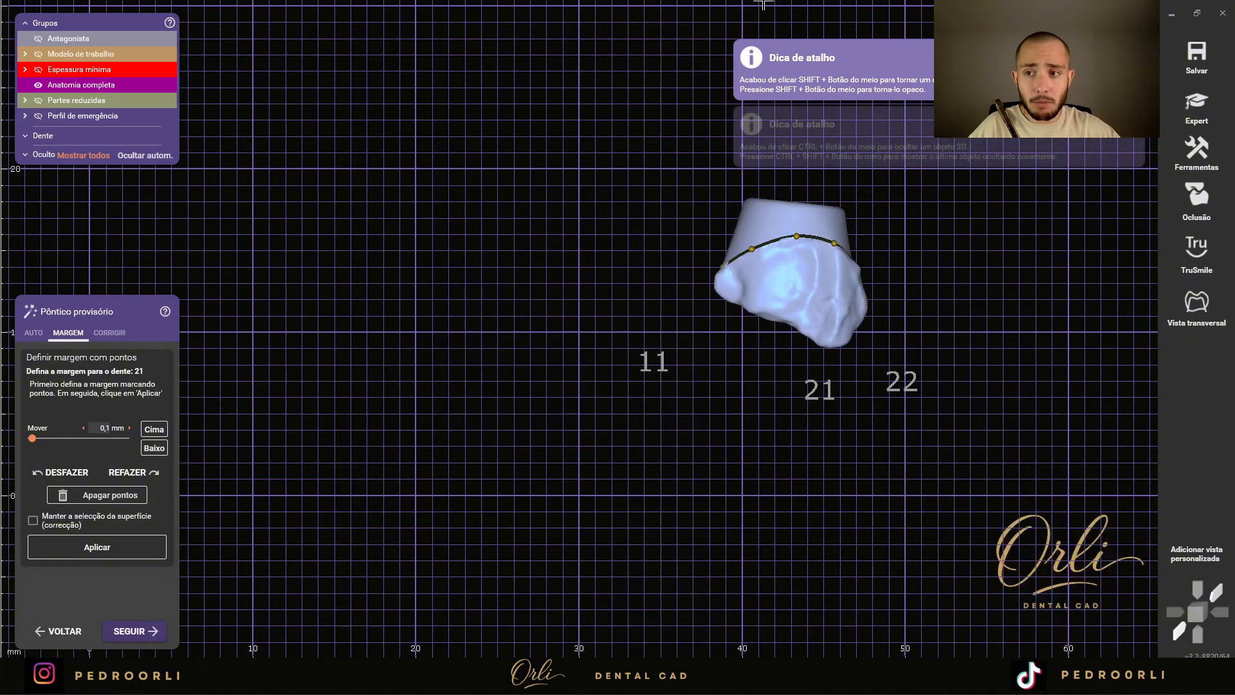
{"action": "right_click_drag", "start_coordinate": [901, 245], "coordinate": [897, 249]}
{"action": "middle_click", "coordinate": [878, 299], "text": "ctrl+shift"}
{"action": "scroll", "coordinate": [801, 309], "scroll_direction": "up", "scroll_amount": 3}
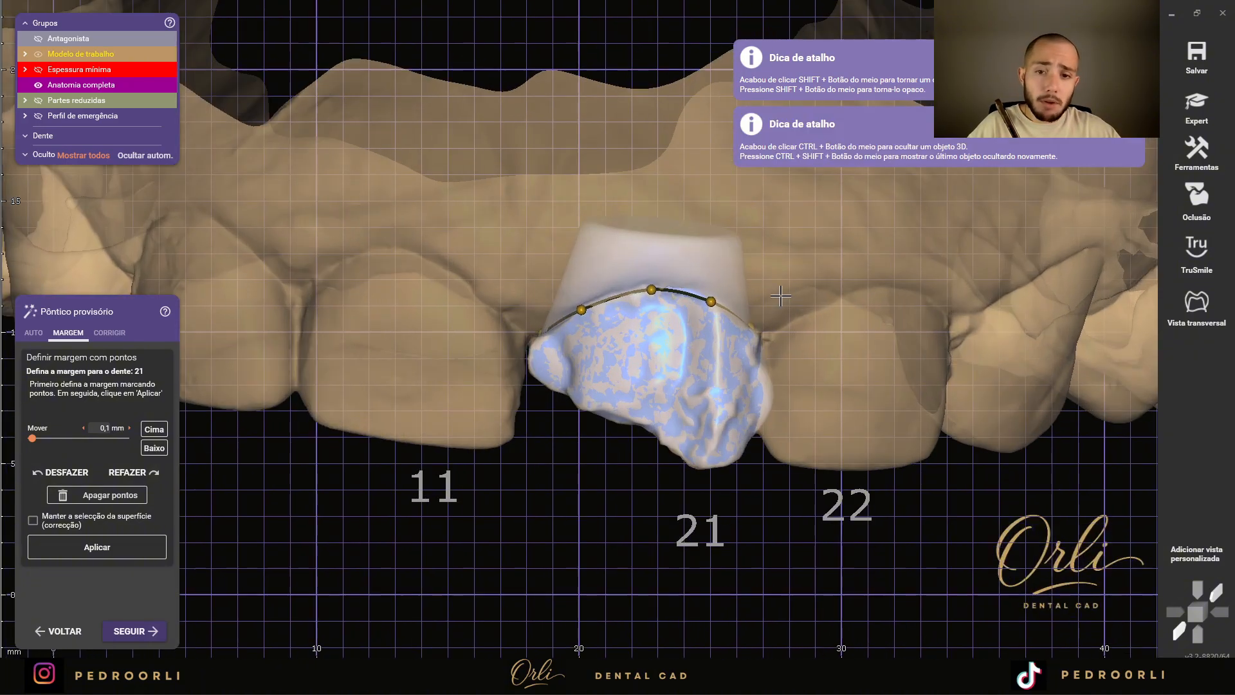
- Move the labial margin points of tooth 21 slightly toward the gingiva
{"action": "middle_click", "coordinate": [778, 294], "text": "shift"}
{"action": "middle_click", "coordinate": [764, 284], "text": "shift"}
{"action": "scroll", "coordinate": [718, 272], "scroll_direction": "up", "scroll_amount": 3}
{"action": "left_click_drag", "start_coordinate": [709, 320], "coordinate": [711, 316]}
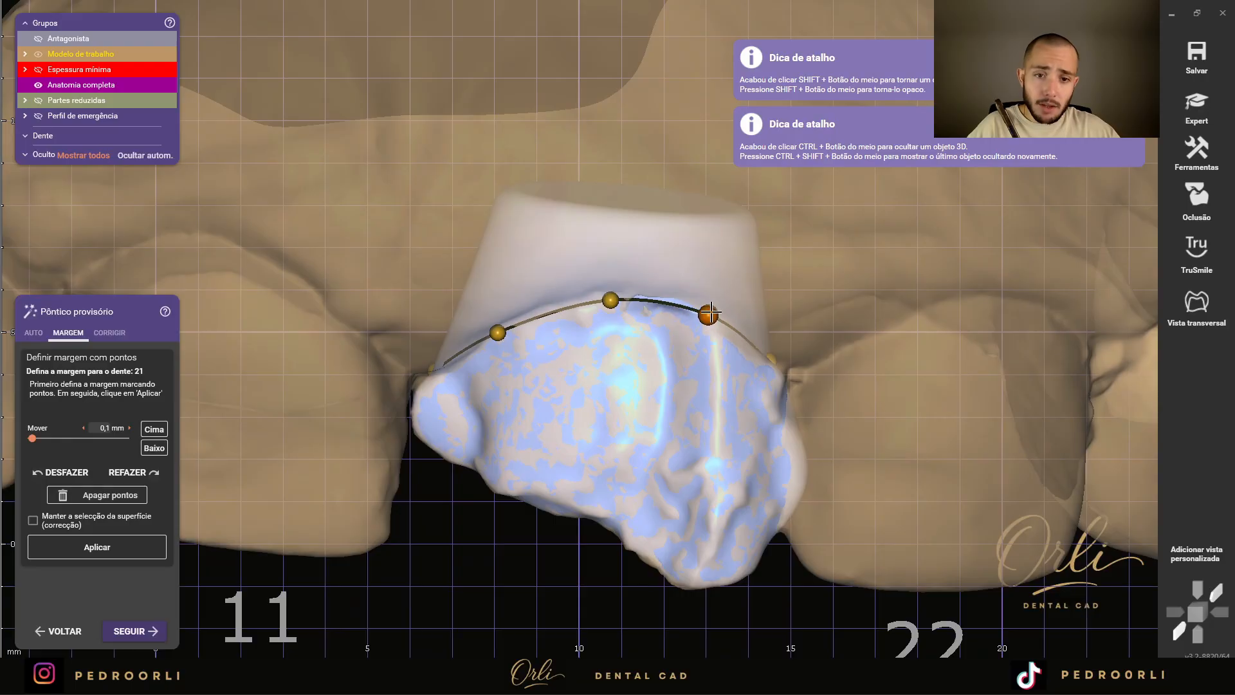
{"action": "left_click_drag", "start_coordinate": [612, 301], "coordinate": [612, 295]}
{"action": "left_click_drag", "start_coordinate": [516, 336], "coordinate": [510, 326]}
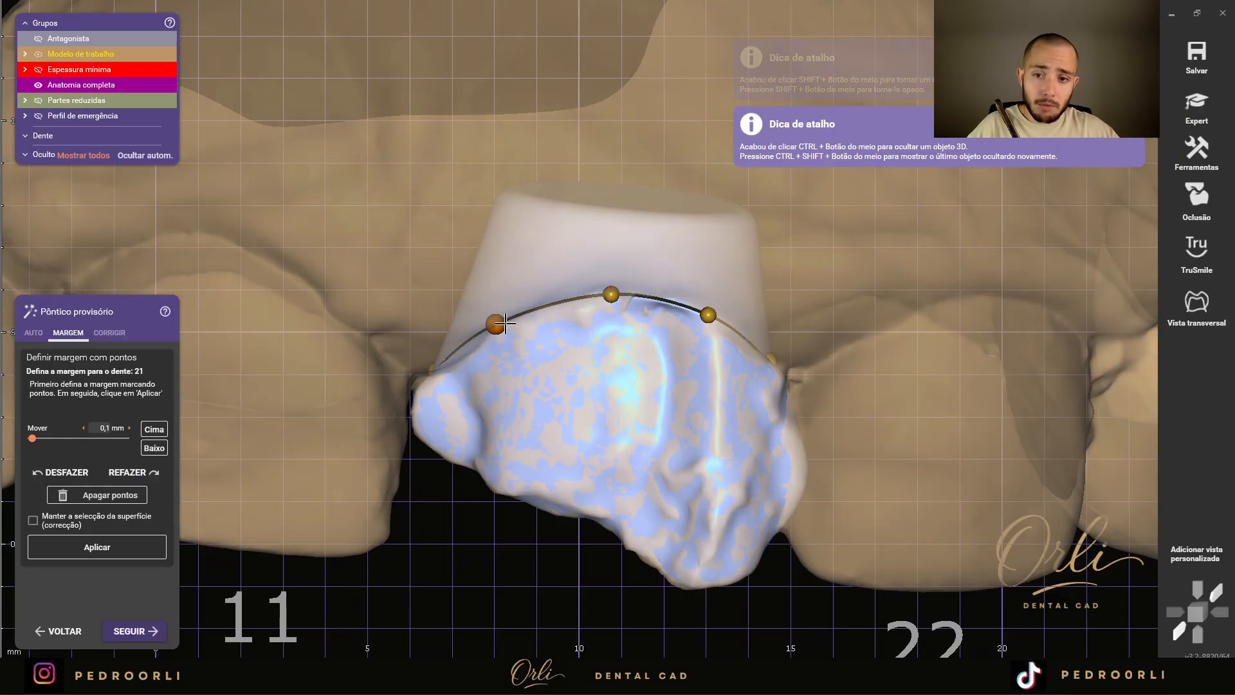
- Shift the palatal margin points of tooth 21 apically and its distal-palatal point slightly outward
{"action": "scroll", "coordinate": [614, 329], "scroll_direction": "down", "scroll_amount": 3}
{"action": "scroll", "coordinate": [615, 328], "scroll_direction": "down", "scroll_amount": 1}
{"action": "right_click_drag", "start_coordinate": [614, 329], "coordinate": [612, 350]}
{"action": "scroll", "coordinate": [612, 294], "scroll_direction": "up", "scroll_amount": 4}
{"action": "left_click_drag", "start_coordinate": [624, 319], "coordinate": [599, 344]}
{"action": "left_click_drag", "start_coordinate": [533, 314], "coordinate": [516, 325]}
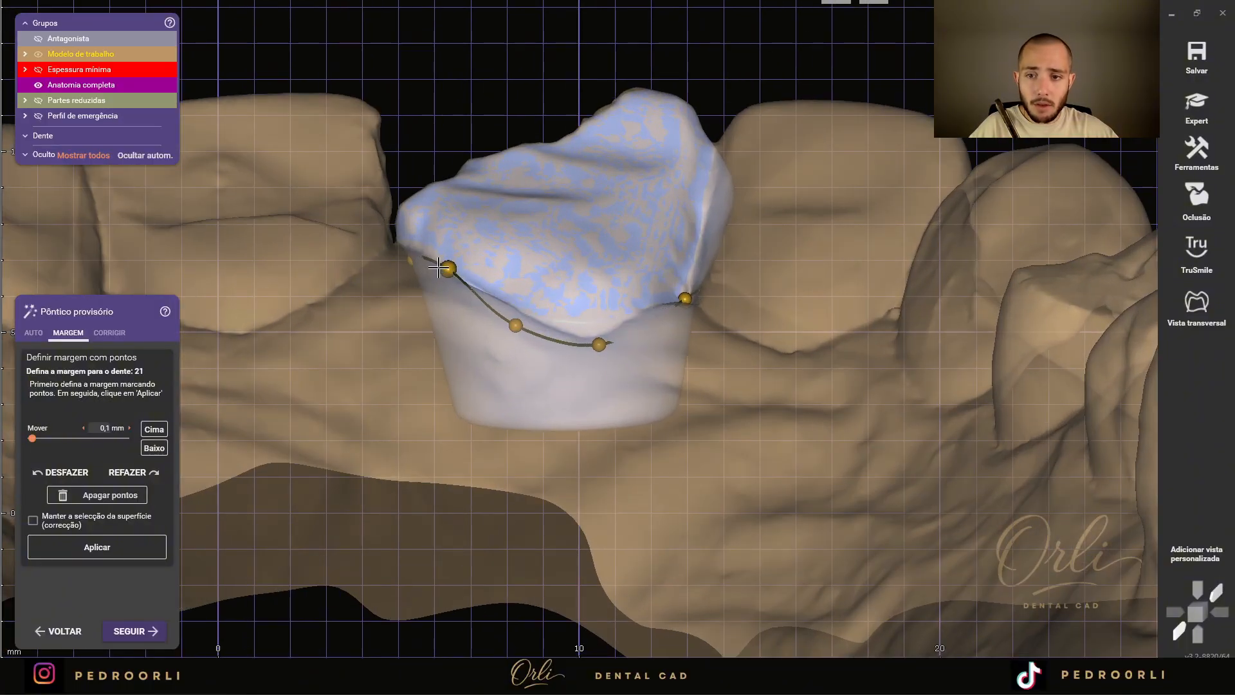
{"action": "left_click_drag", "start_coordinate": [447, 268], "coordinate": [428, 290]}
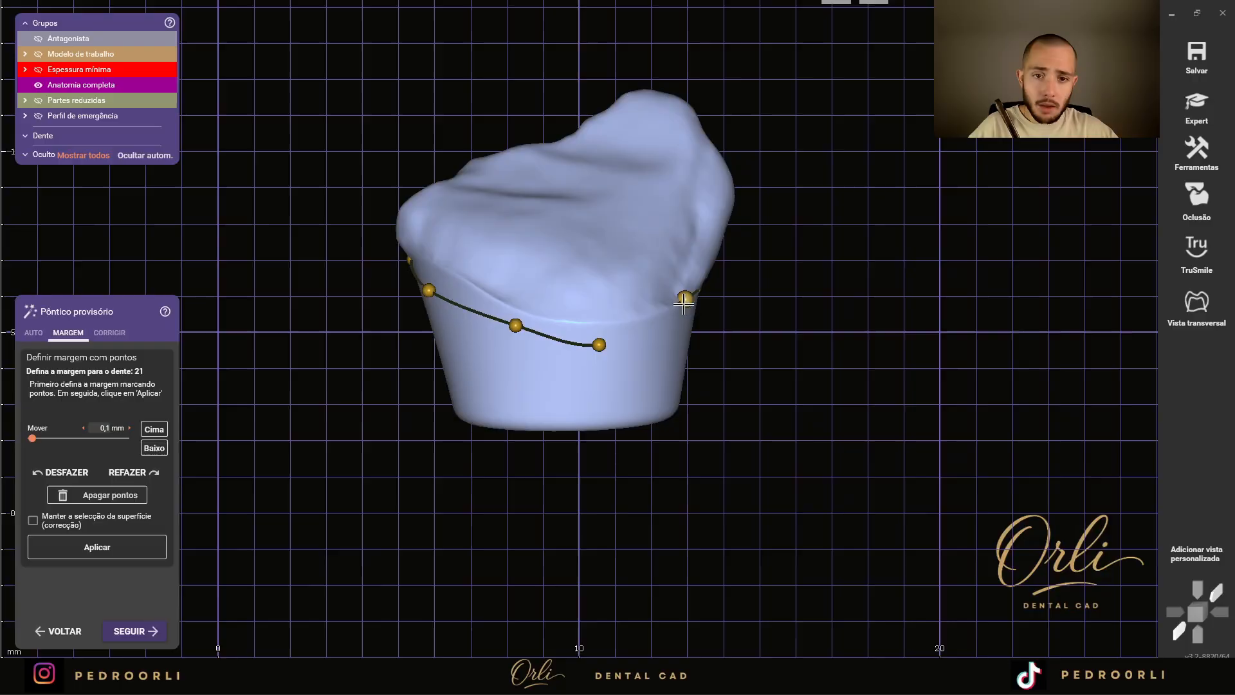
{"action": "left_click_drag", "start_coordinate": [683, 303], "coordinate": [697, 301]}
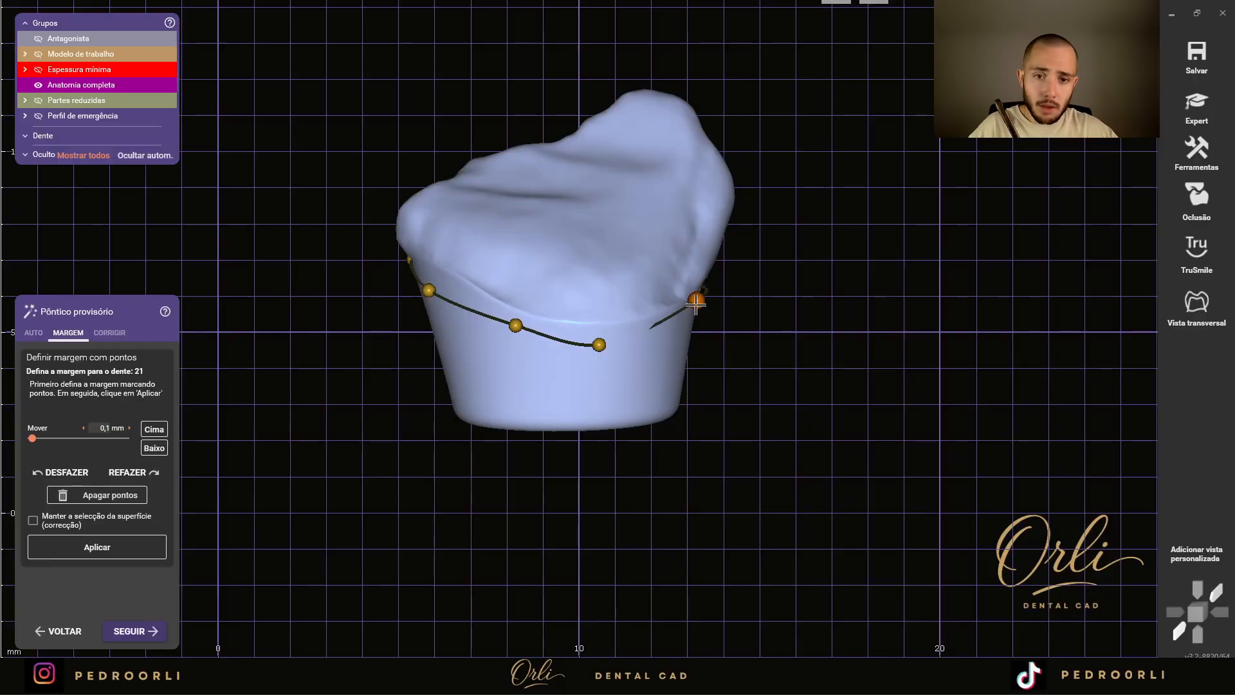
- Reposition the distal margin points of tooth 21 facing tooth 22, moving them apically and outward
{"action": "right_click_drag", "start_coordinate": [697, 301], "coordinate": [739, 339]}
{"action": "scroll", "coordinate": [770, 355], "scroll_direction": "up", "scroll_amount": 4}
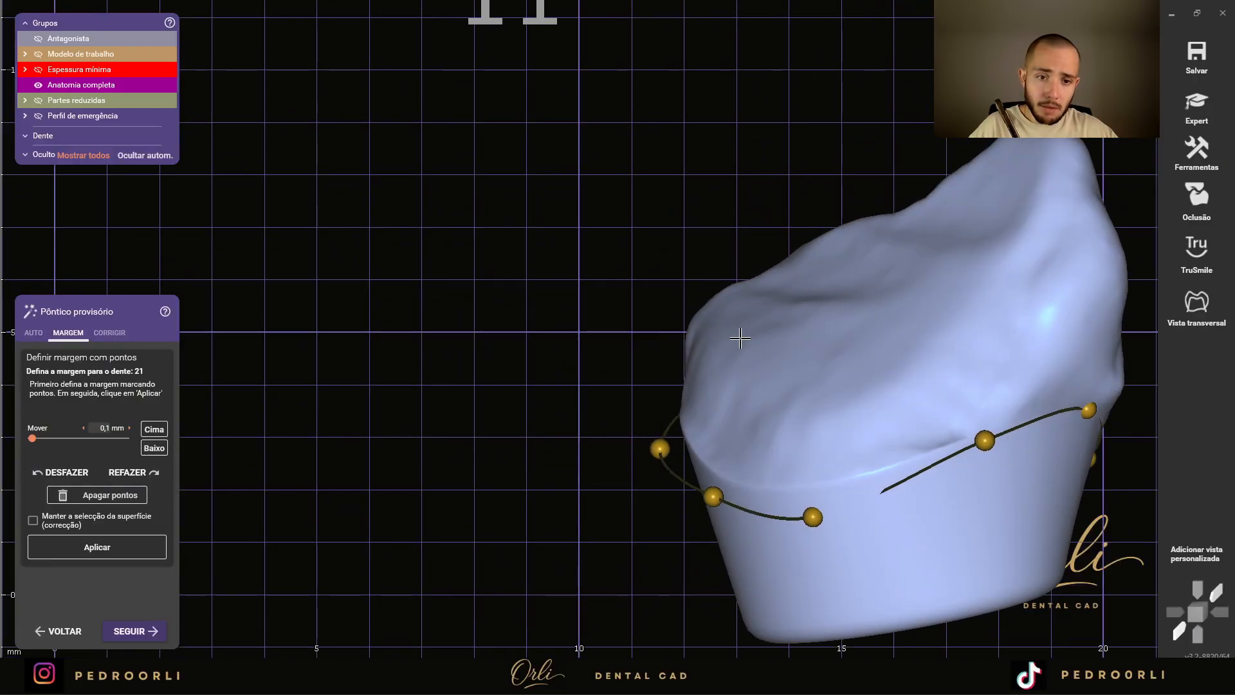
{"action": "middle_click_drag", "start_coordinate": [739, 339], "coordinate": [367, 327]}
{"action": "left_click", "coordinate": [714, 391]}
{"action": "left_click_drag", "start_coordinate": [714, 392], "coordinate": [727, 408]}
{"action": "scroll", "coordinate": [728, 407], "scroll_direction": "down", "scroll_amount": 4}
{"action": "right_click_drag", "start_coordinate": [728, 408], "coordinate": [739, 403]}
{"action": "middle_click_drag", "start_coordinate": [739, 402], "coordinate": [1098, 372]}
{"action": "scroll", "coordinate": [790, 410], "scroll_direction": "up", "scroll_amount": 2}
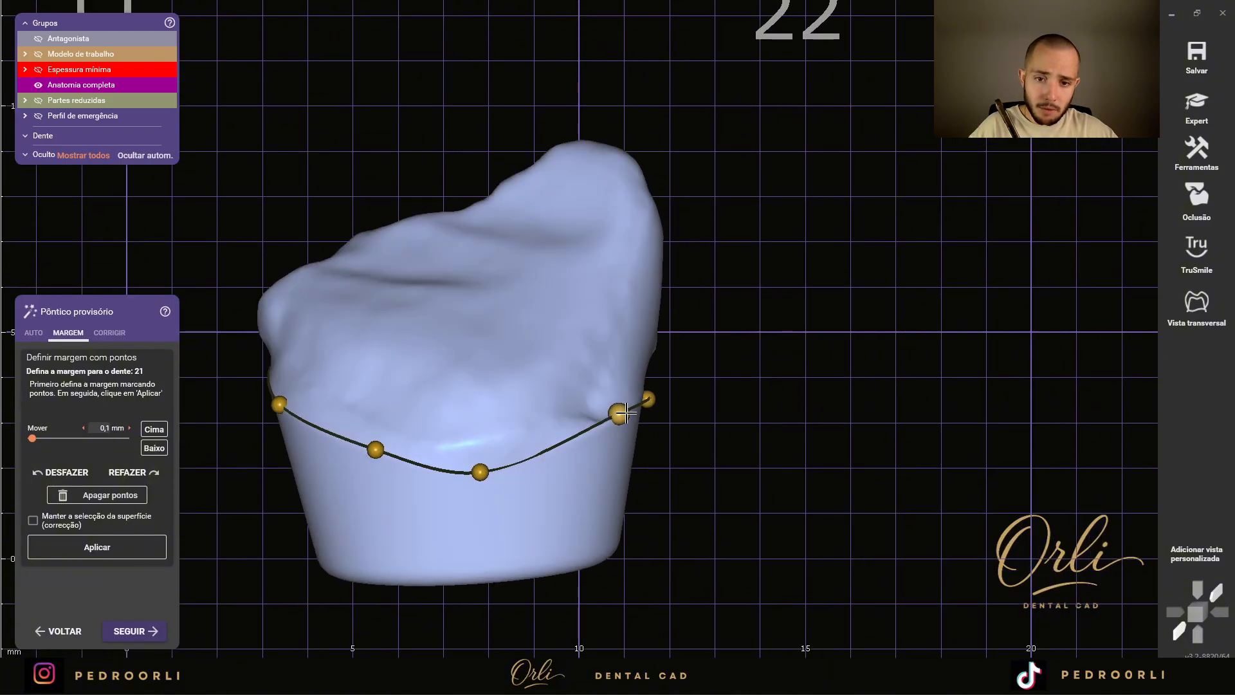
{"action": "left_click_drag", "start_coordinate": [650, 397], "coordinate": [660, 398]}
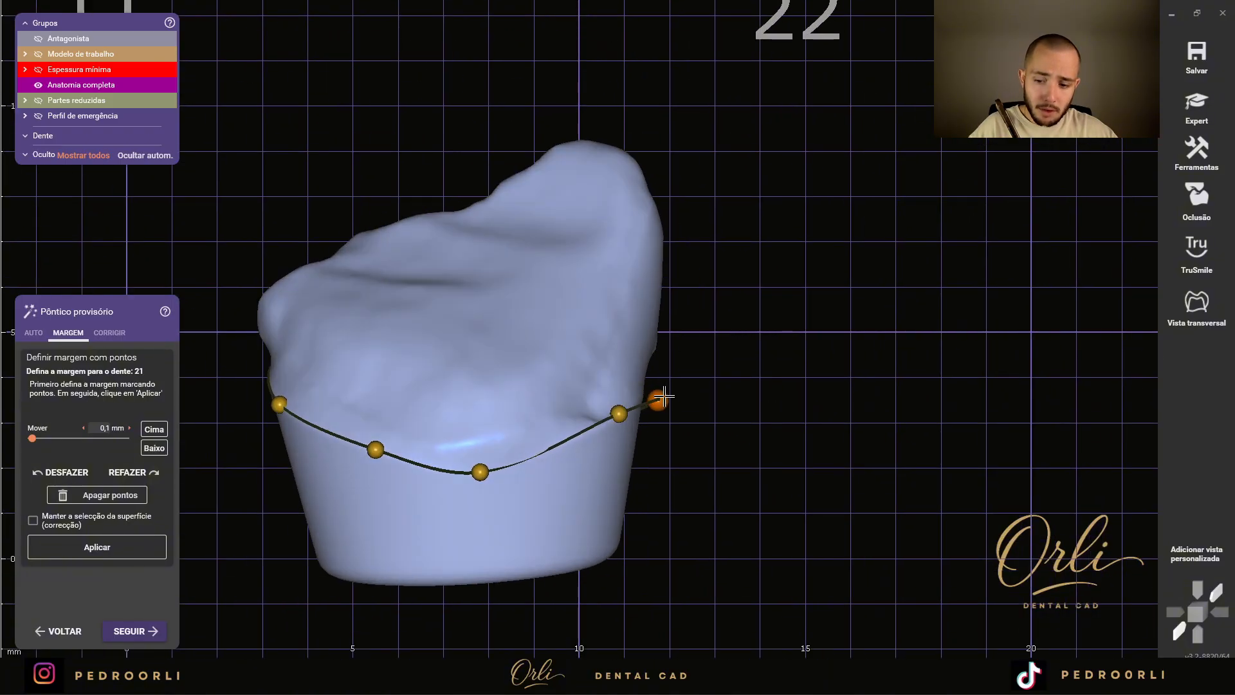
- Show the working model again and apply the corrected margin of tooth 21
{"action": "key", "text": "j"}
{"action": "scroll", "coordinate": [660, 380], "scroll_direction": "down", "scroll_amount": 4}
{"action": "mouse_move", "coordinate": [647, 372]}
{"action": "right_mouse_down"}
{"action": "mouse_move", "coordinate": [653, 388]}
{"action": "mouse_move", "coordinate": [651, 373]}
{"action": "right_mouse_up"}
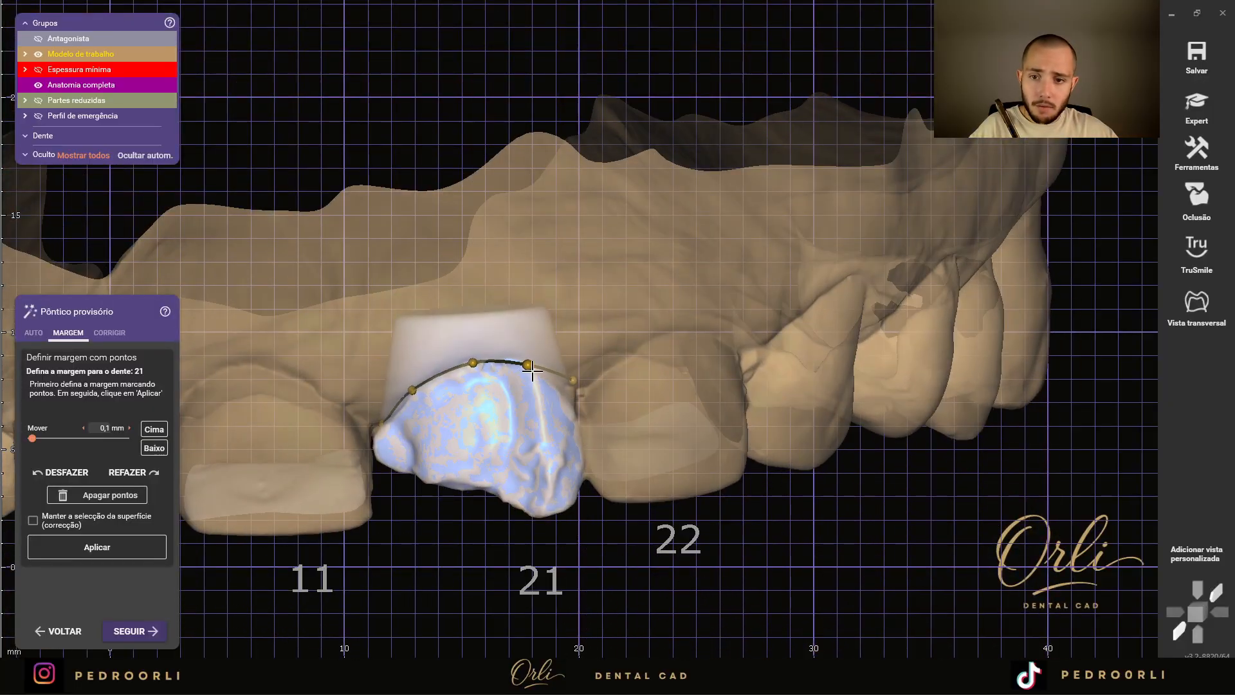
{"action": "left_click", "coordinate": [136, 547]}
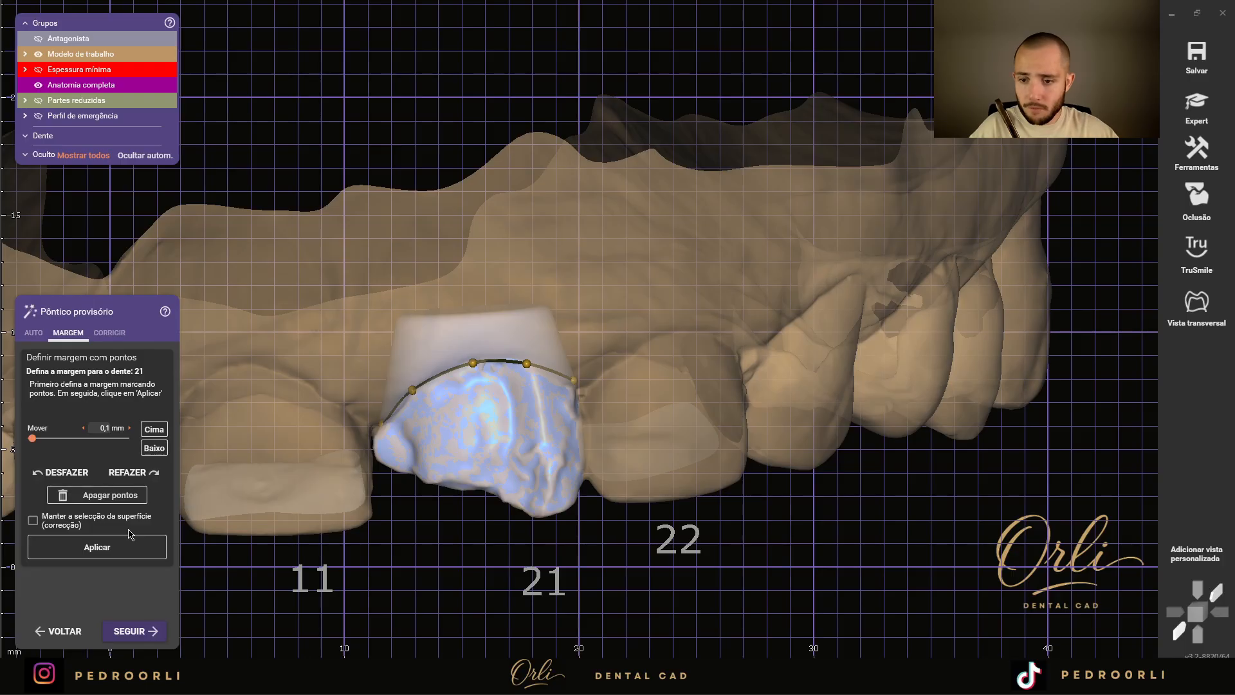
- Restore the working model to opaque and continue to the virtual extraction of tooth 21
{"action": "key", "text": "f"}
{"action": "key", "text": "f"}
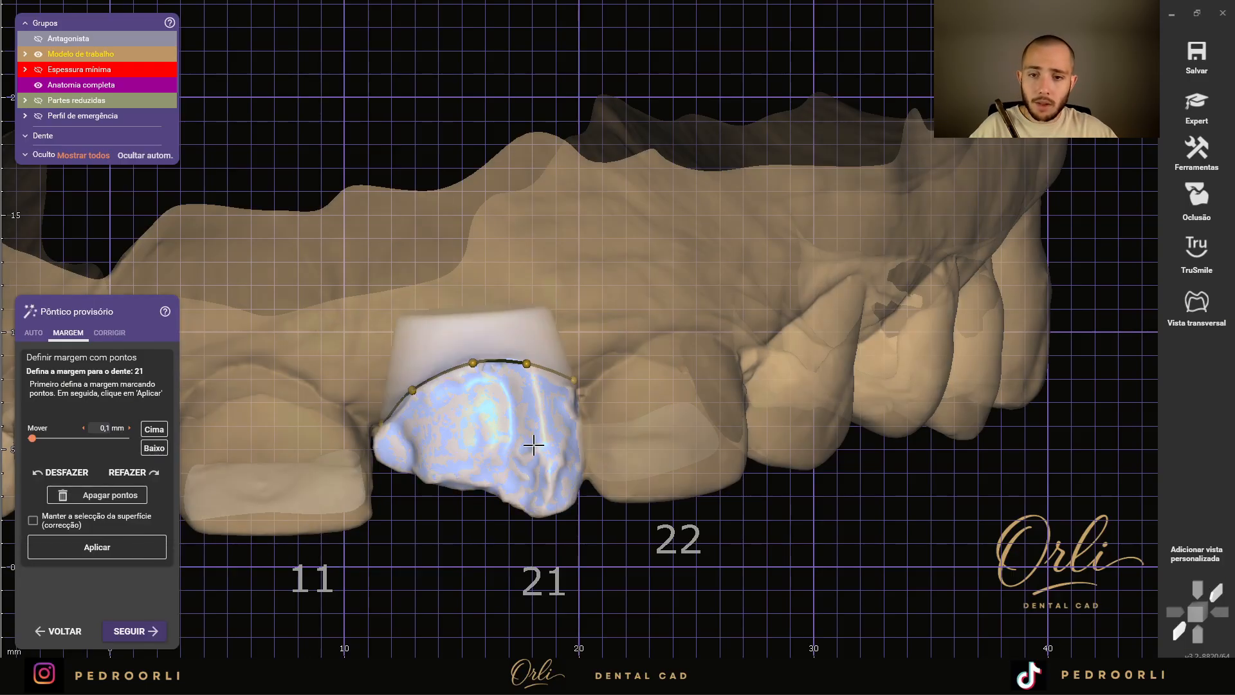
{"action": "key", "text": "j"}
{"action": "key", "text": "j"}
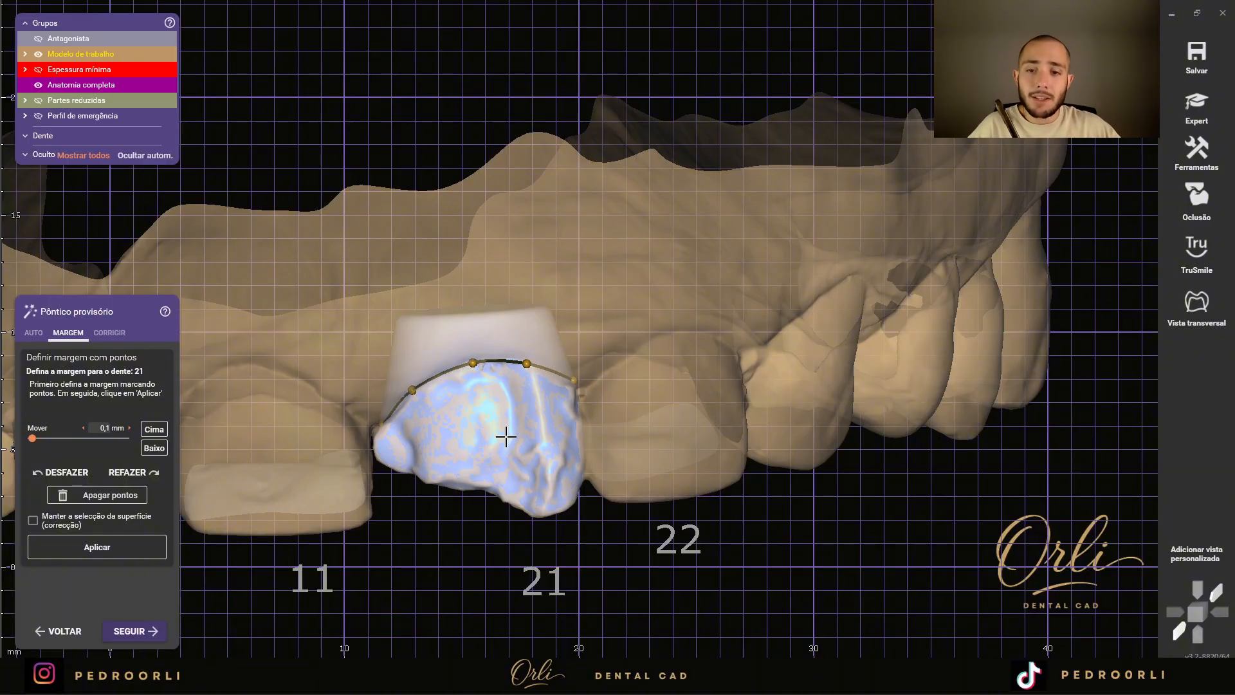
{"action": "scroll", "coordinate": [617, 288], "scroll_direction": "up", "scroll_amount": 3, "text": "ctrl"}
{"action": "scroll", "coordinate": [616, 288], "scroll_direction": "down", "scroll_amount": 3}
{"action": "middle_click_drag", "start_coordinate": [600, 321], "coordinate": [785, 264]}
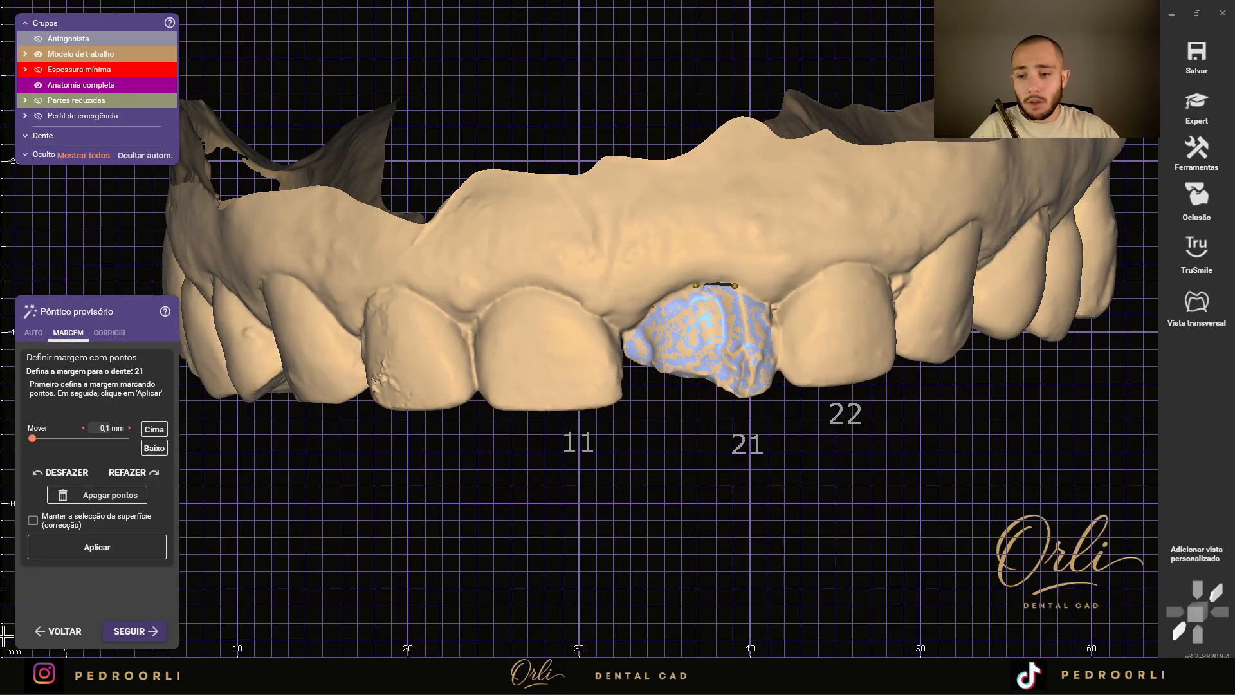
{"action": "left_click", "coordinate": [111, 633]}
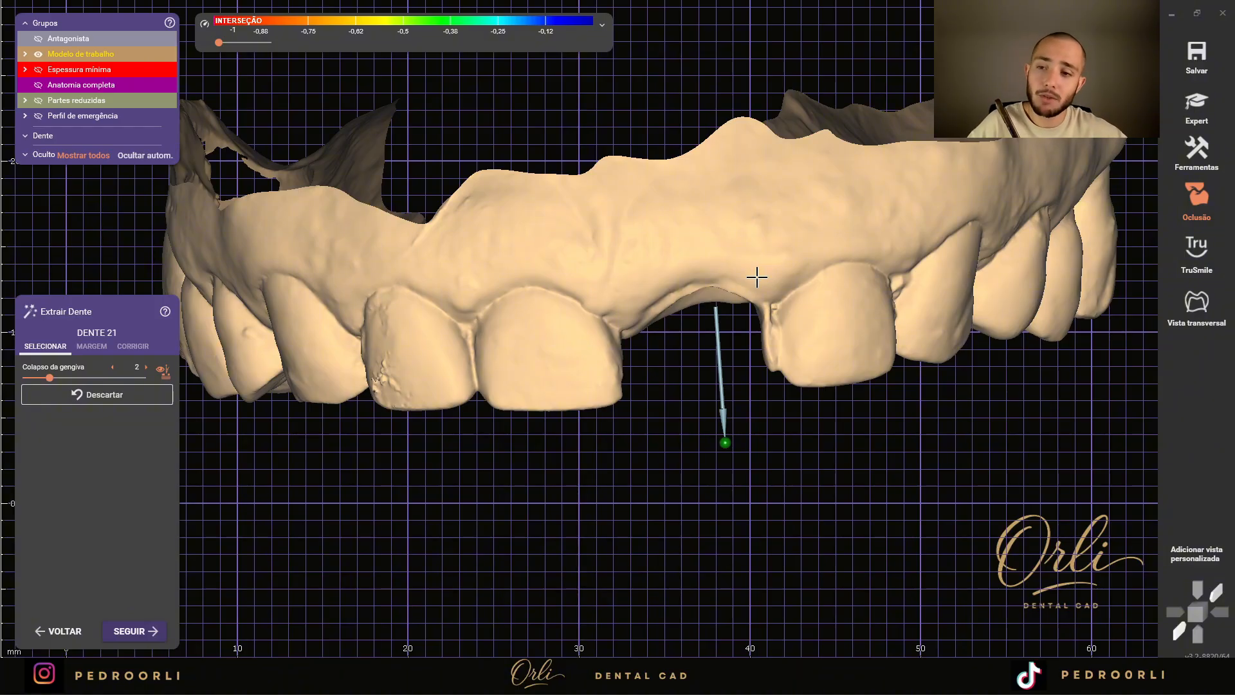
- Examine the virtual extraction site of tooth 21 and the collapsed gingiva from the facial and occlusal sides
{"action": "right_click_drag", "start_coordinate": [890, 114], "coordinate": [643, 542]}
{"action": "scroll", "coordinate": [876, 174], "scroll_direction": "down", "scroll_amount": 3}
{"action": "right_click_drag", "start_coordinate": [639, 210], "coordinate": [579, 235]}
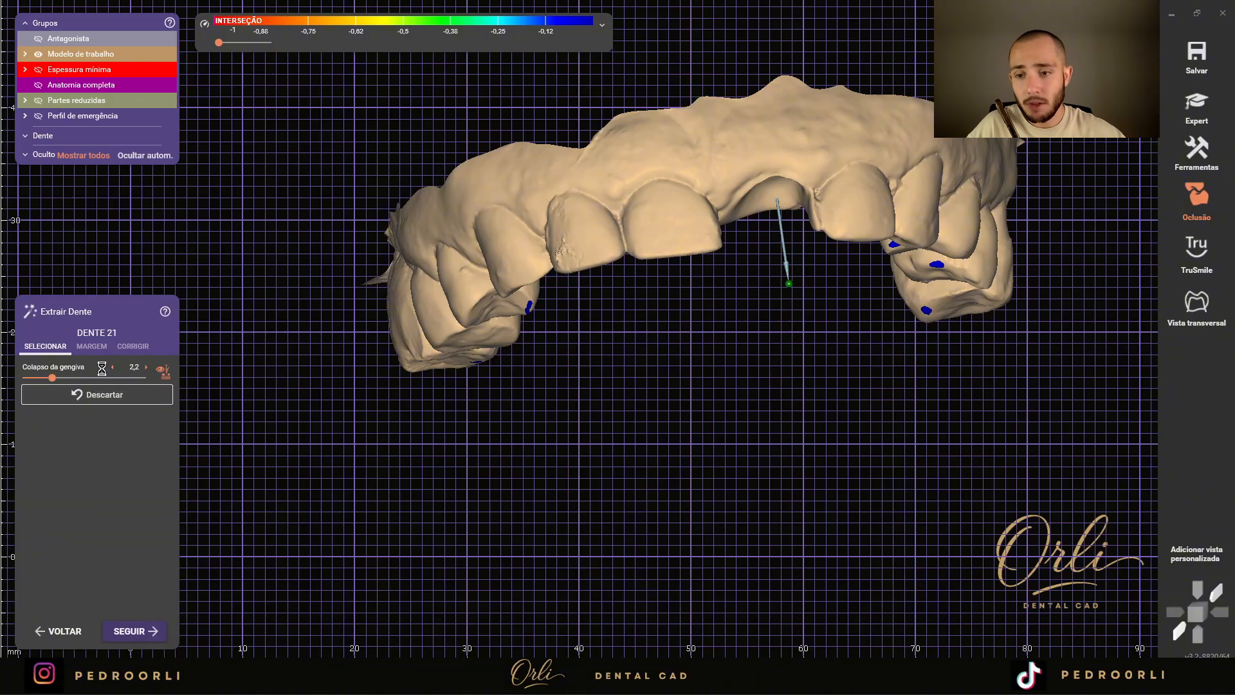
{"action": "scroll", "coordinate": [799, 193], "scroll_direction": "up", "scroll_amount": 8}
{"action": "right_click_drag", "start_coordinate": [758, 121], "coordinate": [581, 150]}
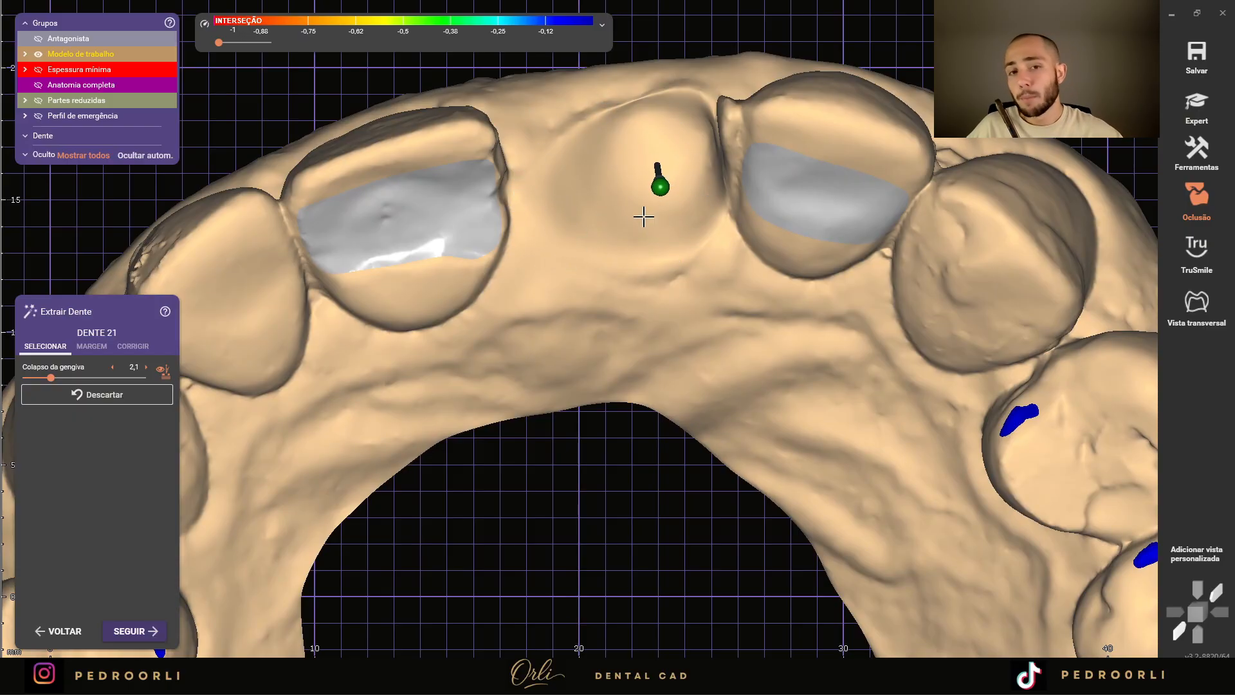
{"action": "scroll", "coordinate": [664, 175], "scroll_direction": "down", "scroll_amount": 5}
{"action": "right_click_drag", "start_coordinate": [672, 167], "coordinate": [679, 189]}
{"action": "middle_click_drag", "start_coordinate": [680, 247], "coordinate": [689, 61]}
{"action": "right_click_drag", "start_coordinate": [705, 350], "coordinate": [706, 351]}
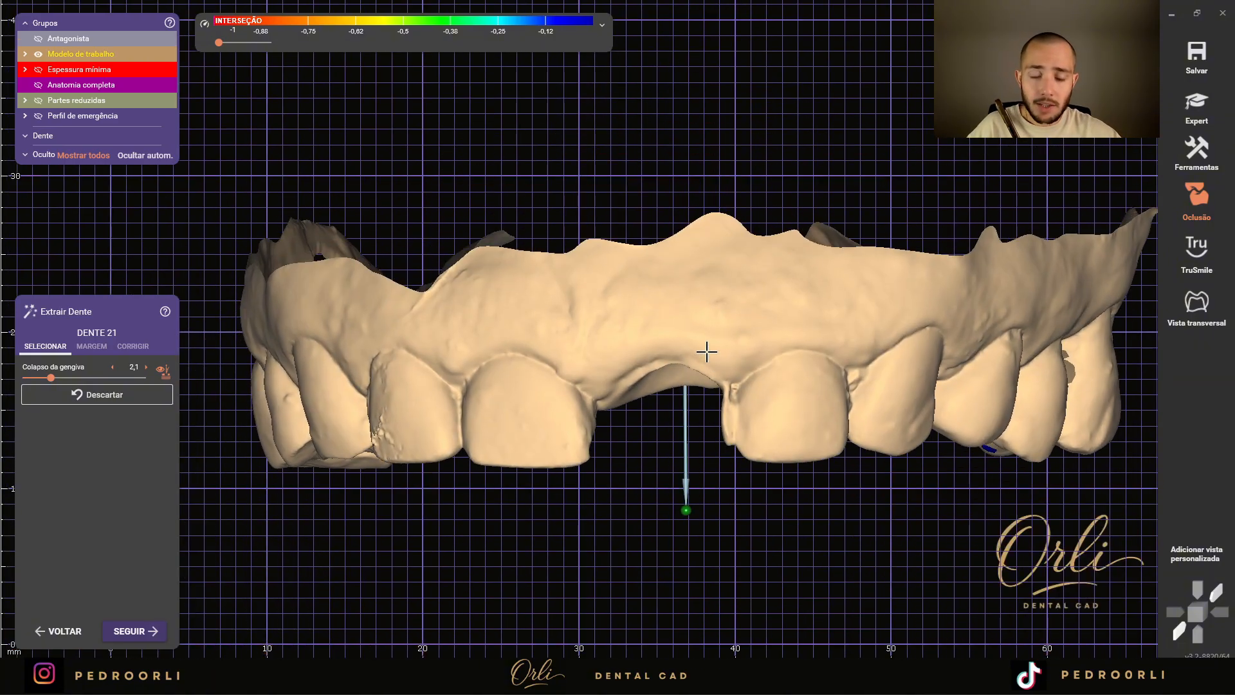
{"action": "middle_click_drag", "start_coordinate": [705, 344], "coordinate": [715, 289]}
{"action": "scroll", "coordinate": [714, 344], "scroll_direction": "up", "scroll_amount": 5}
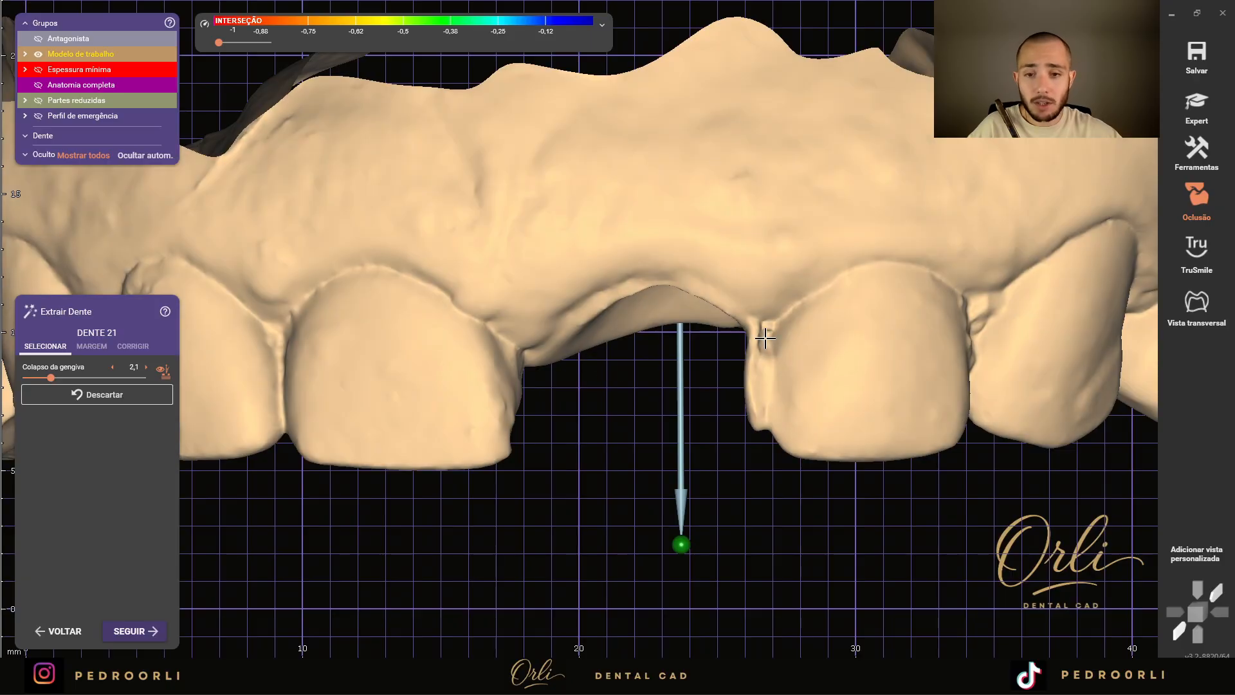
{"action": "scroll", "coordinate": [658, 317], "scroll_direction": "up", "scroll_amount": 1}
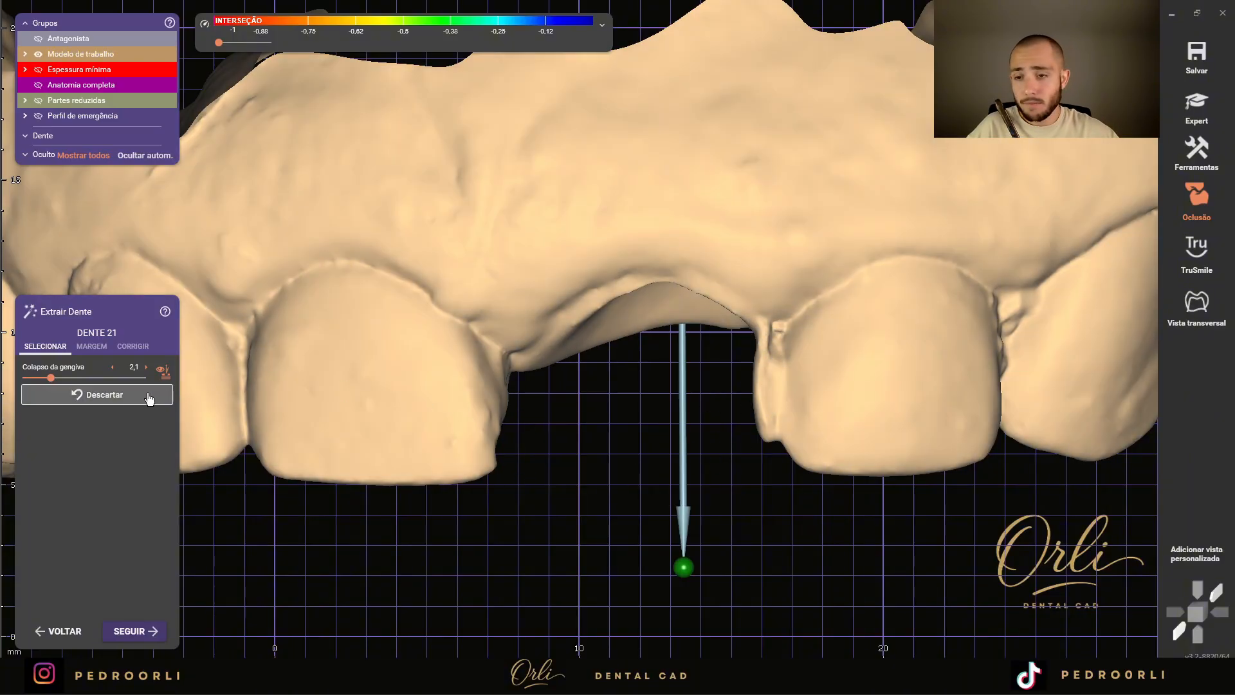
- Return to the margin of tooth 21 and reposition its facial margin points apically and outward toward the gingival contour
{"action": "left_click", "coordinate": [95, 347]}
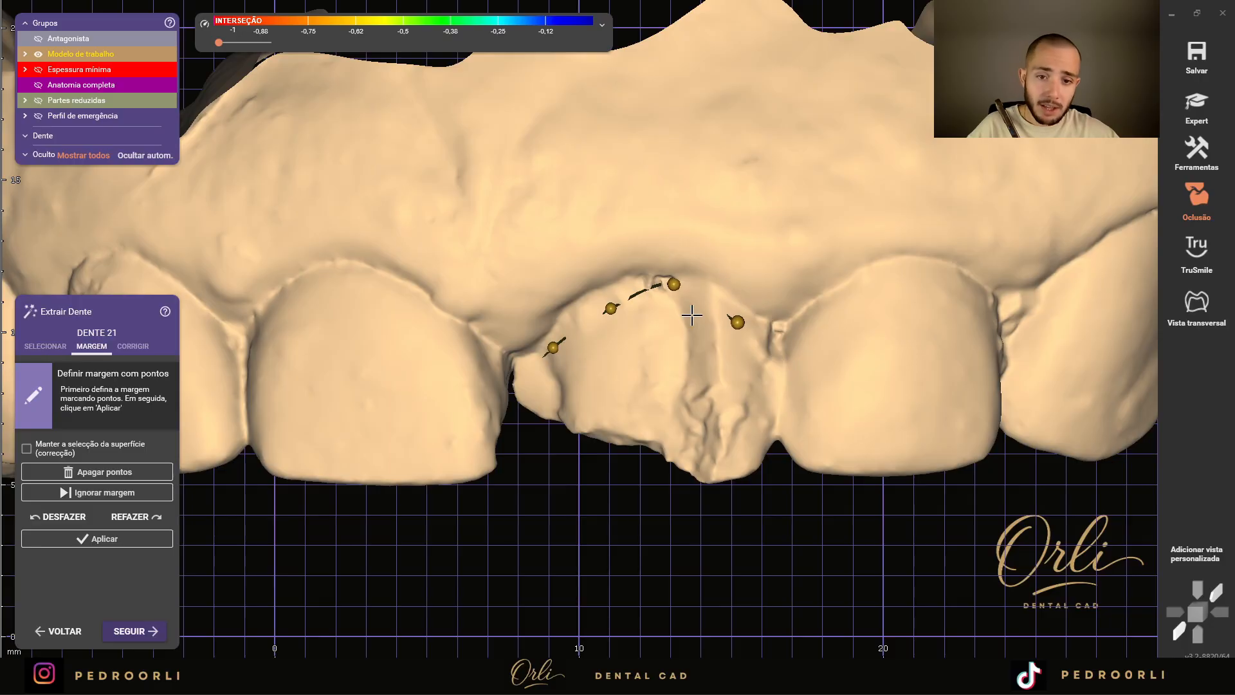
{"action": "left_click_drag", "start_coordinate": [611, 308], "coordinate": [604, 288]}
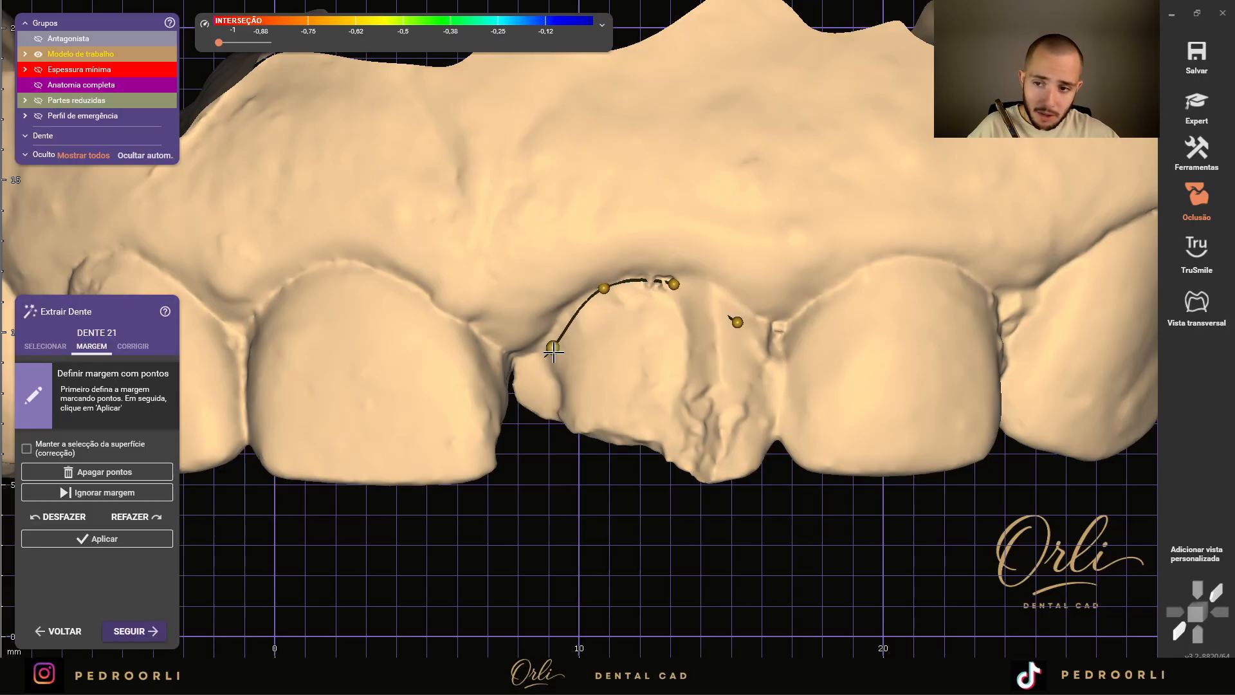
{"action": "left_click_drag", "start_coordinate": [553, 348], "coordinate": [536, 328]}
{"action": "left_click_drag", "start_coordinate": [737, 321], "coordinate": [750, 313]}
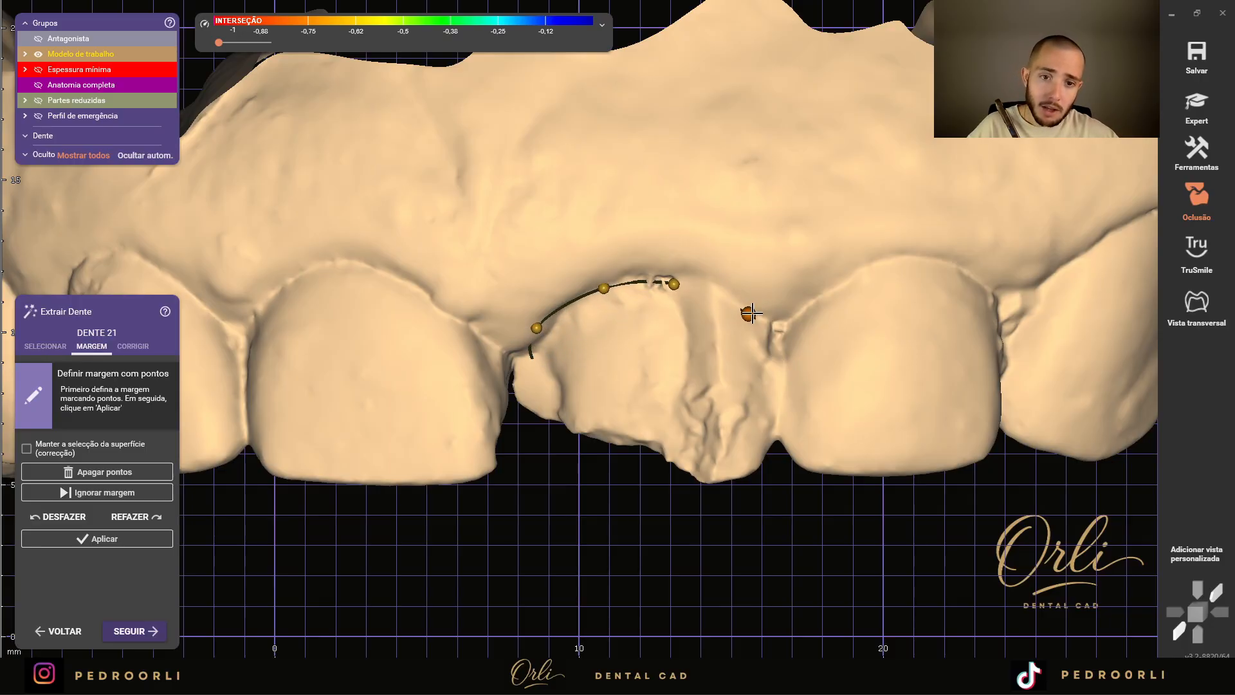
{"action": "left_click_drag", "start_coordinate": [675, 284], "coordinate": [685, 279]}
- Move the palatal margin points of tooth 21 outward along the palatal gingival contour and shift the distal one toward tooth 22
{"action": "right_click_drag", "start_coordinate": [697, 301], "coordinate": [708, 193]}
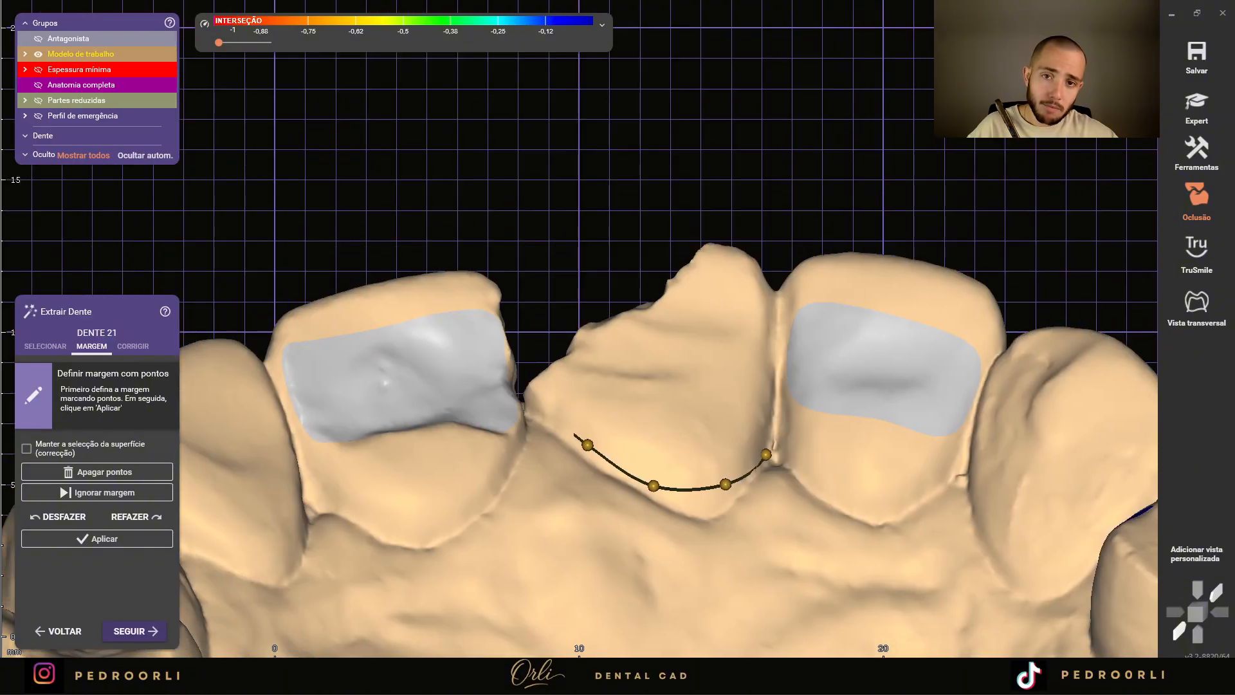
{"action": "scroll", "coordinate": [606, 441], "scroll_direction": "up", "scroll_amount": 2}
{"action": "left_click_drag", "start_coordinate": [543, 474], "coordinate": [523, 482]}
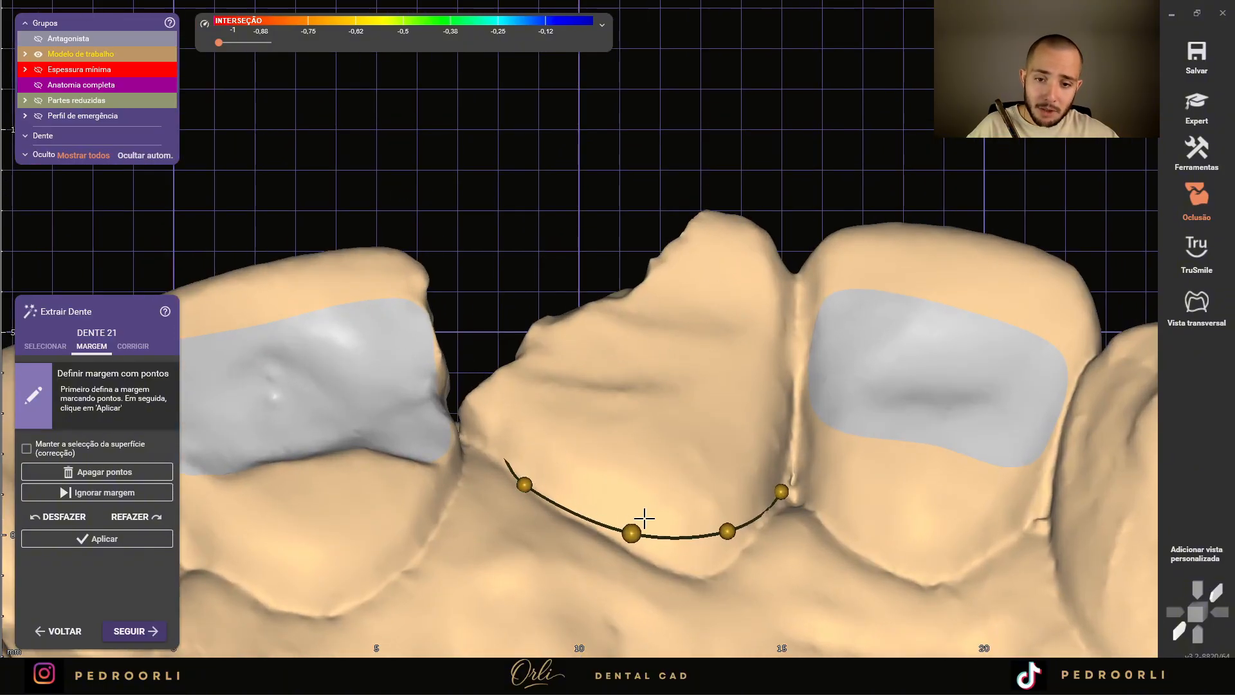
{"action": "left_click_drag", "start_coordinate": [632, 531], "coordinate": [633, 555]}
{"action": "left_click_drag", "start_coordinate": [727, 530], "coordinate": [706, 578]}
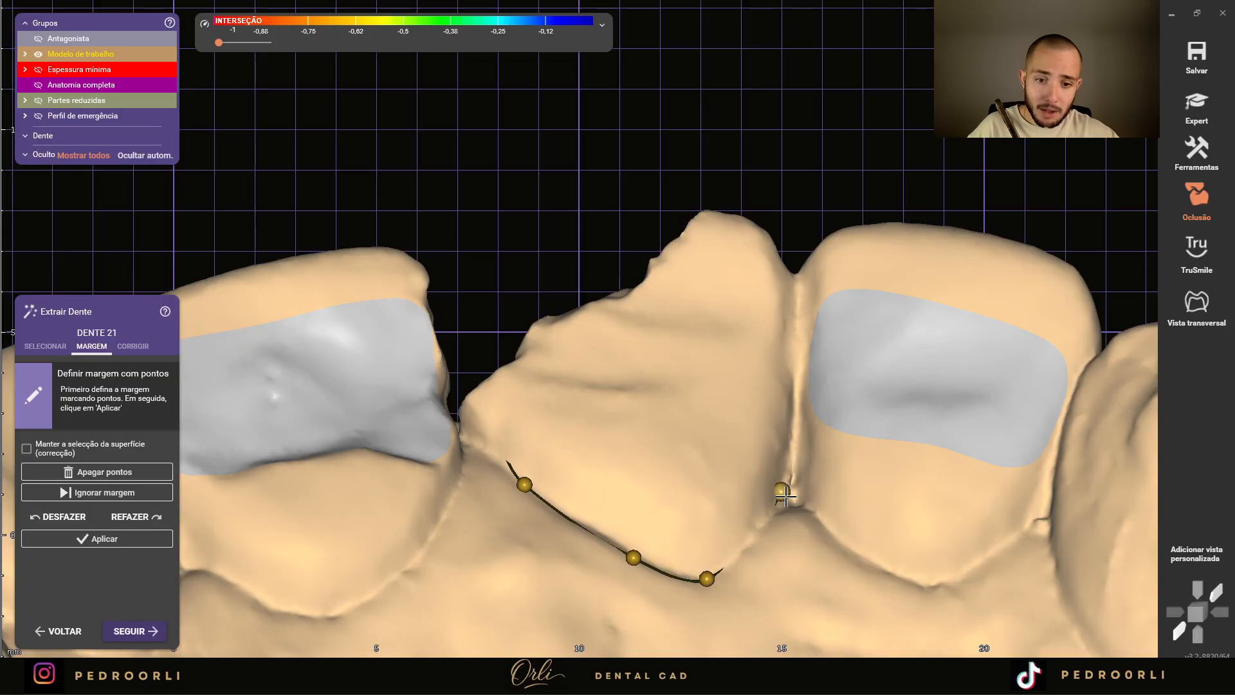
{"action": "left_click_drag", "start_coordinate": [782, 492], "coordinate": [786, 497]}
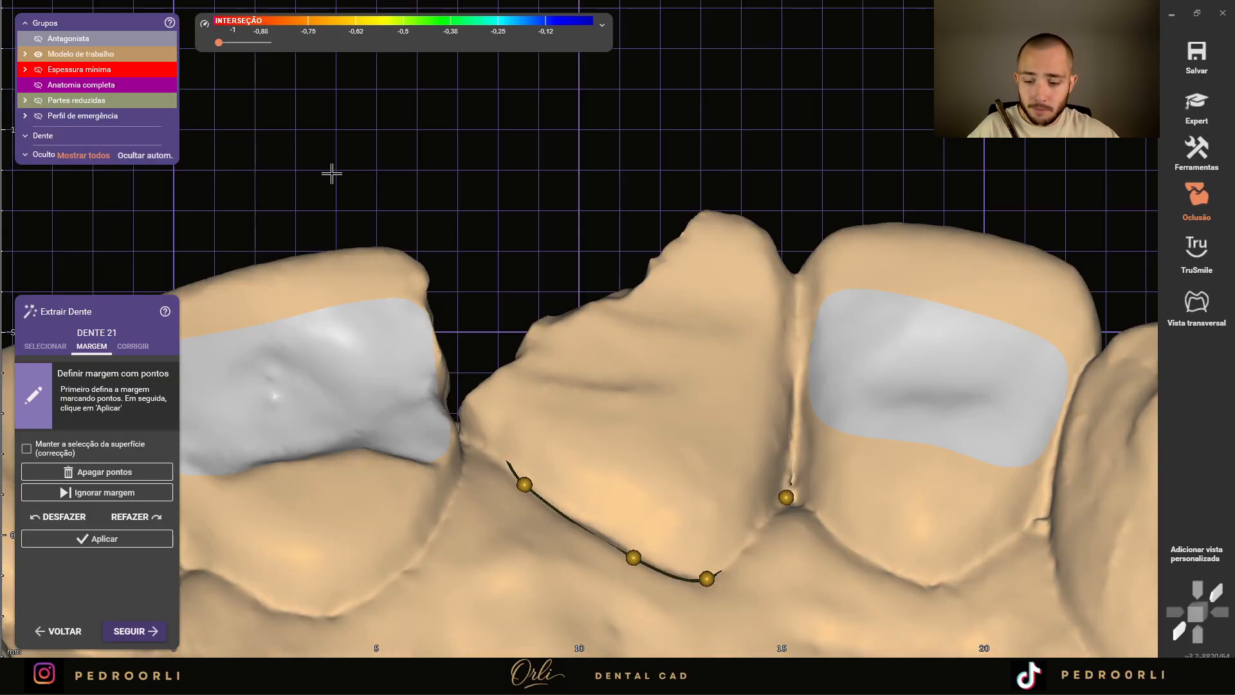
- Show the full anatomy over the working model and refine the mesial-facial margin points of tooth 21 against it
{"action": "scroll", "coordinate": [606, 119], "scroll_direction": "down", "scroll_amount": 4}
{"action": "key", "text": "f"}
{"action": "key", "text": "j"}
{"action": "right_click_drag", "start_coordinate": [730, 435], "coordinate": [678, 307]}
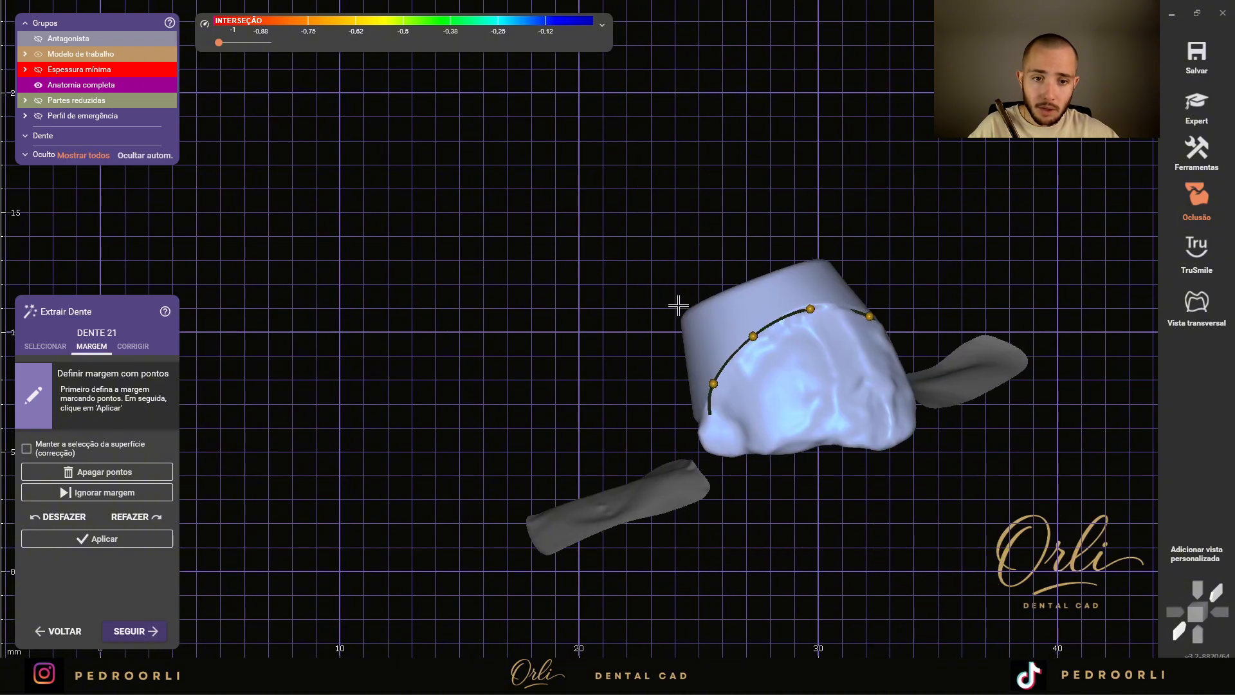
{"action": "key", "text": "j"}
{"action": "scroll", "coordinate": [702, 386], "scroll_direction": "up", "scroll_amount": 3}
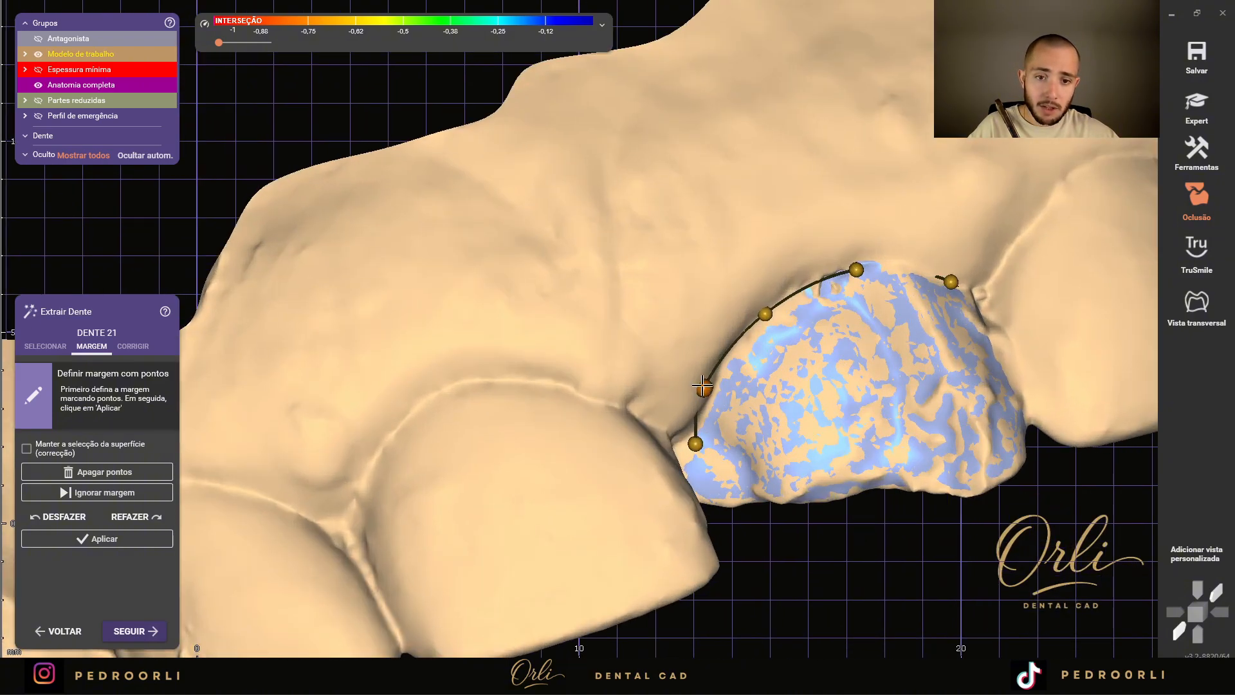
{"action": "left_click_drag", "start_coordinate": [703, 386], "coordinate": [706, 385]}
{"action": "left_click_drag", "start_coordinate": [769, 313], "coordinate": [764, 305]}
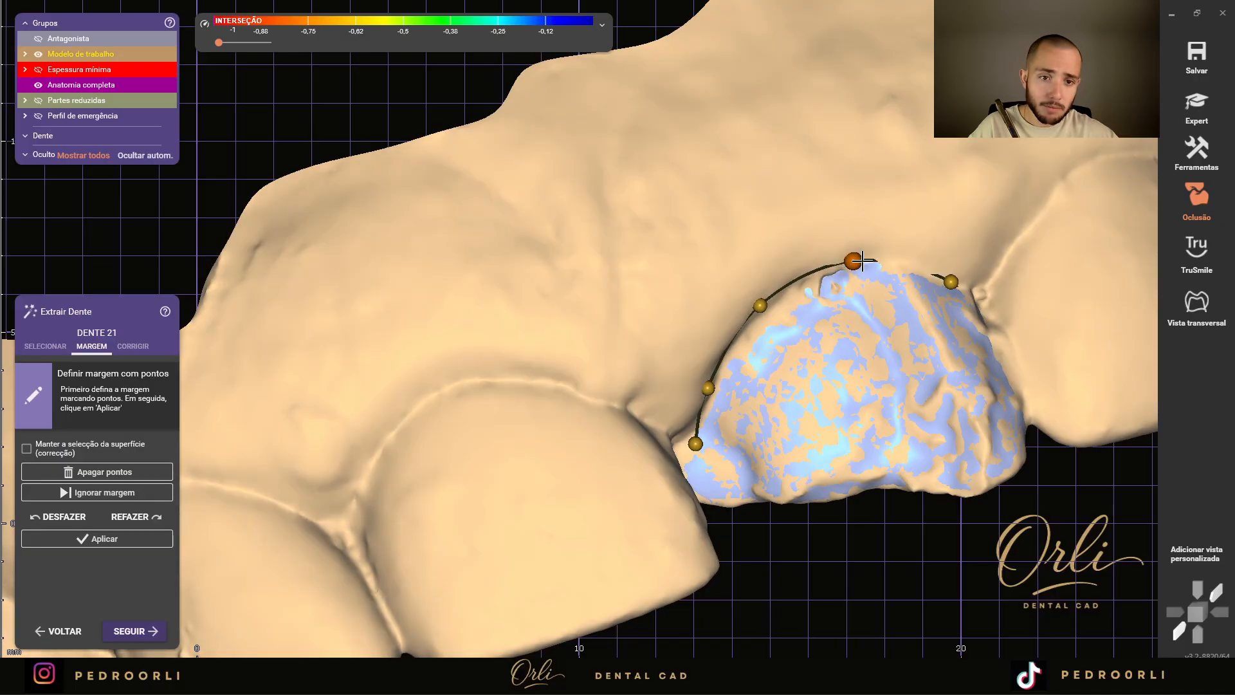
- Nudge the mesial-palatal and distal-palatal margin points of tooth 21 slightly outward from the anatomy
{"action": "right_click_drag", "start_coordinate": [866, 270], "coordinate": [628, 229]}
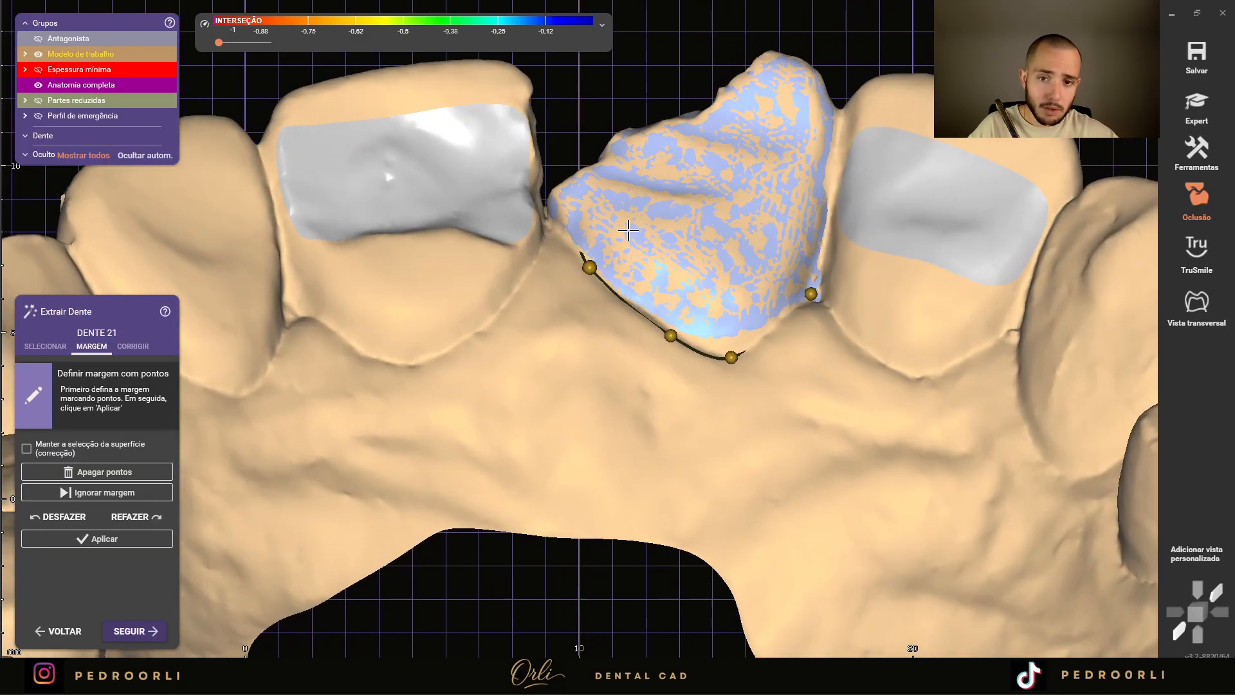
{"action": "left_click_drag", "start_coordinate": [590, 267], "coordinate": [582, 264]}
{"action": "scroll", "coordinate": [584, 260], "scroll_direction": "up", "scroll_amount": 1}
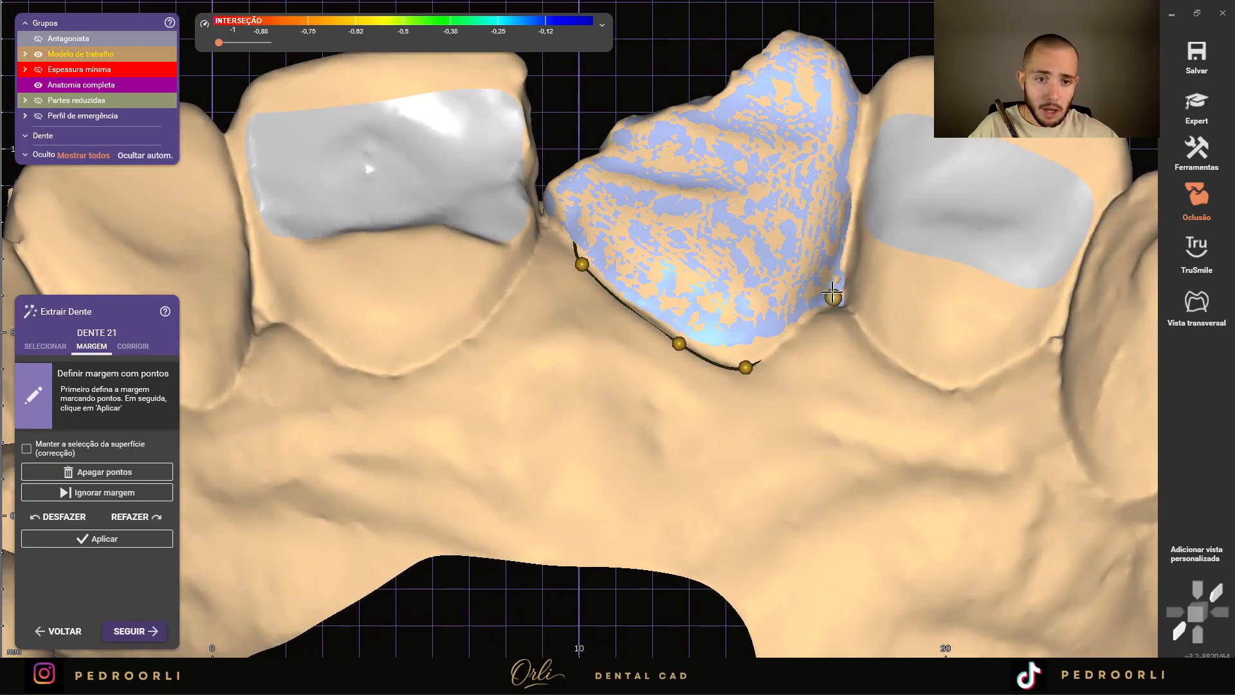
{"action": "left_click_drag", "start_coordinate": [832, 291], "coordinate": [834, 302]}
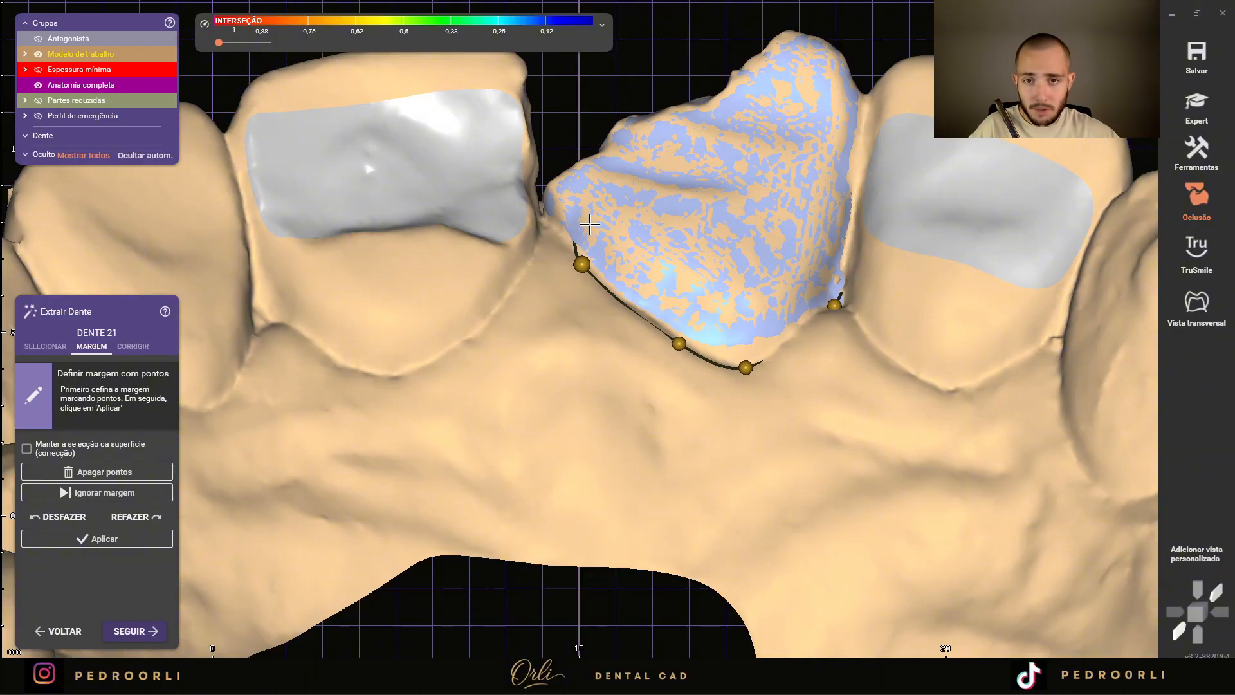
- Make the working model translucent and move the mesial margin point of tooth 21 closer to tooth 11
{"action": "right_click_drag", "start_coordinate": [584, 237], "coordinate": [529, 537]}
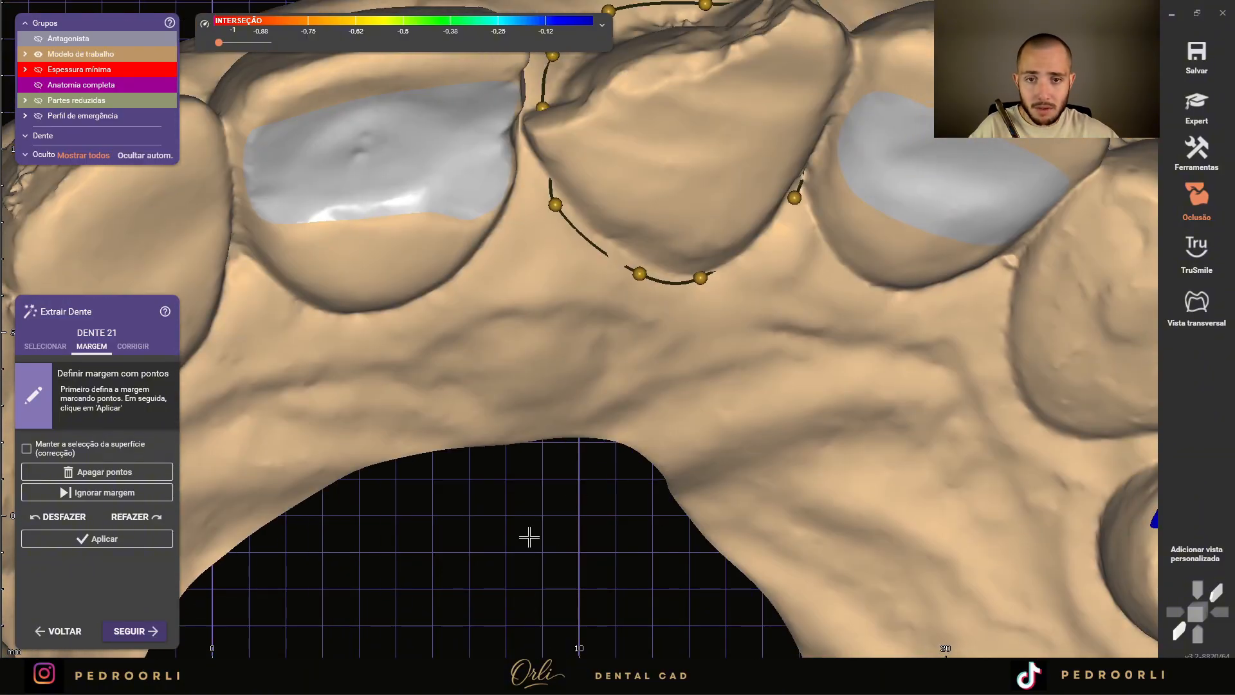
{"action": "middle_click", "coordinate": [545, 136]}
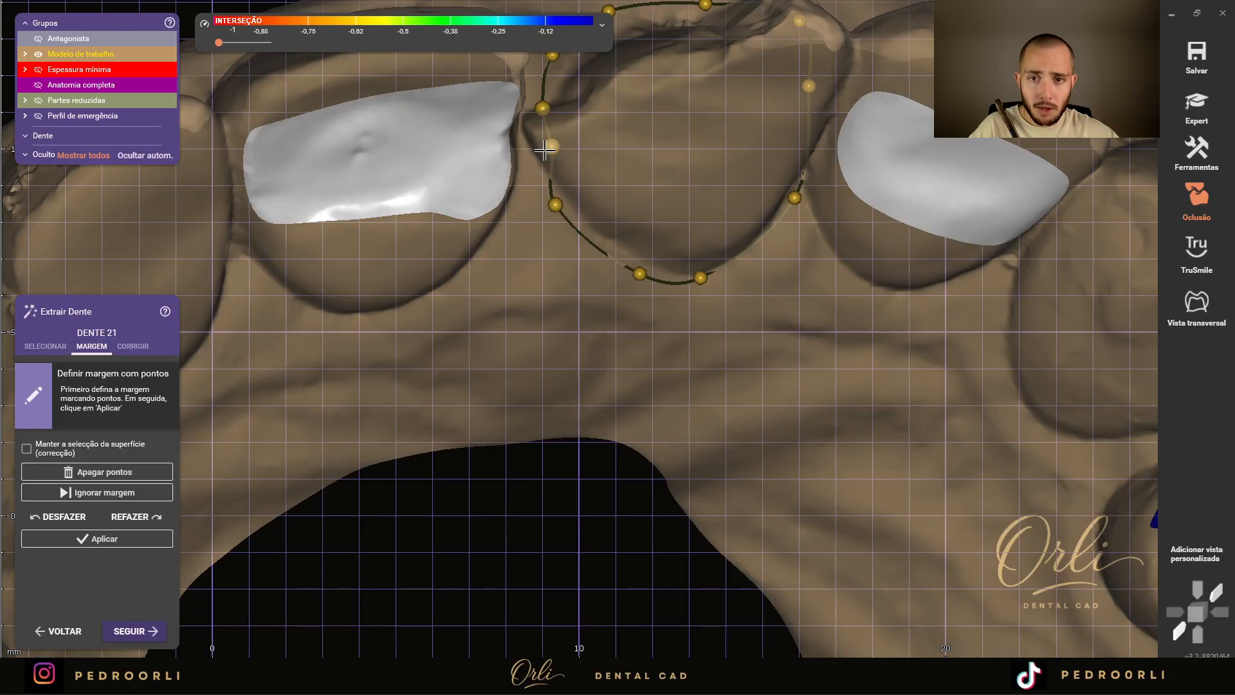
{"action": "scroll", "coordinate": [569, 156], "scroll_direction": "down", "scroll_amount": 5, "text": "ctrl"}
{"action": "scroll", "coordinate": [551, 147], "scroll_direction": "up", "scroll_amount": 5, "text": "ctrl"}
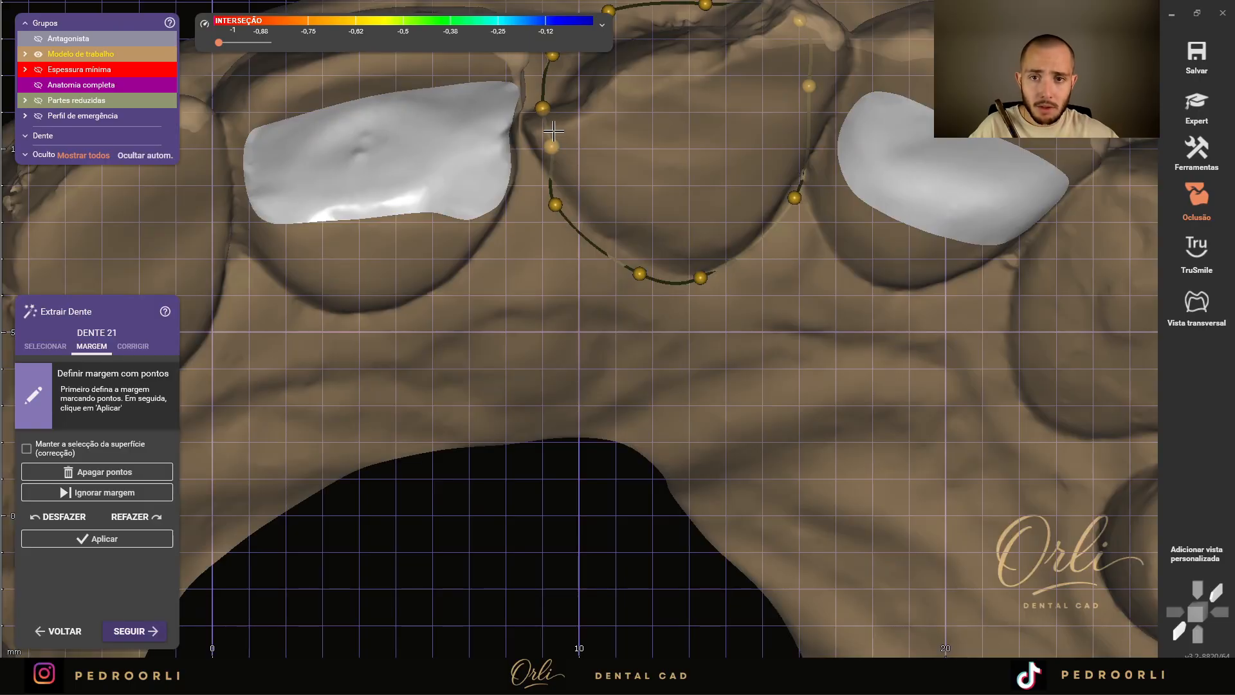
{"action": "left_click_drag", "start_coordinate": [542, 115], "coordinate": [528, 120]}
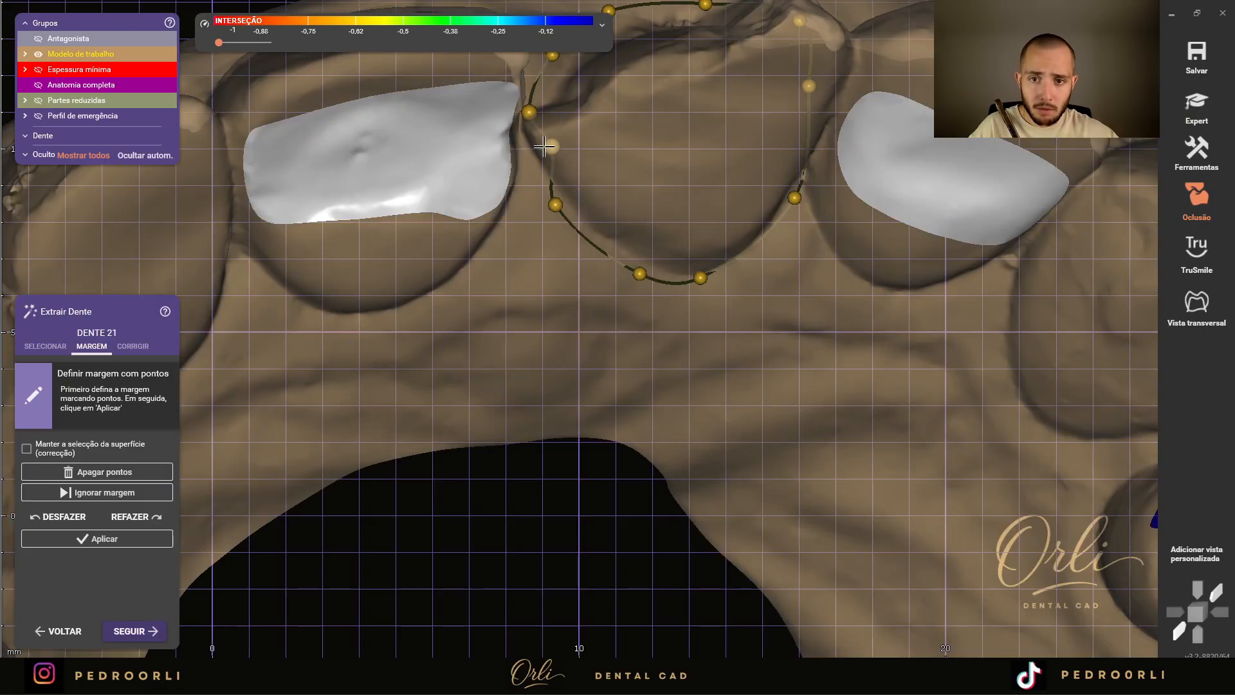
- Check the mesial and palatal margin points up close and apply the corrected margin of tooth 21
{"action": "right_click_drag", "start_coordinate": [547, 257], "coordinate": [551, 138]}
{"action": "middle_click_drag", "start_coordinate": [519, 367], "coordinate": [607, 229]}
{"action": "scroll", "coordinate": [607, 229], "scroll_direction": "up", "scroll_amount": 5}
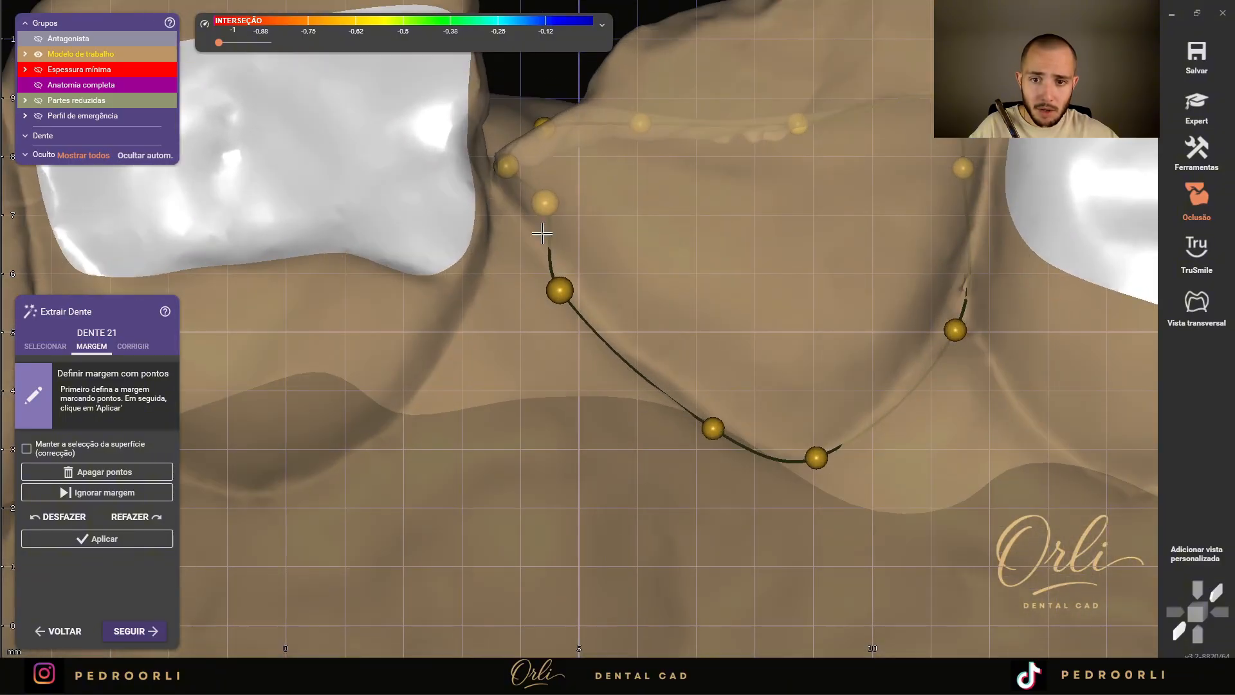
{"action": "left_click", "coordinate": [116, 539]}
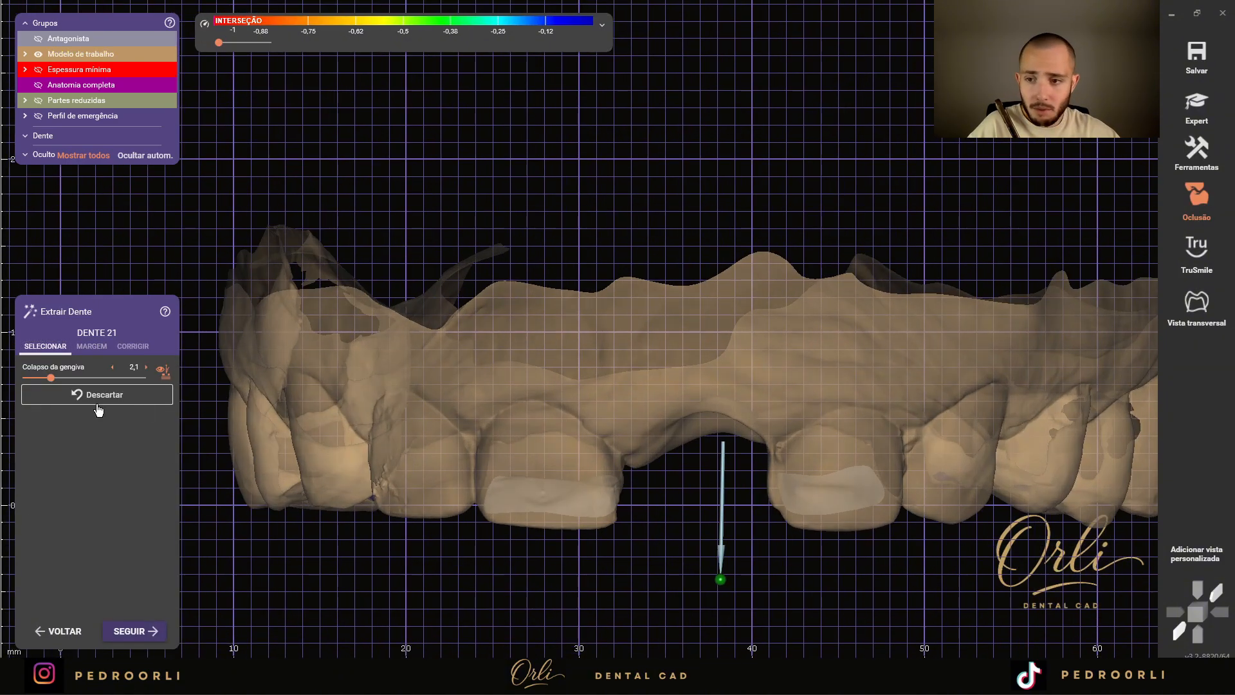
- Try a gingival collapse of 4,61 for the extraction site of tooth 21
{"action": "left_click_drag", "start_coordinate": [54, 382], "coordinate": [79, 388]}
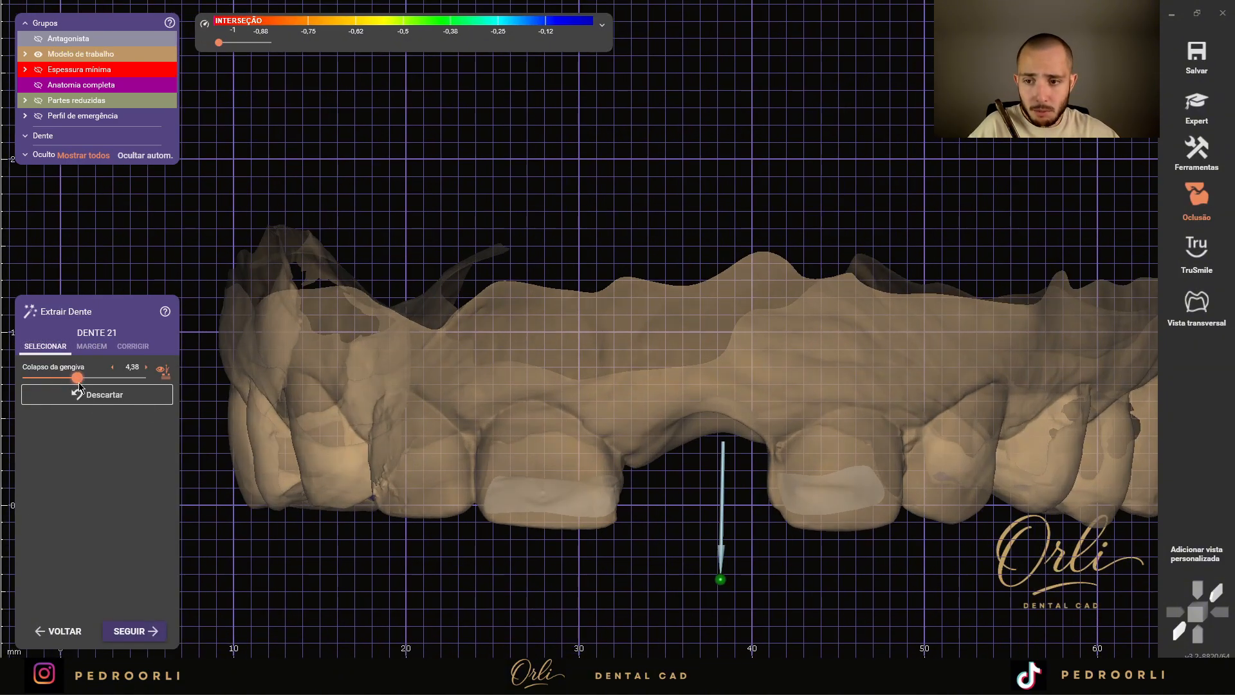
{"action": "right_click_drag", "start_coordinate": [559, 430], "coordinate": [666, 476]}
{"action": "right_click_drag", "start_coordinate": [665, 566], "coordinate": [666, 153]}
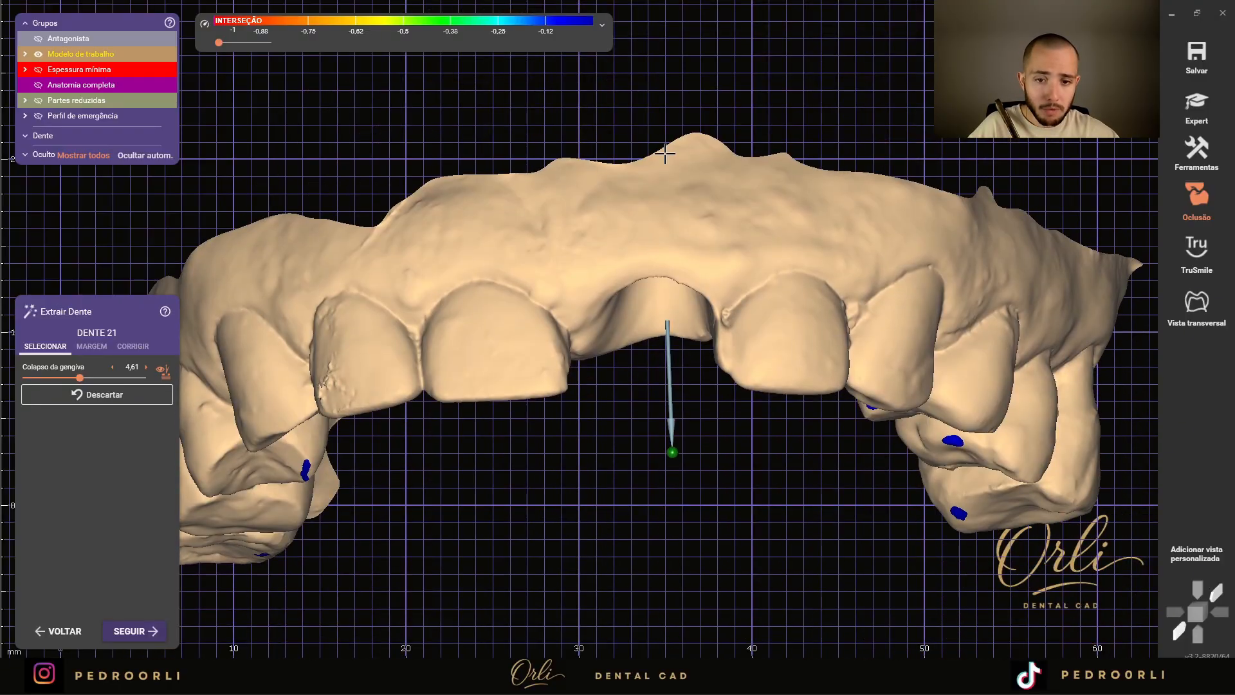
- Reduce the gingival collapse at the extraction site of tooth 21 to 2,03
{"action": "scroll", "coordinate": [671, 312], "scroll_direction": "up", "scroll_amount": 5}
{"action": "left_click_drag", "start_coordinate": [79, 378], "coordinate": [40, 378]}
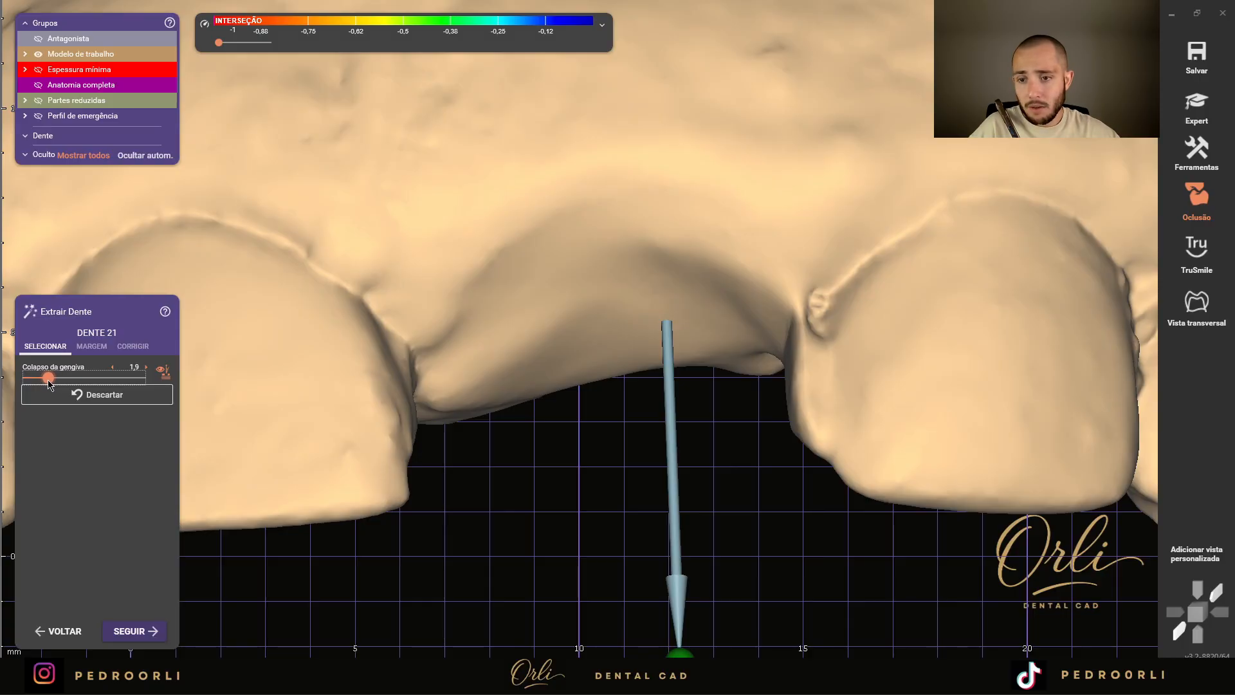
{"action": "left_click", "coordinate": [112, 367]}
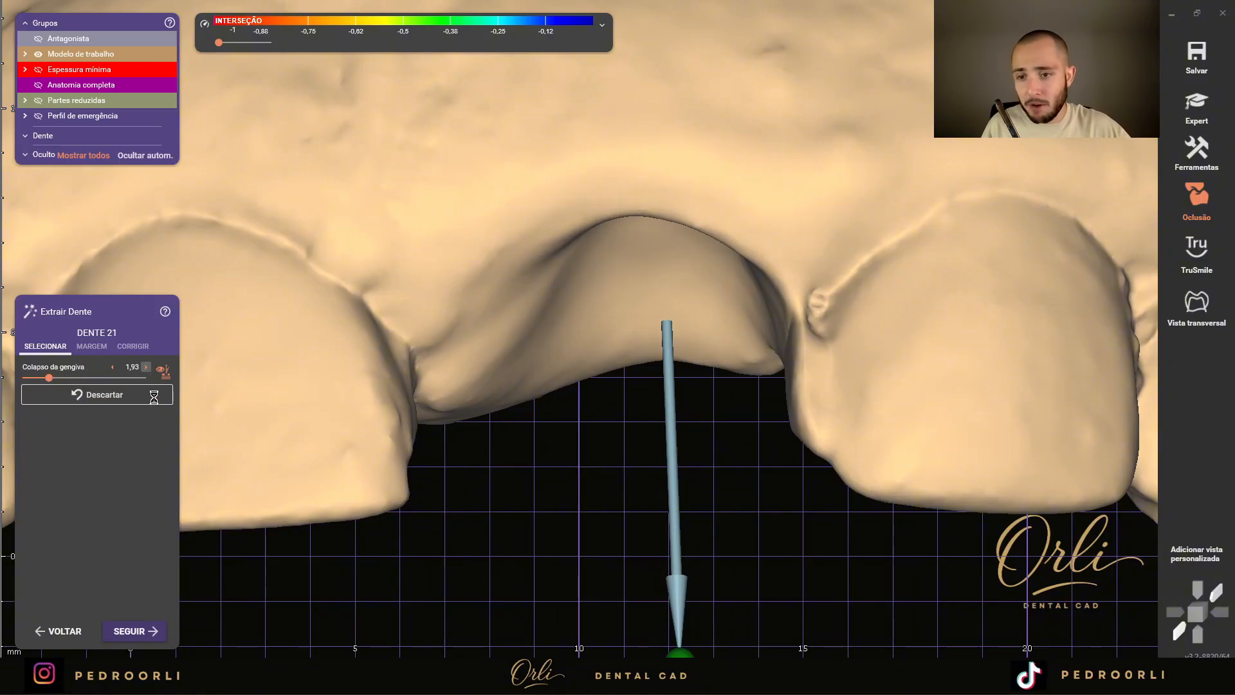
- Review the finished extraction site of tooth 21 from the occlusal and facial sides and continue to the anatomic modelling stage
{"action": "scroll", "coordinate": [765, 361], "scroll_direction": "down", "scroll_amount": 4}
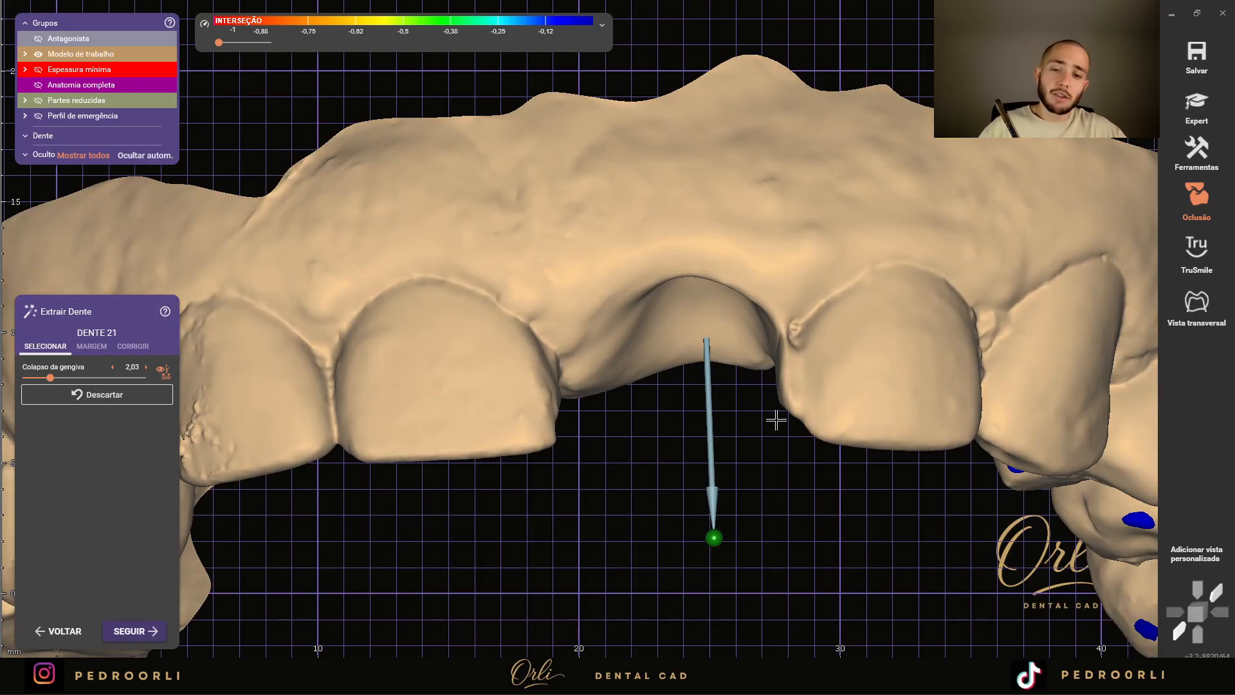
{"action": "right_click_drag", "start_coordinate": [777, 420], "coordinate": [752, 582]}
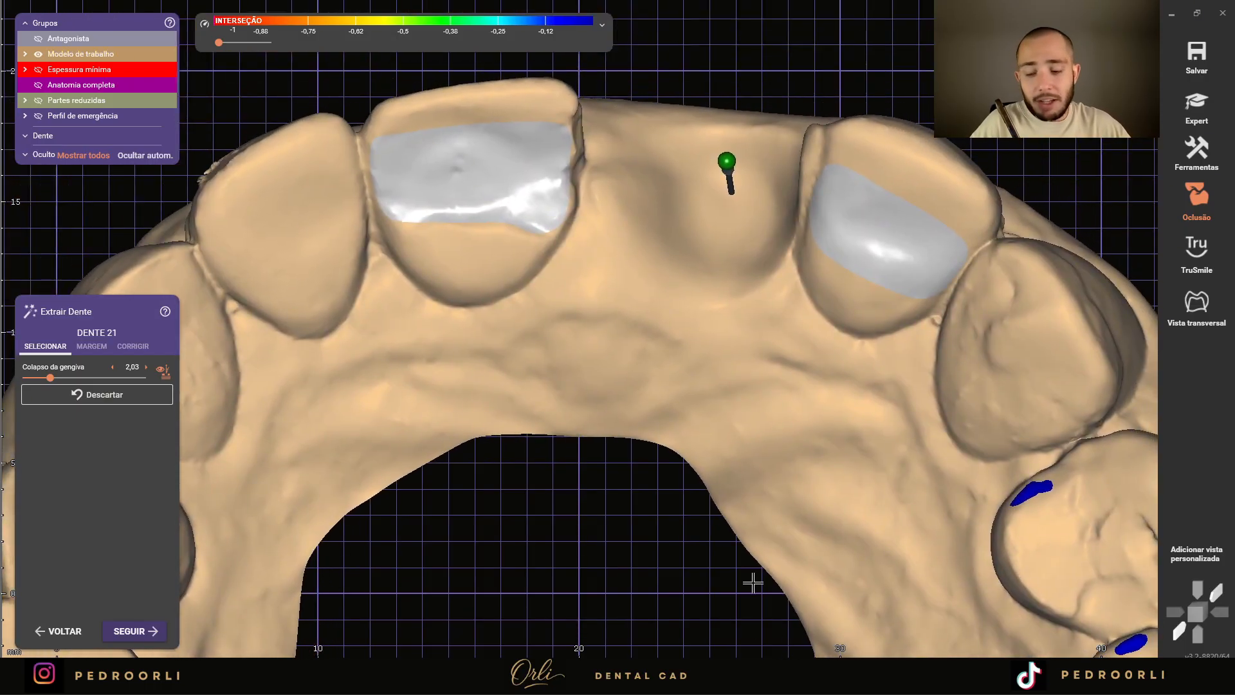
{"action": "scroll", "coordinate": [722, 304], "scroll_direction": "down", "scroll_amount": 4}
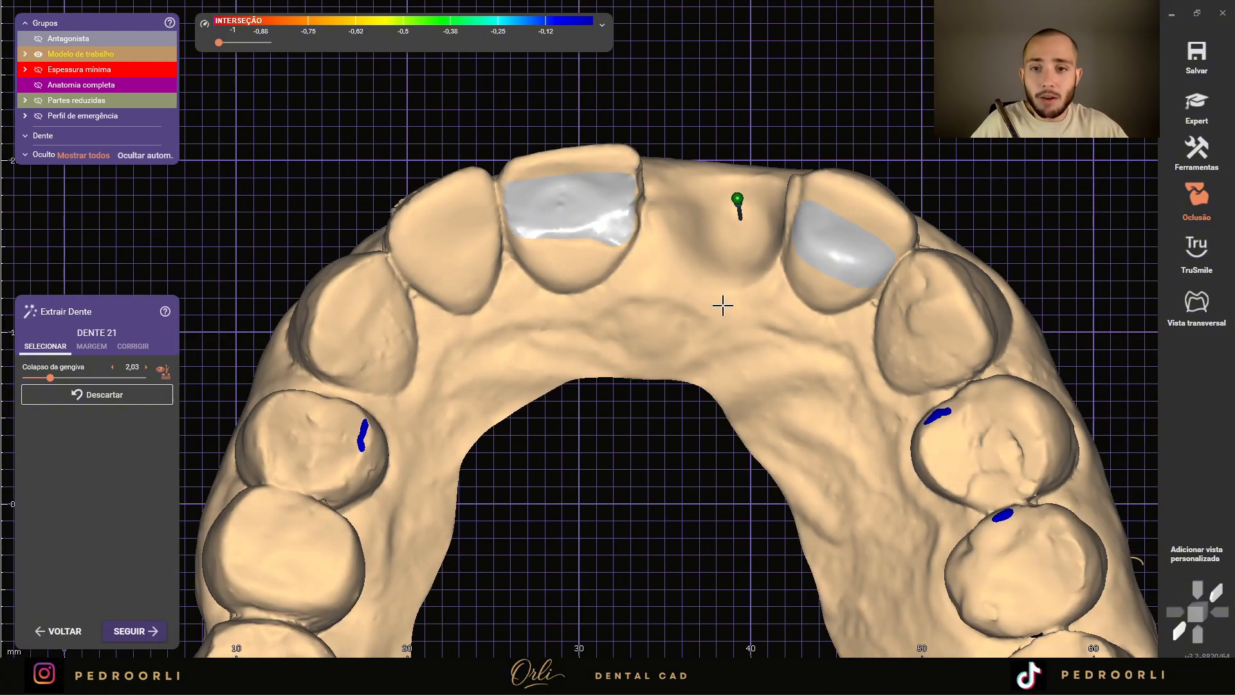
{"action": "right_click_drag", "start_coordinate": [701, 321], "coordinate": [702, 341]}
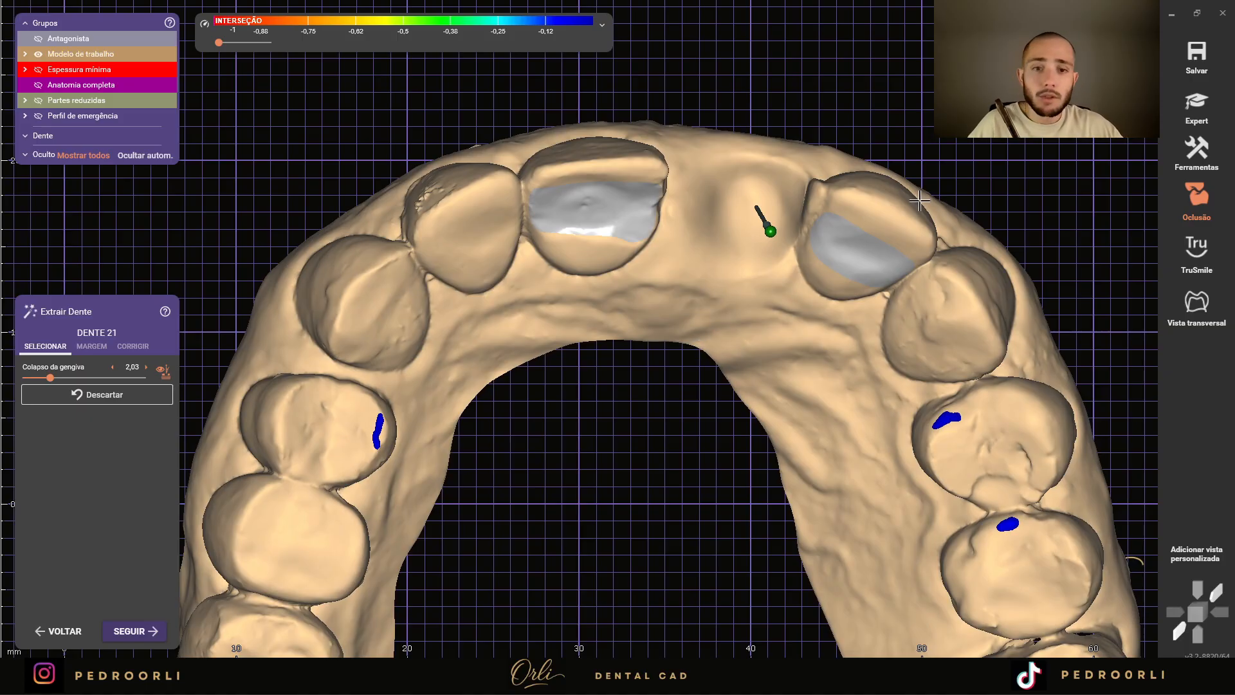
{"action": "scroll", "coordinate": [843, 216], "scroll_direction": "down", "scroll_amount": 4}
{"action": "right_click_drag", "start_coordinate": [836, 220], "coordinate": [835, 226]}
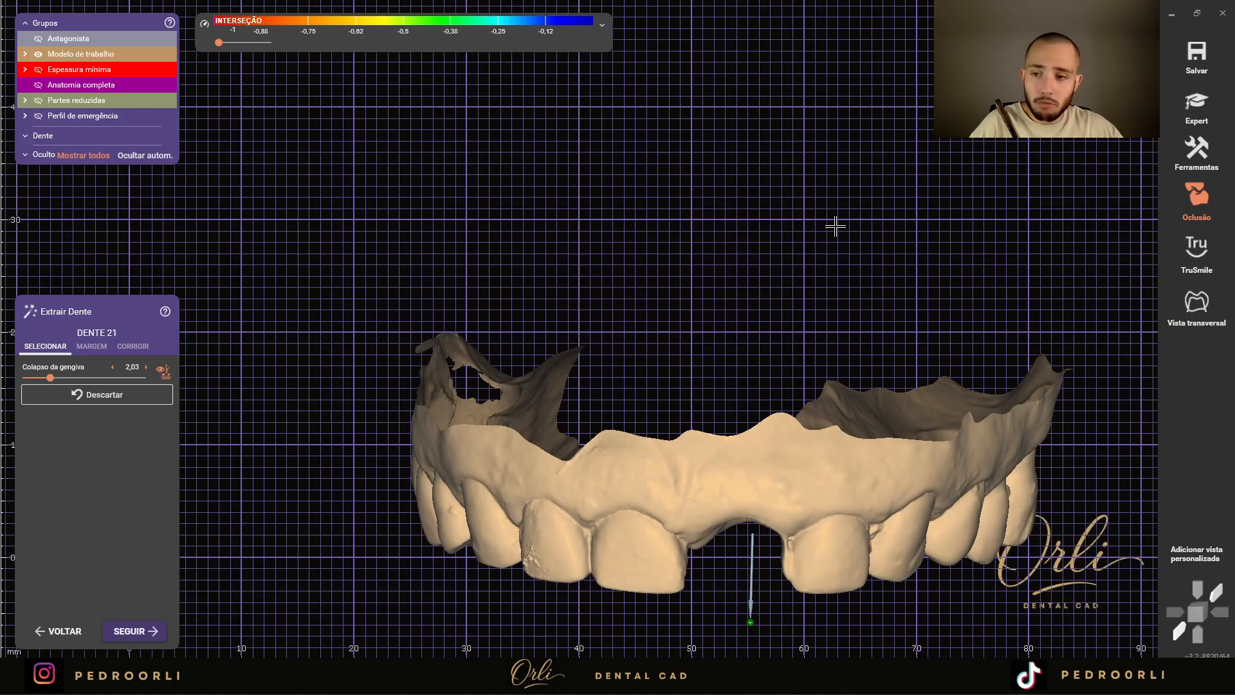
{"action": "left_click", "coordinate": [150, 634]}
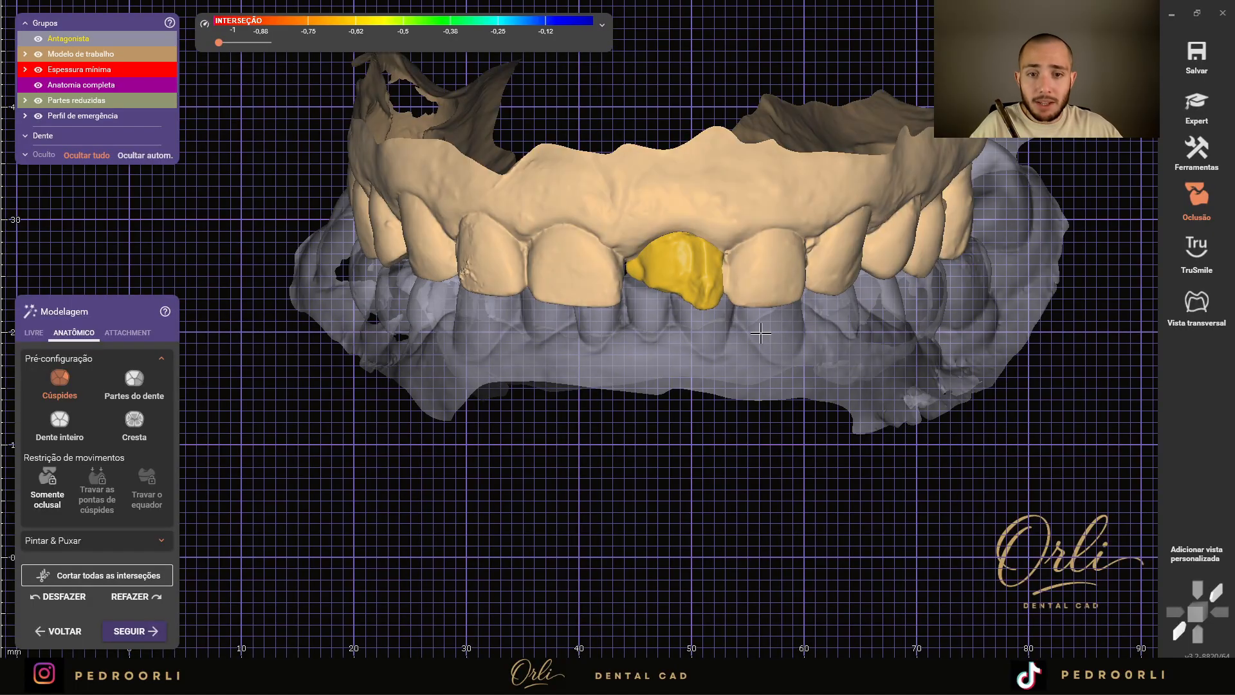
{"action": "scroll", "coordinate": [740, 348], "scroll_direction": "up", "scroll_amount": 3}
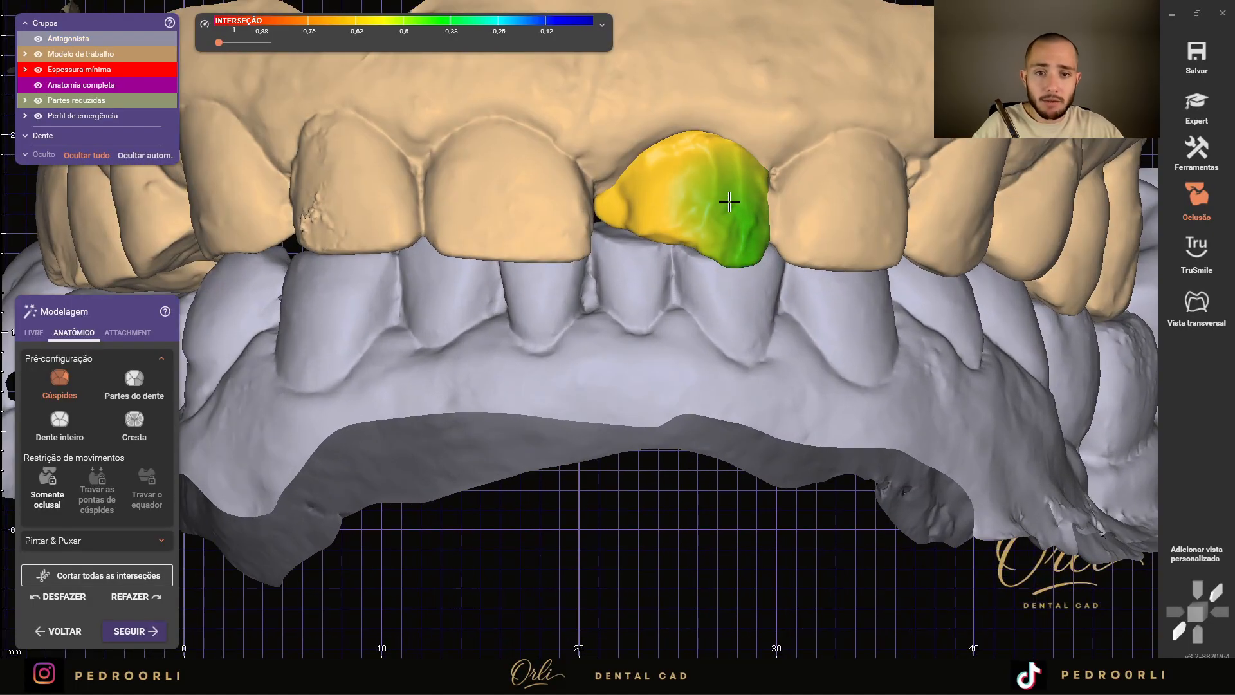
- Reshape the incisal edge of the tooth 21 pontic by pulling its cusps in anatomic modelling
{"action": "key", "text": "2"}
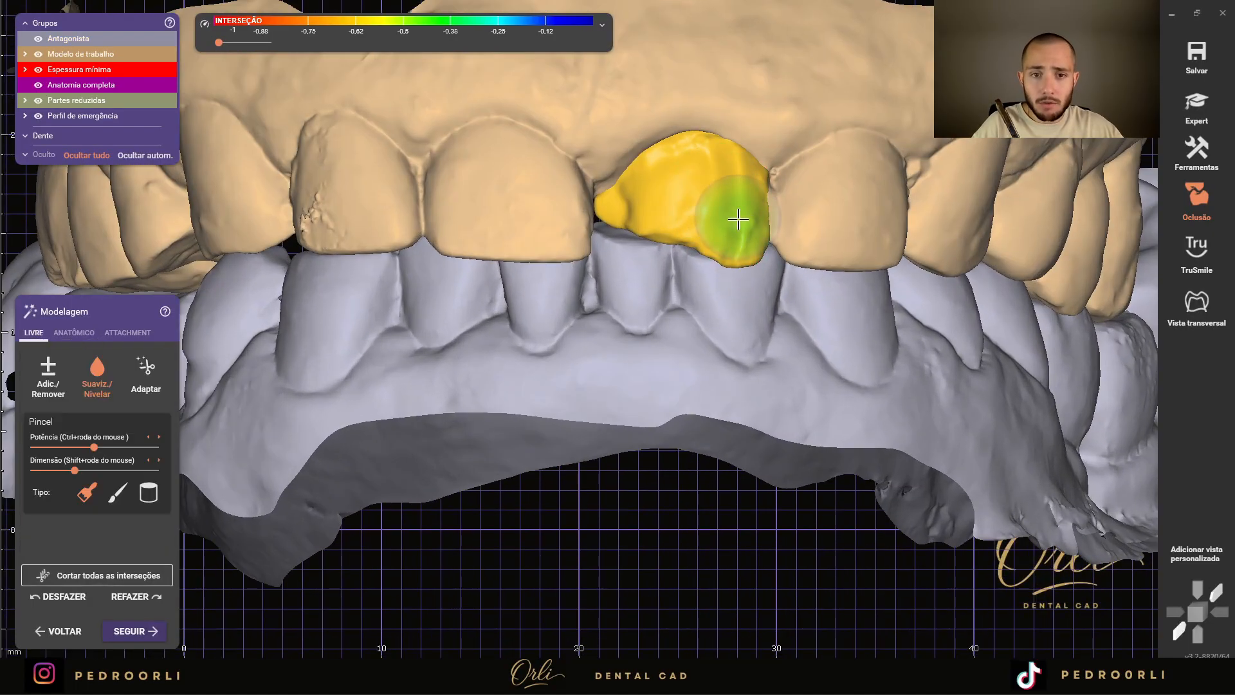
{"action": "key", "text": "1"}
{"action": "key", "text": "3"}
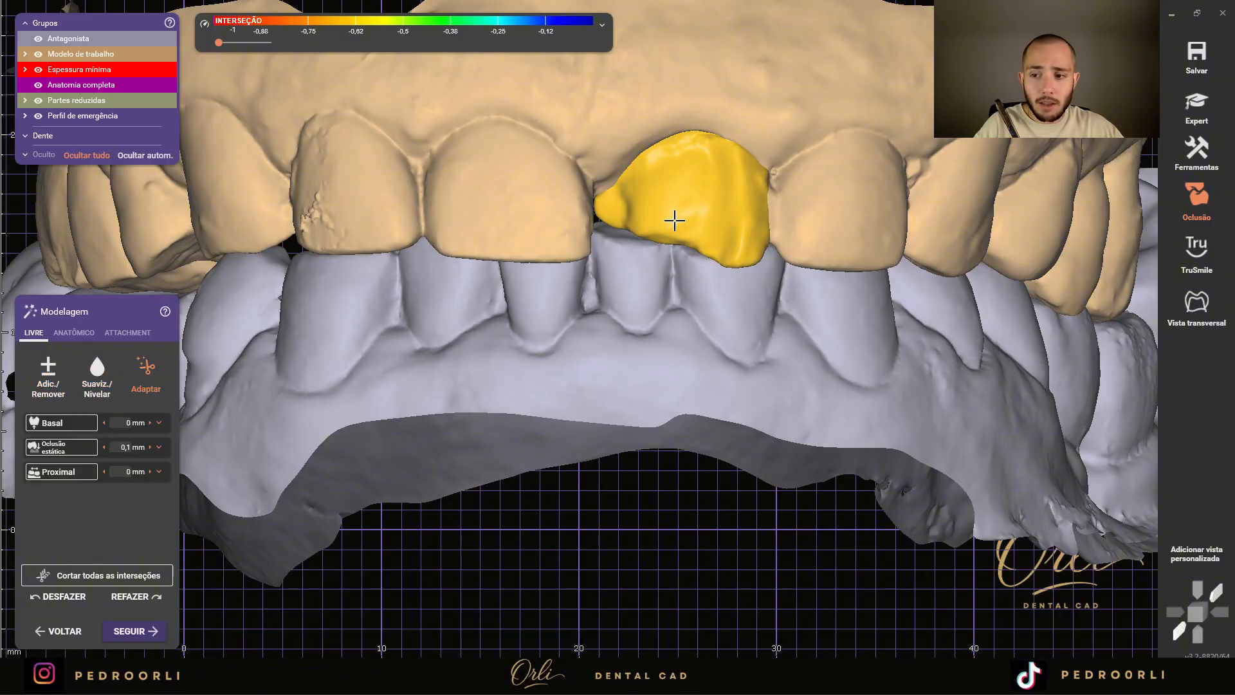
{"action": "key", "text": "4"}
{"action": "mouse_move", "coordinate": [676, 221]}
{"action": "left_mouse_down"}
{"action": "mouse_move", "coordinate": [675, 242]}
{"action": "mouse_move", "coordinate": [654, 232]}
{"action": "left_mouse_up"}
{"action": "right_click_drag", "start_coordinate": [675, 223], "coordinate": [771, 232]}
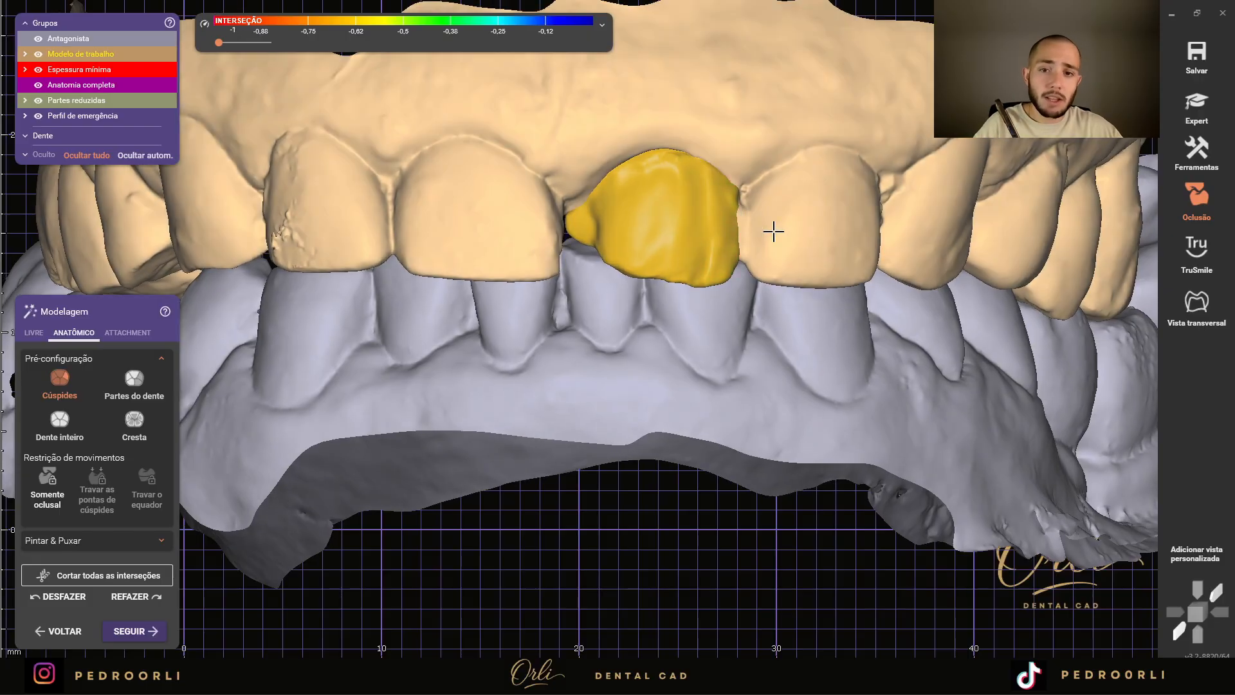
{"action": "scroll", "coordinate": [698, 149], "scroll_direction": "up", "scroll_amount": 2}
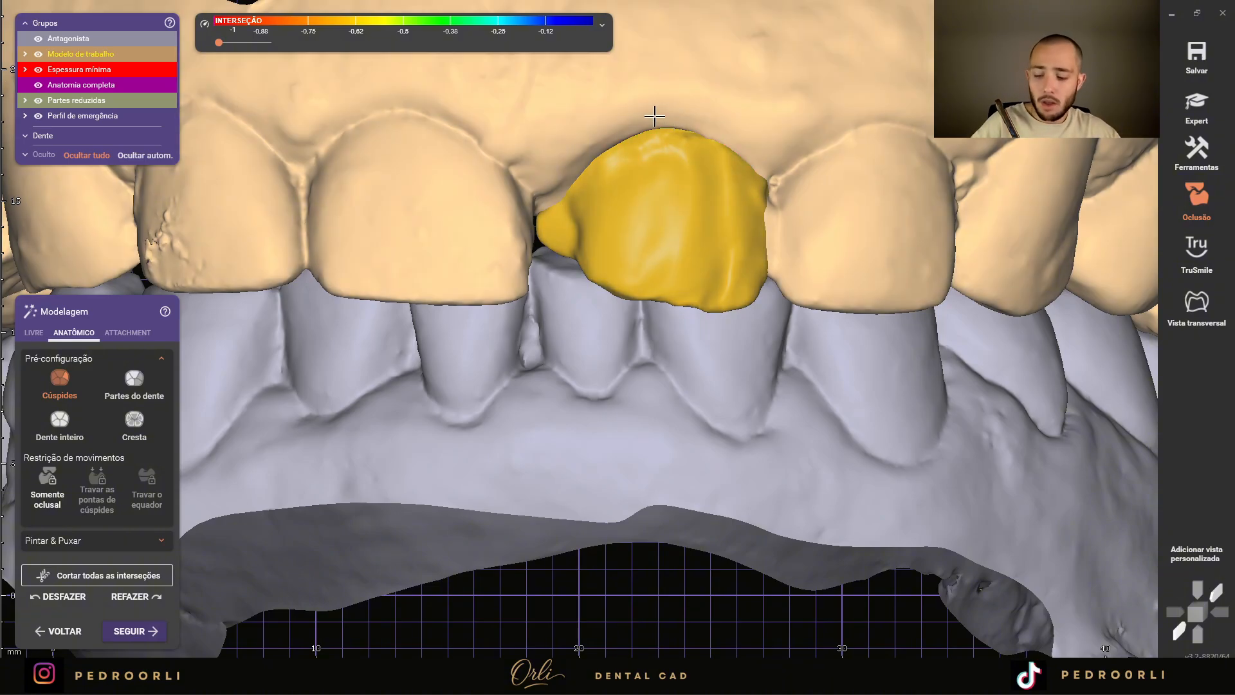
- Switch to Expert mode while ignoring the minimum-thickness interferences, and hide the antagonist
{"action": "left_click", "coordinate": [1206, 108]}
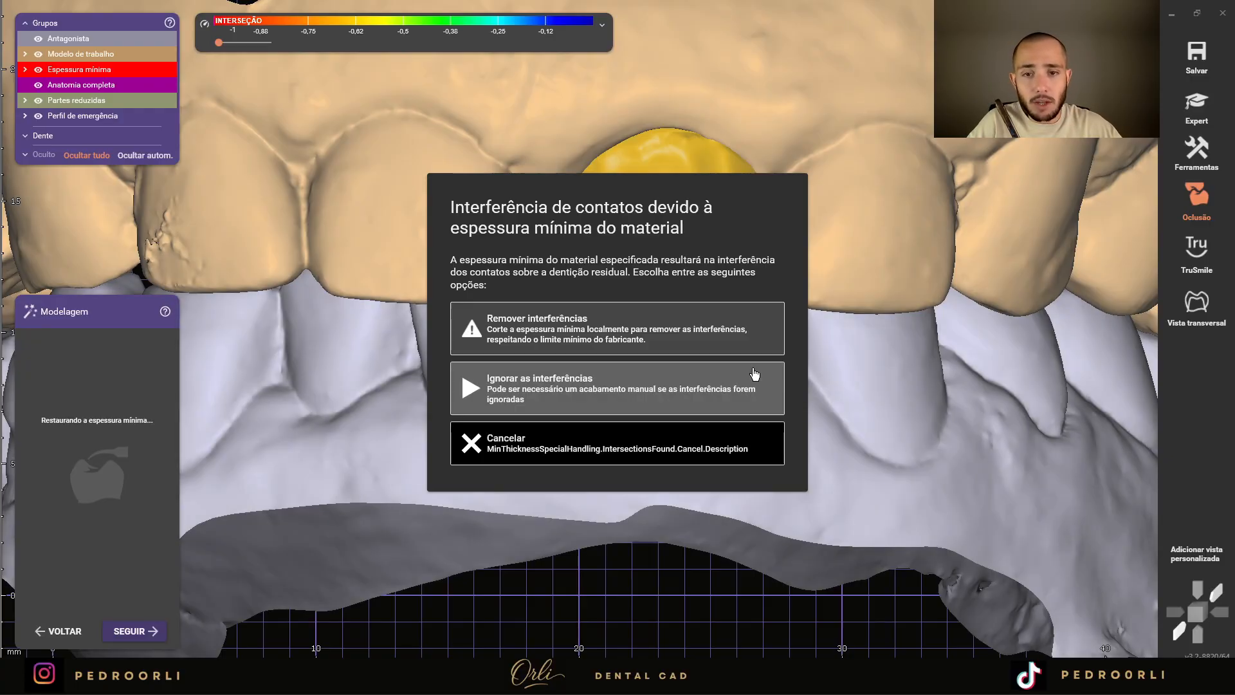
{"action": "left_click", "coordinate": [755, 374]}
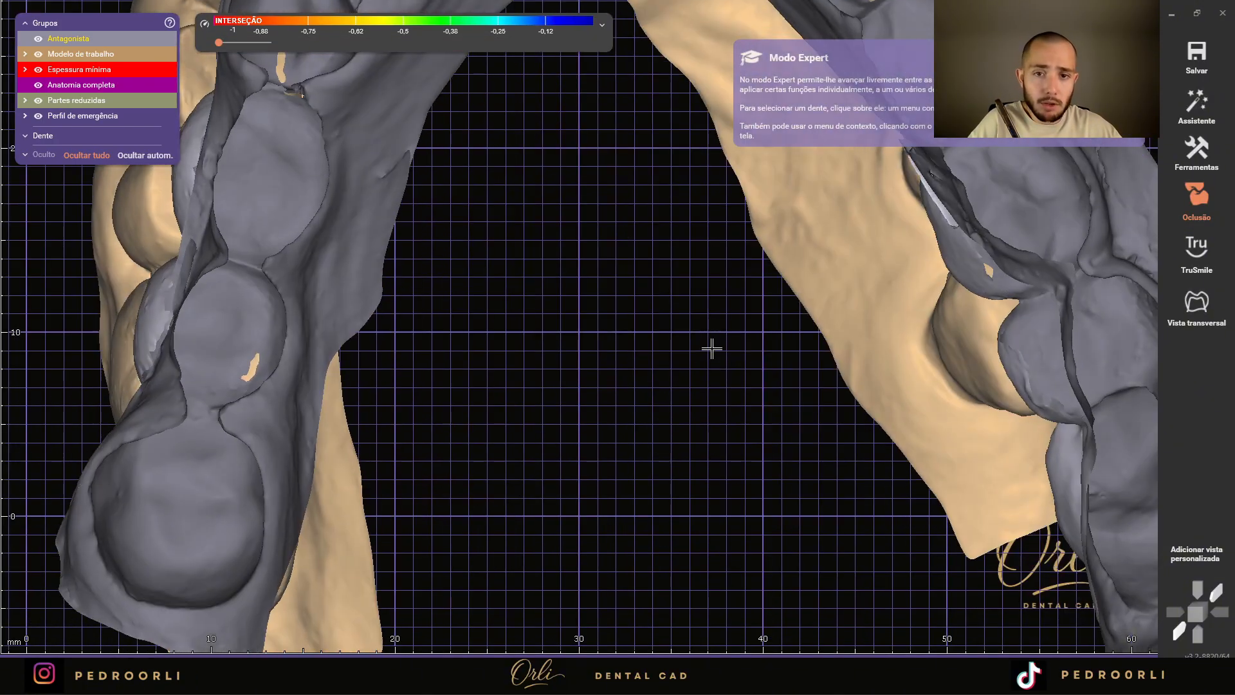
{"action": "right_click_drag", "start_coordinate": [712, 348], "coordinate": [766, 306]}
{"action": "scroll", "coordinate": [786, 253], "scroll_direction": "up", "scroll_amount": 5}
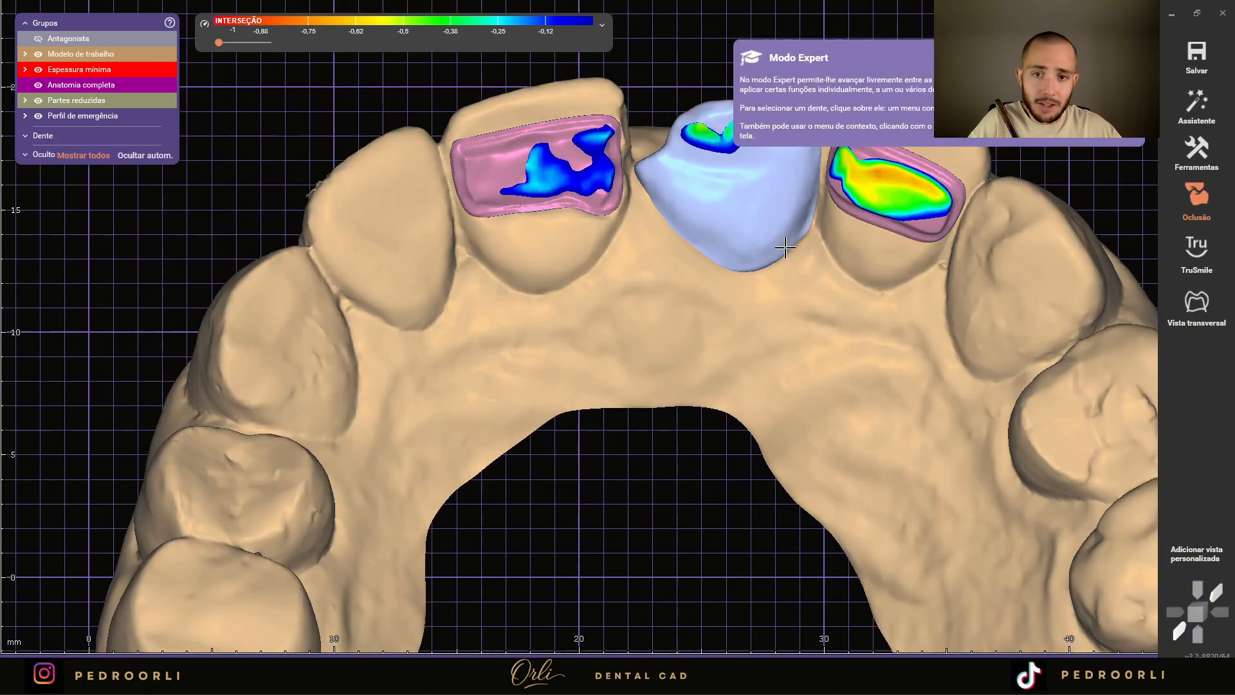
- Examine the intersection colours on the inlay retainers of teeth 11 and 22 and on the pontic of tooth 21
{"action": "scroll", "coordinate": [845, 189], "scroll_direction": "up", "scroll_amount": 3}
{"action": "middle_click_drag", "start_coordinate": [845, 188], "coordinate": [700, 253]}
{"action": "key", "text": "a"}
{"action": "scroll", "coordinate": [835, 221], "scroll_direction": "down", "scroll_amount": 7}
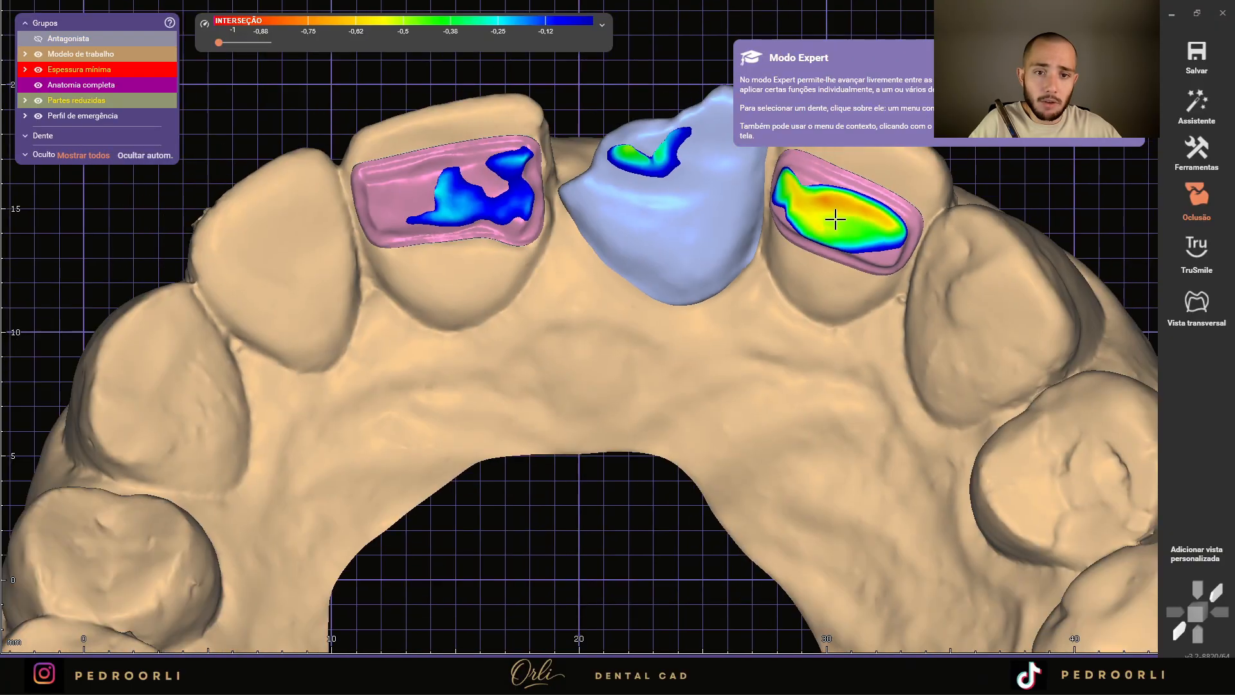
{"action": "right_click_drag", "start_coordinate": [835, 221], "coordinate": [800, 293]}
{"action": "key", "text": "a"}
{"action": "key", "text": "a"}
{"action": "key", "text": "a"}
{"action": "scroll", "coordinate": [879, 328], "scroll_direction": "down", "scroll_amount": 2}
{"action": "right_click_drag", "start_coordinate": [937, 298], "coordinate": [654, 174]}
{"action": "key", "text": "a"}
{"action": "scroll", "coordinate": [656, 183], "scroll_direction": "up", "scroll_amount": 3}
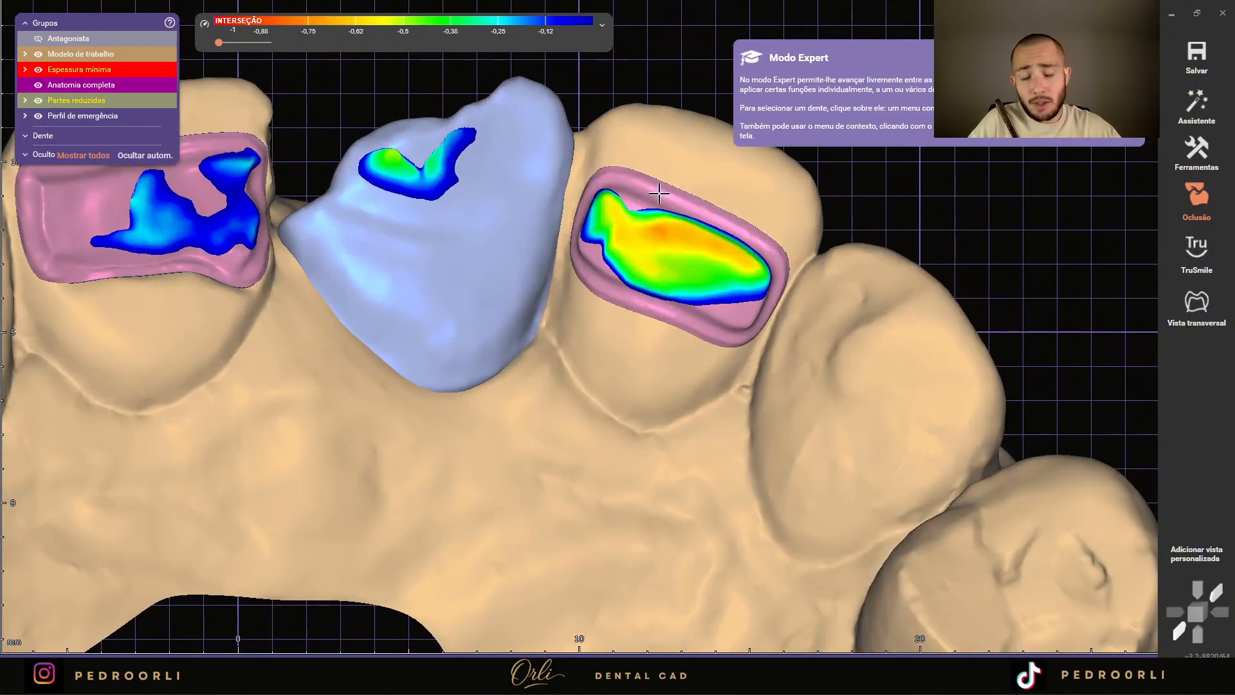
{"action": "right_click_drag", "start_coordinate": [668, 256], "coordinate": [827, 373]}
{"action": "scroll", "coordinate": [943, 339], "scroll_direction": "up", "scroll_amount": 3}
{"action": "scroll", "coordinate": [943, 339], "scroll_direction": "down", "scroll_amount": 4}
{"action": "key", "text": "a"}
{"action": "key", "text": "a"}
{"action": "scroll", "coordinate": [850, 361], "scroll_direction": "down", "scroll_amount": 3}
{"action": "left_click", "coordinate": [734, 382]}
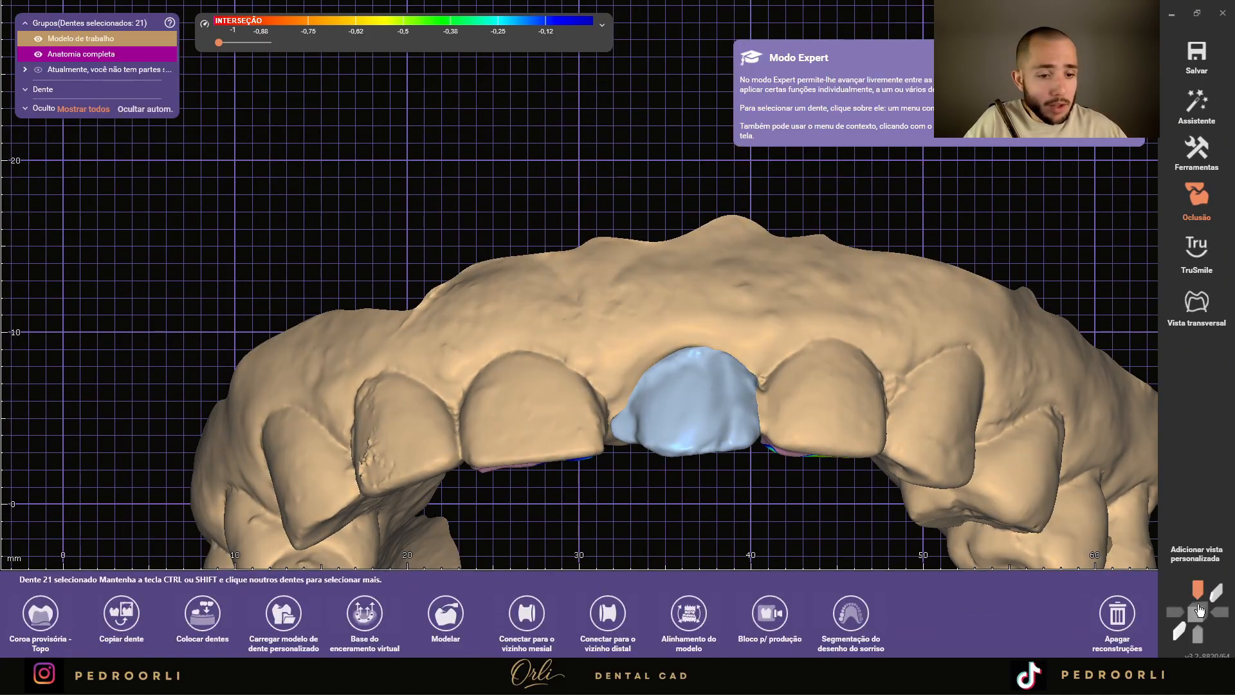
{"action": "scroll", "coordinate": [600, 373], "scroll_direction": "down", "scroll_amount": 3}
{"action": "middle_click_drag", "start_coordinate": [600, 373], "coordinate": [650, 99]}
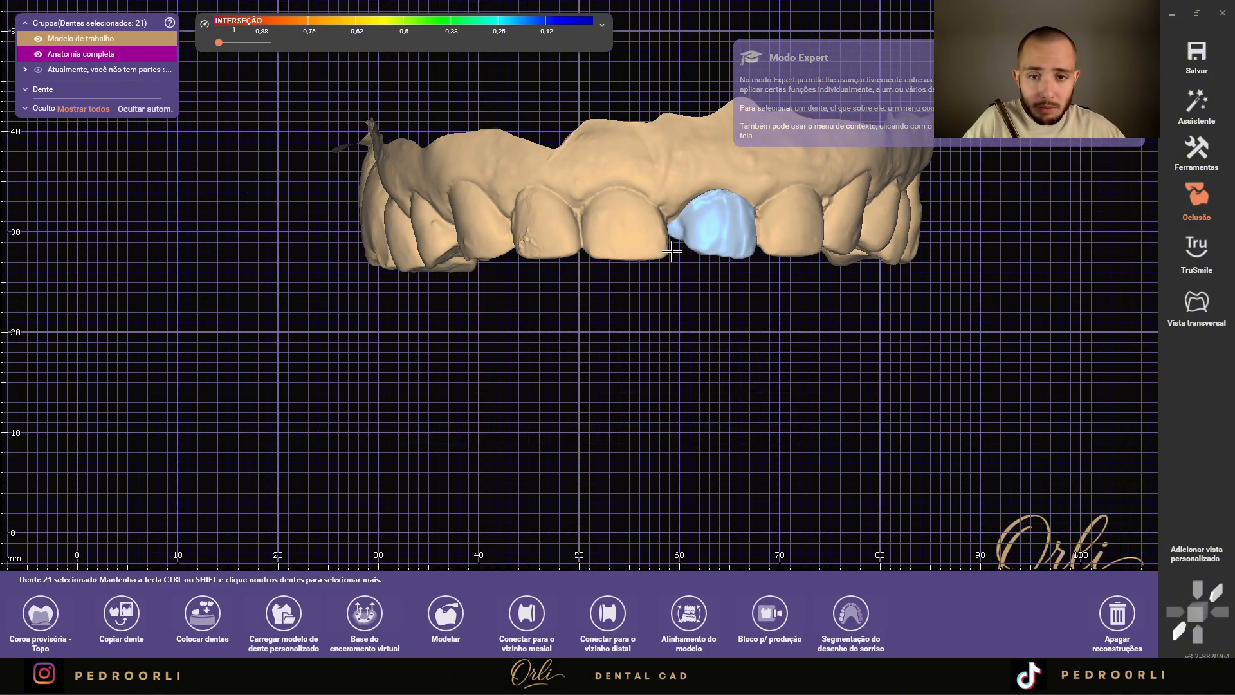
{"action": "middle_click_drag", "start_coordinate": [656, 270], "coordinate": [595, 317]}
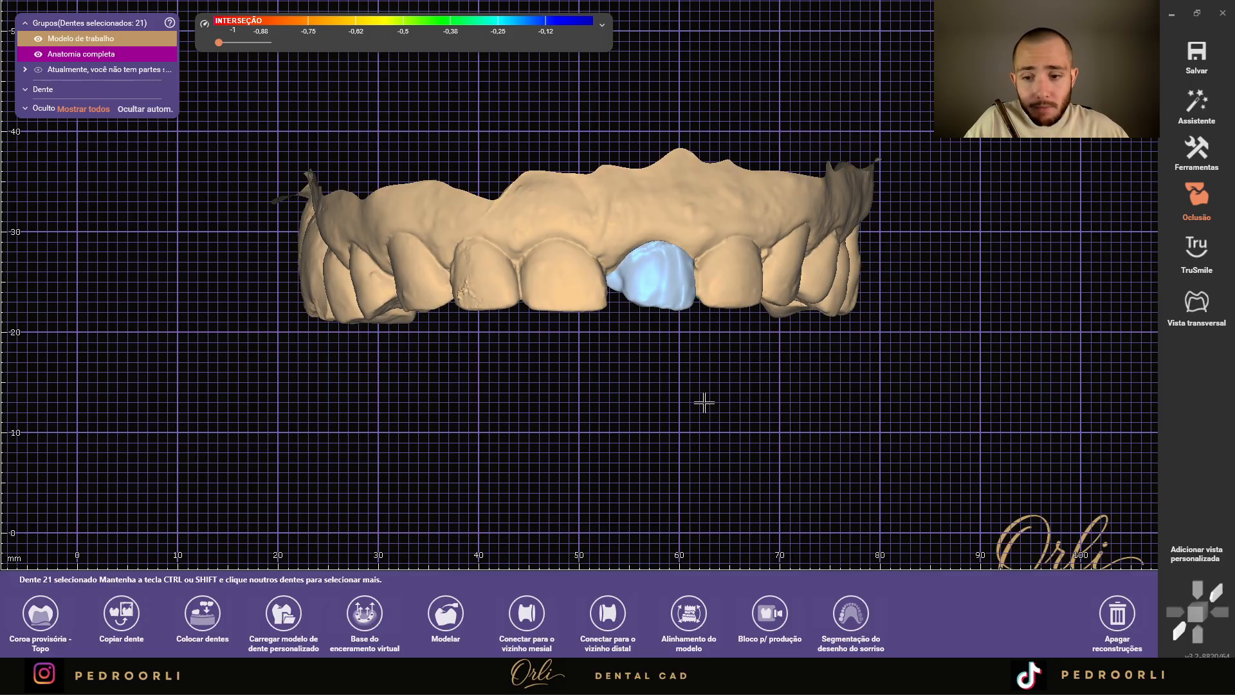
{"action": "right_click_drag", "start_coordinate": [578, 434], "coordinate": [650, 129]}
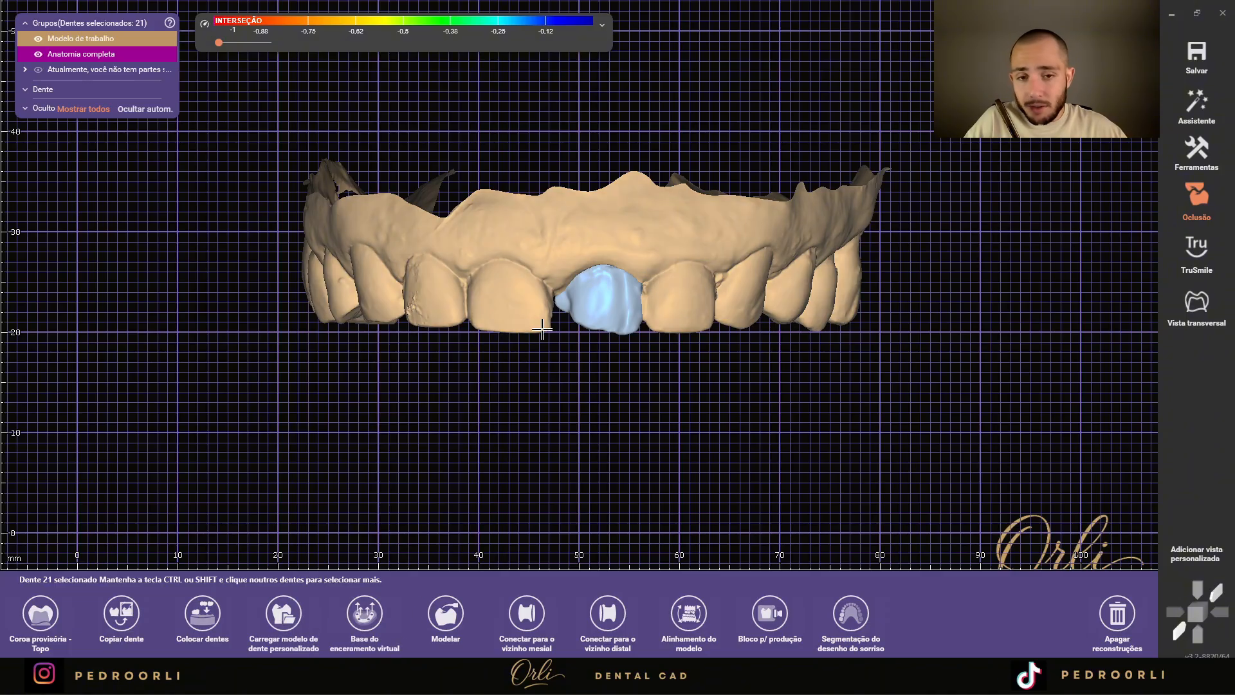
{"action": "left_click", "coordinate": [281, 615]}
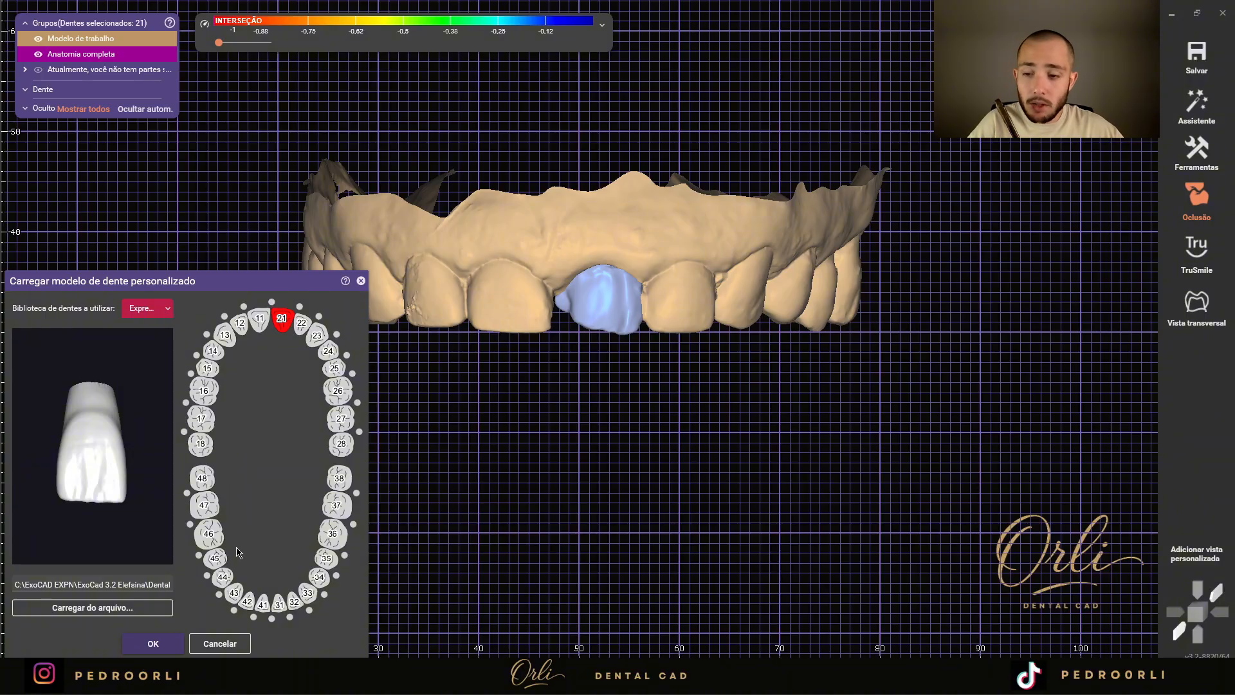
{"action": "left_click", "coordinate": [177, 641]}
{"action": "left_click", "coordinate": [202, 639]}
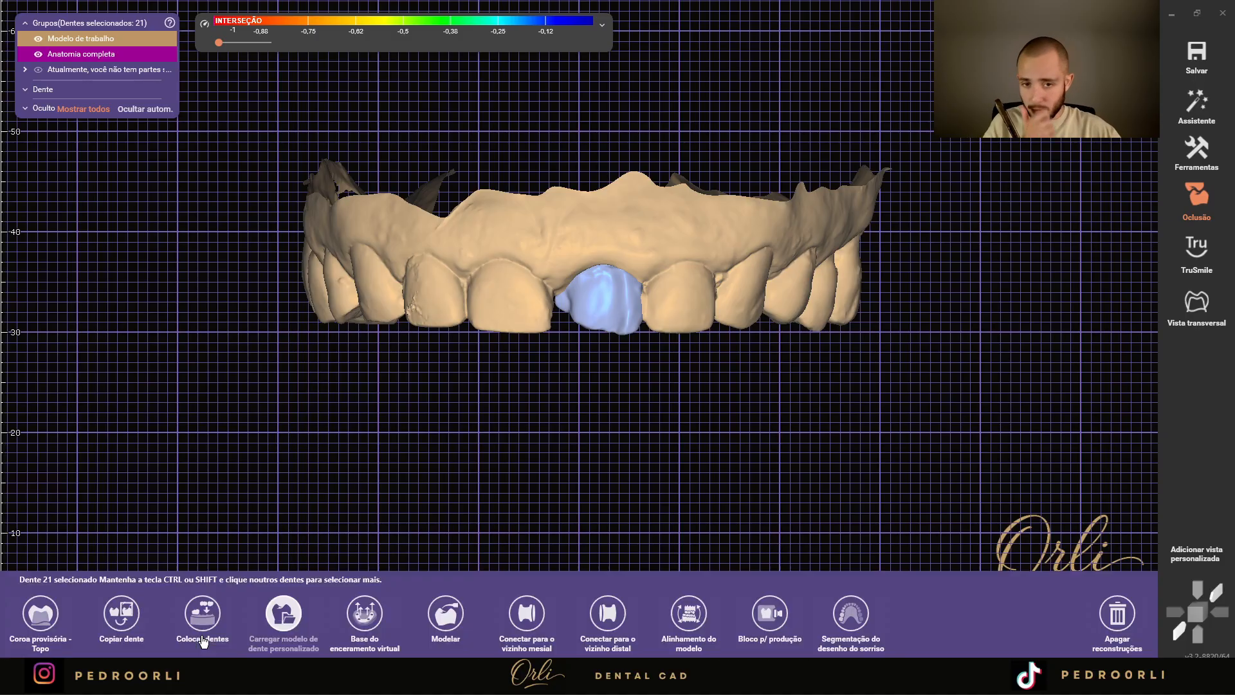
- Start the tooth copy tool in mirror mode and pick tooth 11 on the working model as the source
{"action": "right_click", "coordinate": [483, 290]}
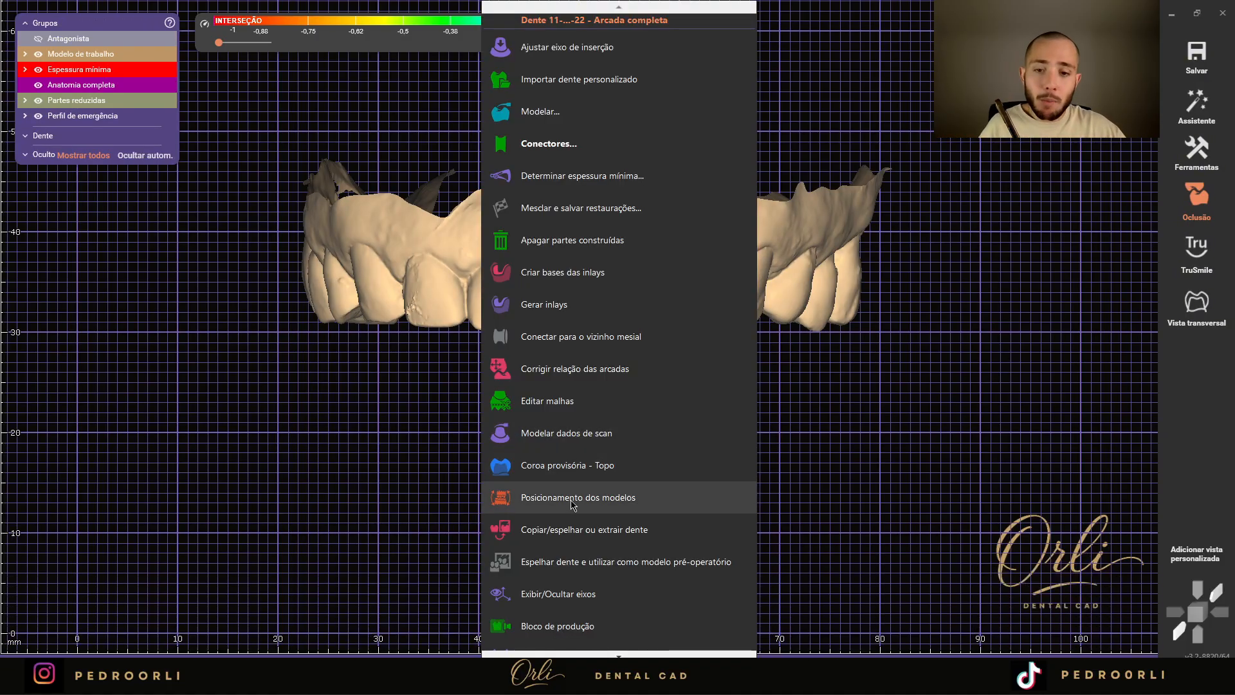
{"action": "left_click", "coordinate": [604, 531]}
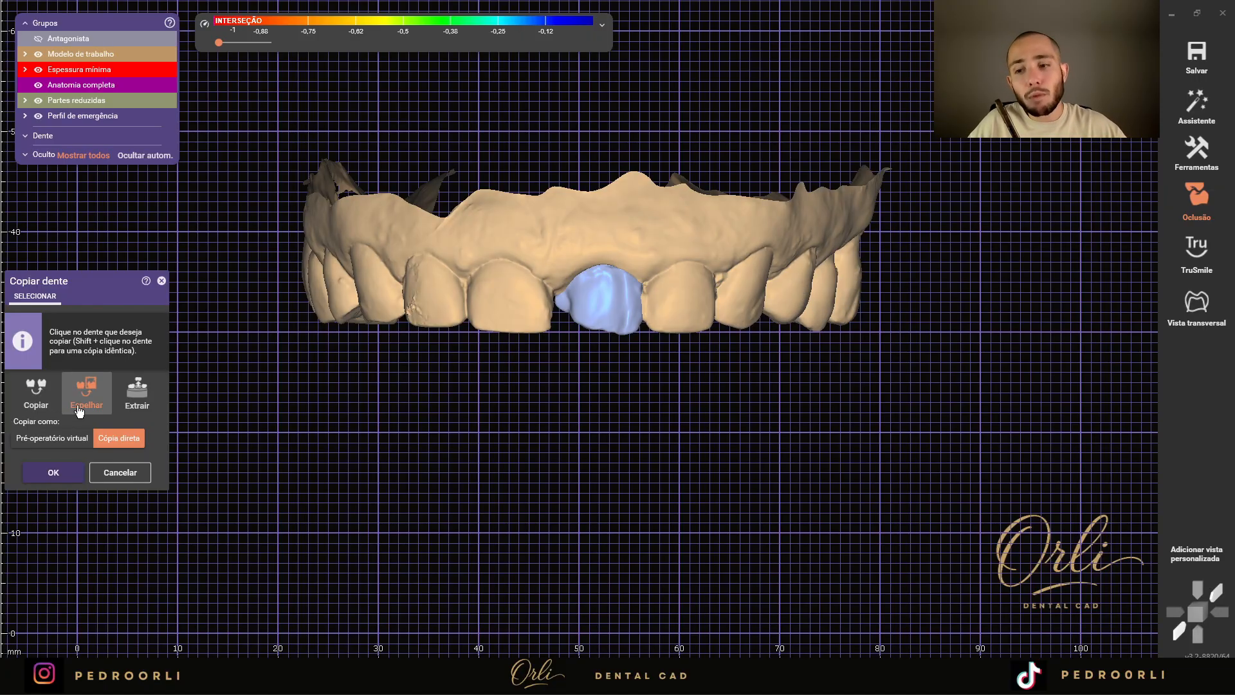
{"action": "left_click", "coordinate": [502, 280]}
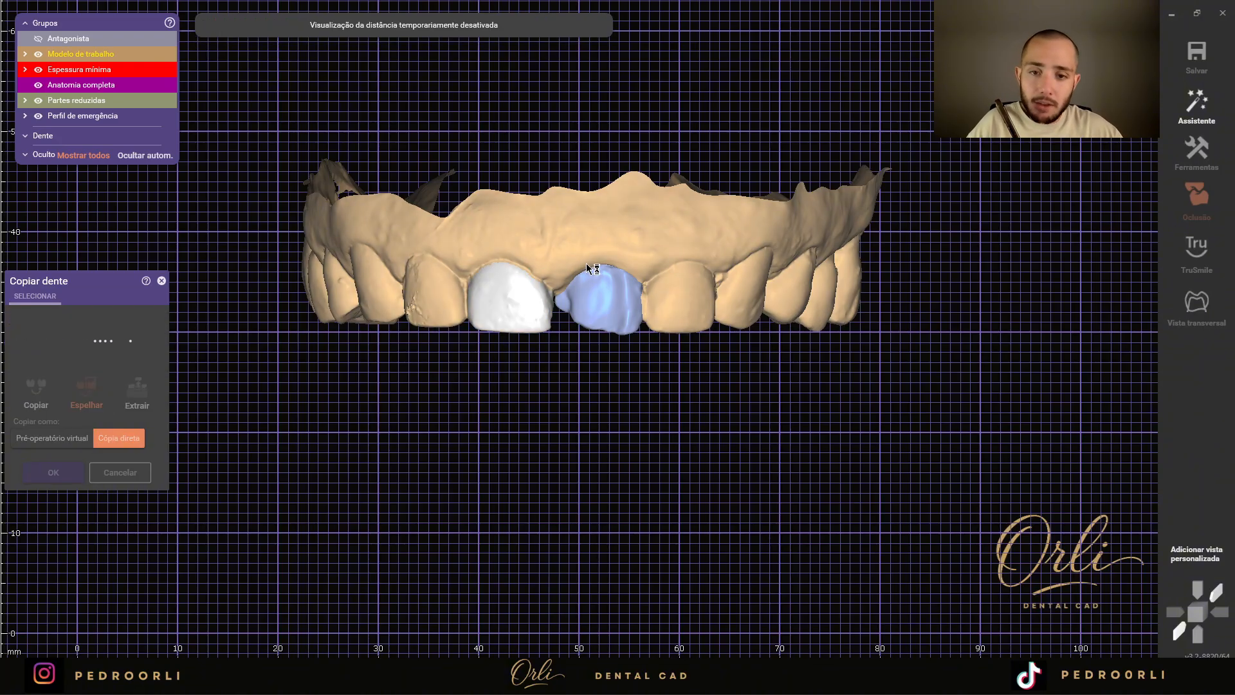
{"action": "left_click", "coordinate": [608, 274]}
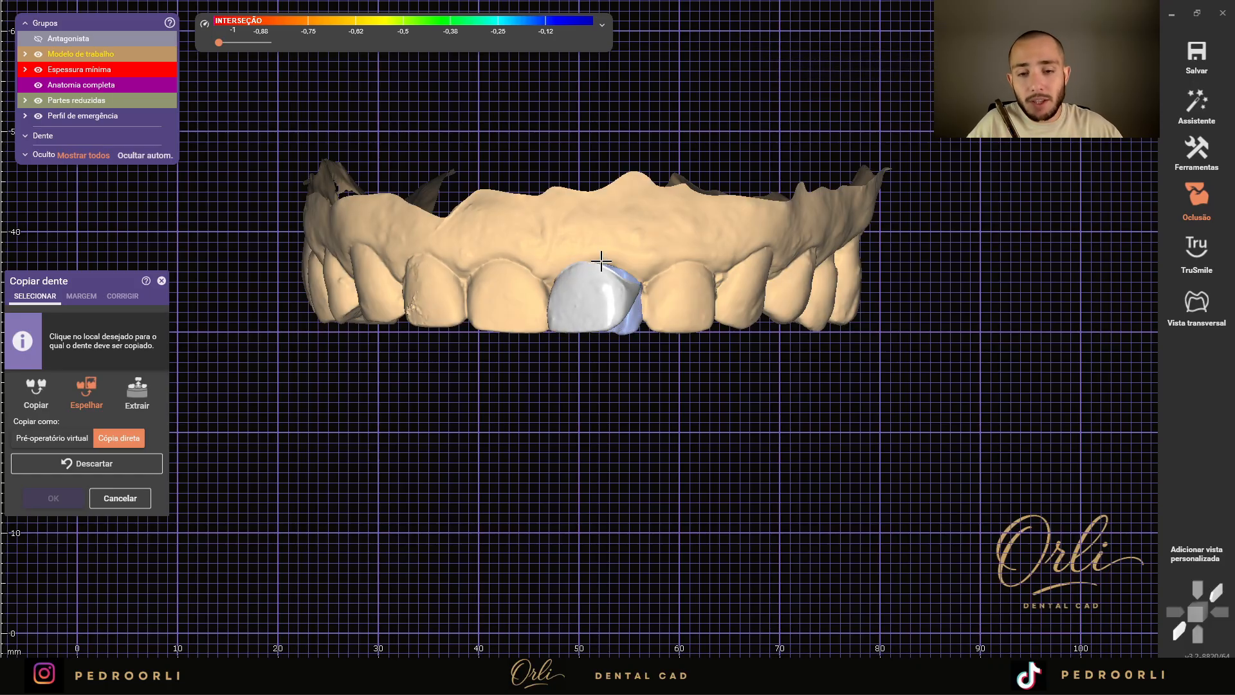
- Try to place the mirrored tooth as a direct copy assigned to tooth 21
{"action": "left_click", "coordinate": [601, 260]}
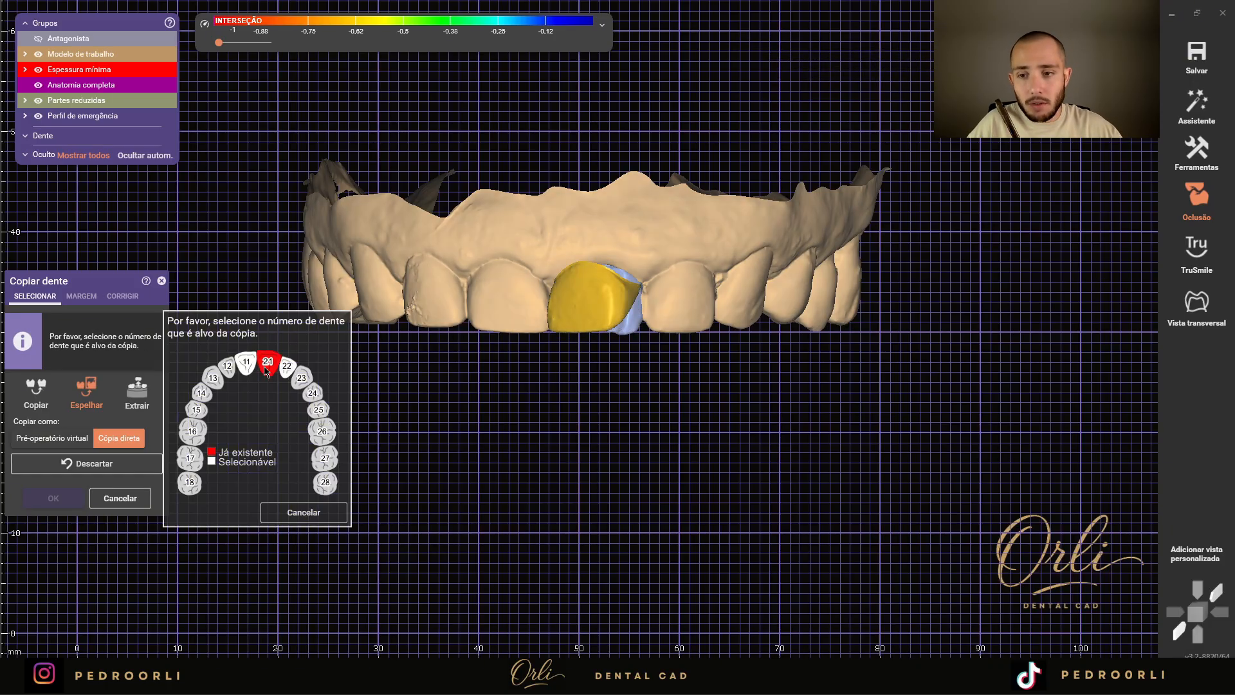
{"action": "left_click", "coordinate": [266, 370]}
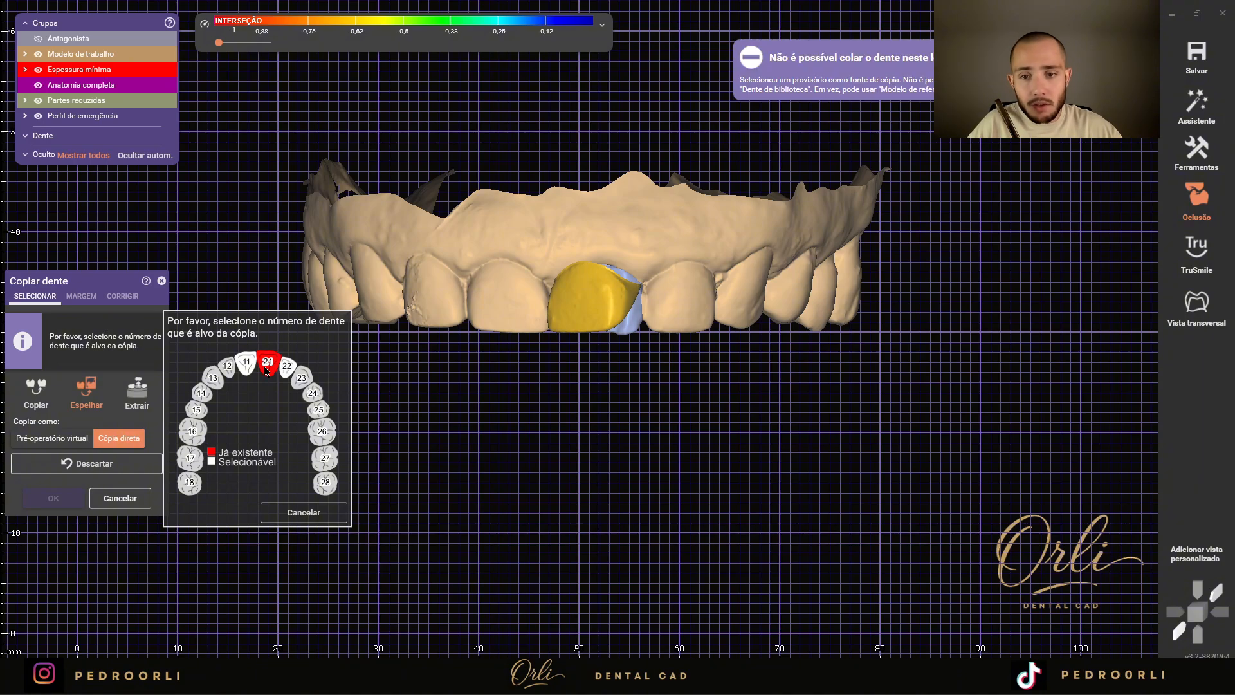
{"action": "left_click", "coordinate": [303, 512]}
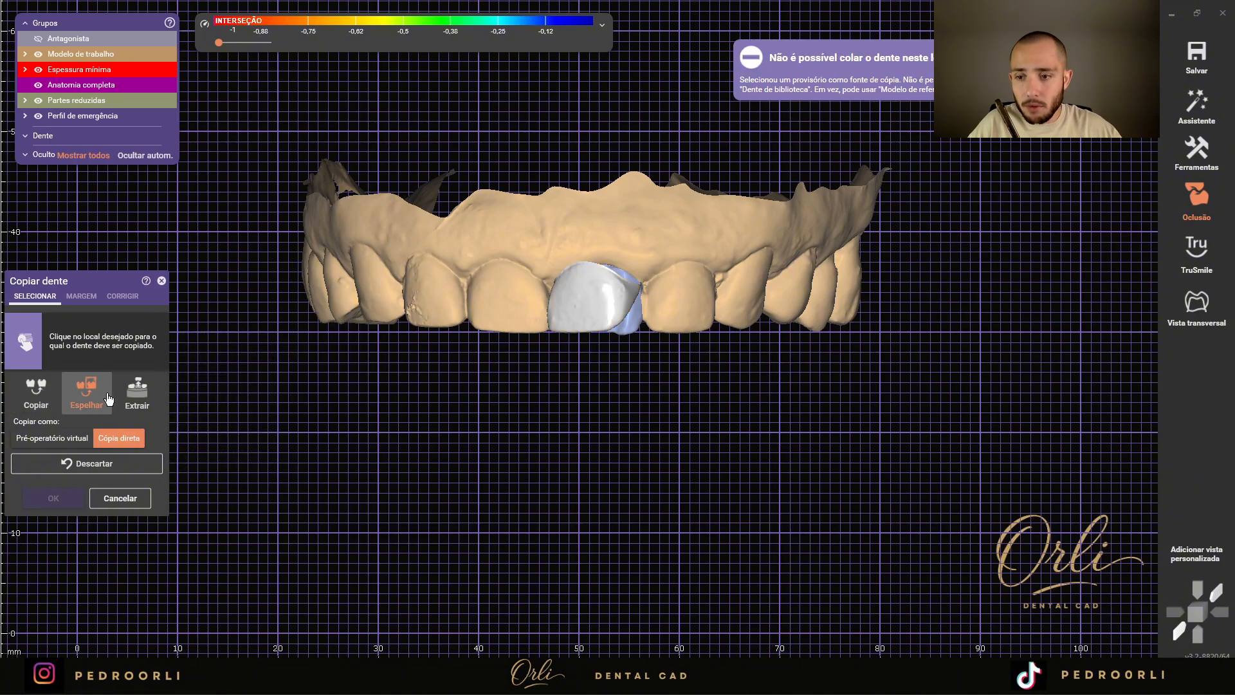
- Change the mirrored copy of tooth 11 to a virtual pre-op model and place it at the tooth 21 site
{"action": "left_click", "coordinate": [86, 392]}
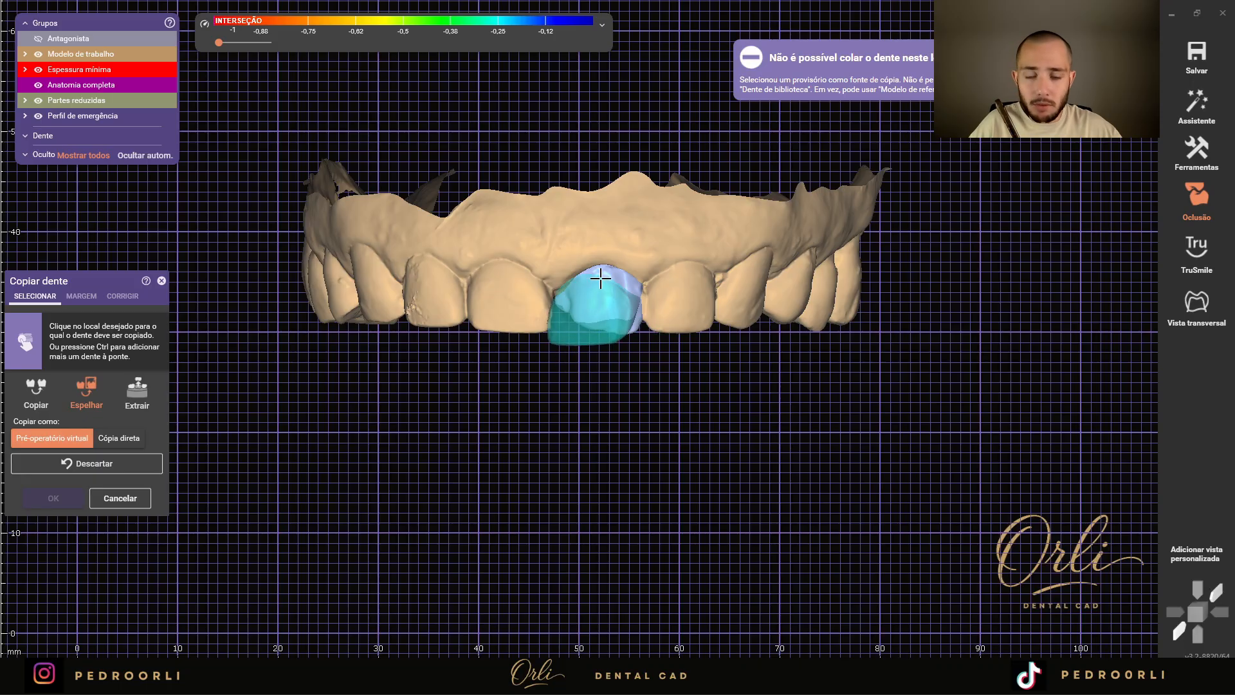
{"action": "scroll", "coordinate": [605, 270], "scroll_direction": "down", "scroll_amount": 4}
{"action": "right_click_drag", "start_coordinate": [620, 240], "coordinate": [674, 494]}
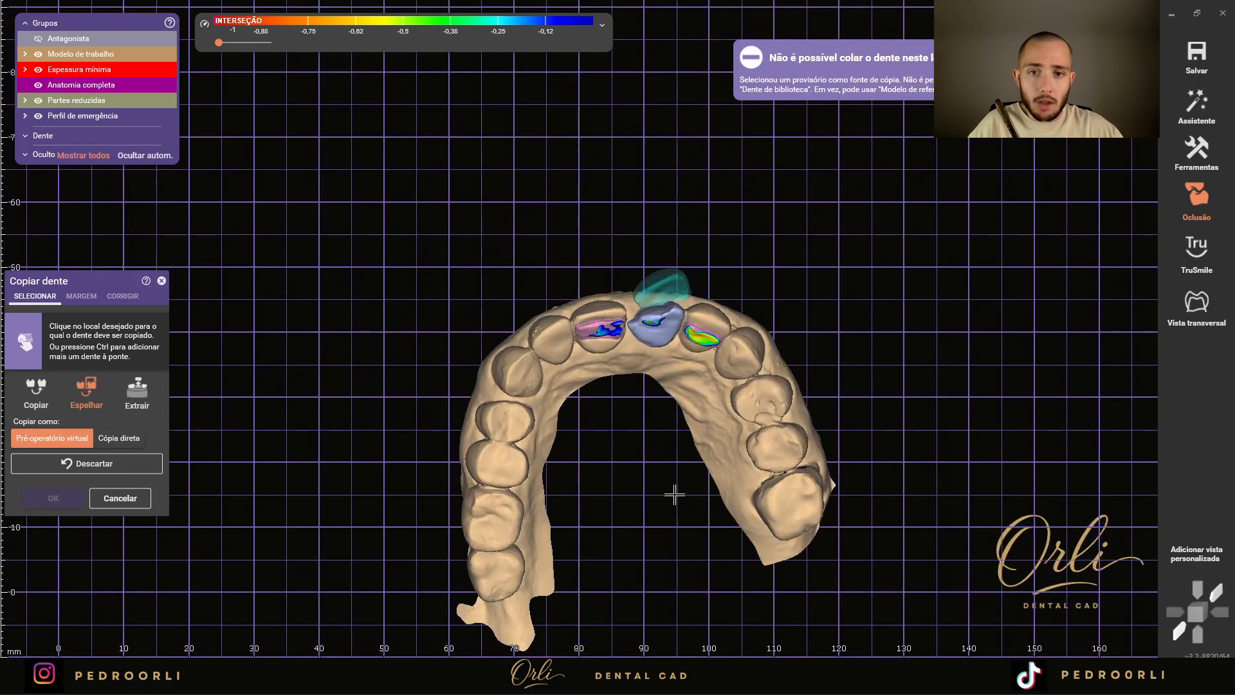
{"action": "scroll", "coordinate": [657, 353], "scroll_direction": "up", "scroll_amount": 5}
{"action": "left_click", "coordinate": [673, 328]}
- Move the mirrored tooth palatally and up into the gap between teeth 11 and 22, over the existing pontic
{"action": "scroll", "coordinate": [673, 324], "scroll_direction": "up", "scroll_amount": 4}
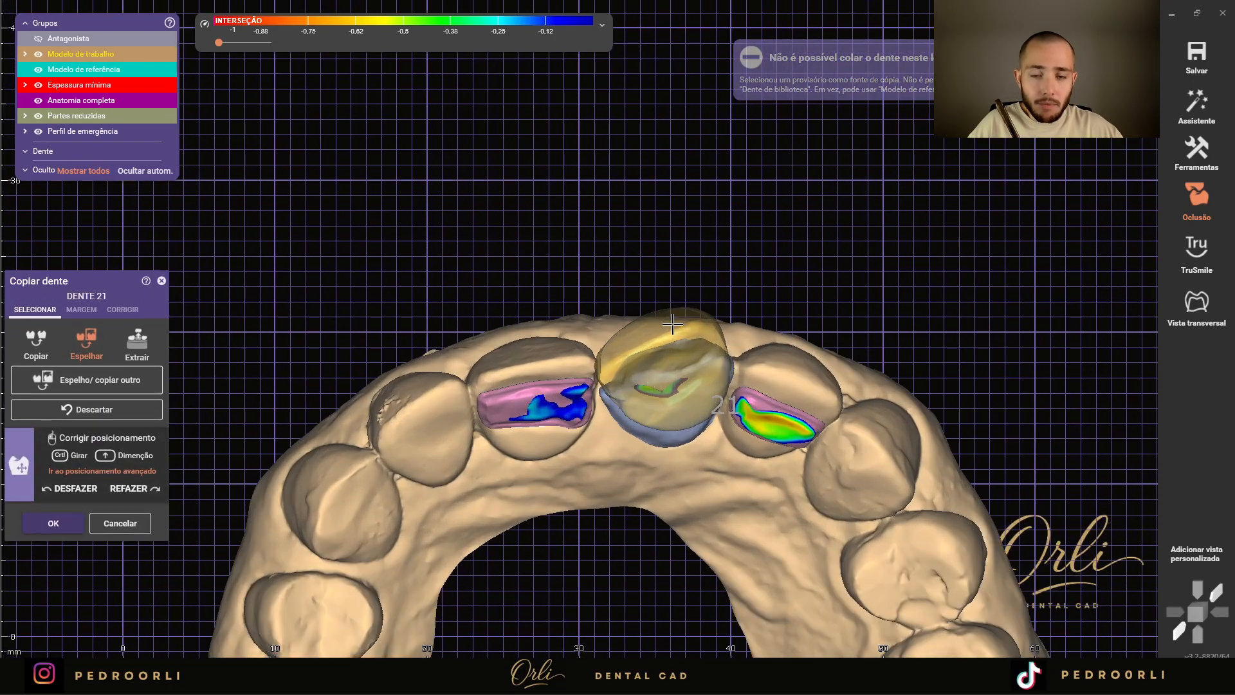
{"action": "scroll", "coordinate": [672, 325], "scroll_direction": "up", "scroll_amount": 3}
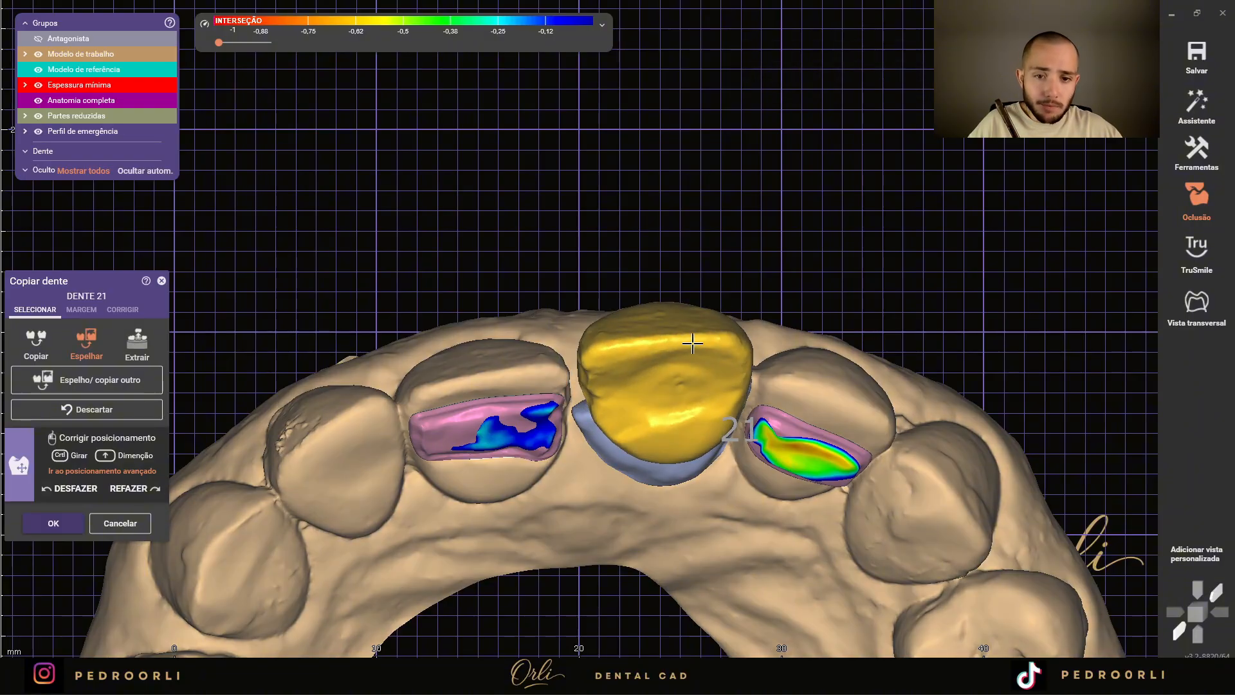
{"action": "left_click_drag", "start_coordinate": [713, 334], "coordinate": [703, 360]}
{"action": "right_click_drag", "start_coordinate": [704, 360], "coordinate": [748, 260]}
{"action": "scroll", "coordinate": [748, 260], "scroll_direction": "down", "scroll_amount": 4}
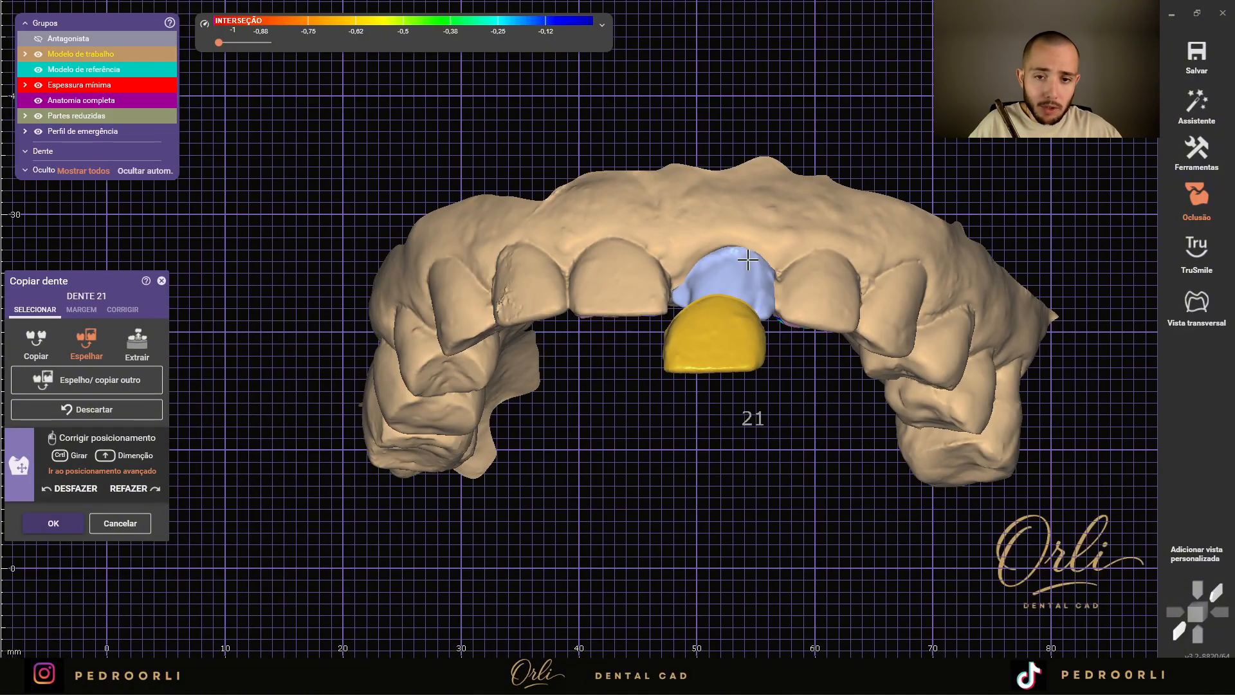
{"action": "scroll", "coordinate": [748, 260], "scroll_direction": "up", "scroll_amount": 5}
{"action": "left_click_drag", "start_coordinate": [697, 369], "coordinate": [715, 283]}
- Rotate the mirrored tooth 21 to follow the arch and level its incisal edge with tooth 11
{"action": "right_click_drag", "start_coordinate": [705, 228], "coordinate": [758, 560]}
{"action": "scroll", "coordinate": [674, 263], "scroll_direction": "up", "scroll_amount": 5}
{"action": "left_click_drag", "start_coordinate": [674, 262], "coordinate": [632, 94], "text": "ctrl"}
{"action": "scroll", "coordinate": [631, 94], "scroll_direction": "down", "scroll_amount": 5}
{"action": "right_click_drag", "start_coordinate": [632, 94], "coordinate": [508, 2]}
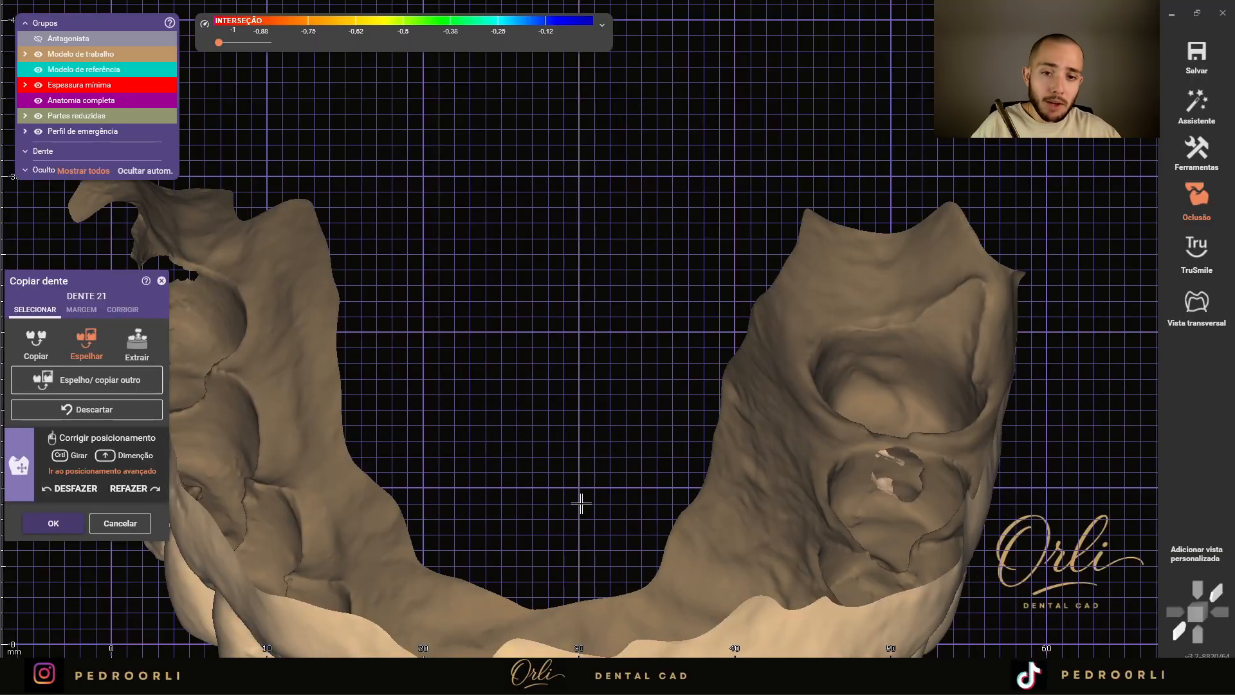
{"action": "right_click_drag", "start_coordinate": [581, 503], "coordinate": [652, 462]}
{"action": "left_click_drag", "start_coordinate": [672, 502], "coordinate": [672, 497]}
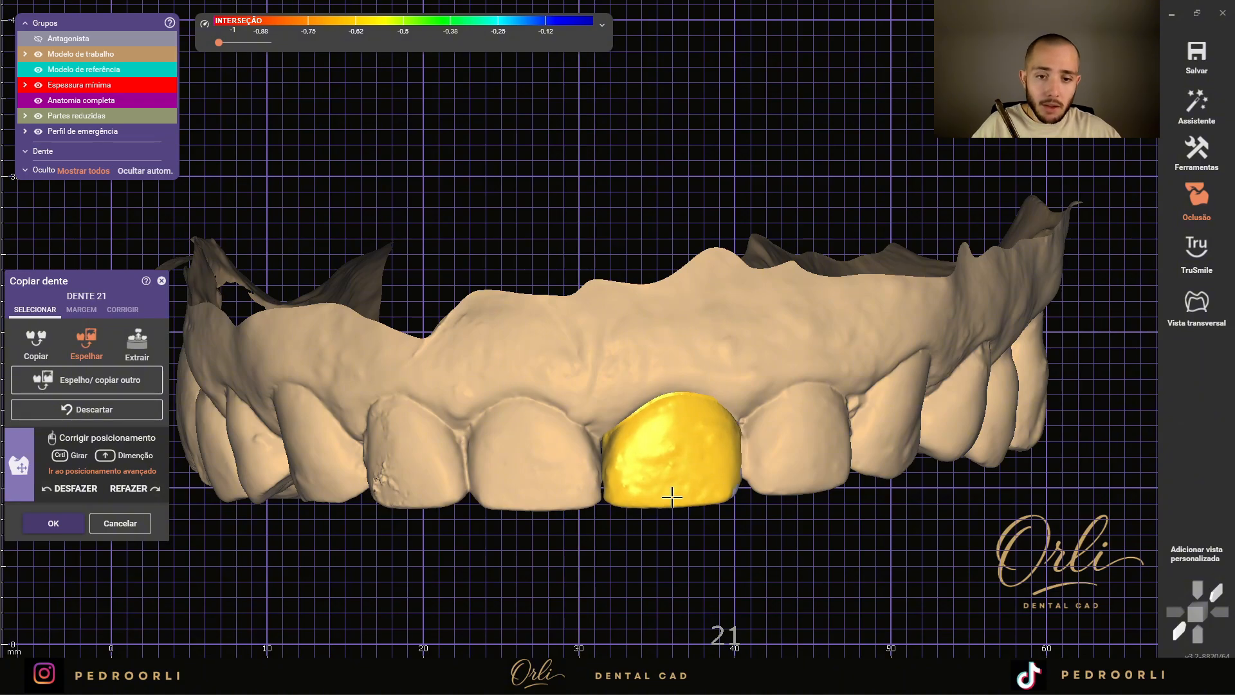
- Fine-tune the mirrored tooth 21 sideways between its neighbours from the occlusal side and accept the copy
{"action": "scroll", "coordinate": [673, 496], "scroll_direction": "down", "scroll_amount": 4}
{"action": "right_click_drag", "start_coordinate": [671, 453], "coordinate": [670, 448]}
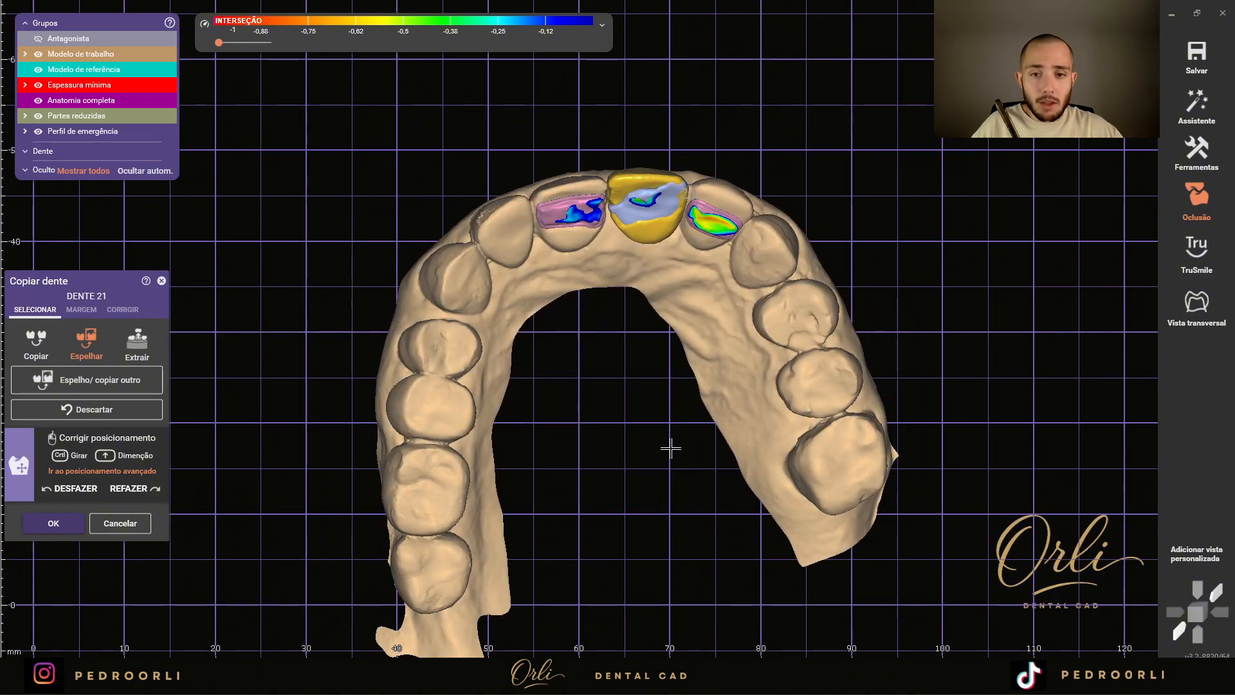
{"action": "scroll", "coordinate": [637, 168], "scroll_direction": "up", "scroll_amount": 5}
{"action": "left_click_drag", "start_coordinate": [679, 331], "coordinate": [686, 331]}
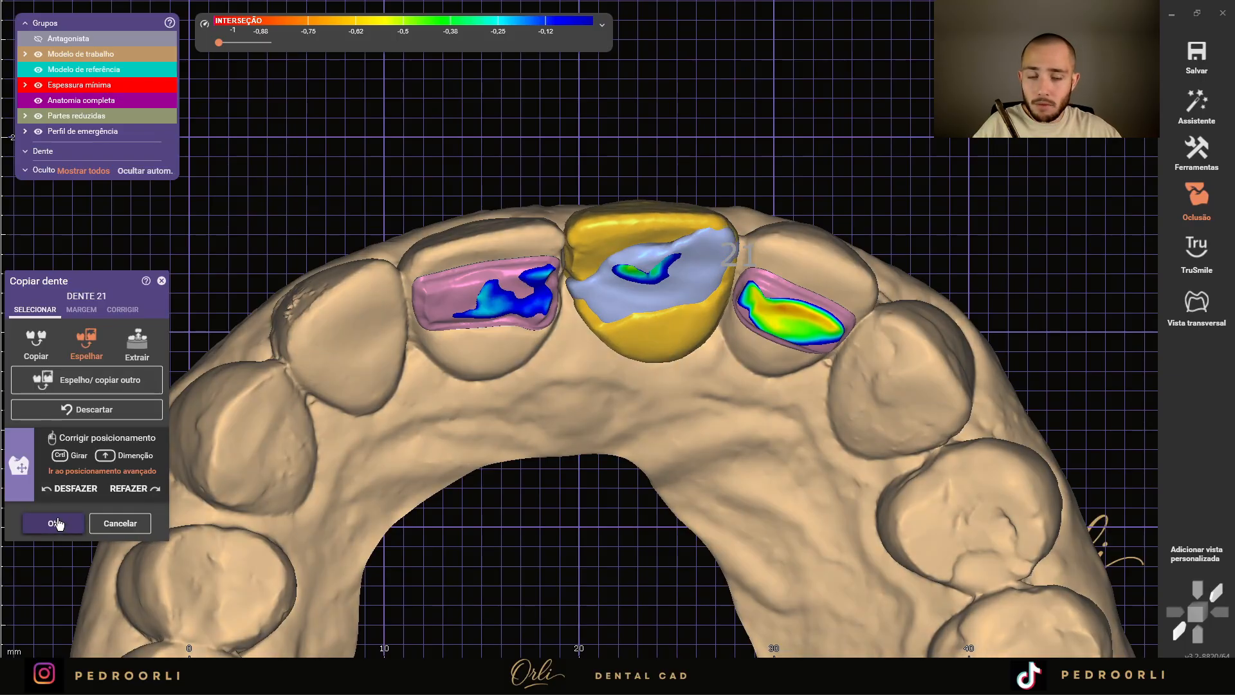
{"action": "left_click", "coordinate": [54, 522]}
{"action": "left_click", "coordinate": [664, 305]}
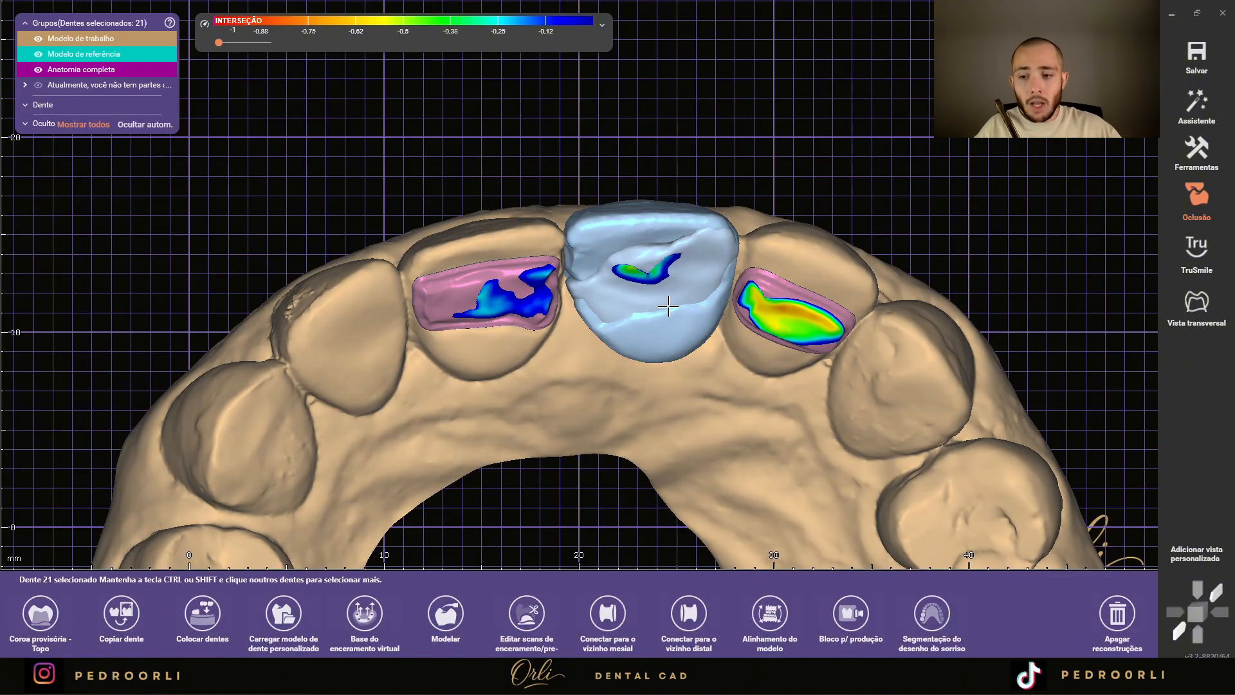
{"action": "left_click", "coordinate": [673, 315]}
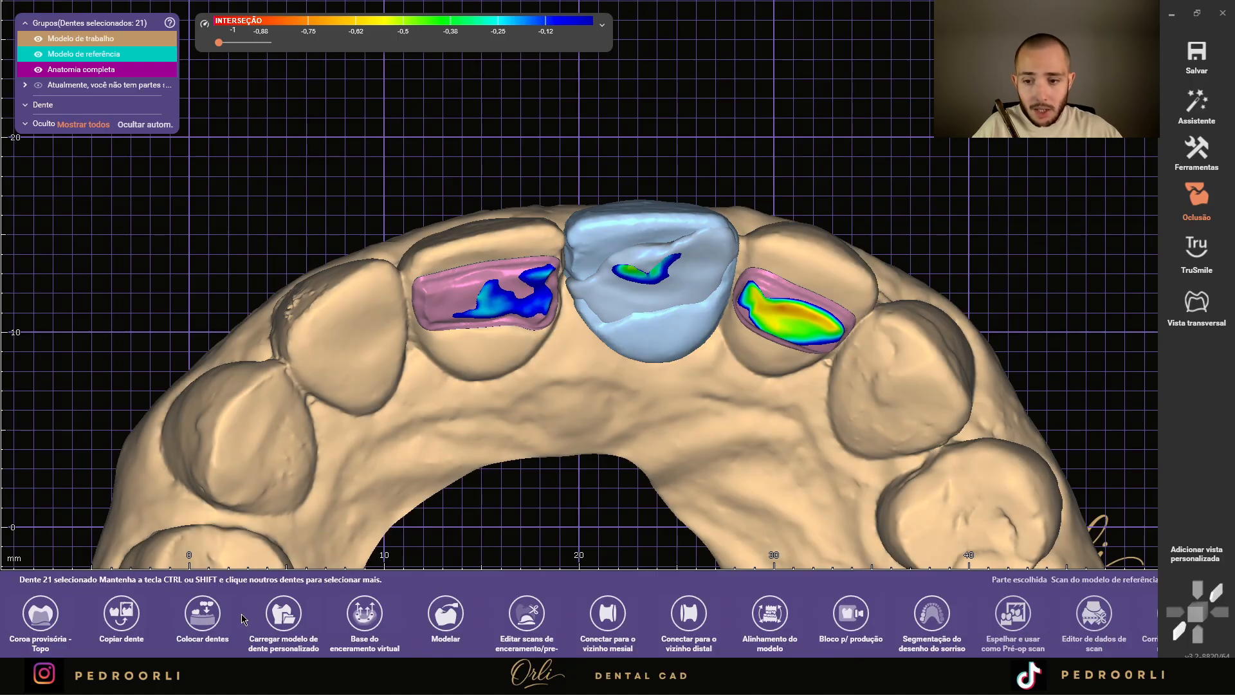
{"action": "left_click", "coordinate": [533, 615]}
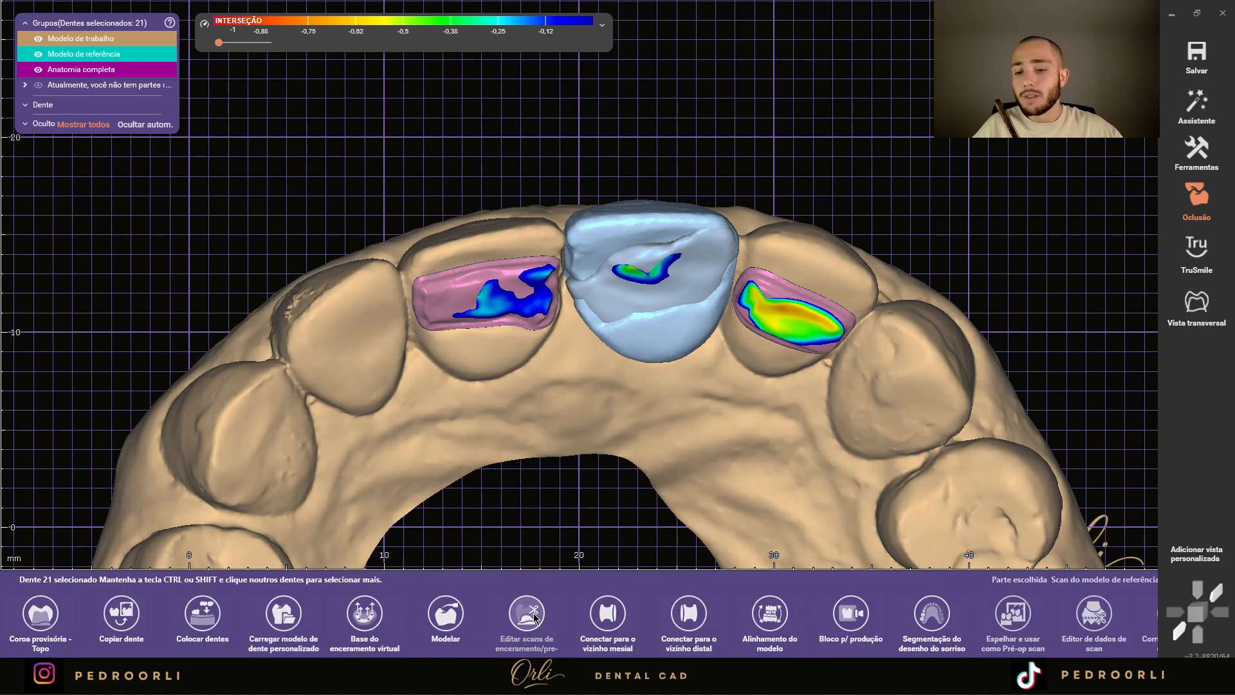
{"action": "right_click", "coordinate": [687, 337]}
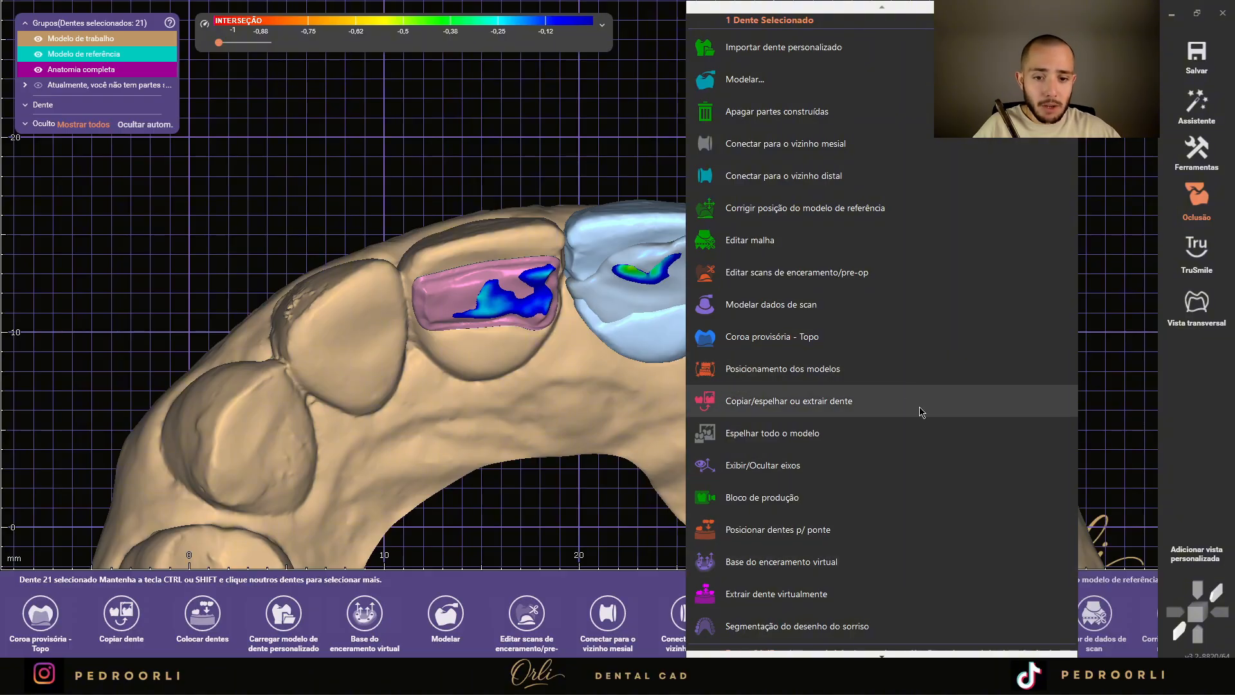
{"action": "scroll", "coordinate": [837, 479], "scroll_direction": "down", "scroll_amount": 1}
{"action": "scroll", "coordinate": [829, 611], "scroll_direction": "up", "scroll_amount": 1}
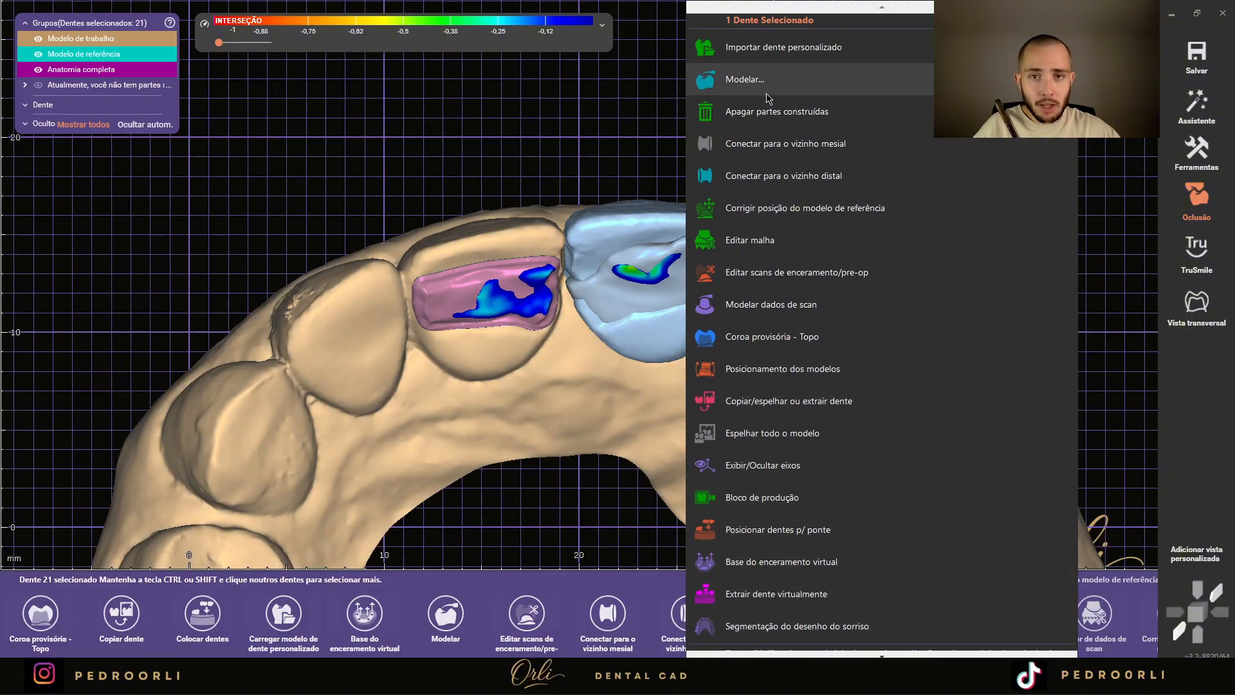
{"action": "scroll", "coordinate": [654, 455], "scroll_direction": "down", "scroll_amount": 2}
{"action": "left_click", "coordinate": [549, 188]}
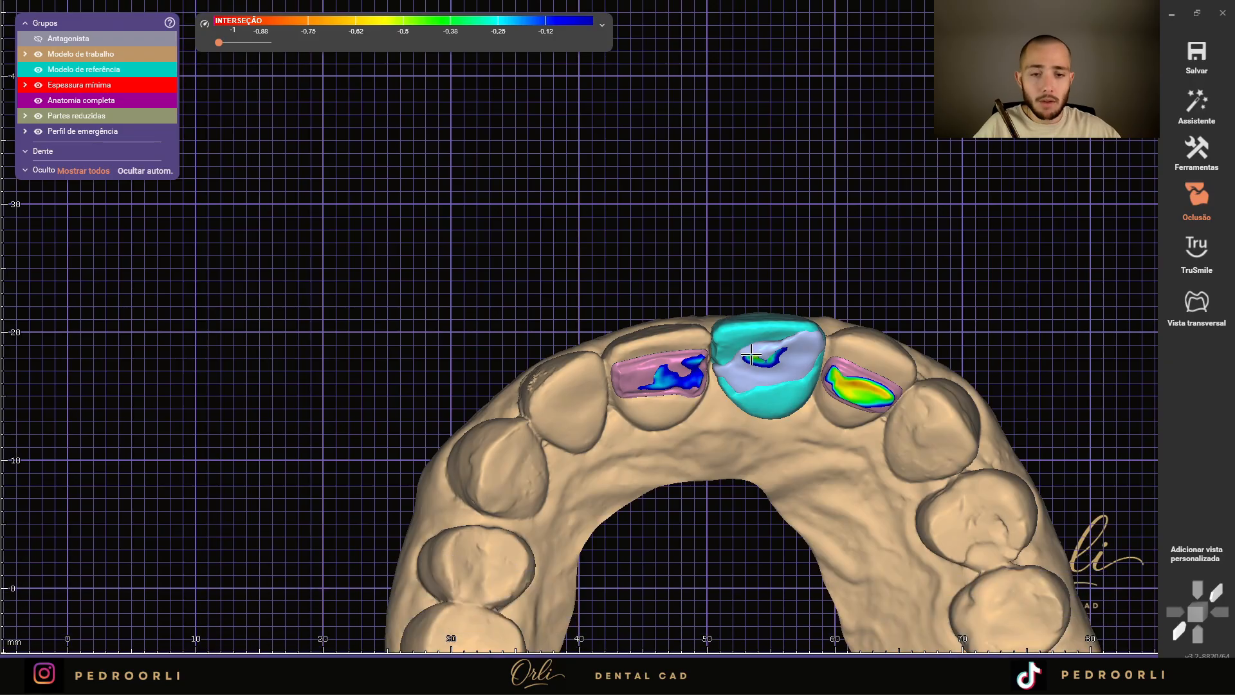
{"action": "scroll", "coordinate": [643, 348], "scroll_direction": "down", "scroll_amount": 2}
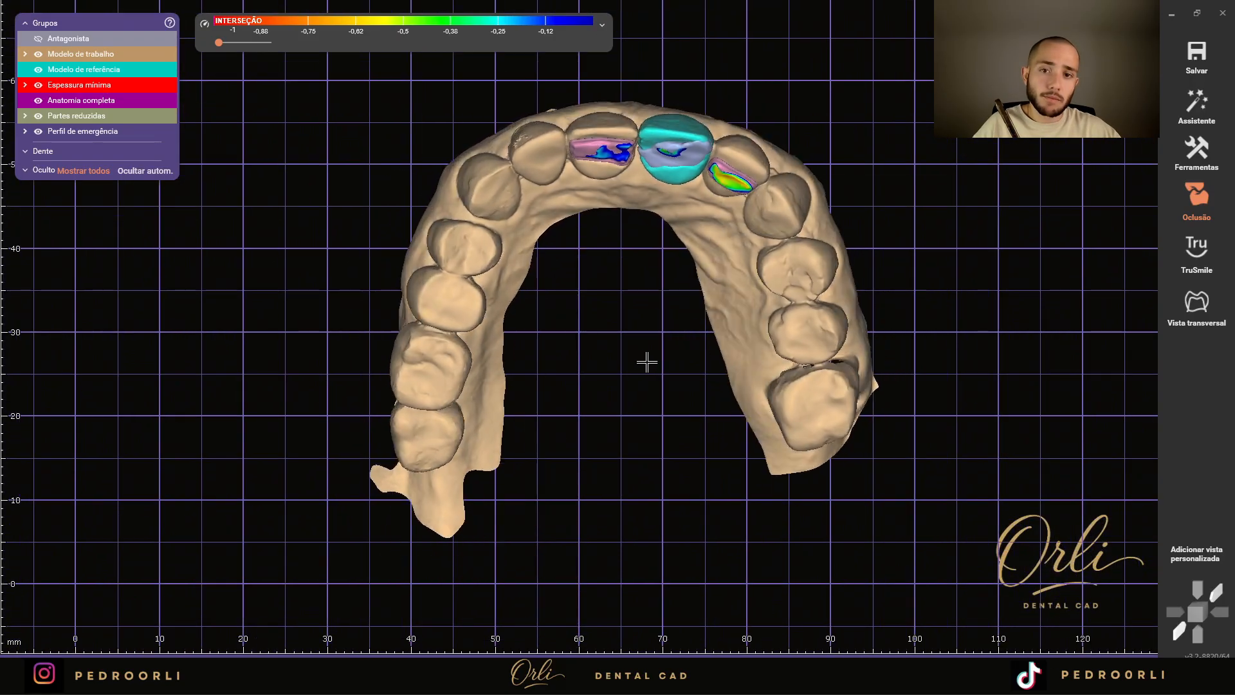
- Load the Expression P1 Exo library tooth model at the tooth 21 site
{"action": "left_click", "coordinate": [702, 233]}
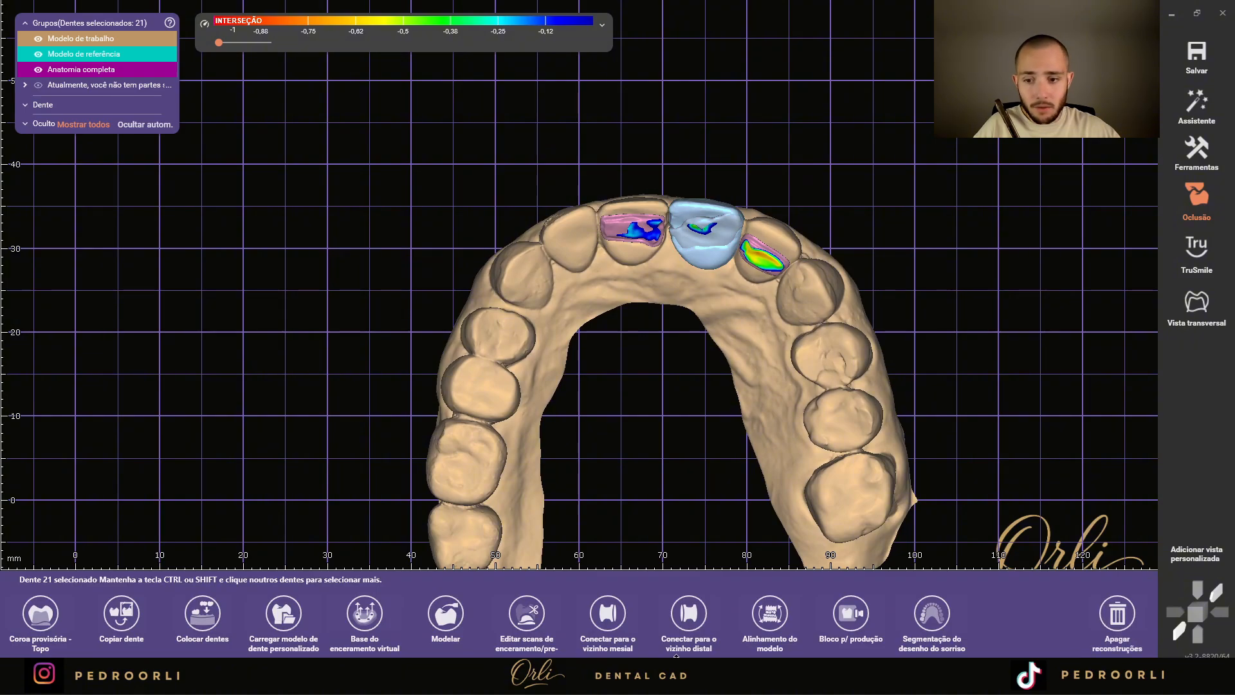
{"action": "left_click", "coordinate": [283, 613]}
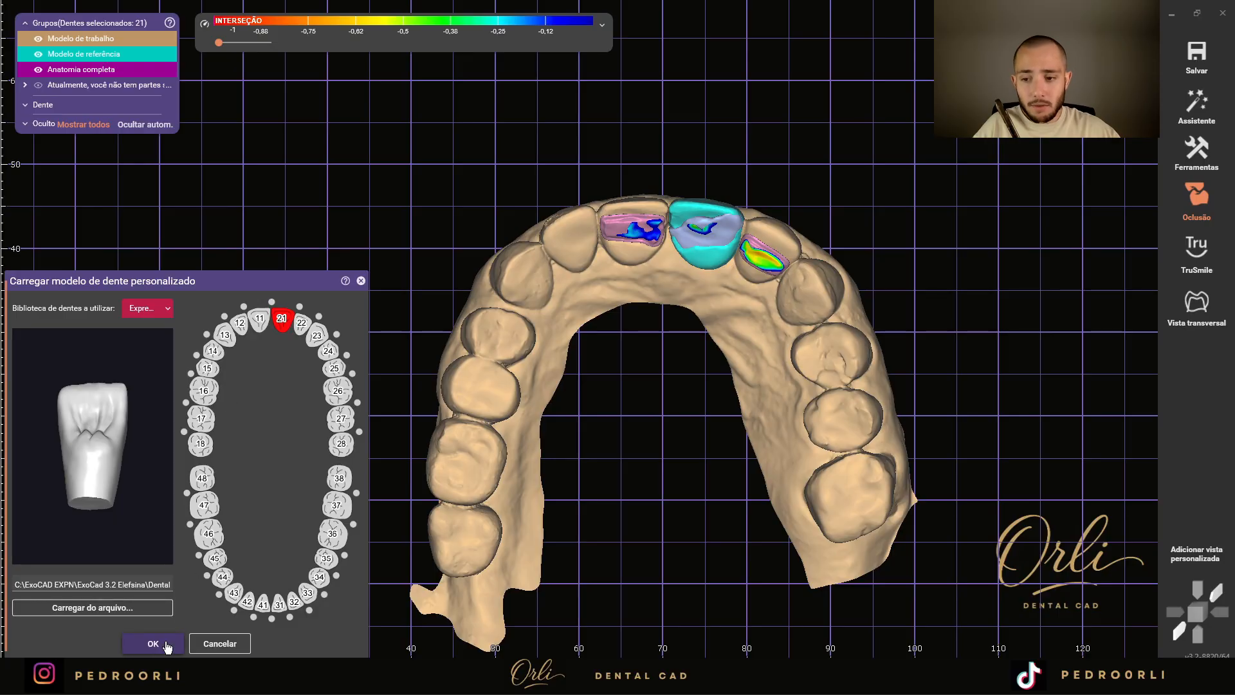
{"action": "left_click", "coordinate": [153, 643]}
{"action": "left_click", "coordinate": [675, 399]}
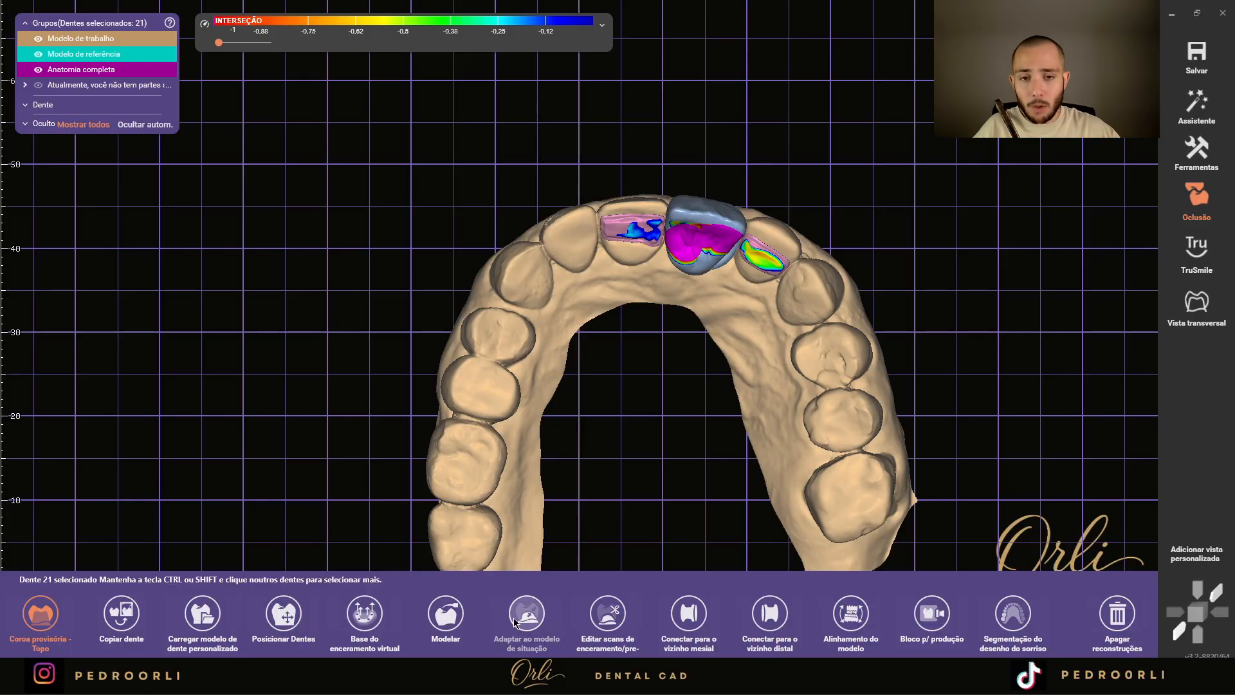
- Start positioning the library tooth 21 and move it up in the gap until its incisal edge aligns with the neighbouring teeth
{"action": "left_click", "coordinate": [290, 610]}
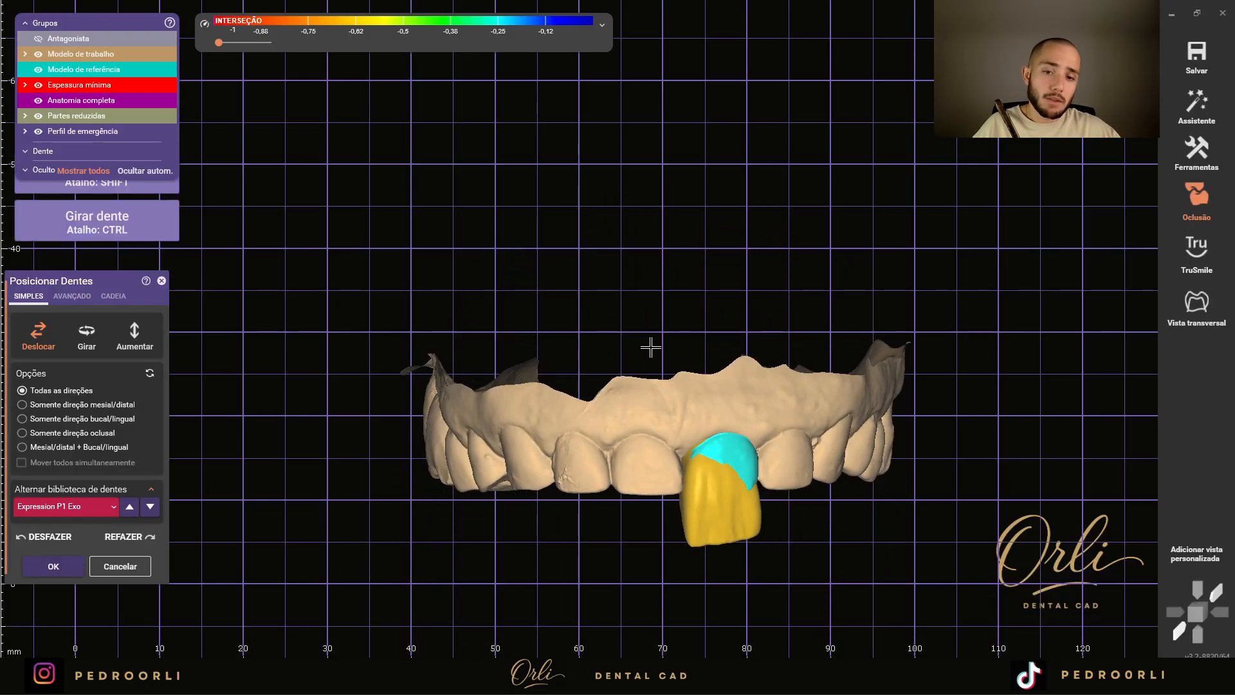
{"action": "scroll", "coordinate": [653, 473], "scroll_direction": "up", "scroll_amount": 2}
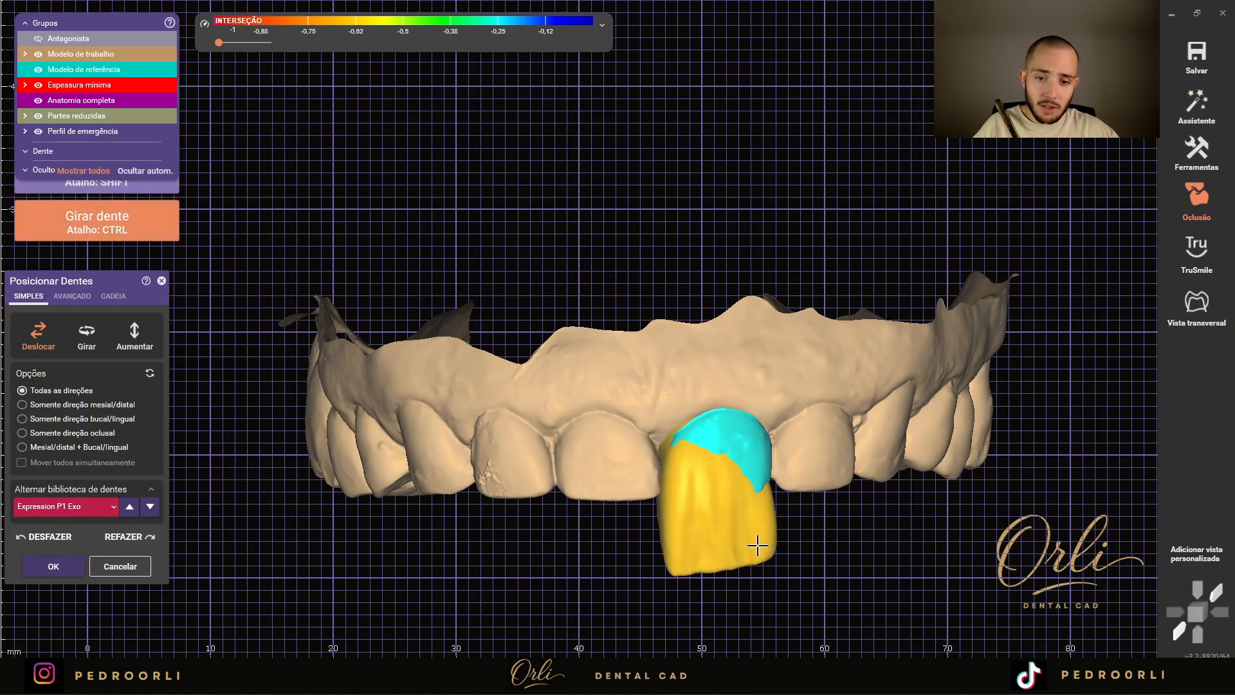
{"action": "left_click_drag", "start_coordinate": [750, 554], "coordinate": [757, 404]}
- Rotate and shift the library tooth 21 to match the mirrored reference tooth from the occlusal and labial sides, and accept the position
{"action": "right_click_drag", "start_coordinate": [758, 404], "coordinate": [793, 557]}
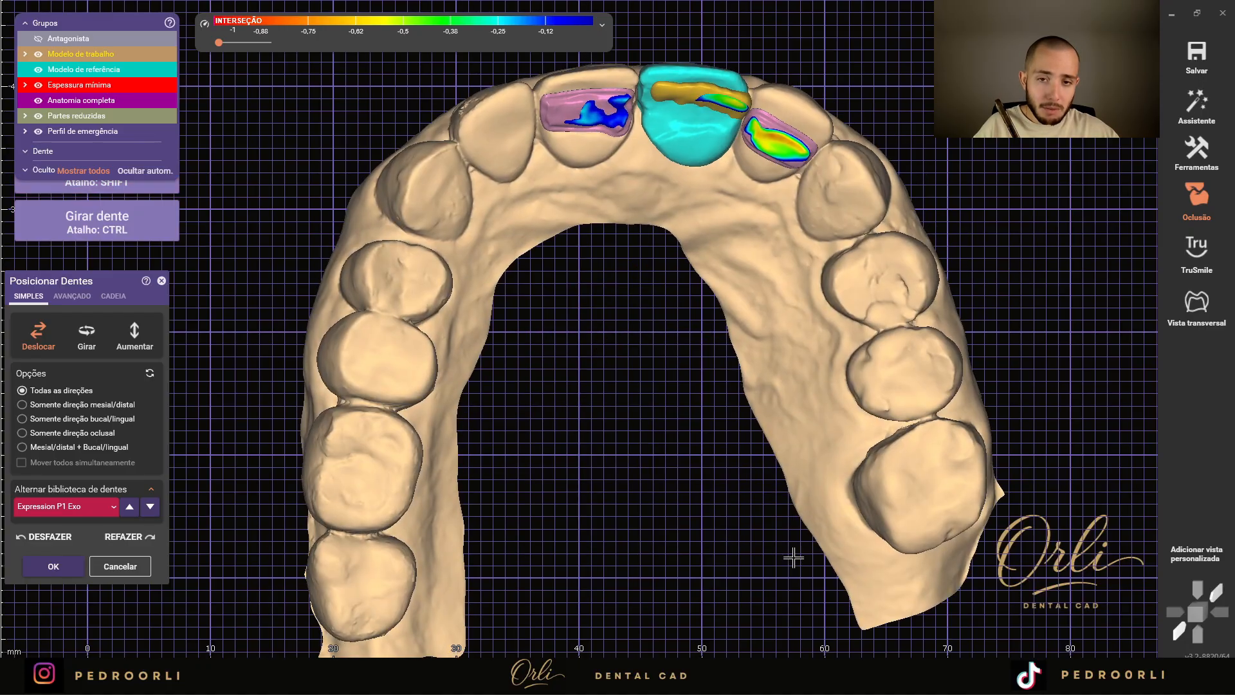
{"action": "scroll", "coordinate": [794, 557], "scroll_direction": "down", "scroll_amount": 3}
{"action": "scroll", "coordinate": [735, 237], "scroll_direction": "up", "scroll_amount": 5}
{"action": "mouse_move", "coordinate": [704, 312]}
{"action": "left_mouse_down", "text": "ctrl"}
{"action": "mouse_move", "coordinate": [693, 287]}
{"action": "mouse_move", "coordinate": [688, 297]}
{"action": "left_mouse_up", "text": "ctrl"}
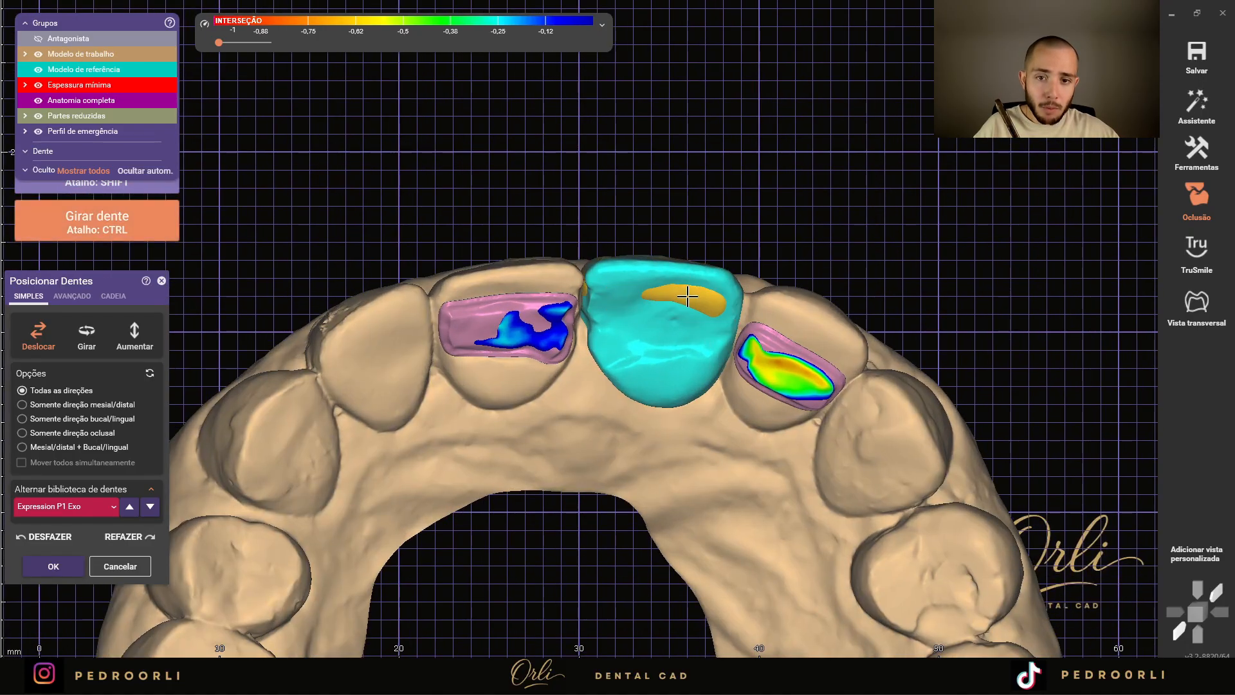
{"action": "right_click_drag", "start_coordinate": [688, 284], "coordinate": [759, 464]}
{"action": "left_click_drag", "start_coordinate": [759, 464], "coordinate": [774, 444]}
{"action": "right_click_drag", "start_coordinate": [777, 402], "coordinate": [844, 397]}
{"action": "left_click", "coordinate": [56, 567]}
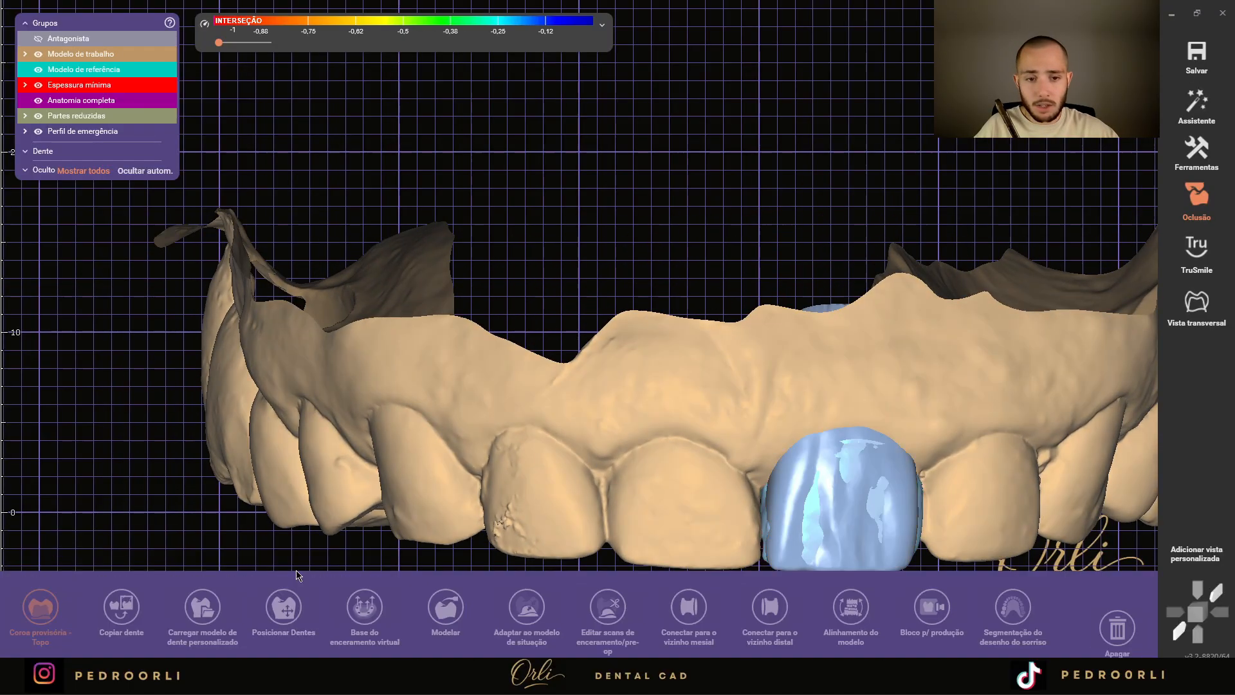
- Adapt the library tooth 21 to the situation model and accept the result
{"action": "left_click", "coordinate": [528, 614]}
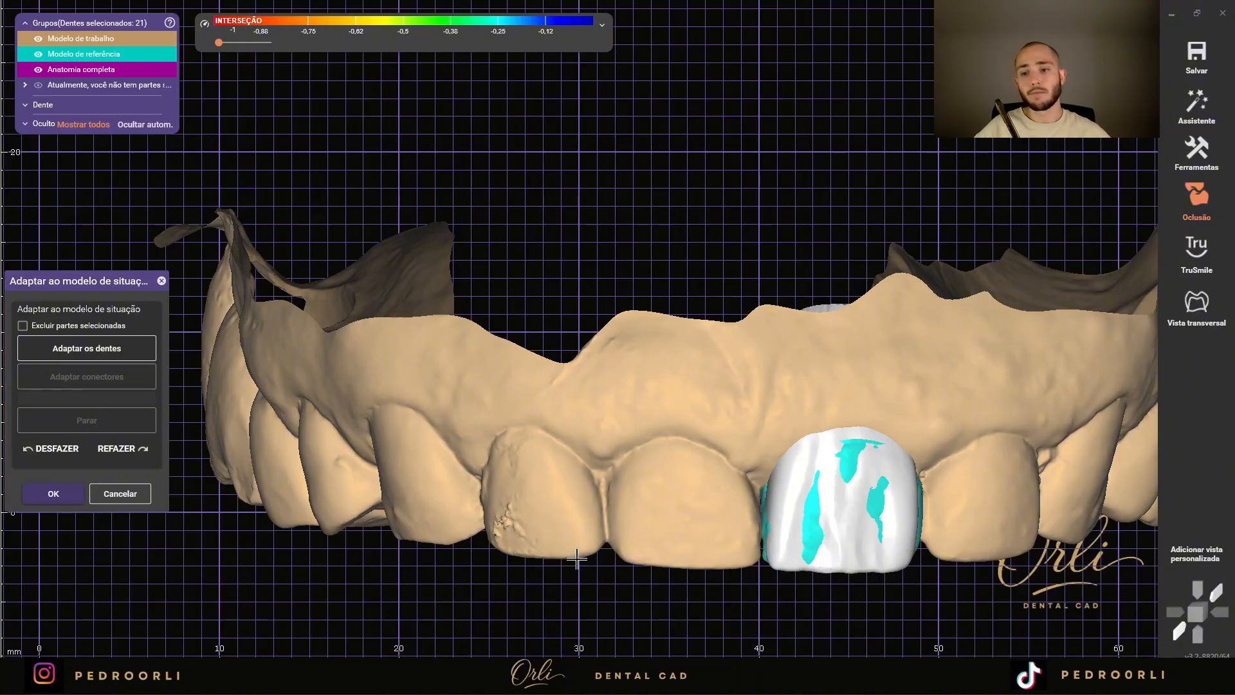
{"action": "left_click", "coordinate": [65, 361]}
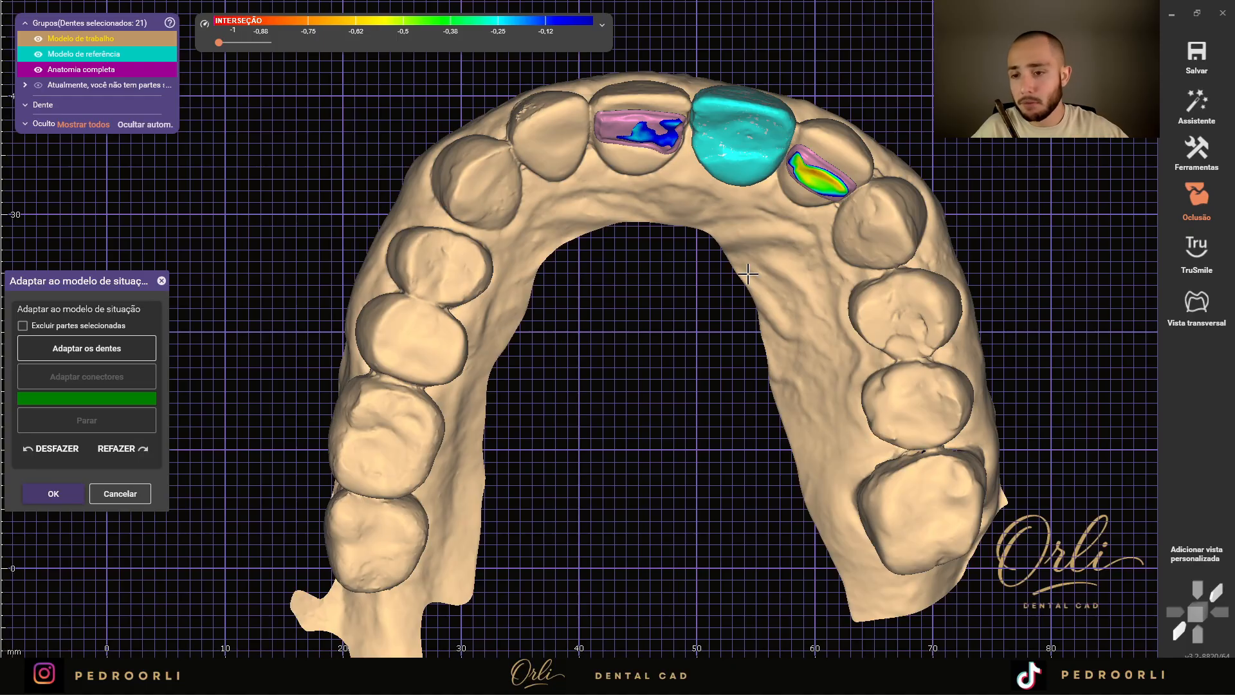
{"action": "left_click", "coordinate": [54, 493]}
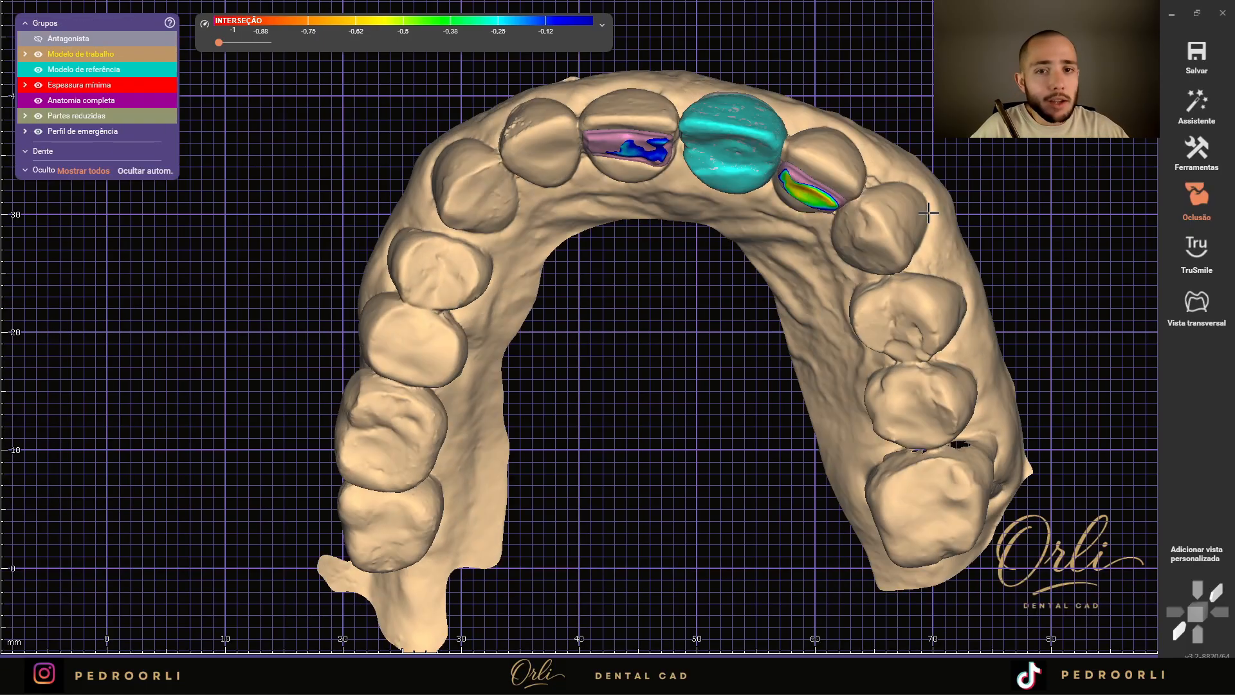
- Hide the reference model and examine the adapted tooth 21 through the semi-transparent models and from the labial side
{"action": "right_click_drag", "start_coordinate": [928, 212], "coordinate": [904, 328]}
{"action": "scroll", "coordinate": [785, 255], "scroll_direction": "up", "scroll_amount": 5}
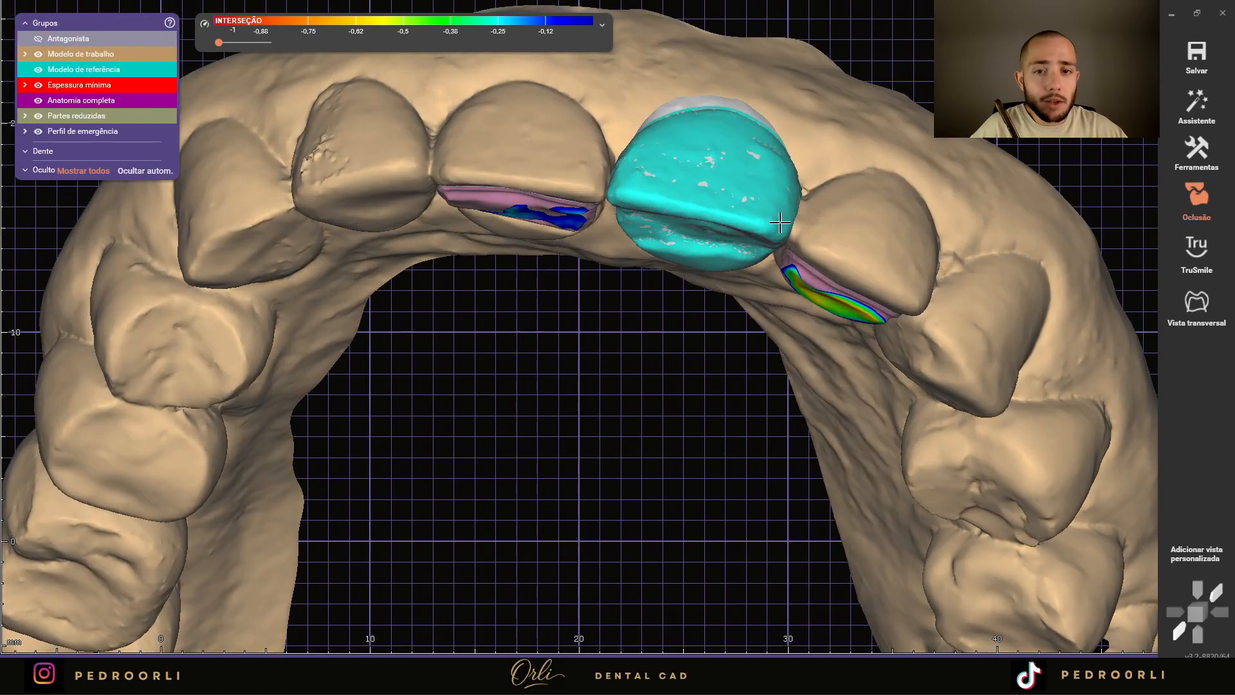
{"action": "right_click_drag", "start_coordinate": [783, 261], "coordinate": [793, 467]}
{"action": "scroll", "coordinate": [794, 467], "scroll_direction": "down", "scroll_amount": 3, "text": "ctrl"}
{"action": "scroll", "coordinate": [808, 471], "scroll_direction": "down", "scroll_amount": 2, "text": "ctrl"}
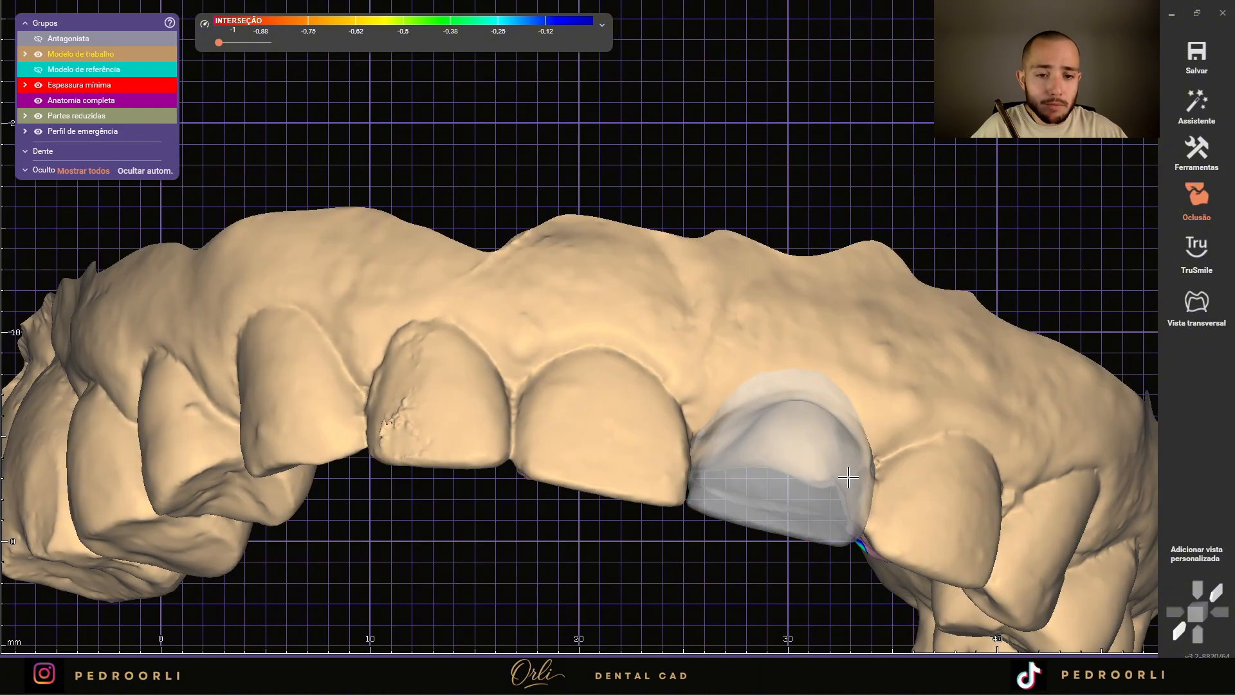
{"action": "scroll", "coordinate": [848, 478], "scroll_direction": "up", "scroll_amount": 5, "text": "ctrl"}
{"action": "scroll", "coordinate": [836, 444], "scroll_direction": "down", "scroll_amount": 4}
{"action": "right_click_drag", "start_coordinate": [835, 432], "coordinate": [835, 437]}
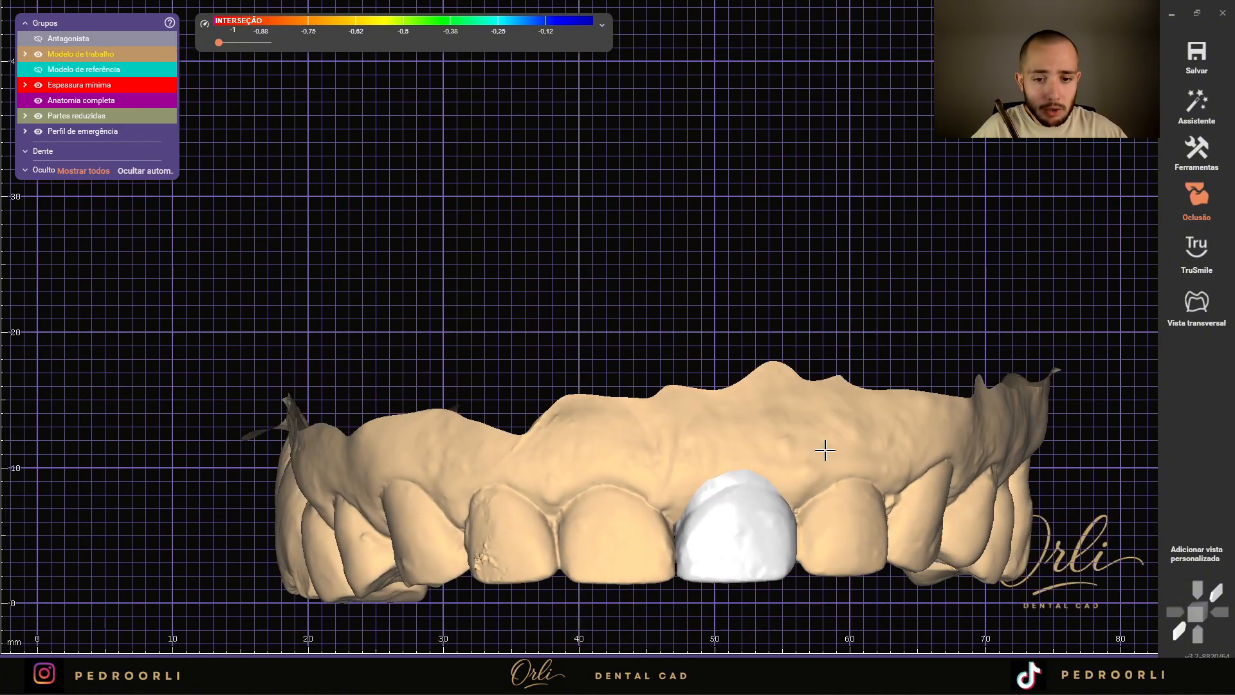
{"action": "left_click", "coordinate": [758, 535]}
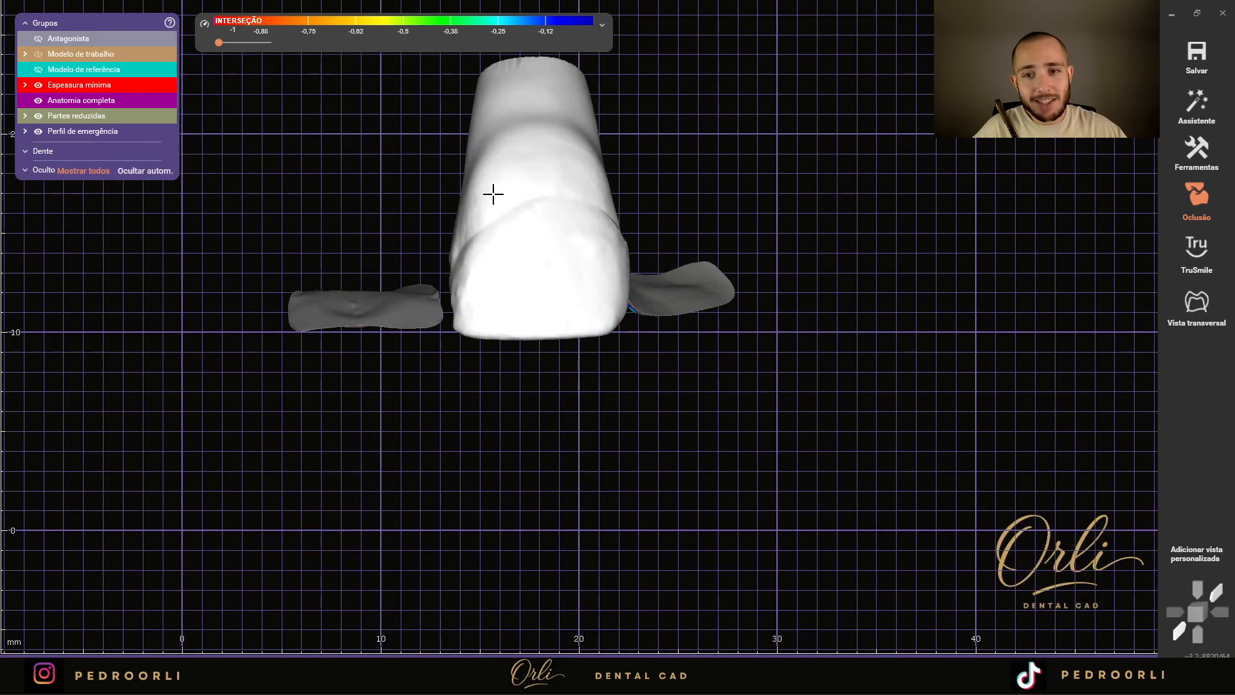
- Open freeform modelling for tooth 21 and adapt its basal surface to the gingiva with a 0 mm distance
{"action": "left_click", "coordinate": [554, 223]}
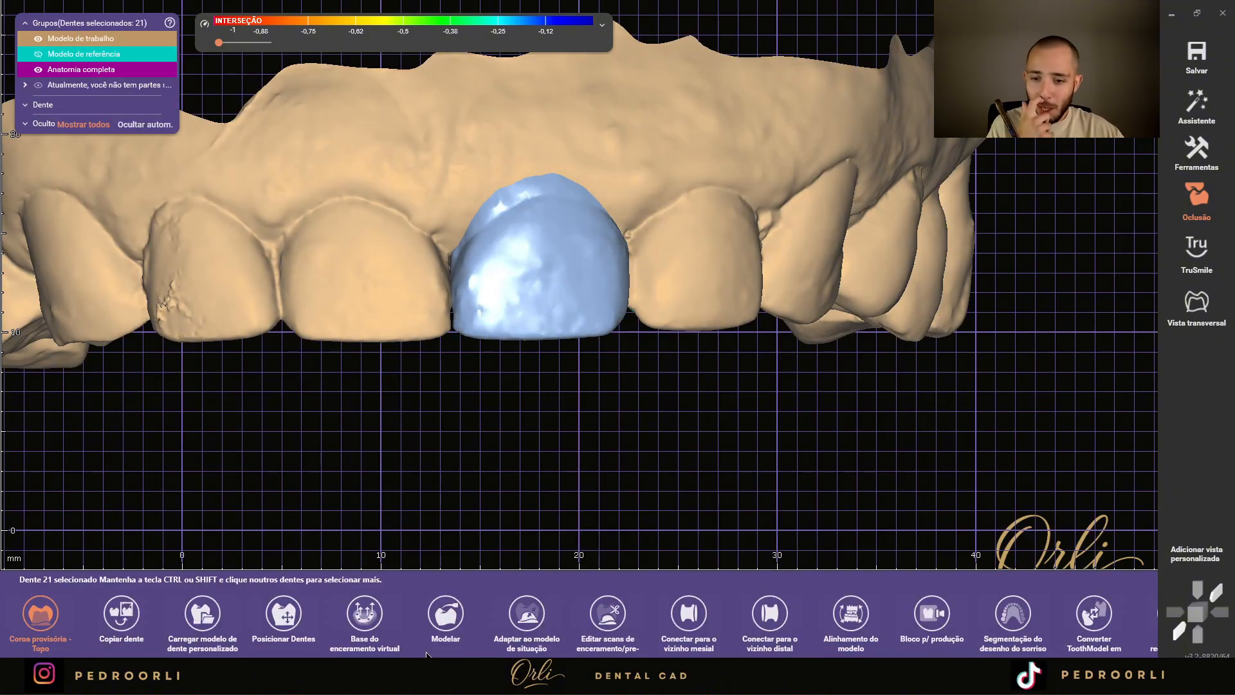
{"action": "middle_click_drag", "start_coordinate": [567, 468], "coordinate": [588, 532]}
{"action": "key", "text": "Tab"}
{"action": "scroll", "coordinate": [539, 273], "scroll_direction": "up", "scroll_amount": 4}
{"action": "left_click", "coordinate": [108, 459]}
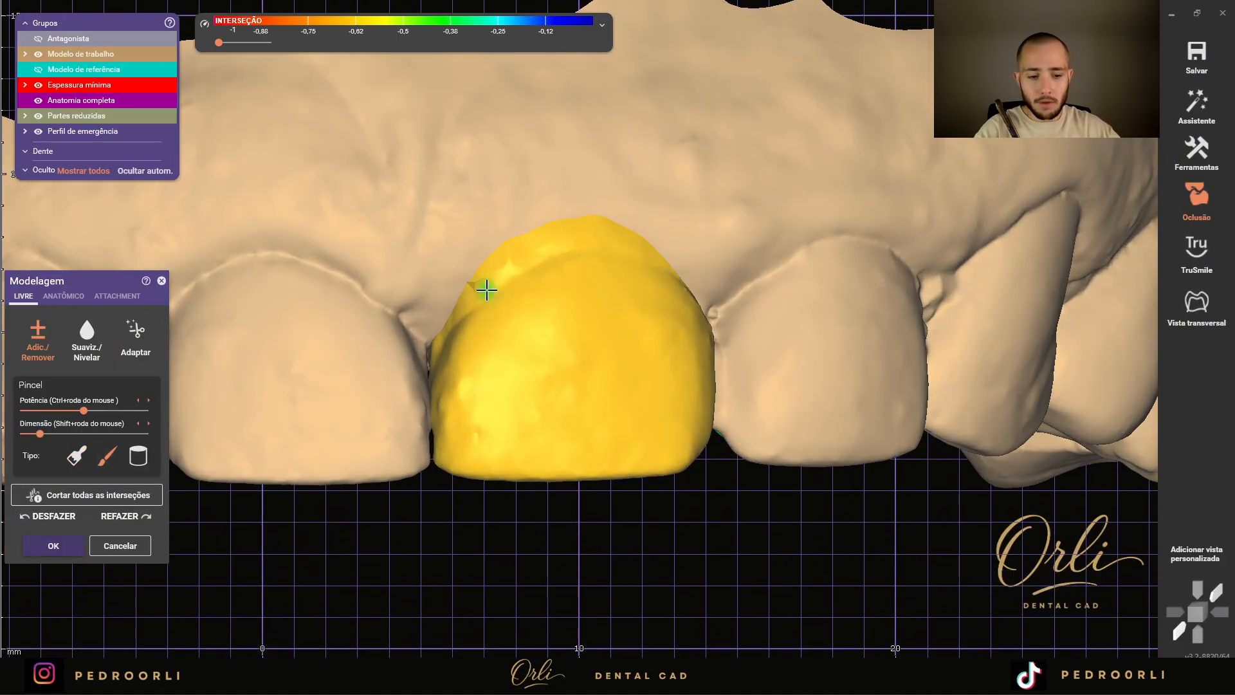
{"action": "scroll", "coordinate": [486, 290], "scroll_direction": "up", "scroll_amount": 2}
{"action": "scroll", "coordinate": [441, 284], "scroll_direction": "up", "scroll_amount": 2}
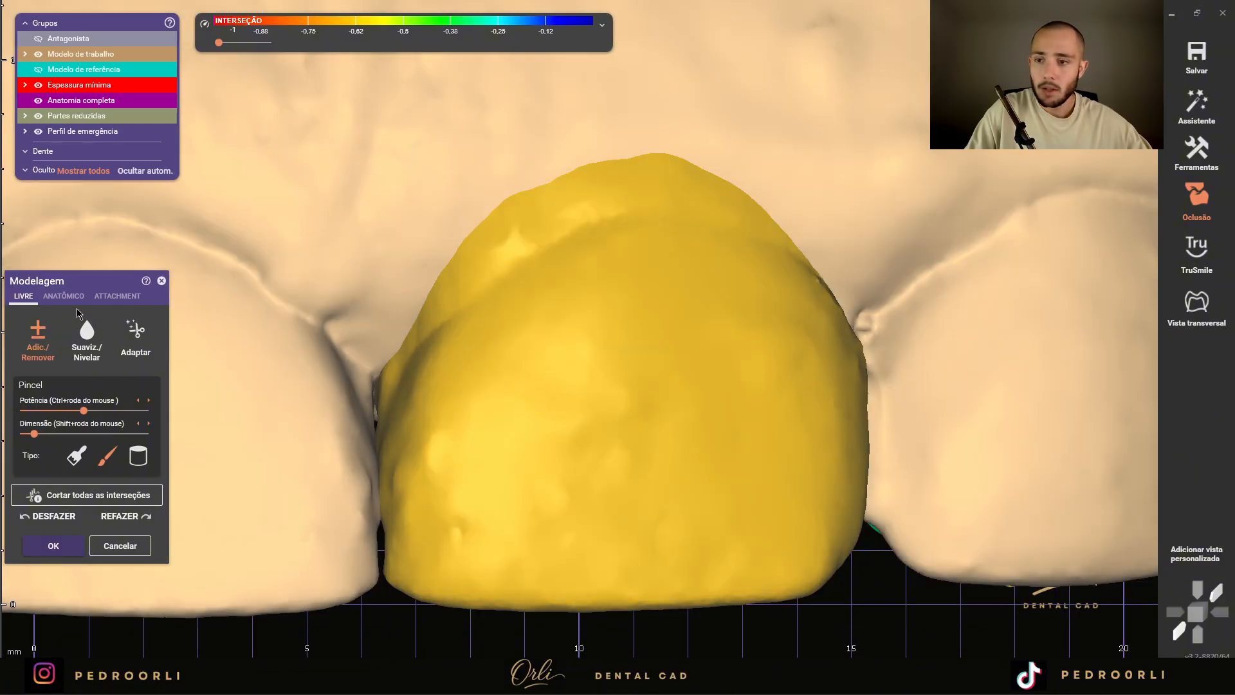
{"action": "left_click", "coordinate": [136, 335]}
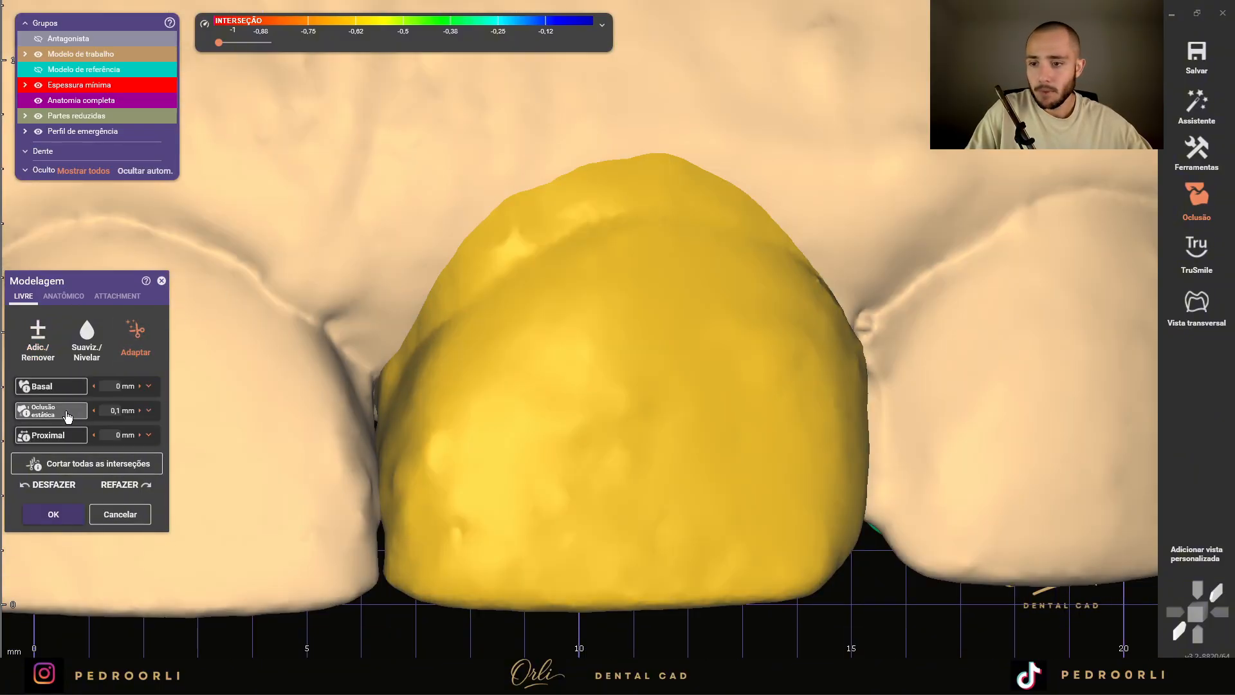
{"action": "left_click", "coordinate": [64, 388]}
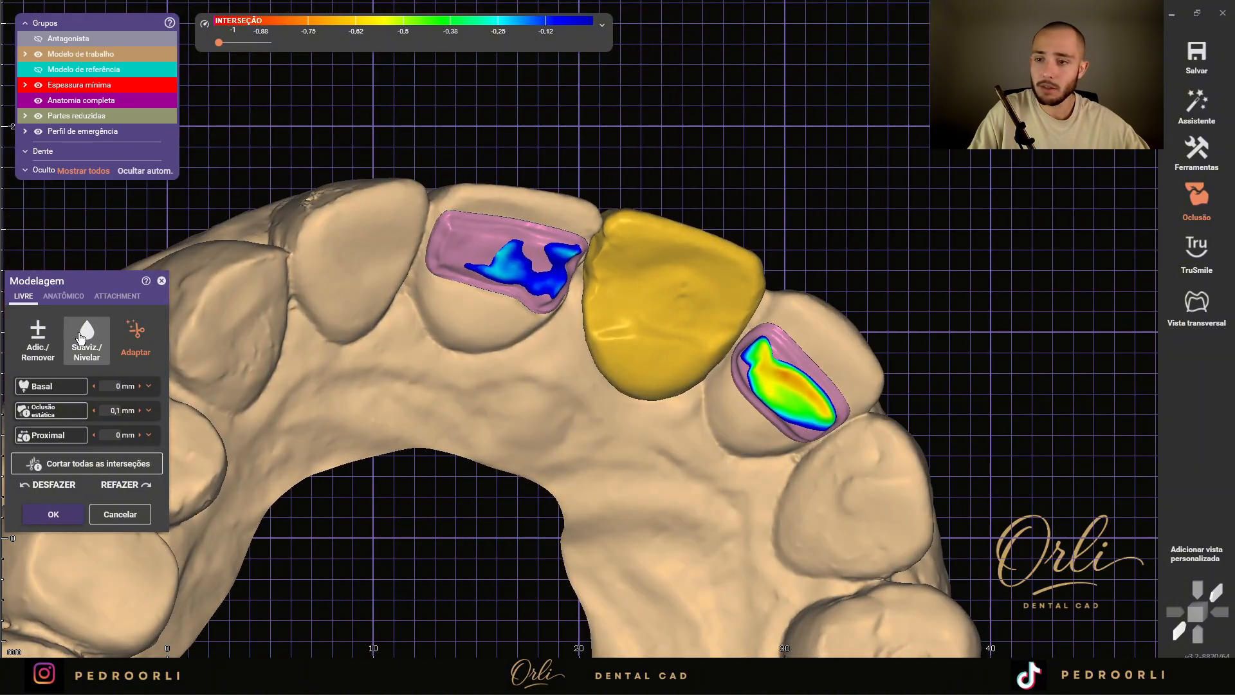
- Smooth the palatal surface and proximal edges of tooth 21 with an enlarged brush
{"action": "left_click", "coordinate": [87, 337]}
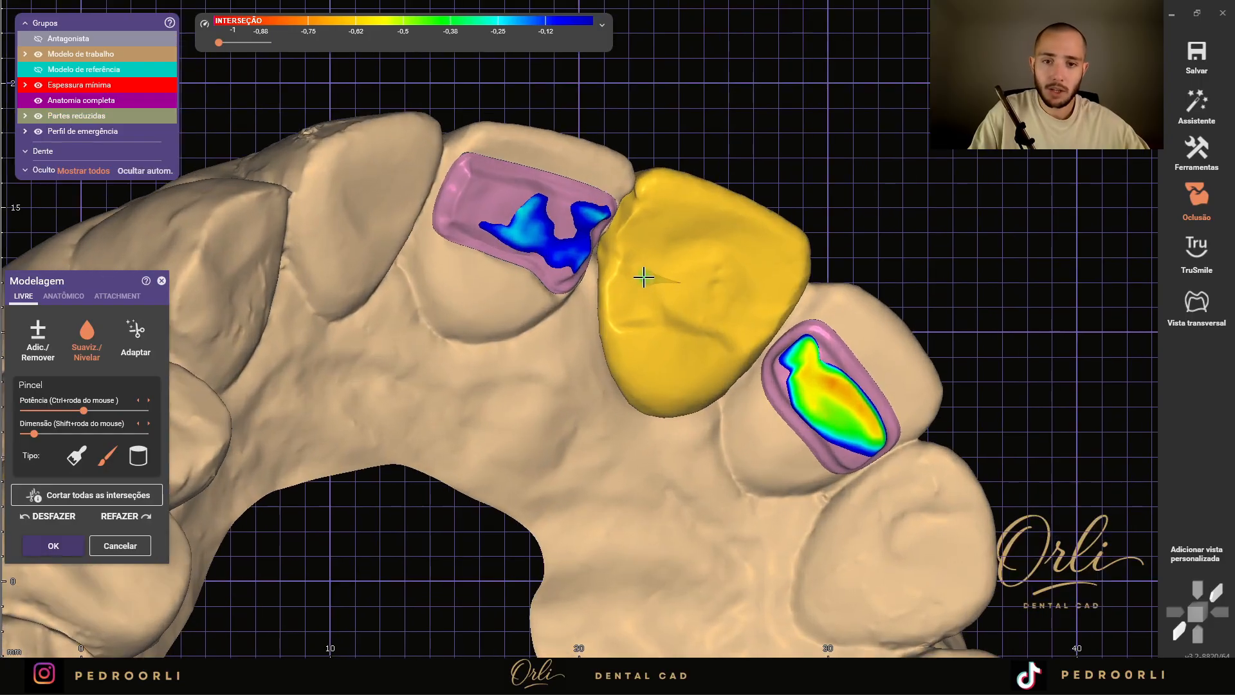
{"action": "scroll", "coordinate": [663, 260], "scroll_direction": "up", "scroll_amount": 7}
{"action": "scroll", "coordinate": [638, 271], "scroll_direction": "up", "scroll_amount": 5, "text": "shift"}
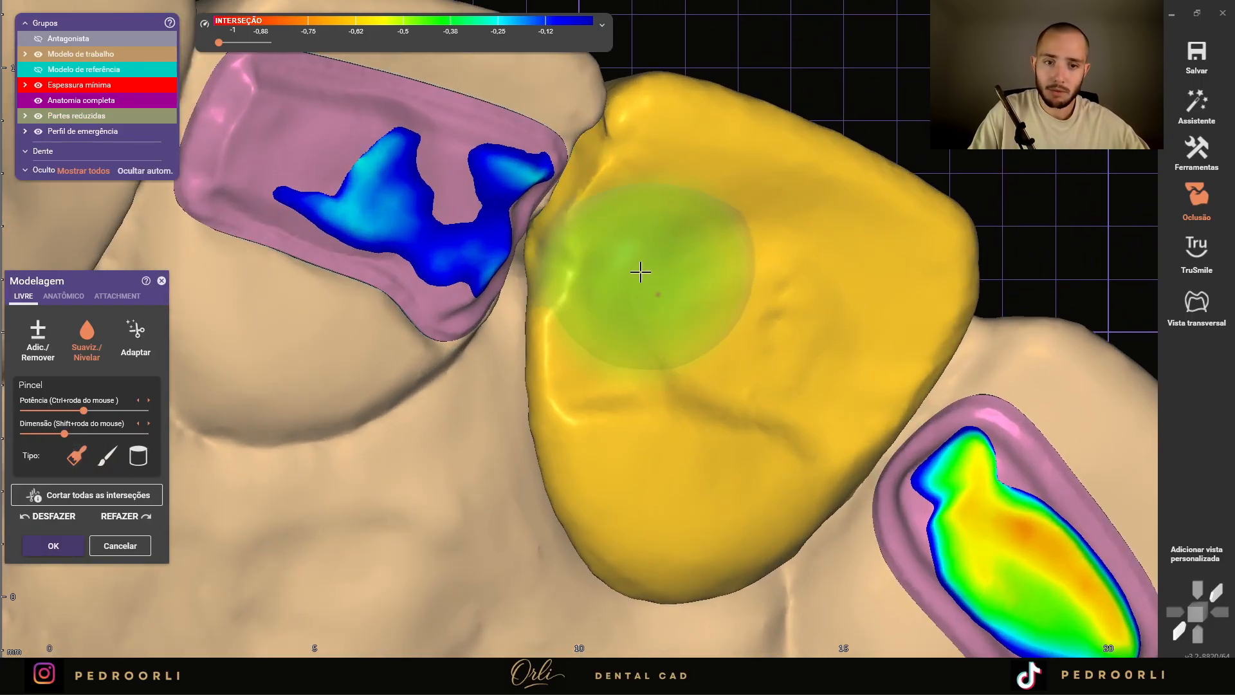
{"action": "right_click_drag", "start_coordinate": [639, 272], "coordinate": [629, 265]}
{"action": "middle_click_drag", "start_coordinate": [566, 189], "coordinate": [611, 264]}
{"action": "key", "text": "1"}
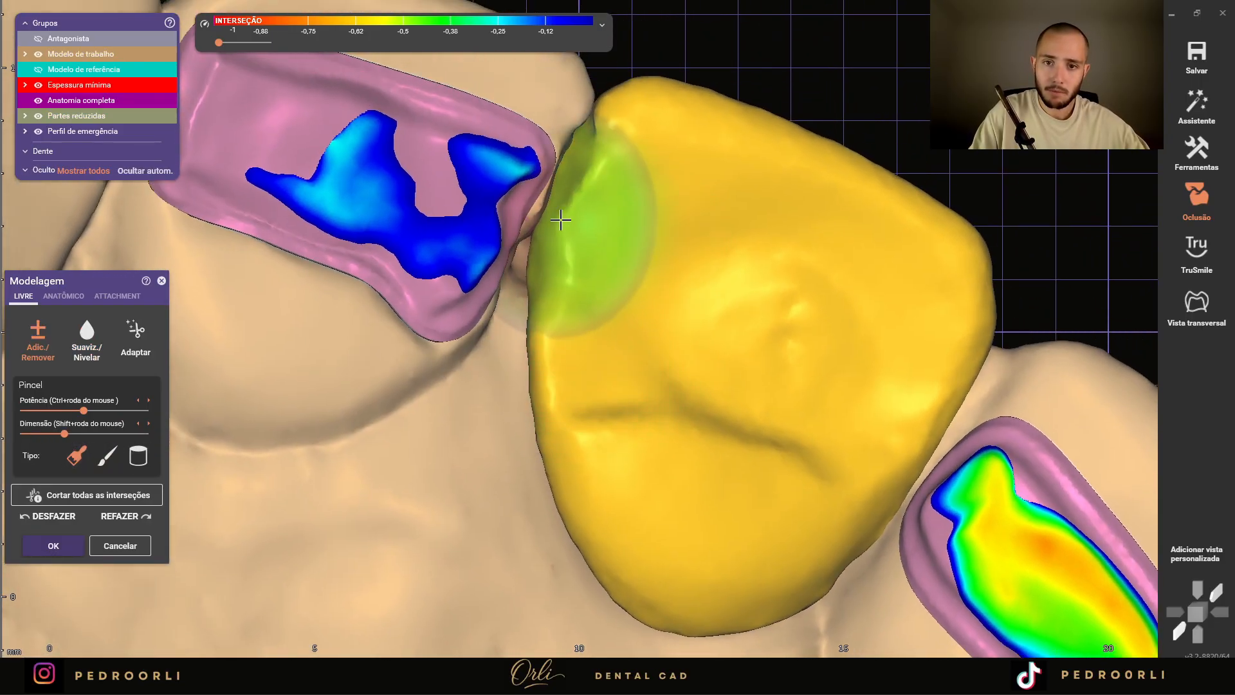
{"action": "mouse_move", "coordinate": [564, 198]}
{"action": "left_mouse_down"}
{"action": "mouse_move", "coordinate": [571, 311]}
{"action": "mouse_move", "coordinate": [649, 416]}
{"action": "mouse_move", "coordinate": [794, 367]}
{"action": "mouse_move", "coordinate": [793, 460]}
{"action": "mouse_move", "coordinate": [637, 577]}
{"action": "mouse_move", "coordinate": [821, 524]}
{"action": "left_mouse_up"}
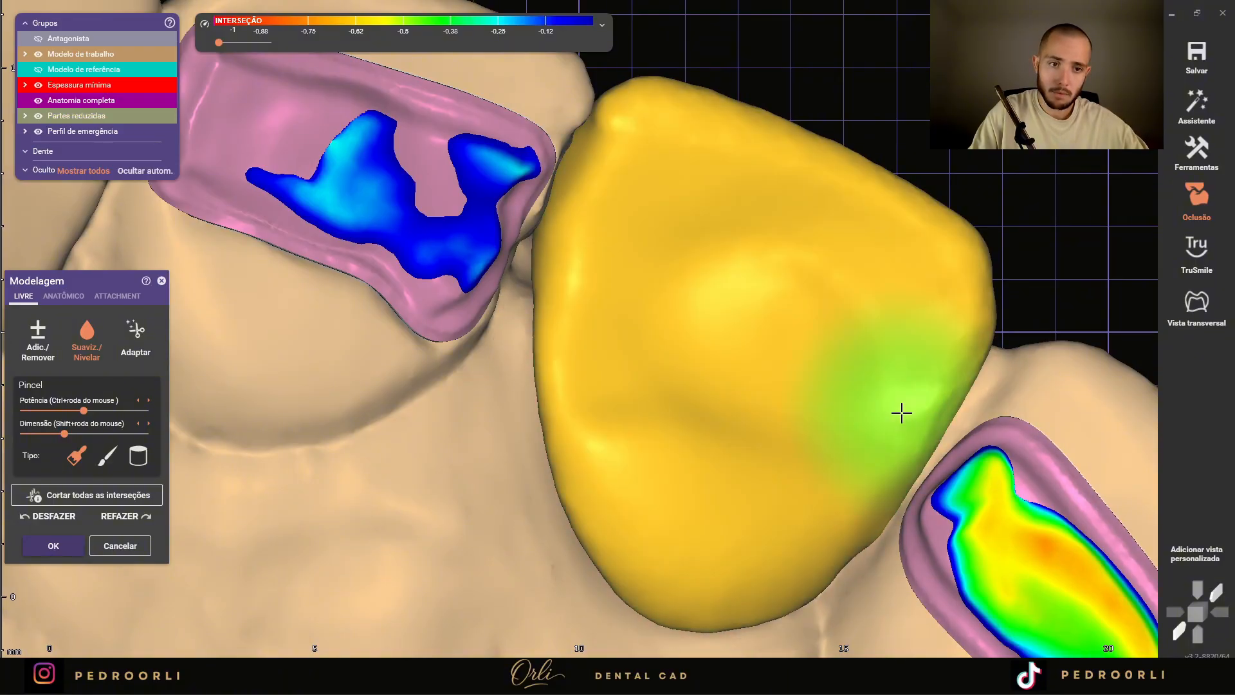
- Hide the full anatomy to examine the gap between teeth 11 and 22, and accept the tooth 21 modelling
{"action": "scroll", "coordinate": [905, 412], "scroll_direction": "down", "scroll_amount": 2}
{"action": "scroll", "coordinate": [905, 412], "scroll_direction": "down", "scroll_amount": 1}
{"action": "right_click_drag", "start_coordinate": [905, 412], "coordinate": [932, 377]}
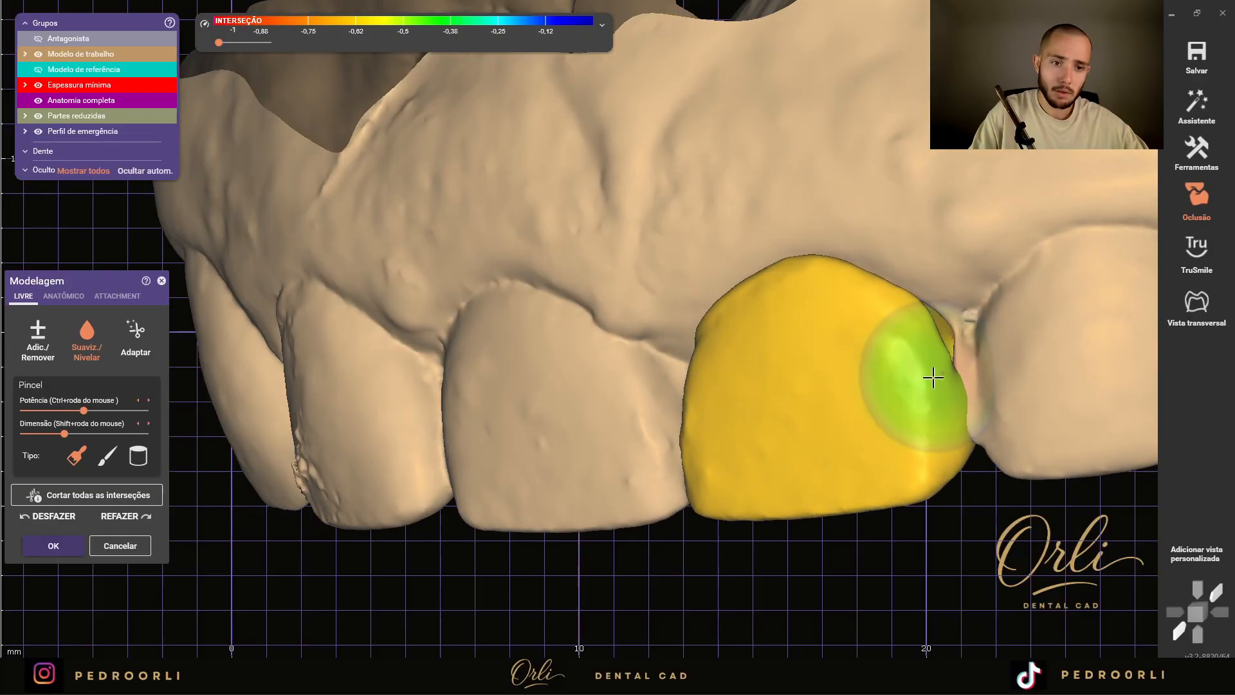
{"action": "scroll", "coordinate": [938, 361], "scroll_direction": "up", "scroll_amount": 3}
{"action": "mouse_move", "coordinate": [733, 253]}
{"action": "right_mouse_down"}
{"action": "mouse_move", "coordinate": [778, 273]}
{"action": "mouse_move", "coordinate": [559, 292]}
{"action": "right_mouse_up"}
{"action": "middle_click", "coordinate": [713, 353], "text": "ctrl"}
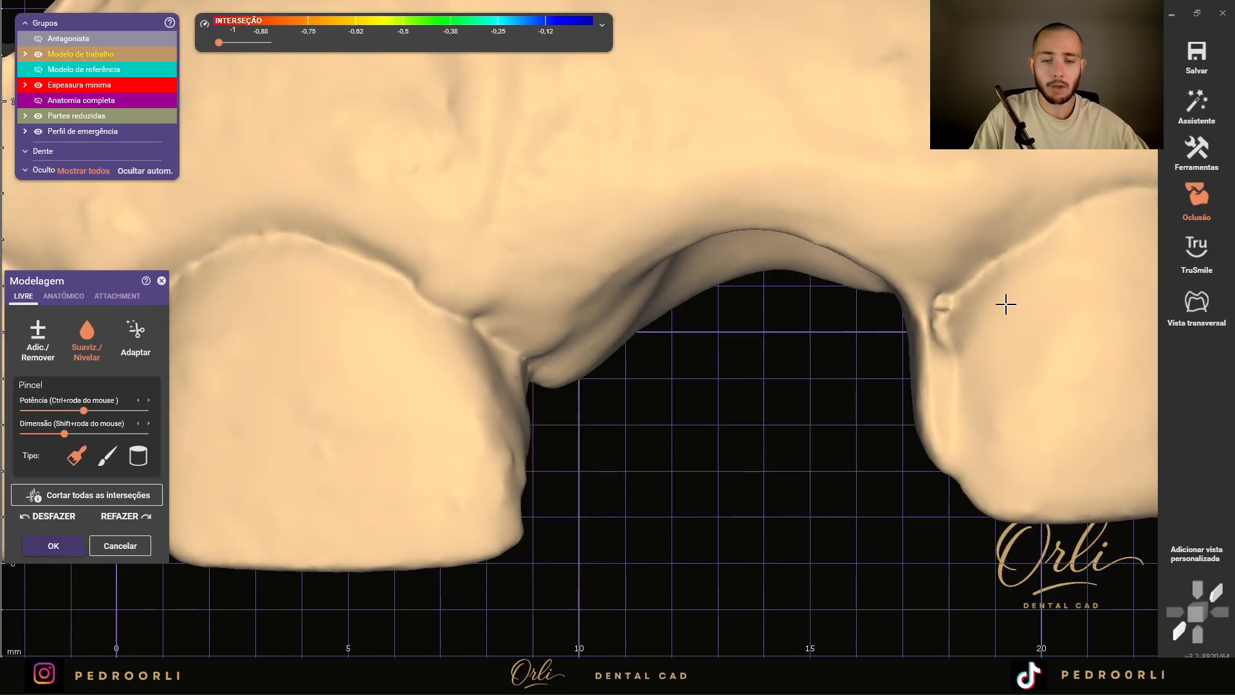
{"action": "scroll", "coordinate": [949, 309], "scroll_direction": "up", "scroll_amount": 3}
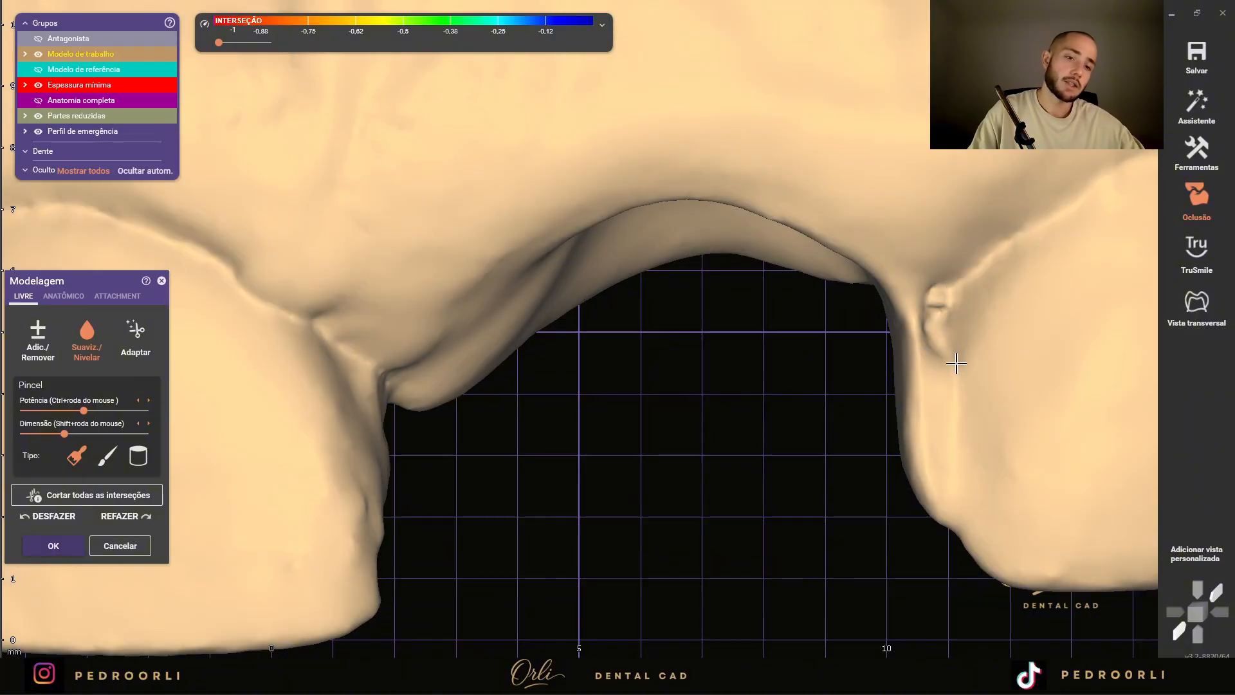
{"action": "left_click", "coordinate": [52, 547]}
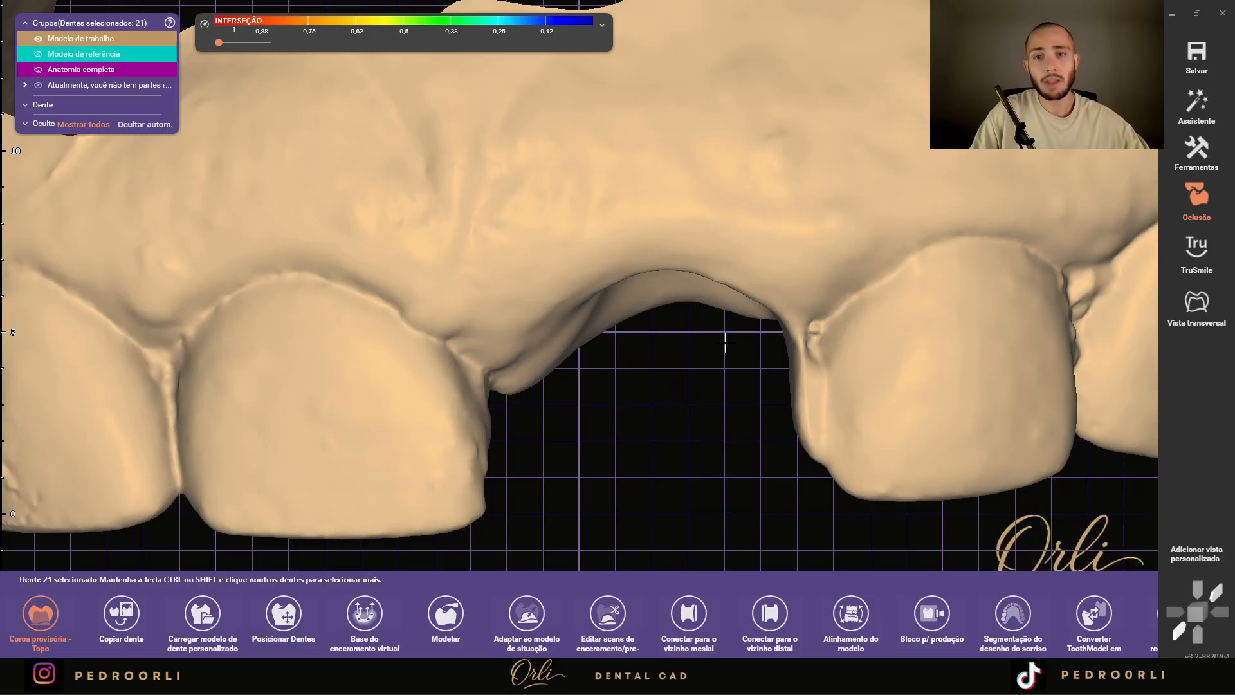
{"action": "right_click", "coordinate": [717, 327]}
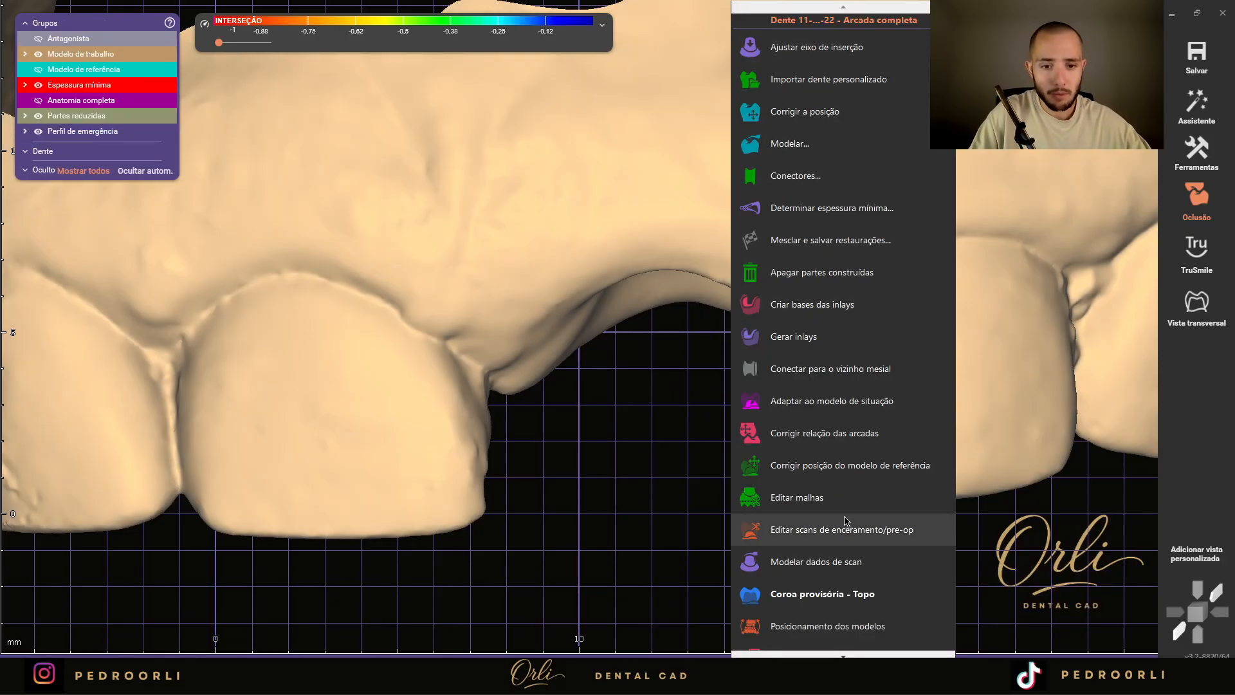
{"action": "left_click", "coordinate": [829, 529]}
{"action": "scroll", "coordinate": [753, 381], "scroll_direction": "up", "scroll_amount": 3}
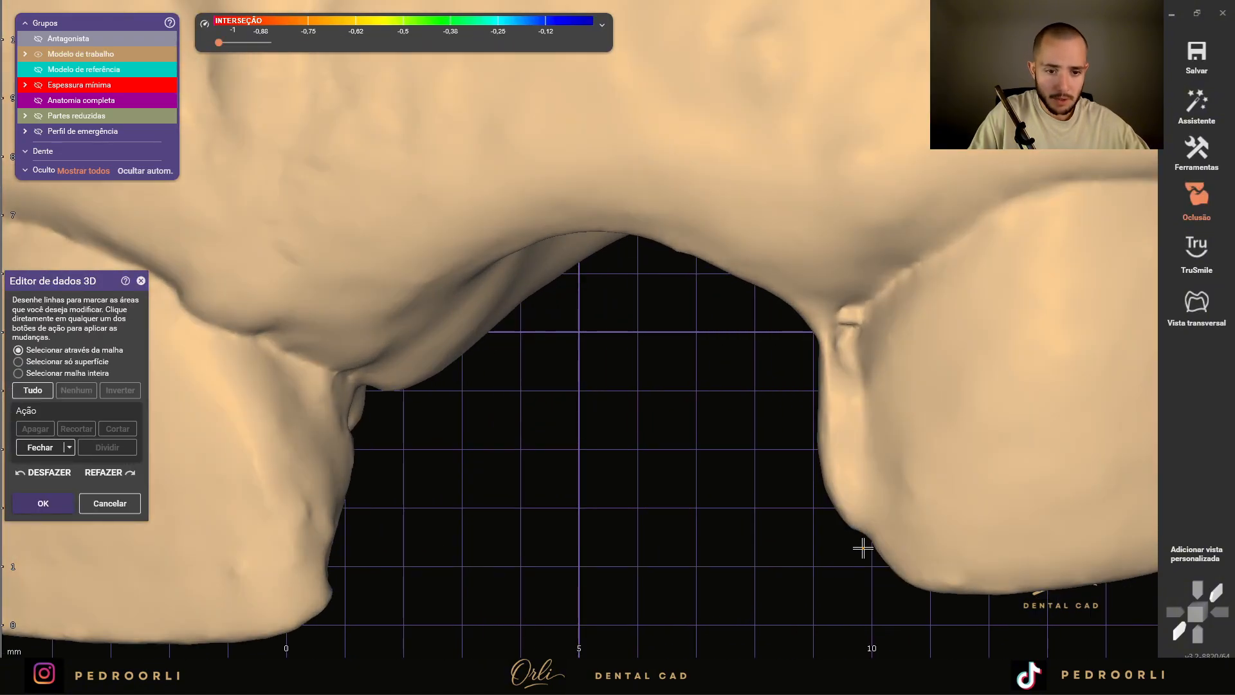
{"action": "left_click", "coordinate": [870, 548]}
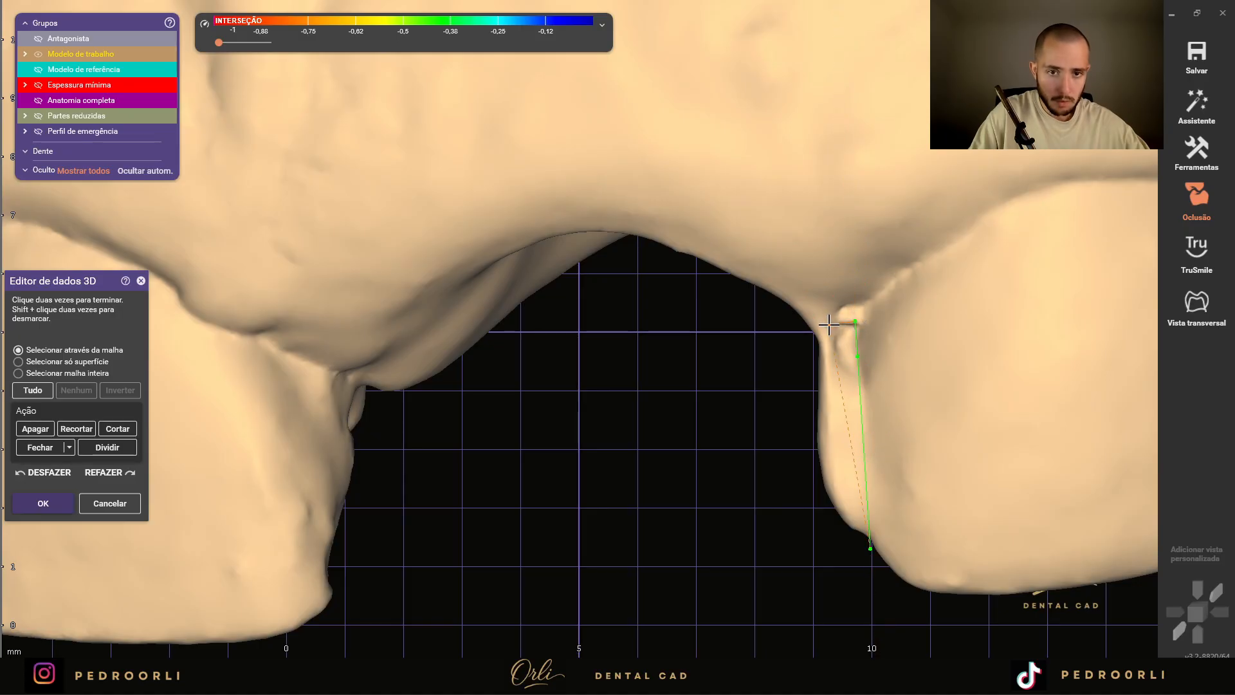
{"action": "left_click_drag", "start_coordinate": [809, 323], "coordinate": [819, 497]}
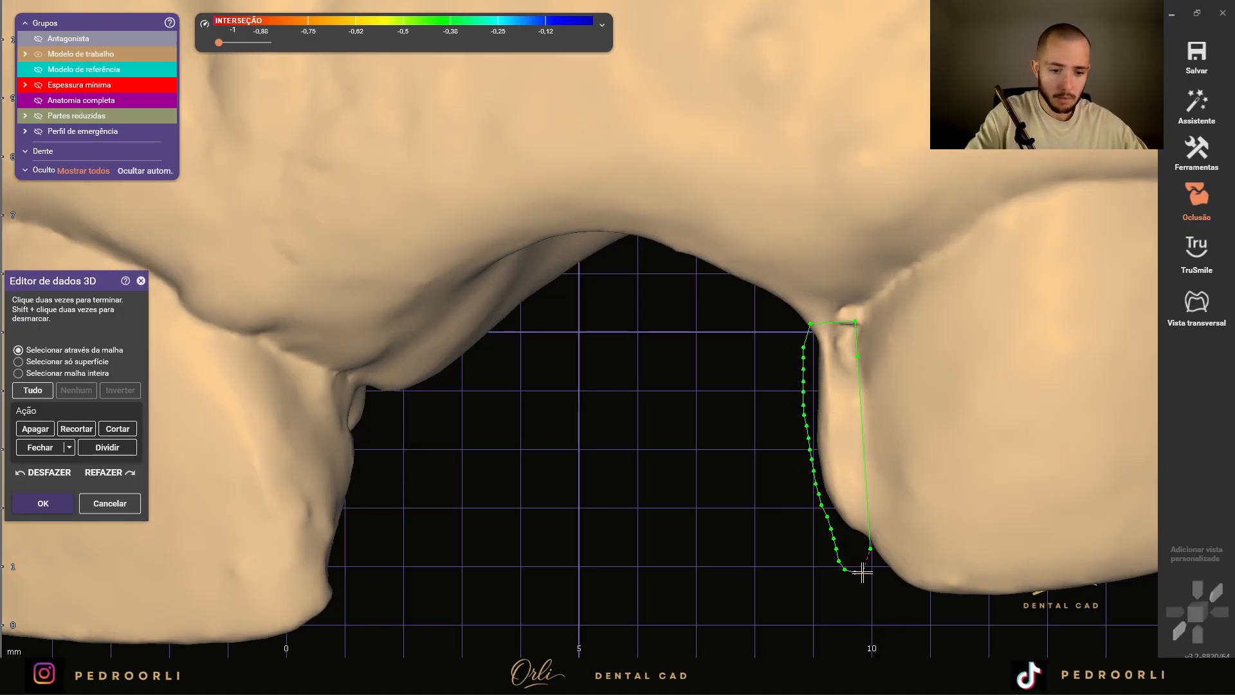
{"action": "key", "text": "Delete"}
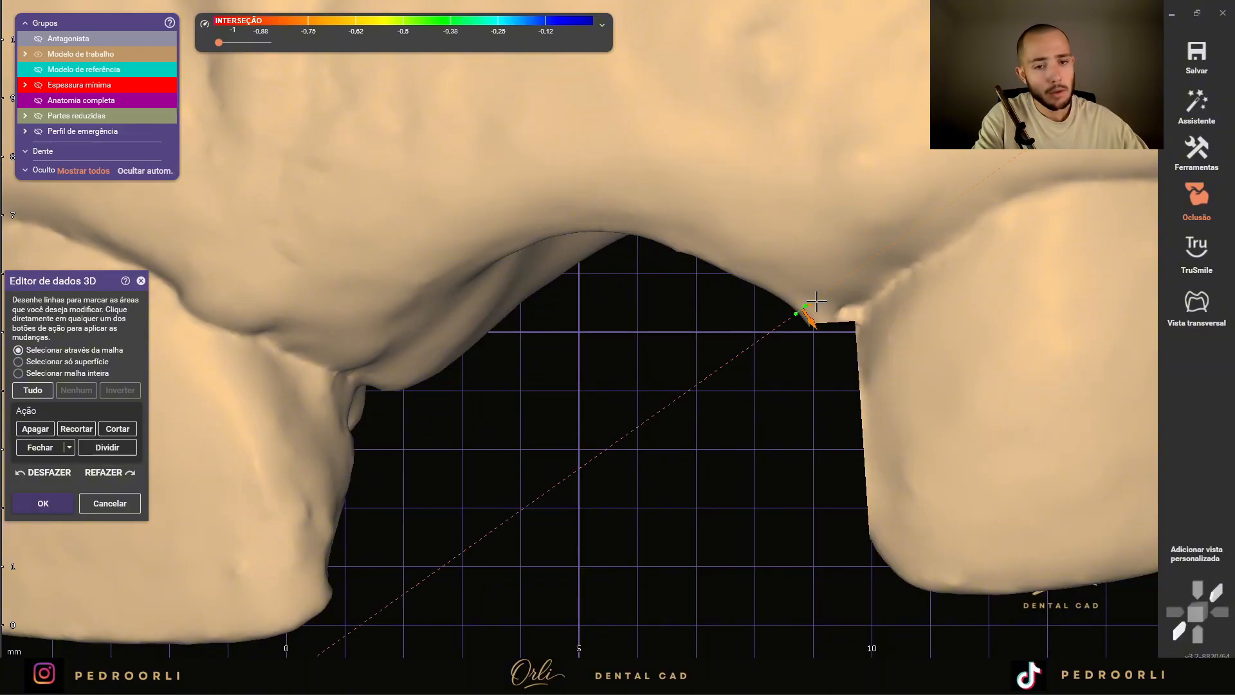
{"action": "double_click", "coordinate": [819, 559]}
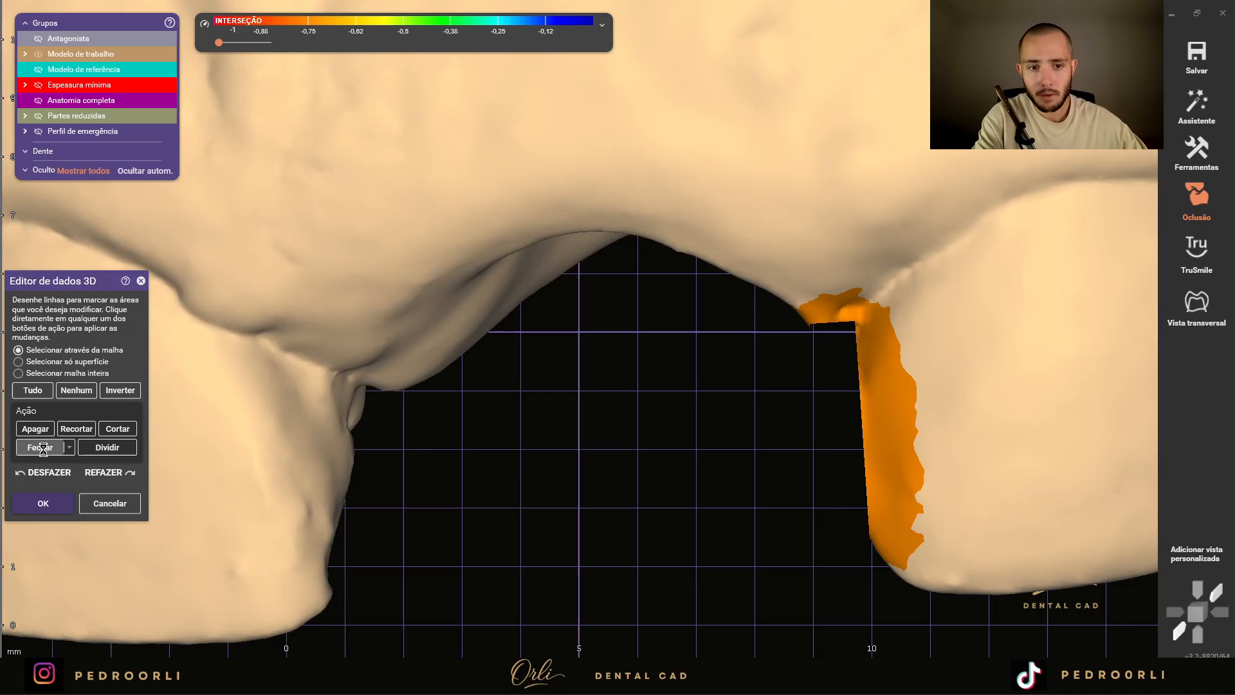
{"action": "left_click", "coordinate": [43, 448]}
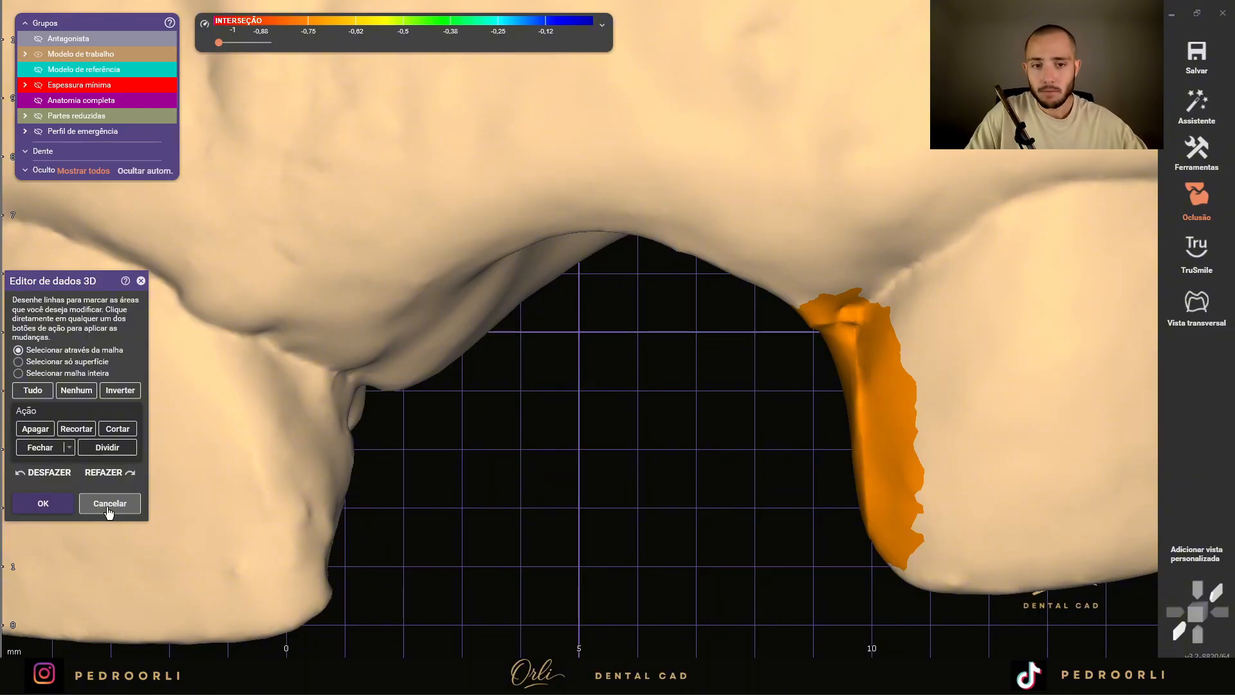
{"action": "left_click", "coordinate": [110, 503]}
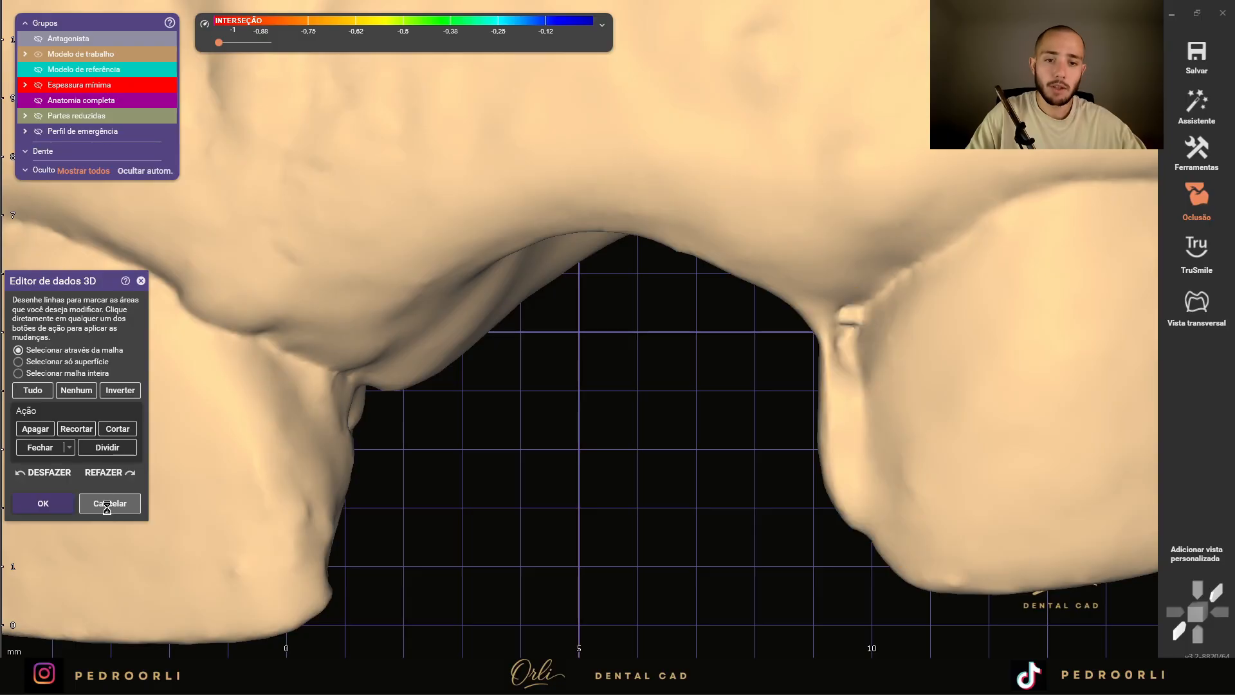
- Open scan data modelling for the upper jaw and remove the excess on the mesial side of tooth 22 with a small fine brush
{"action": "left_click", "coordinate": [845, 312]}
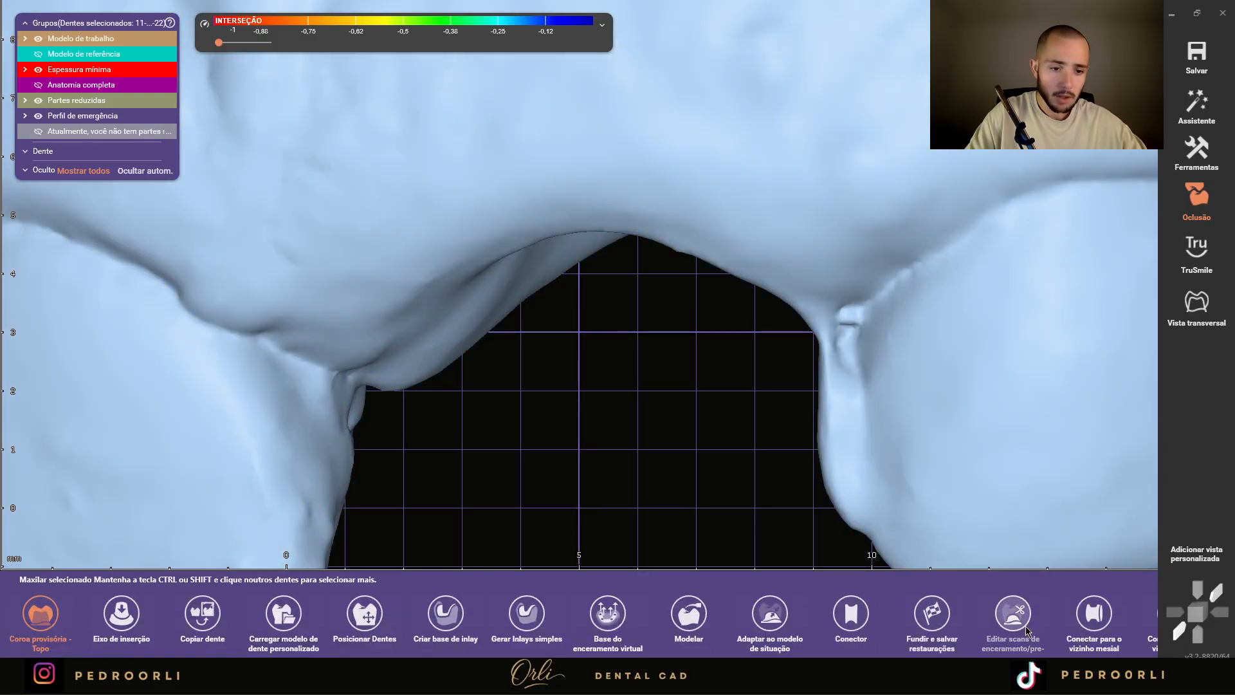
{"action": "scroll", "coordinate": [1029, 619], "scroll_direction": "down", "scroll_amount": 5}
{"action": "left_click", "coordinate": [1010, 614]}
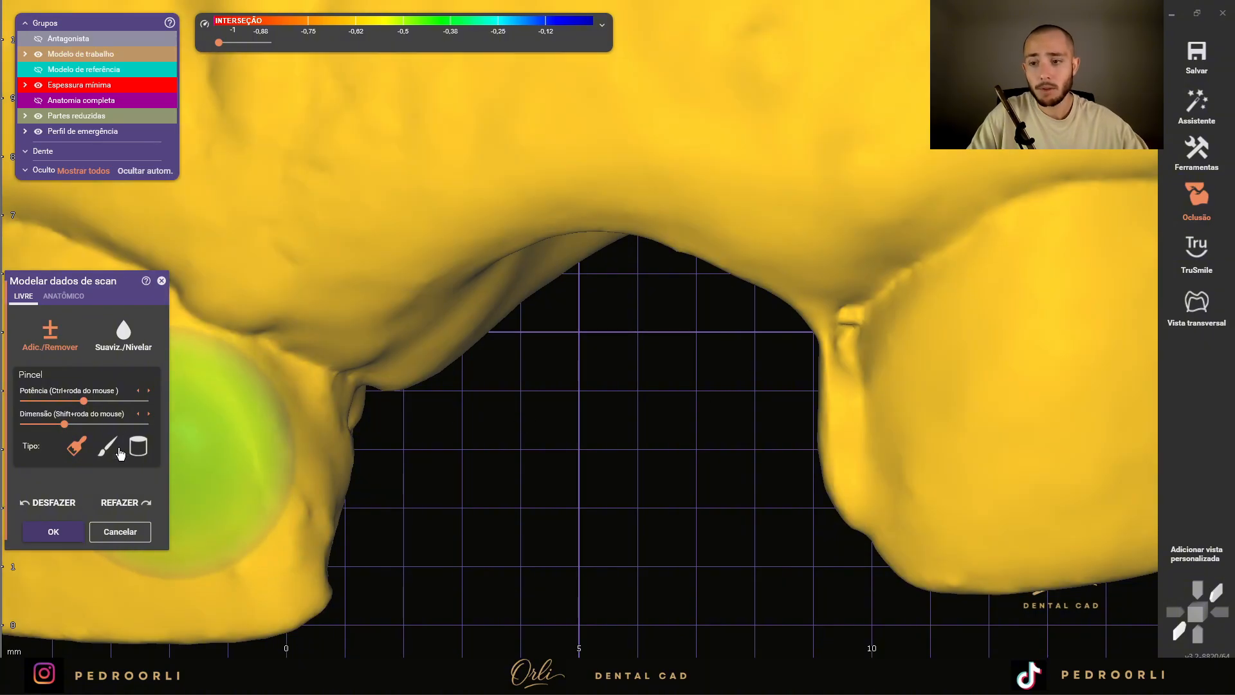
{"action": "left_click", "coordinate": [114, 449]}
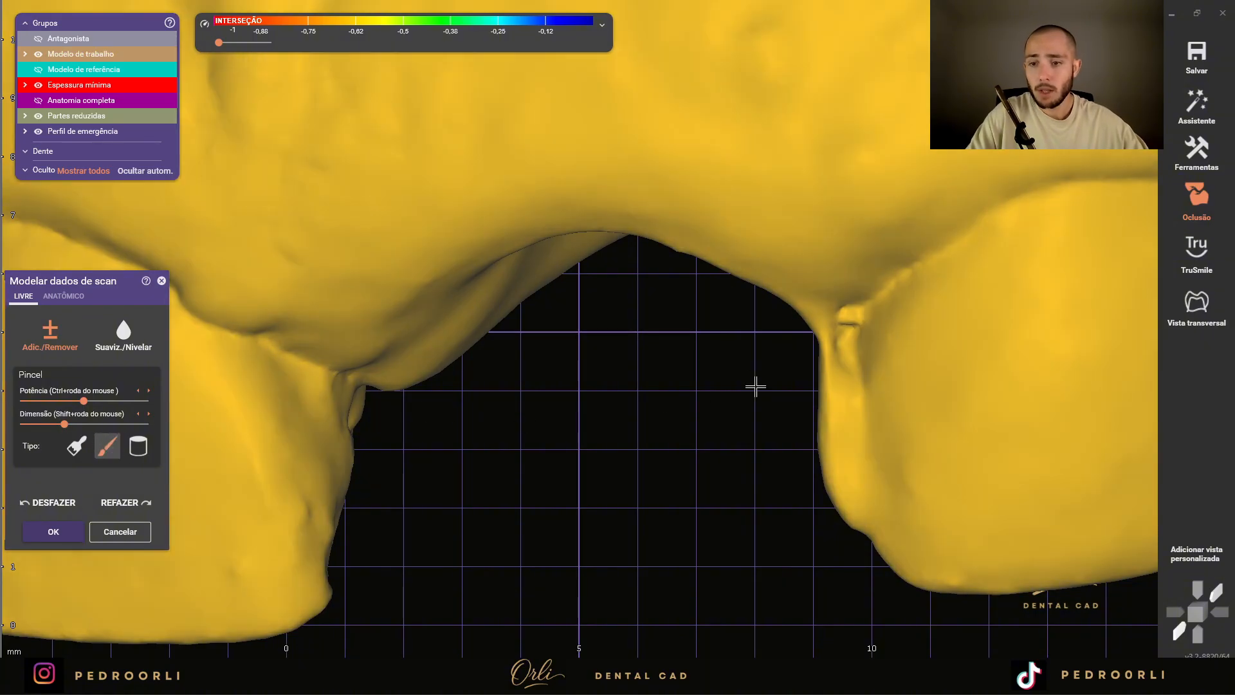
{"action": "scroll", "coordinate": [856, 356], "scroll_direction": "up", "scroll_amount": 5}
{"action": "scroll", "coordinate": [842, 337], "scroll_direction": "down", "scroll_amount": 5, "text": "shift"}
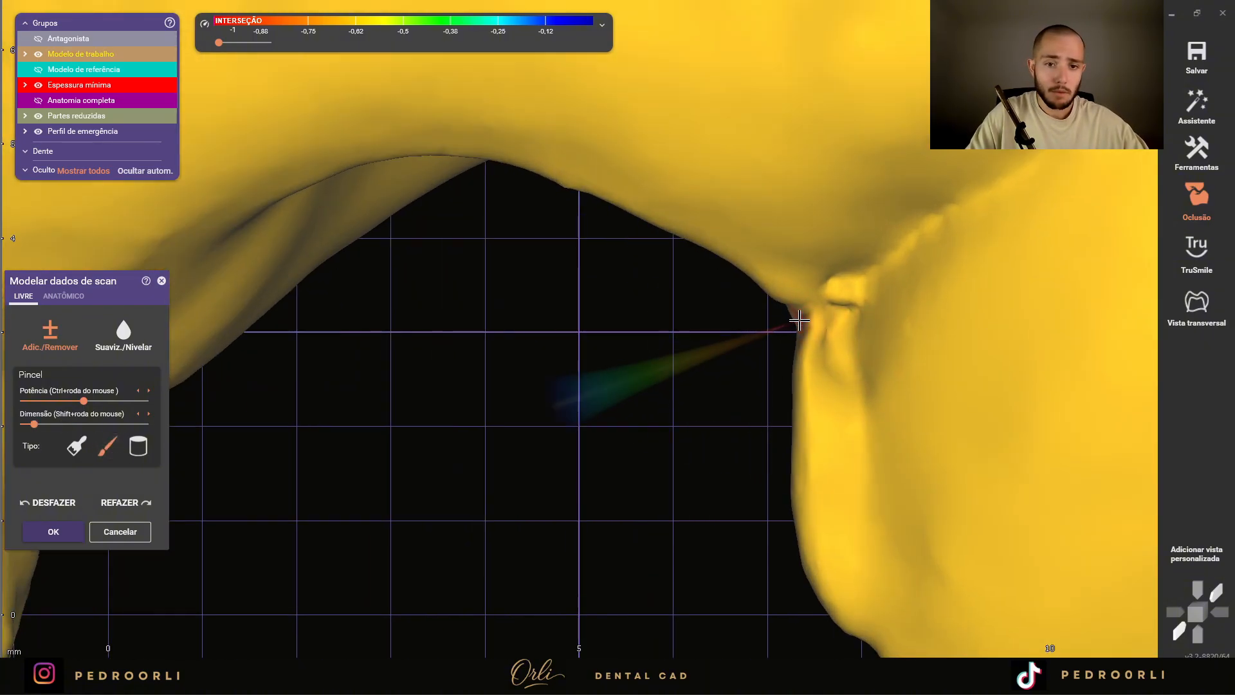
{"action": "mouse_move", "coordinate": [832, 372]}
{"action": "left_mouse_down"}
{"action": "mouse_move", "coordinate": [840, 595]}
{"action": "mouse_move", "coordinate": [817, 342]}
{"action": "mouse_move", "coordinate": [837, 512]}
{"action": "mouse_move", "coordinate": [817, 515]}
{"action": "mouse_move", "coordinate": [813, 394]}
{"action": "mouse_move", "coordinate": [823, 516]}
{"action": "mouse_move", "coordinate": [855, 600]}
{"action": "mouse_move", "coordinate": [796, 292]}
{"action": "left_mouse_up"}
- Smooth the reshaped mesial surface of tooth 22 on the scan with an enlarged brush
{"action": "key", "text": "s"}
{"action": "scroll", "coordinate": [836, 521], "scroll_direction": "up", "scroll_amount": 5, "text": "shift"}
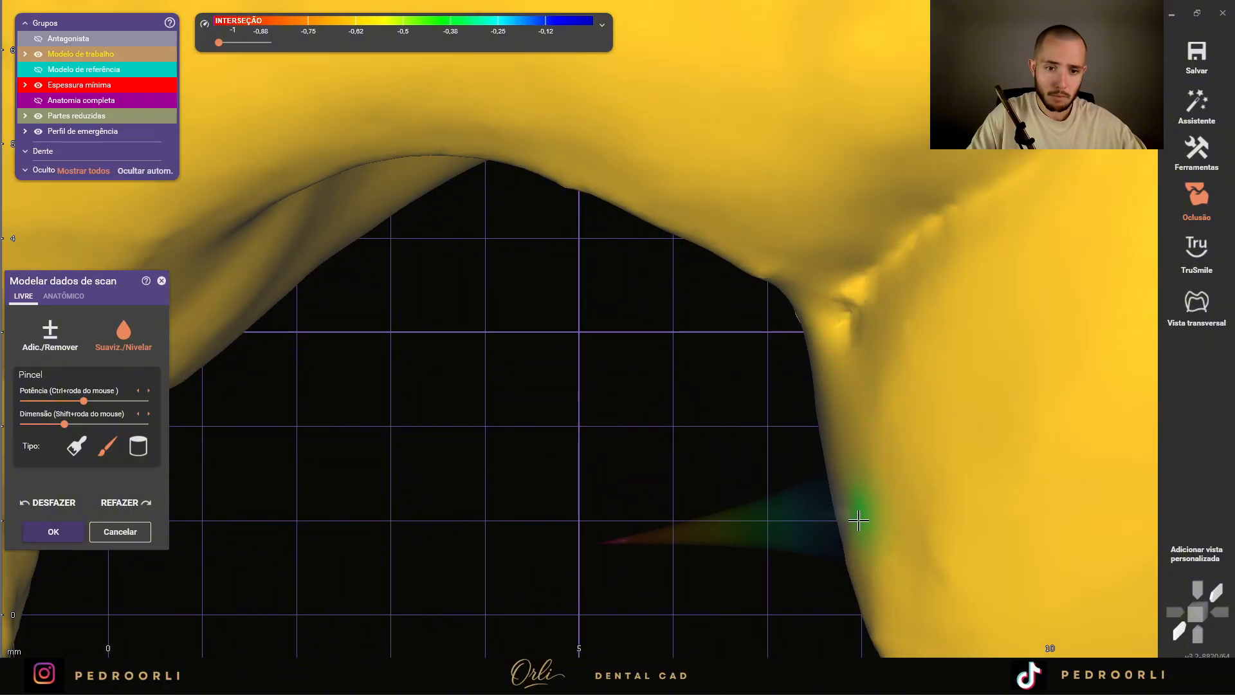
{"action": "scroll", "coordinate": [786, 499], "scroll_direction": "down", "scroll_amount": 3}
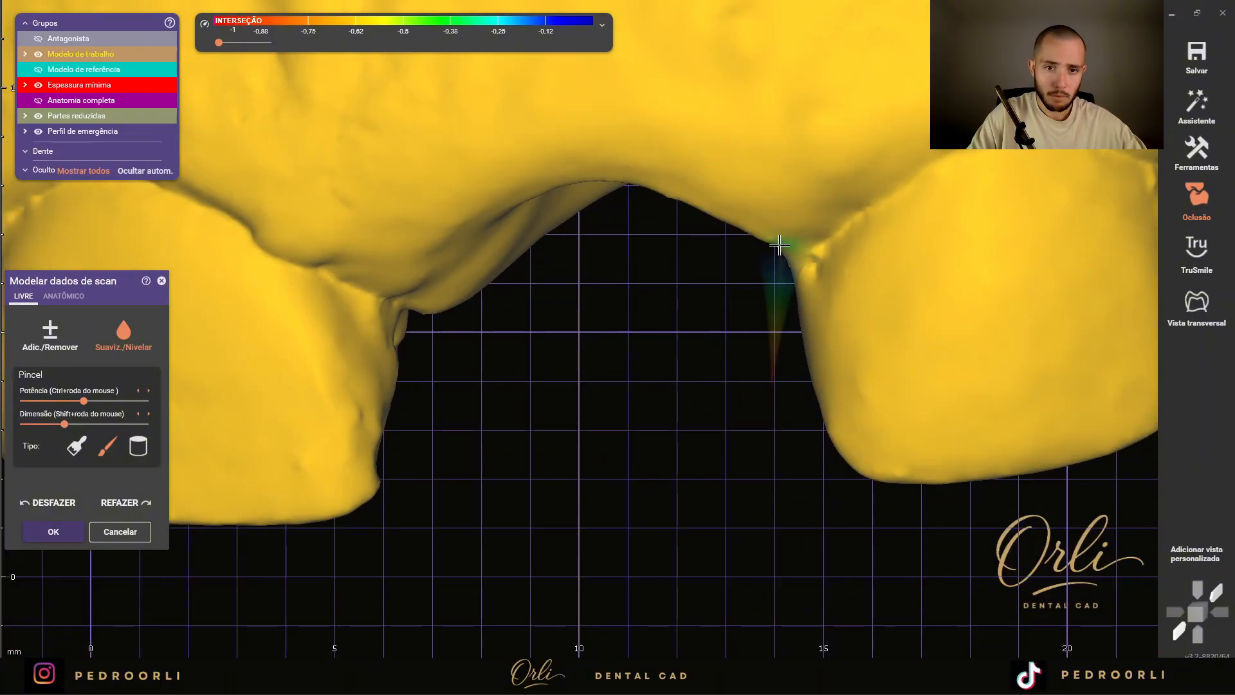
- Examine the mesial surface of tooth 22 and the edentulous gap from the incisal and palatal sides, and accept the scan modelling
{"action": "scroll", "coordinate": [752, 271], "scroll_direction": "down", "scroll_amount": 1}
{"action": "scroll", "coordinate": [752, 271], "scroll_direction": "down", "scroll_amount": 3}
{"action": "right_click_drag", "start_coordinate": [753, 272], "coordinate": [755, 281]}
{"action": "scroll", "coordinate": [766, 284], "scroll_direction": "up", "scroll_amount": 3}
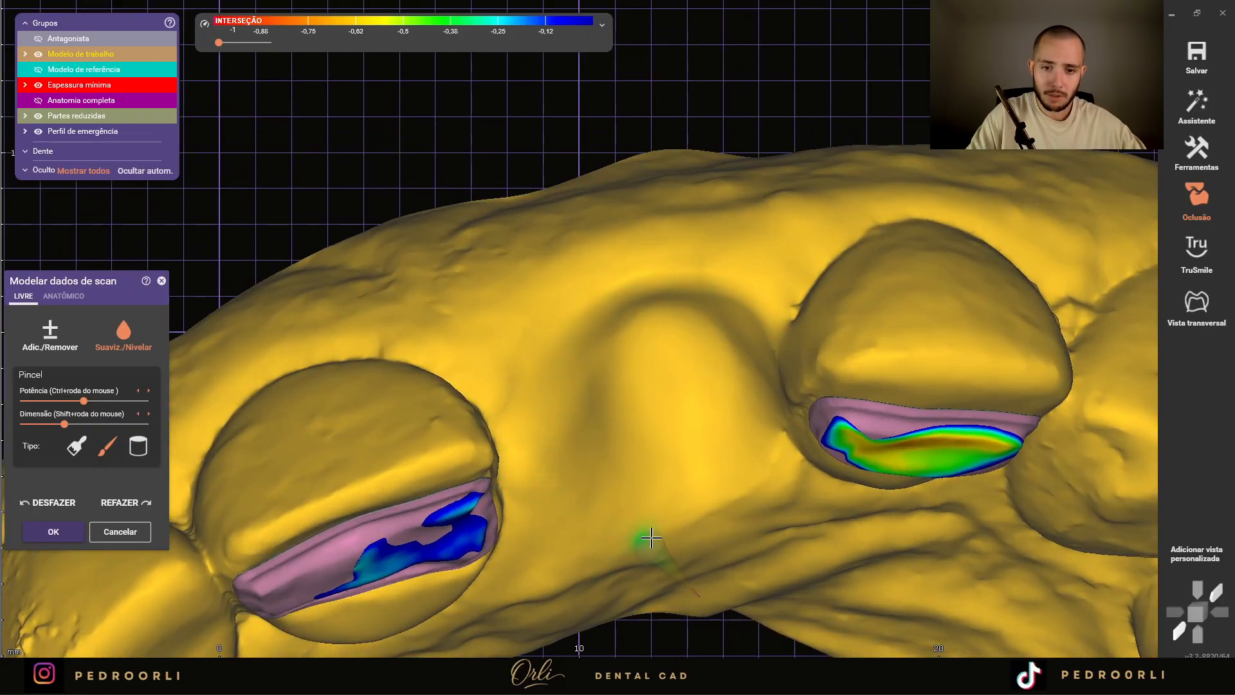
{"action": "right_click_drag", "start_coordinate": [780, 423], "coordinate": [810, 290]}
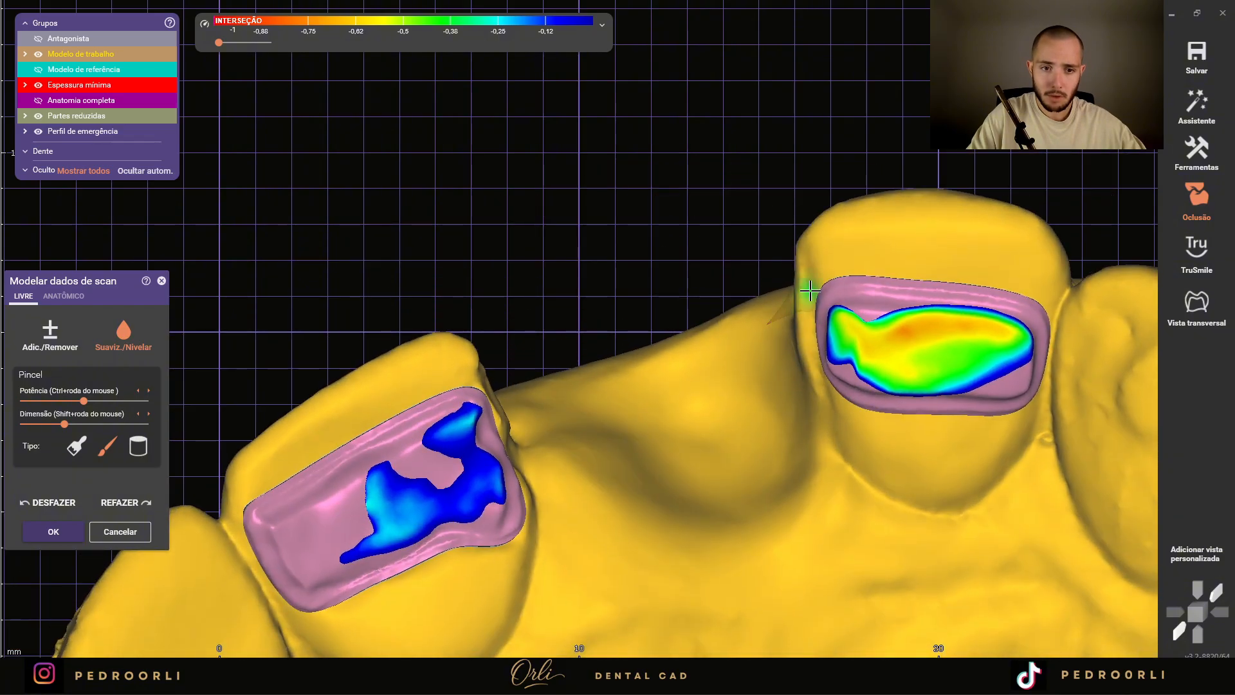
{"action": "mouse_move", "coordinate": [803, 361]}
{"action": "right_mouse_down"}
{"action": "mouse_move", "coordinate": [822, 377]}
{"action": "mouse_move", "coordinate": [821, 353]}
{"action": "right_mouse_up"}
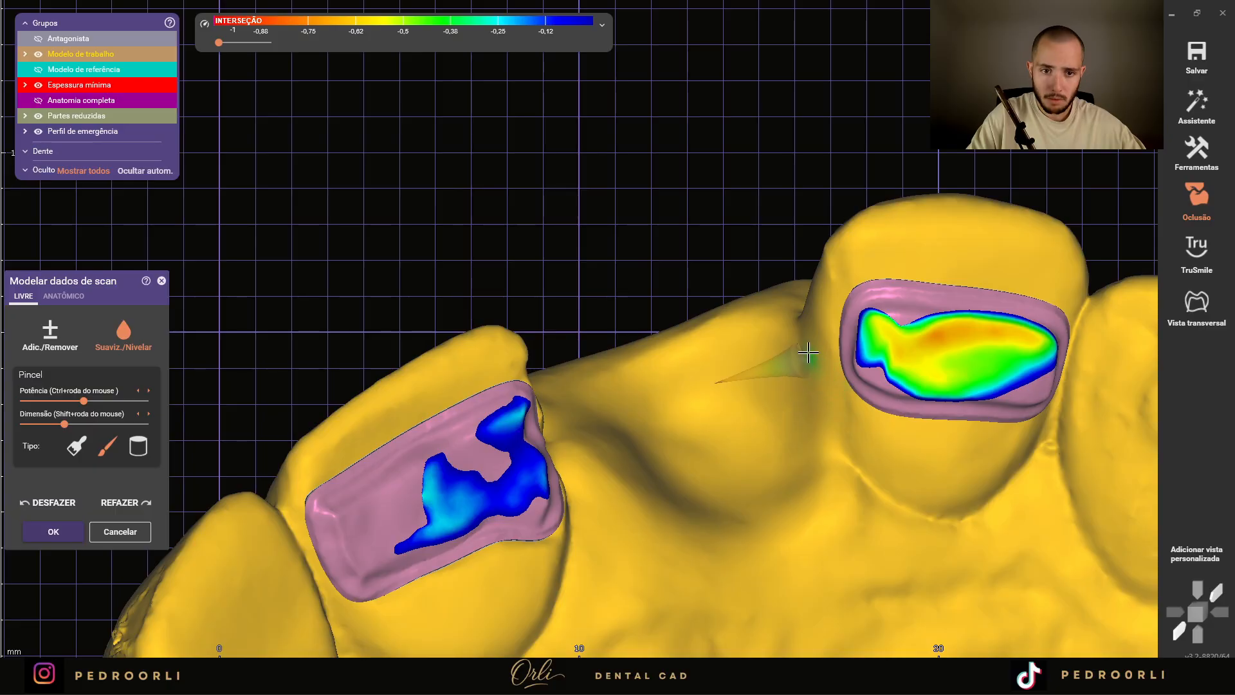
{"action": "scroll", "coordinate": [826, 263], "scroll_direction": "down", "scroll_amount": 3}
{"action": "right_click_drag", "start_coordinate": [825, 263], "coordinate": [775, 331]}
{"action": "scroll", "coordinate": [636, 332], "scroll_direction": "up", "scroll_amount": 3}
{"action": "scroll", "coordinate": [637, 332], "scroll_direction": "up", "scroll_amount": 2}
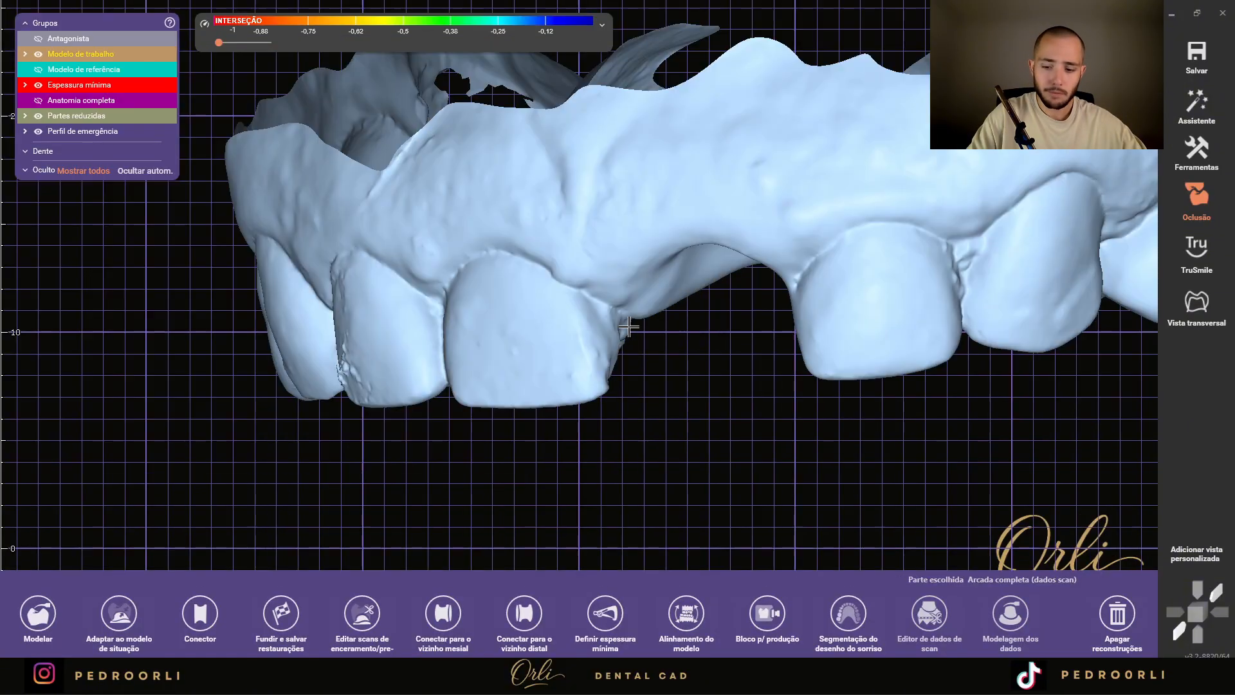
- Show the full anatomy and open freeform modelling for tooth 21 from the labial side
{"action": "right_click_drag", "start_coordinate": [735, 351], "coordinate": [720, 341]}
{"action": "left_click", "coordinate": [720, 341]}
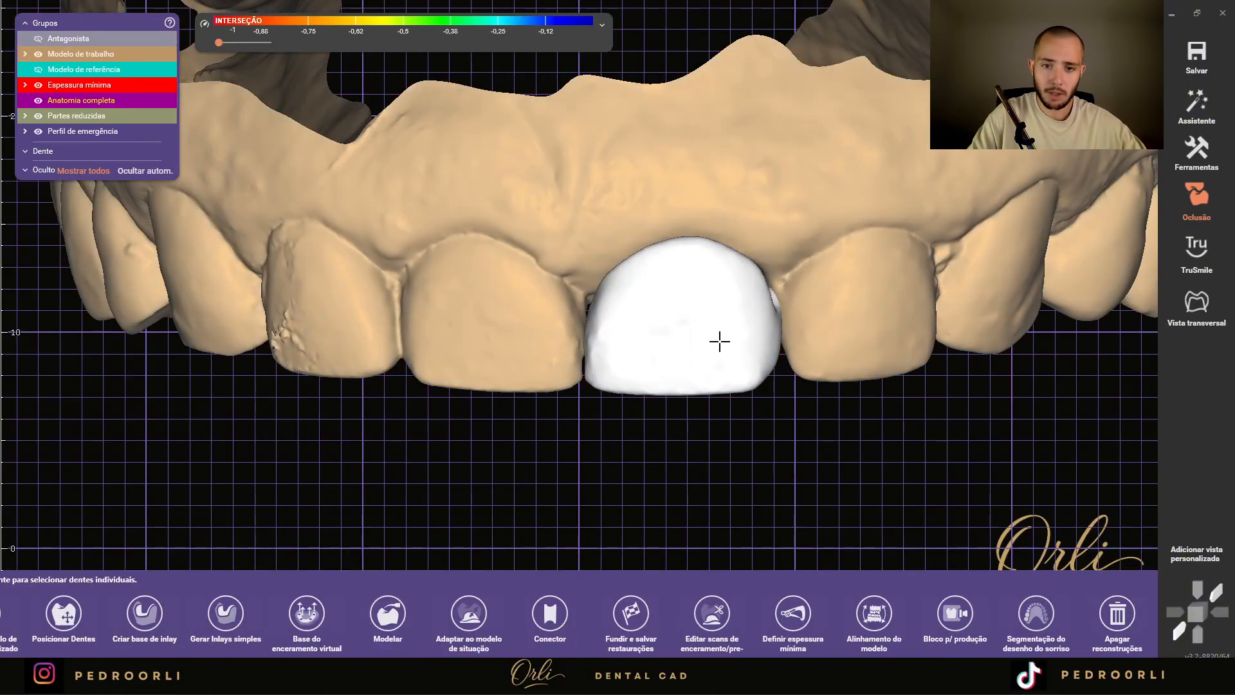
{"action": "left_click", "coordinate": [651, 508]}
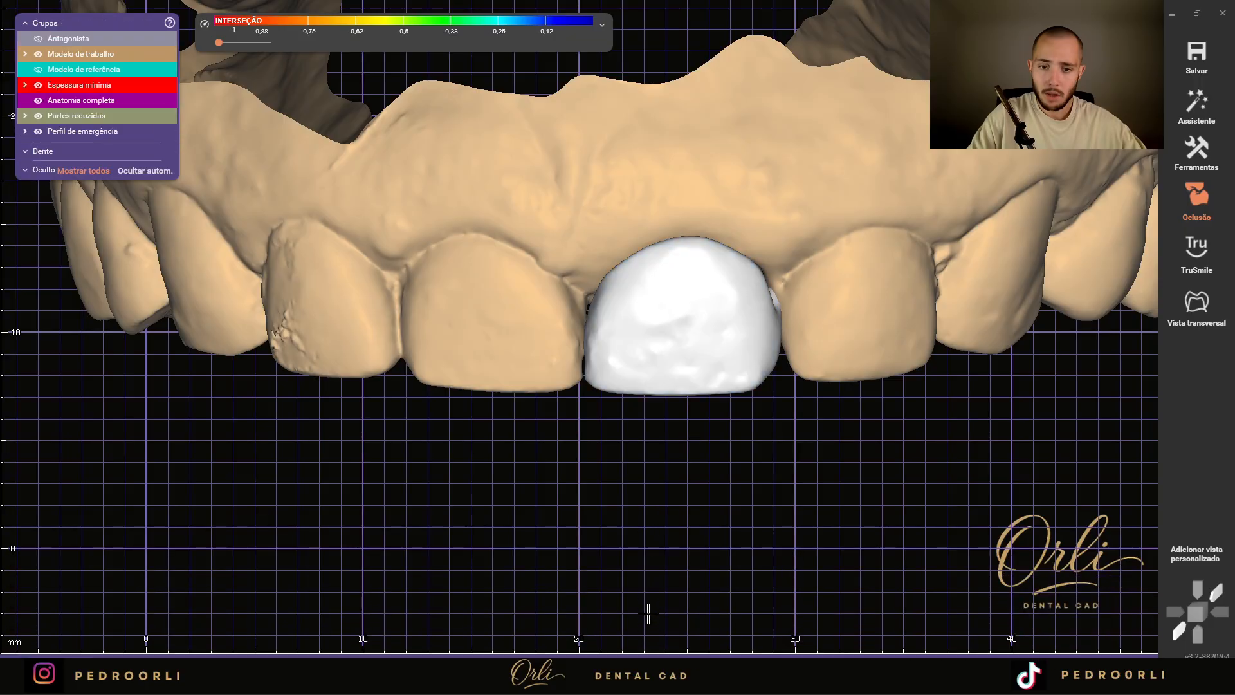
{"action": "left_click", "coordinate": [388, 615]}
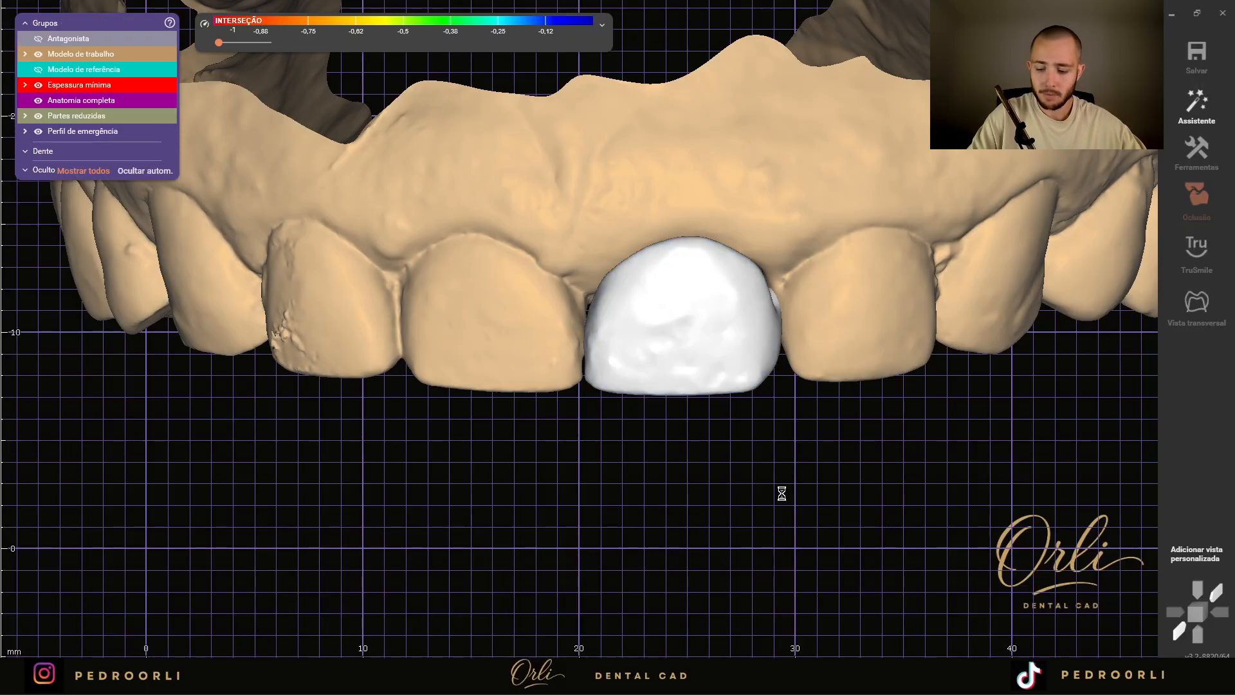
{"action": "scroll", "coordinate": [788, 318], "scroll_direction": "up", "scroll_amount": 5}
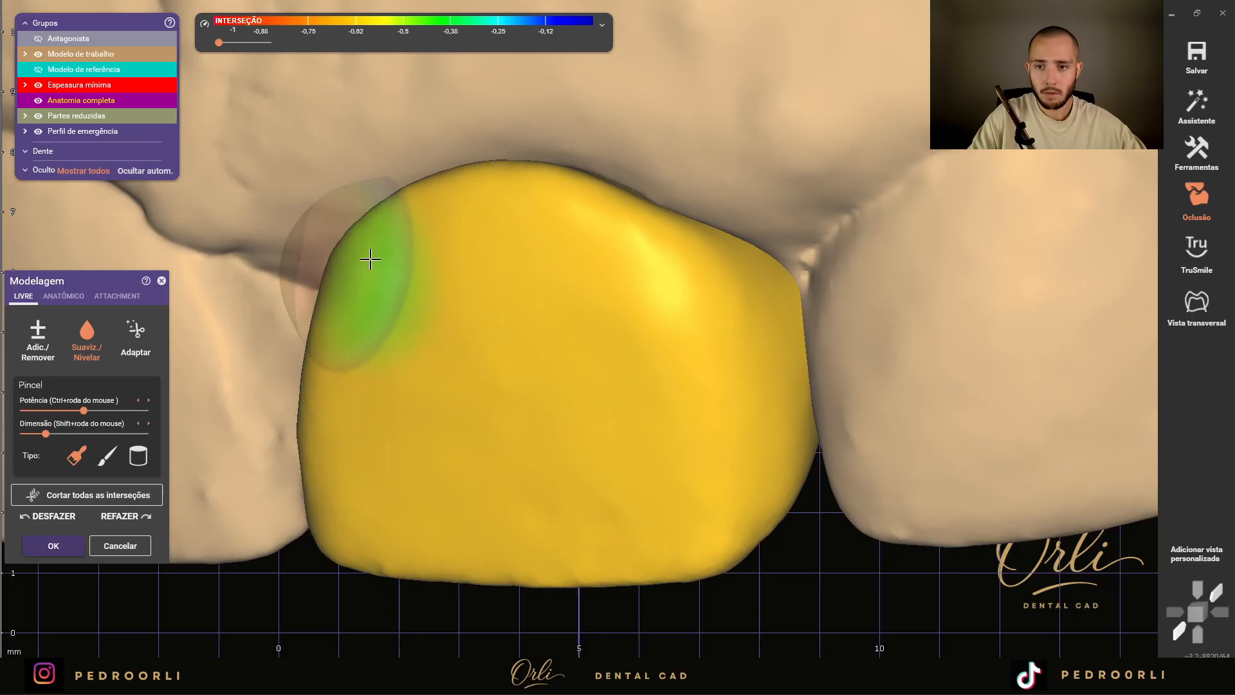
- Pull the mesial edge of tooth 21 slightly towards tooth 11 using the anatomic ridge (Cresta) mode
{"action": "right_click_drag", "start_coordinate": [637, 202], "coordinate": [577, 199]}
{"action": "right_click_drag", "start_coordinate": [224, 432], "coordinate": [224, 422]}
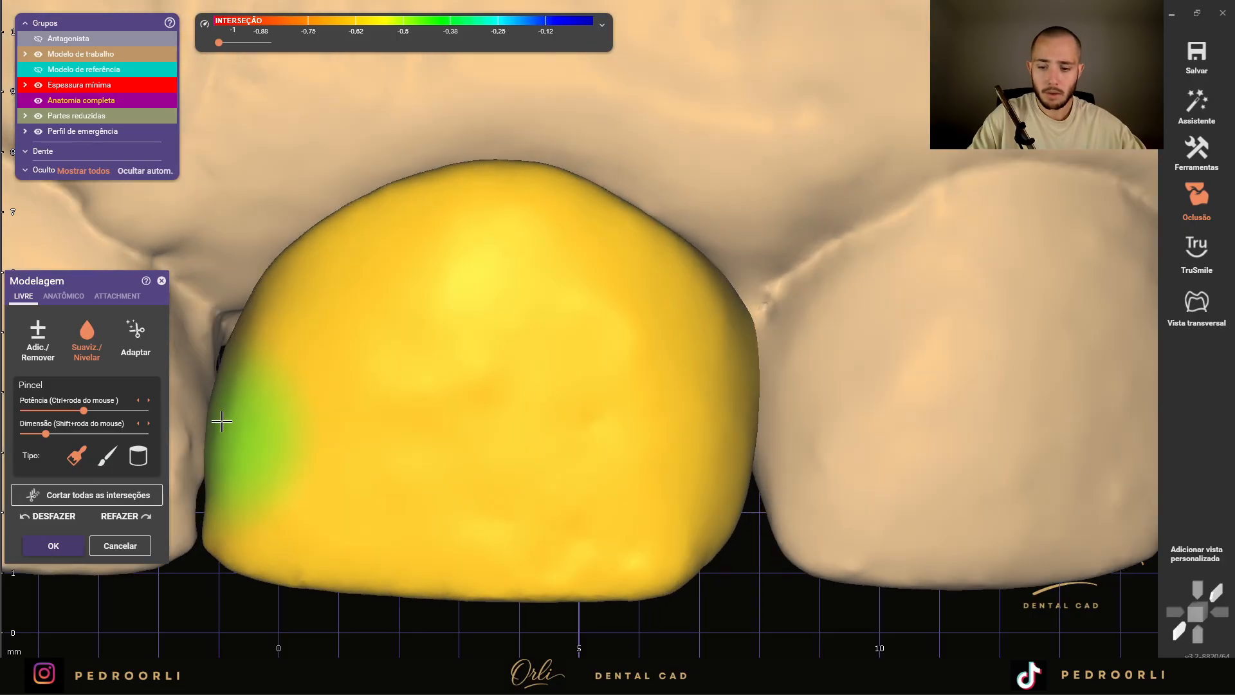
{"action": "middle_click_drag", "start_coordinate": [224, 422], "coordinate": [447, 381]}
{"action": "key", "text": "Tab"}
{"action": "key", "text": "Tab"}
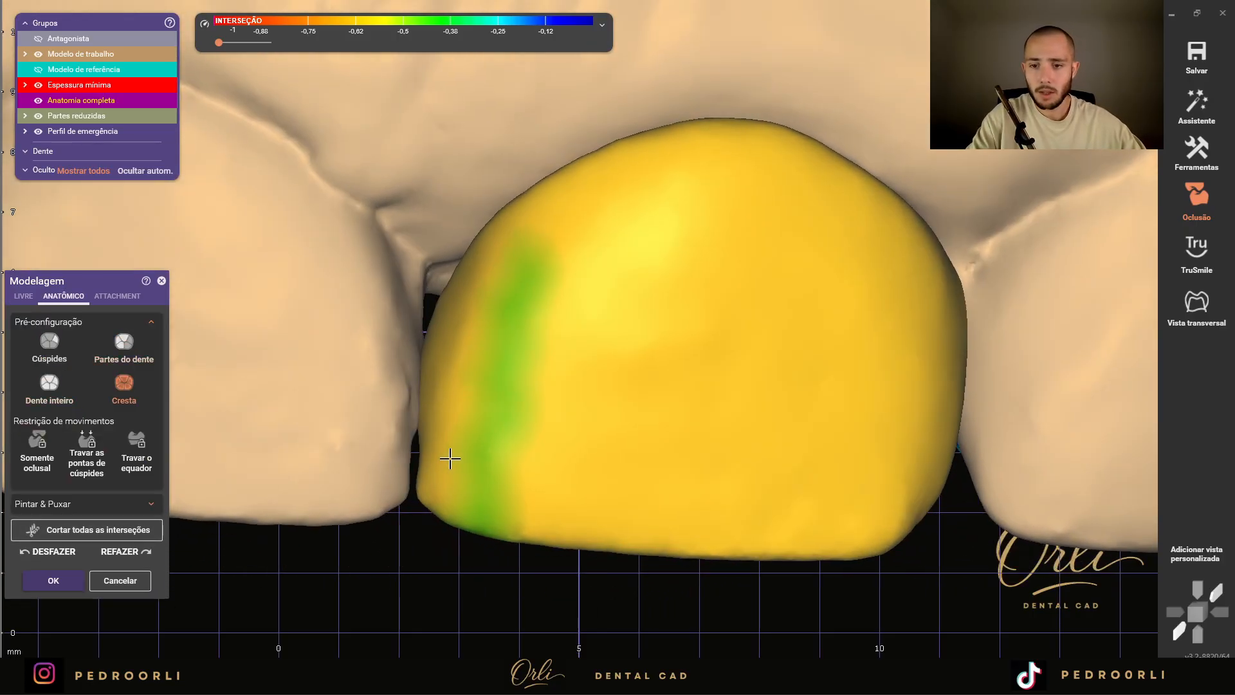
{"action": "left_click_drag", "start_coordinate": [423, 451], "coordinate": [417, 449]}
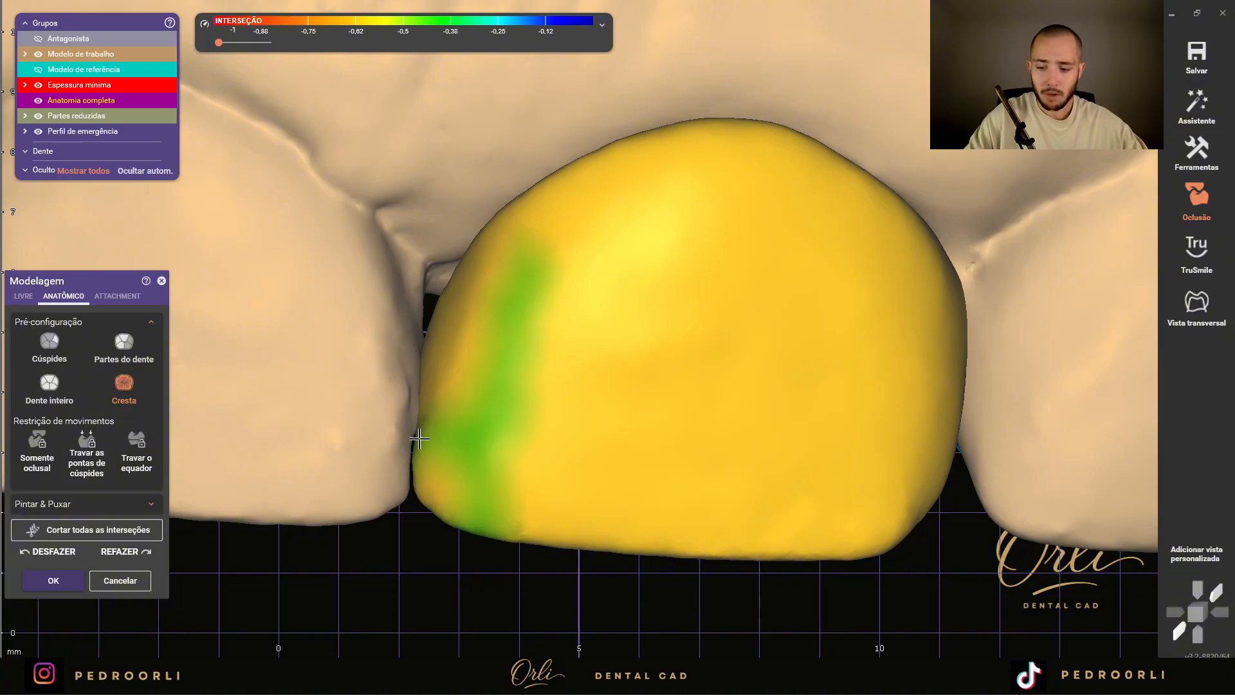
- Examine the palatal and incisal shape of tooth 21 against its neighbours with the anatomic tooth-parts mode, and return to free smoothing
{"action": "key", "text": "Tab"}
{"action": "key", "text": "Tab"}
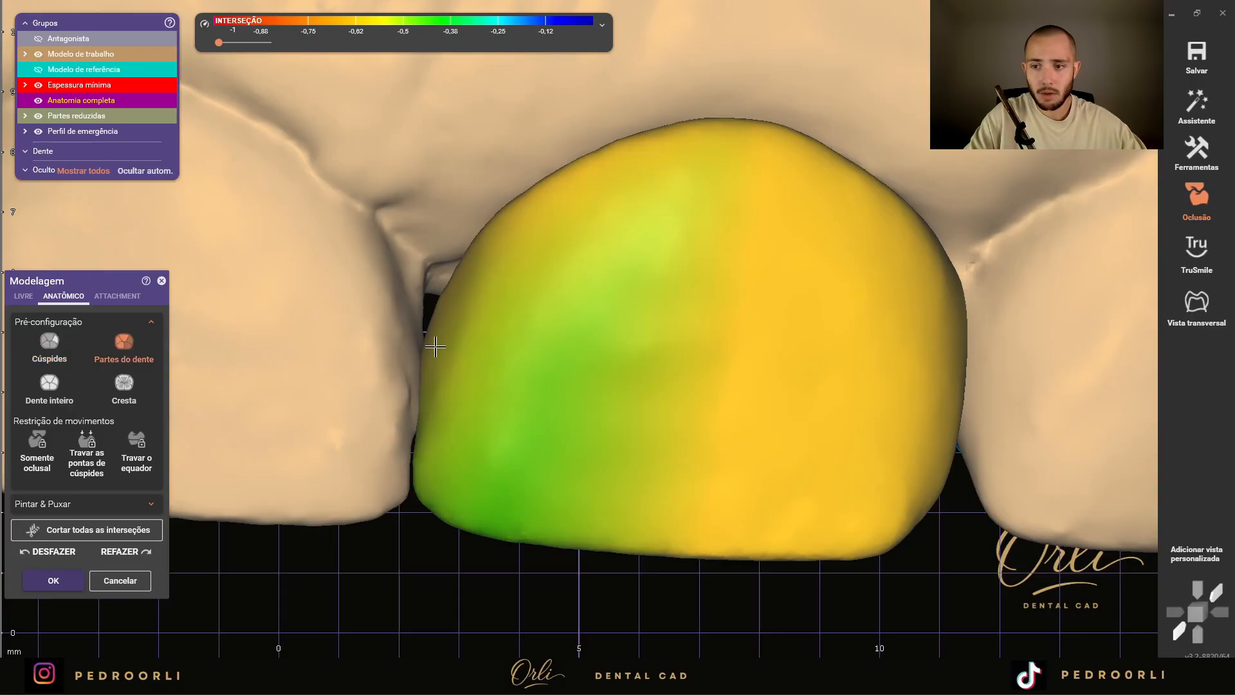
{"action": "scroll", "coordinate": [468, 349], "scroll_direction": "down", "scroll_amount": 7}
{"action": "right_click_drag", "start_coordinate": [590, 397], "coordinate": [588, 339]}
{"action": "scroll", "coordinate": [588, 338], "scroll_direction": "up", "scroll_amount": 4}
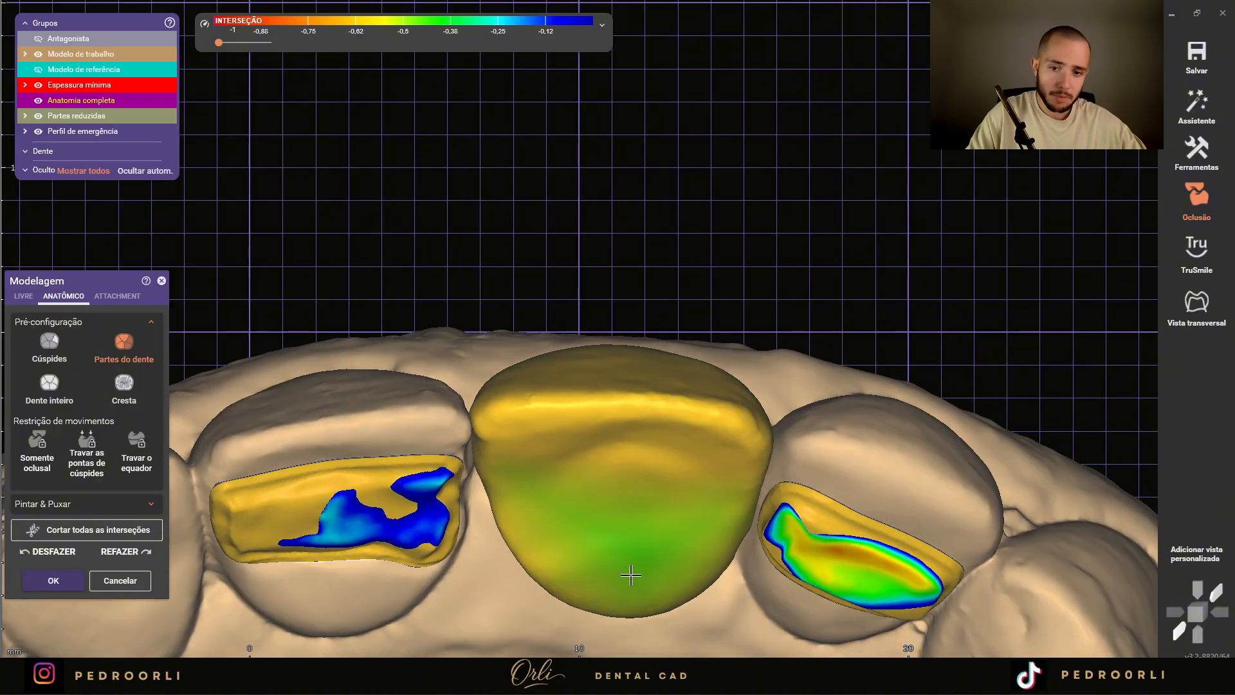
{"action": "right_click_drag", "start_coordinate": [633, 563], "coordinate": [627, 530]}
{"action": "key", "text": "Tab"}
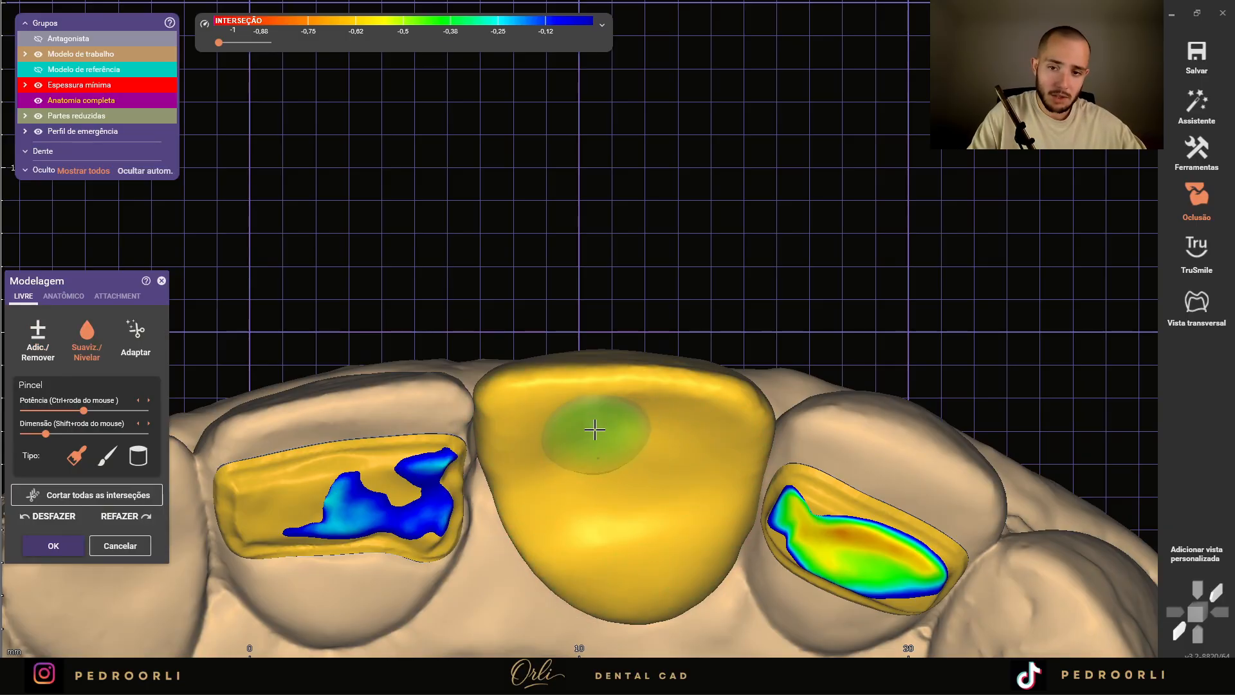
- Examine tooth 21's labial contour, the areas where its base passes through the gingiva, and its alignment in the whole arch
{"action": "mouse_move", "coordinate": [730, 427]}
{"action": "right_mouse_down"}
{"action": "mouse_move", "coordinate": [763, 483]}
{"action": "mouse_move", "coordinate": [717, 420]}
{"action": "right_mouse_up"}
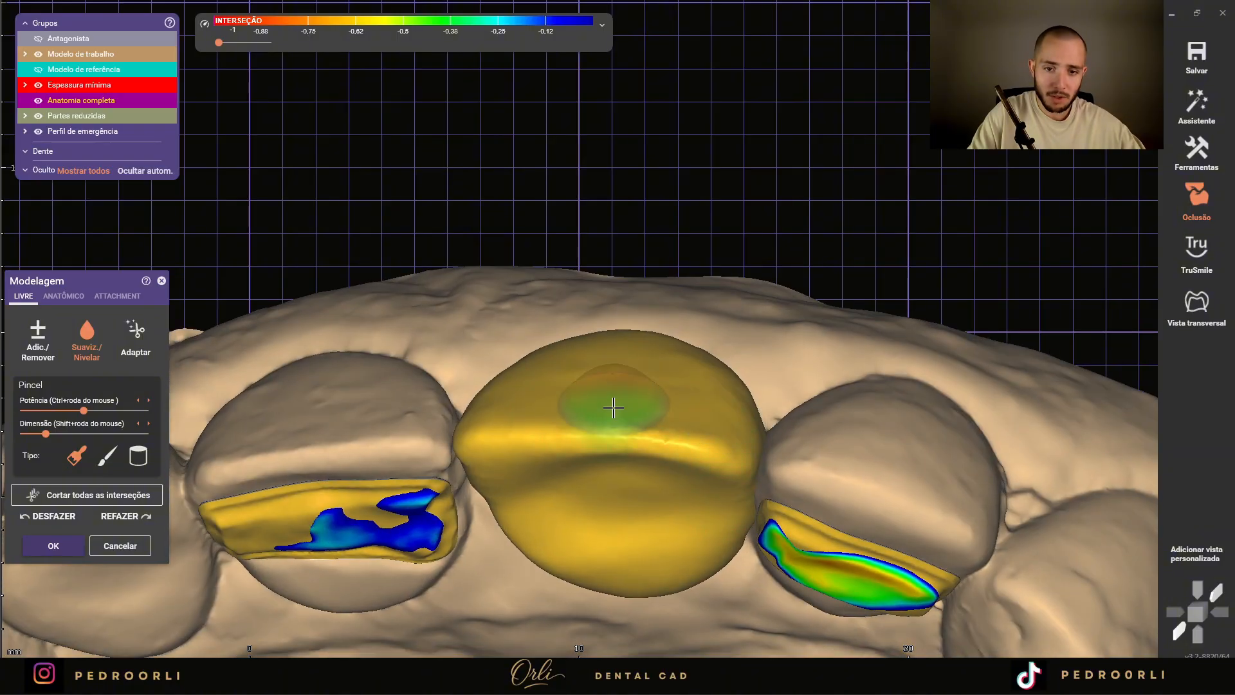
{"action": "mouse_move", "coordinate": [614, 408]}
{"action": "right_mouse_down"}
{"action": "mouse_move", "coordinate": [688, 427]}
{"action": "mouse_move", "coordinate": [712, 351]}
{"action": "right_mouse_up"}
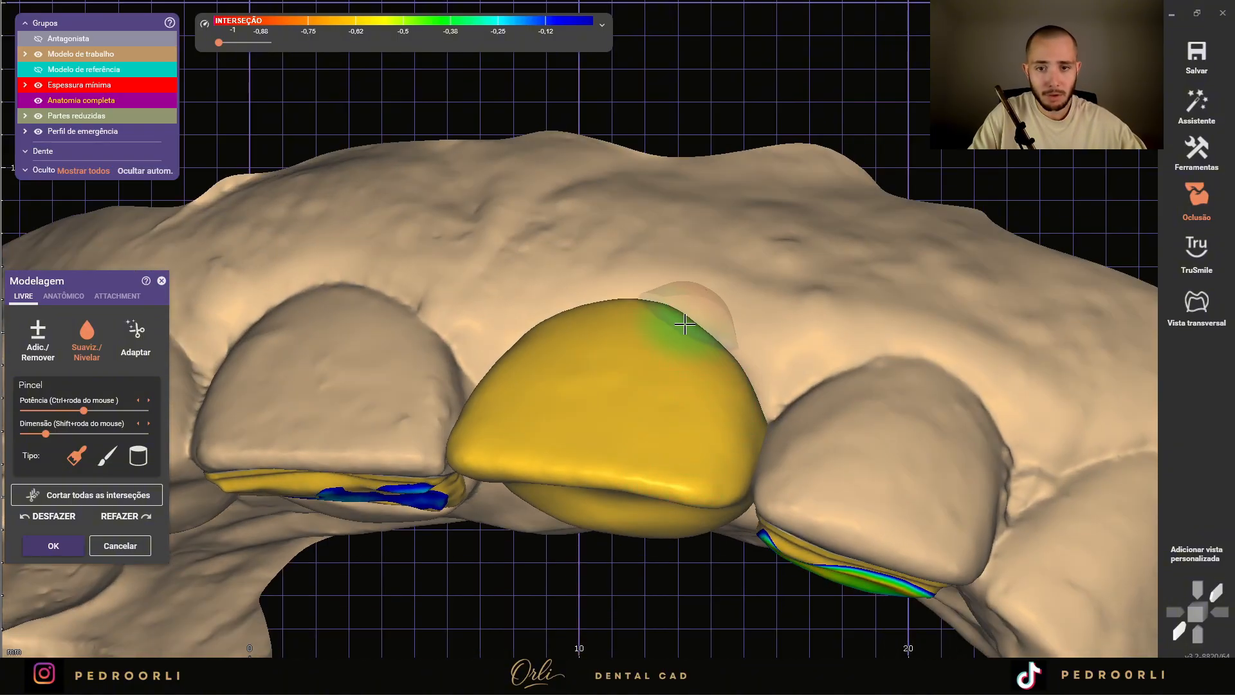
{"action": "mouse_move", "coordinate": [653, 314]}
{"action": "right_mouse_down"}
{"action": "mouse_move", "coordinate": [650, 287]}
{"action": "mouse_move", "coordinate": [687, 290]}
{"action": "mouse_move", "coordinate": [690, 315]}
{"action": "right_mouse_up"}
{"action": "scroll", "coordinate": [690, 316], "scroll_direction": "up", "scroll_amount": 3}
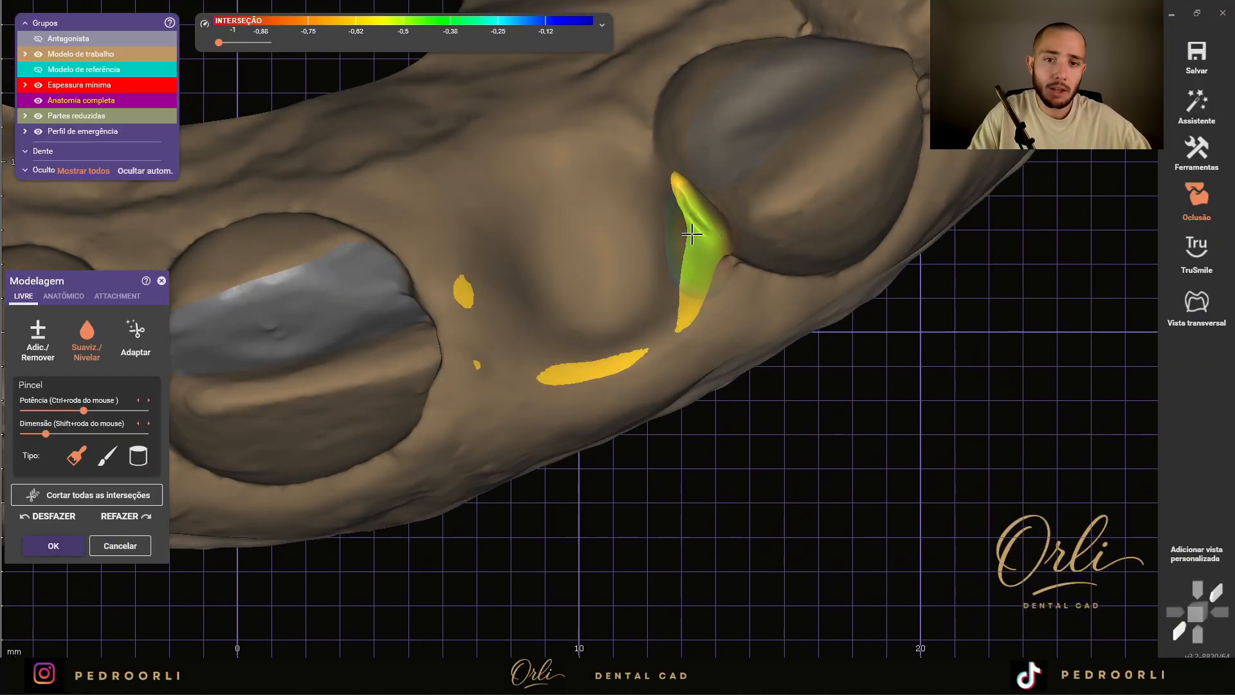
{"action": "right_click_drag", "start_coordinate": [710, 224], "coordinate": [684, 215]}
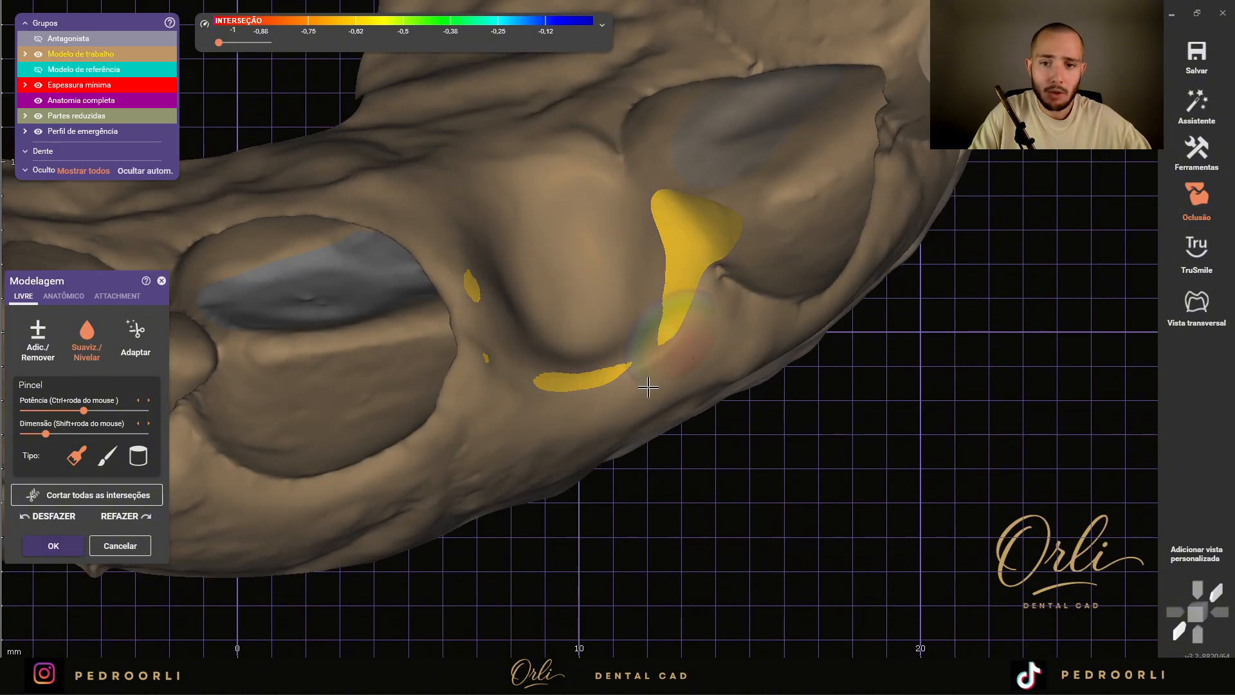
{"action": "scroll", "coordinate": [708, 240], "scroll_direction": "down", "scroll_amount": 4}
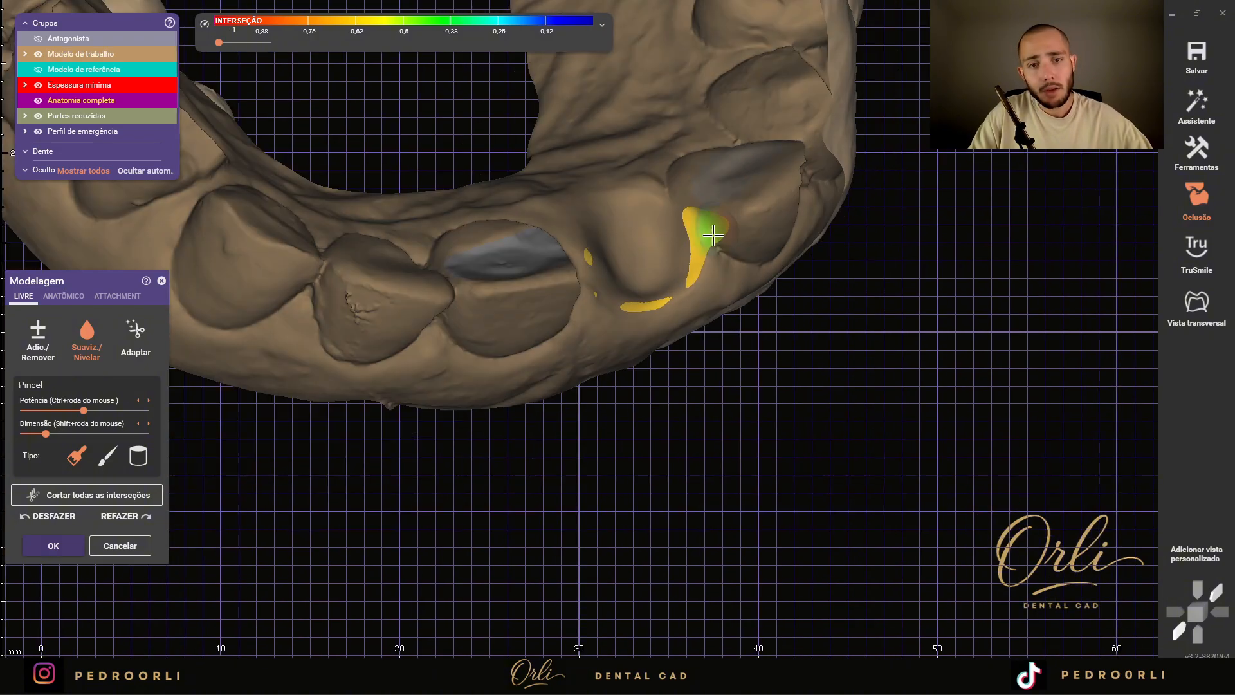
{"action": "right_click_drag", "start_coordinate": [709, 233], "coordinate": [675, 240]}
{"action": "scroll", "coordinate": [718, 221], "scroll_direction": "down", "scroll_amount": 1}
{"action": "scroll", "coordinate": [718, 221], "scroll_direction": "down", "scroll_amount": 2}
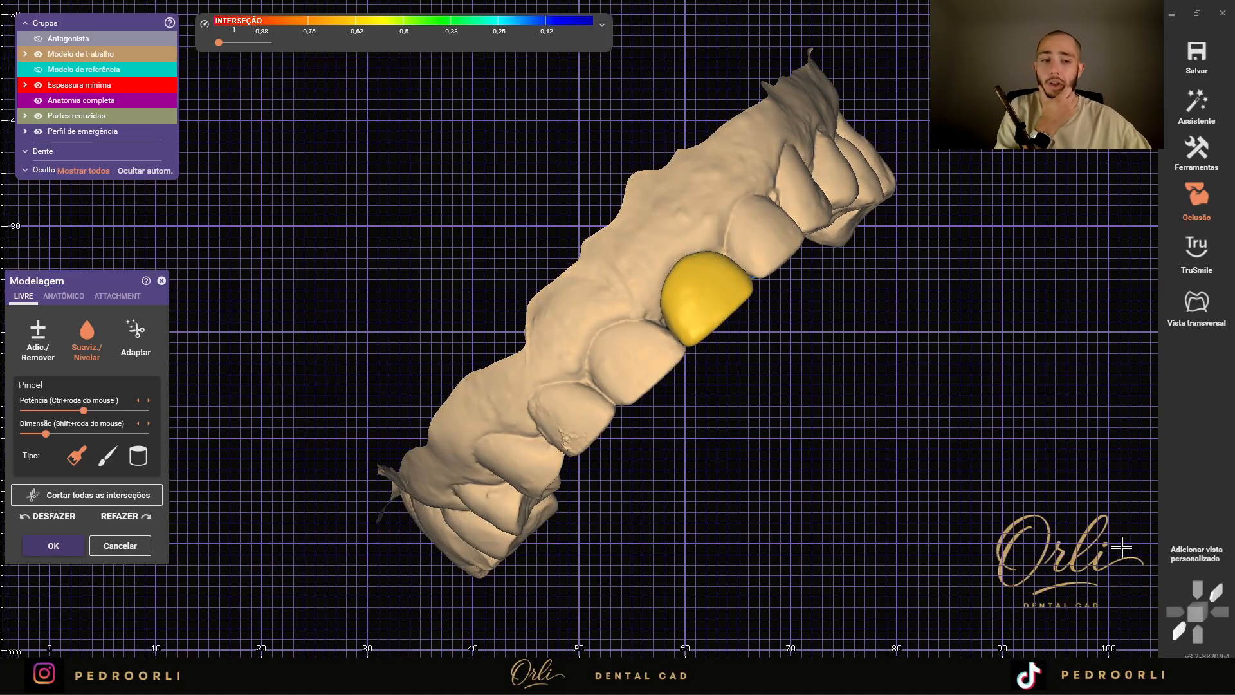
{"action": "scroll", "coordinate": [643, 231], "scroll_direction": "up", "scroll_amount": 3}
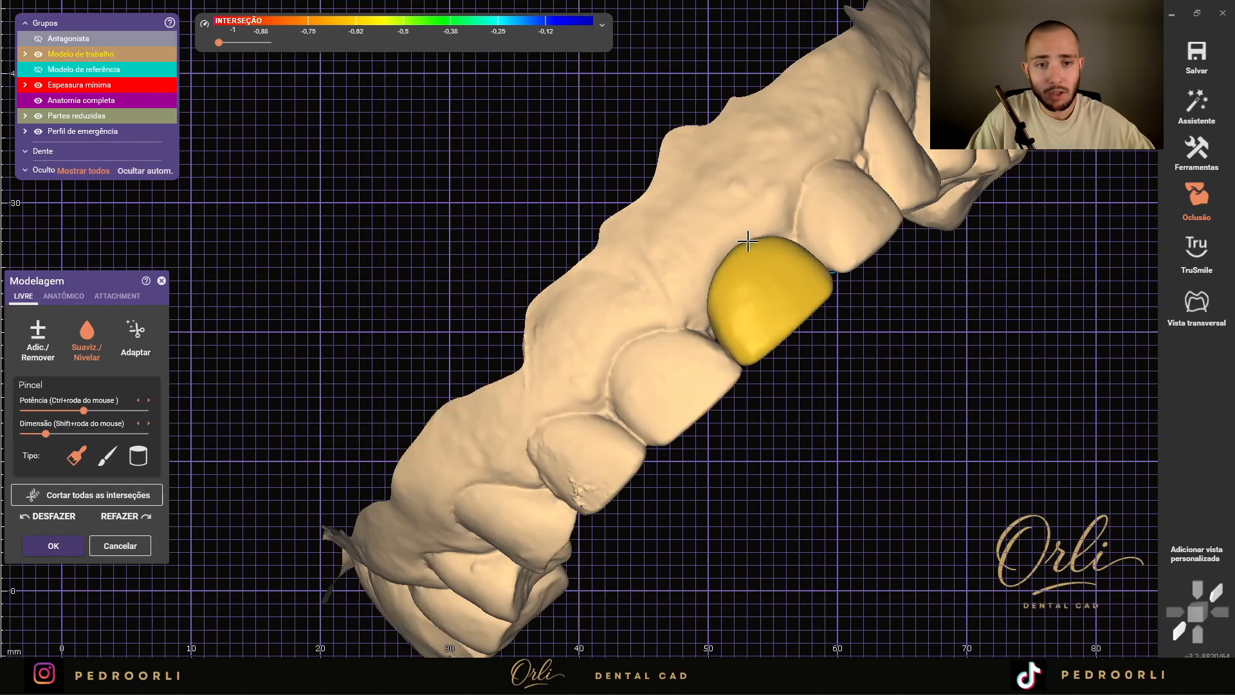
- Smooth the palatal surface of the inlay retainer on tooth 11
{"action": "right_click_drag", "start_coordinate": [747, 241], "coordinate": [722, 283]}
{"action": "scroll", "coordinate": [681, 360], "scroll_direction": "up", "scroll_amount": 3}
{"action": "scroll", "coordinate": [592, 369], "scroll_direction": "up", "scroll_amount": 5}
{"action": "key", "text": "Tab"}
{"action": "mouse_move", "coordinate": [581, 372]}
{"action": "left_mouse_down"}
{"action": "mouse_move", "coordinate": [566, 361]}
{"action": "mouse_move", "coordinate": [758, 272]}
{"action": "left_mouse_up"}
- Adapt the restorations to the static occlusion with a distance of 0.1 mm and inspect both inlay retainers palatally
{"action": "left_click", "coordinate": [136, 343]}
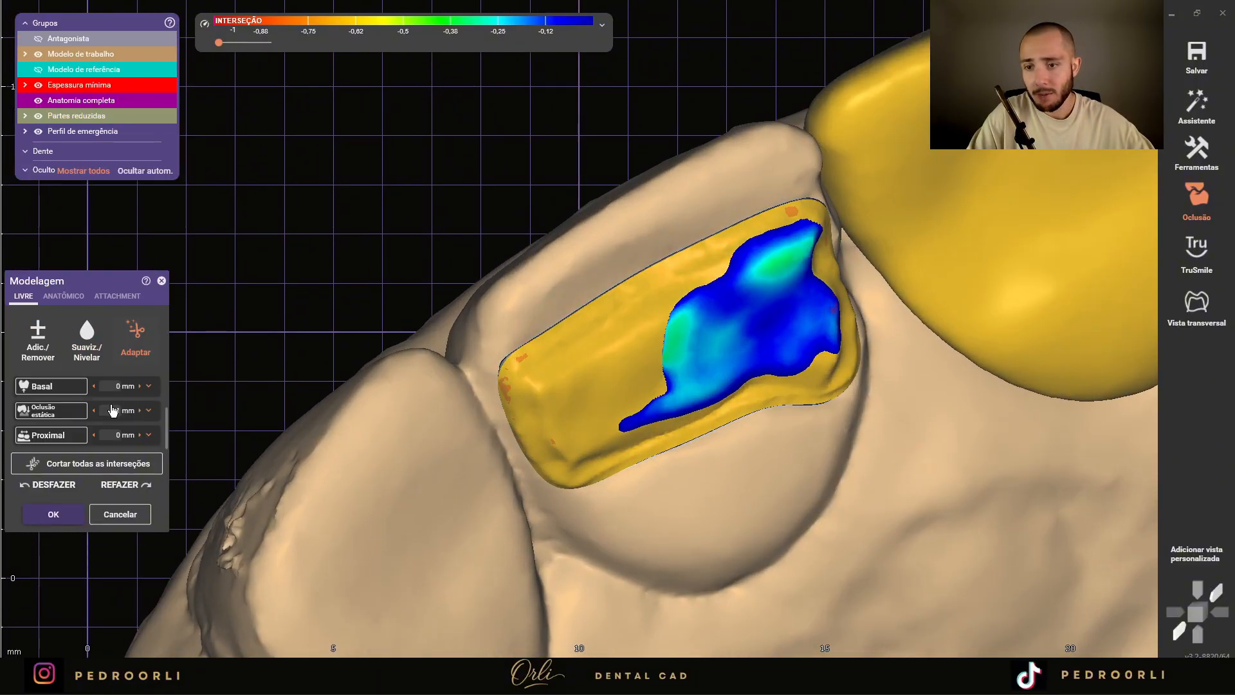
{"action": "left_click", "coordinate": [61, 417]}
{"action": "scroll", "coordinate": [984, 340], "scroll_direction": "down", "scroll_amount": 6}
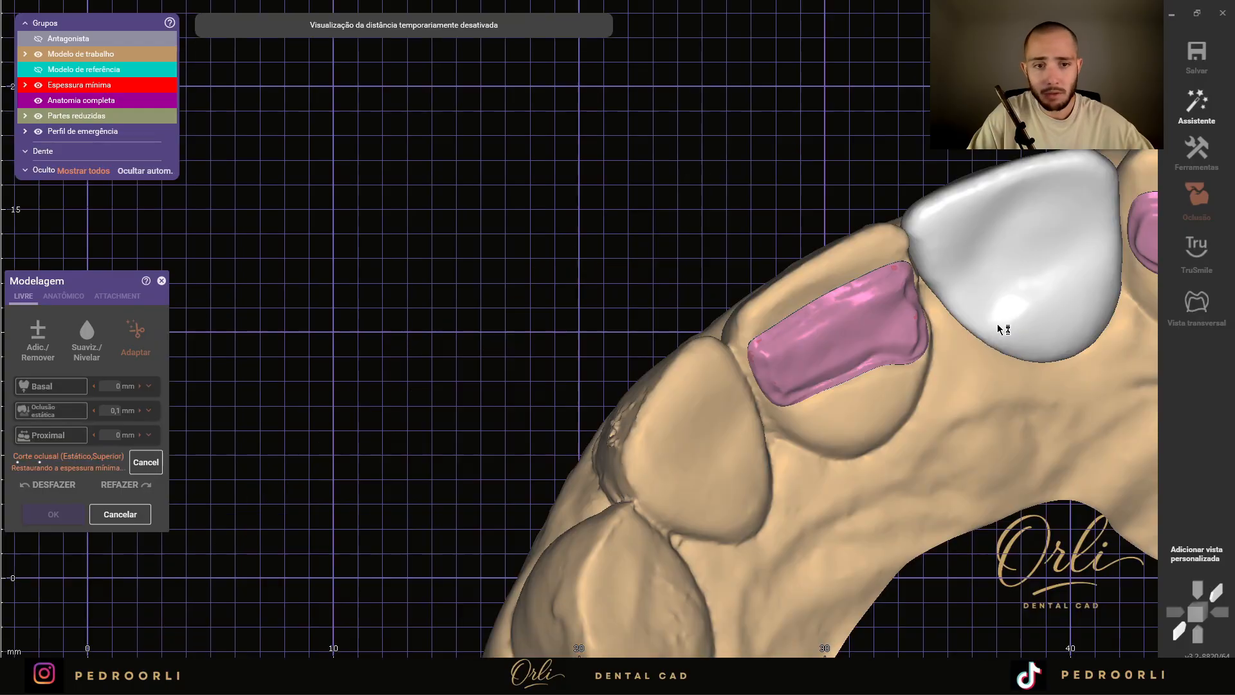
{"action": "middle_click", "coordinate": [906, 307]}
{"action": "scroll", "coordinate": [907, 265], "scroll_direction": "up", "scroll_amount": 4}
{"action": "right_click_drag", "start_coordinate": [851, 295], "coordinate": [795, 287]}
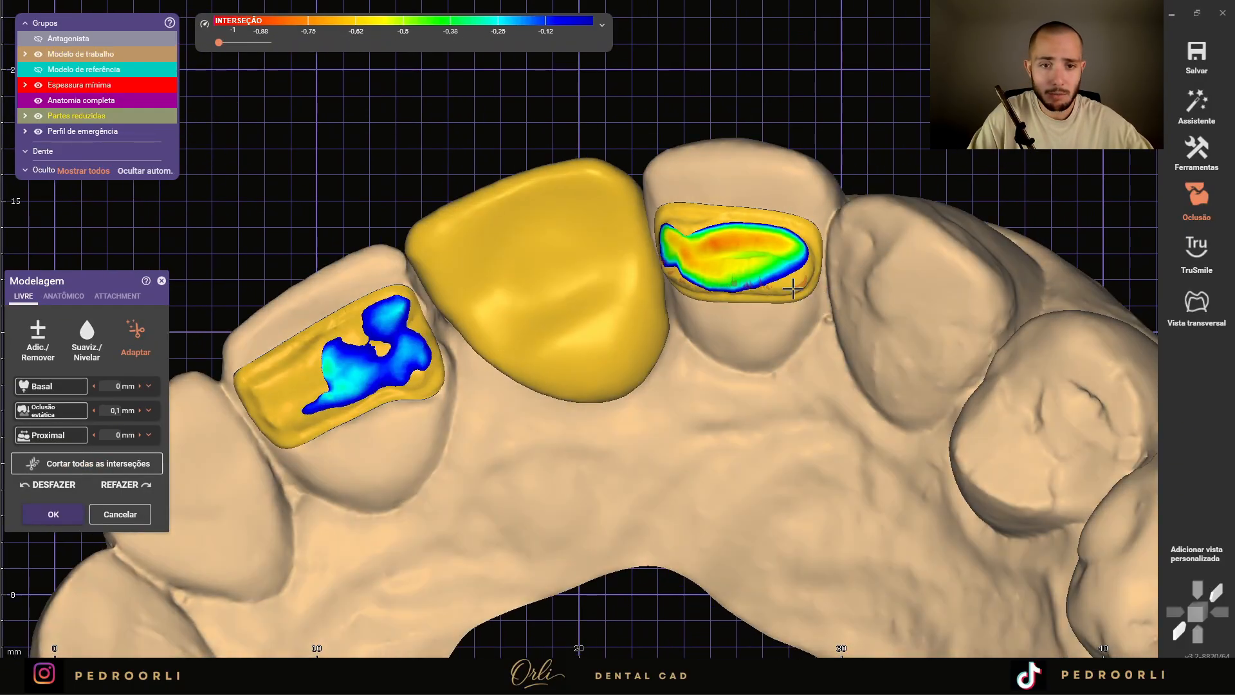
- Build up the palatal surfaces of the inlay retainers on teeth 11 and 22 with the Add/Remove brush
{"action": "left_click", "coordinate": [38, 339]}
{"action": "scroll", "coordinate": [330, 391], "scroll_direction": "up", "scroll_amount": 1}
{"action": "mouse_move", "coordinate": [330, 391]}
{"action": "left_mouse_down"}
{"action": "mouse_move", "coordinate": [380, 361]}
{"action": "mouse_move", "coordinate": [386, 328]}
{"action": "mouse_move", "coordinate": [253, 394]}
{"action": "mouse_move", "coordinate": [368, 327]}
{"action": "mouse_move", "coordinate": [267, 400]}
{"action": "mouse_move", "coordinate": [407, 334]}
{"action": "mouse_move", "coordinate": [425, 345]}
{"action": "left_mouse_up"}
{"action": "mouse_move", "coordinate": [777, 276]}
{"action": "left_mouse_down"}
{"action": "mouse_move", "coordinate": [838, 231]}
{"action": "mouse_move", "coordinate": [716, 244]}
{"action": "mouse_move", "coordinate": [808, 258]}
{"action": "mouse_move", "coordinate": [713, 233]}
{"action": "mouse_move", "coordinate": [825, 247]}
{"action": "mouse_move", "coordinate": [771, 218]}
{"action": "left_mouse_up"}
{"action": "mouse_move", "coordinate": [704, 315]}
{"action": "right_mouse_down"}
{"action": "mouse_move", "coordinate": [695, 324]}
{"action": "mouse_move", "coordinate": [825, 265]}
{"action": "right_mouse_up"}
{"action": "mouse_move", "coordinate": [811, 264]}
{"action": "left_mouse_down"}
{"action": "mouse_move", "coordinate": [741, 212]}
{"action": "mouse_move", "coordinate": [863, 269]}
{"action": "mouse_move", "coordinate": [878, 206]}
{"action": "left_mouse_up"}
{"action": "mouse_move", "coordinate": [409, 326]}
{"action": "left_mouse_down"}
{"action": "mouse_move", "coordinate": [449, 319]}
{"action": "mouse_move", "coordinate": [401, 295]}
{"action": "left_mouse_up"}
{"action": "right_click_drag", "start_coordinate": [468, 259], "coordinate": [427, 288]}
{"action": "mouse_move", "coordinate": [422, 350]}
{"action": "left_mouse_down", "text": "shift"}
{"action": "mouse_move", "coordinate": [445, 381]}
{"action": "mouse_move", "coordinate": [454, 361]}
{"action": "left_mouse_up", "text": "shift"}
{"action": "scroll", "coordinate": [454, 361], "scroll_direction": "down", "scroll_amount": 4}
{"action": "mouse_move", "coordinate": [454, 362]}
{"action": "right_mouse_down"}
{"action": "mouse_move", "coordinate": [551, 389]}
{"action": "mouse_move", "coordinate": [546, 358]}
{"action": "right_mouse_up"}
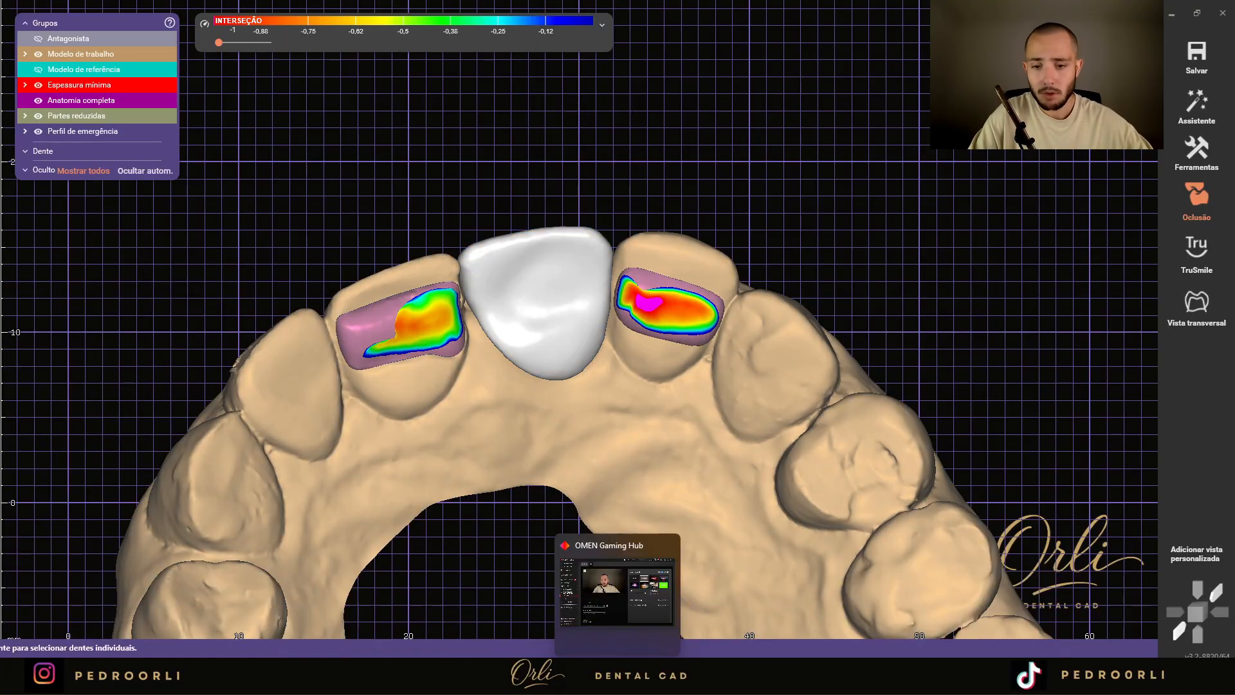
- Start the connector design and set the cross-section to be defined by connector height and width
{"action": "mouse_move", "coordinate": [488, 601]}
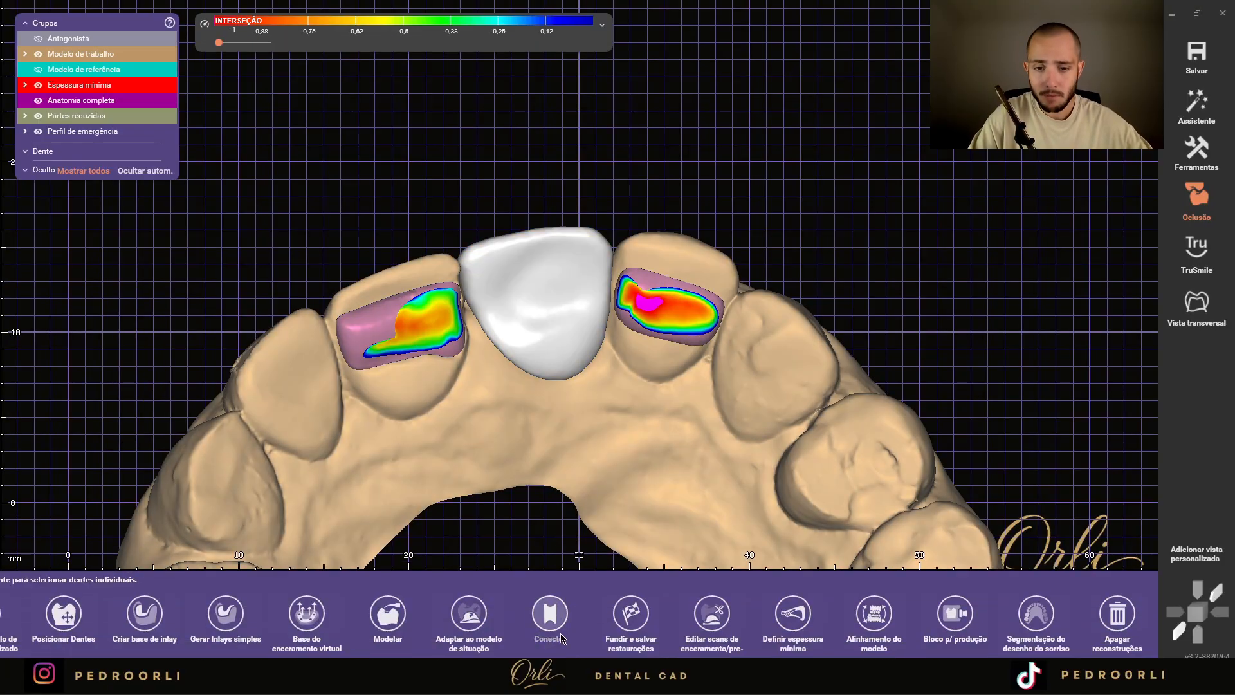
{"action": "left_click", "coordinate": [558, 627]}
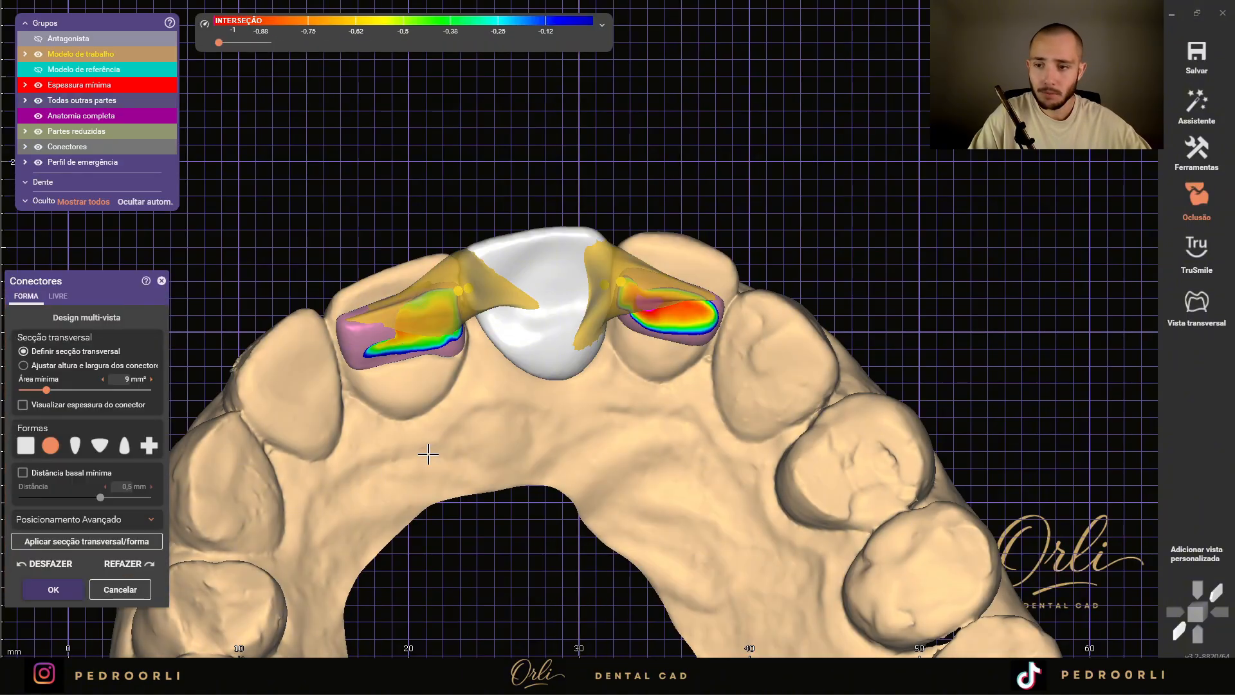
{"action": "left_click", "coordinate": [110, 371]}
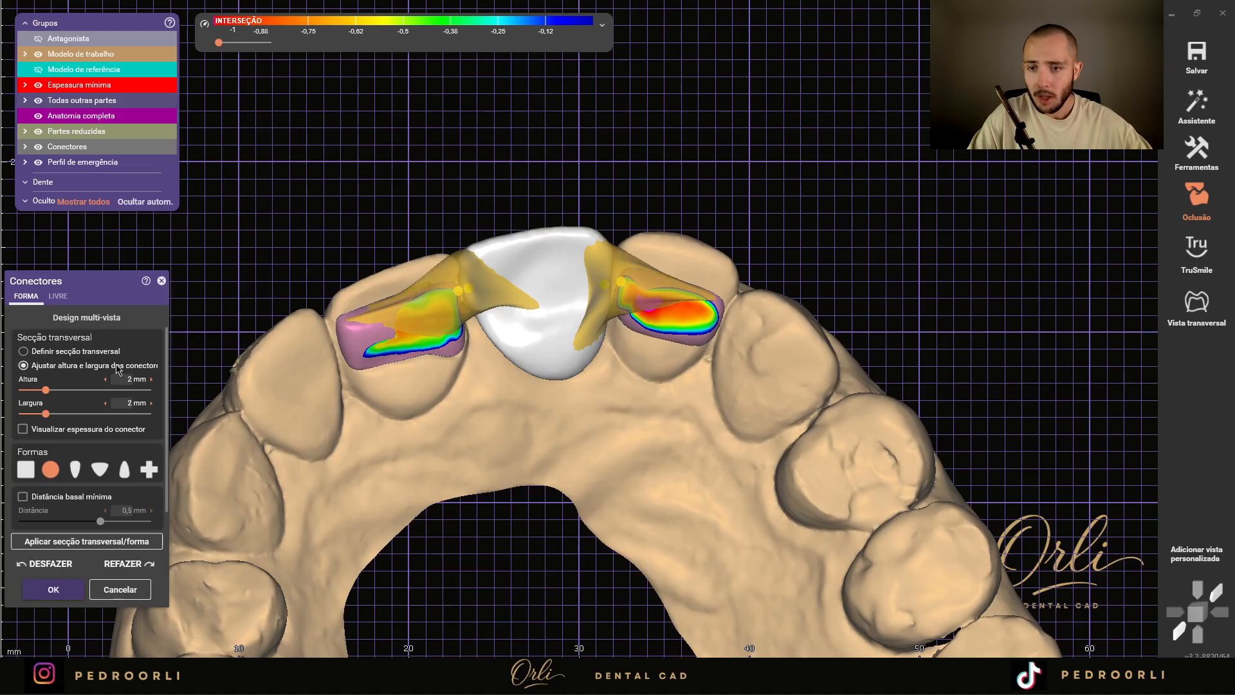
- Move the connector between teeth 11 and 21 towards the incisal edge and apply the tapered shape with the wide upper end
{"action": "right_click_drag", "start_coordinate": [276, 328], "coordinate": [466, 302]}
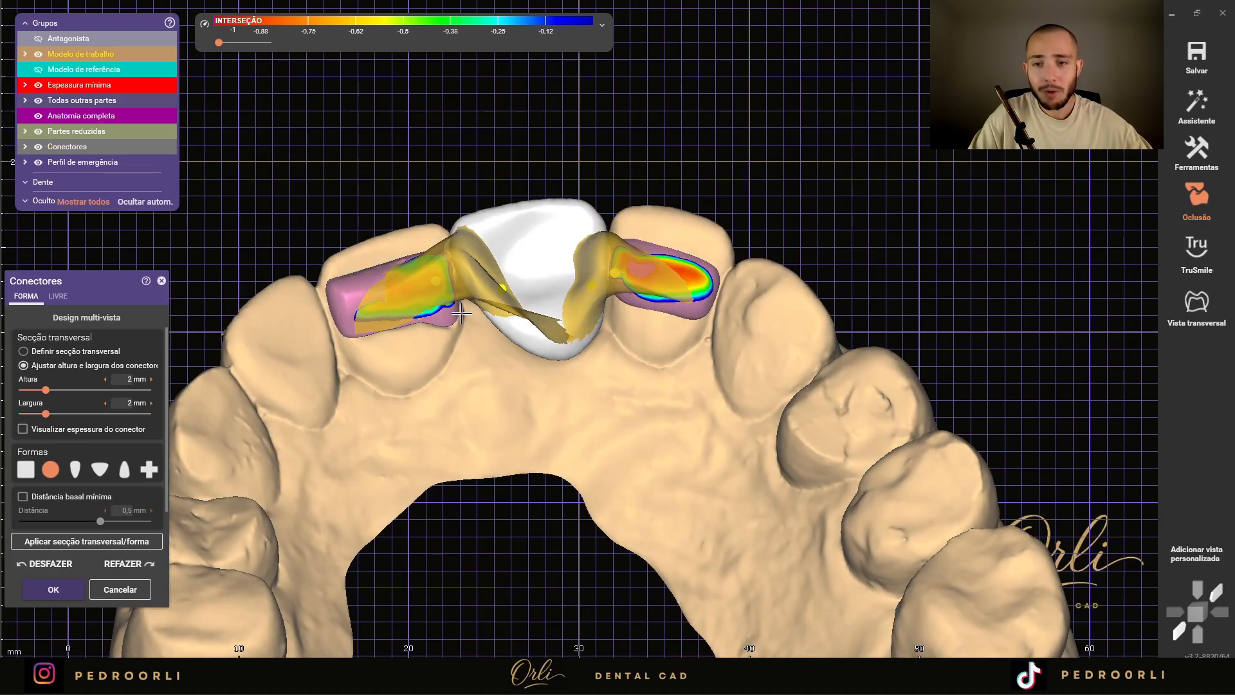
{"action": "left_click_drag", "start_coordinate": [462, 313], "coordinate": [456, 283]}
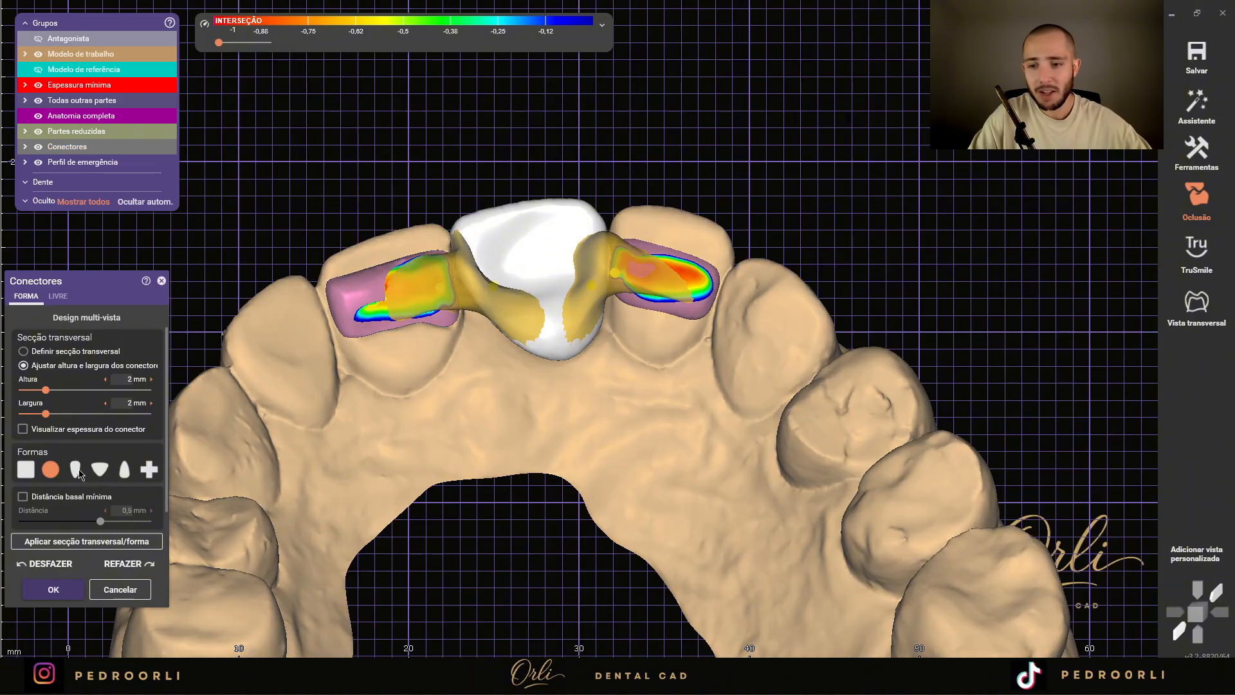
{"action": "left_click", "coordinate": [143, 542]}
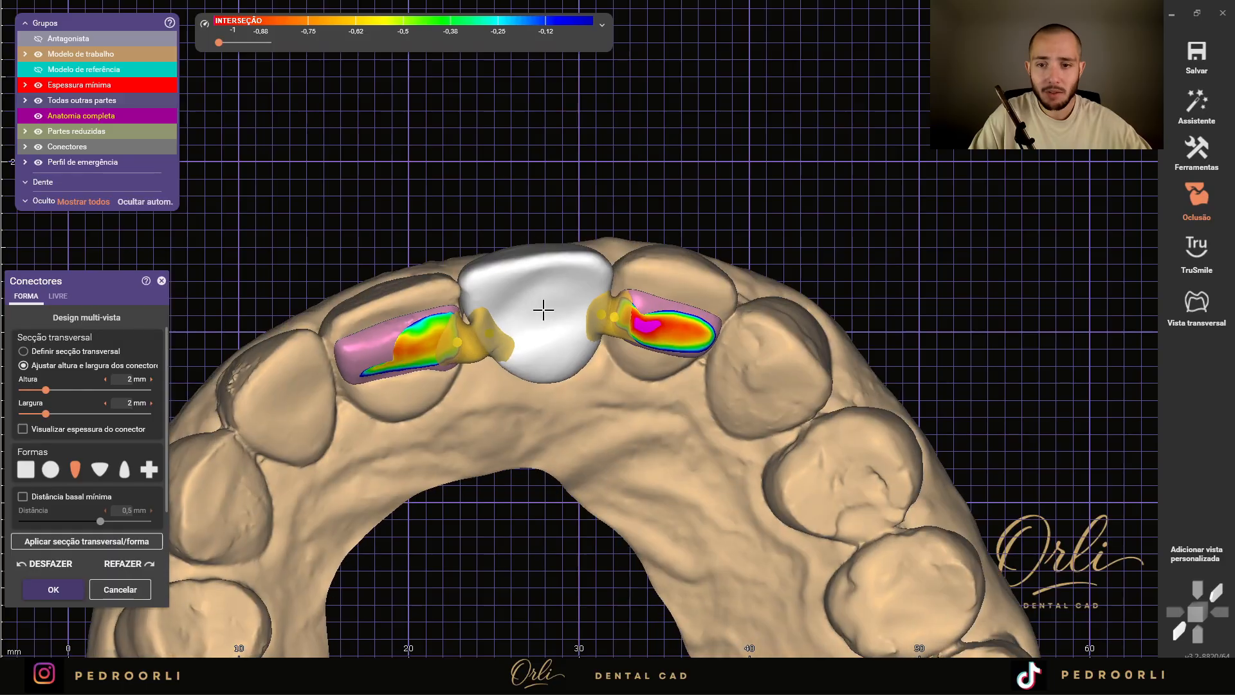
- Shift the connectors on both sides of tooth 21 labially and apply the round cross-section shape
{"action": "right_click_drag", "start_coordinate": [477, 320], "coordinate": [464, 348]}
{"action": "scroll", "coordinate": [465, 348], "scroll_direction": "up", "scroll_amount": 3}
{"action": "left_click_drag", "start_coordinate": [476, 359], "coordinate": [461, 337]}
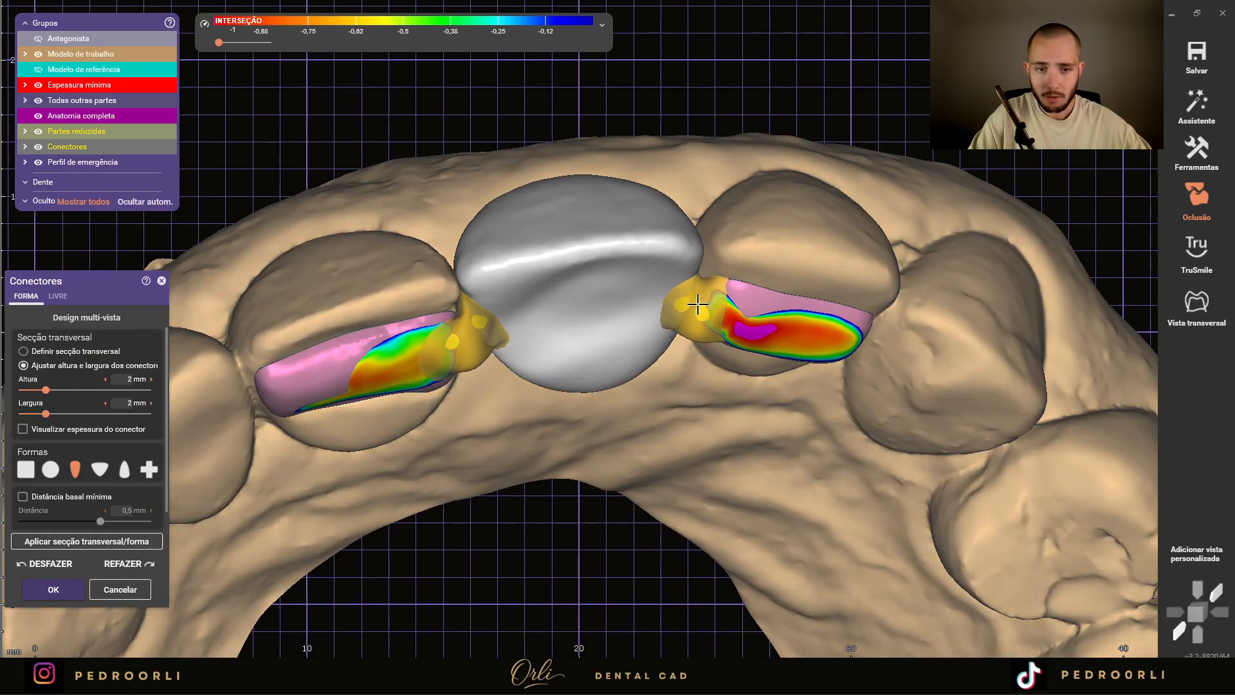
{"action": "left_click_drag", "start_coordinate": [697, 306], "coordinate": [696, 299]}
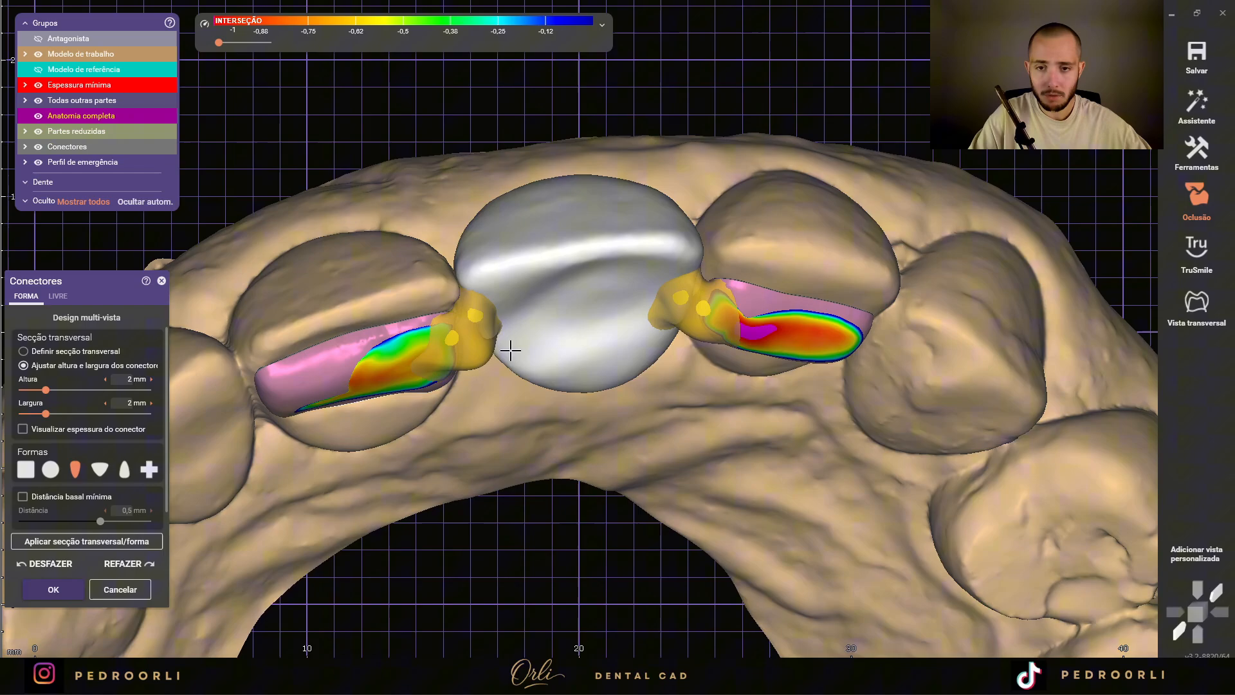
{"action": "mouse_move", "coordinate": [510, 350]}
{"action": "right_mouse_down"}
{"action": "mouse_move", "coordinate": [534, 325]}
{"action": "mouse_move", "coordinate": [505, 343]}
{"action": "right_mouse_up"}
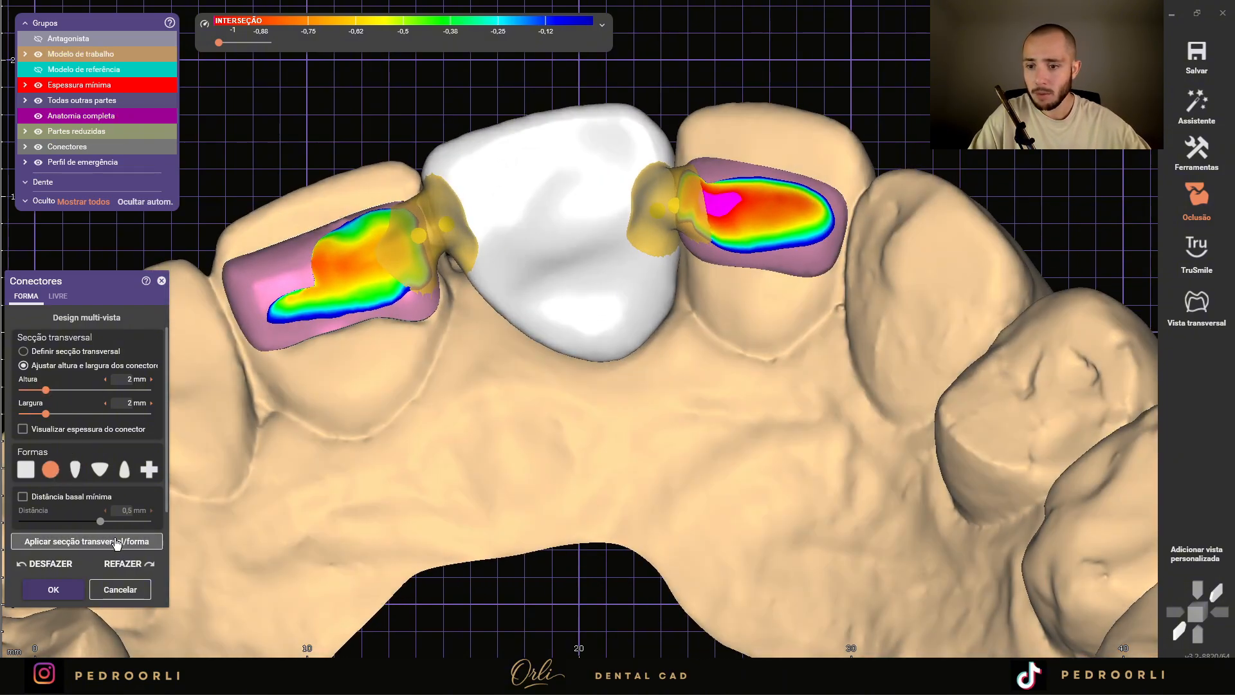
{"action": "left_click", "coordinate": [116, 541]}
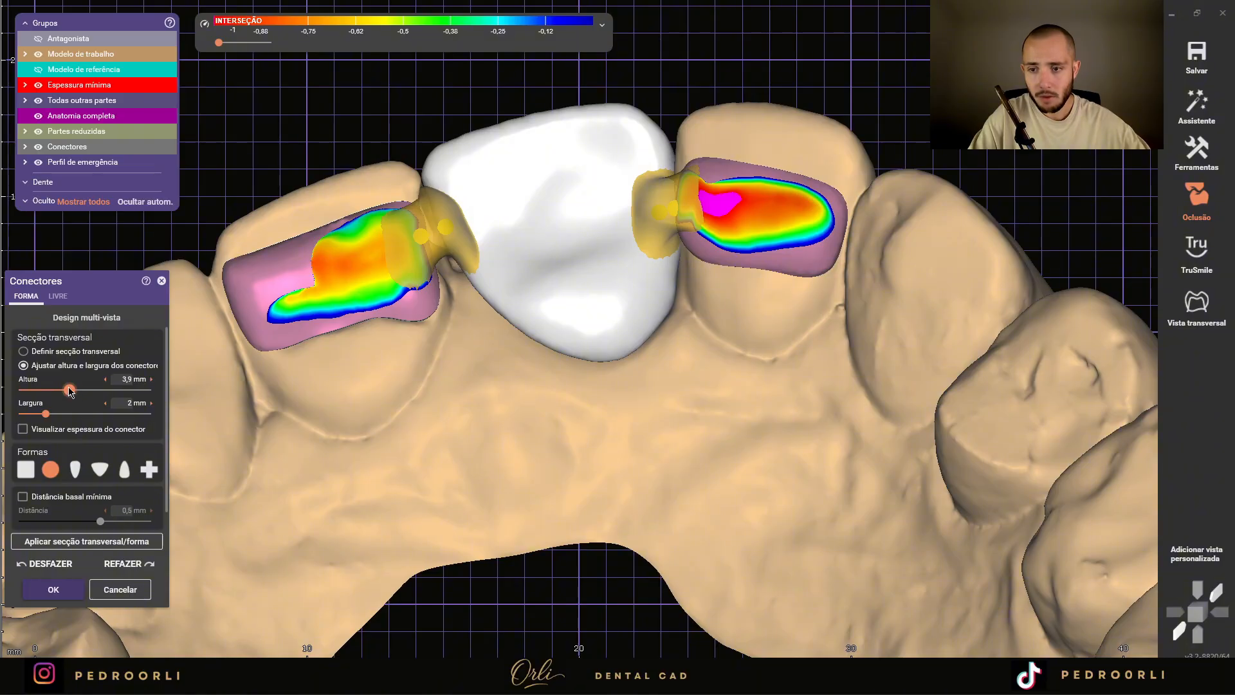
- Set the connectors' cross-section to 2.1 mm high and 2.8 mm wide and apply it to both connectors
{"action": "left_click", "coordinate": [114, 542]}
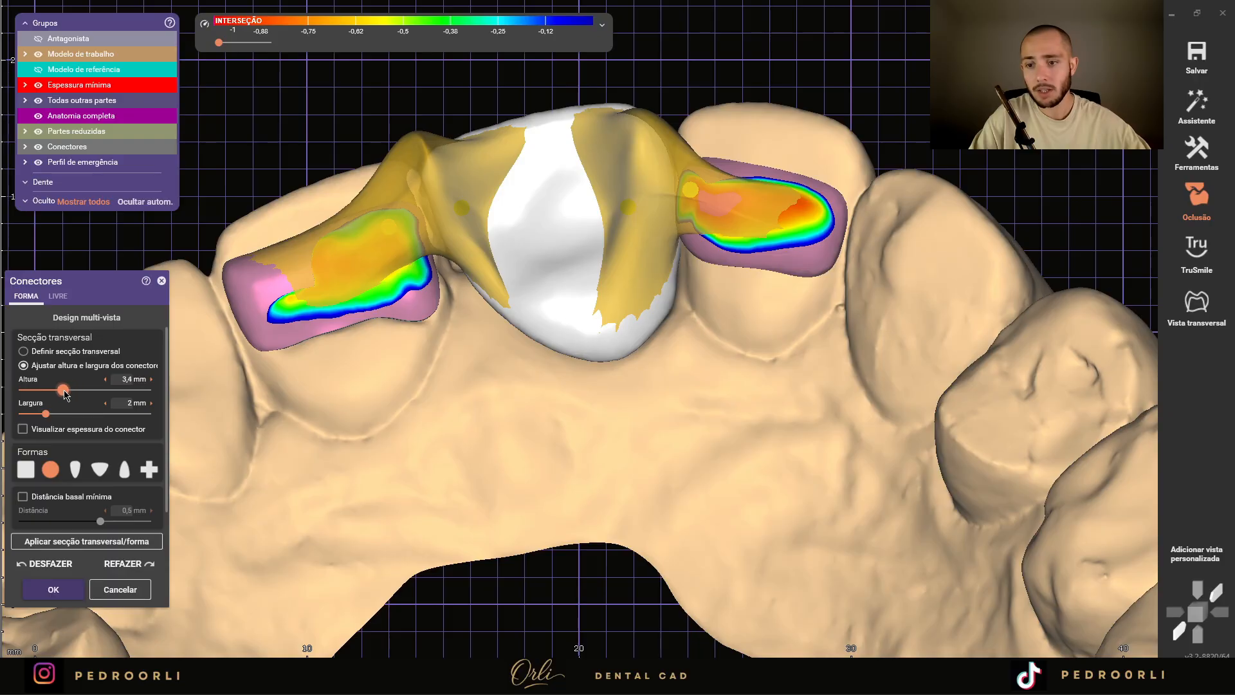
{"action": "left_click_drag", "start_coordinate": [58, 392], "coordinate": [60, 393]}
{"action": "left_click", "coordinate": [130, 543]}
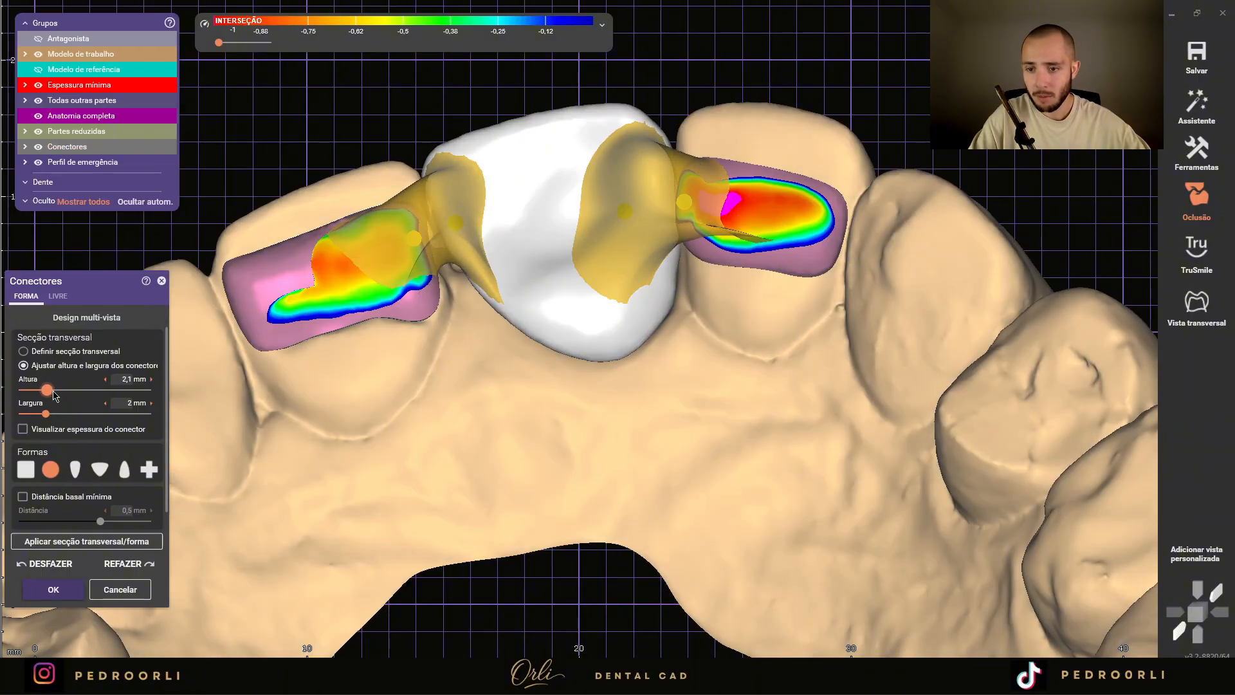
{"action": "left_click", "coordinate": [130, 544]}
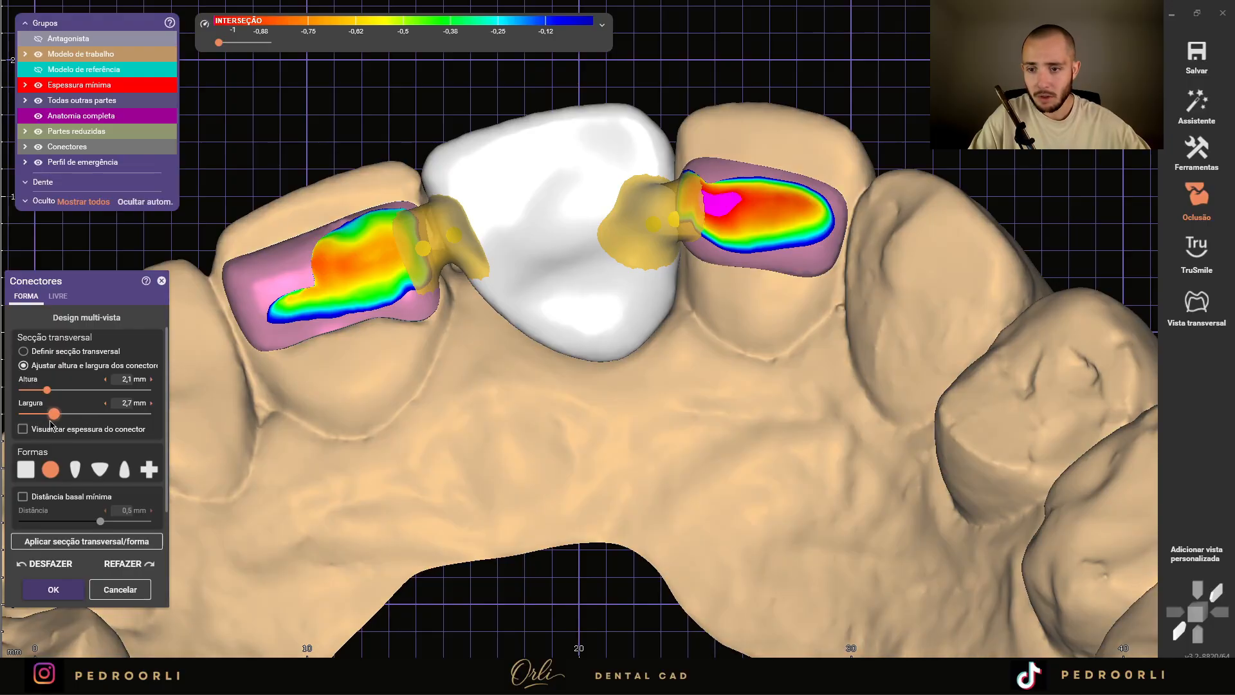
{"action": "left_click_drag", "start_coordinate": [51, 422], "coordinate": [52, 421]}
{"action": "left_click", "coordinate": [132, 546]}
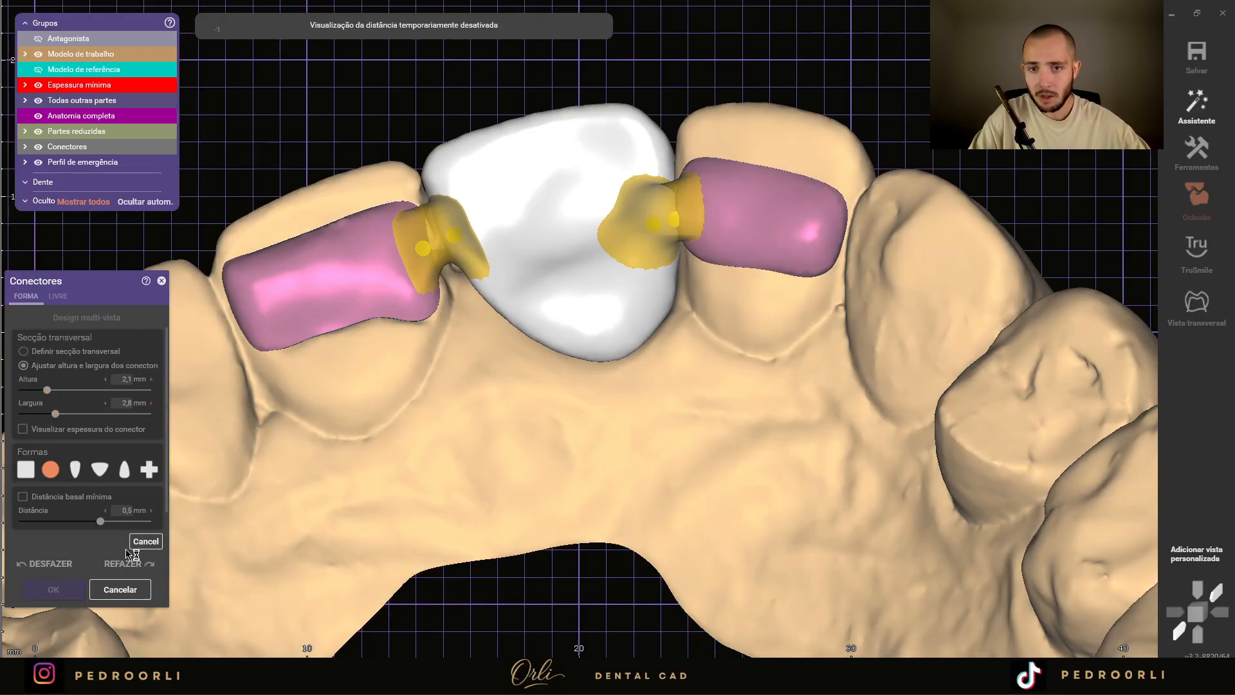
- Switch the connectors to free-form editing, continuing without applying the pending cross-section changes
{"action": "right_click_drag", "start_coordinate": [549, 287], "coordinate": [556, 288]}
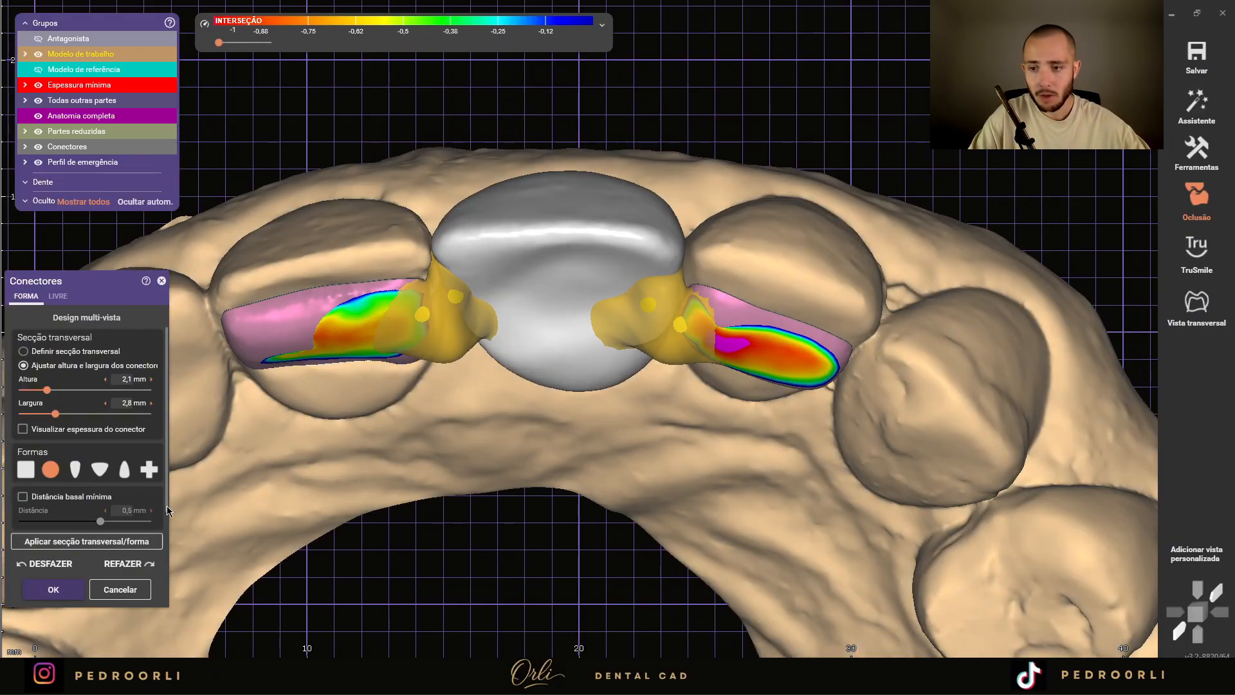
{"action": "key", "text": "a"}
{"action": "right_click_drag", "start_coordinate": [179, 460], "coordinate": [182, 434]}
{"action": "key", "text": "a"}
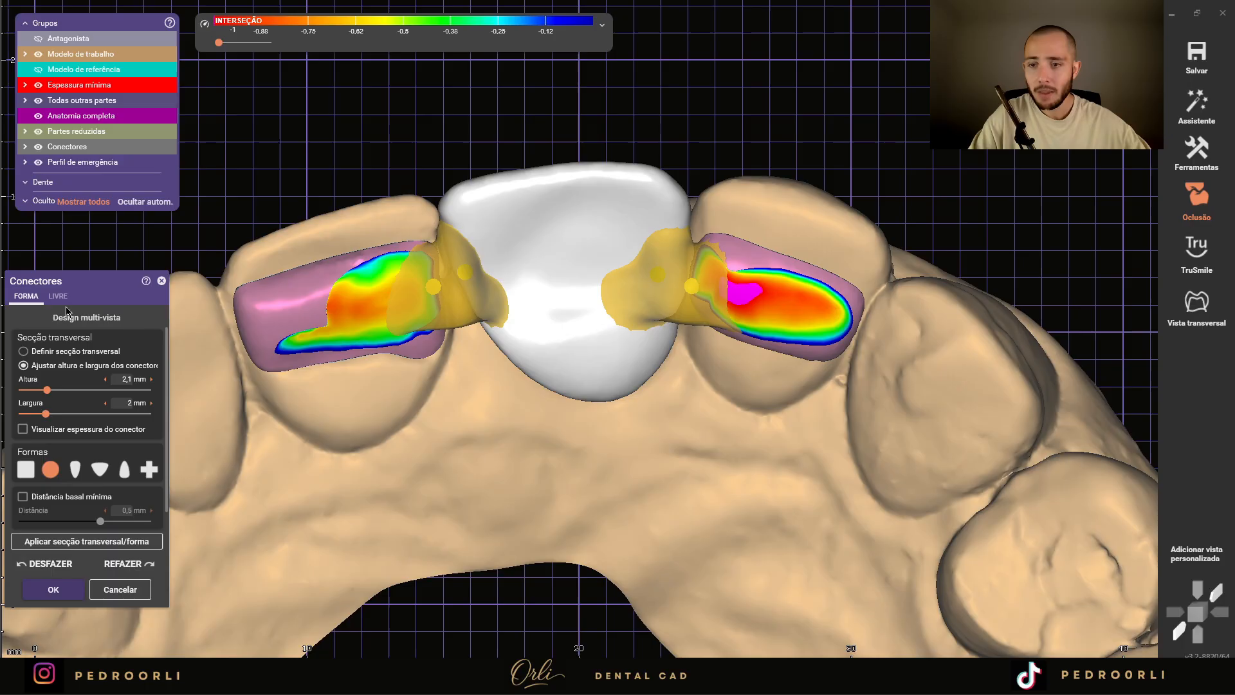
{"action": "left_click", "coordinate": [59, 297]}
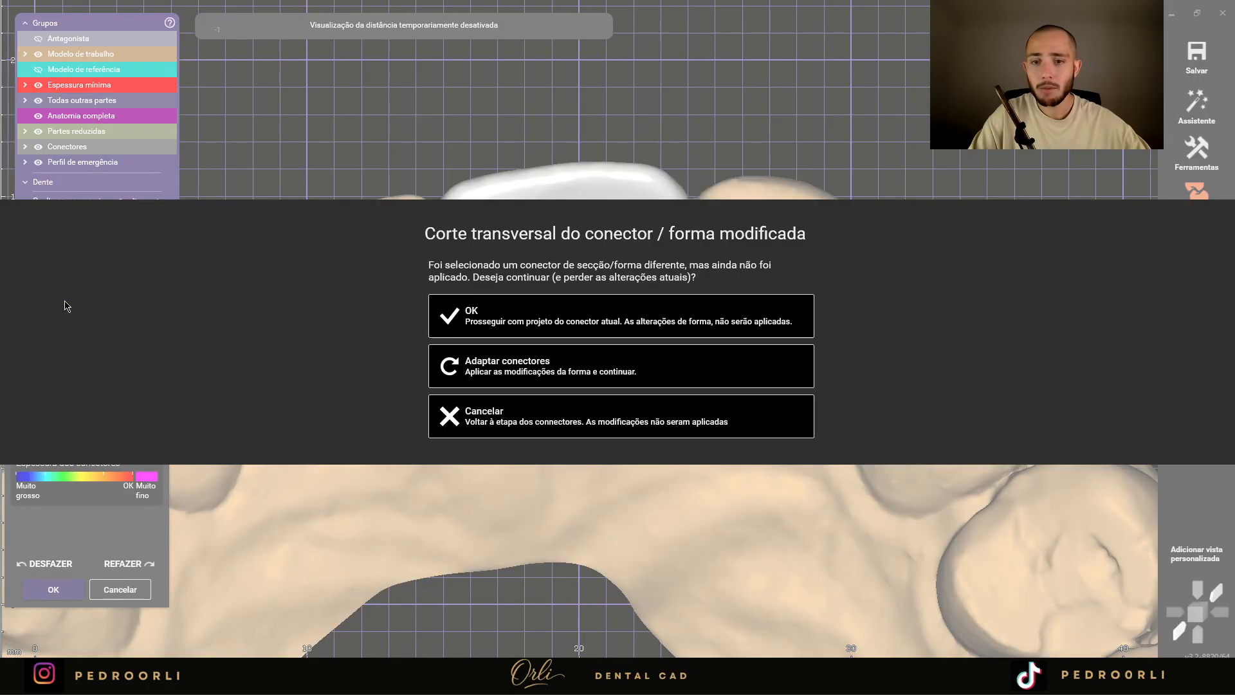
{"action": "left_click", "coordinate": [698, 316]}
- Pull the central control points of the connector between teeth 11 and 21 inward to slim its bulging palatal side
{"action": "scroll", "coordinate": [523, 388], "scroll_direction": "up", "scroll_amount": 5}
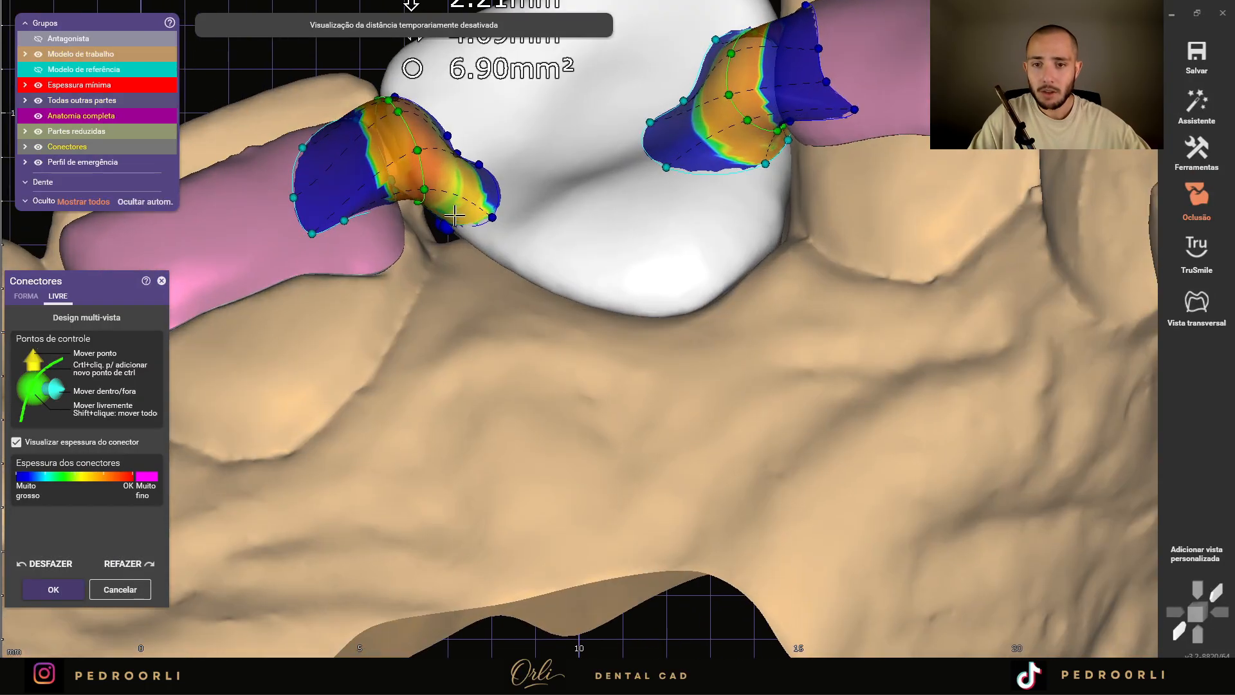
{"action": "left_click_drag", "start_coordinate": [407, 208], "coordinate": [418, 245], "text": "shift"}
{"action": "right_click_drag", "start_coordinate": [418, 246], "coordinate": [409, 467]}
{"action": "scroll", "coordinate": [409, 468], "scroll_direction": "up", "scroll_amount": 3}
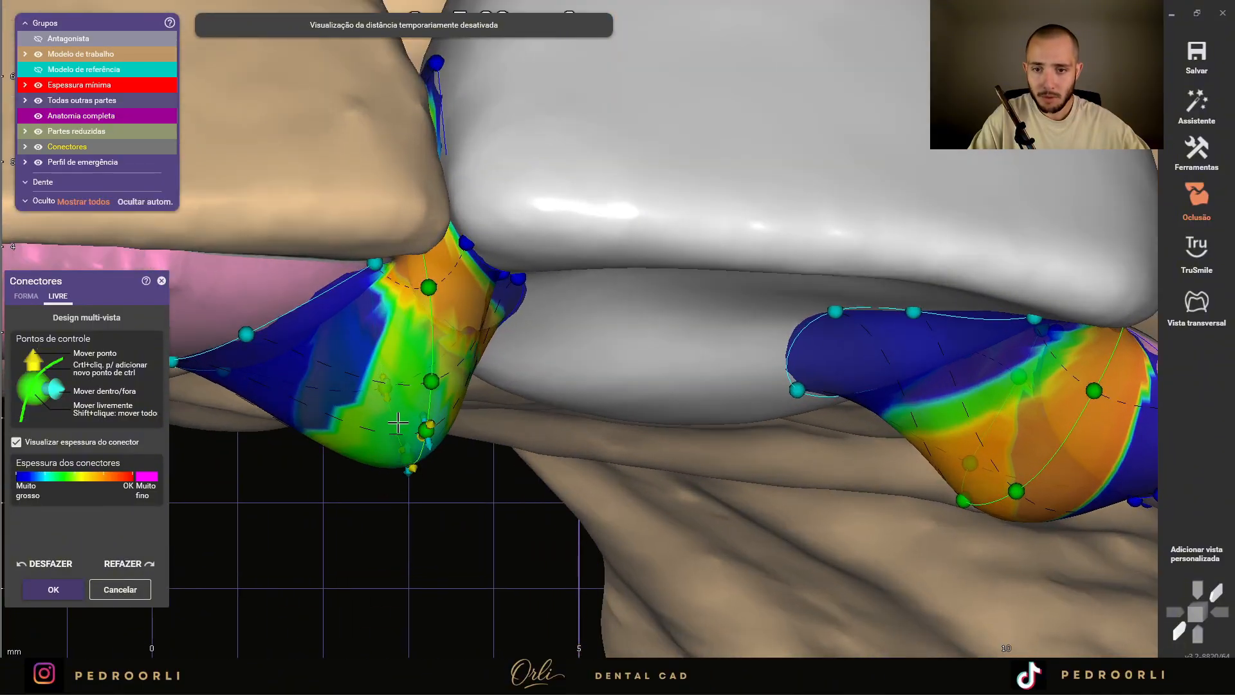
{"action": "scroll", "coordinate": [397, 423], "scroll_direction": "up", "scroll_amount": 3}
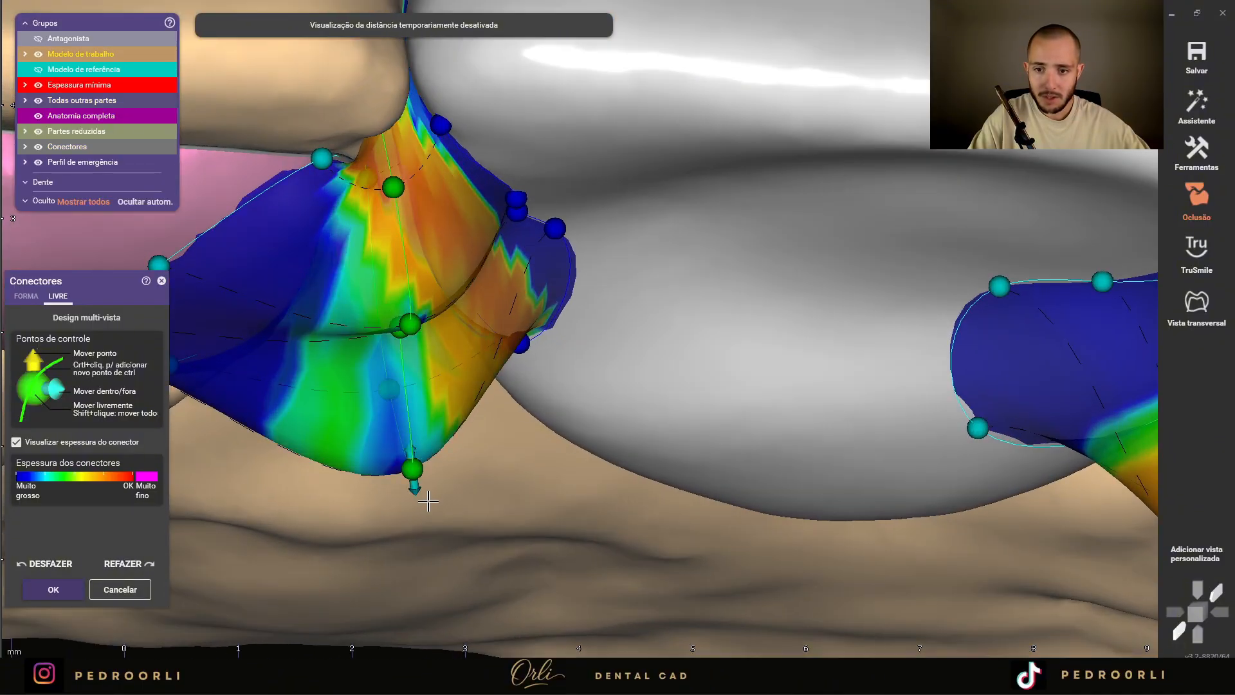
{"action": "left_click_drag", "start_coordinate": [427, 500], "coordinate": [390, 384]}
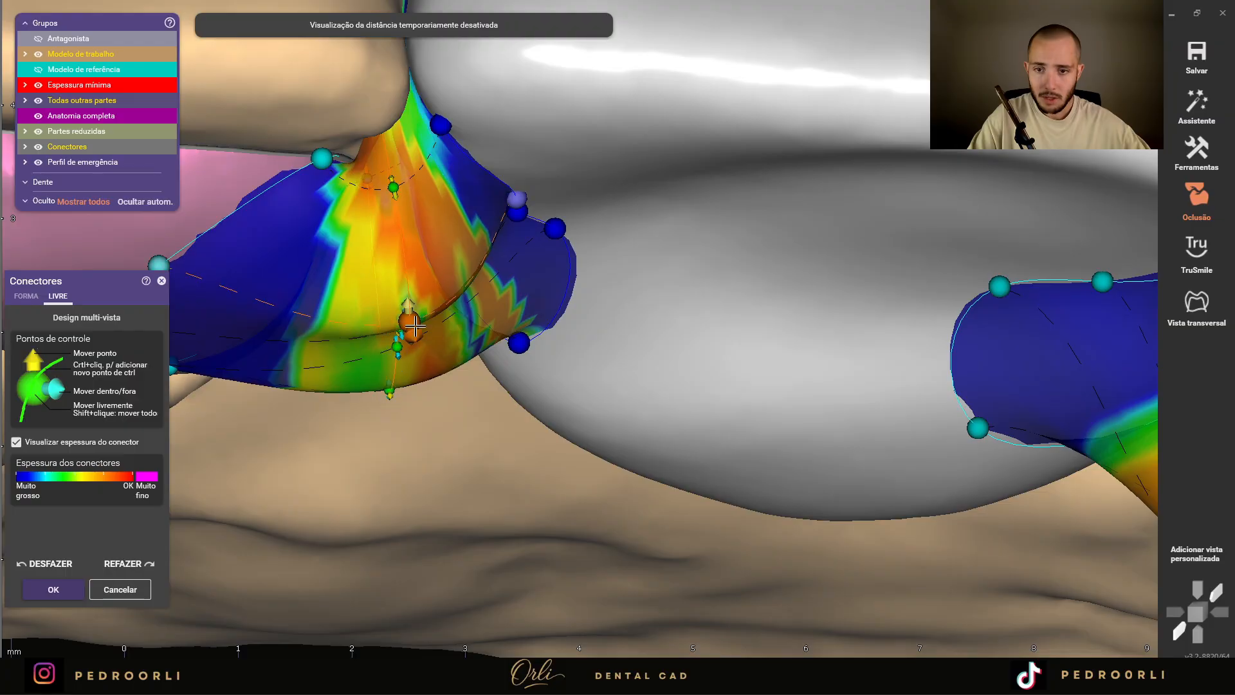
{"action": "left_click_drag", "start_coordinate": [415, 327], "coordinate": [399, 270]}
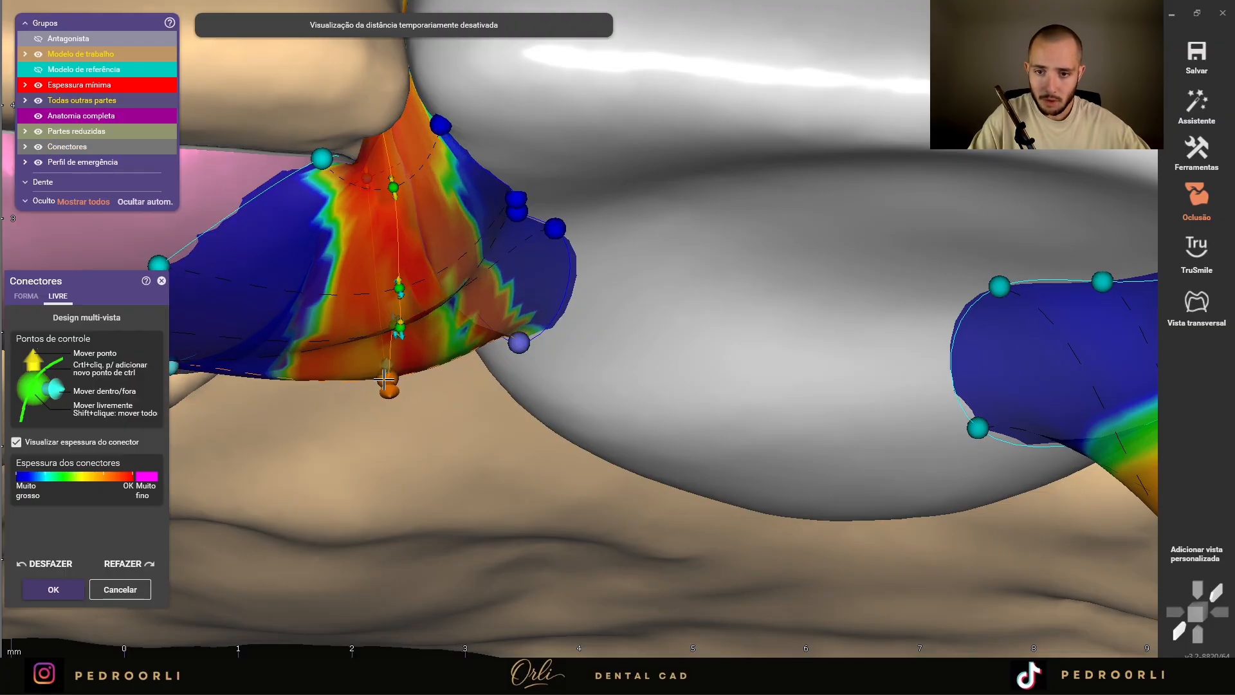
- Reposition the control points where the connector between teeth 11 and 21 meets the wing on tooth 11
{"action": "scroll", "coordinate": [384, 375], "scroll_direction": "down", "scroll_amount": 5}
{"action": "mouse_move", "coordinate": [386, 371]}
{"action": "right_mouse_down"}
{"action": "mouse_move", "coordinate": [384, 357]}
{"action": "mouse_move", "coordinate": [413, 508]}
{"action": "mouse_move", "coordinate": [403, 372]}
{"action": "right_mouse_up"}
{"action": "scroll", "coordinate": [281, 154], "scroll_direction": "up", "scroll_amount": 3}
{"action": "left_click_drag", "start_coordinate": [251, 129], "coordinate": [240, 204]}
{"action": "scroll", "coordinate": [397, 384], "scroll_direction": "down", "scroll_amount": 3}
{"action": "middle_click_drag", "start_coordinate": [397, 385], "coordinate": [497, 479]}
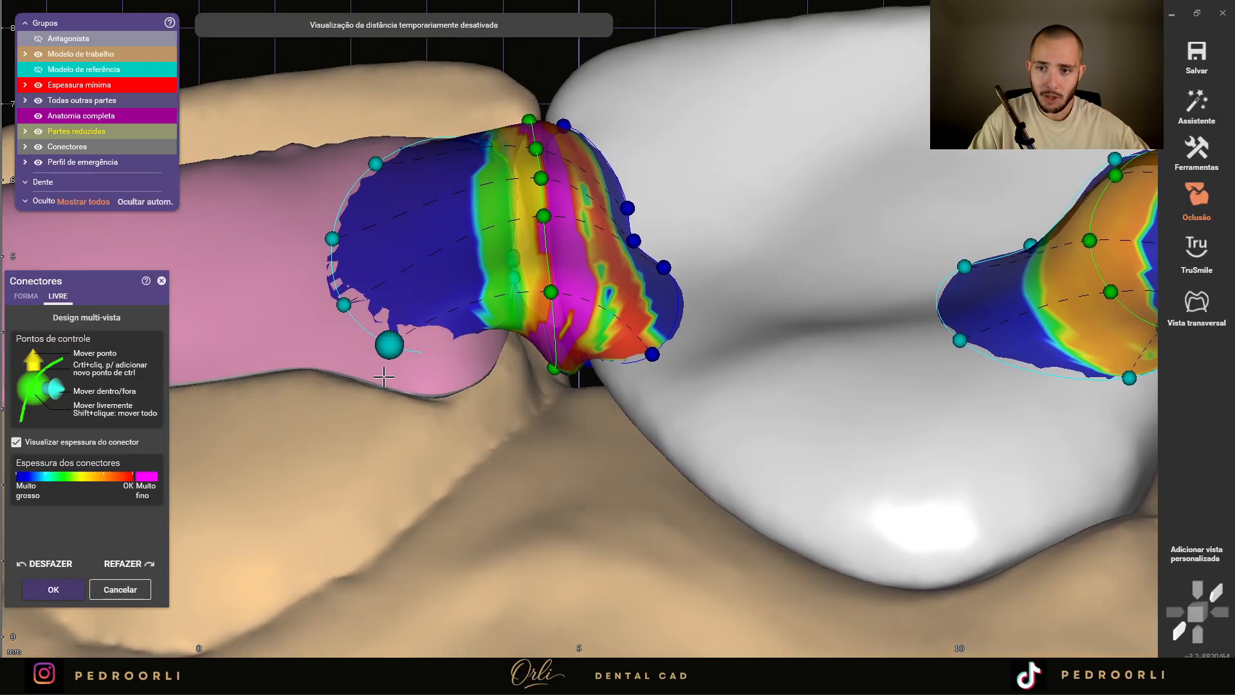
{"action": "left_click_drag", "start_coordinate": [387, 347], "coordinate": [384, 358]}
- Adjust the pontic-side control points of the connector between teeth 11 and 21 and inspect it from the facial side
{"action": "right_click_drag", "start_coordinate": [534, 368], "coordinate": [656, 321]}
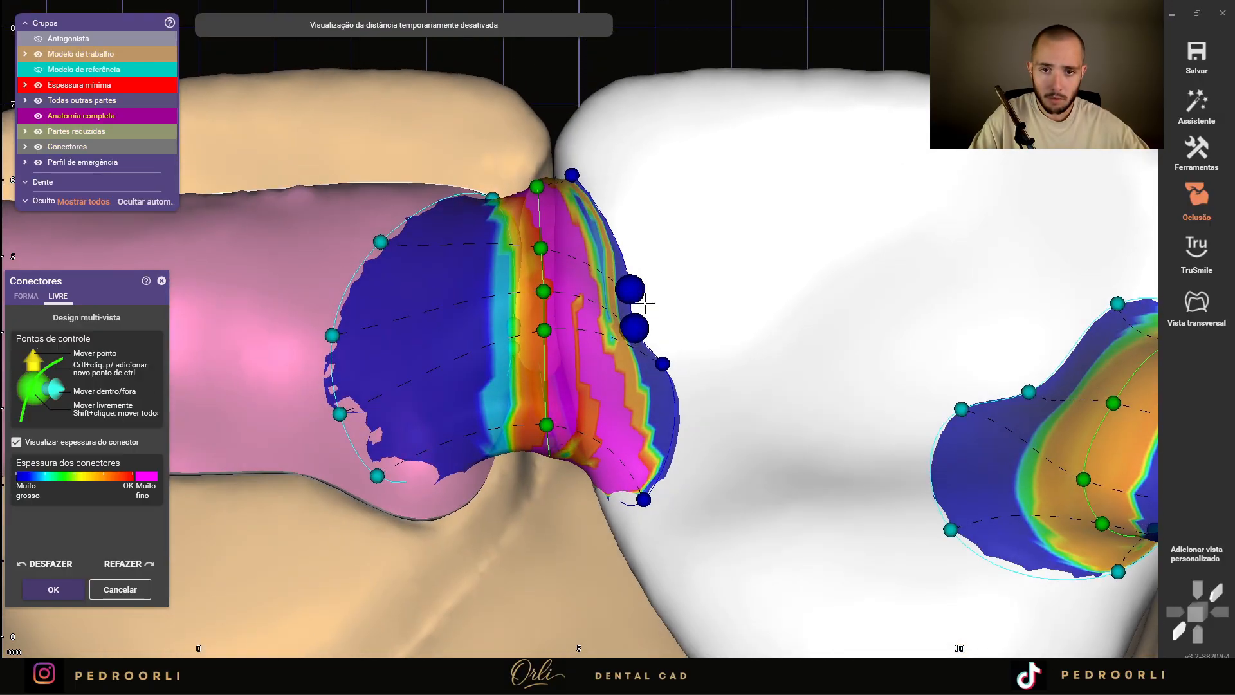
{"action": "left_click_drag", "start_coordinate": [656, 315], "coordinate": [648, 233]}
{"action": "scroll", "coordinate": [648, 233], "scroll_direction": "down", "scroll_amount": 3}
{"action": "right_click_drag", "start_coordinate": [647, 233], "coordinate": [595, 275]}
{"action": "scroll", "coordinate": [595, 275], "scroll_direction": "up", "scroll_amount": 3}
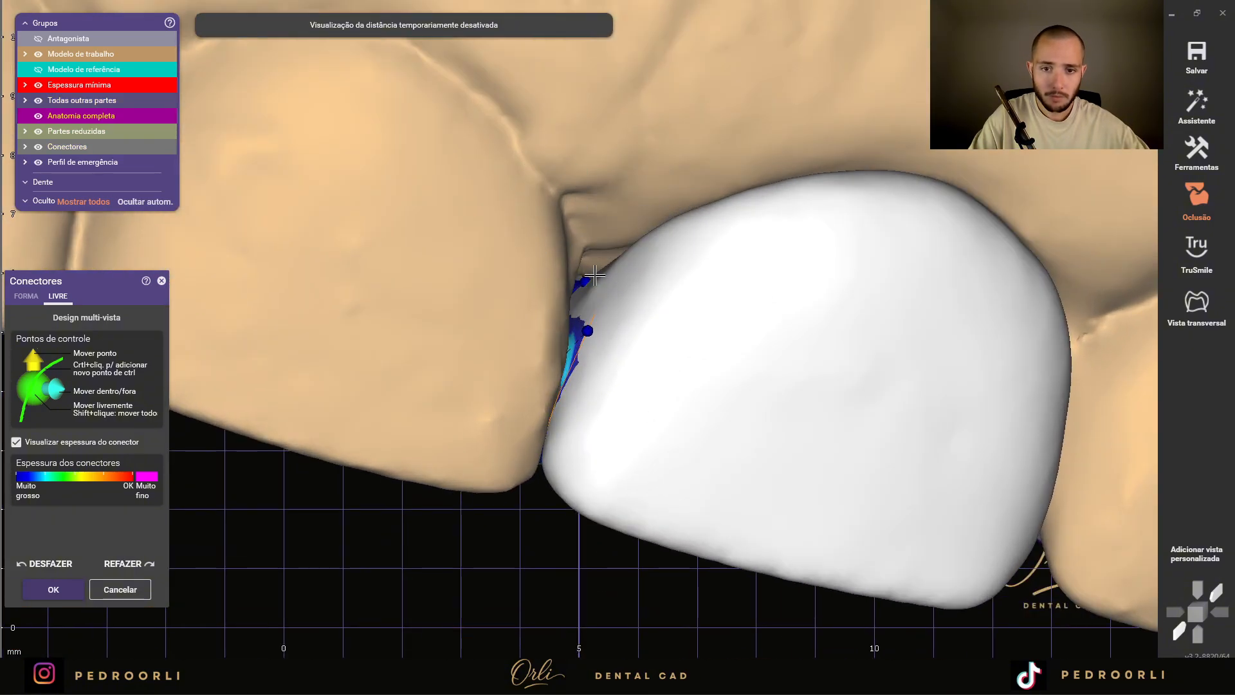
{"action": "scroll", "coordinate": [585, 326], "scroll_direction": "down", "scroll_amount": 3}
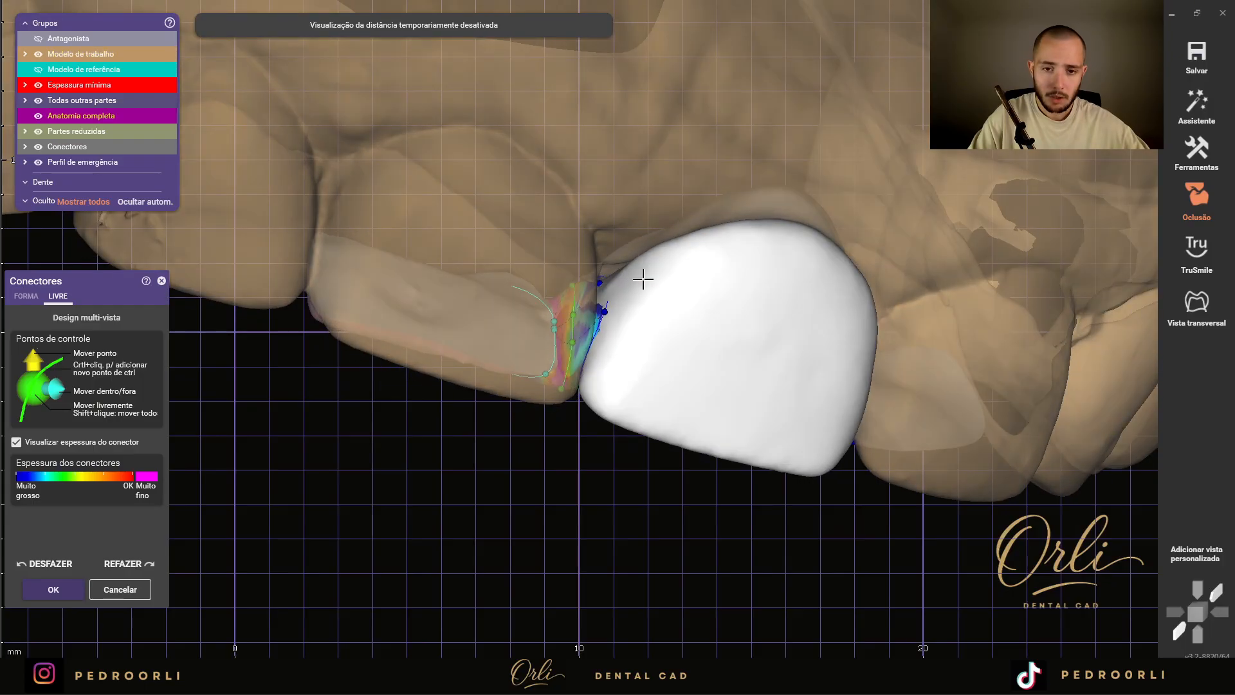
- Reshape the cervical edge of the connector between teeth 21 and 22 by moving its central control points
{"action": "right_click_drag", "start_coordinate": [642, 279], "coordinate": [776, 454]}
{"action": "scroll", "coordinate": [776, 454], "scroll_direction": "up", "scroll_amount": 2}
{"action": "scroll", "coordinate": [776, 454], "scroll_direction": "up", "scroll_amount": 2}
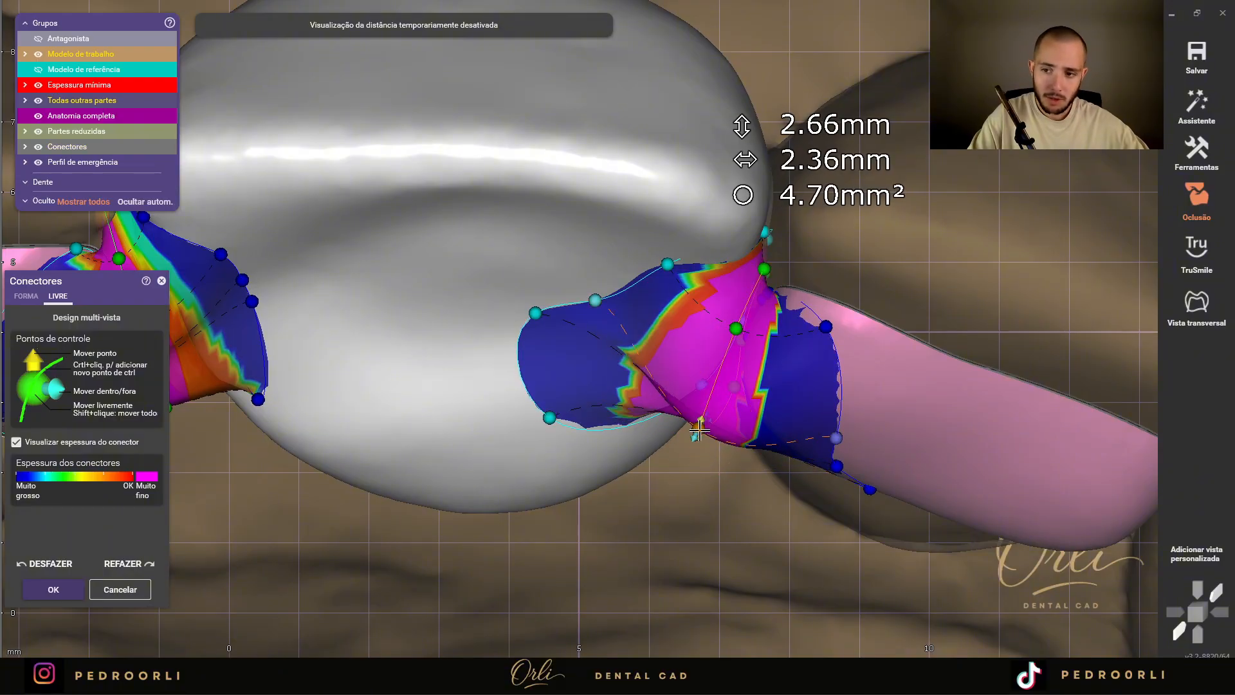
{"action": "right_click_drag", "start_coordinate": [737, 374], "coordinate": [696, 262]}
{"action": "scroll", "coordinate": [733, 289], "scroll_direction": "down", "scroll_amount": 3}
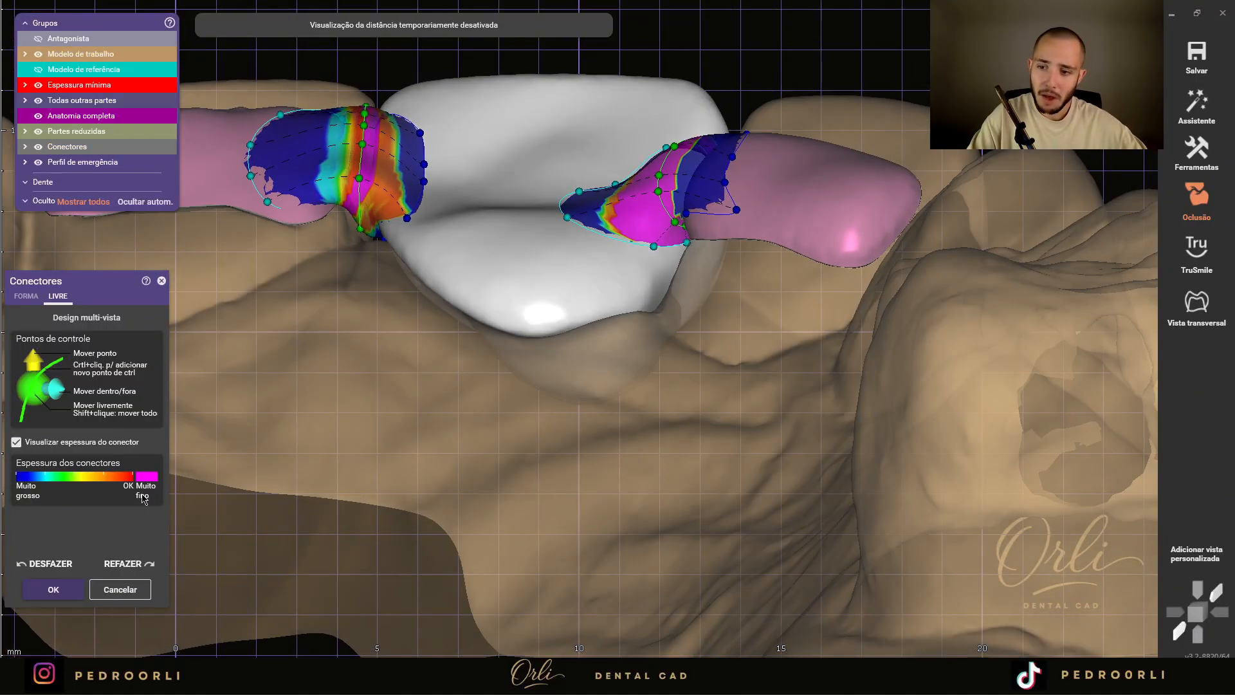
{"action": "right_click_drag", "start_coordinate": [338, 283], "coordinate": [833, 278]}
{"action": "scroll", "coordinate": [611, 301], "scroll_direction": "up", "scroll_amount": 5}
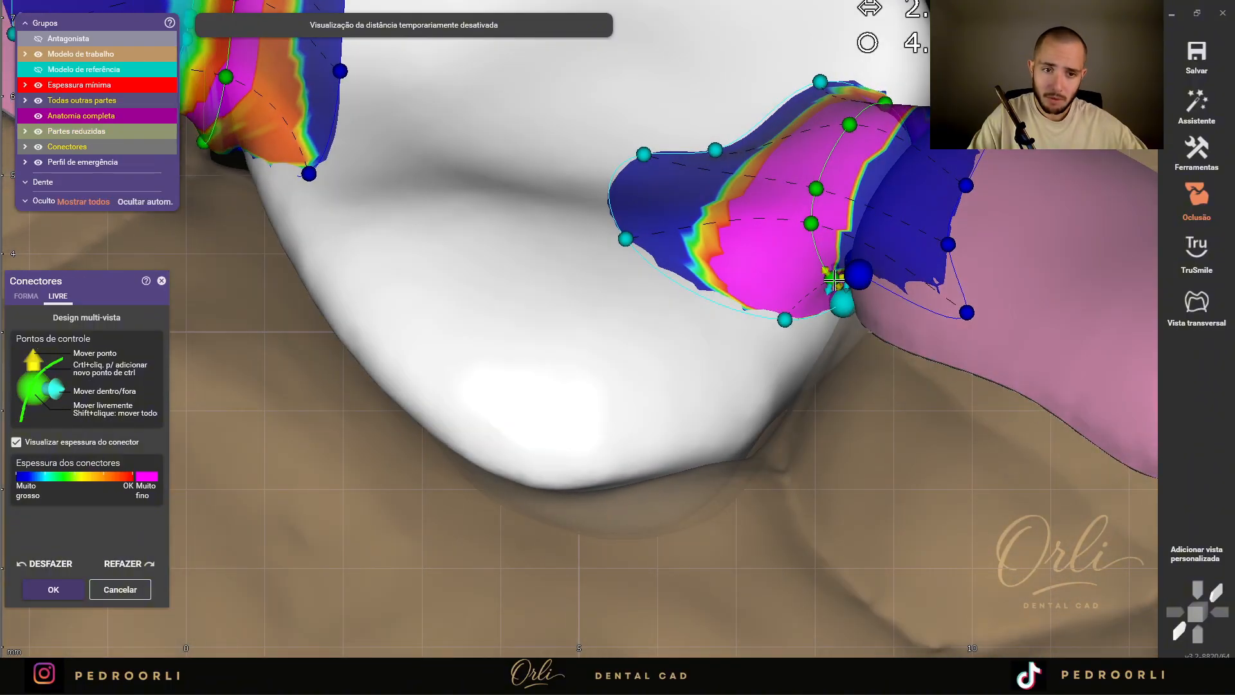
{"action": "left_click_drag", "start_coordinate": [835, 328], "coordinate": [833, 333]}
{"action": "right_click_drag", "start_coordinate": [833, 333], "coordinate": [832, 322]}
{"action": "middle_click_drag", "start_coordinate": [1004, 566], "coordinate": [828, 399]}
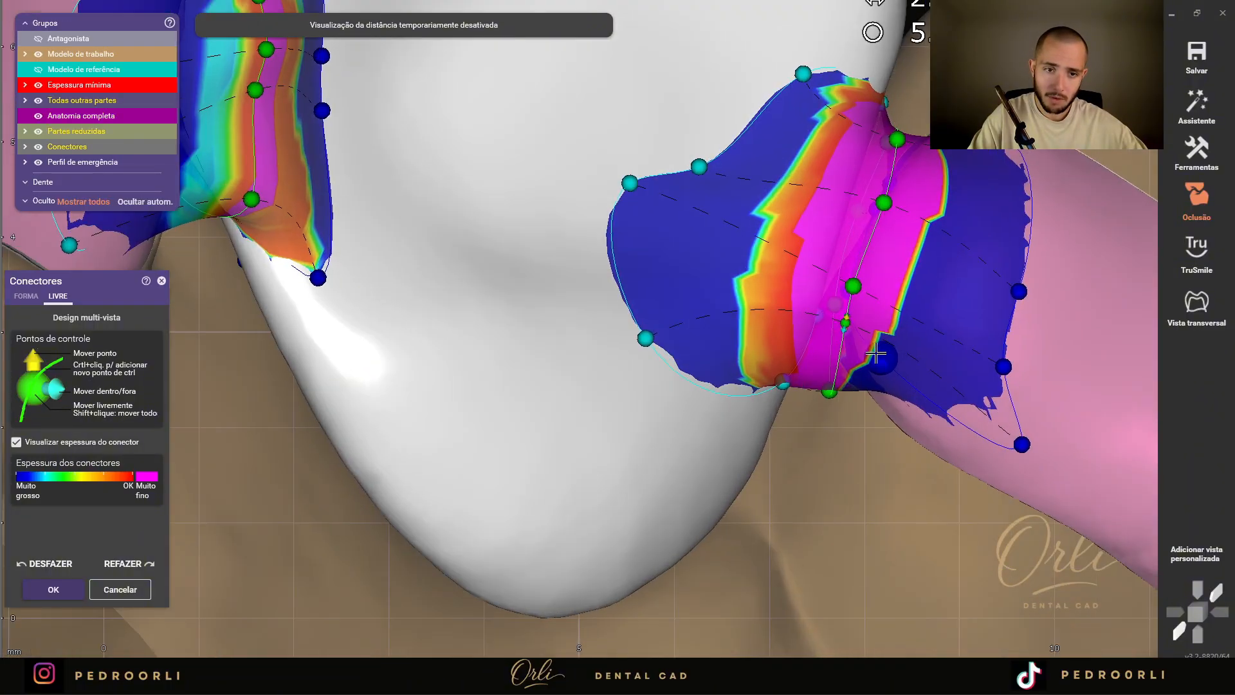
- Fine-tune the control point where the connector between teeth 21 and 22 meets the wing on tooth 22
{"action": "scroll", "coordinate": [827, 405], "scroll_direction": "down", "scroll_amount": 3}
{"action": "right_click_drag", "start_coordinate": [827, 404], "coordinate": [827, 392]}
{"action": "middle_click_drag", "start_coordinate": [827, 391], "coordinate": [868, 570]}
{"action": "scroll", "coordinate": [861, 298], "scroll_direction": "up", "scroll_amount": 3}
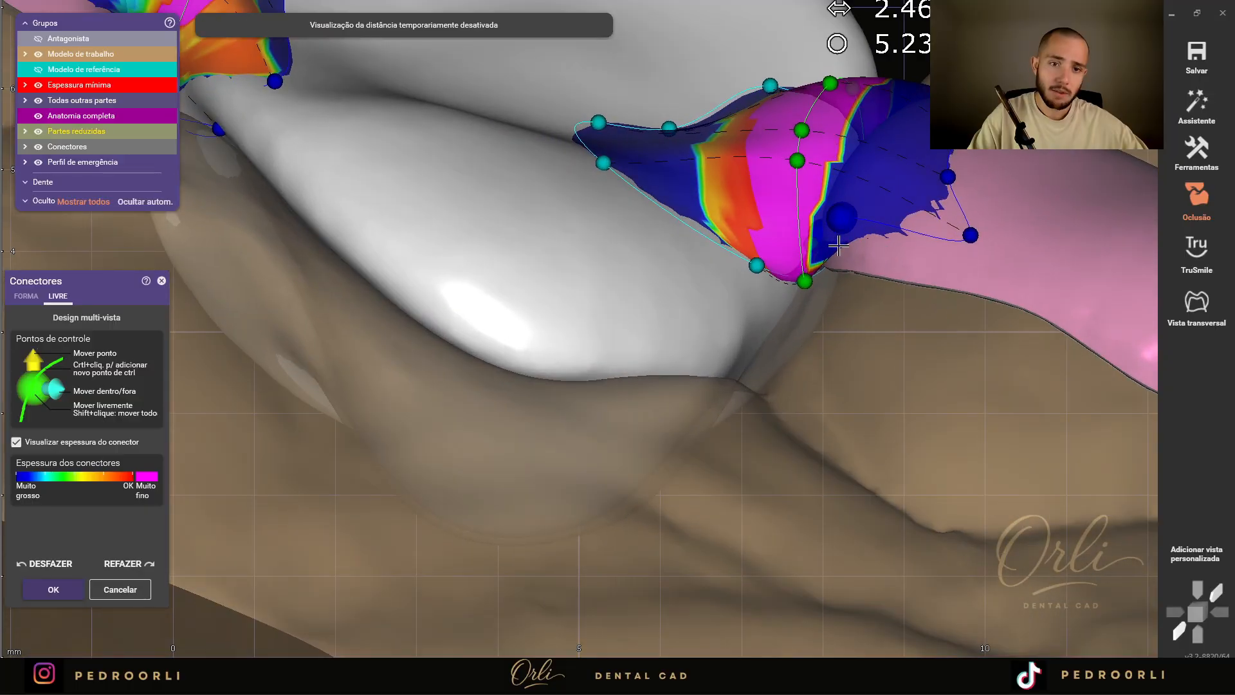
{"action": "left_click_drag", "start_coordinate": [835, 230], "coordinate": [843, 240]}
{"action": "scroll", "coordinate": [843, 240], "scroll_direction": "down", "scroll_amount": 3}
{"action": "right_click_drag", "start_coordinate": [817, 277], "coordinate": [739, 279]}
{"action": "middle_click_drag", "start_coordinate": [739, 278], "coordinate": [746, 346]}
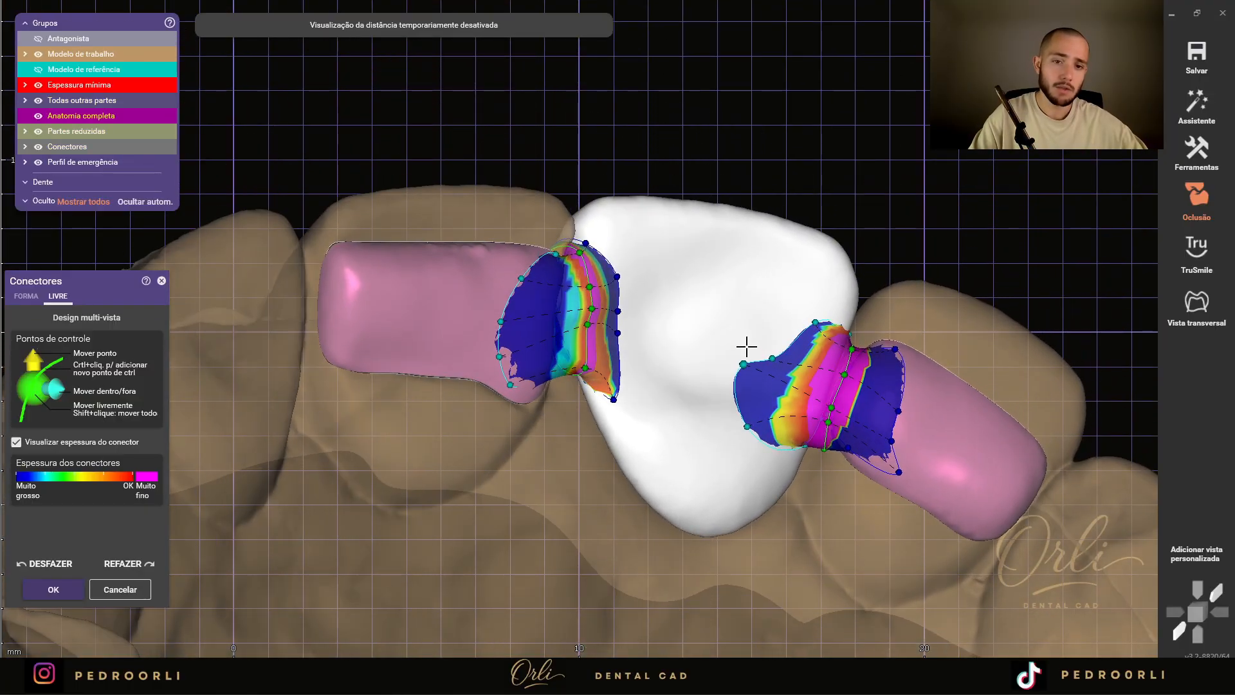
- Adjust the pontic-side edge of the connector between teeth 21 and 22 and accept the connector design
{"action": "left_click_drag", "start_coordinate": [772, 357], "coordinate": [766, 339]}
{"action": "right_click_drag", "start_coordinate": [786, 267], "coordinate": [780, 496]}
{"action": "middle_click_drag", "start_coordinate": [780, 495], "coordinate": [788, 298]}
{"action": "right_click_drag", "start_coordinate": [789, 298], "coordinate": [790, 228]}
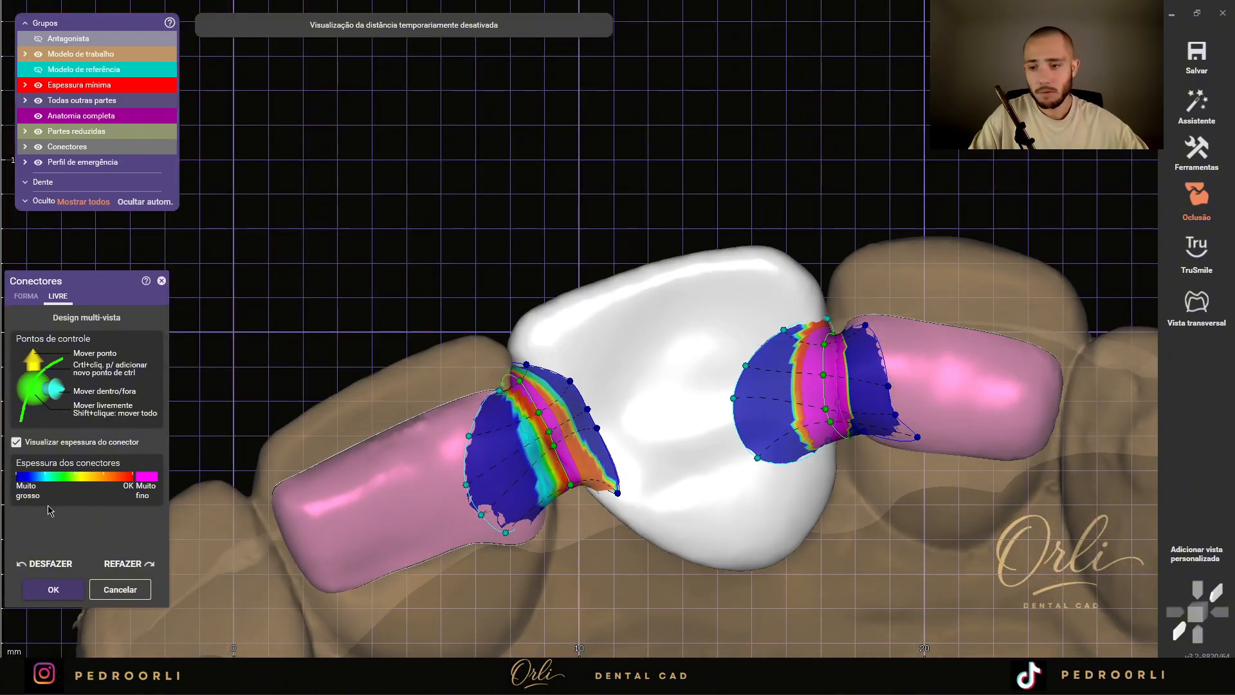
{"action": "left_click", "coordinate": [56, 593]}
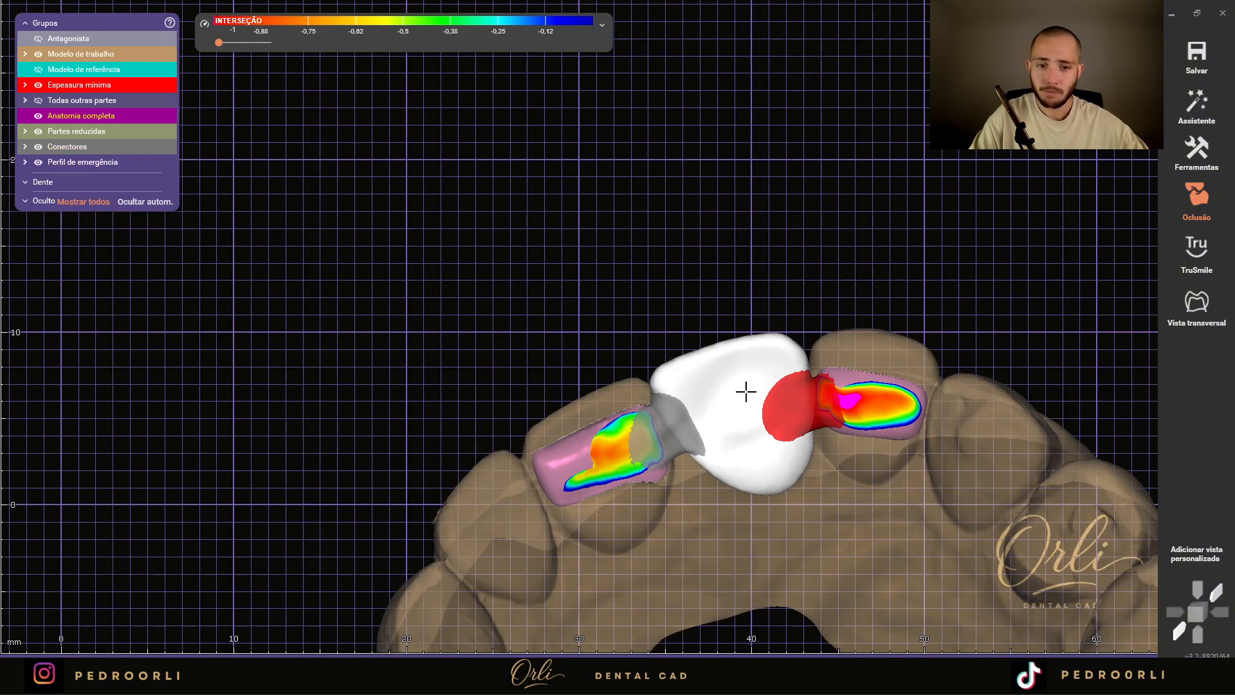
- Reopen the connector between teeth 21 and 22, accept its design and clear the tooth selection
{"action": "left_click", "coordinate": [753, 398]}
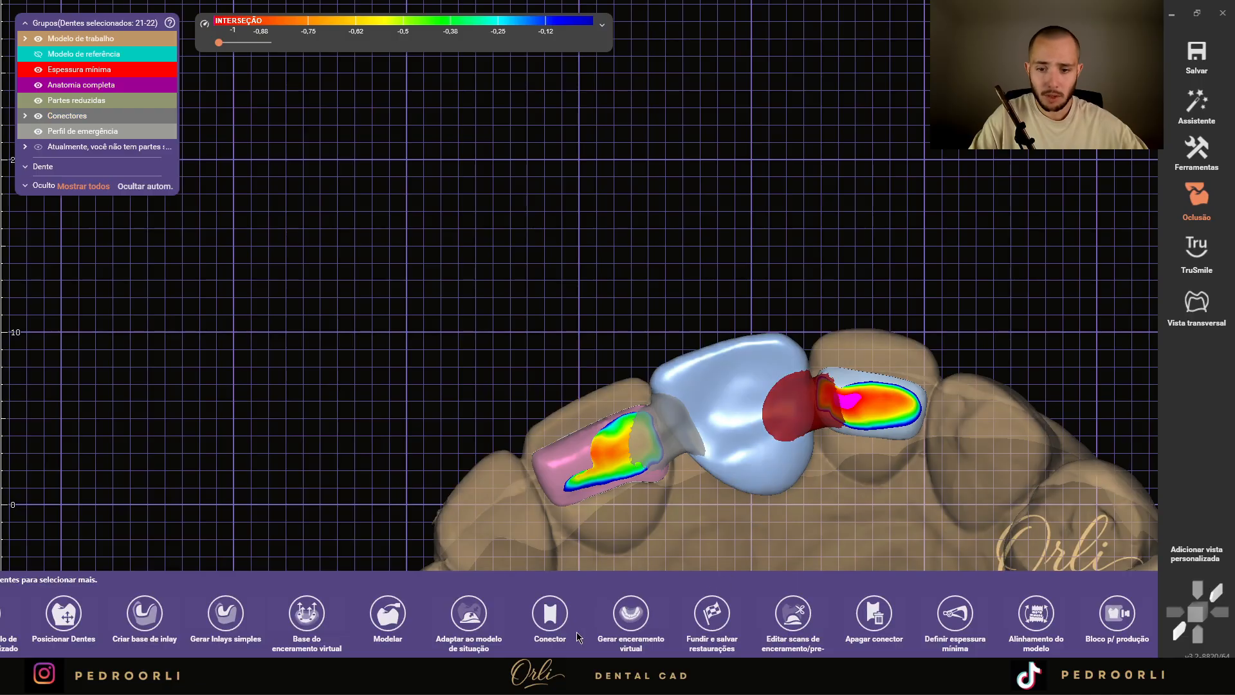
{"action": "double_click", "coordinate": [788, 411]}
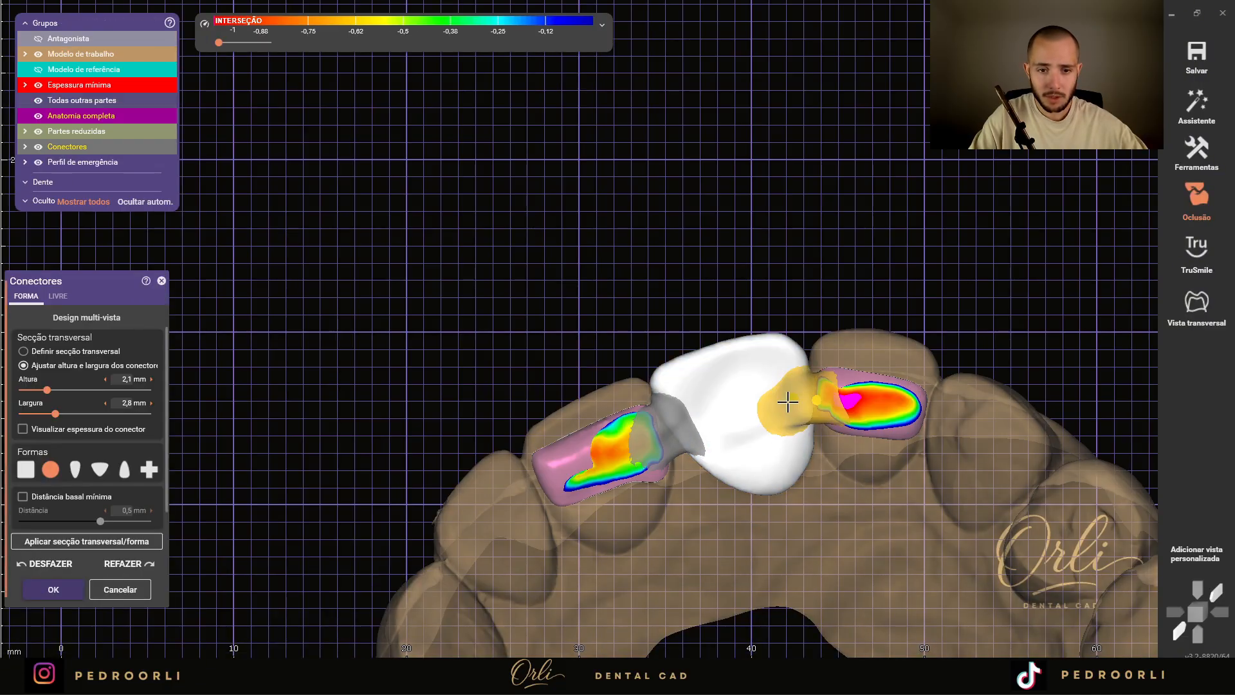
{"action": "left_click", "coordinate": [43, 598]}
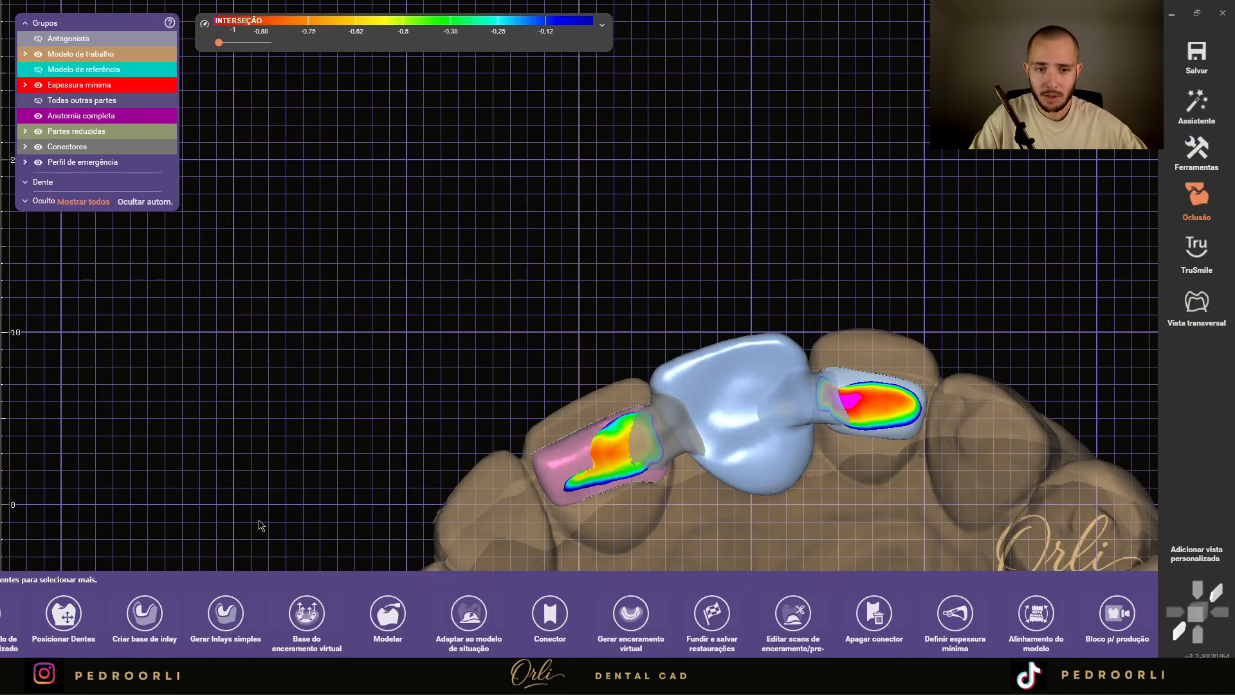
{"action": "left_click", "coordinate": [853, 273]}
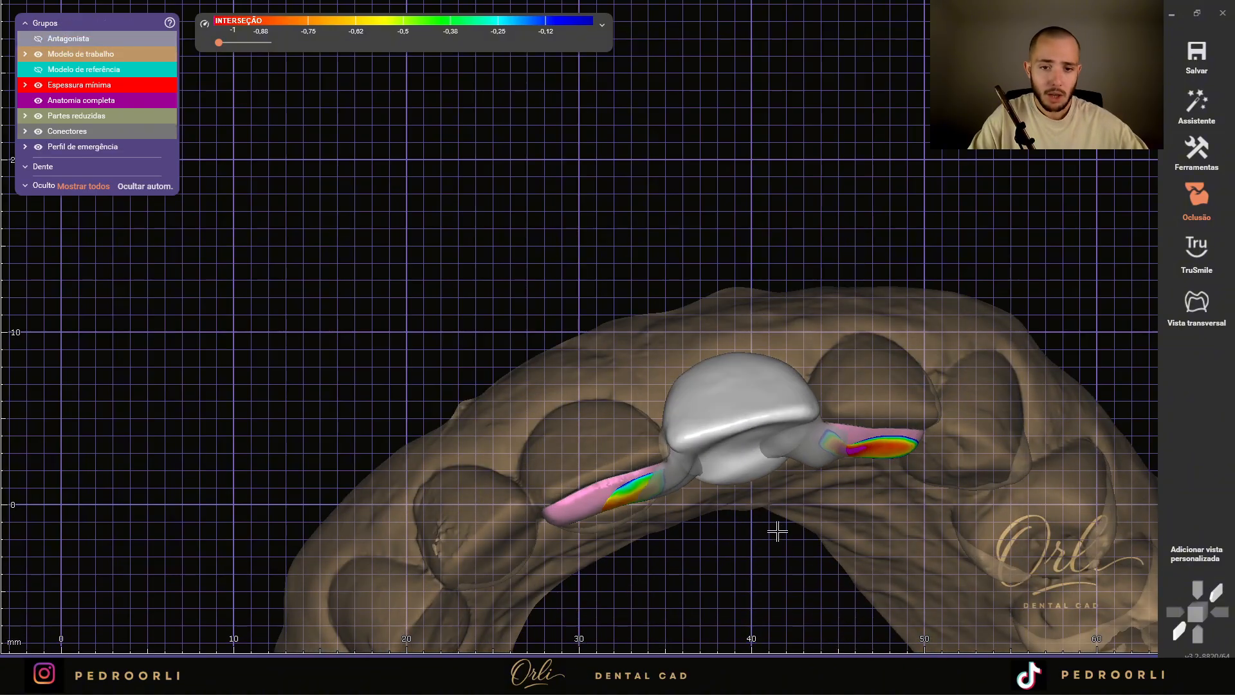
- Generate the virtual wax-up for all teeth of the bridge and accept it
{"action": "mouse_move", "coordinate": [731, 656]}
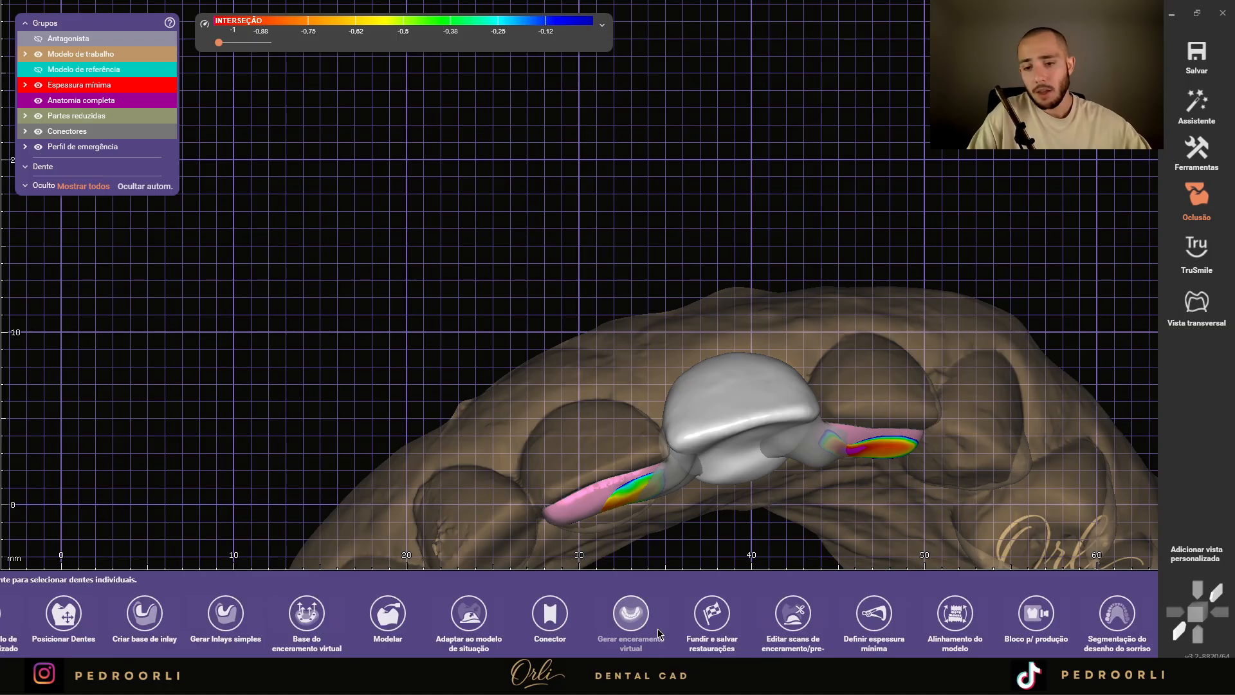
{"action": "scroll", "coordinate": [652, 629], "scroll_direction": "up", "scroll_amount": 5}
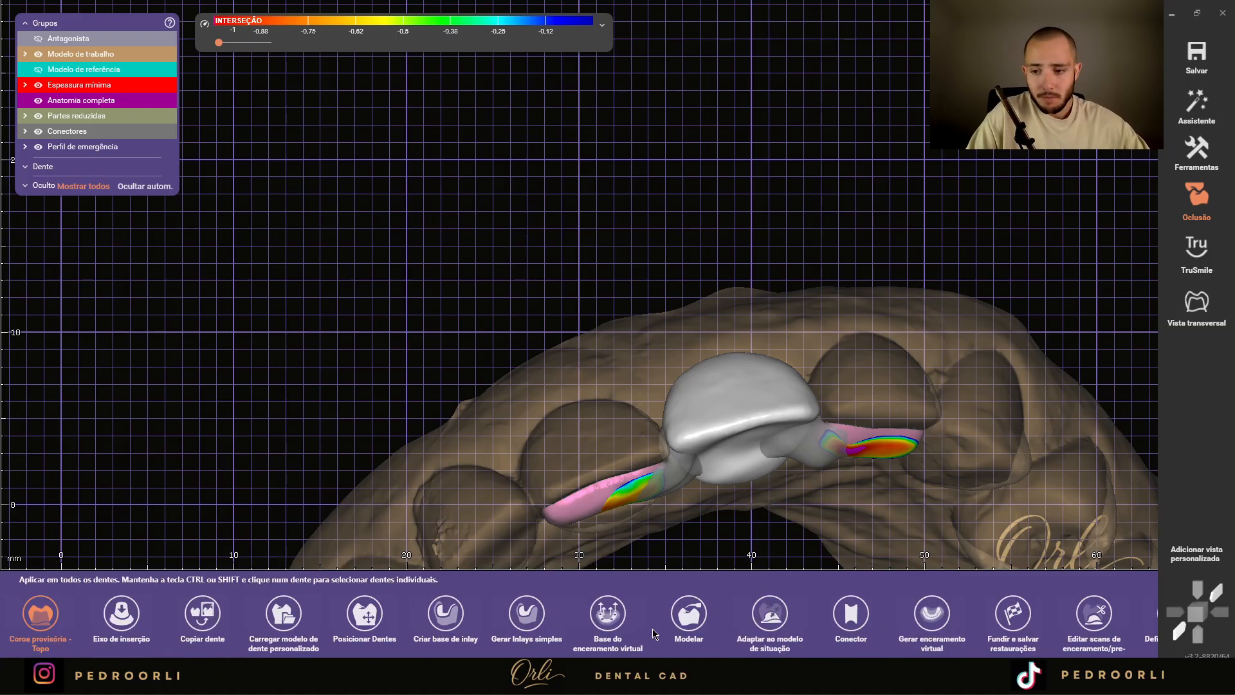
{"action": "scroll", "coordinate": [653, 634], "scroll_direction": "down", "scroll_amount": 3}
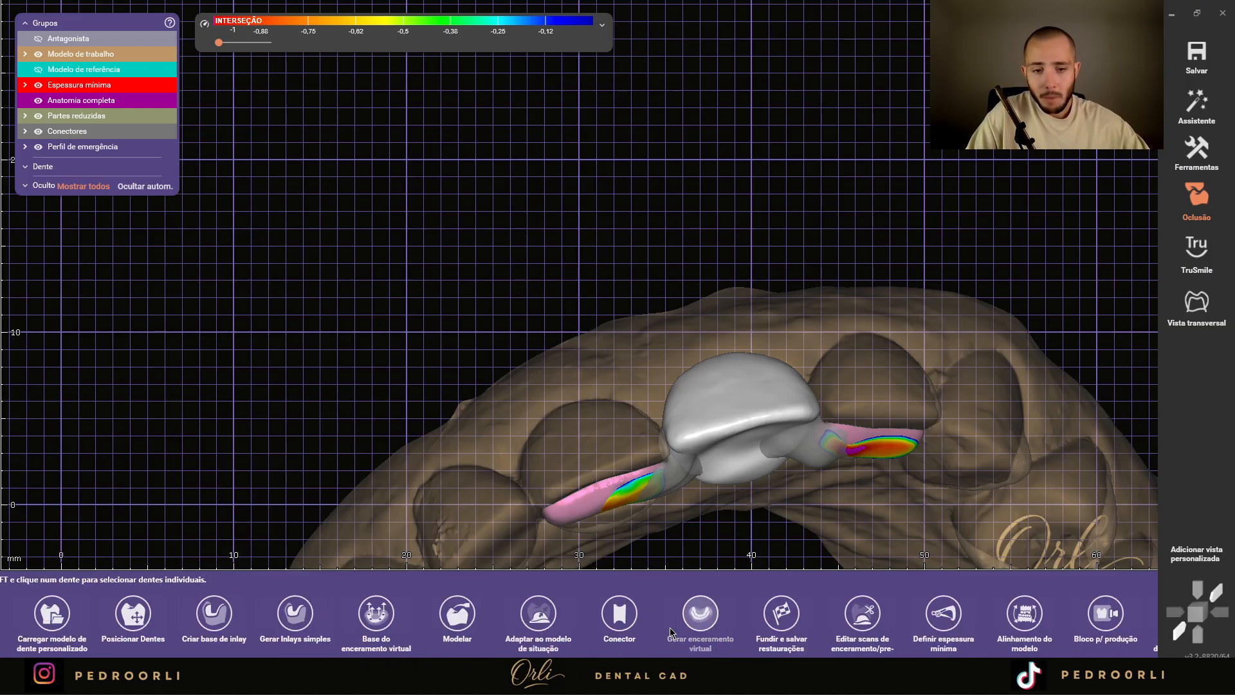
{"action": "left_click", "coordinate": [701, 611]}
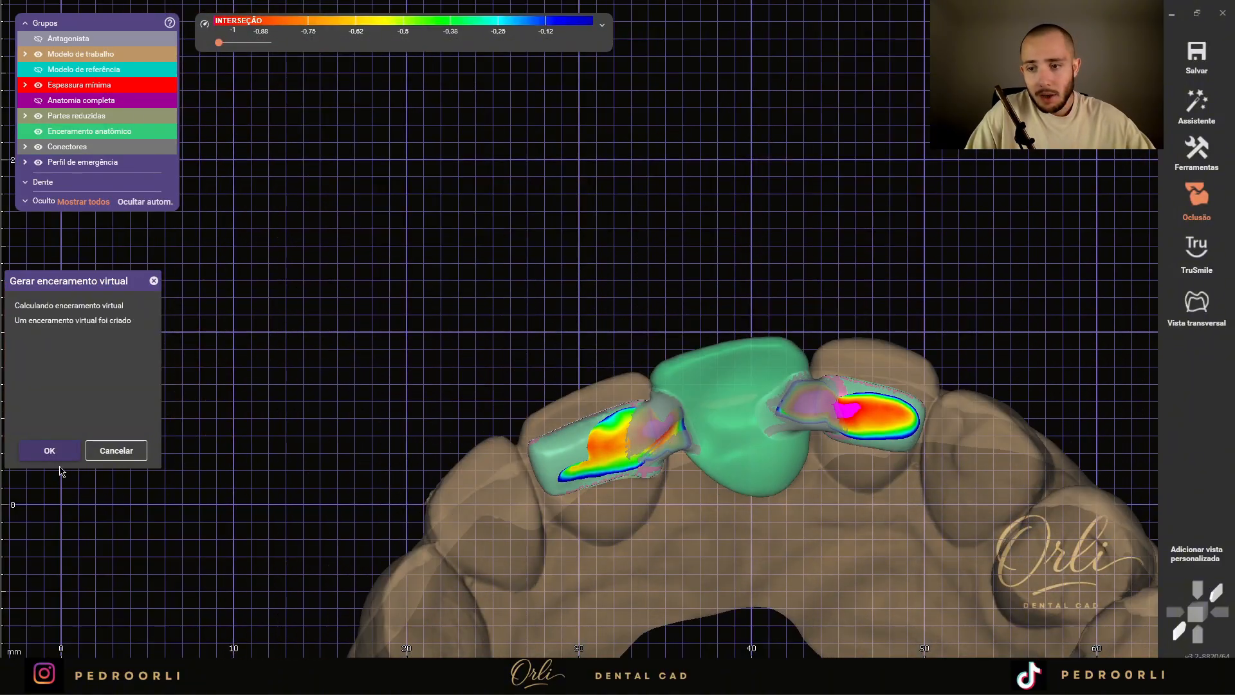
{"action": "left_click", "coordinate": [49, 454]}
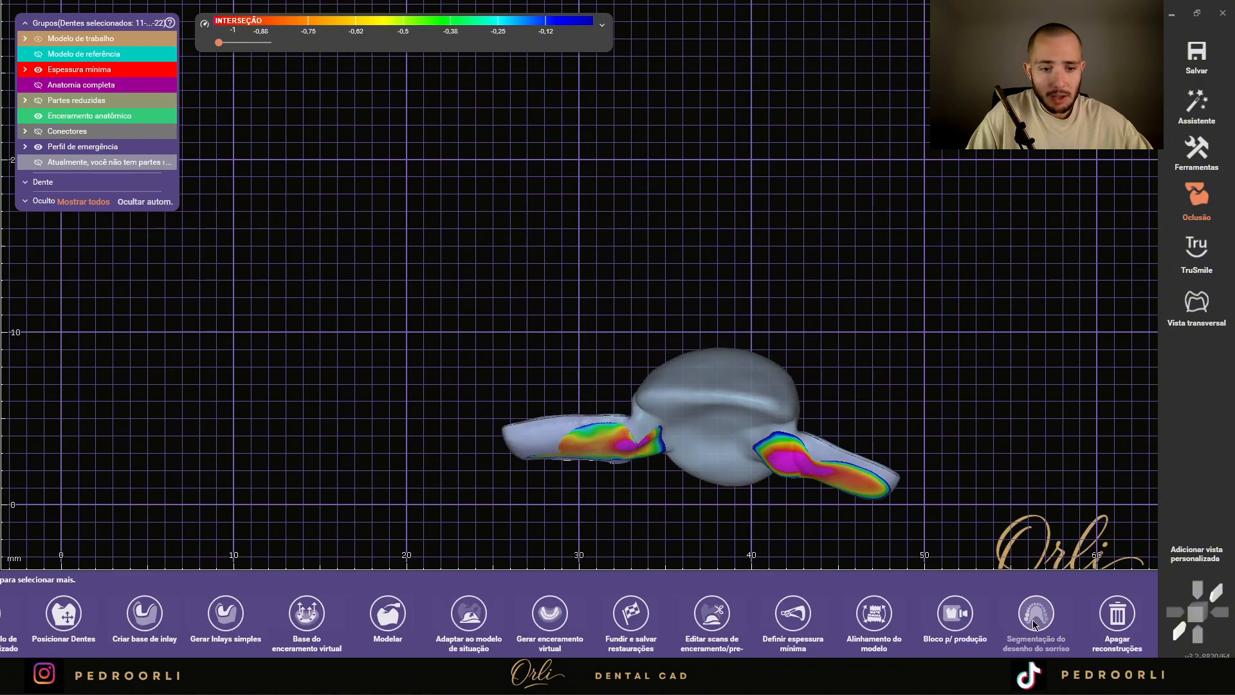
- Try merging and saving the wax-up of teeth 11 to 22 as a restoration, and cancel the merge
{"action": "left_click", "coordinate": [631, 614]}
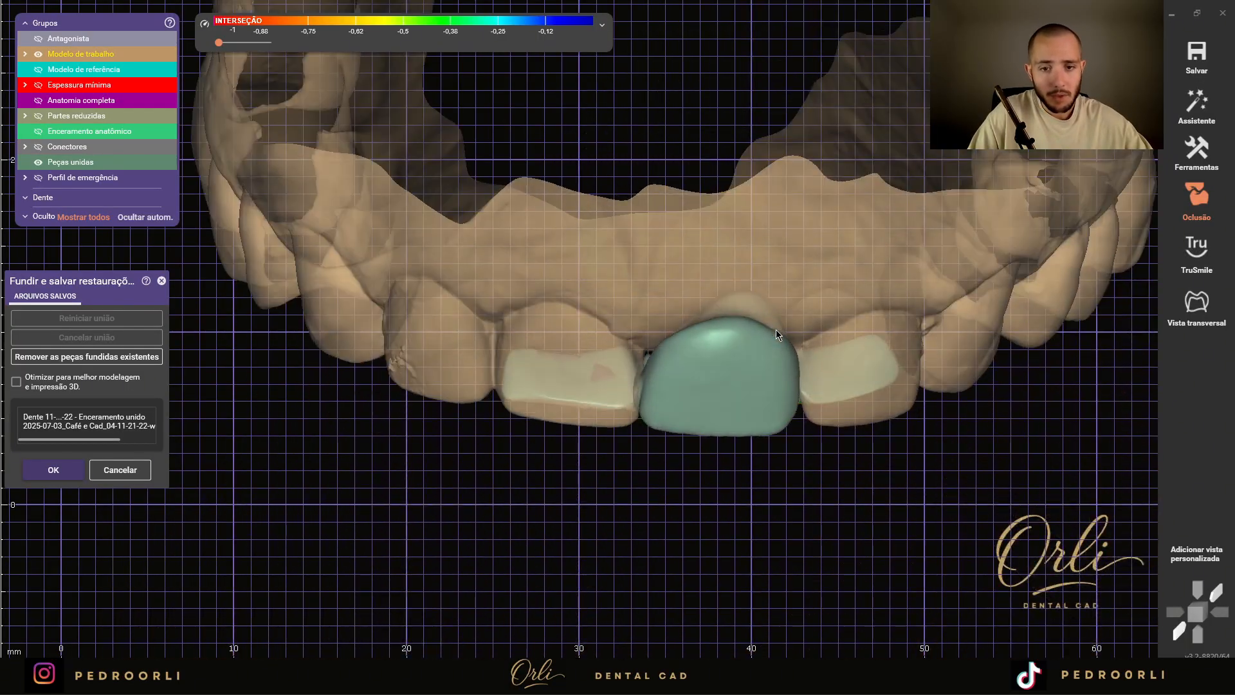
{"action": "left_click", "coordinate": [122, 470]}
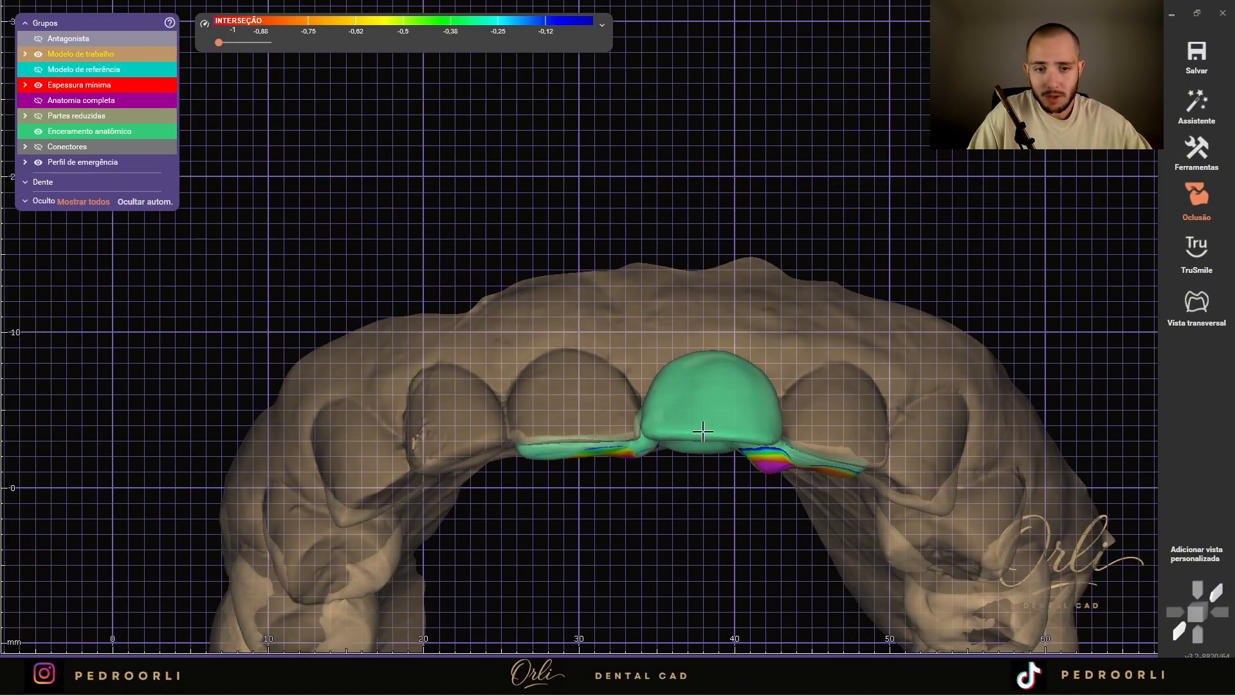
- Delete the wax-up parts (Peças do enceramento) covering teeth 11 to 22
{"action": "left_click", "coordinate": [1116, 616]}
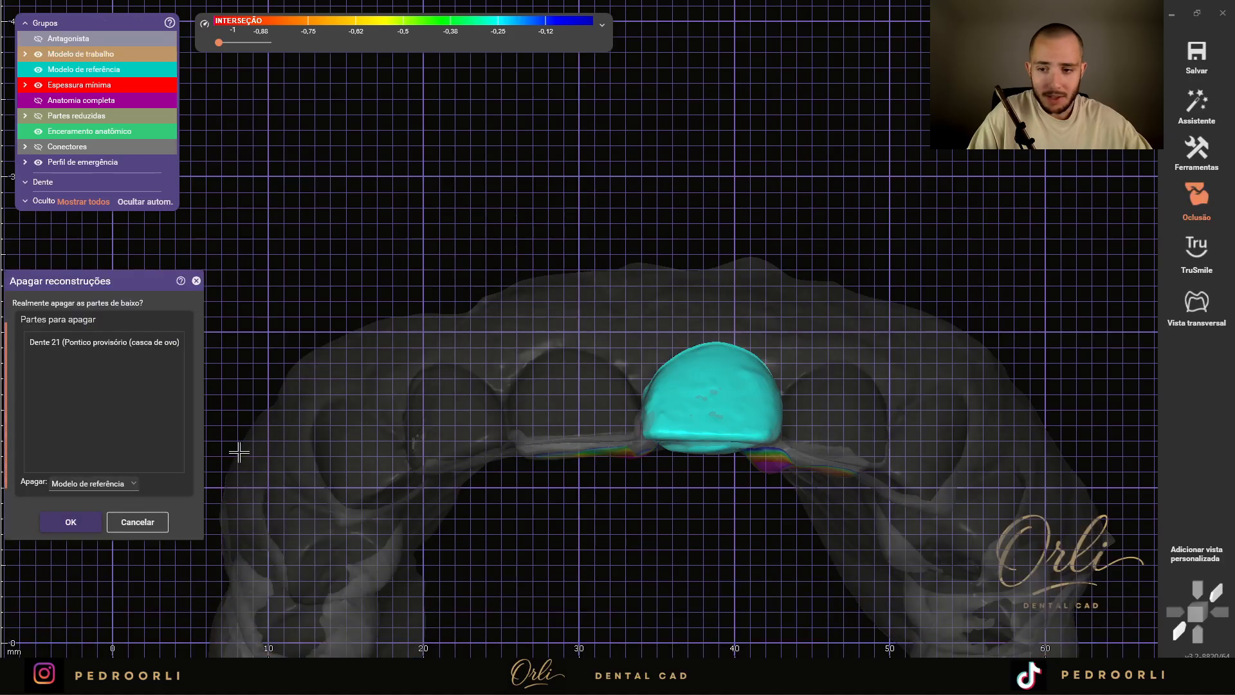
{"action": "left_click", "coordinate": [98, 485]}
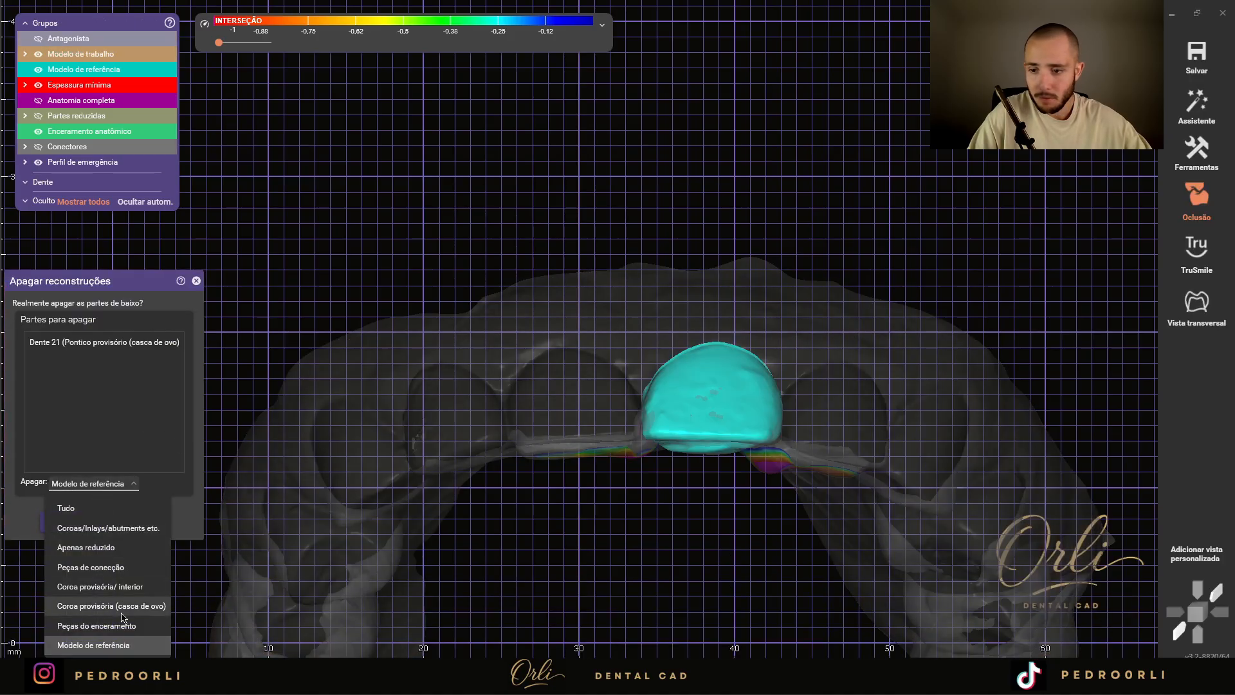
{"action": "left_click", "coordinate": [118, 625]}
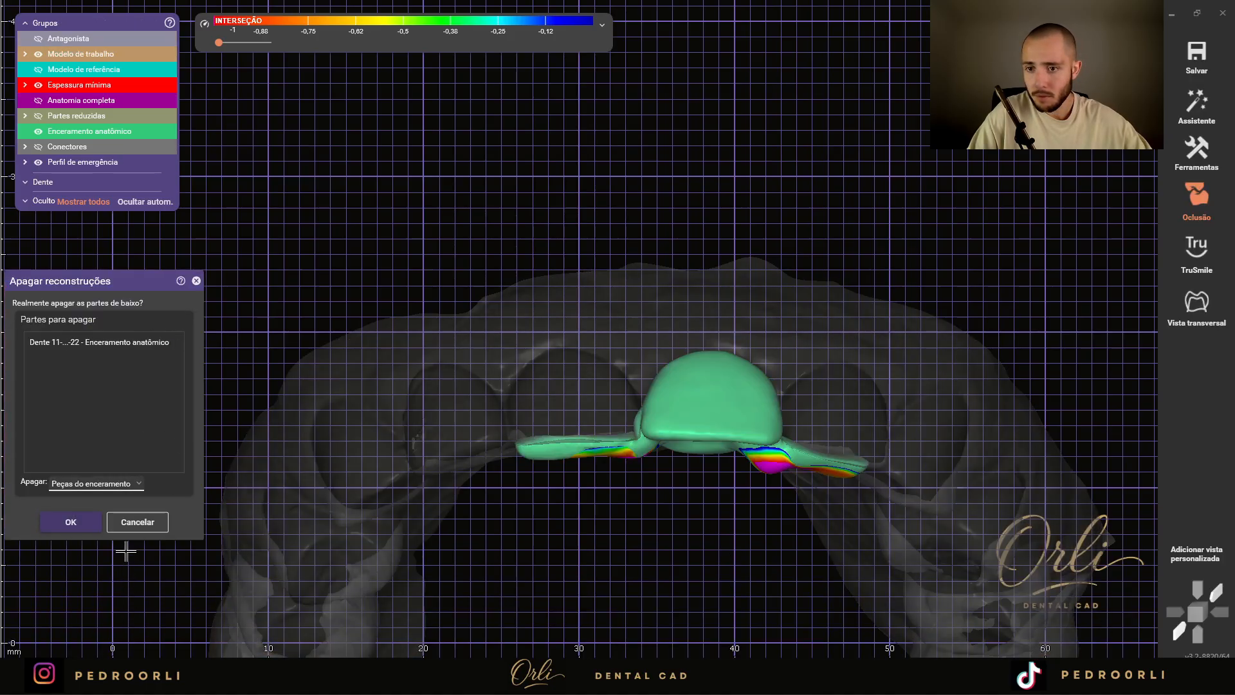
{"action": "left_click", "coordinate": [72, 522]}
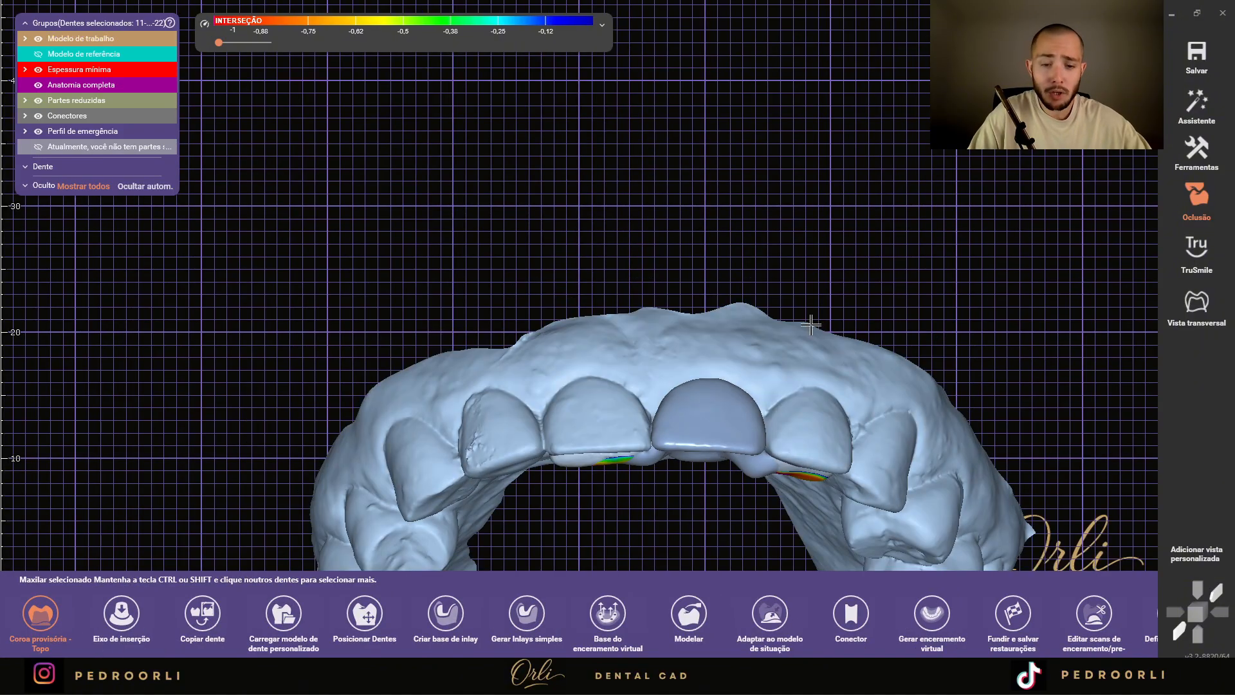
- Take tooth 21 through the provisional pontic wizard to the merge-and-save stage and delete the previously saved waxup_cad.stl file
{"action": "middle_click_drag", "start_coordinate": [716, 535], "coordinate": [706, 400]}
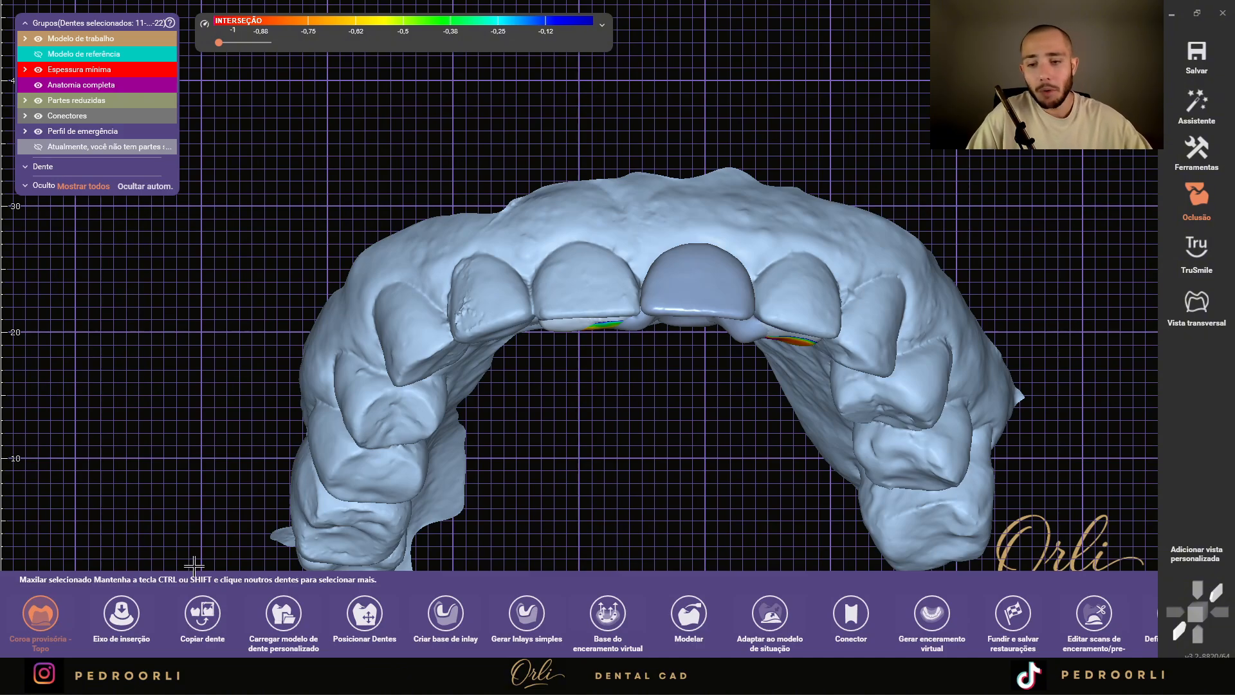
{"action": "left_click", "coordinate": [44, 614]}
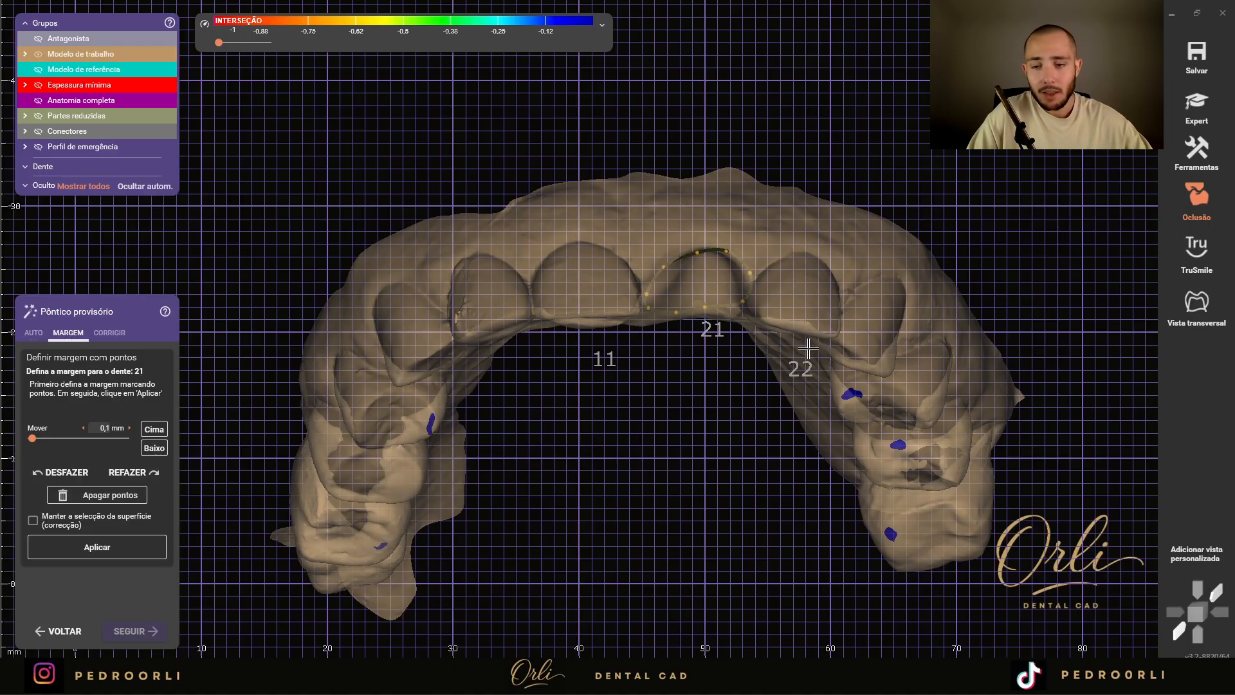
{"action": "right_click_drag", "start_coordinate": [810, 345], "coordinate": [815, 339]}
{"action": "scroll", "coordinate": [706, 276], "scroll_direction": "up", "scroll_amount": 3}
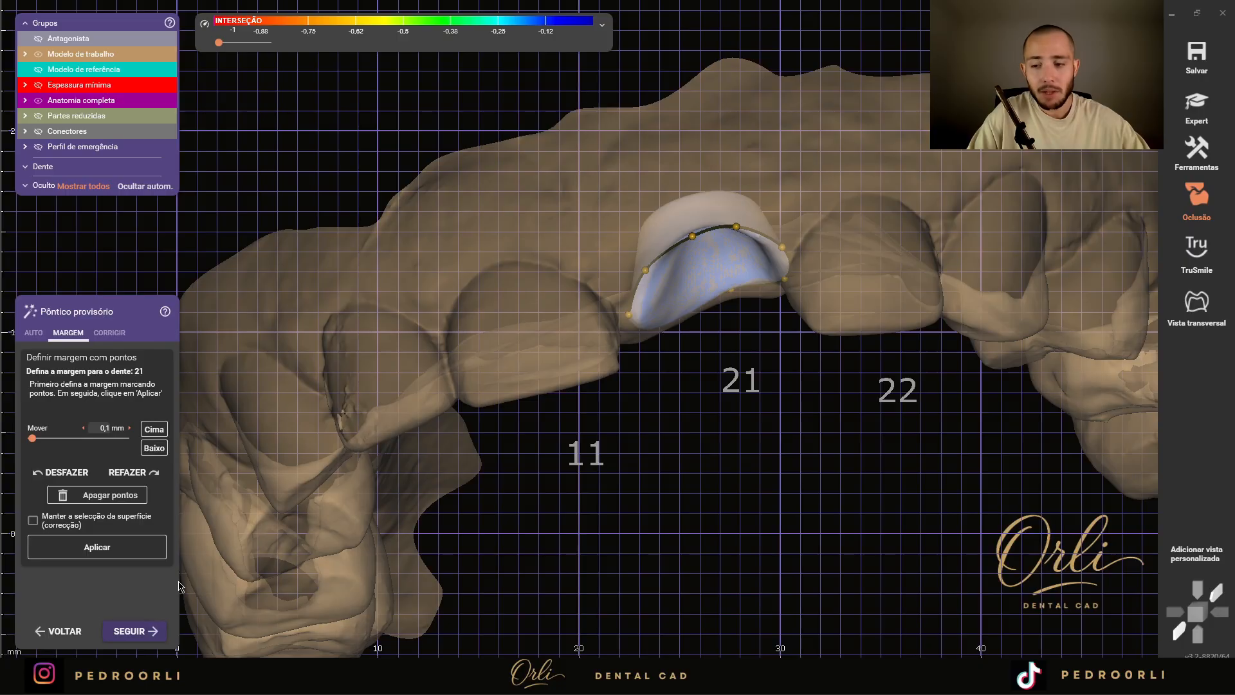
{"action": "left_click", "coordinate": [148, 631]}
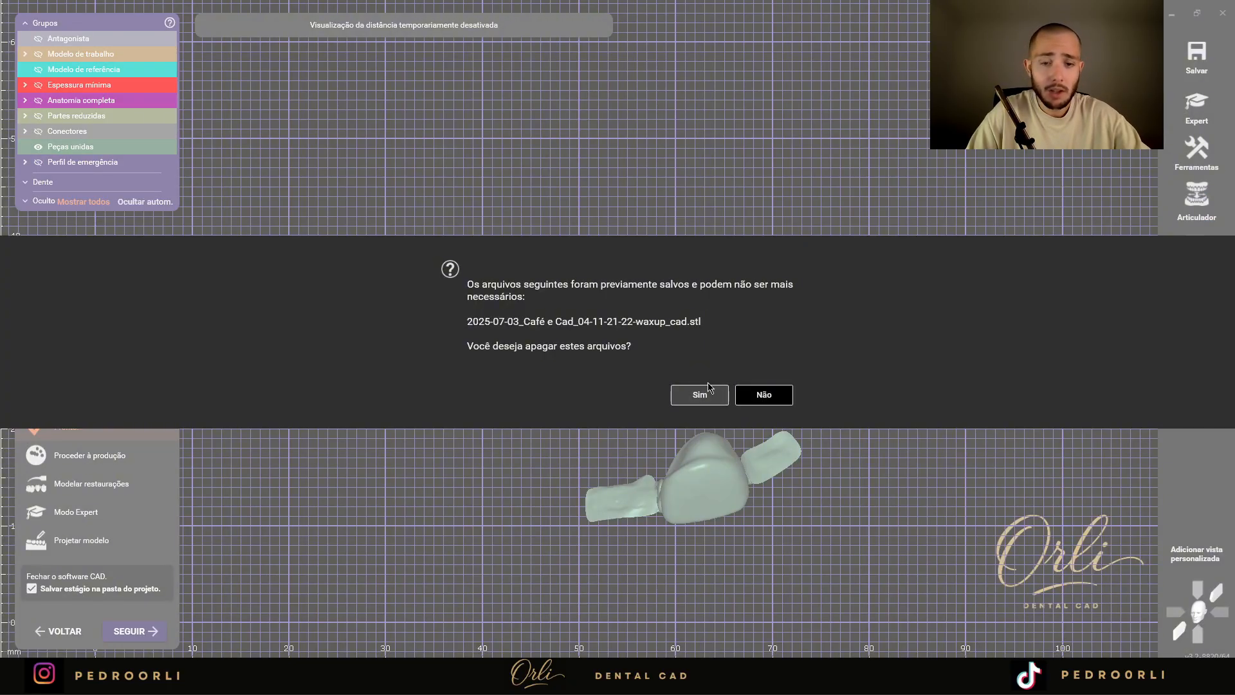
{"action": "left_click", "coordinate": [706, 393]}
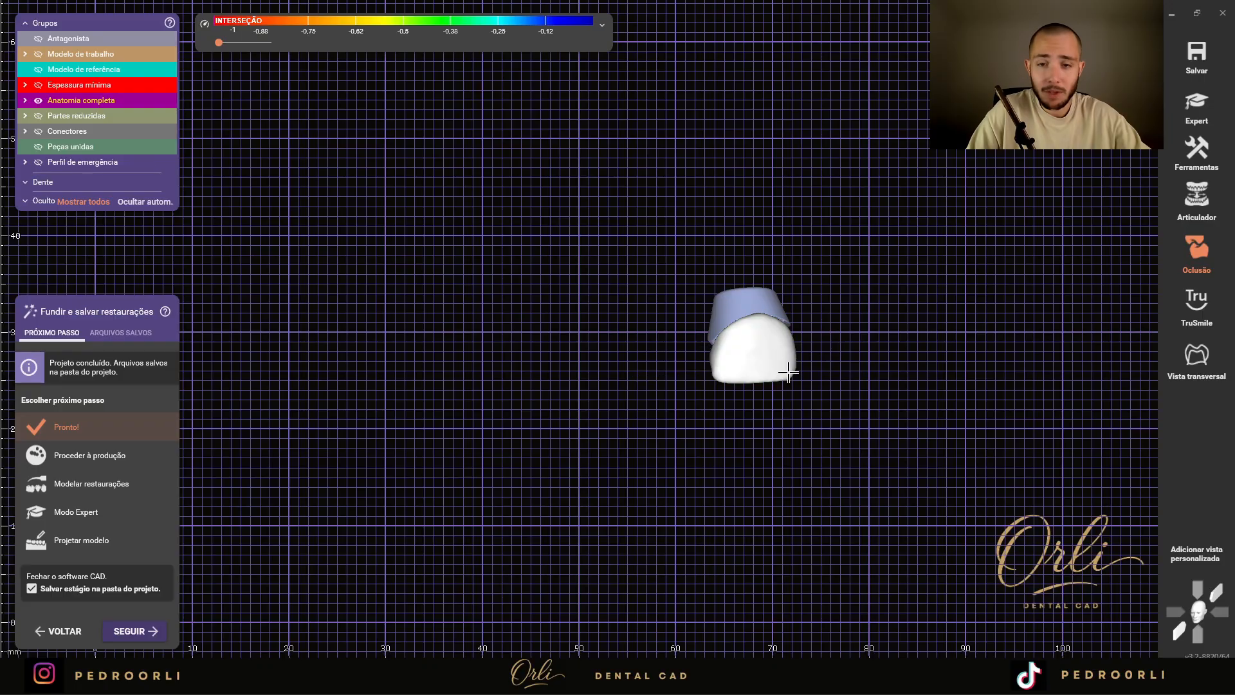
- Examine the anatomical and provisional pontics of tooth 21 within the full anatomy group
{"action": "right_click_drag", "start_coordinate": [788, 372], "coordinate": [863, 369]}
{"action": "scroll", "coordinate": [854, 342], "scroll_direction": "up", "scroll_amount": 4}
{"action": "middle_click", "coordinate": [860, 347], "text": "ctrl"}
{"action": "middle_click", "coordinate": [877, 364], "text": "ctrl"}
{"action": "middle_click", "coordinate": [583, 403], "text": "ctrl"}
{"action": "middle_click", "coordinate": [577, 398], "text": "ctrl"}
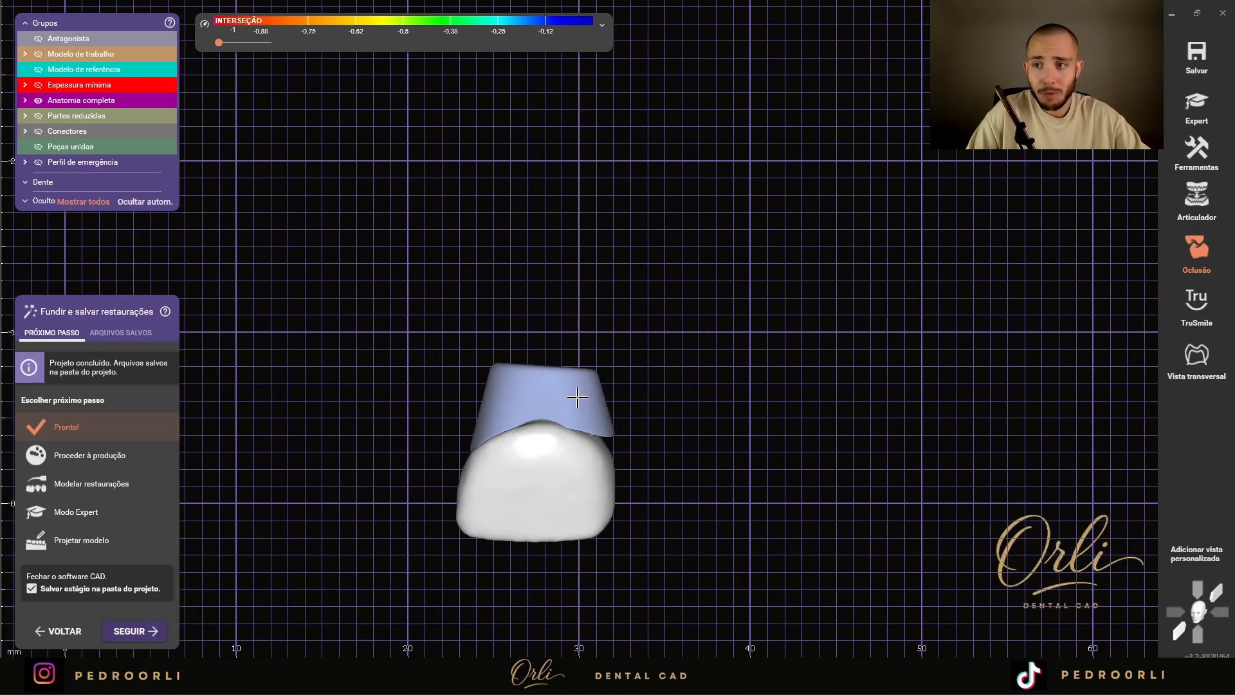
{"action": "left_click", "coordinate": [26, 101]}
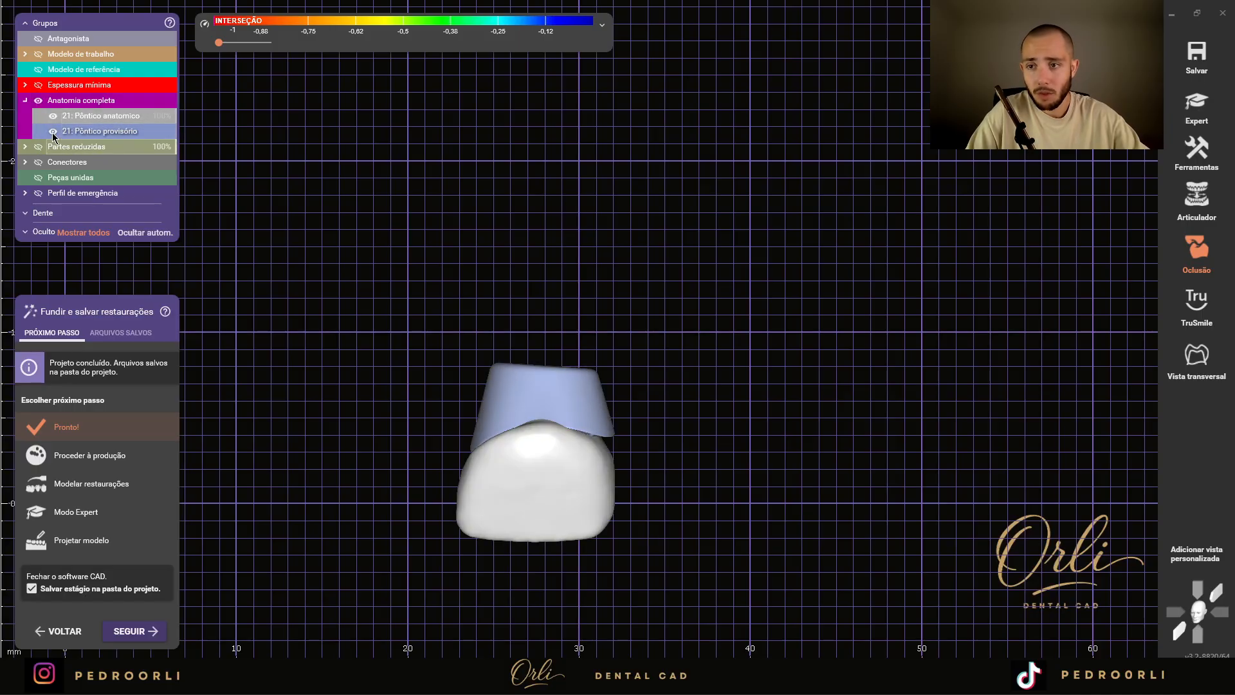
{"action": "left_click", "coordinate": [26, 102]}
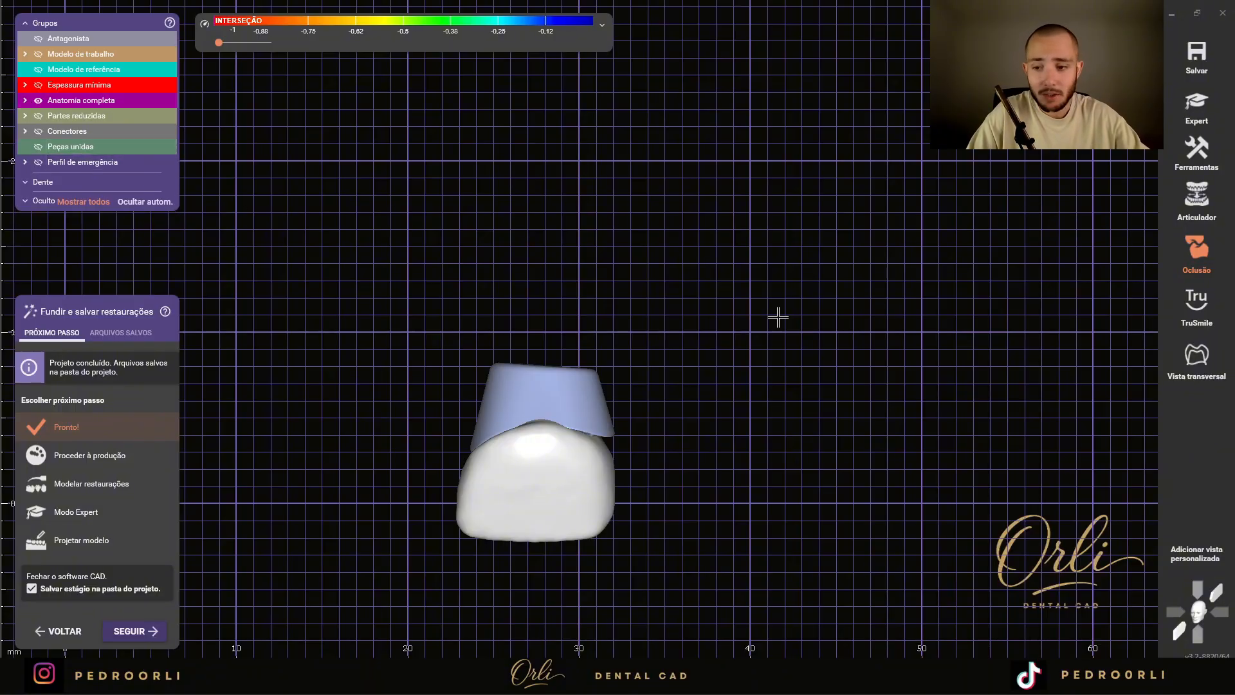
- Return from the merge stage to the tooth 21 pontic margin, switch to expert mode and inspect the bridge without the jaw model
{"action": "left_click", "coordinate": [44, 627]}
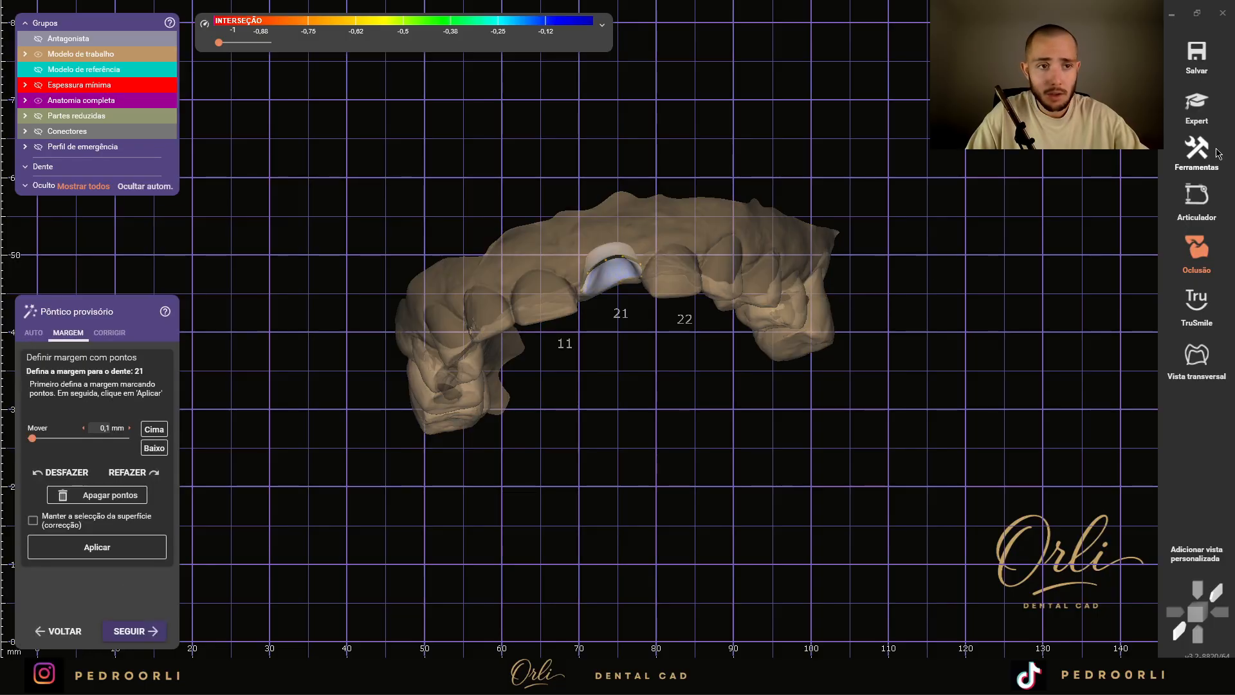
{"action": "left_click", "coordinate": [1193, 118]}
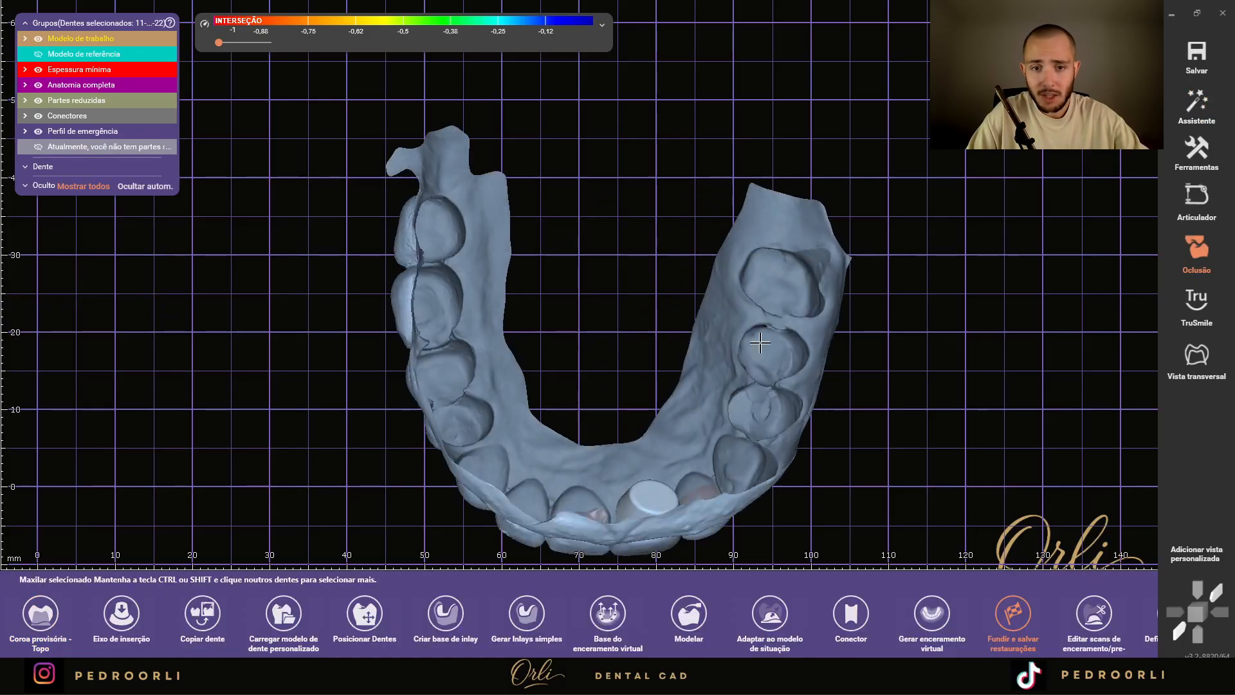
{"action": "scroll", "coordinate": [639, 476], "scroll_direction": "up", "scroll_amount": 3}
{"action": "scroll", "coordinate": [637, 476], "scroll_direction": "down", "scroll_amount": 3, "text": "ctrl"}
{"action": "scroll", "coordinate": [637, 477], "scroll_direction": "down", "scroll_amount": 3, "text": "ctrl"}
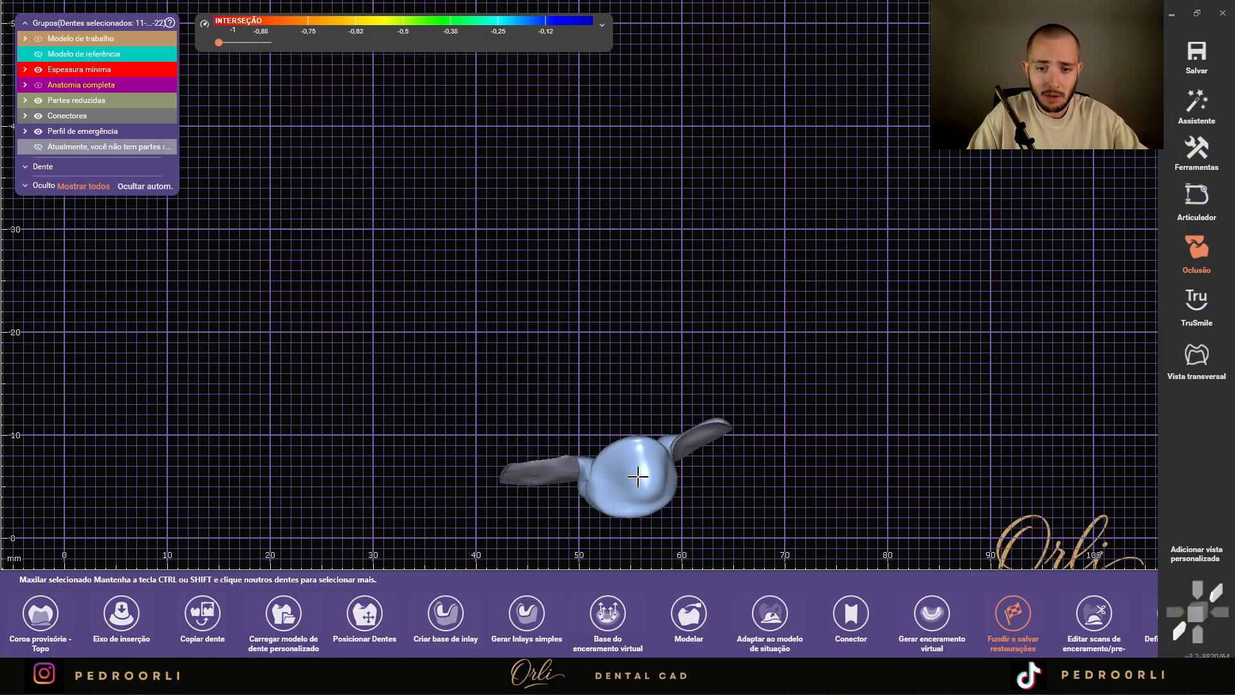
{"action": "scroll", "coordinate": [638, 476], "scroll_direction": "up", "scroll_amount": 5, "text": "ctrl"}
- Delete the reference model (Modelo de referência) of tooth 21's provisional pontic
{"action": "left_click", "coordinate": [645, 469]}
{"action": "left_click", "coordinate": [645, 469]}
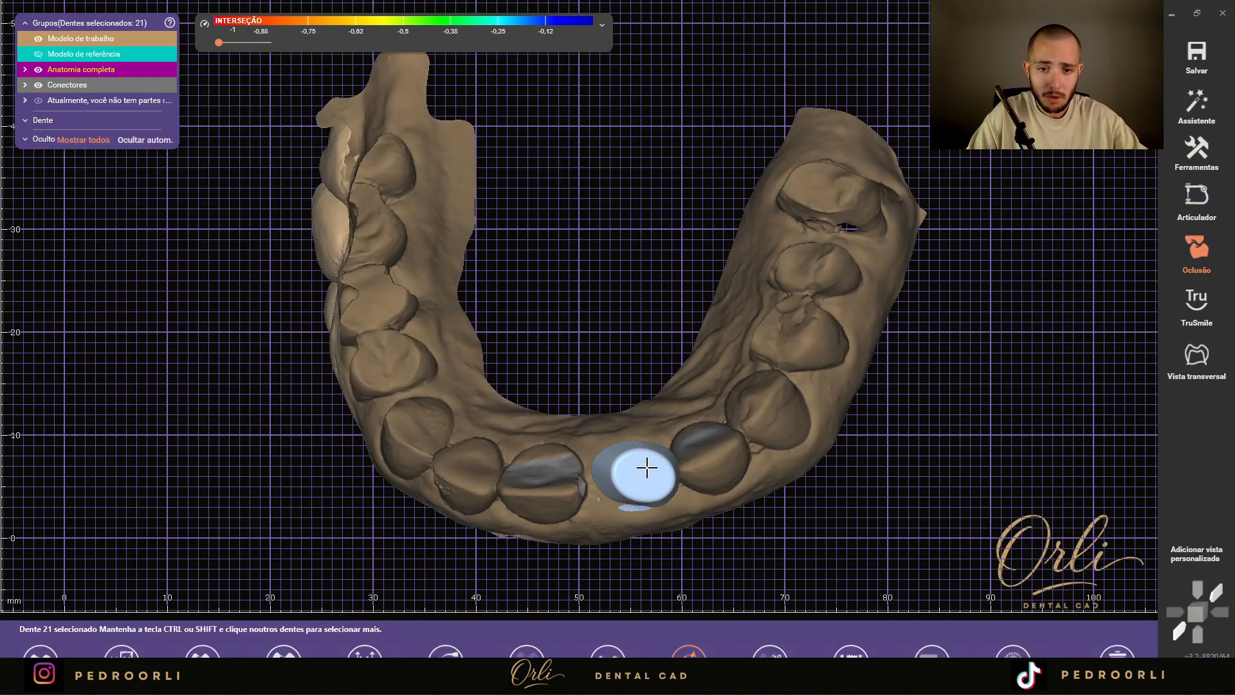
{"action": "left_click", "coordinate": [1117, 615]}
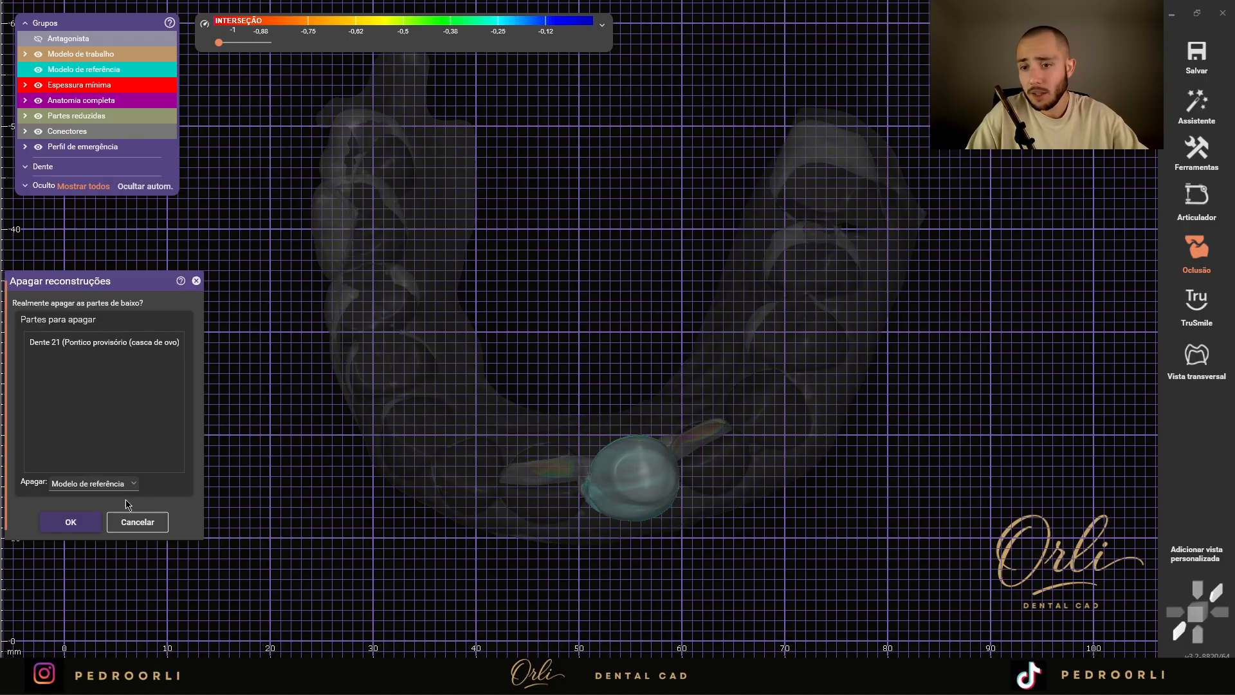
{"action": "left_click", "coordinate": [70, 522]}
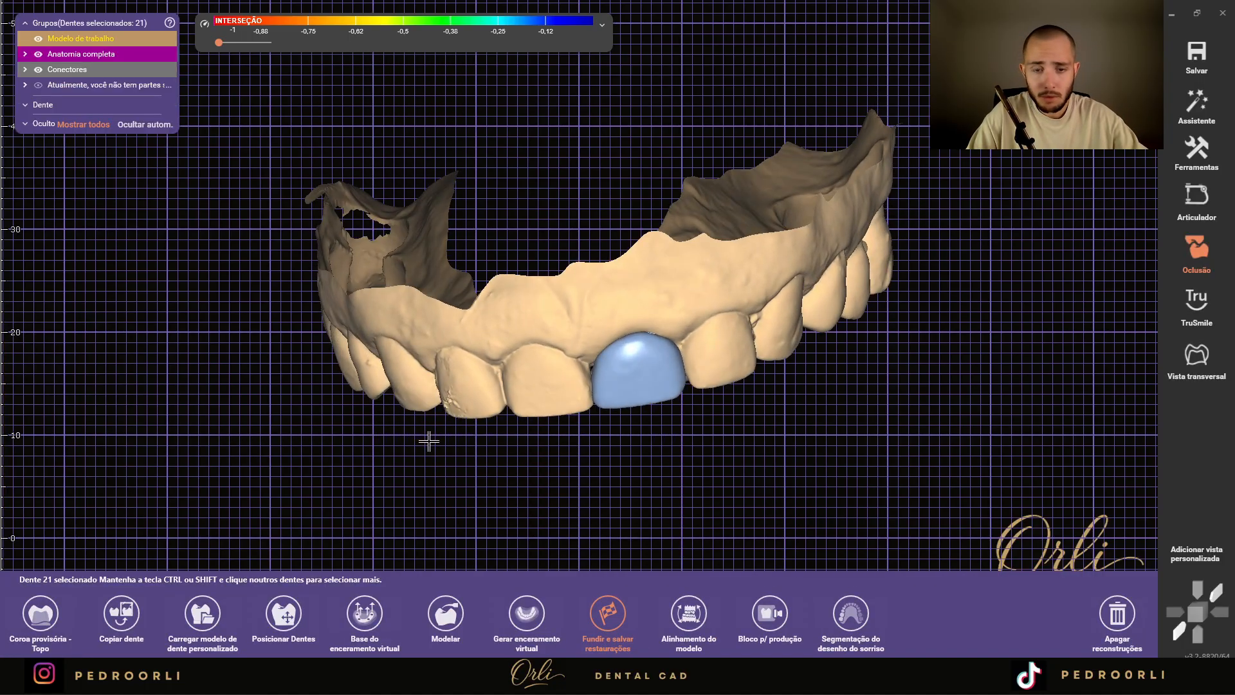
- Hide the working model to isolate the pontic with its connectors and clear the tooth 21 selection
{"action": "right_click_drag", "start_coordinate": [429, 441], "coordinate": [674, 352]}
{"action": "left_click", "coordinate": [687, 298], "text": "ctrl+shift"}
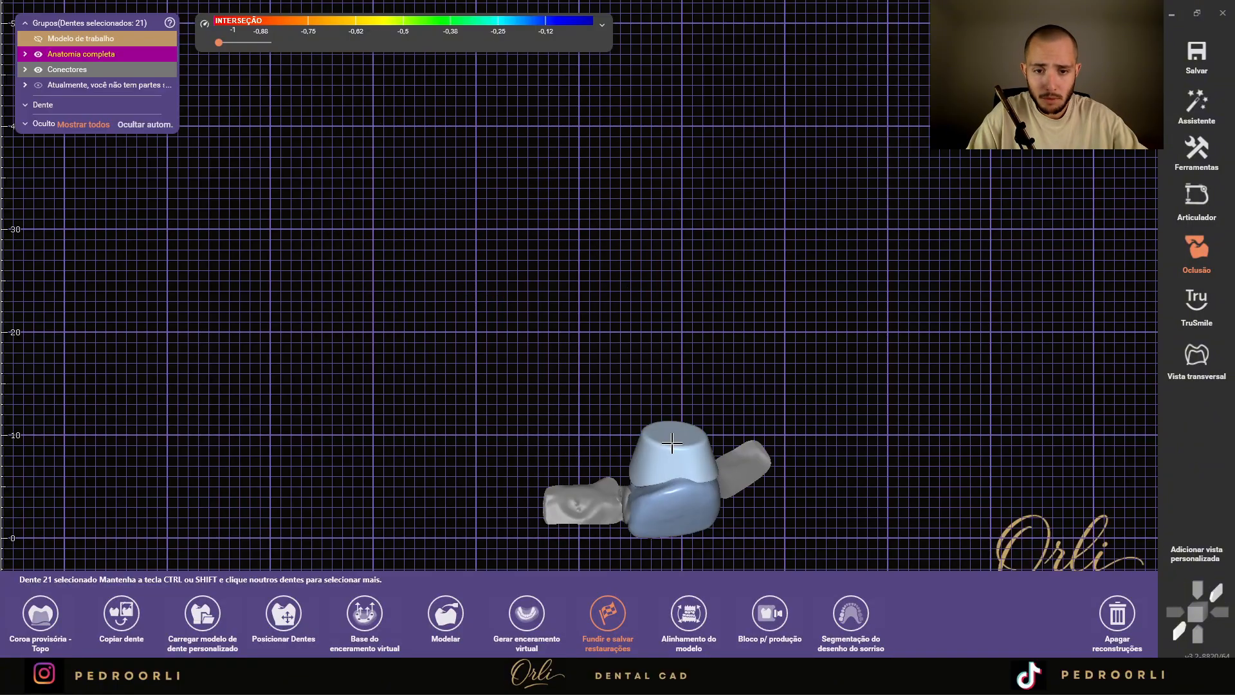
{"action": "left_click", "coordinate": [669, 443]}
{"action": "left_click", "coordinate": [679, 438]}
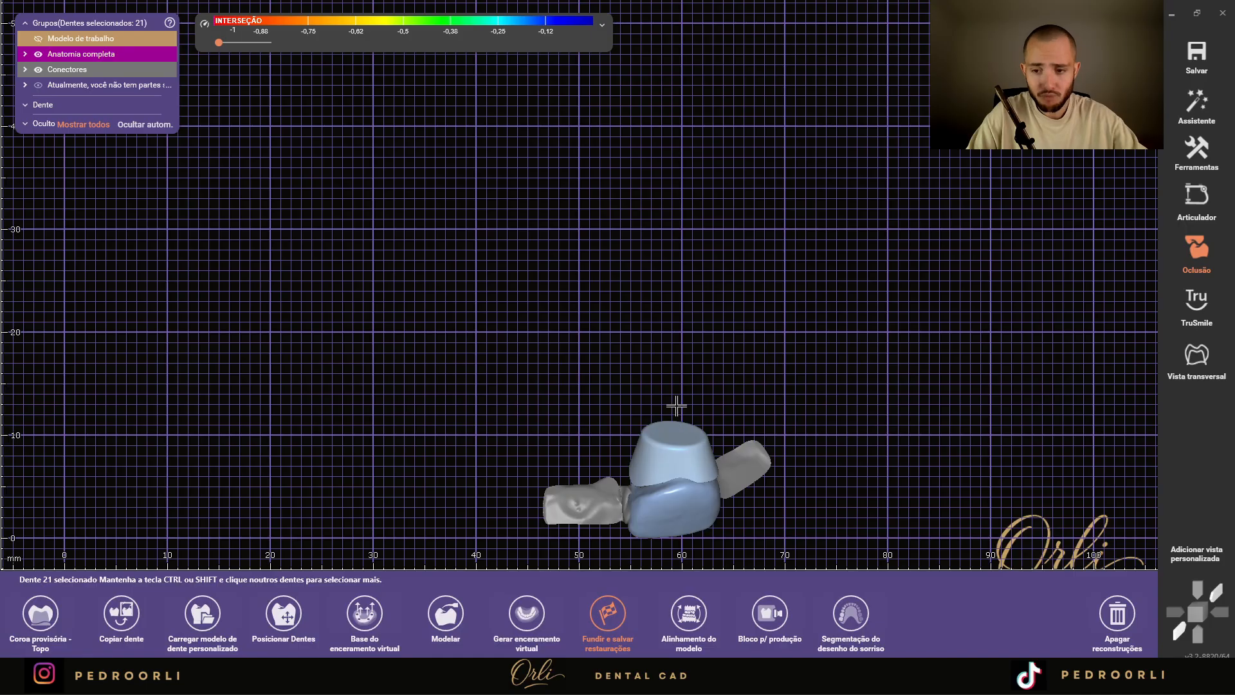
{"action": "left_click", "coordinate": [681, 366]}
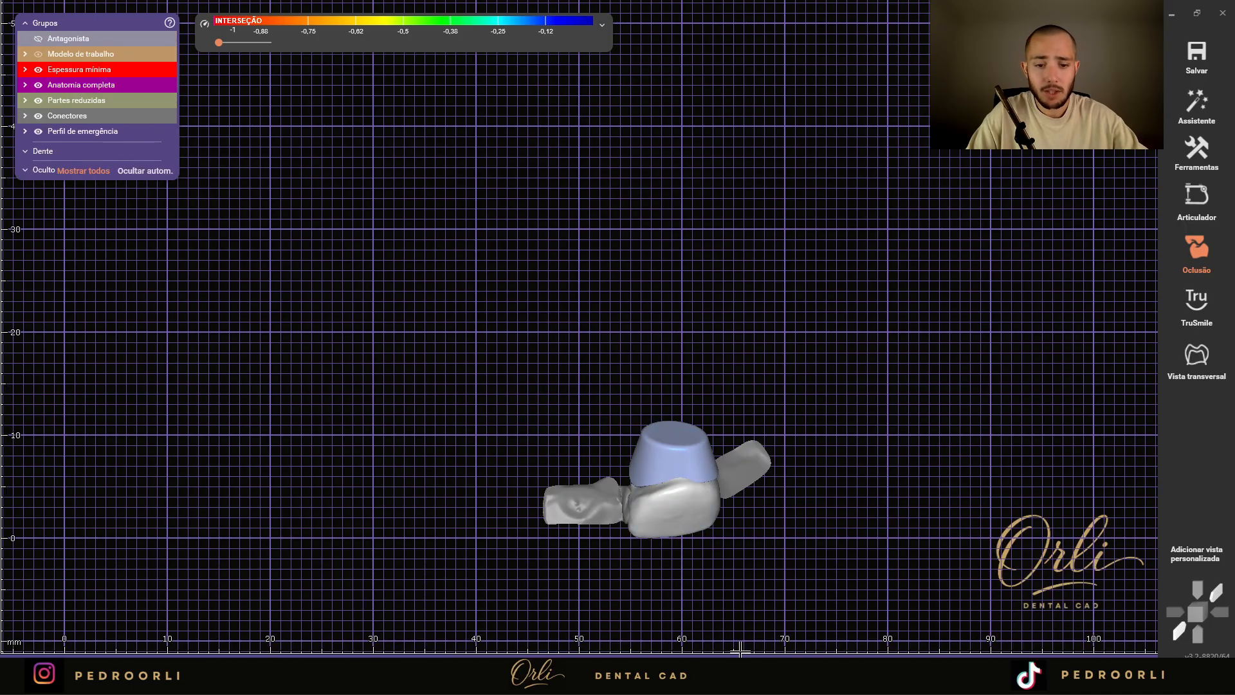
- Merge and save the bridge on teeth 11 to 22 as one restoration, optimized for better modelling and 3D printing
{"action": "mouse_move", "coordinate": [740, 650]}
{"action": "left_click", "coordinate": [933, 612]}
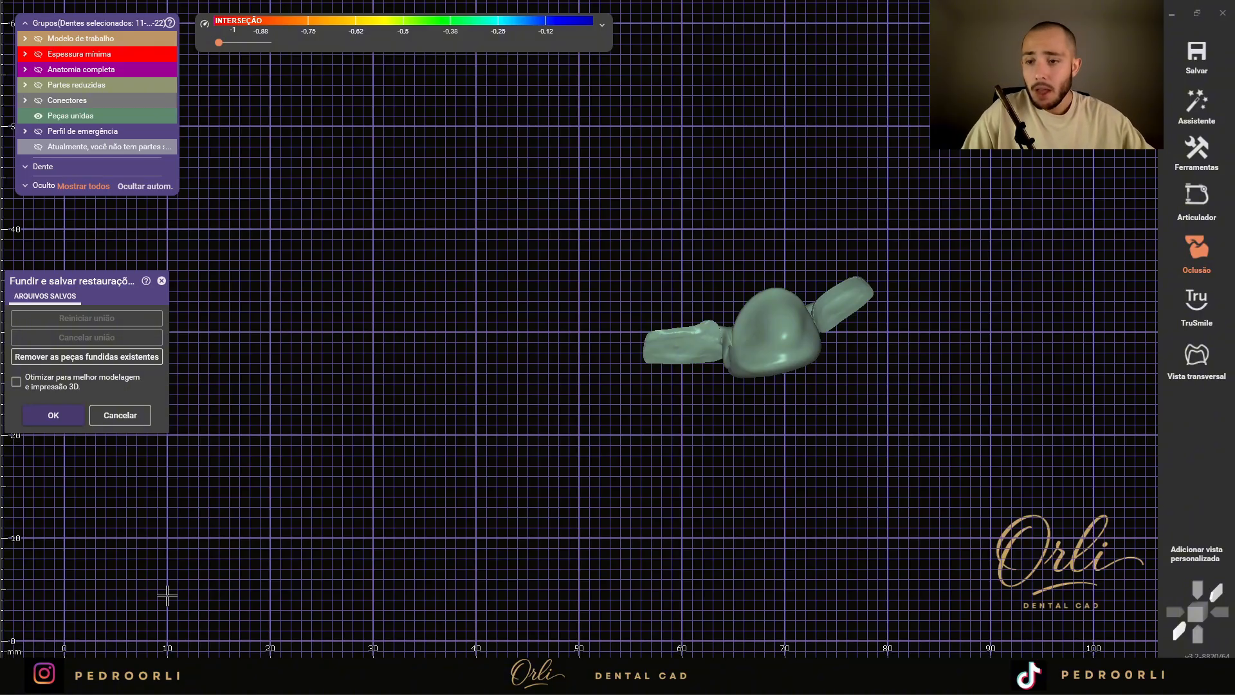
{"action": "left_click", "coordinate": [16, 382]}
{"action": "left_click", "coordinate": [54, 415]}
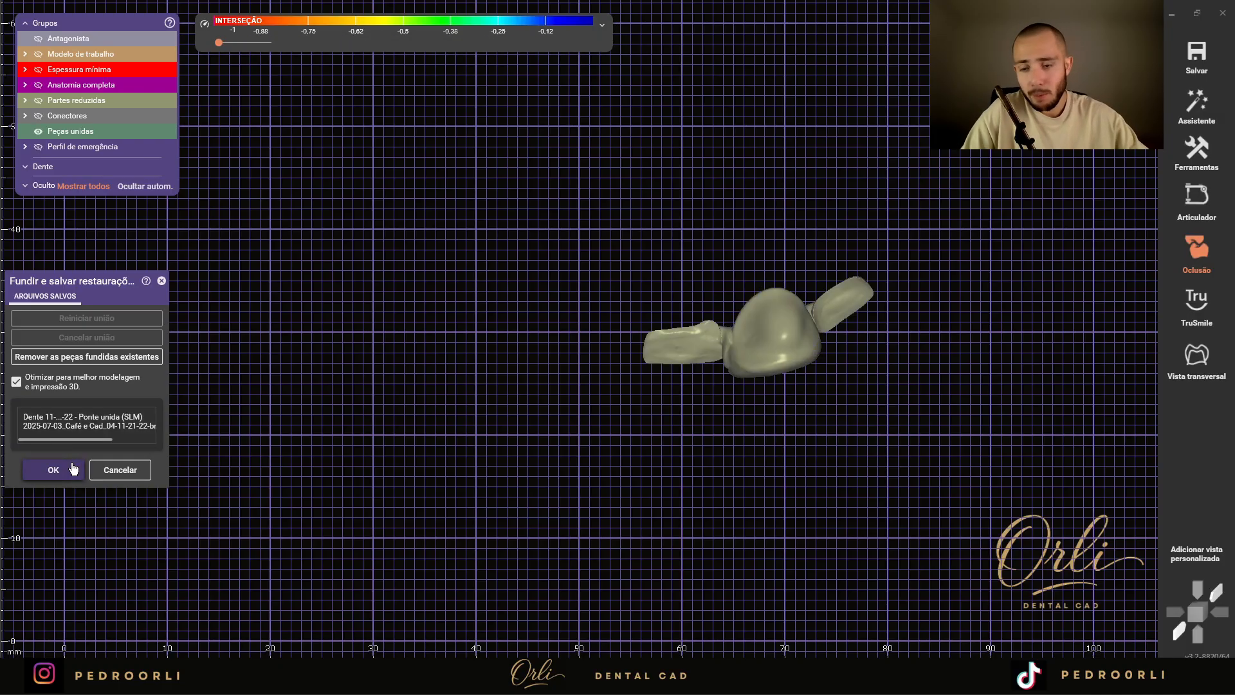
{"action": "left_click", "coordinate": [54, 470]}
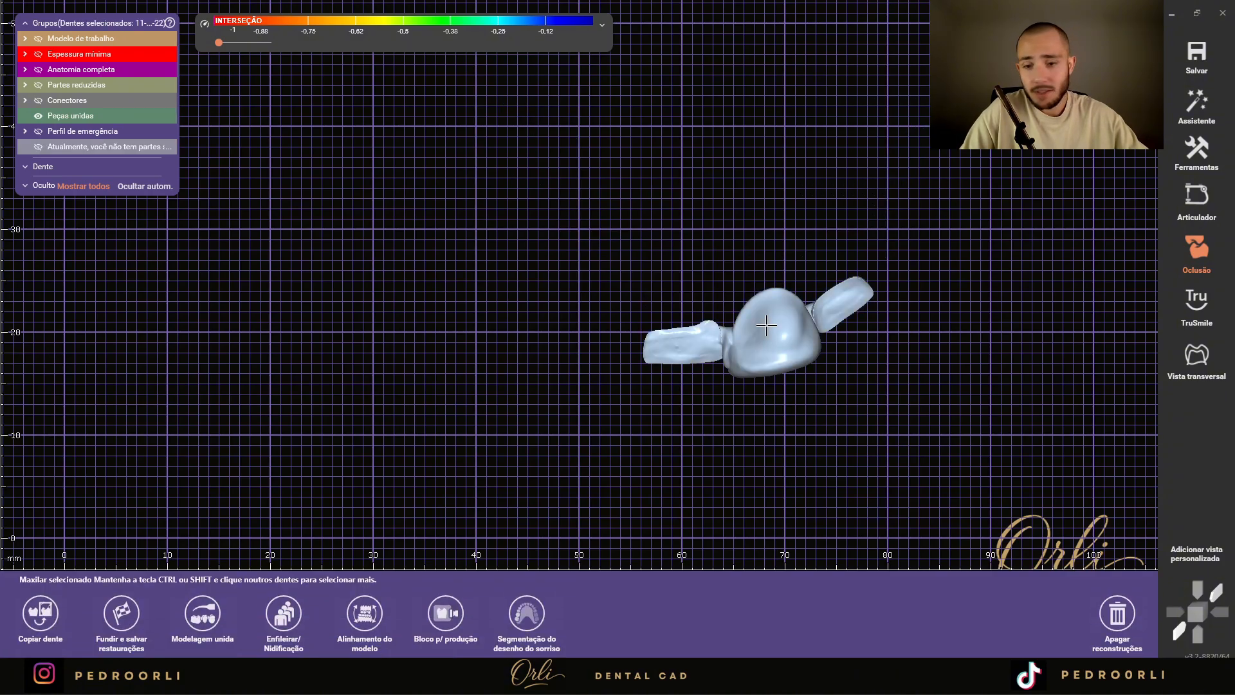
- Open the merged bridge in Modelagem unida and inspect the minimum thickness on its wings and pontic
{"action": "left_click", "coordinate": [203, 613]}
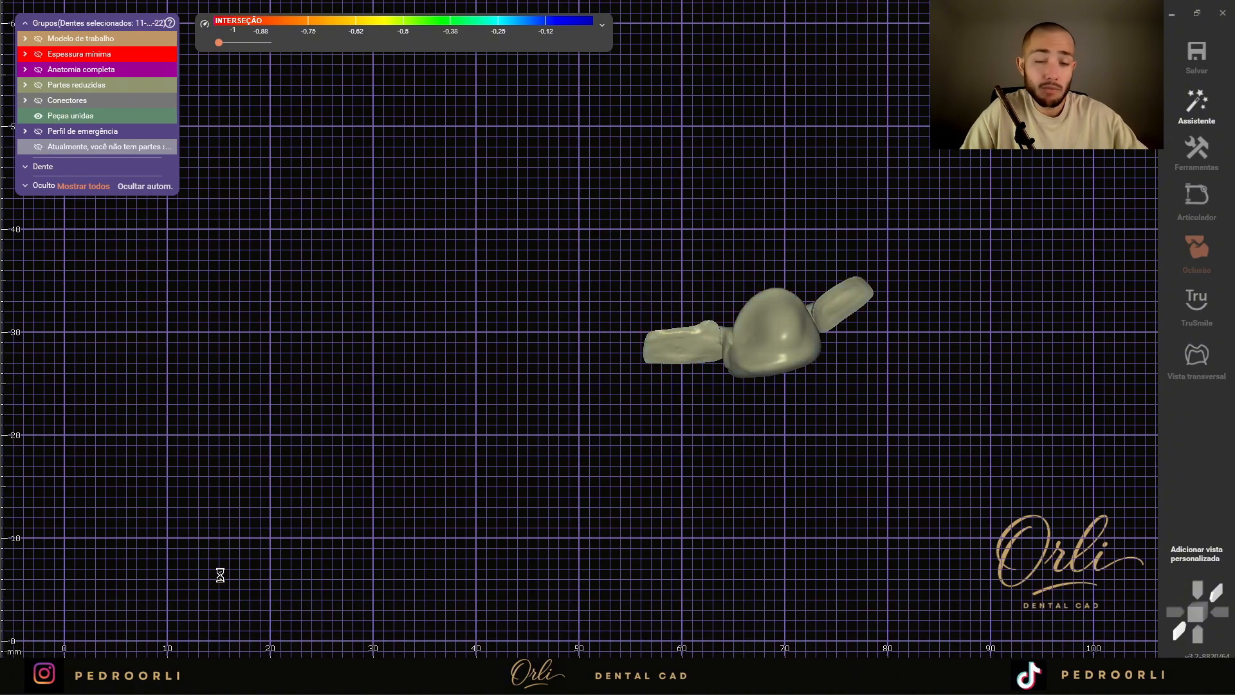
{"action": "right_click_drag", "start_coordinate": [675, 360], "coordinate": [702, 332]}
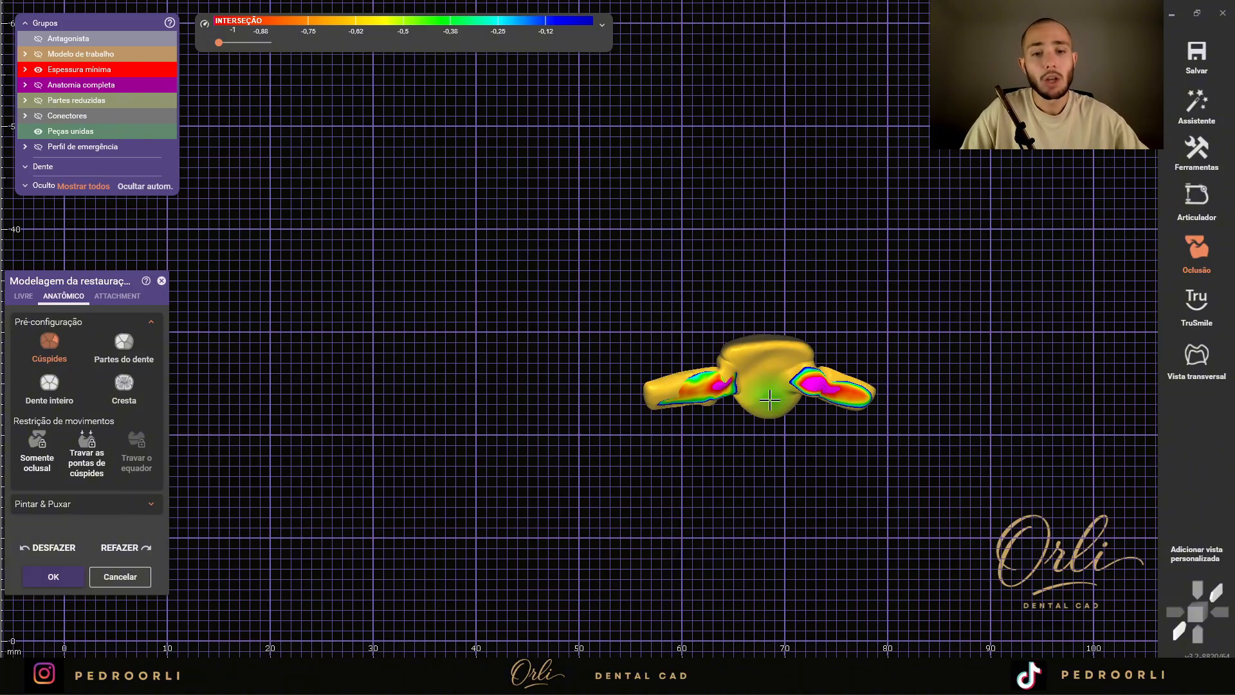
{"action": "right_click_drag", "start_coordinate": [769, 400], "coordinate": [711, 339]}
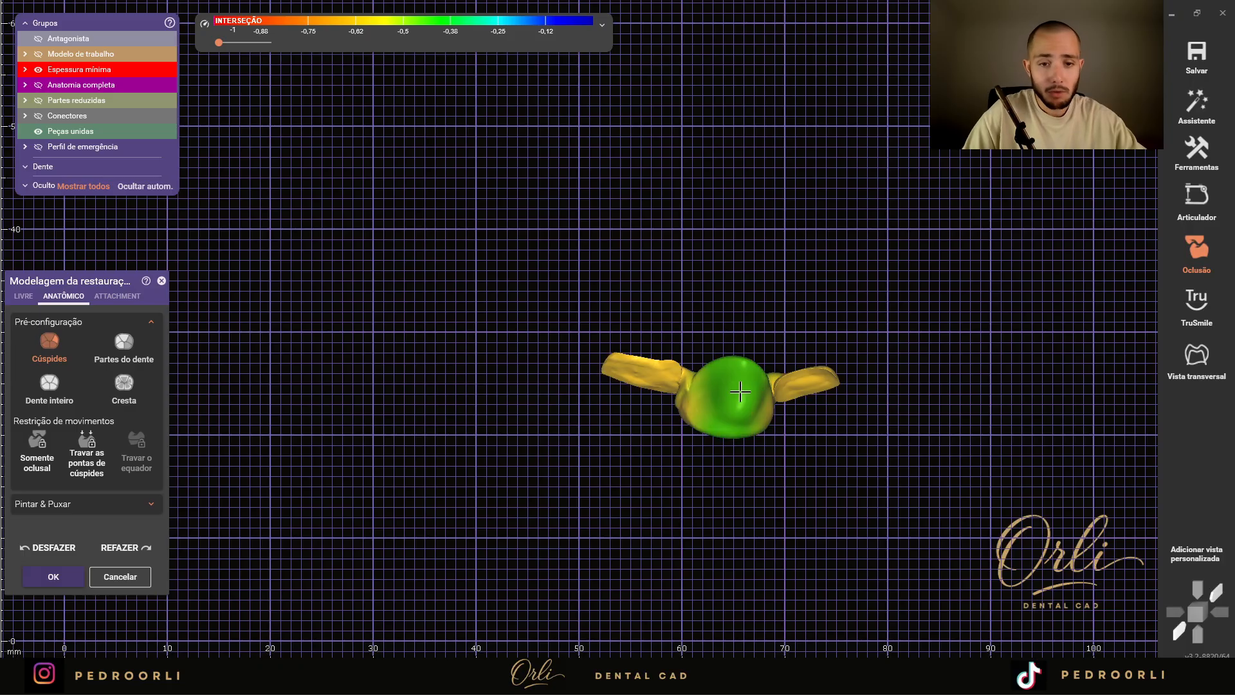
{"action": "right_click_drag", "start_coordinate": [781, 233], "coordinate": [758, 294]}
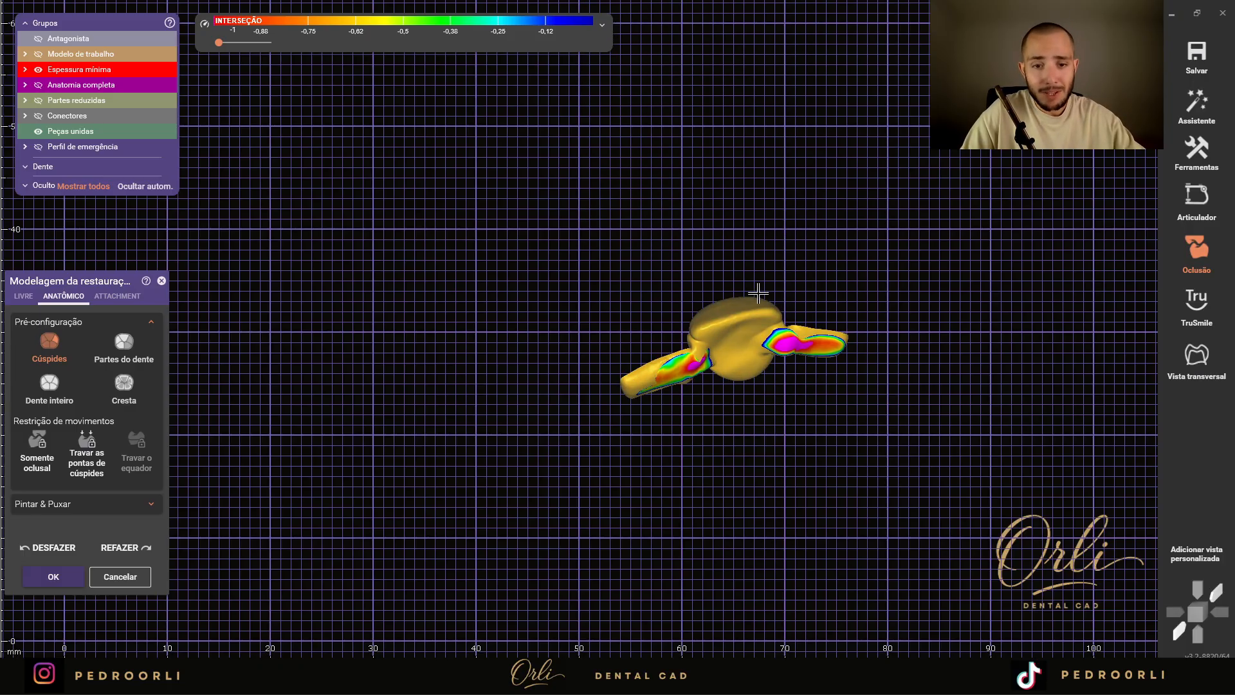
- Set the attachment library for the merged bridge to Desenho paramétrico (rotação)
{"action": "left_click", "coordinate": [117, 296]}
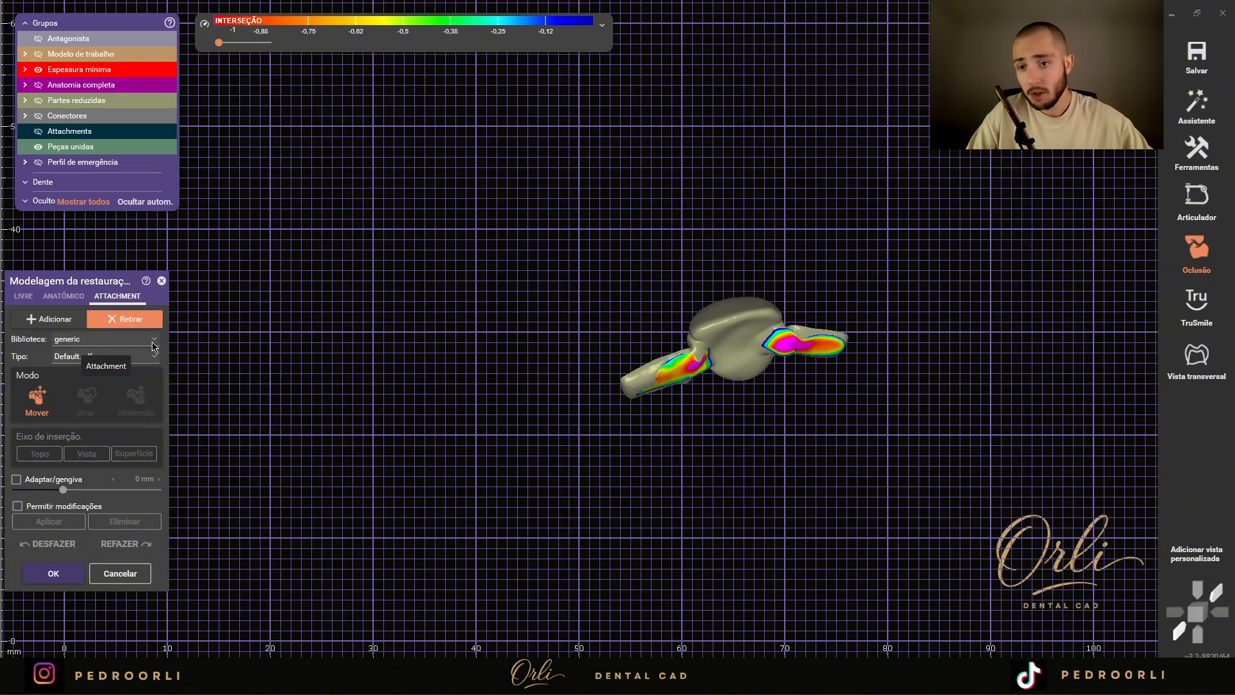
{"action": "left_click", "coordinate": [155, 341]}
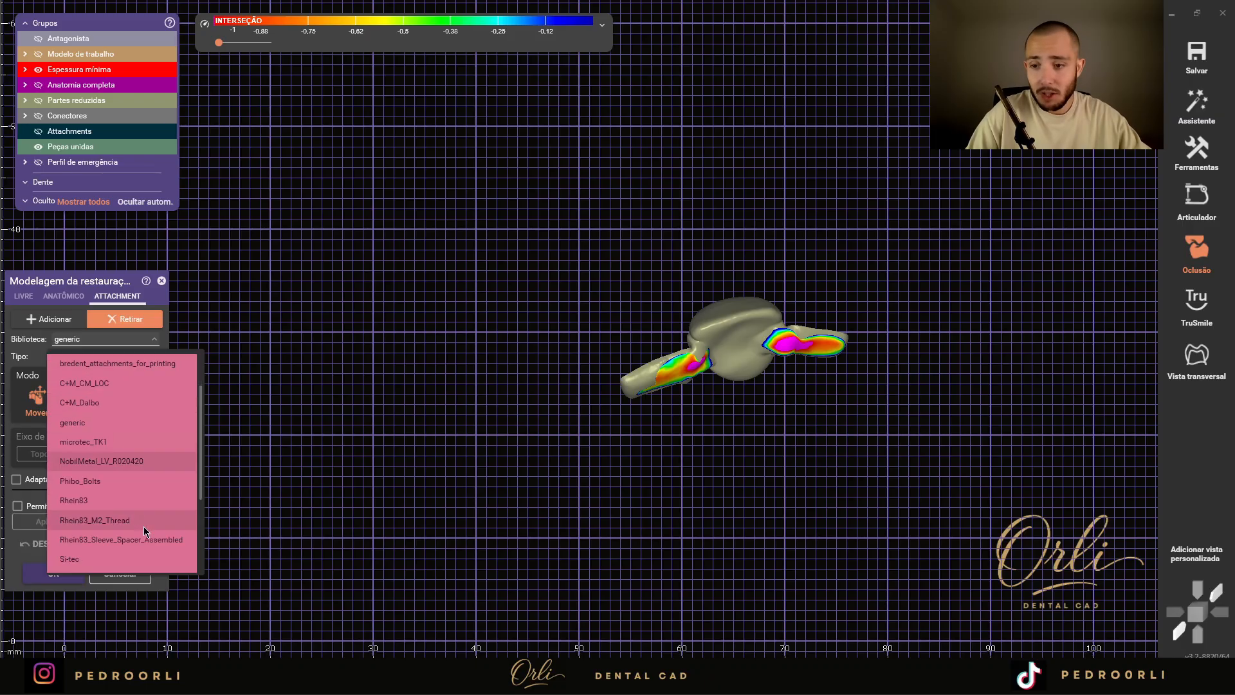
{"action": "scroll", "coordinate": [144, 531], "scroll_direction": "down", "scroll_amount": 2}
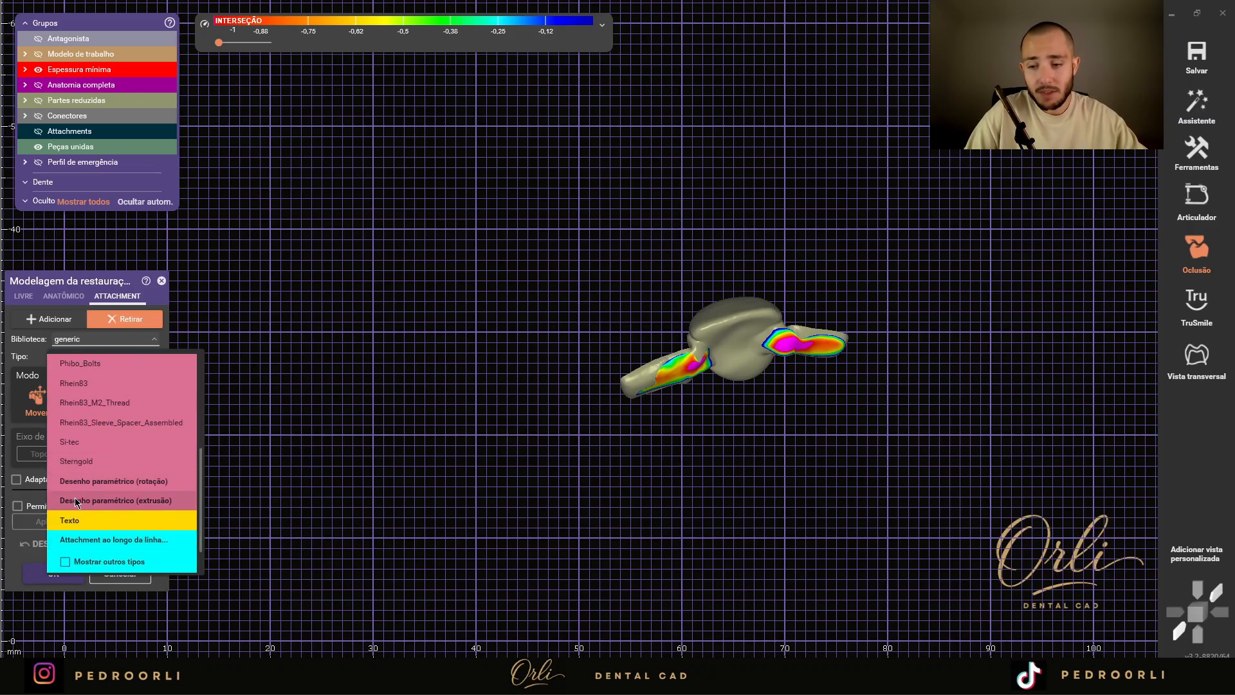
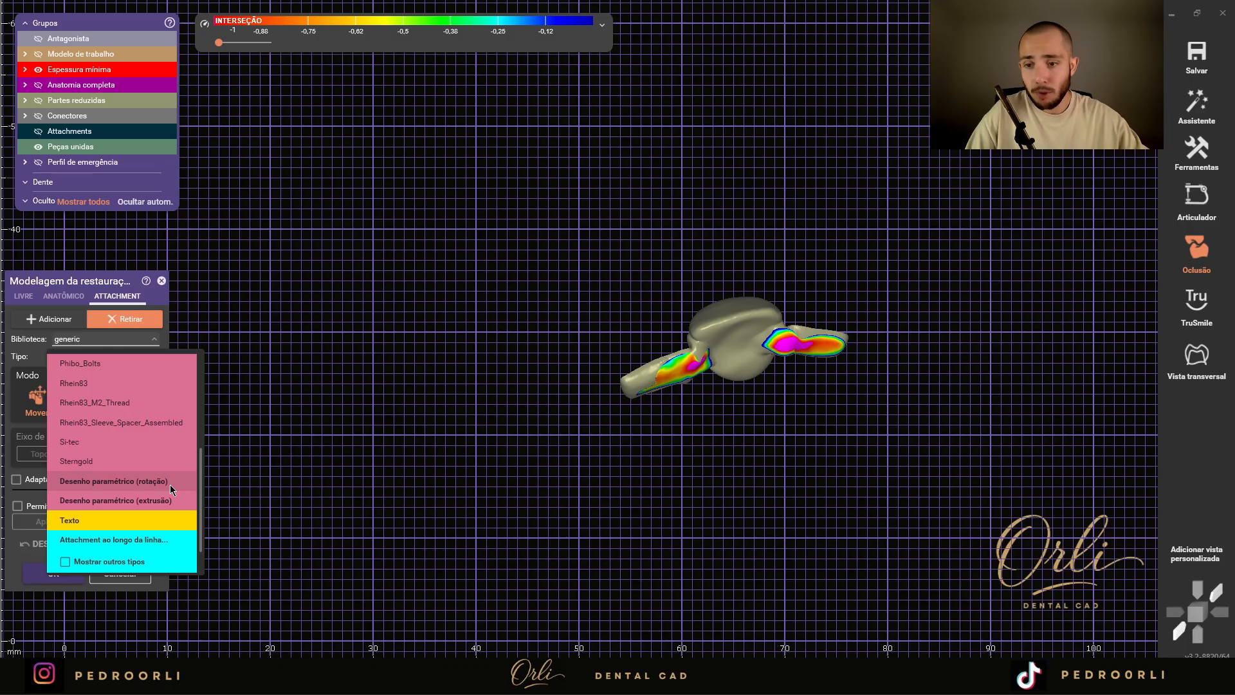
{"action": "left_click", "coordinate": [170, 484]}
- Set the parametric attachment's profile type to Archway Makro
{"action": "left_click", "coordinate": [165, 159]}
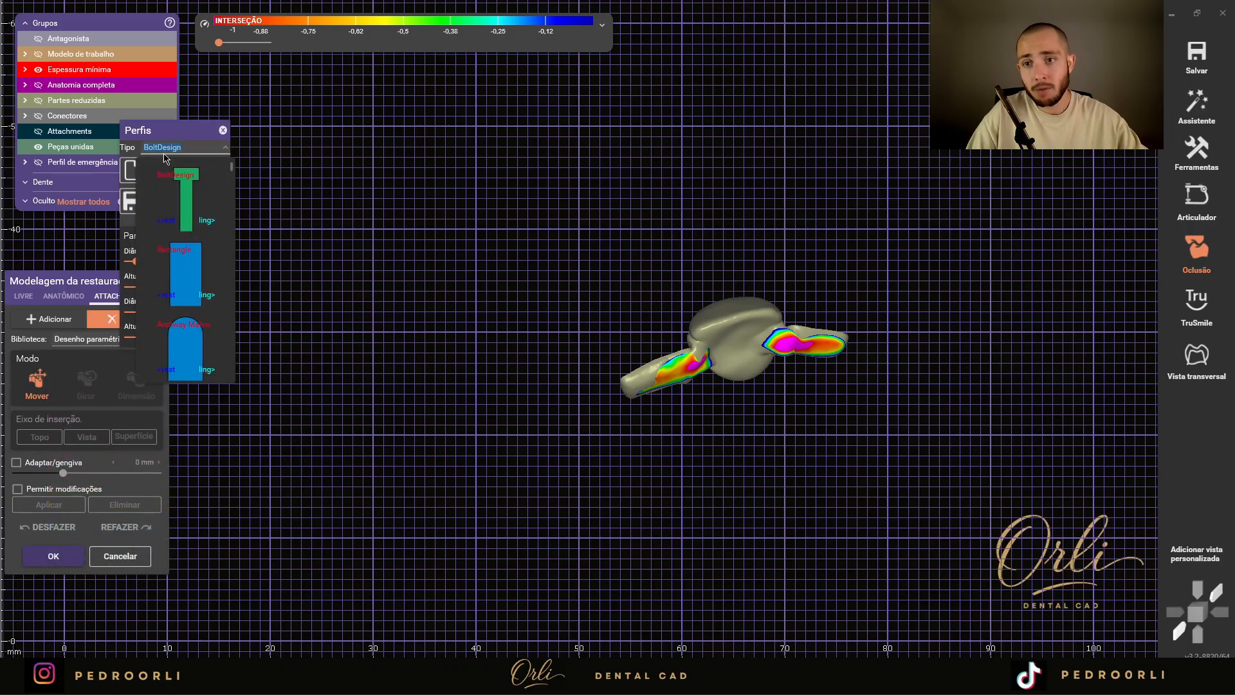
{"action": "left_click", "coordinate": [190, 330]}
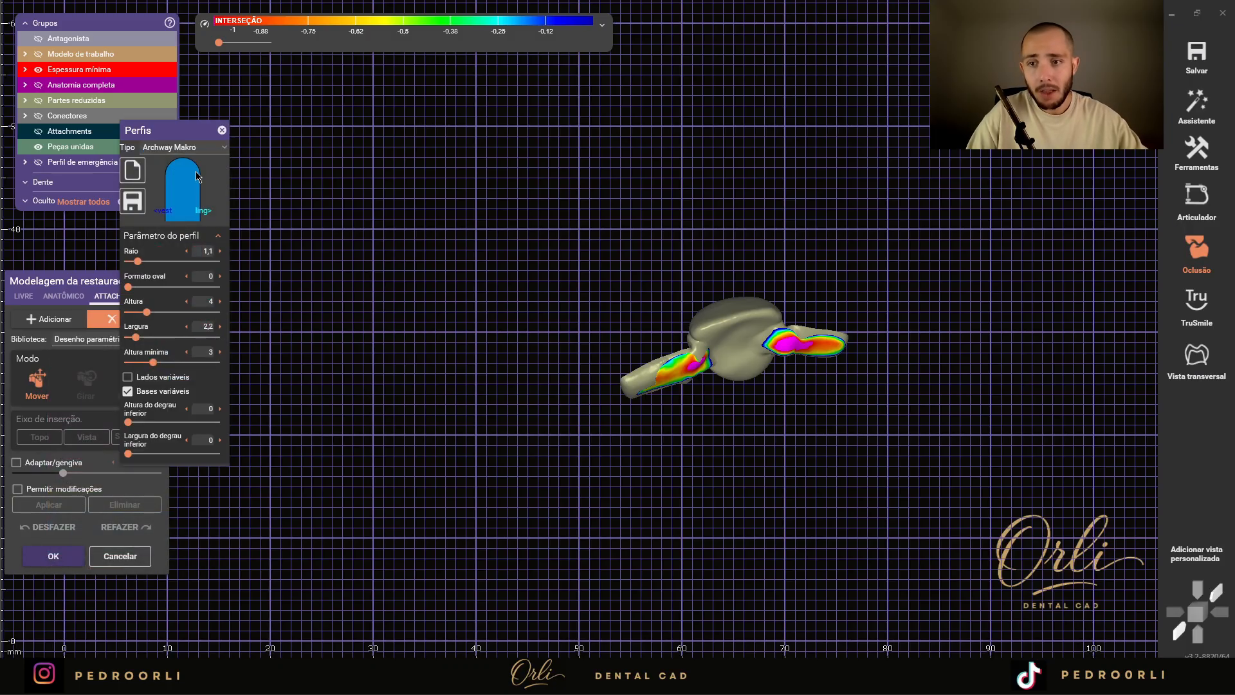
{"action": "left_click", "coordinate": [220, 149]}
{"action": "scroll", "coordinate": [207, 238], "scroll_direction": "down", "scroll_amount": 5}
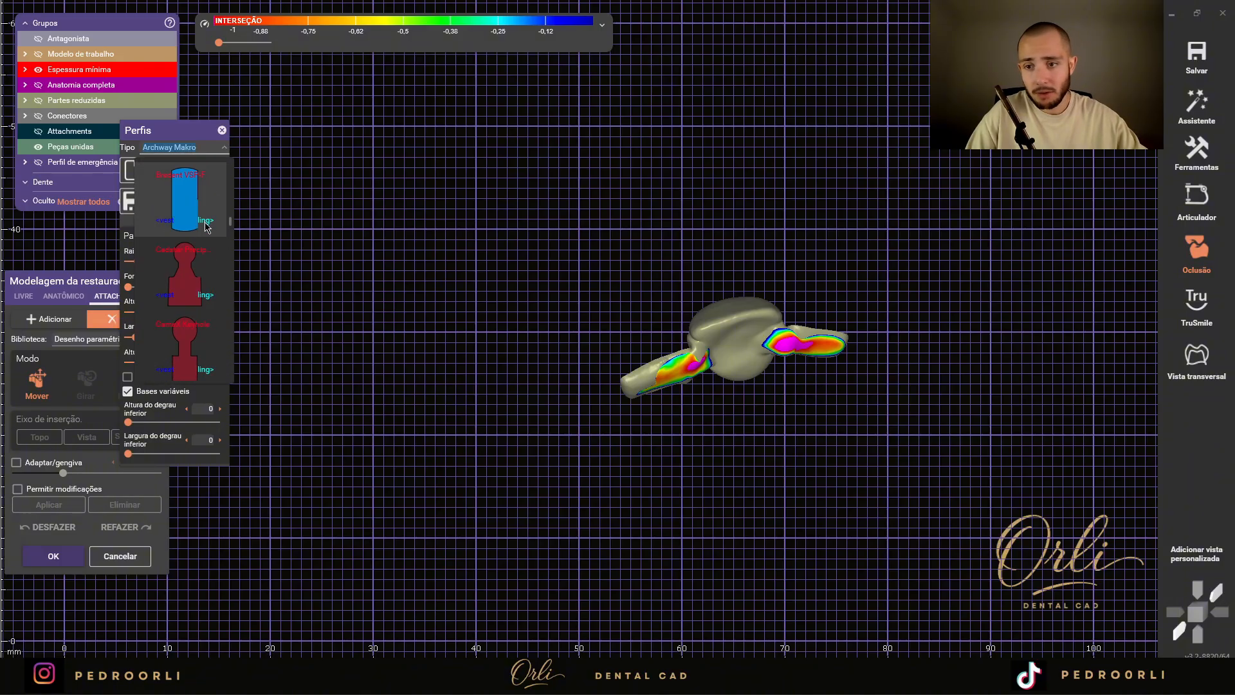
{"action": "scroll", "coordinate": [207, 242], "scroll_direction": "up", "scroll_amount": 6}
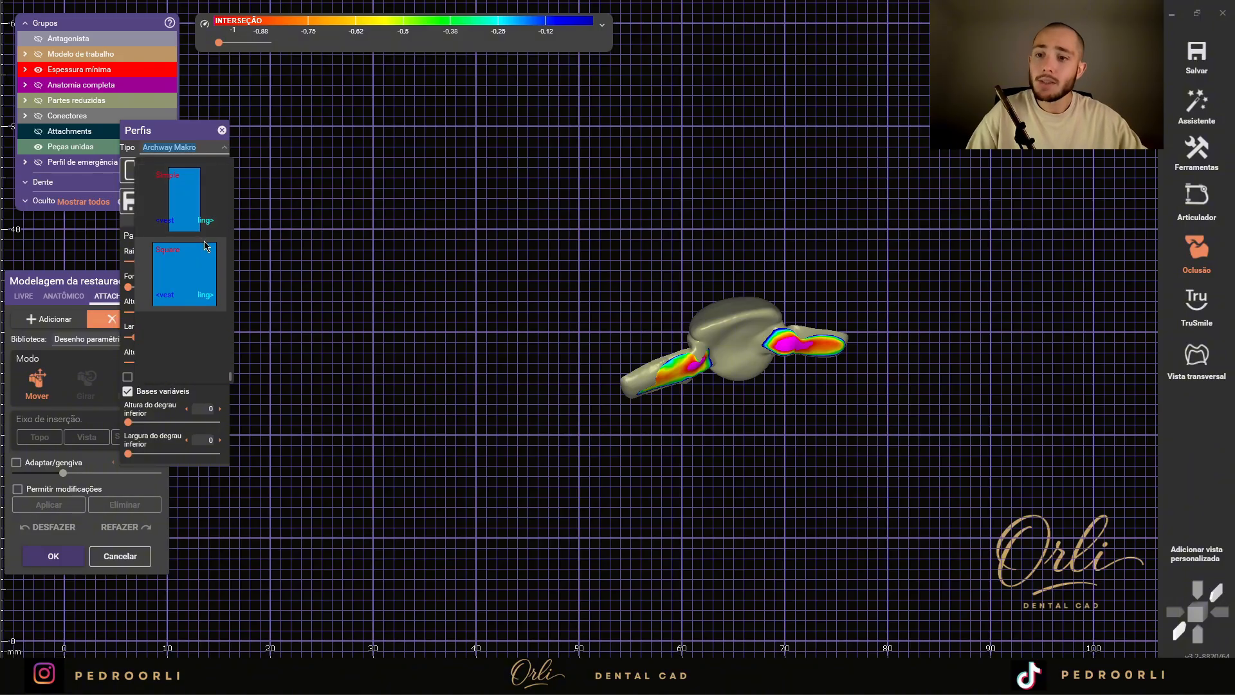
{"action": "scroll", "coordinate": [207, 255], "scroll_direction": "up", "scroll_amount": 1}
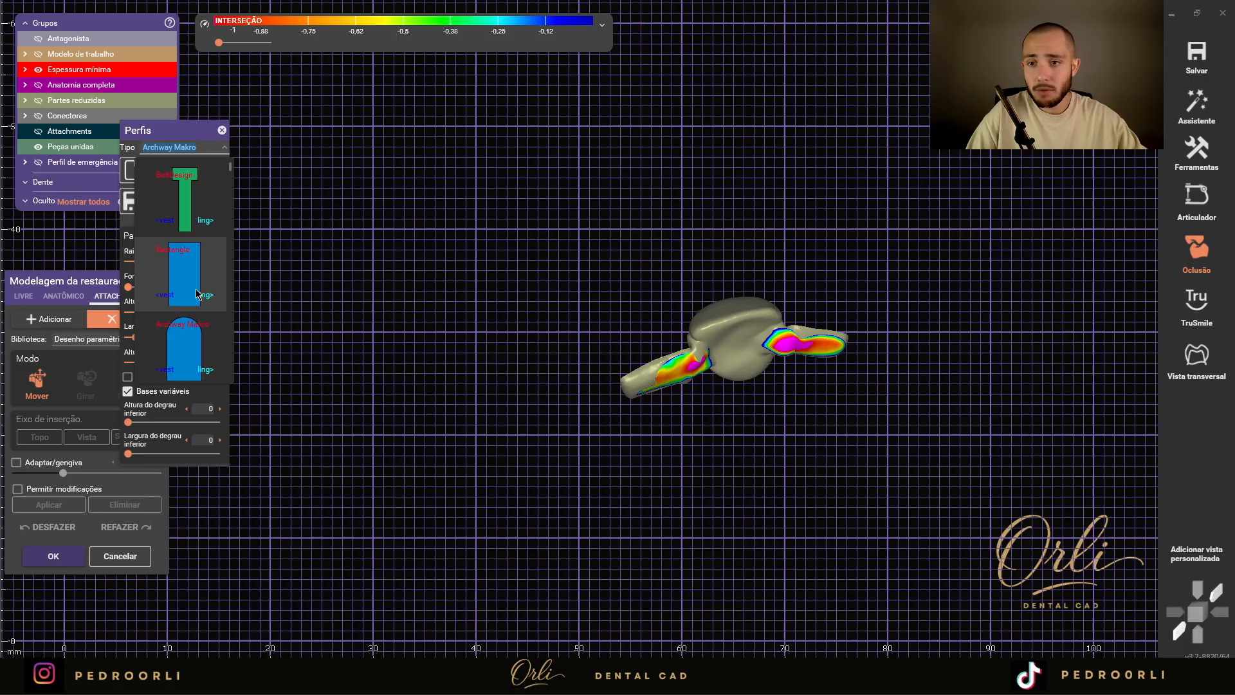
{"action": "left_click", "coordinate": [191, 336]}
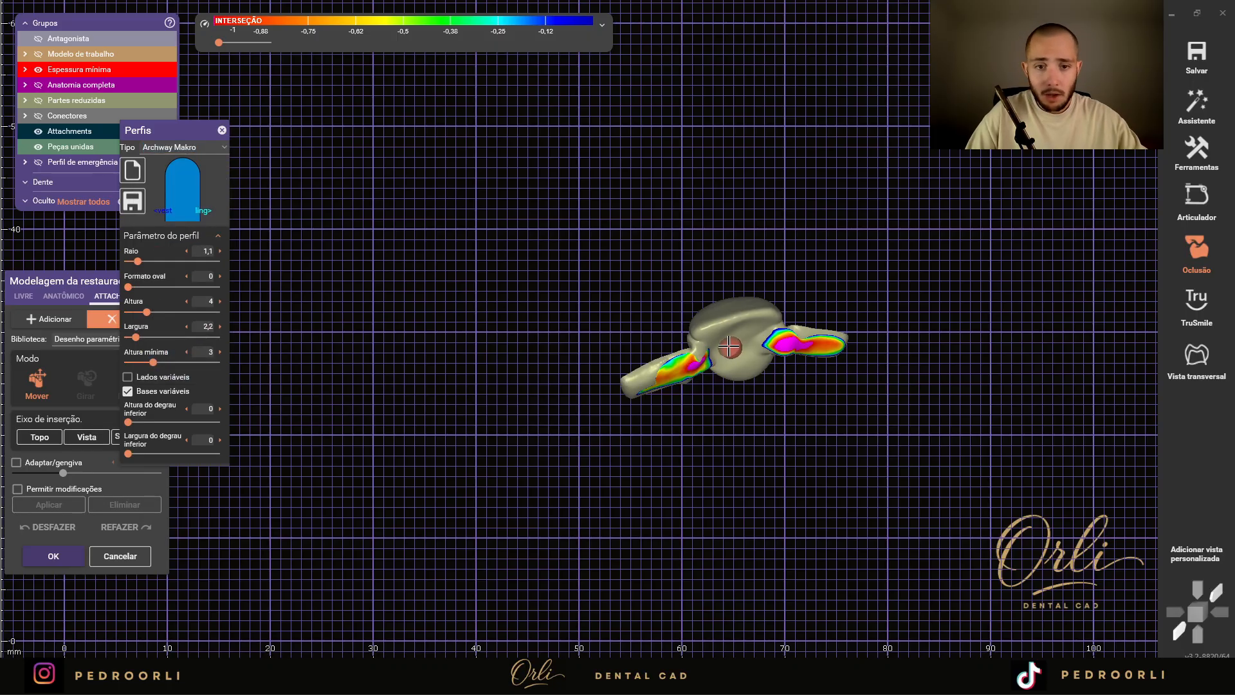
- Place the subtractive attachment on the centre of the pontic's lingual surface, between the two wings
{"action": "scroll", "coordinate": [731, 347], "scroll_direction": "up", "scroll_amount": 3}
{"action": "right_click_drag", "start_coordinate": [745, 350], "coordinate": [633, 294]}
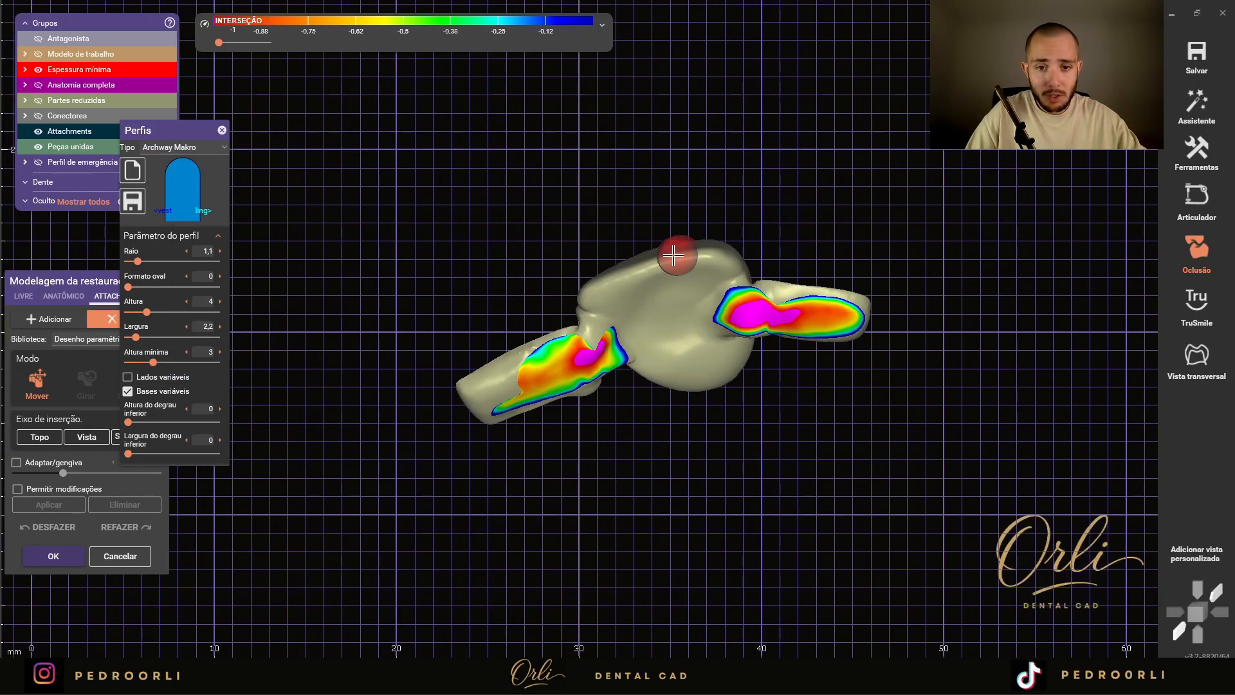
{"action": "right_click_drag", "start_coordinate": [649, 346], "coordinate": [666, 357]}
{"action": "left_click", "coordinate": [712, 332]}
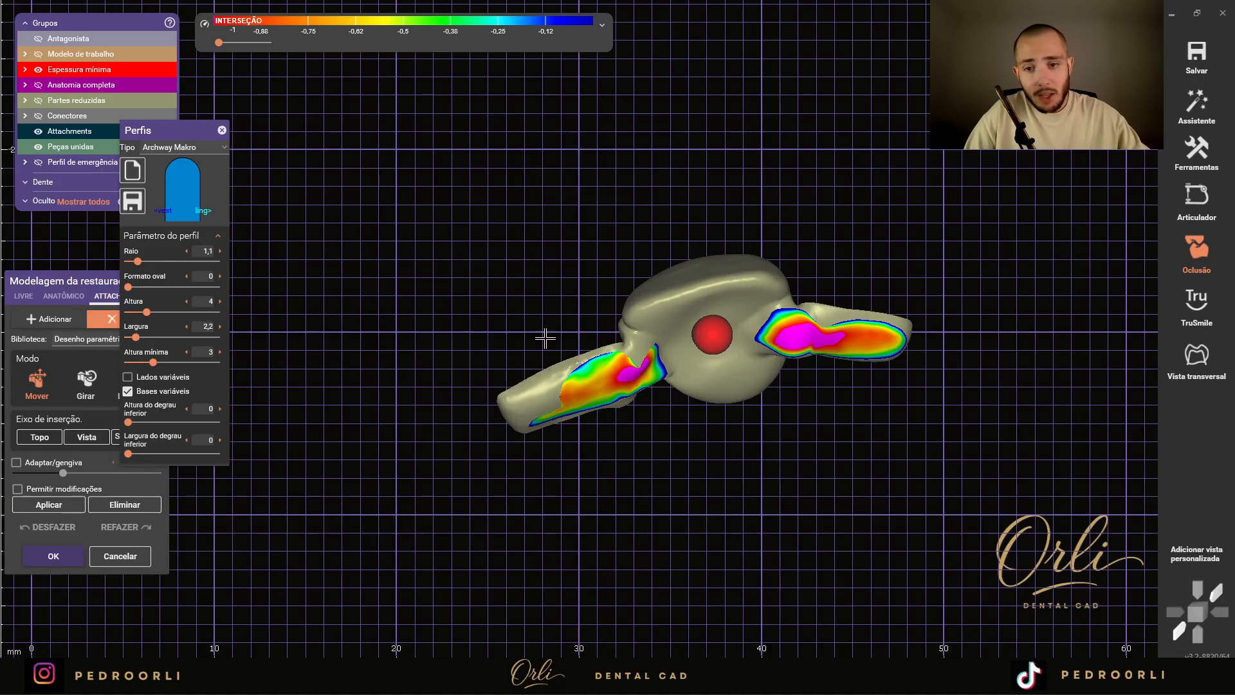
- Set the attachment's height (Altura) to 15
{"action": "right_click_drag", "start_coordinate": [682, 368], "coordinate": [688, 392]}
{"action": "right_click_drag", "start_coordinate": [697, 459], "coordinate": [698, 455]}
{"action": "middle_click_drag", "start_coordinate": [698, 432], "coordinate": [843, 198]}
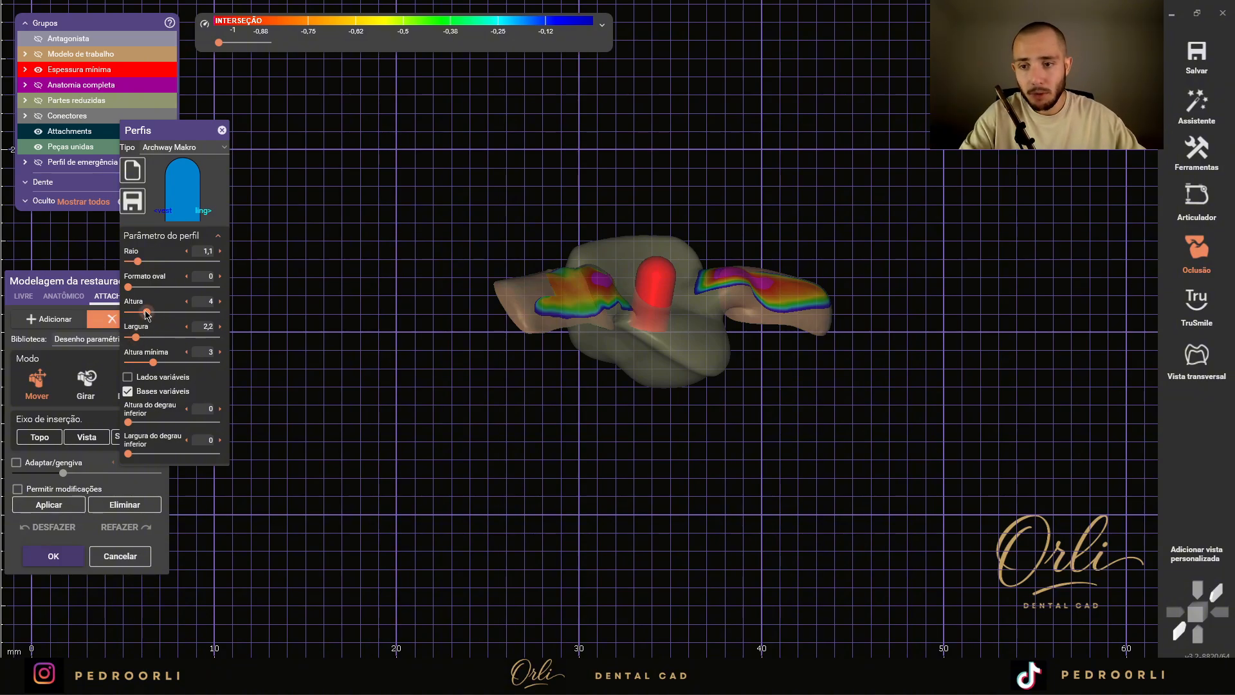
{"action": "left_click_drag", "start_coordinate": [147, 312], "coordinate": [250, 307]}
- Shift the cylinder slightly so it passes right through the pontic and projects on both sides
{"action": "right_click_drag", "start_coordinate": [645, 361], "coordinate": [648, 363]}
{"action": "middle_click_drag", "start_coordinate": [647, 363], "coordinate": [645, 153]}
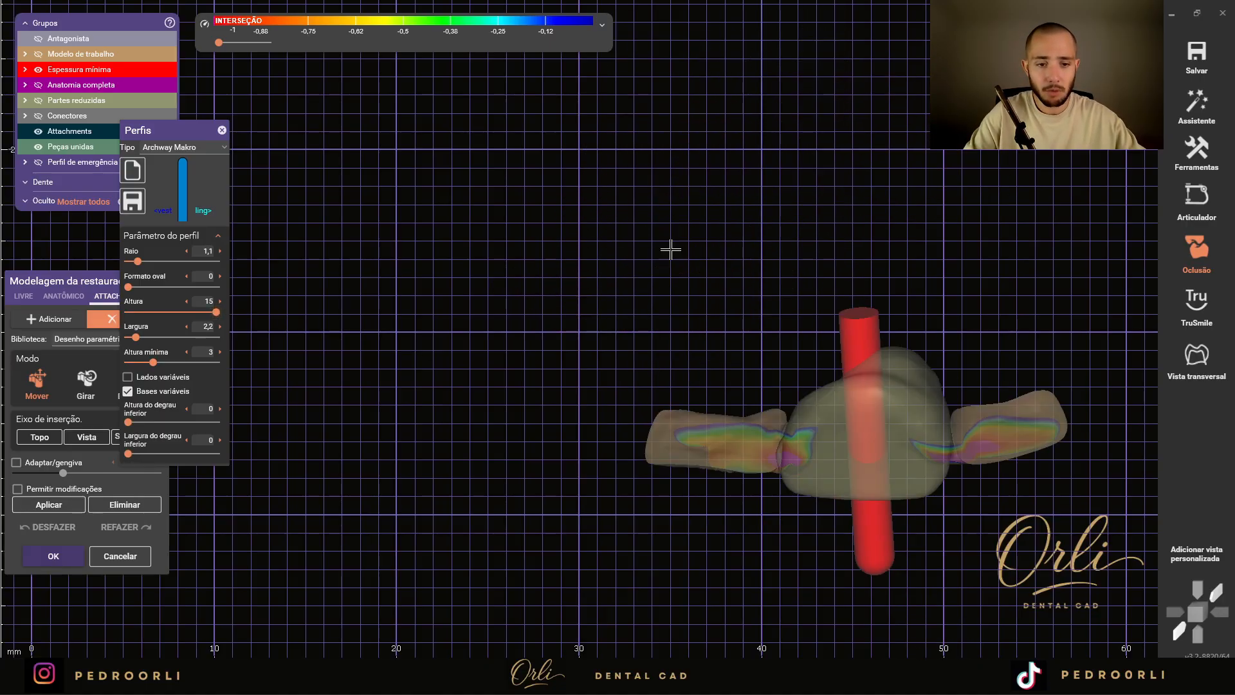
{"action": "right_click_drag", "start_coordinate": [769, 399], "coordinate": [769, 400]}
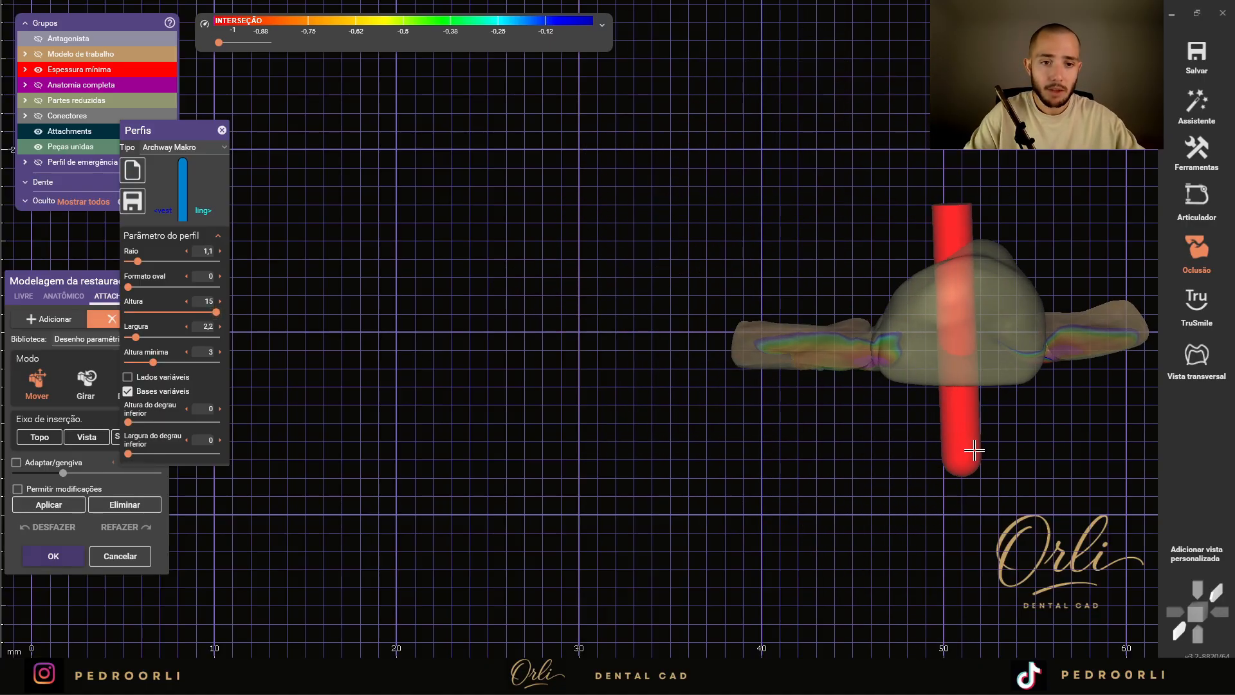
{"action": "middle_click_drag", "start_coordinate": [961, 452], "coordinate": [507, 411]}
{"action": "left_click_drag", "start_coordinate": [583, 391], "coordinate": [606, 422]}
- Recentre the cylinder on the pontic's lingual face between the two wings, checking its orientation
{"action": "left_click", "coordinate": [85, 379]}
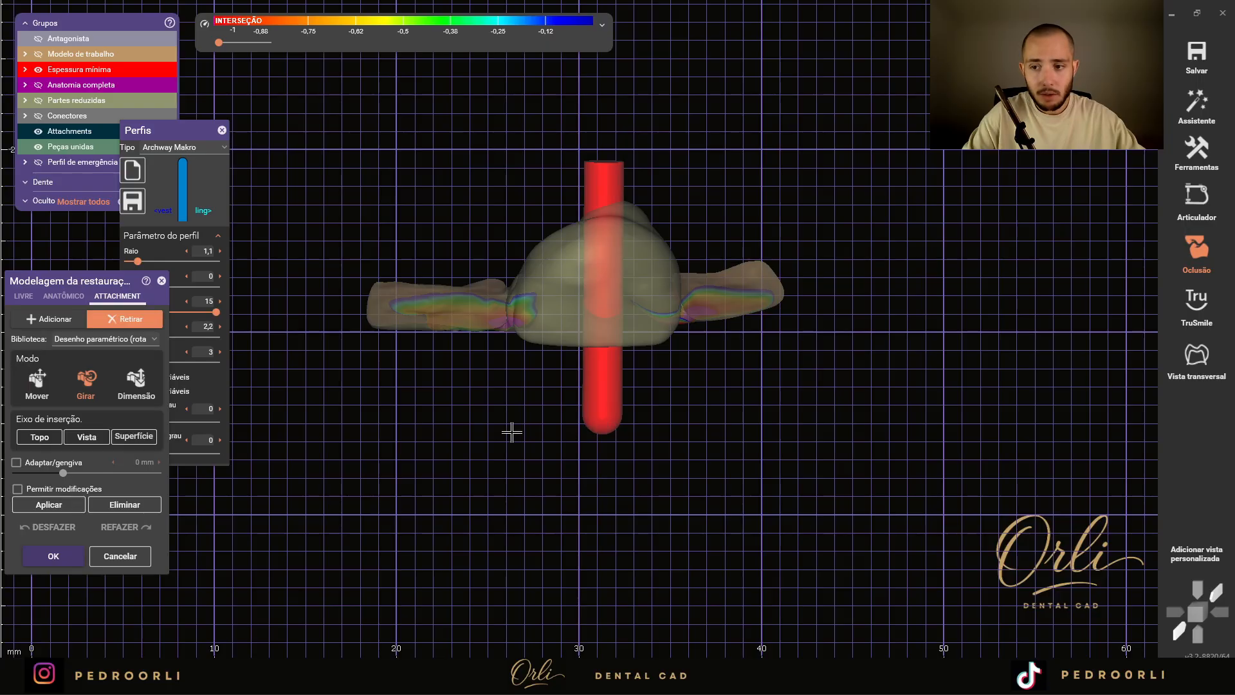
{"action": "scroll", "coordinate": [306, 406], "scroll_direction": "down", "scroll_amount": 3}
{"action": "right_click_drag", "start_coordinate": [416, 427], "coordinate": [494, 69]}
{"action": "middle_click_drag", "start_coordinate": [431, 405], "coordinate": [490, 626]}
{"action": "middle_click_drag", "start_coordinate": [560, 395], "coordinate": [588, 535]}
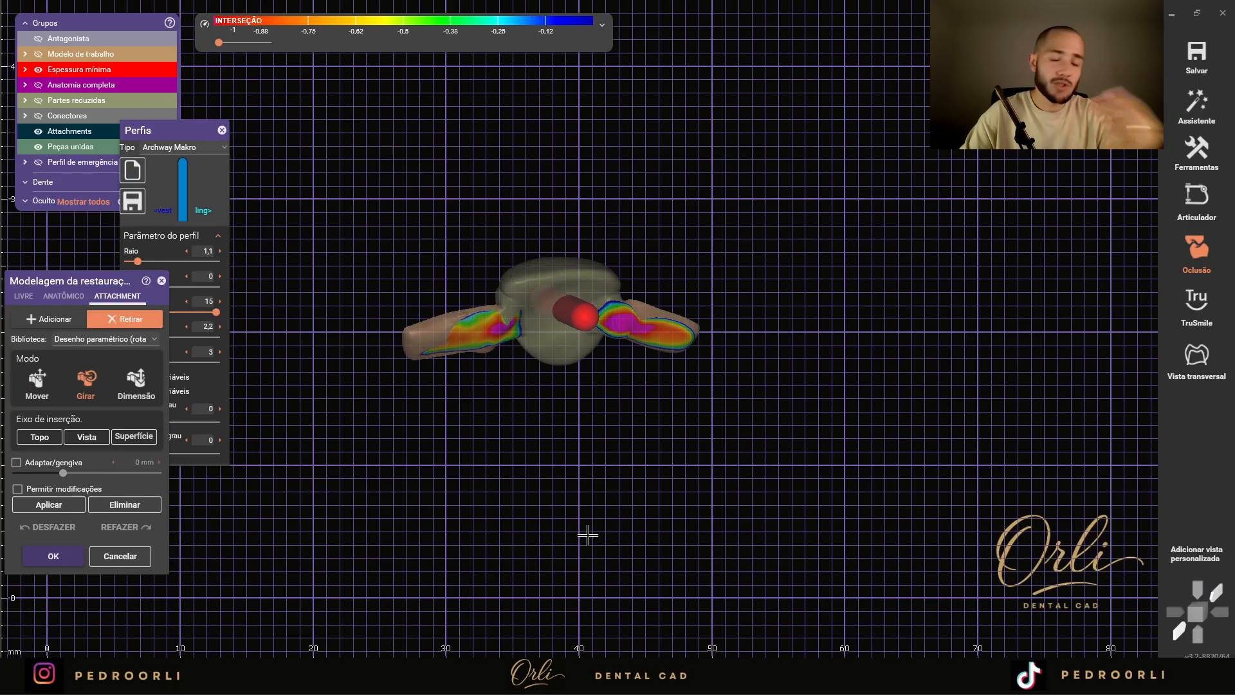
{"action": "scroll", "coordinate": [511, 315], "scroll_direction": "up", "scroll_amount": 3}
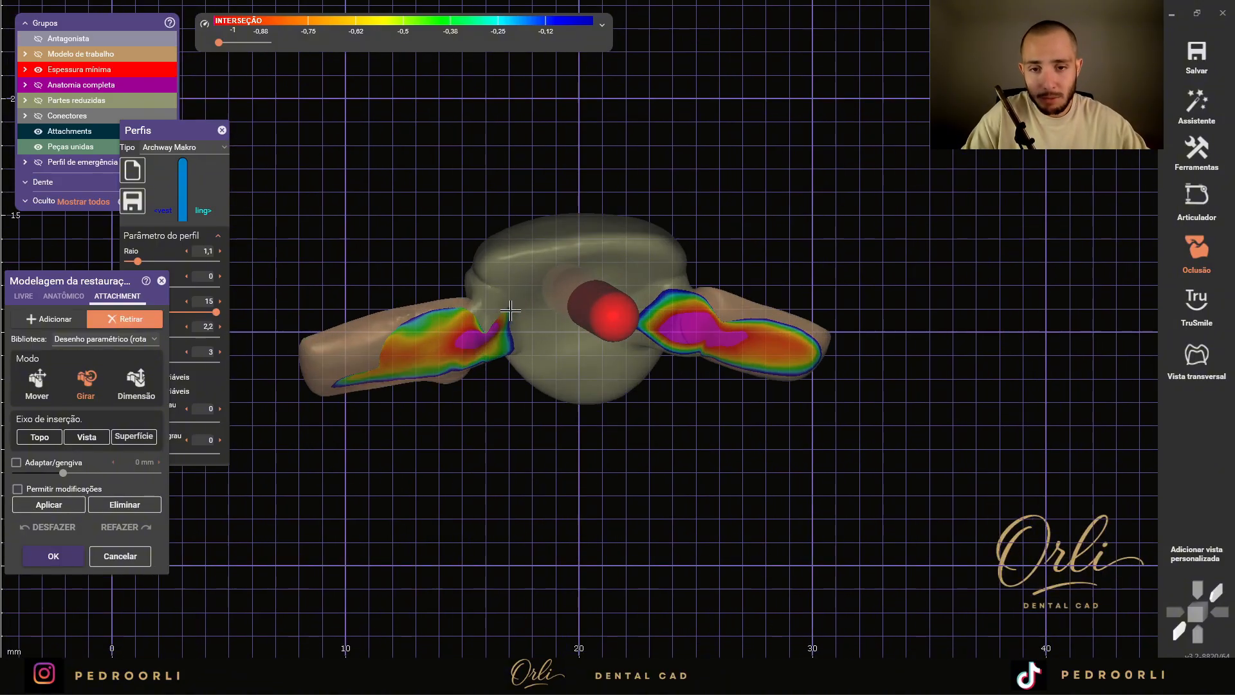
{"action": "right_click_drag", "start_coordinate": [619, 401], "coordinate": [593, 375]}
{"action": "left_click", "coordinate": [44, 384]}
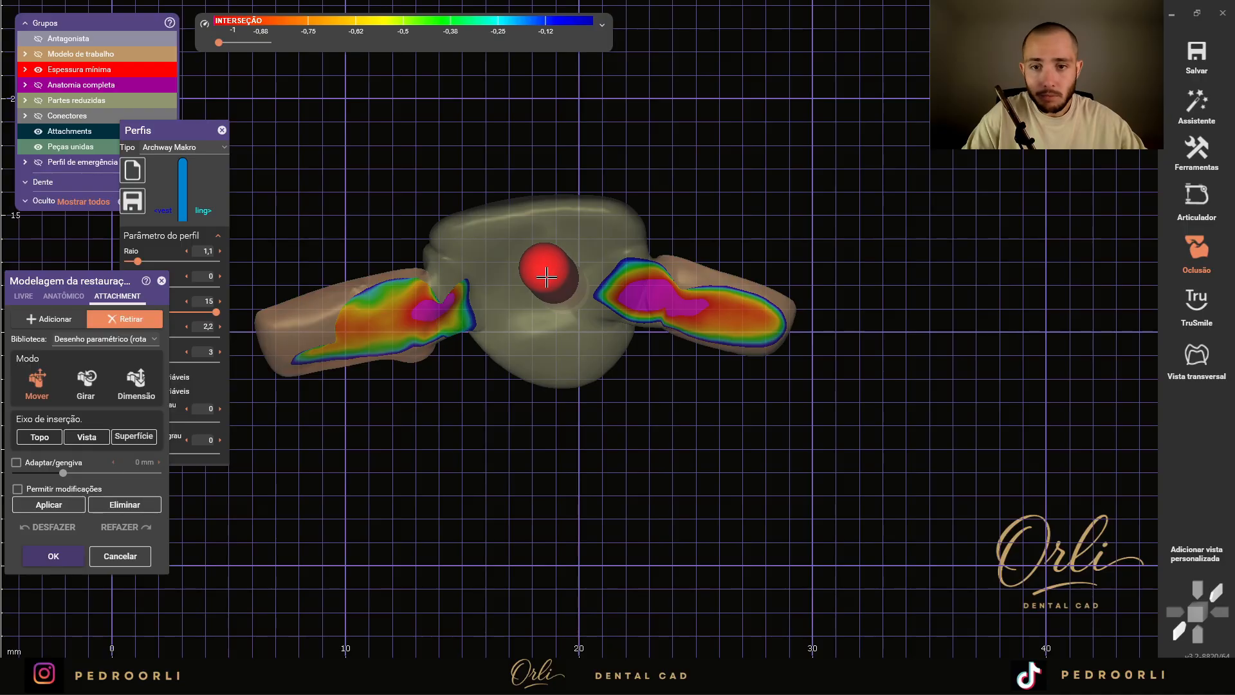
{"action": "right_click_drag", "start_coordinate": [546, 277], "coordinate": [551, 311]}
{"action": "scroll", "coordinate": [551, 311], "scroll_direction": "up", "scroll_amount": 1}
{"action": "left_click", "coordinate": [86, 384]}
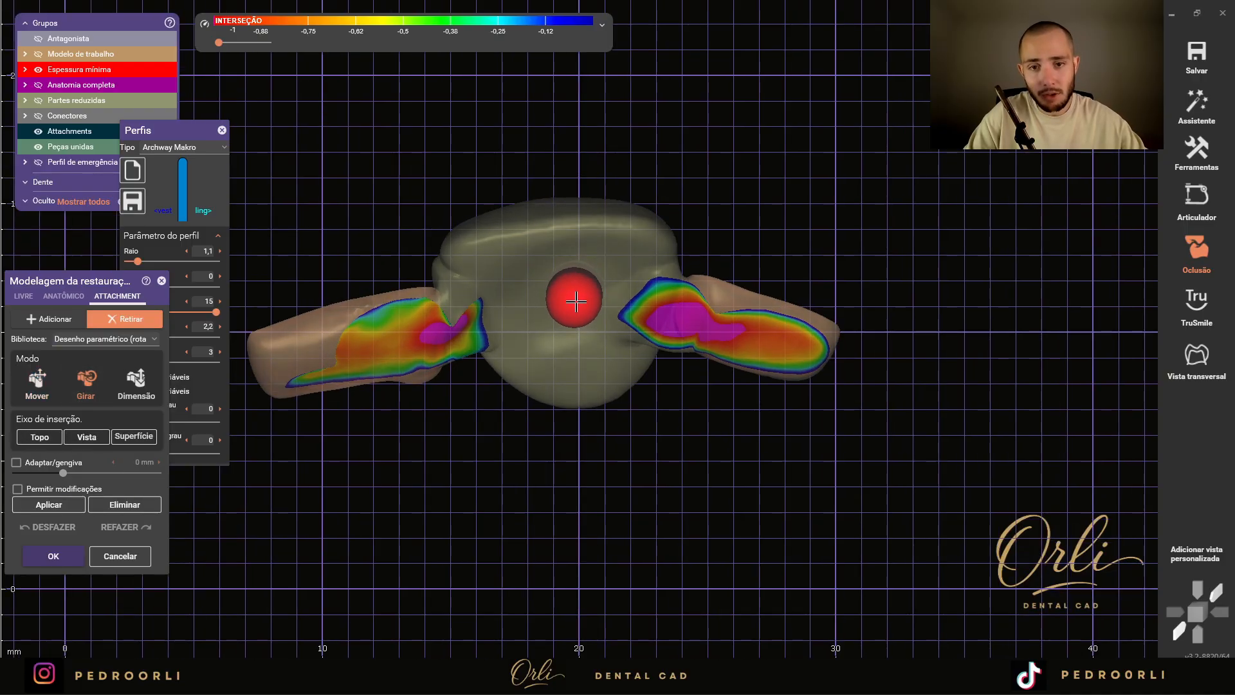
{"action": "left_click", "coordinate": [36, 383]}
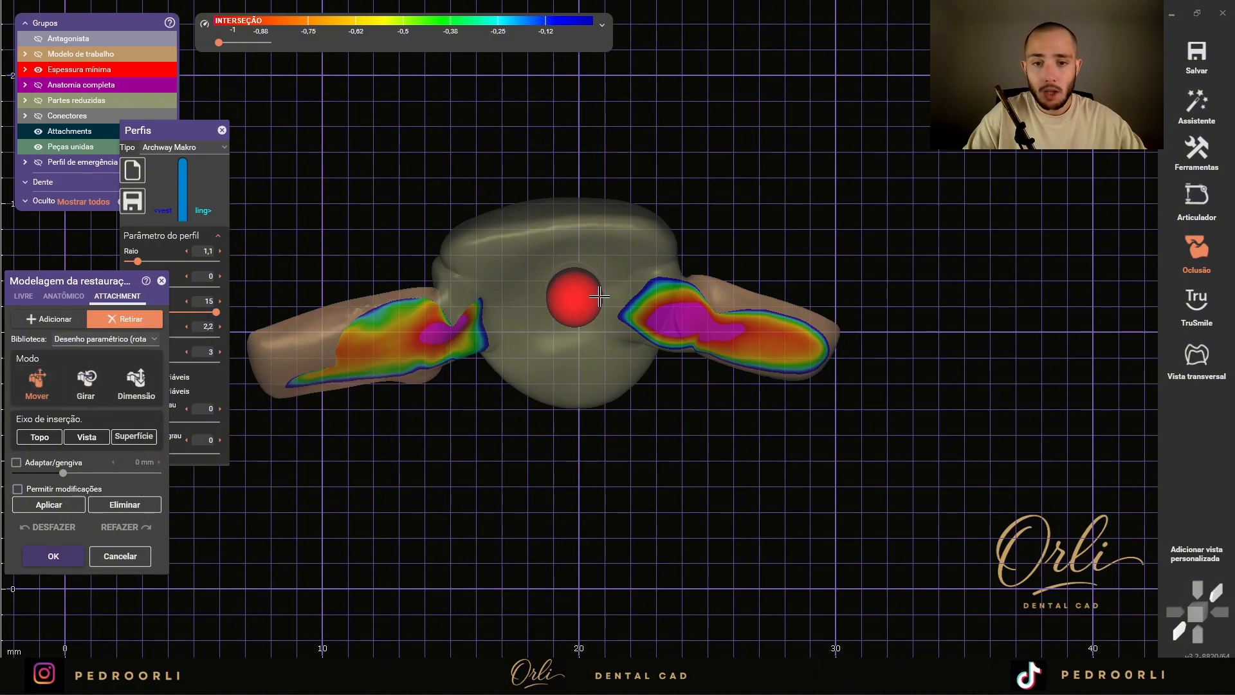
{"action": "left_click_drag", "start_coordinate": [588, 300], "coordinate": [586, 301]}
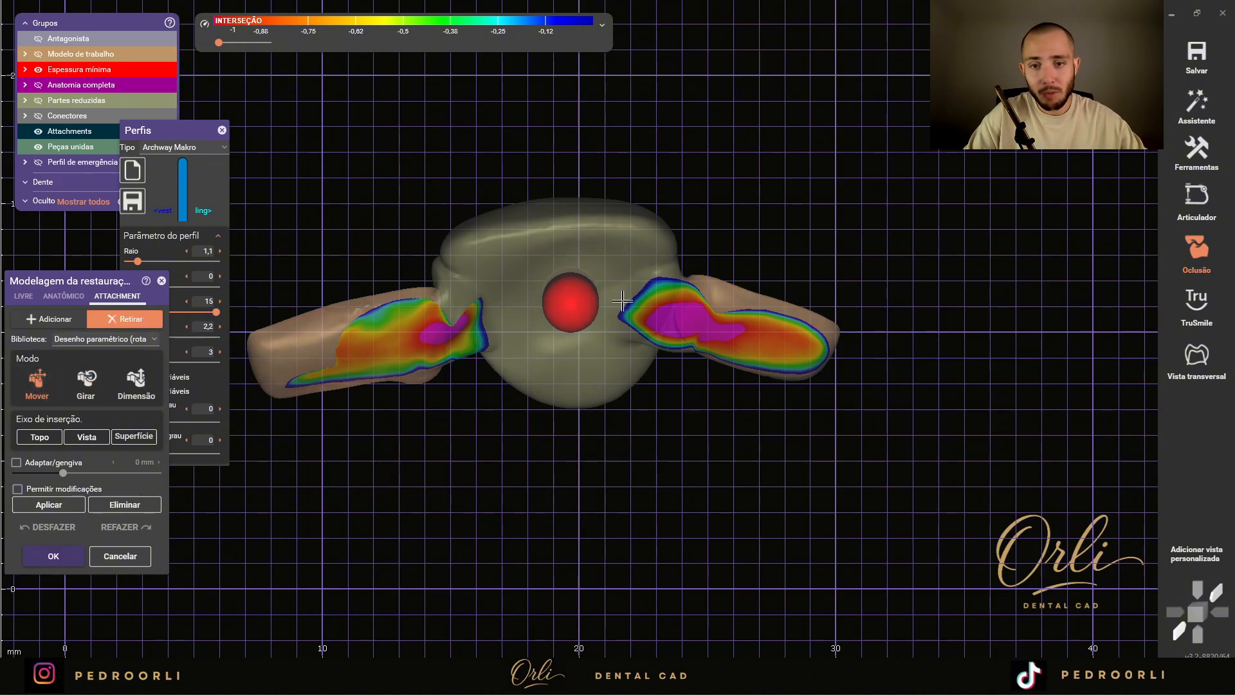
- Set the attachment's width (Largura) to 2,5, moving the profile window clear of the modelling settings
{"action": "left_click", "coordinate": [136, 381]}
{"action": "scroll", "coordinate": [596, 361], "scroll_direction": "down", "scroll_amount": 4}
{"action": "right_click_drag", "start_coordinate": [597, 408], "coordinate": [585, 457]}
{"action": "middle_click_drag", "start_coordinate": [585, 457], "coordinate": [593, 300]}
{"action": "left_click_drag", "start_coordinate": [186, 133], "coordinate": [341, 97]}
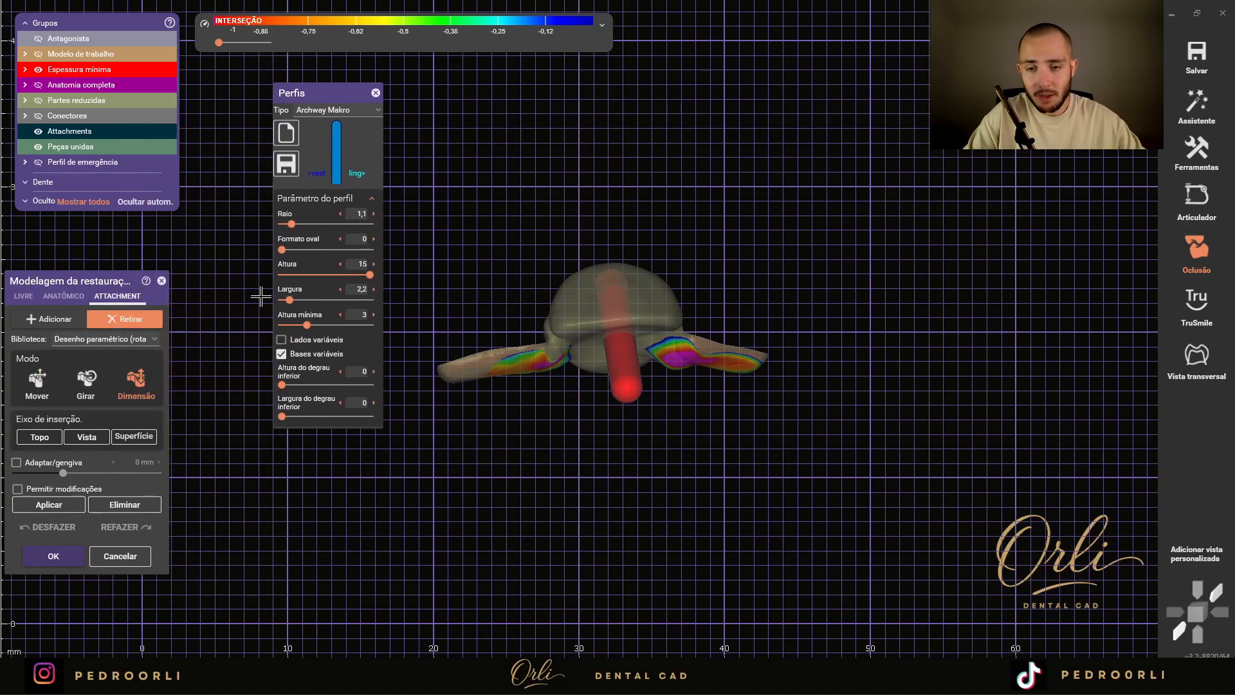
{"action": "right_click_drag", "start_coordinate": [537, 319], "coordinate": [614, 365]}
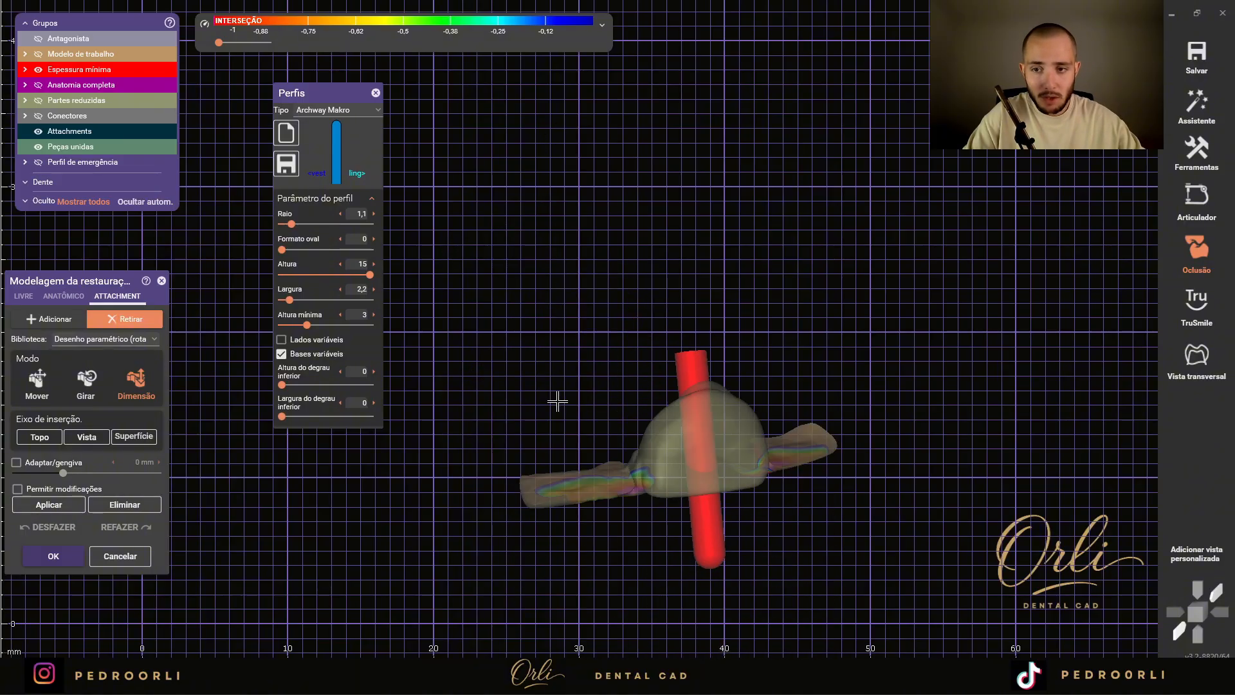
{"action": "right_click_drag", "start_coordinate": [557, 401], "coordinate": [572, 382]}
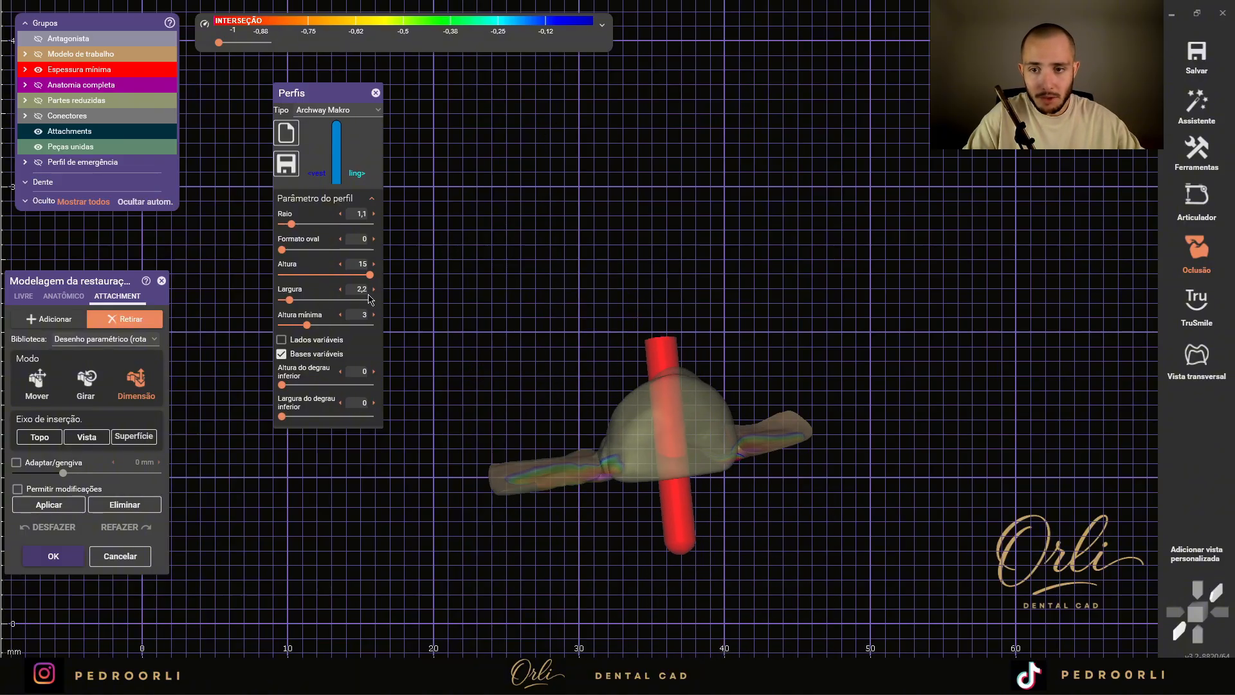
{"action": "mouse_move", "coordinate": [291, 299]}
{"action": "left_mouse_down"}
{"action": "mouse_move", "coordinate": [339, 300]}
{"action": "mouse_move", "coordinate": [293, 309]}
{"action": "left_mouse_up"}
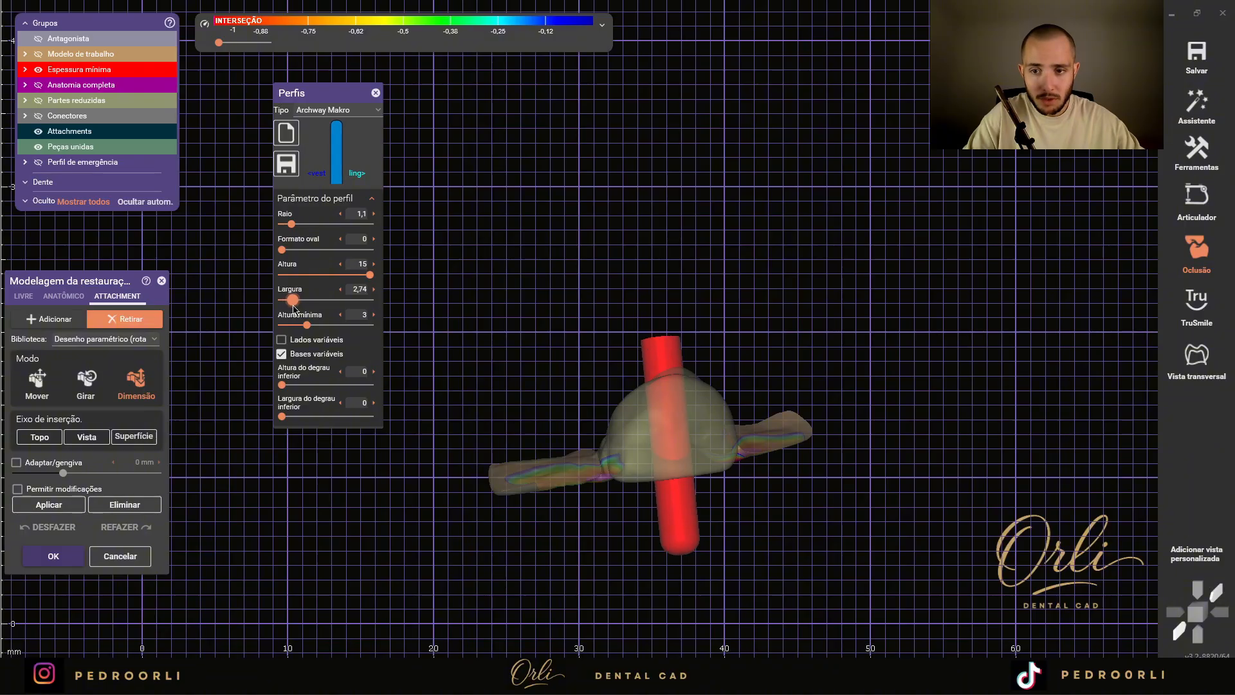
{"action": "scroll", "coordinate": [959, 425], "scroll_direction": "down", "scroll_amount": 2}
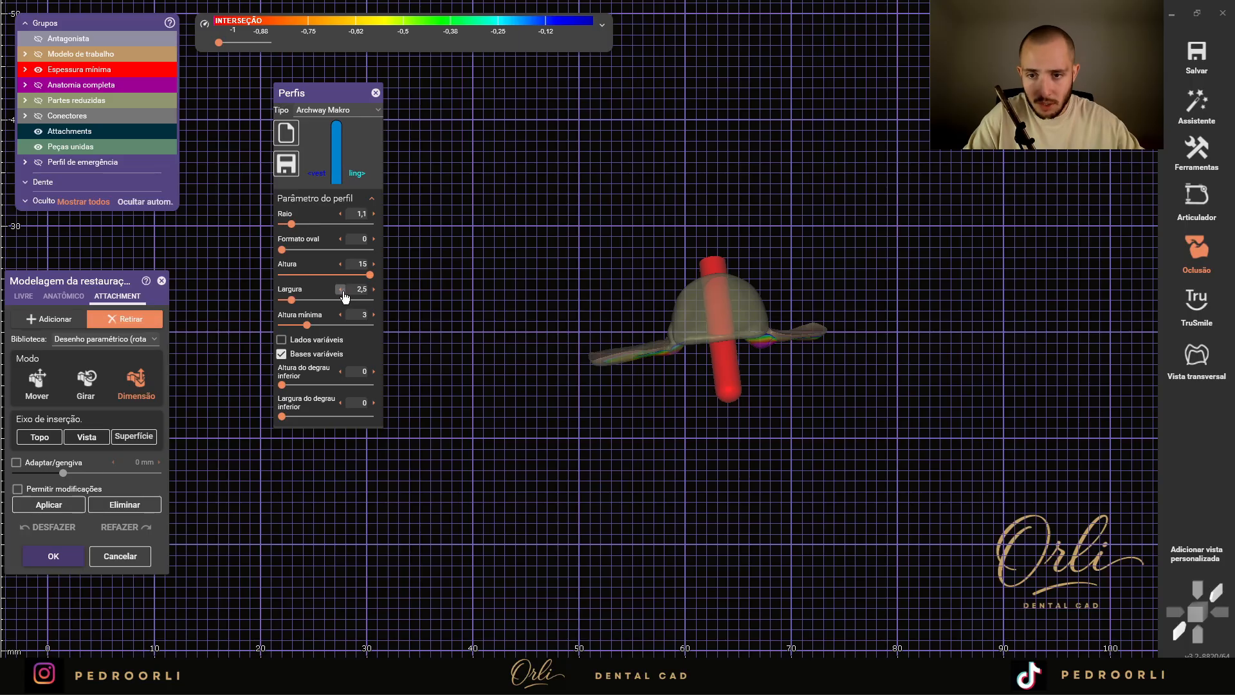
{"action": "key", "text": "Up"}
{"action": "key", "text": "Down"}
- Allow modifications, subtract the cylinder from the merged bridge and inspect the hole through the pontic
{"action": "right_click_drag", "start_coordinate": [647, 495], "coordinate": [643, 503]}
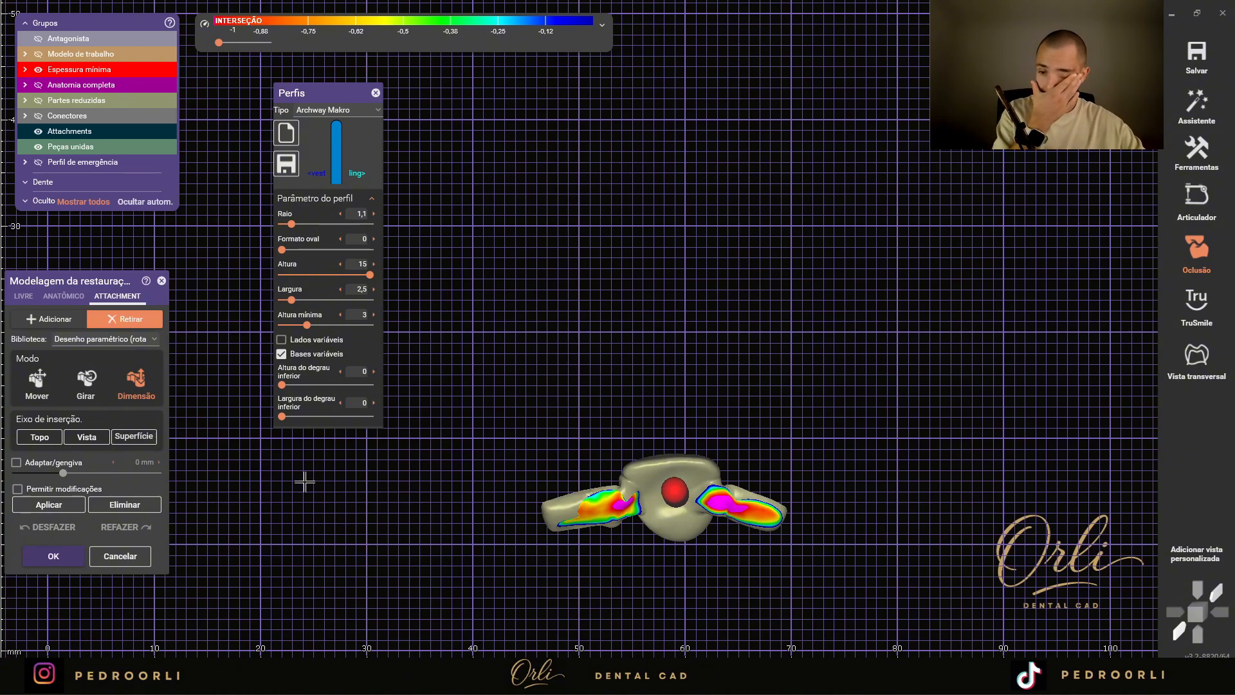
{"action": "left_click", "coordinate": [20, 491]}
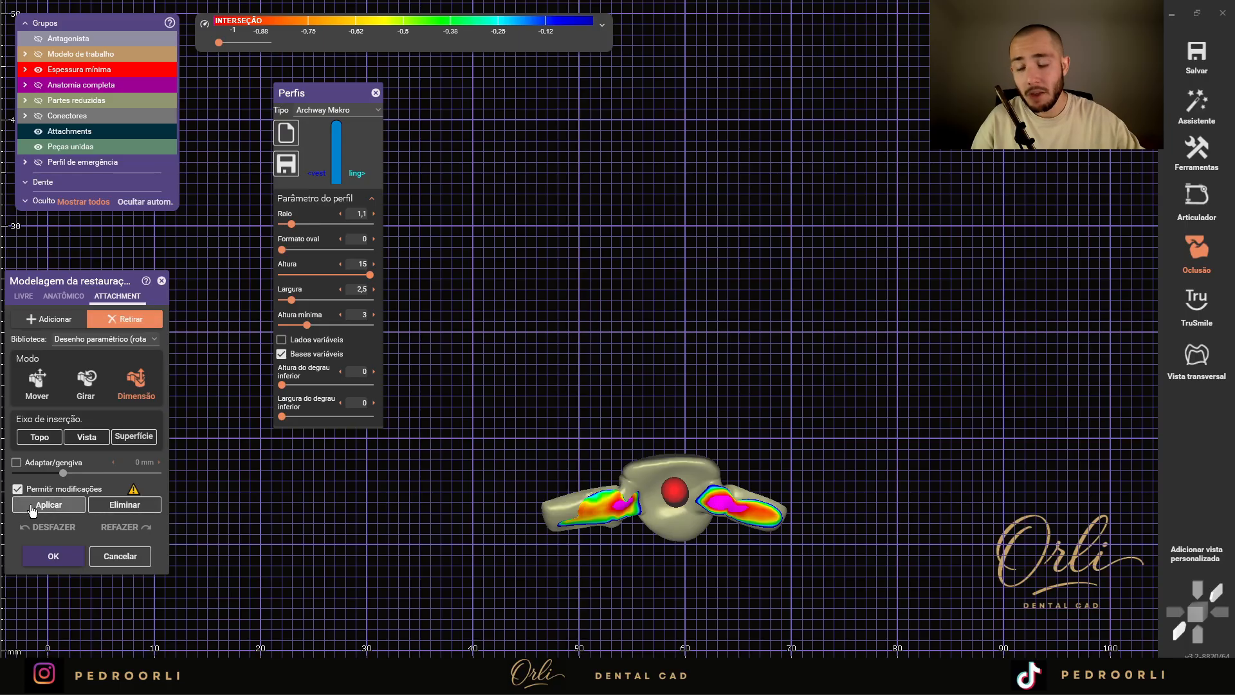
{"action": "left_click", "coordinate": [32, 505]}
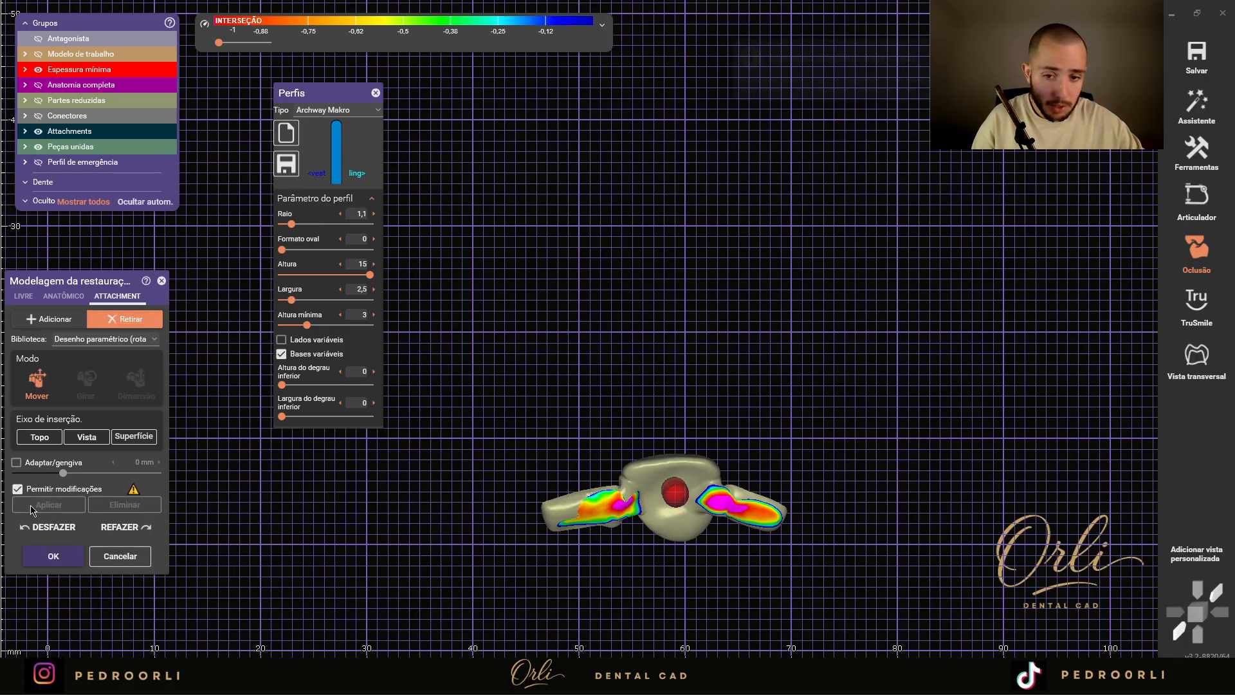
{"action": "middle_click_drag", "start_coordinate": [716, 432], "coordinate": [719, 238]}
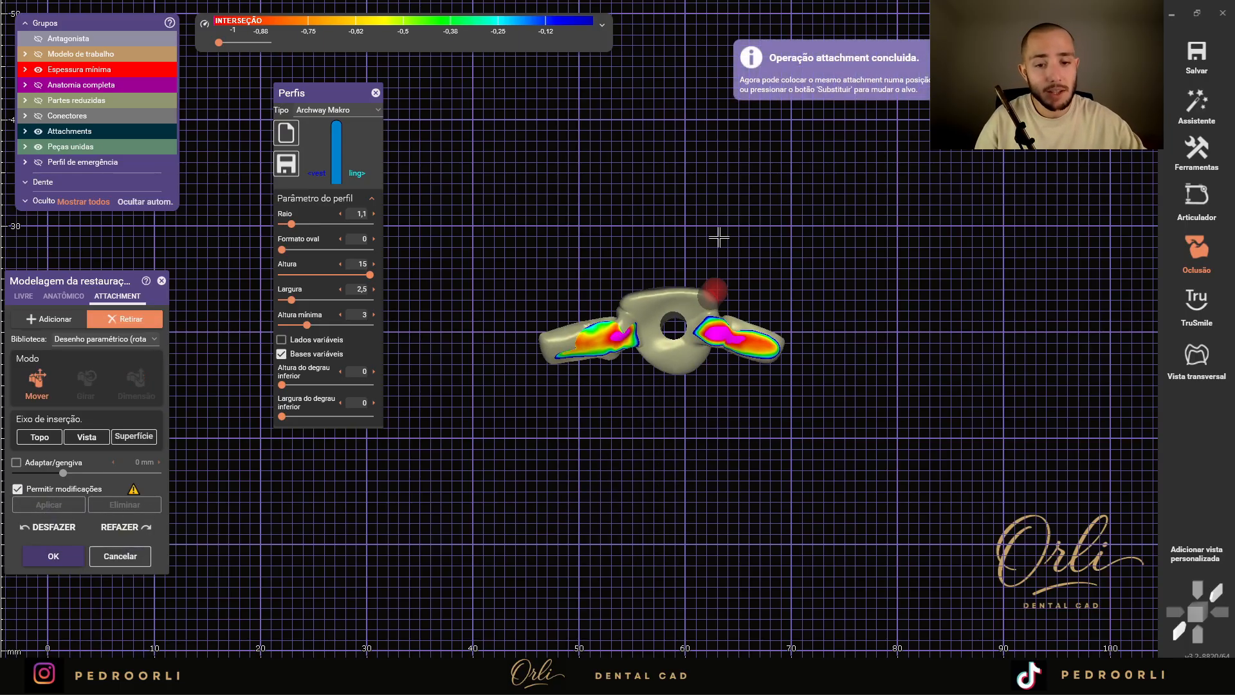
{"action": "right_click_drag", "start_coordinate": [720, 238], "coordinate": [740, 453]}
{"action": "scroll", "coordinate": [648, 230], "scroll_direction": "down", "scroll_amount": 3}
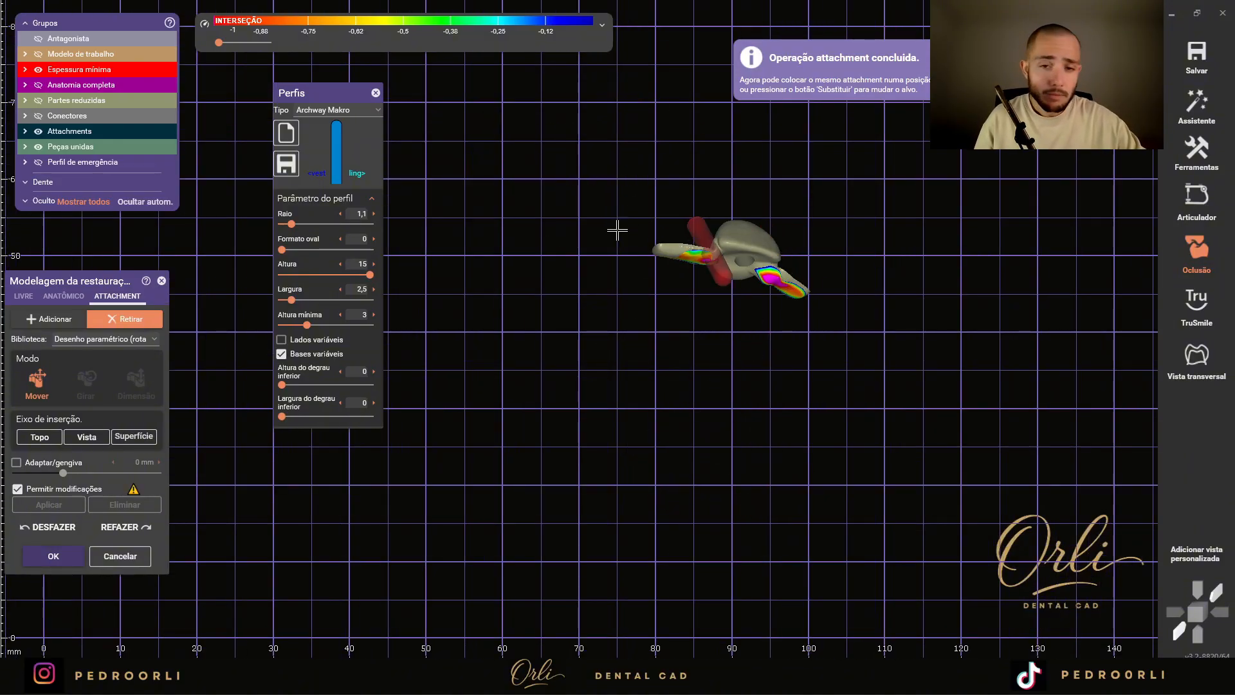
{"action": "right_click_drag", "start_coordinate": [766, 245], "coordinate": [745, 198]}
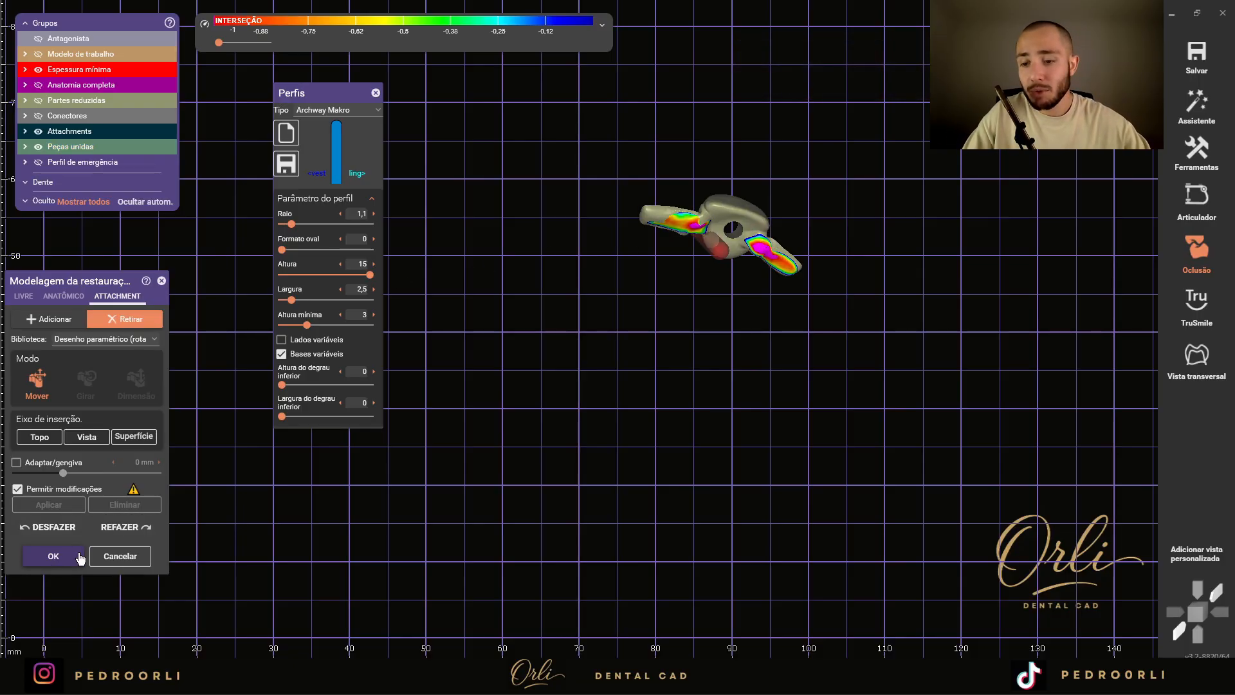
- Finish the attachment modelling and accept the bridge despite its remaining minimum thickness infringement
{"action": "left_click", "coordinate": [54, 556]}
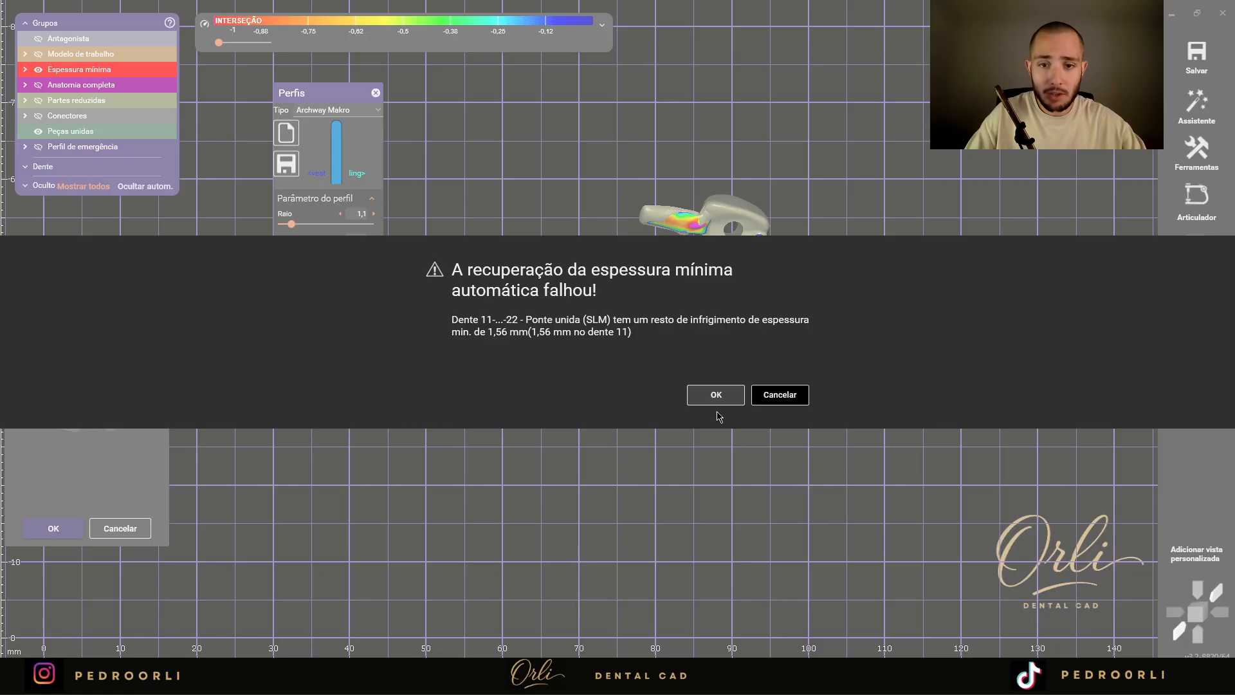
{"action": "left_click", "coordinate": [712, 400]}
{"action": "left_click", "coordinate": [708, 395]}
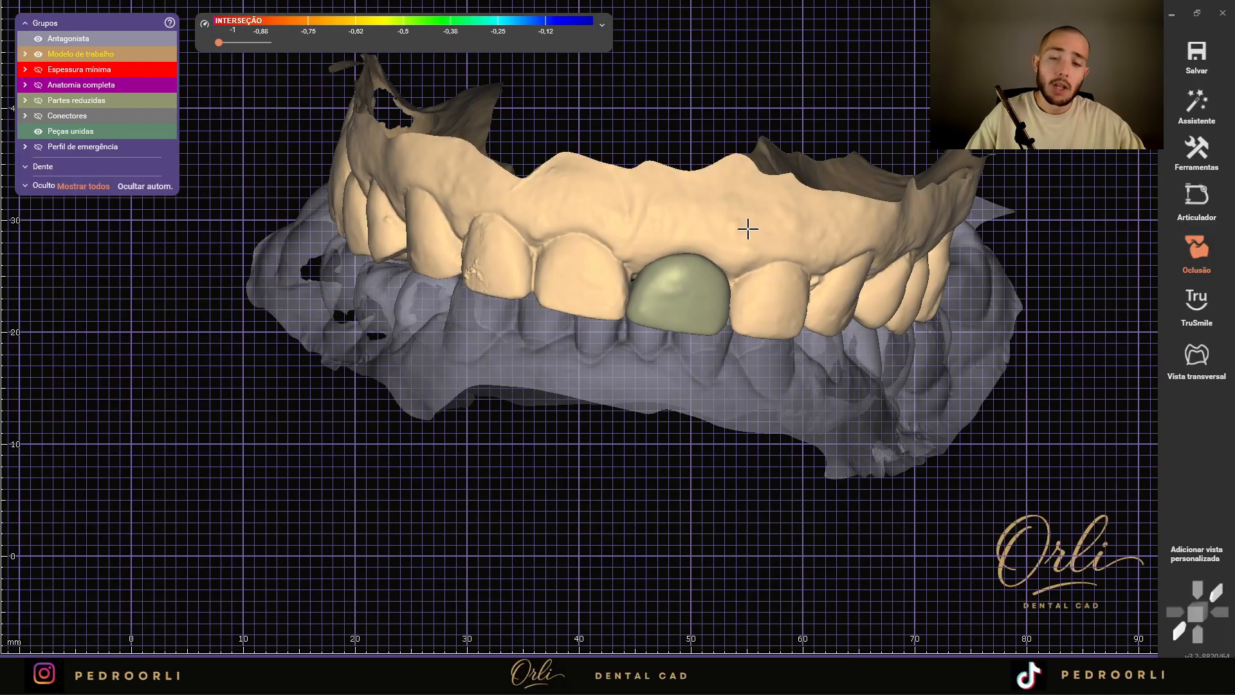
- Return from the exocad project database to the bridge design window and clear the jaw selection
{"action": "left_click", "coordinate": [705, 287]}
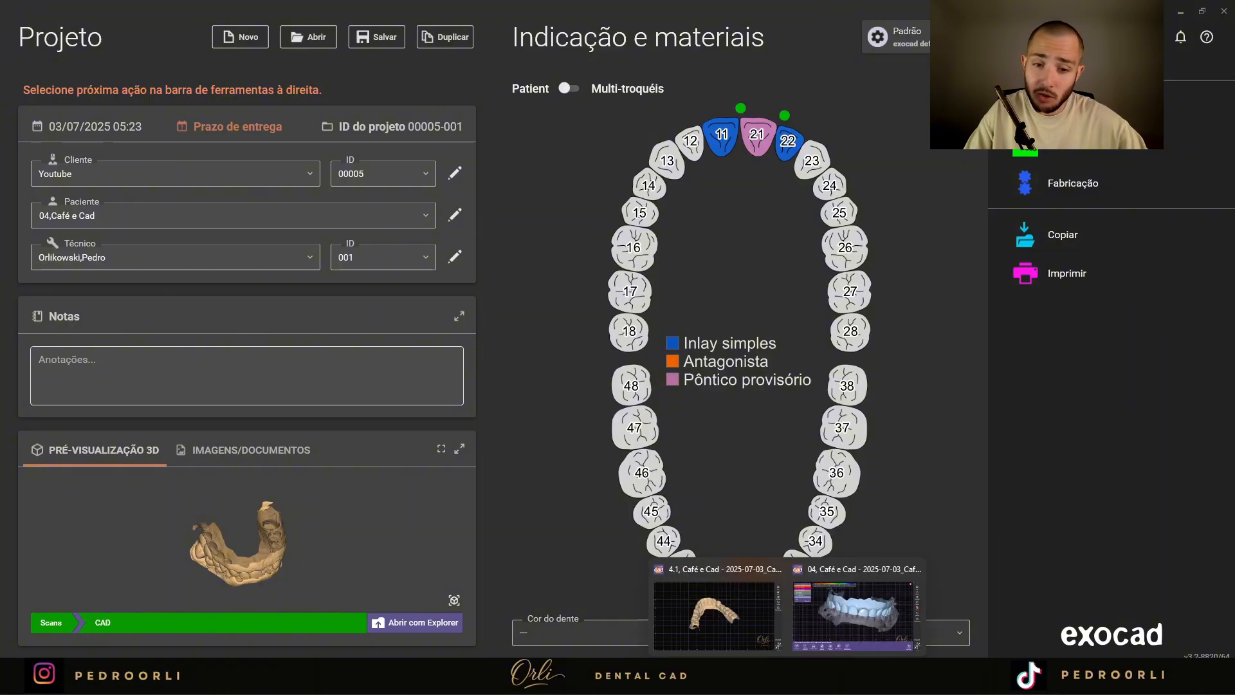
{"action": "left_click", "coordinate": [862, 622]}
{"action": "left_click", "coordinate": [1074, 253]}
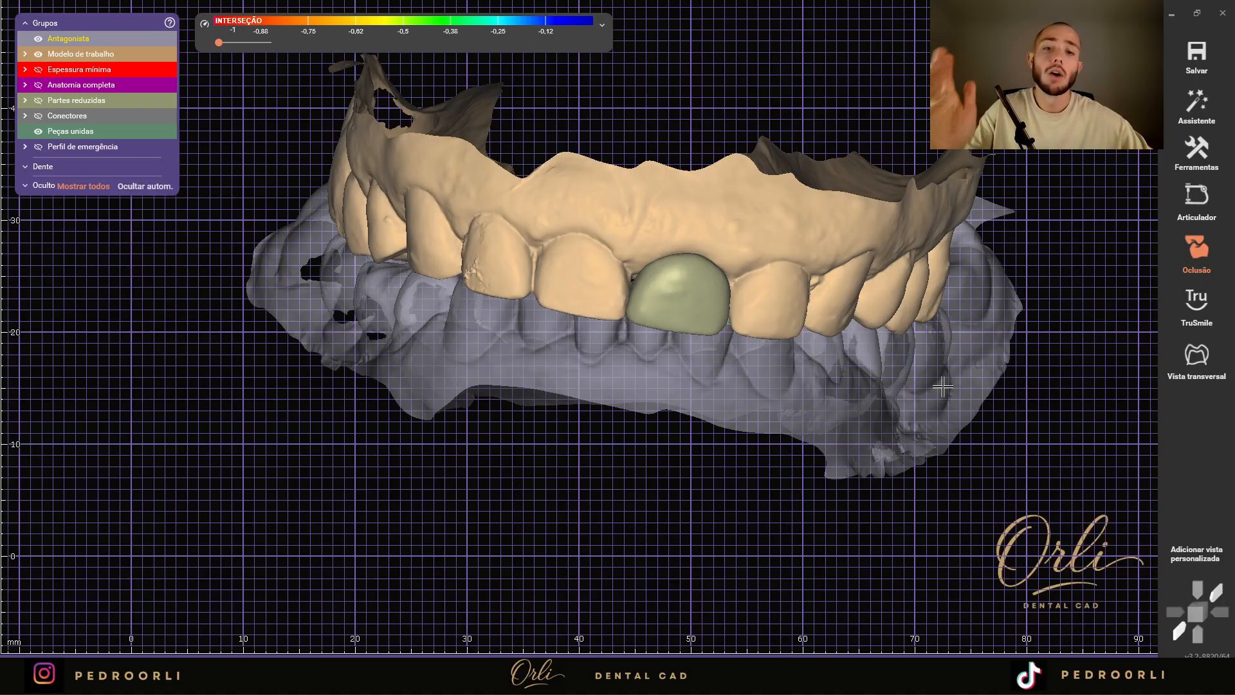
- Hide the antagonist and select the merged bridge on teeth 11 to 22 on the working model
{"action": "scroll", "coordinate": [638, 370], "scroll_direction": "down", "scroll_amount": 3, "text": "ctrl"}
{"action": "right_click_drag", "start_coordinate": [655, 362], "coordinate": [736, 364]}
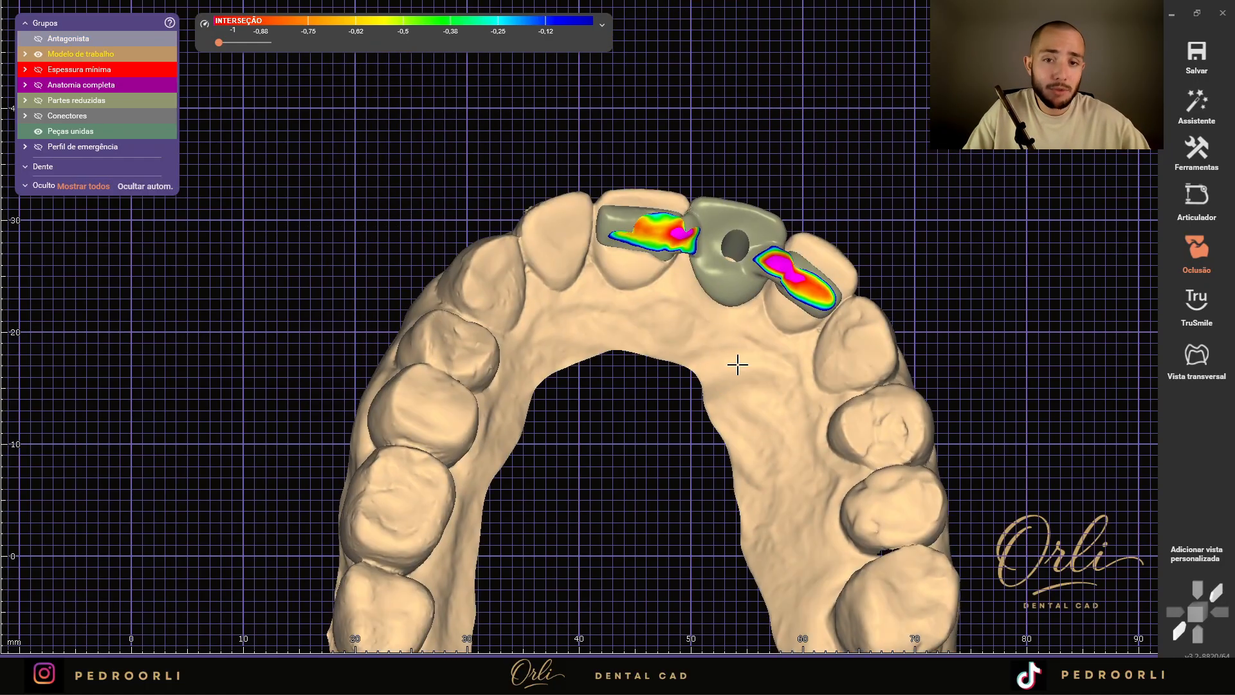
{"action": "scroll", "coordinate": [690, 231], "scroll_direction": "up", "scroll_amount": 1}
{"action": "left_click", "coordinate": [689, 229]}
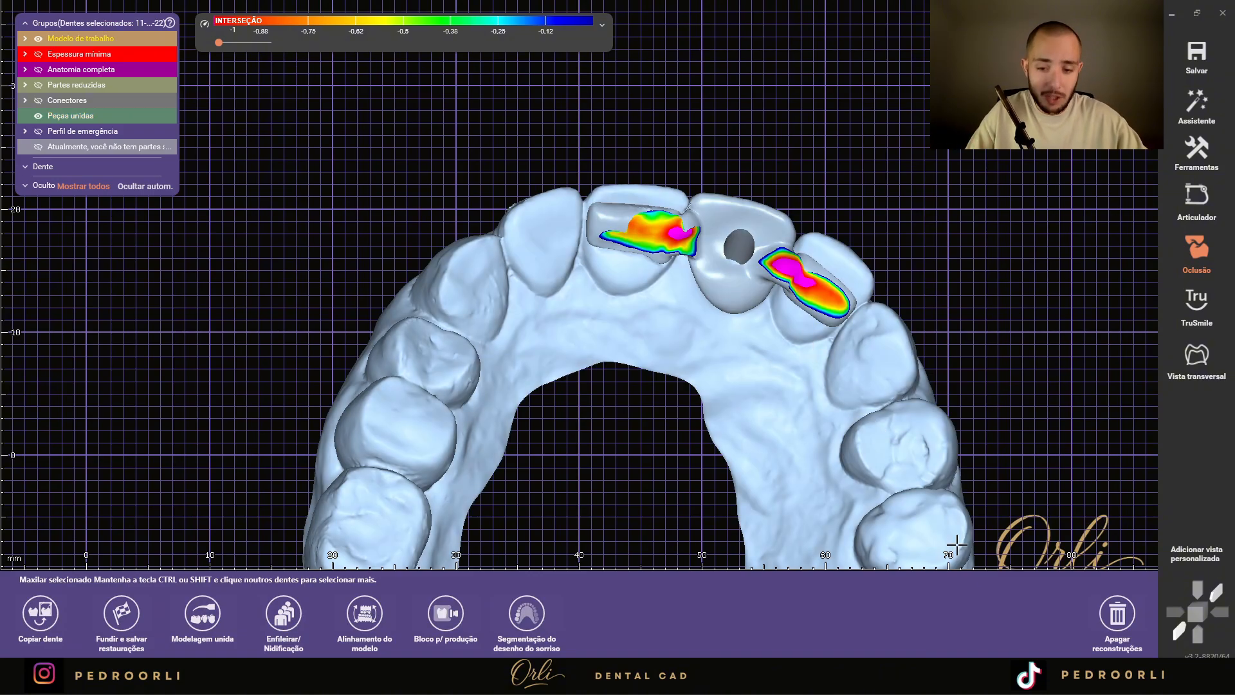
- Delete the merged bridge on teeth 11 to 22, then both connectors between teeth 11-21 and 21-22
{"action": "left_click", "coordinate": [1117, 615]}
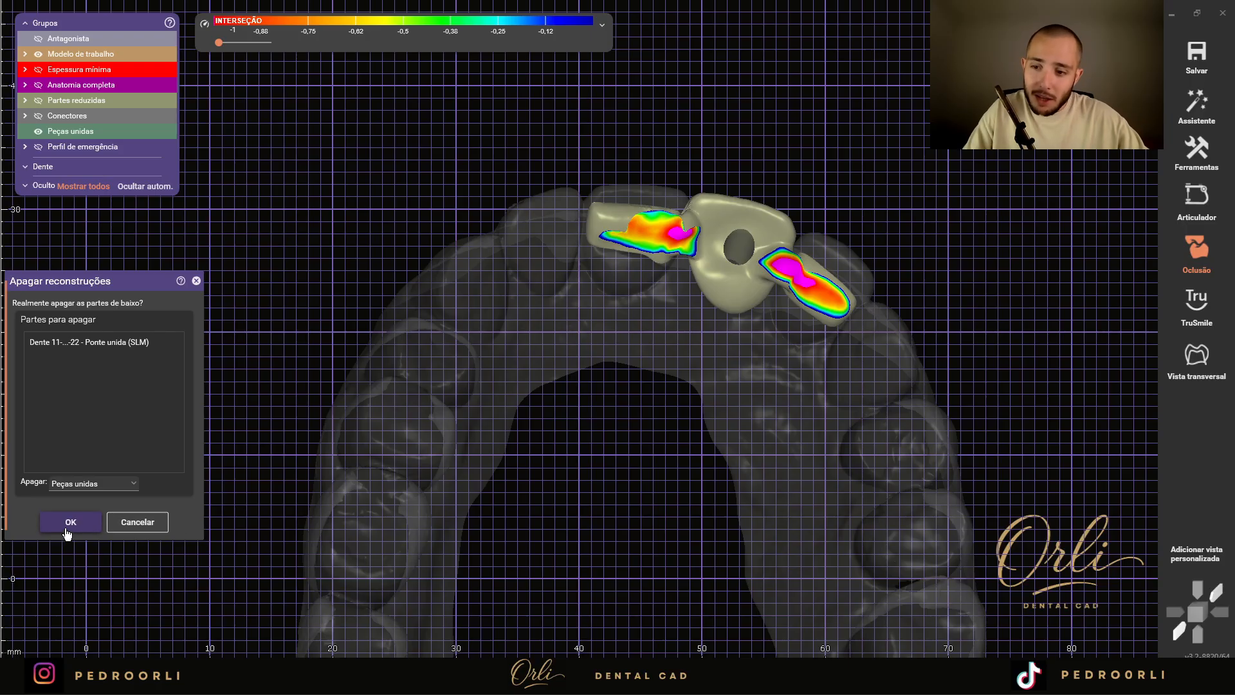
{"action": "left_click", "coordinate": [68, 526]}
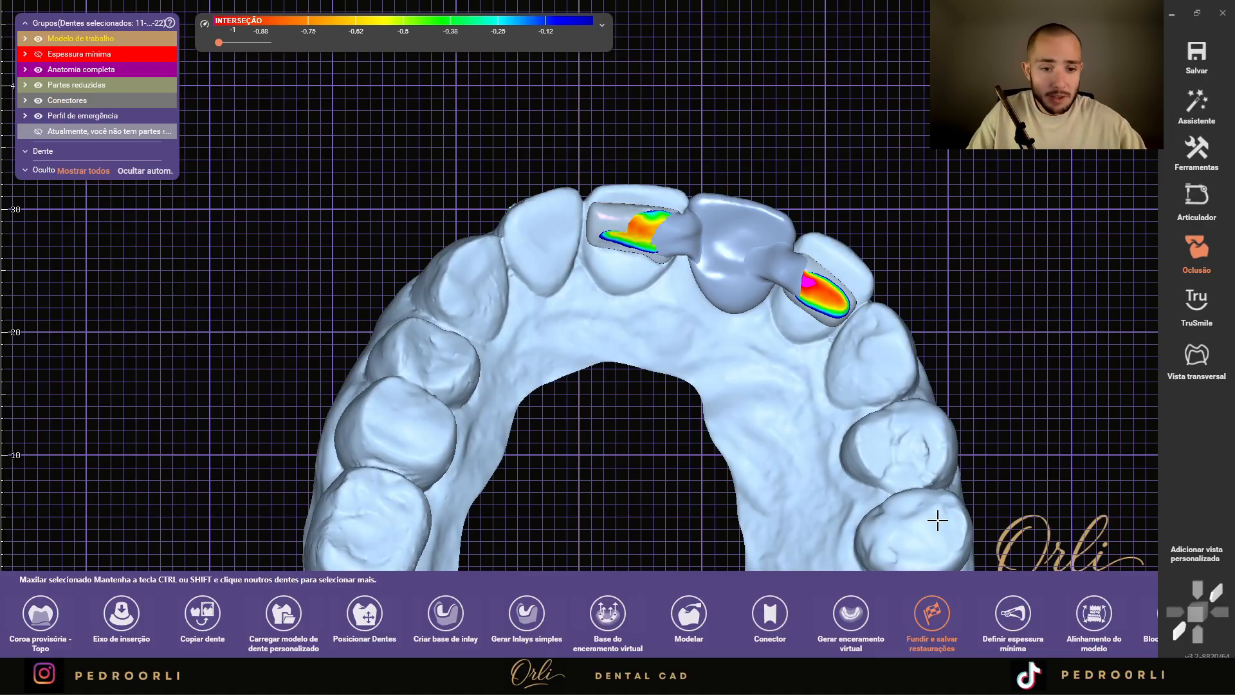
{"action": "scroll", "coordinate": [1096, 628], "scroll_direction": "down", "scroll_amount": 2}
{"action": "left_click", "coordinate": [1113, 628]}
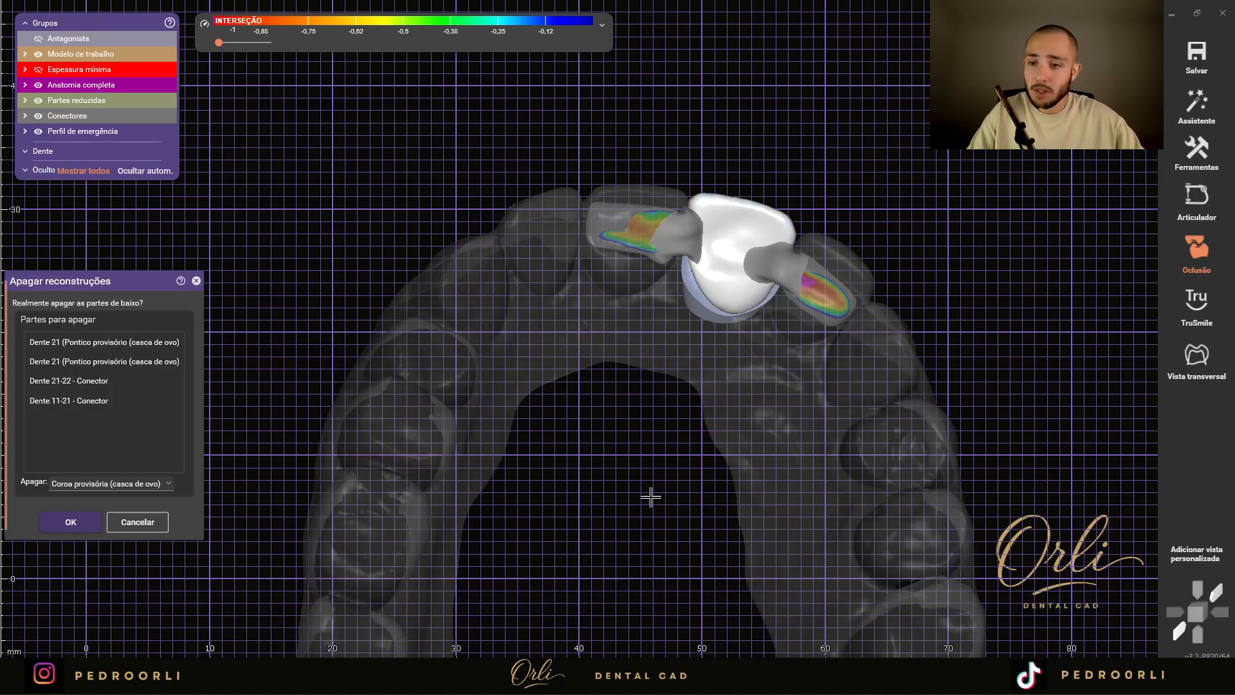
{"action": "left_click", "coordinate": [146, 489]}
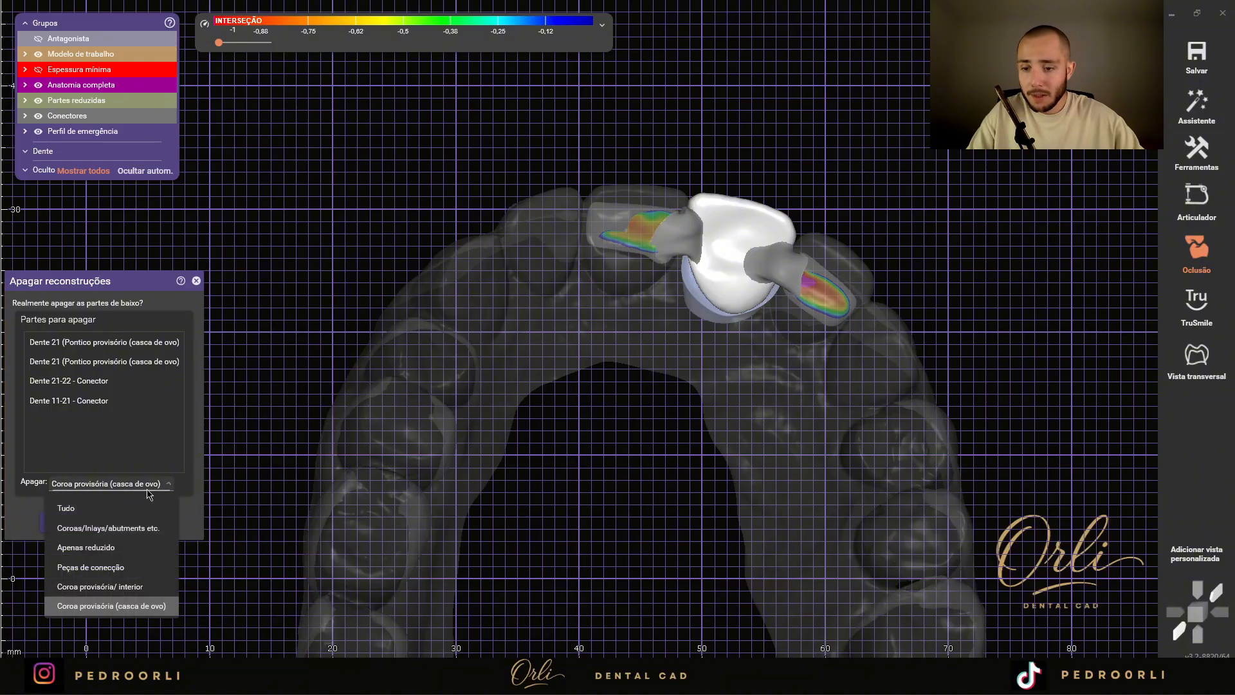
{"action": "left_click", "coordinate": [139, 565]}
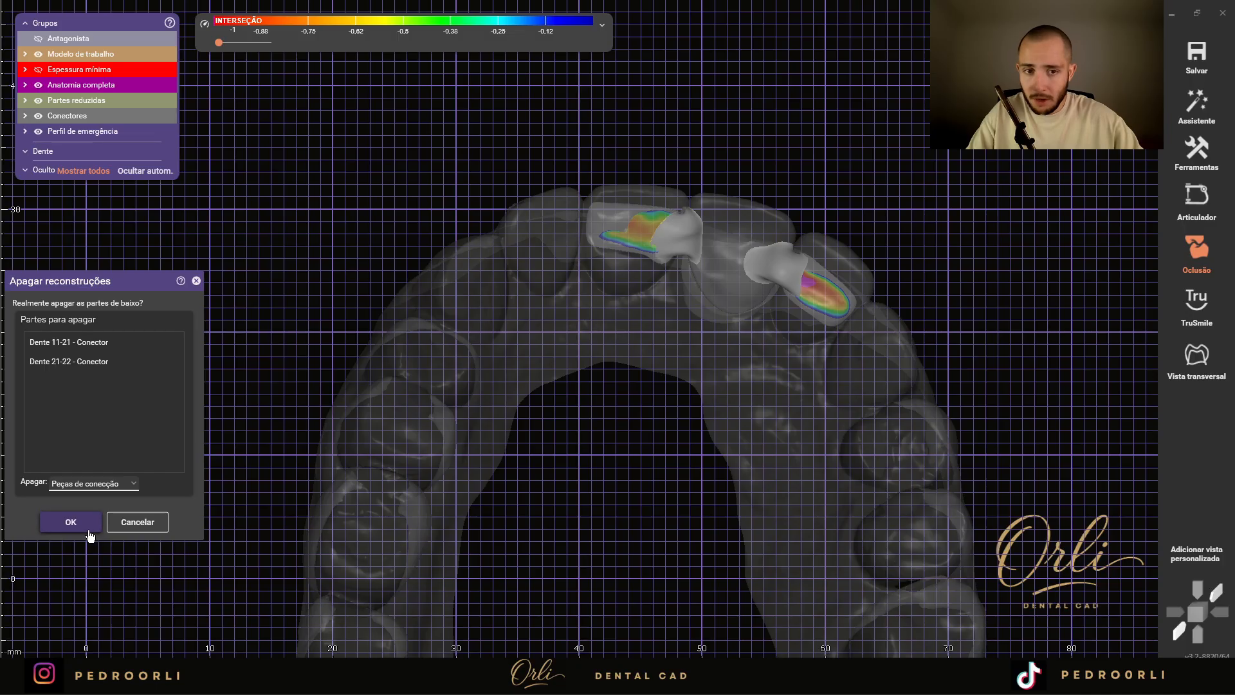
{"action": "left_click", "coordinate": [89, 532]}
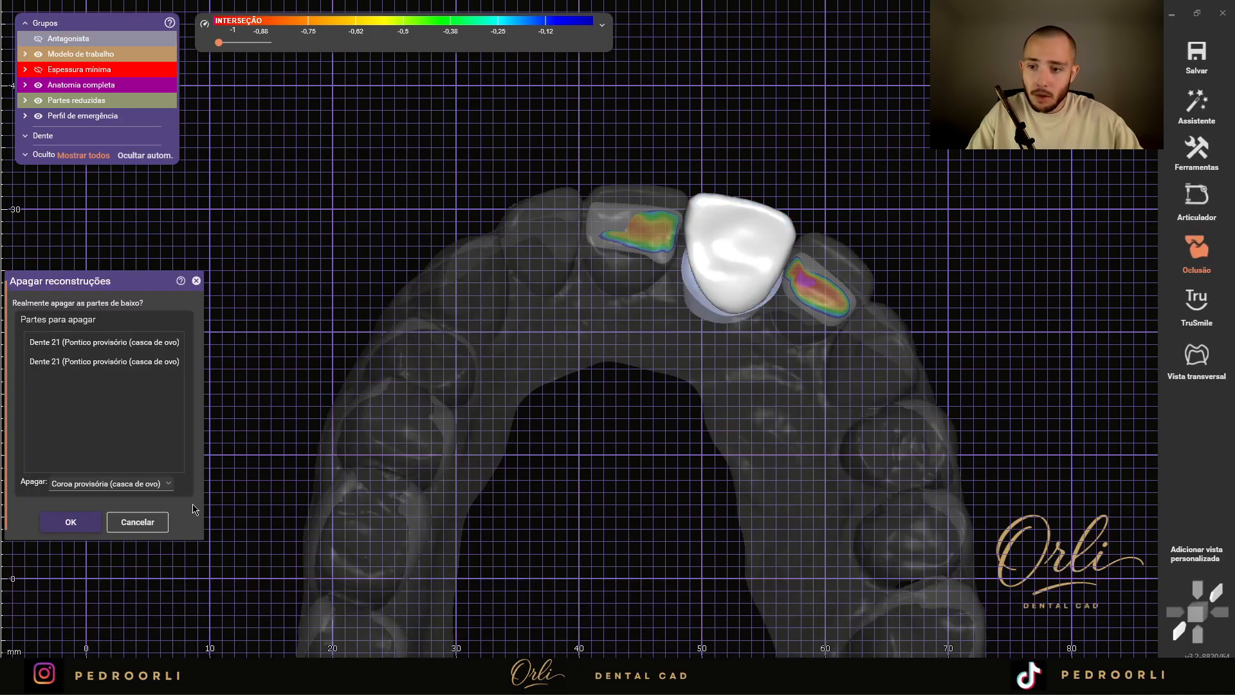
- Delete only the reduced inlay parts of teeth 11 and 22
{"action": "left_click", "coordinate": [167, 493]}
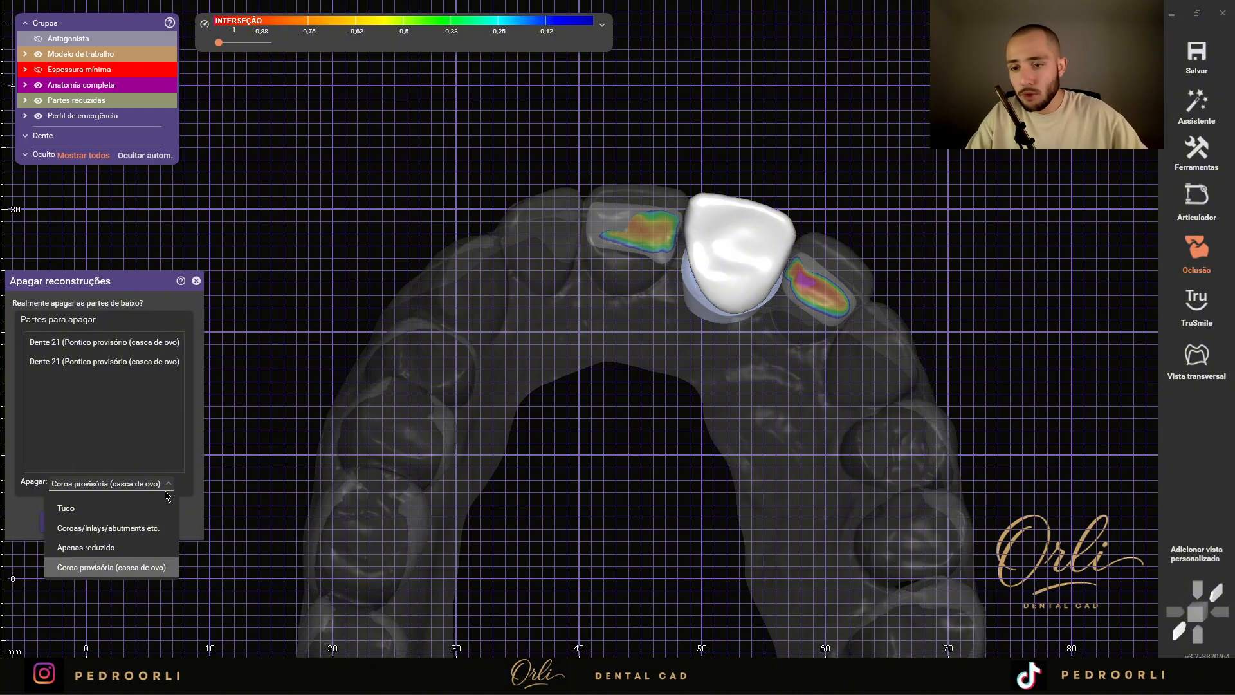
{"action": "left_click", "coordinate": [132, 546]}
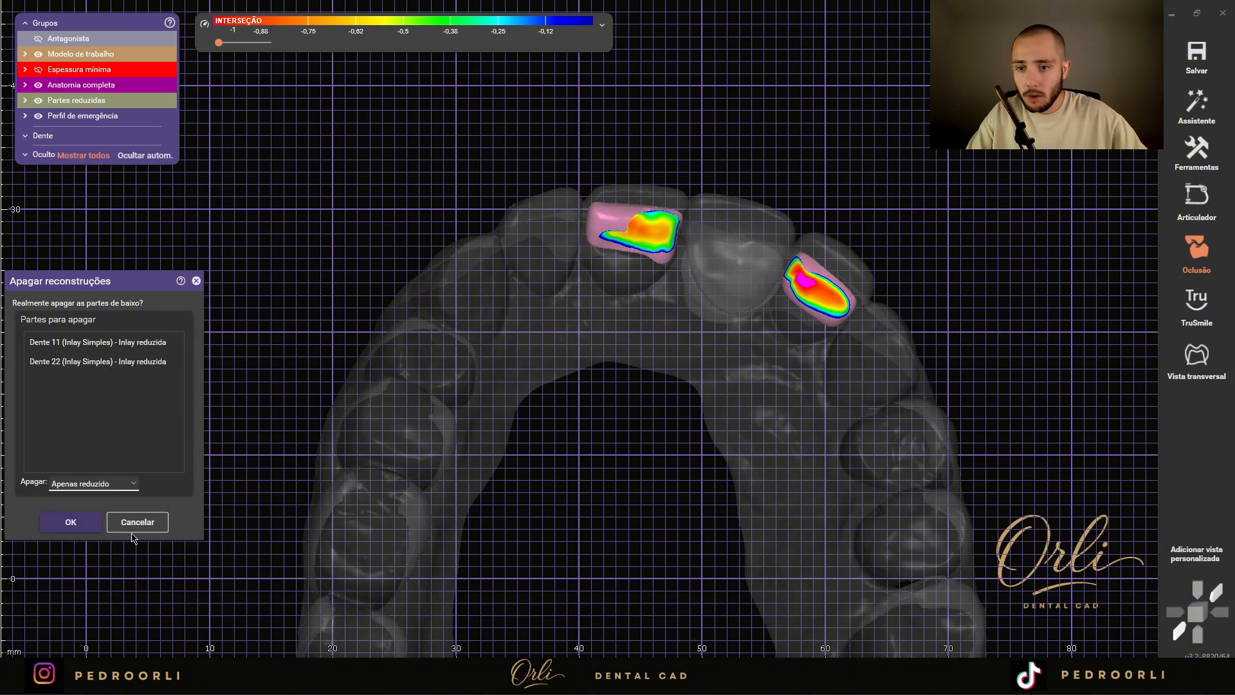
{"action": "left_click", "coordinate": [83, 523]}
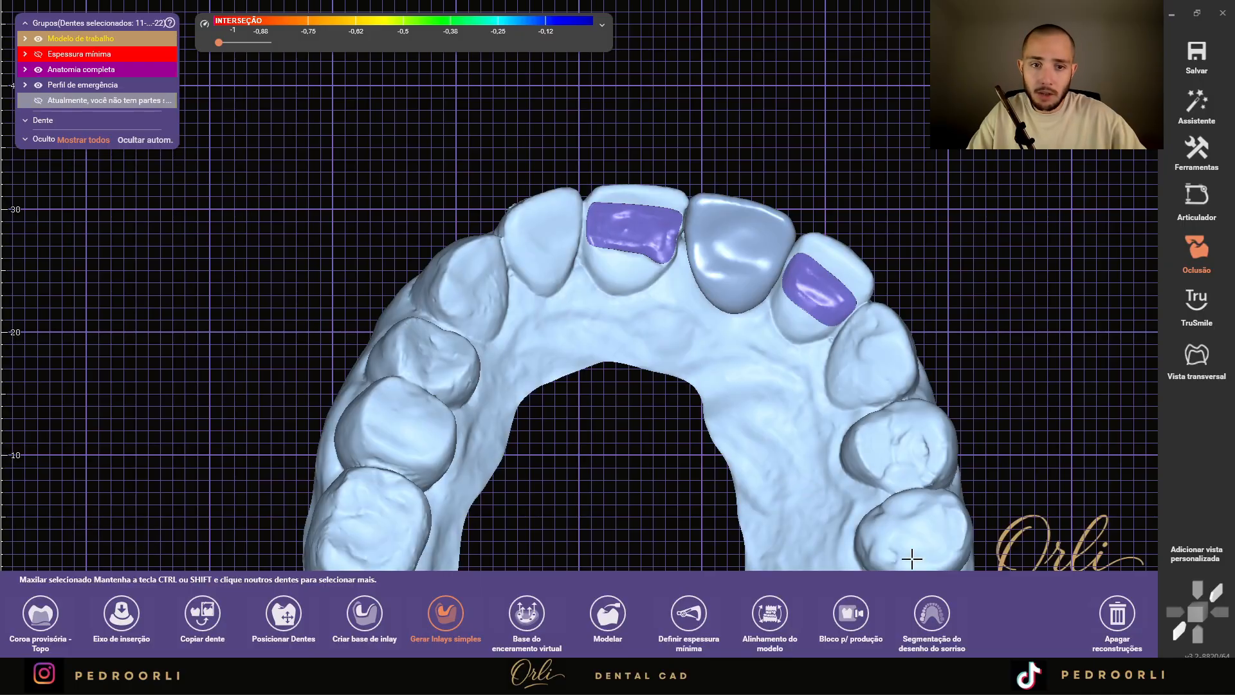
{"action": "left_click", "coordinate": [1118, 615]}
{"action": "left_click", "coordinate": [146, 483]}
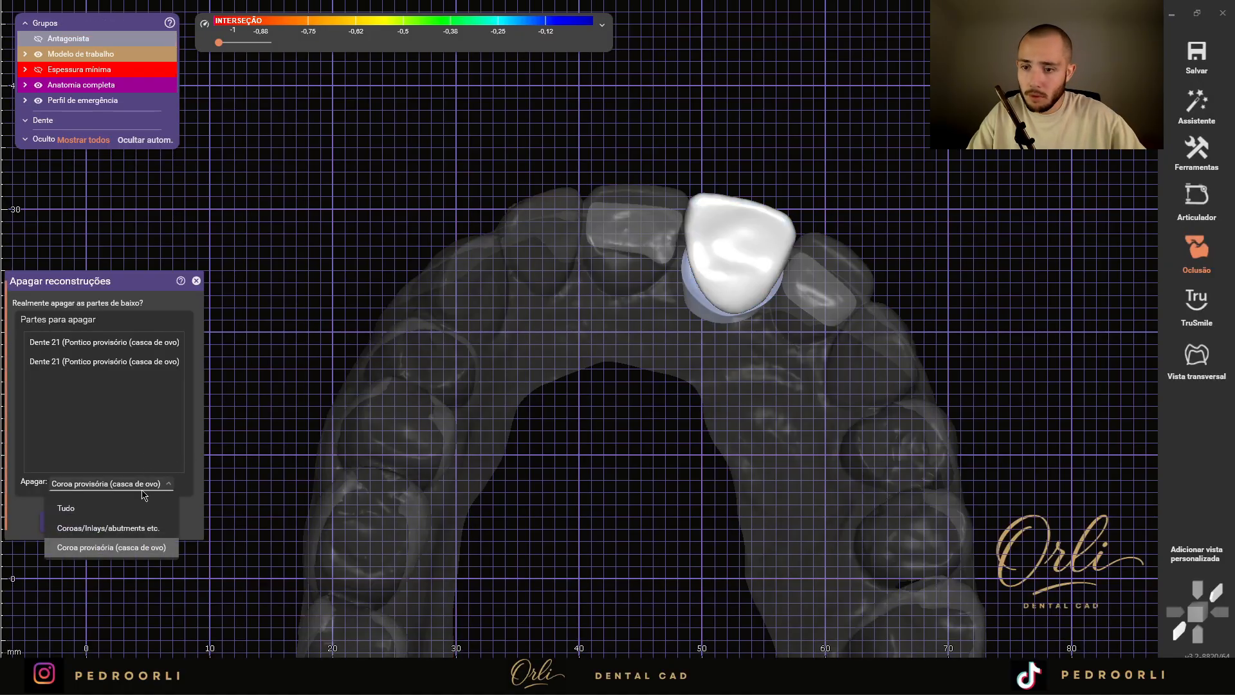
{"action": "left_click", "coordinate": [143, 525]}
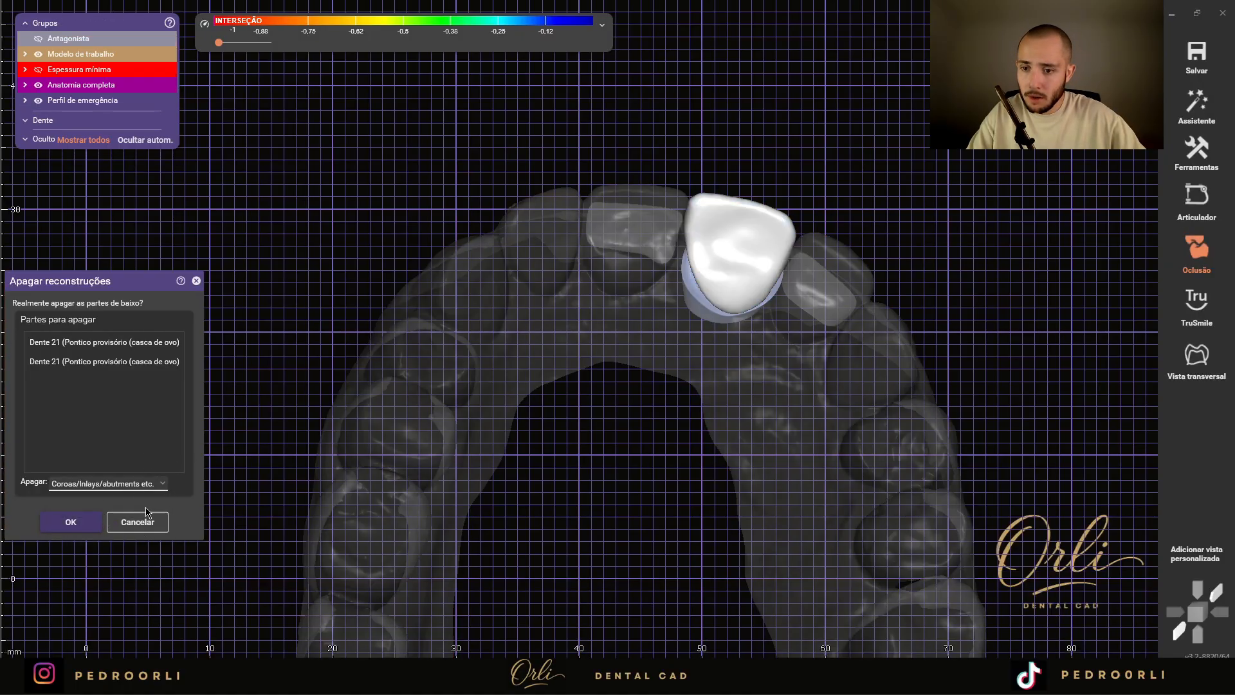
{"action": "left_click", "coordinate": [148, 521]}
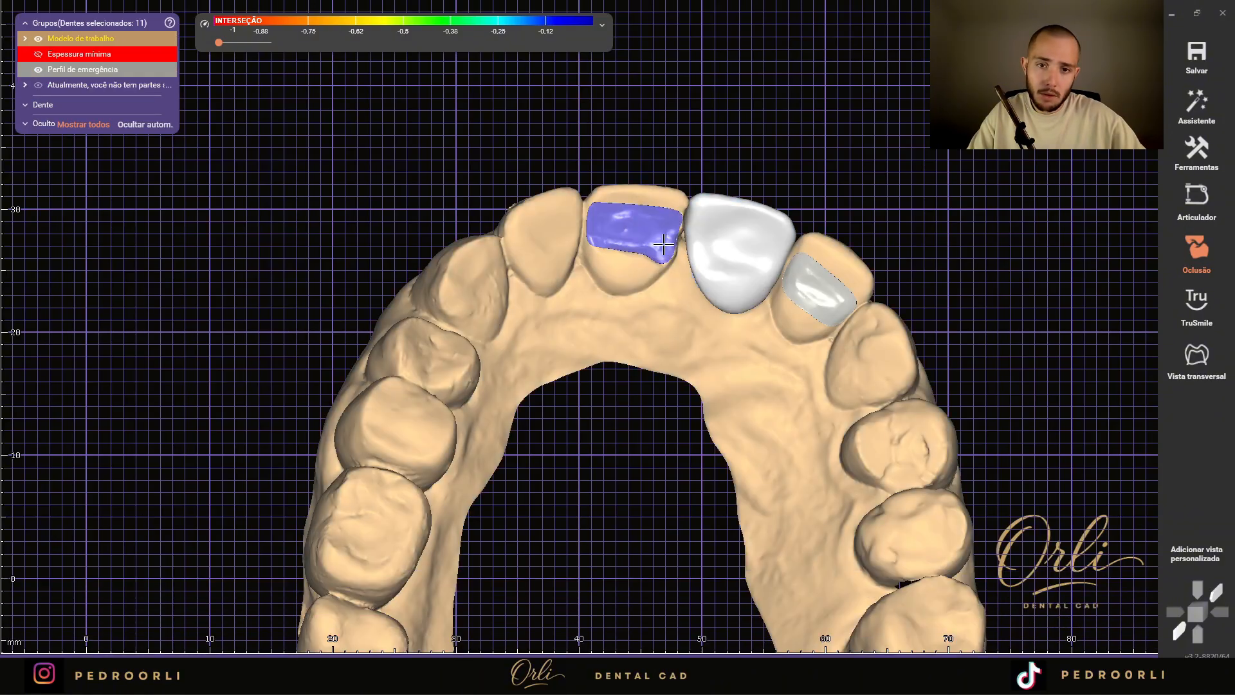
- Delete all remaining inlay parts of tooth 11 and of tooth 22, including bases and cavities
{"action": "left_click", "coordinate": [1105, 606]}
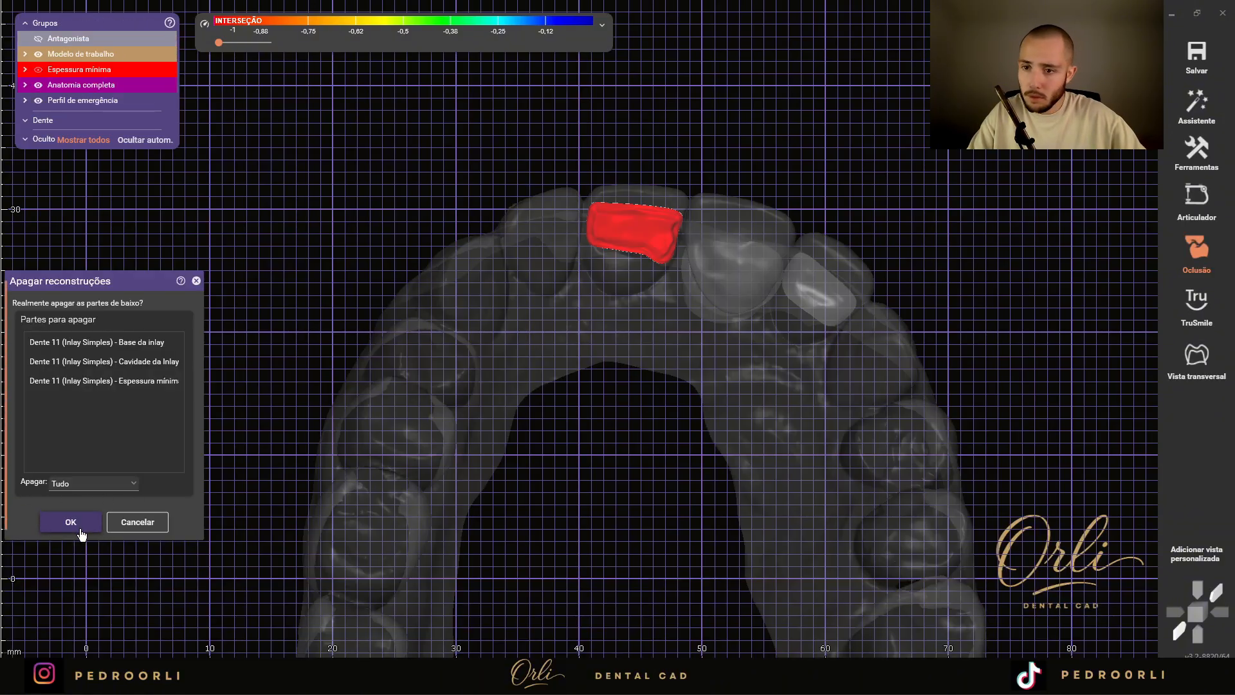
{"action": "left_click", "coordinate": [80, 530]}
{"action": "left_click", "coordinate": [1120, 615]}
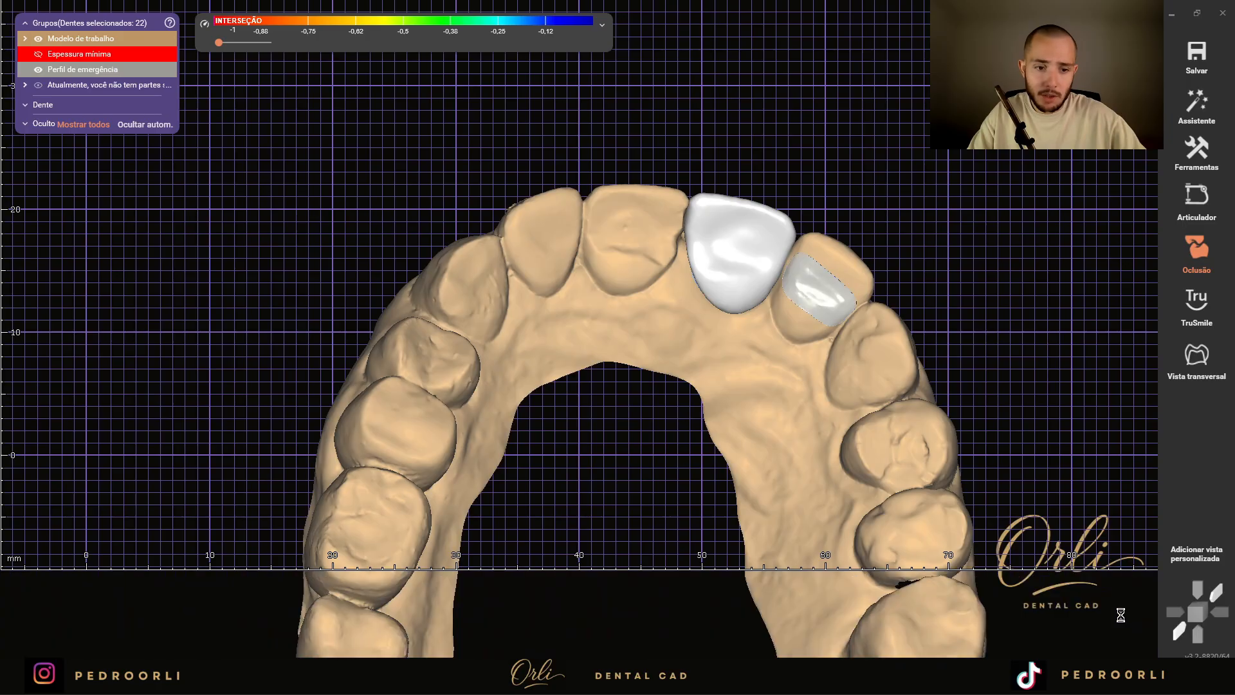
{"action": "left_click", "coordinate": [82, 528]}
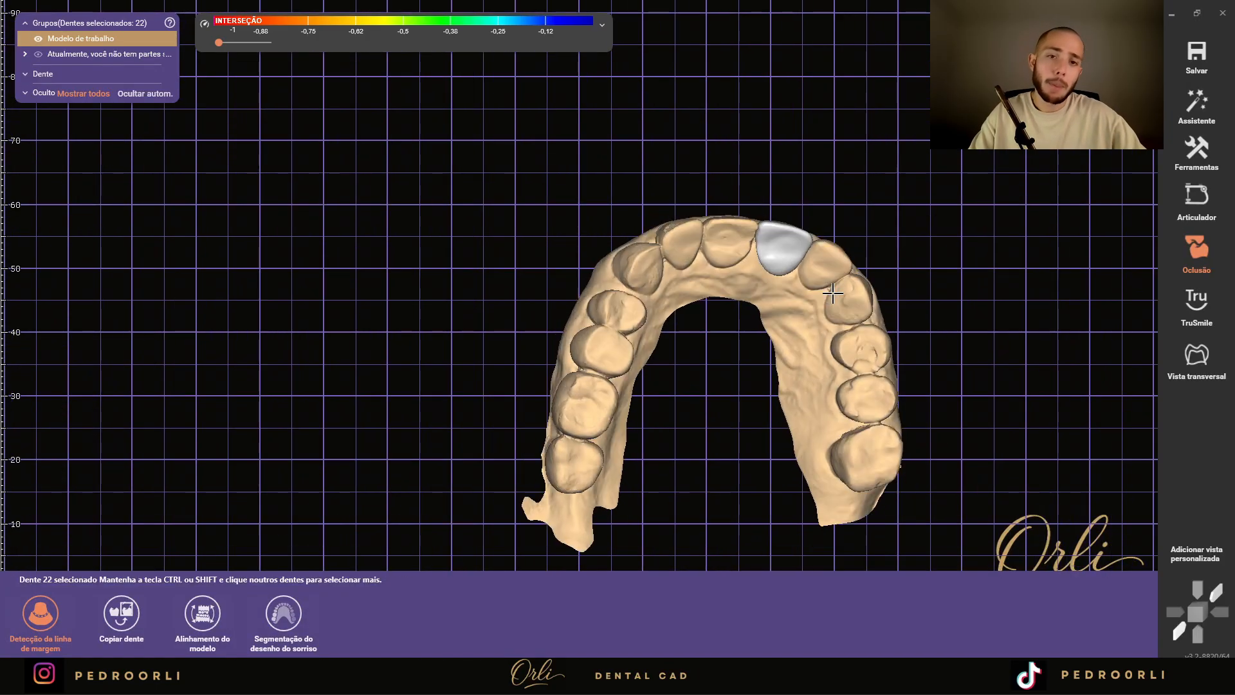
- Select the whole upper jaw and start the virtual wax-up base for tooth 21 with the virtual gingiva option
{"action": "right_click_drag", "start_coordinate": [833, 294], "coordinate": [766, 444]}
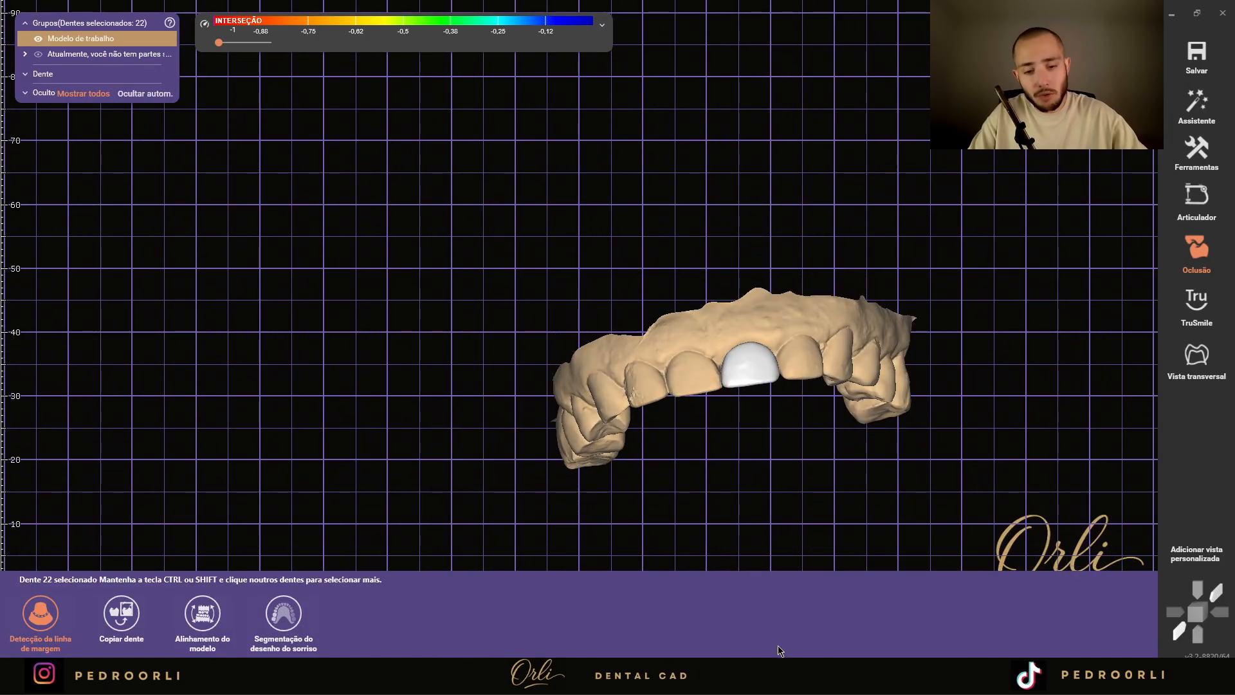
{"action": "right_click_drag", "start_coordinate": [926, 264], "coordinate": [717, 422]}
{"action": "left_click", "coordinate": [702, 394]}
{"action": "right_click_drag", "start_coordinate": [705, 466], "coordinate": [685, 335]}
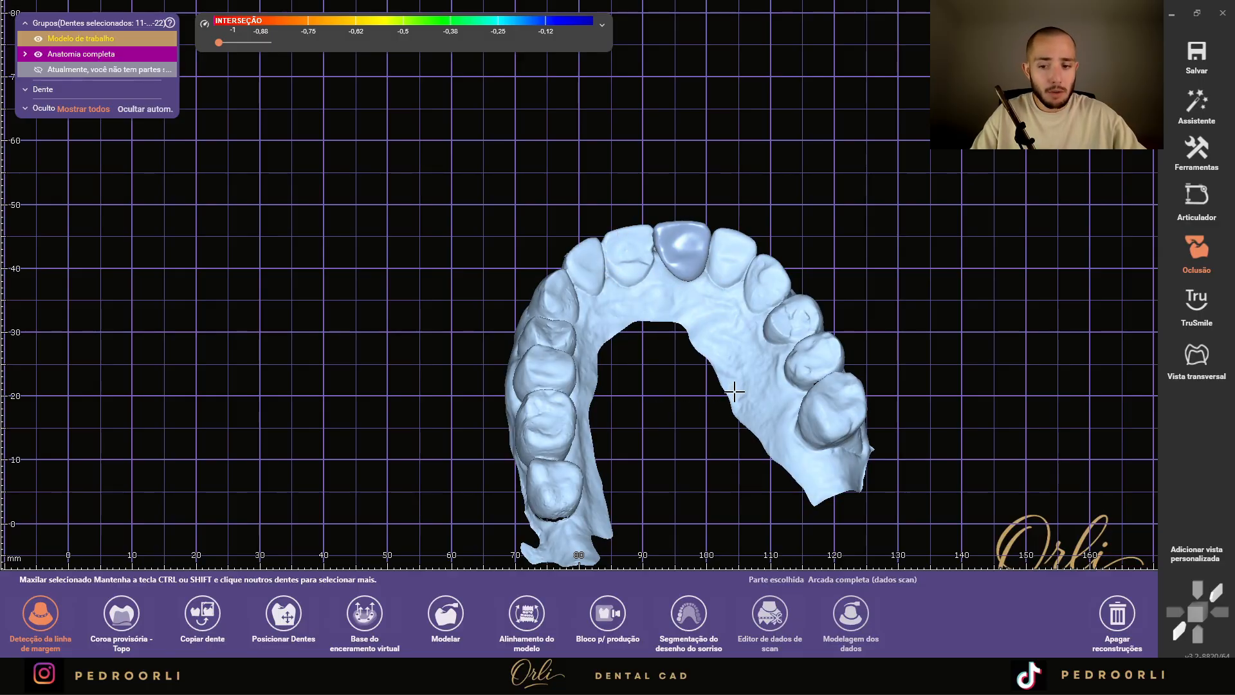
{"action": "right_click_drag", "start_coordinate": [611, 286], "coordinate": [681, 262]}
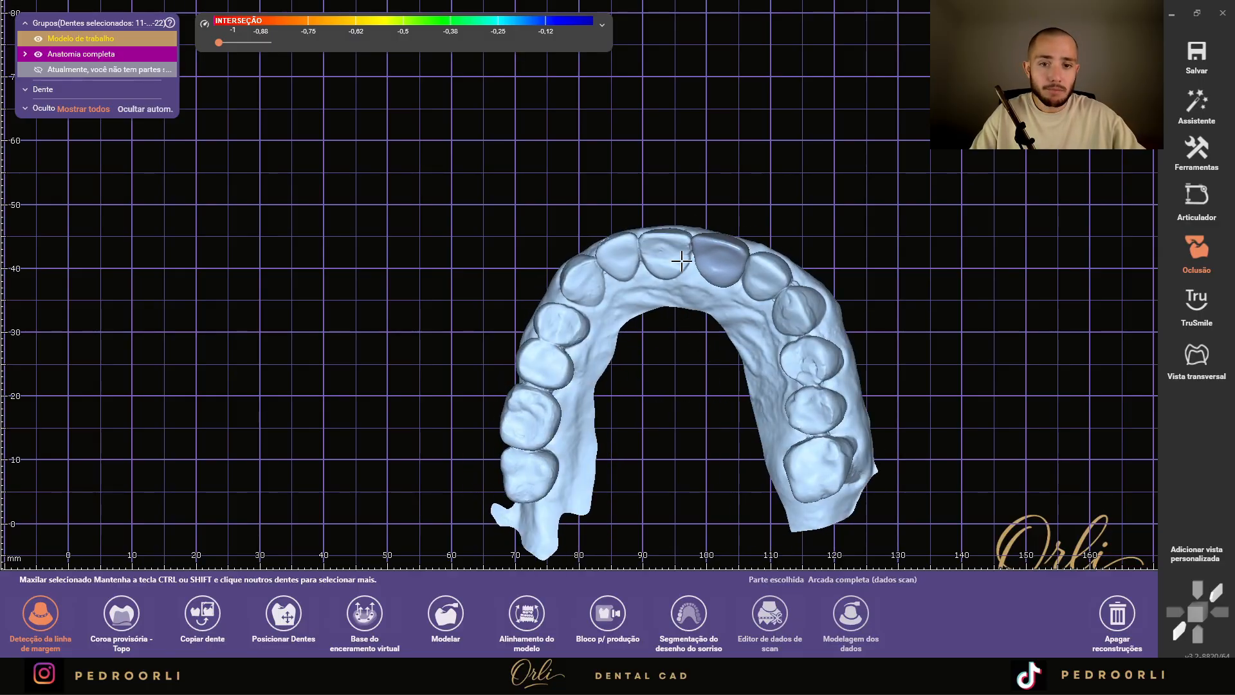
{"action": "scroll", "coordinate": [798, 318], "scroll_direction": "up", "scroll_amount": 3}
{"action": "middle_click_drag", "start_coordinate": [798, 318], "coordinate": [737, 249]}
{"action": "right_click_drag", "start_coordinate": [737, 249], "coordinate": [683, 216]}
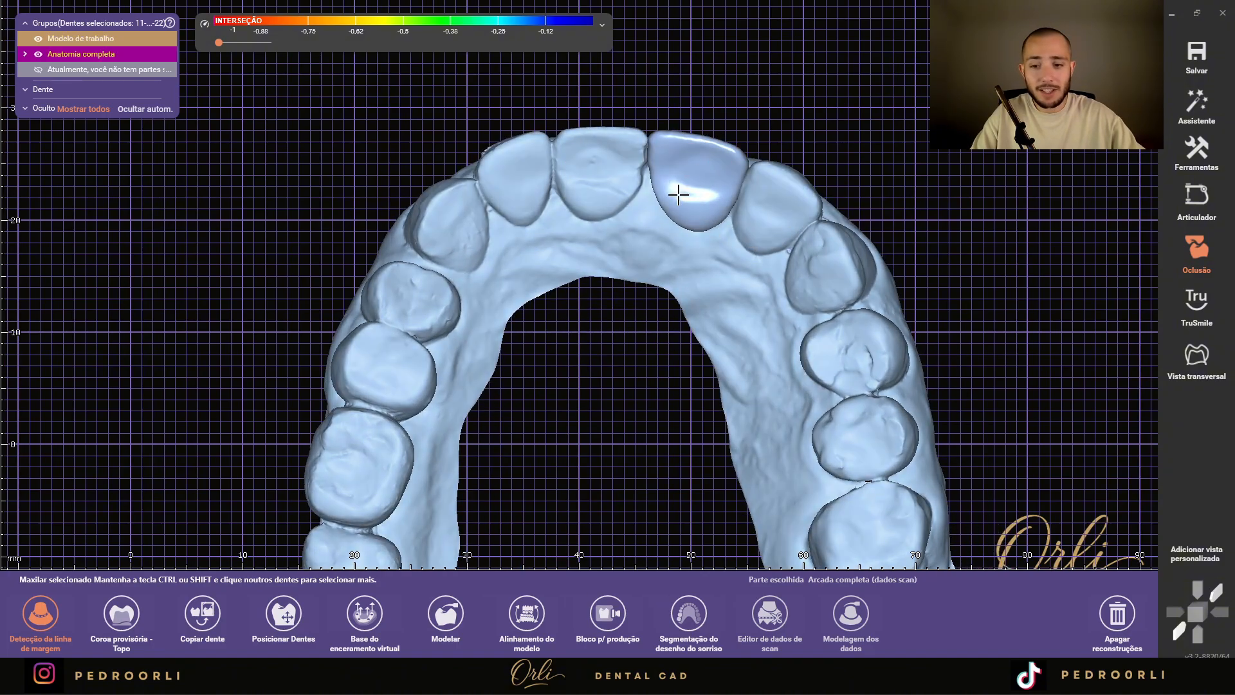
{"action": "left_click", "coordinate": [364, 614]}
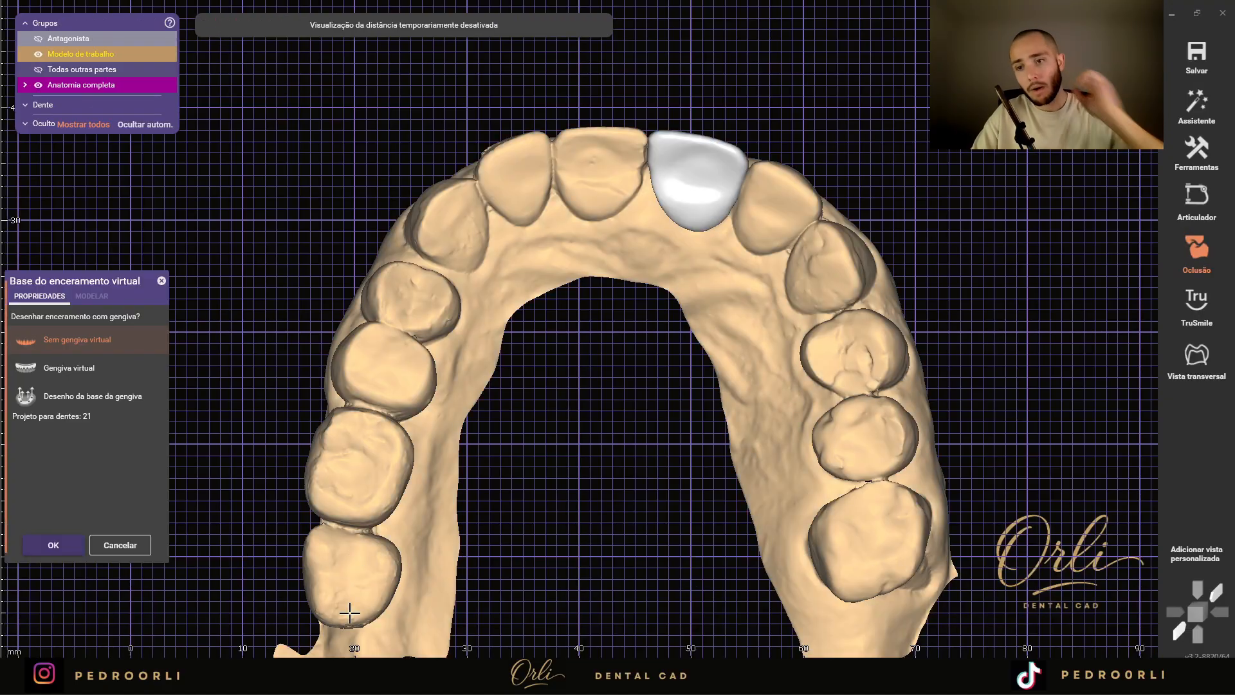
{"action": "left_click", "coordinate": [108, 371]}
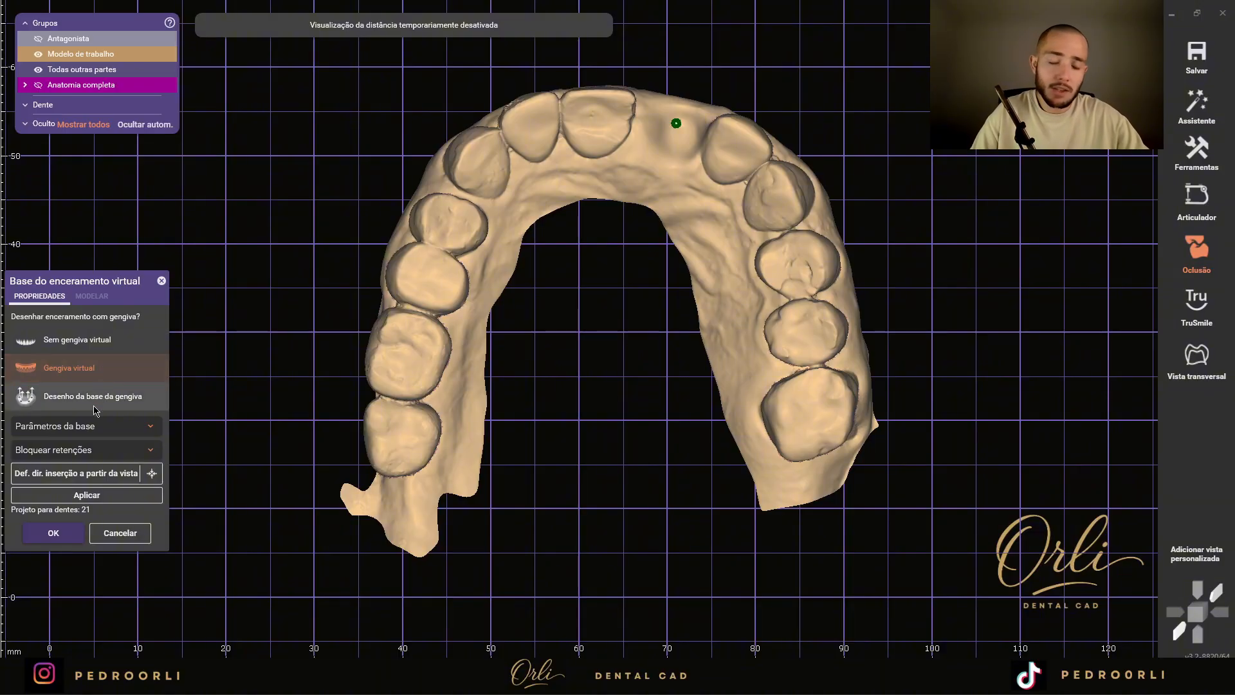
- Review the base parameters and undercut blocking settings, and apply them to generate the wax-up base
{"action": "mouse_move", "coordinate": [95, 410]}
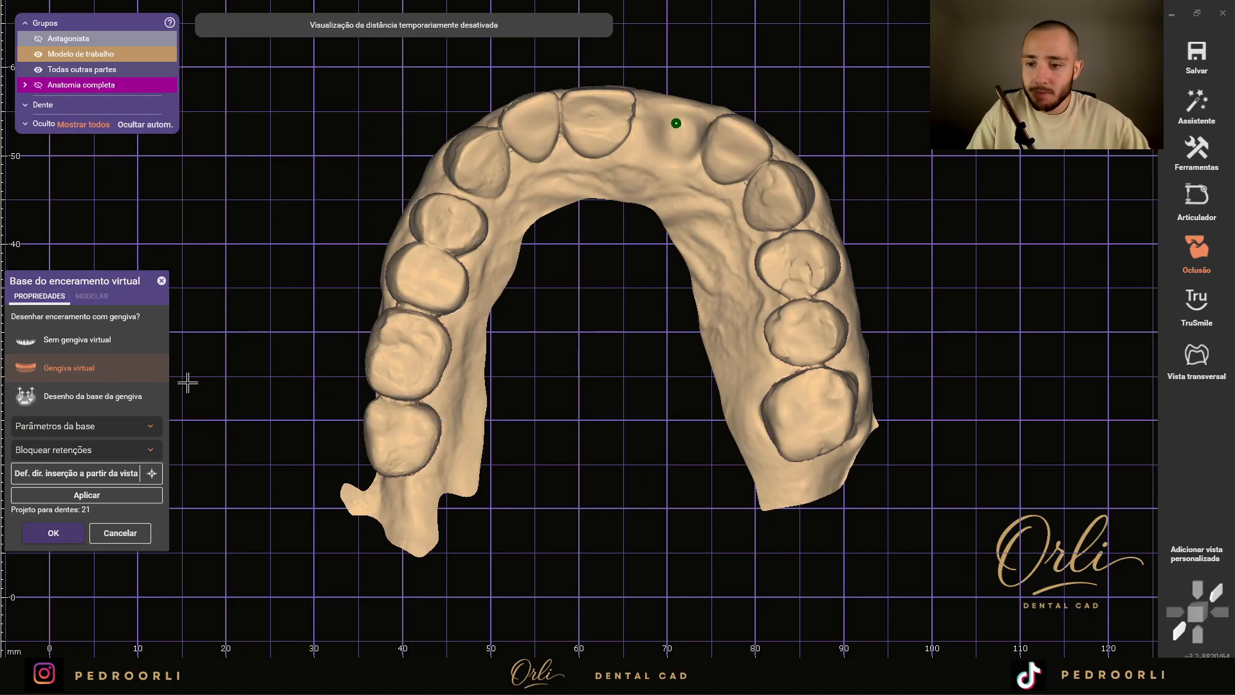
{"action": "left_click", "coordinate": [148, 428]}
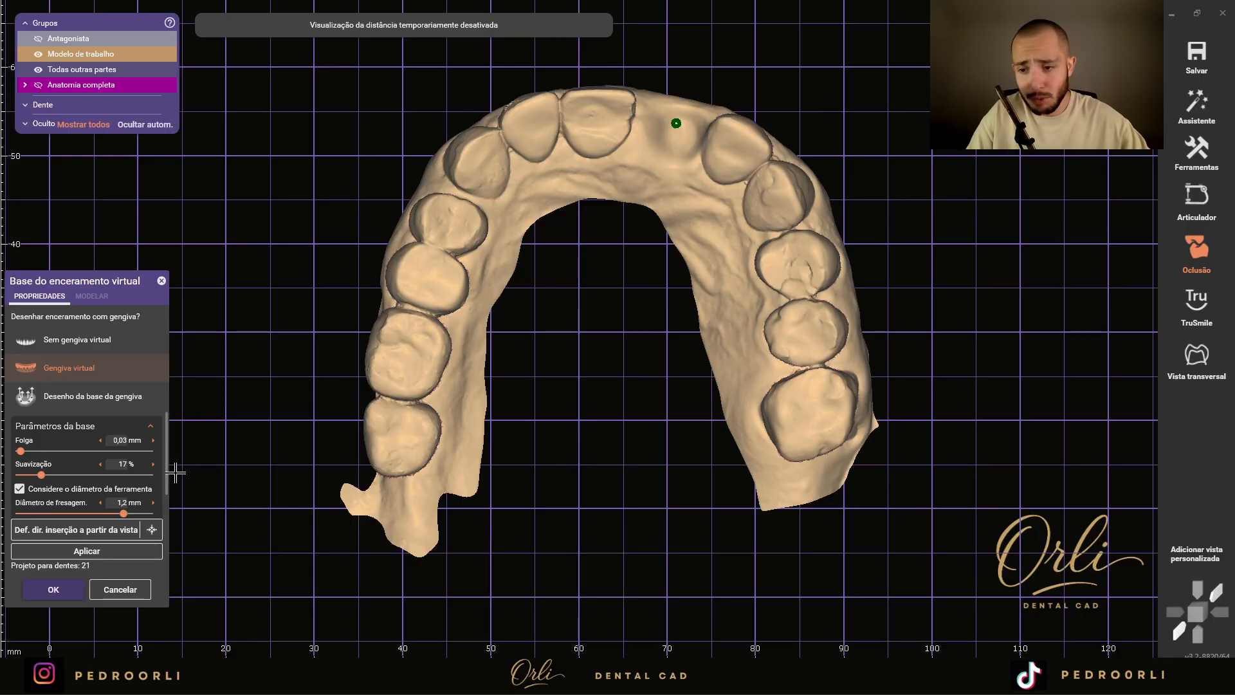
{"action": "scroll", "coordinate": [166, 475], "scroll_direction": "down", "scroll_amount": 2}
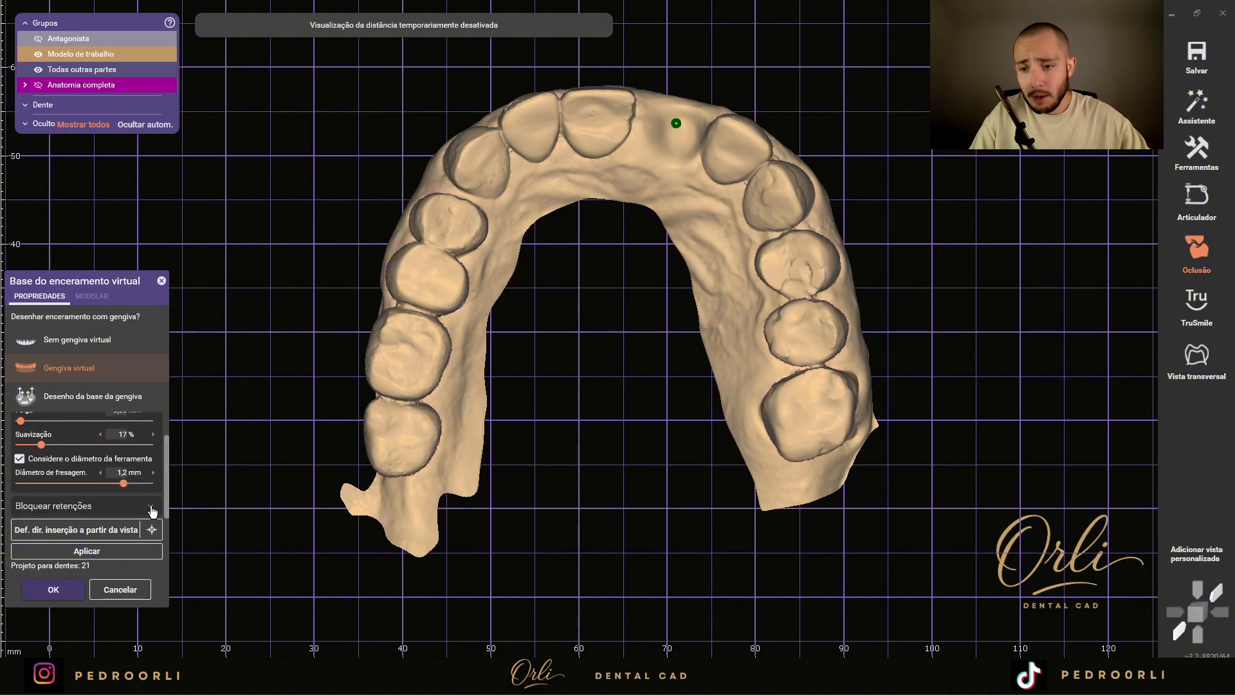
{"action": "left_click", "coordinate": [151, 507]}
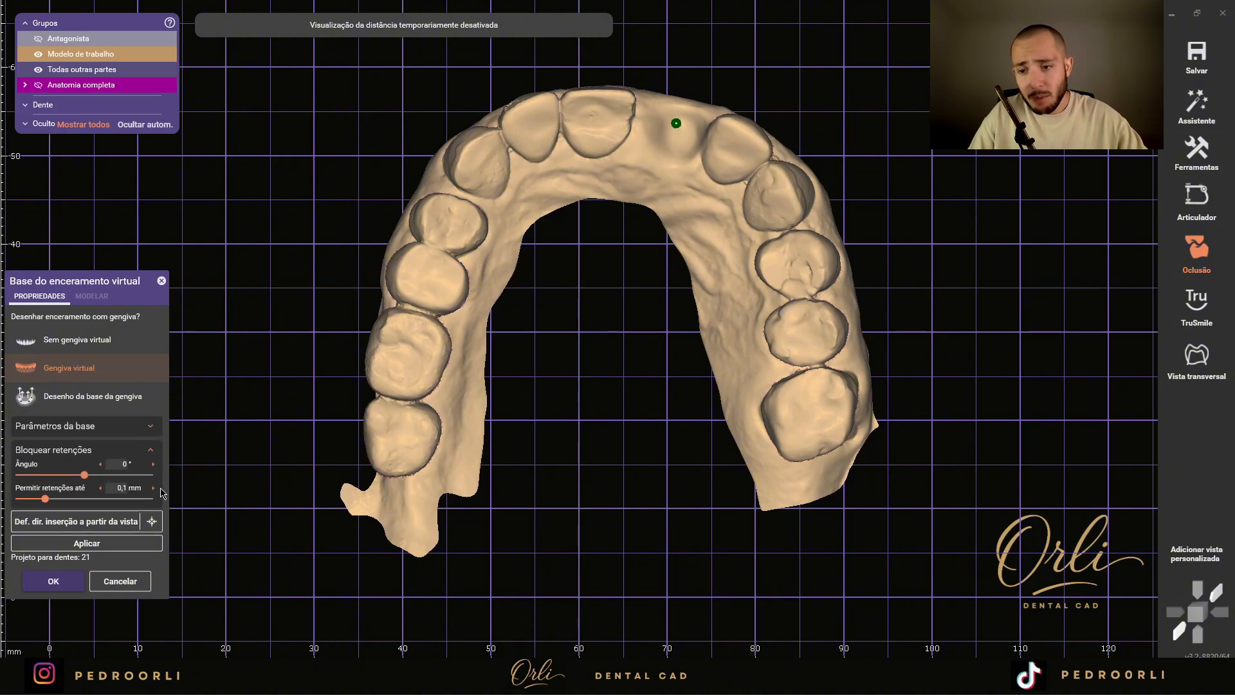
{"action": "left_click", "coordinate": [128, 544]}
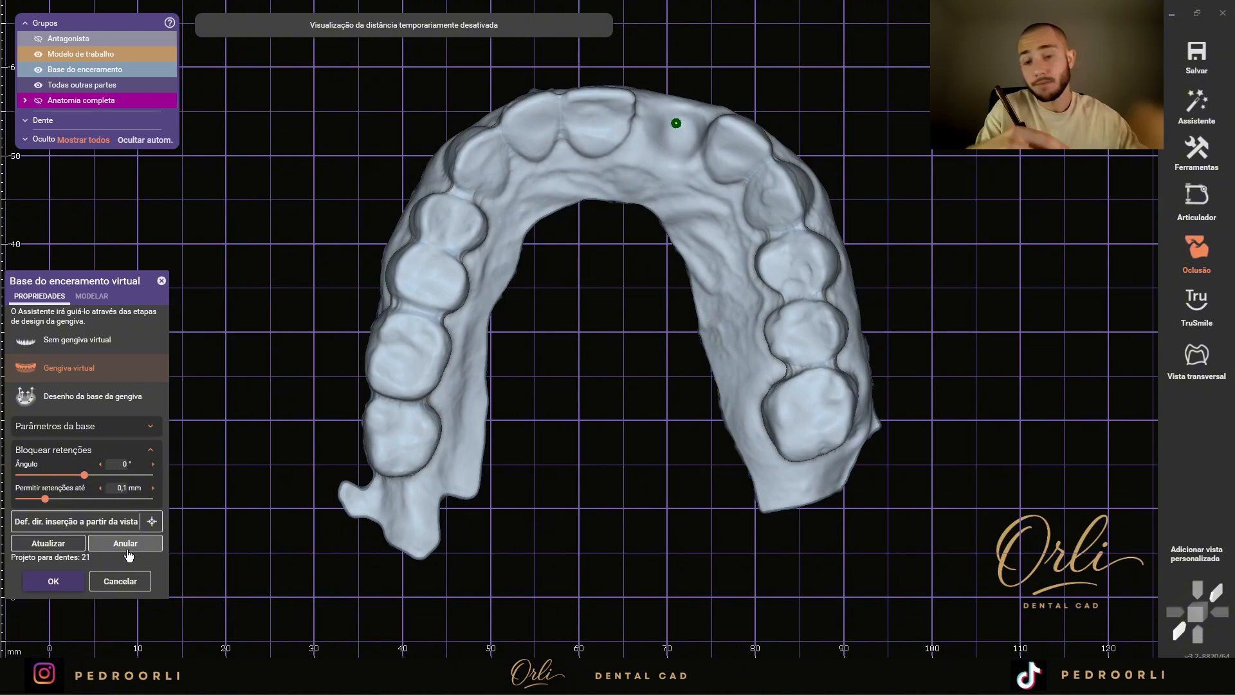
- Examine the undercuts and the insertion direction on the wax-up base from the front and the occlusal side
{"action": "right_click_drag", "start_coordinate": [426, 231], "coordinate": [558, 236]}
{"action": "scroll", "coordinate": [558, 236], "scroll_direction": "up", "scroll_amount": 8}
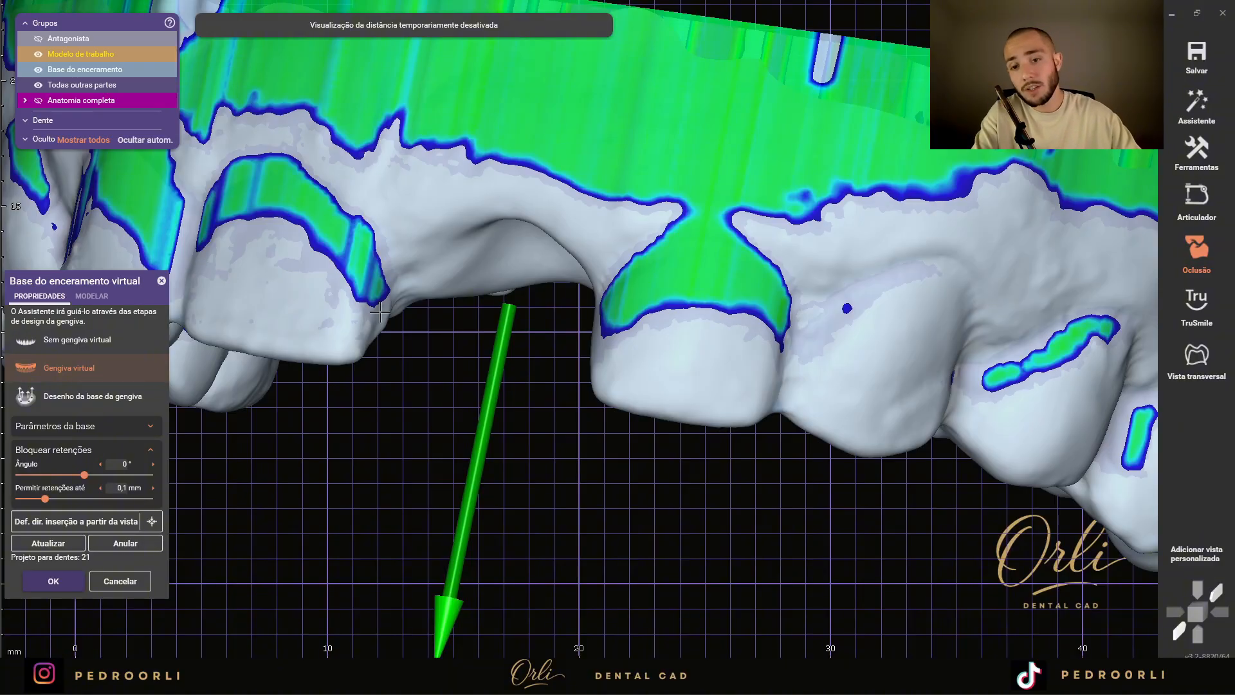
{"action": "scroll", "coordinate": [379, 285], "scroll_direction": "down", "scroll_amount": 6}
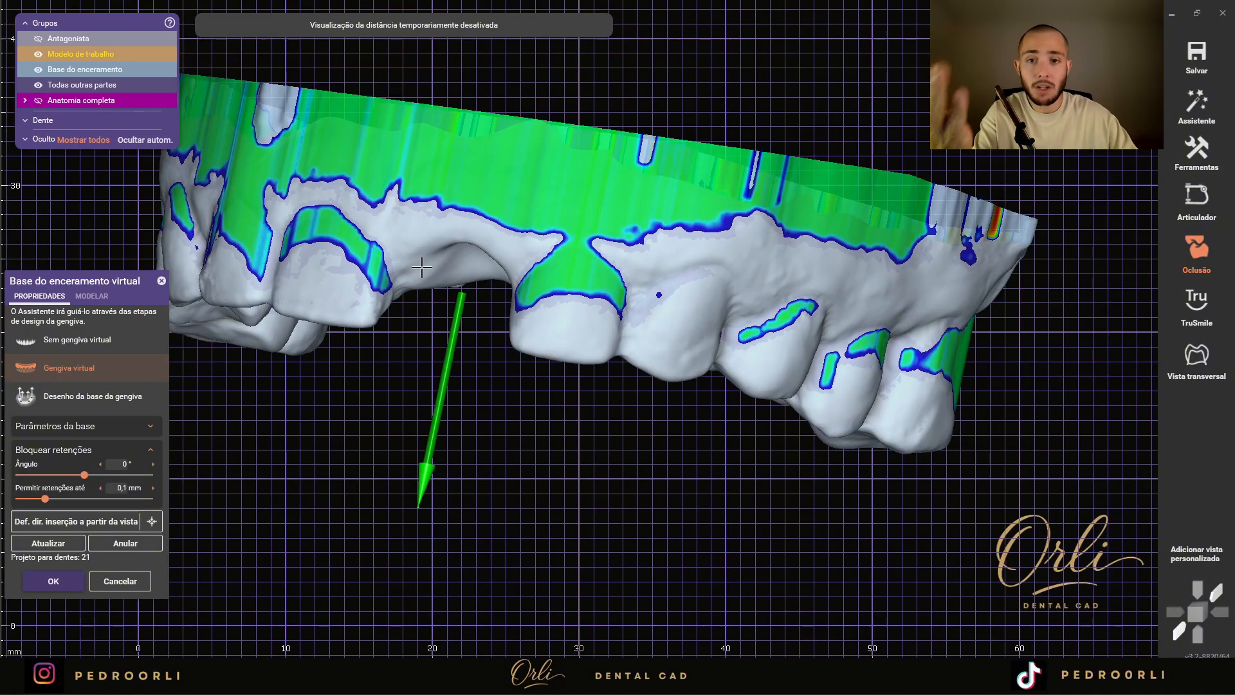
{"action": "right_click_drag", "start_coordinate": [381, 286], "coordinate": [482, 268]}
{"action": "middle_click_drag", "start_coordinate": [482, 268], "coordinate": [506, 494]}
{"action": "right_click_drag", "start_coordinate": [515, 427], "coordinate": [515, 427]}
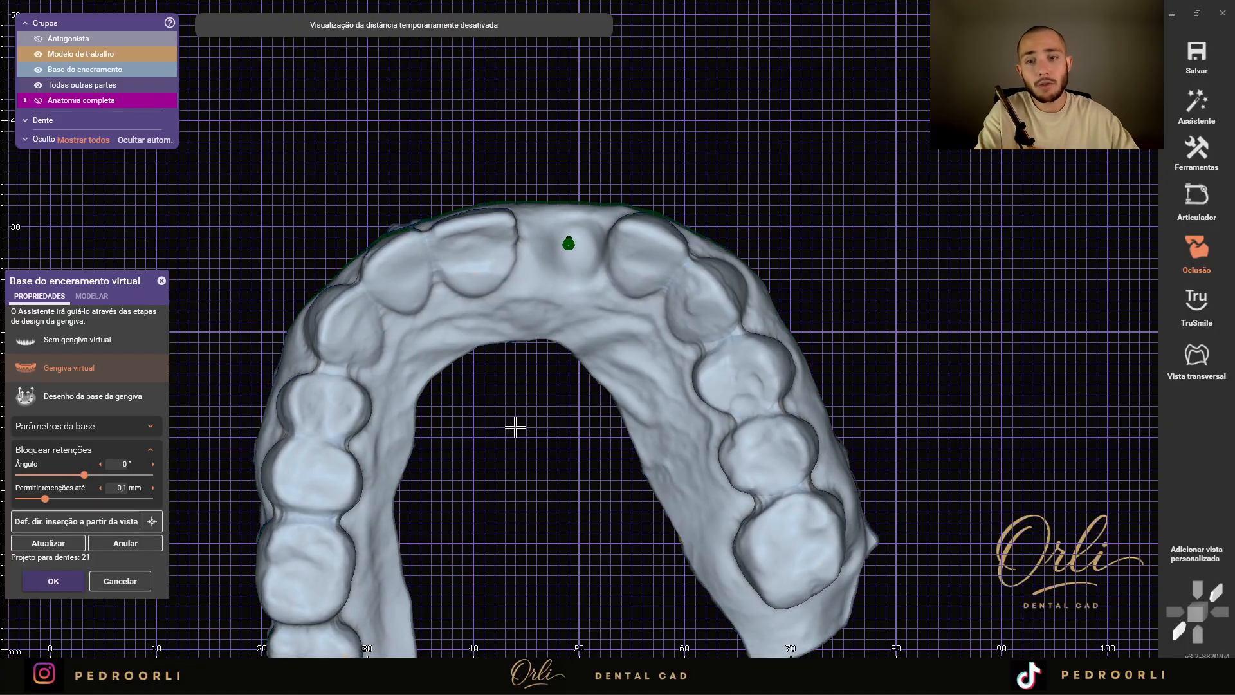
- Retouch the mesial edge of tooth 11 on the wax-up base with the add/remove brush and increase the brush power
{"action": "left_click", "coordinate": [105, 300]}
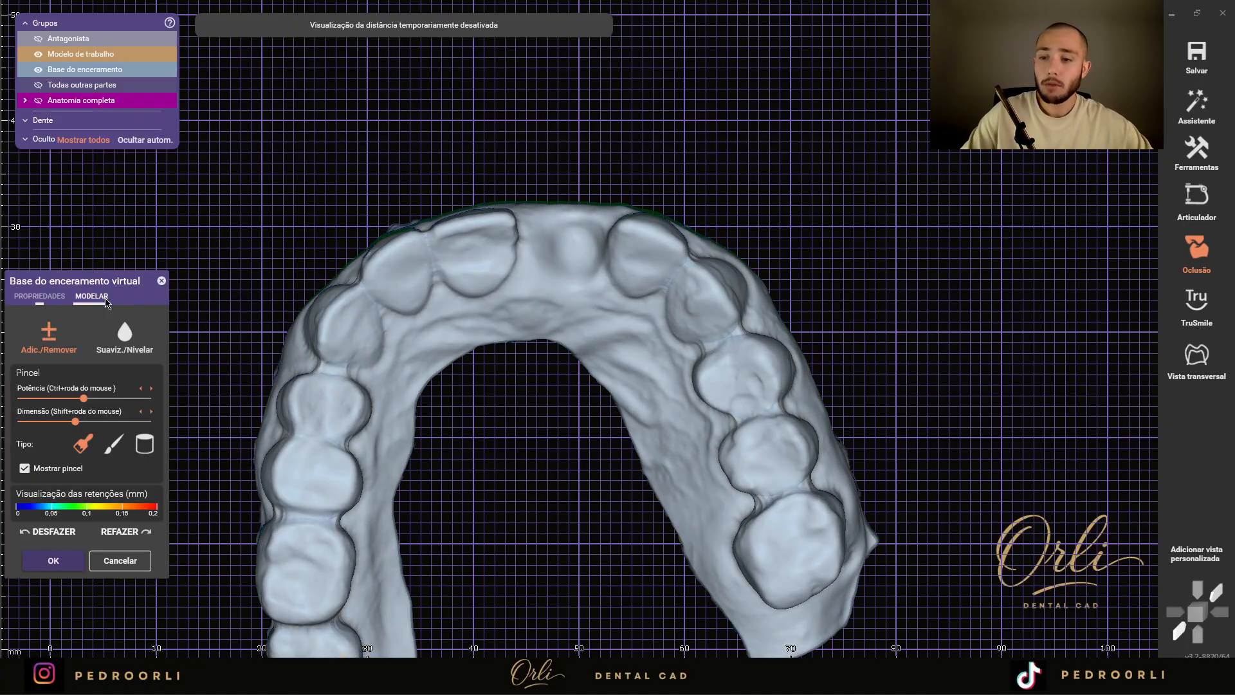
{"action": "scroll", "coordinate": [526, 289], "scroll_direction": "up", "scroll_amount": 3}
{"action": "mouse_move", "coordinate": [526, 289]}
{"action": "right_mouse_down"}
{"action": "mouse_move", "coordinate": [524, 264]}
{"action": "mouse_move", "coordinate": [498, 287]}
{"action": "mouse_move", "coordinate": [496, 259]}
{"action": "right_mouse_up"}
{"action": "scroll", "coordinate": [507, 279], "scroll_direction": "up", "scroll_amount": 2}
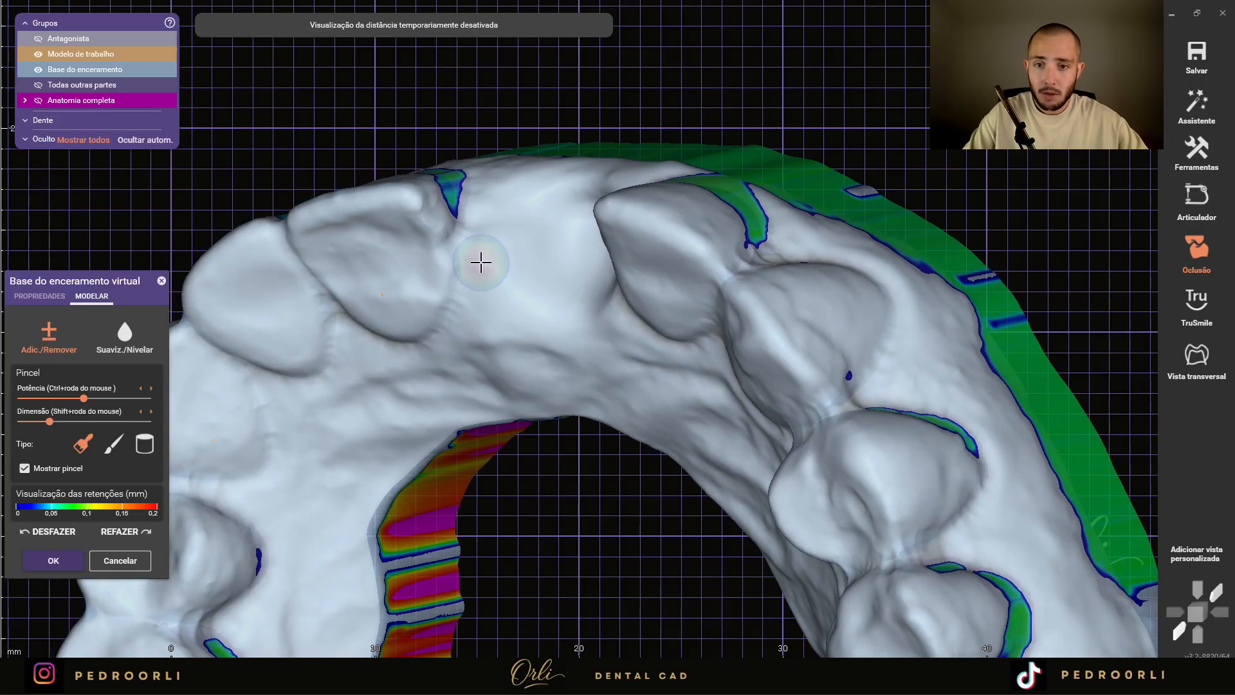
{"action": "left_click", "coordinate": [119, 341]}
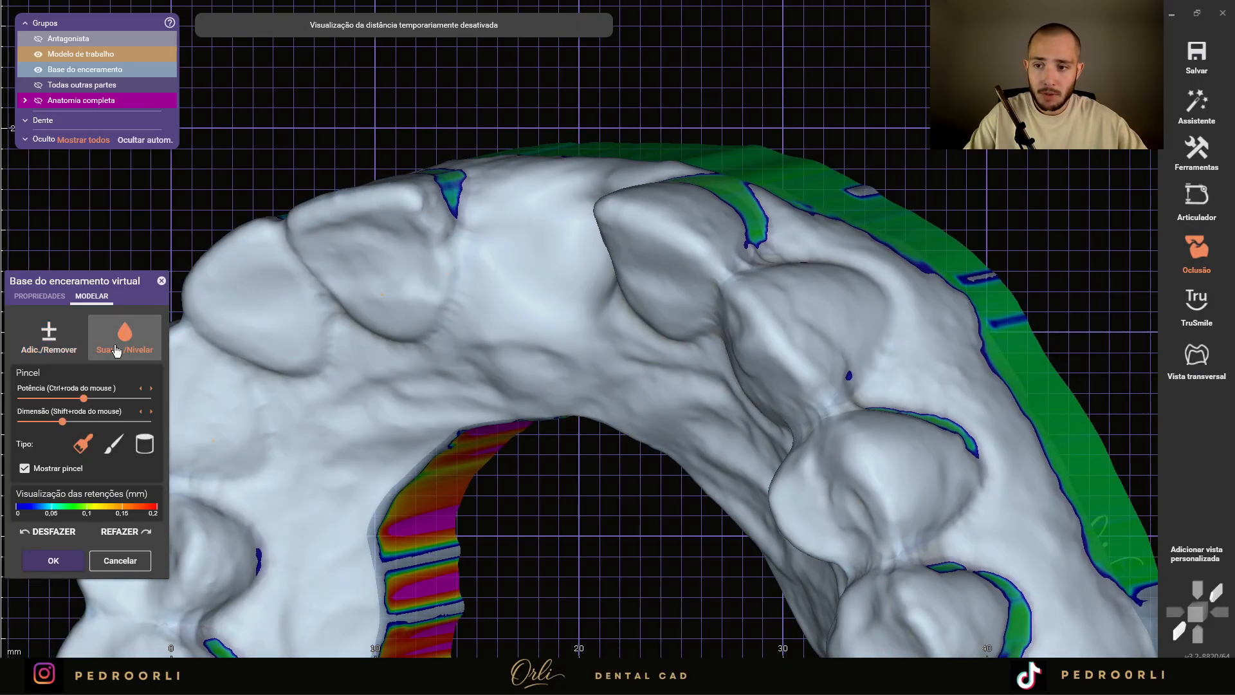
{"action": "left_click", "coordinate": [49, 338]}
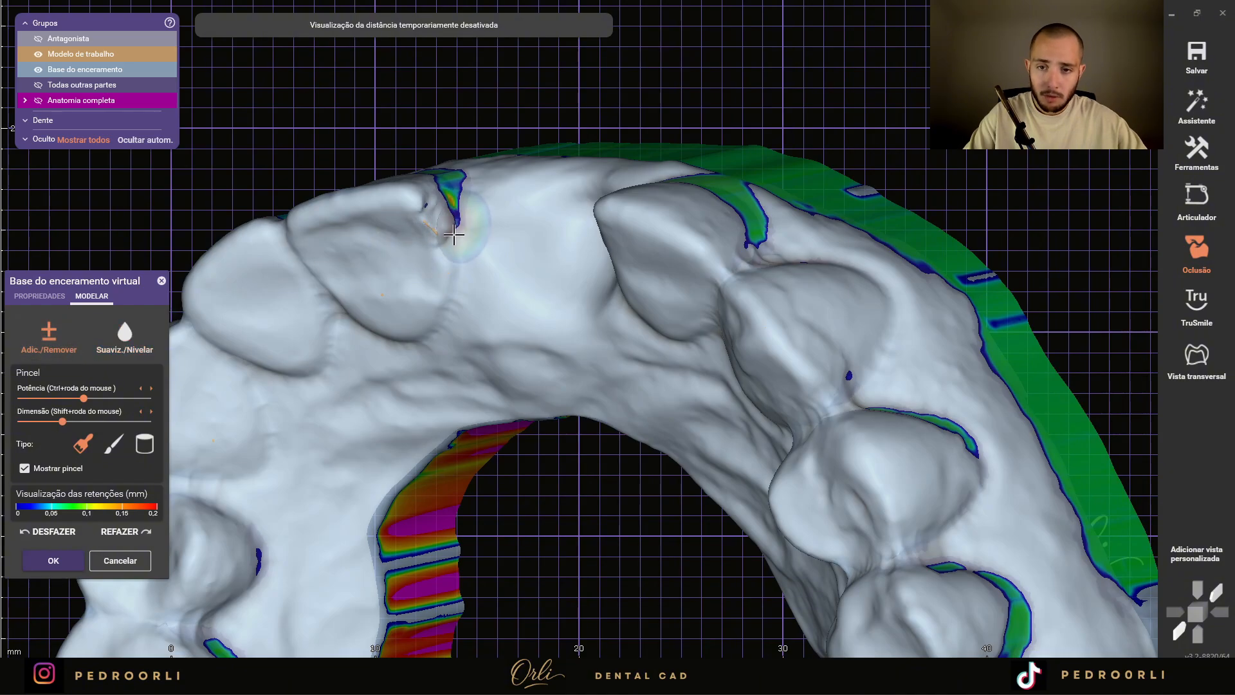
{"action": "mouse_move", "coordinate": [453, 236]}
{"action": "left_mouse_down"}
{"action": "mouse_move", "coordinate": [423, 208]}
{"action": "mouse_move", "coordinate": [447, 237]}
{"action": "left_mouse_up"}
{"action": "scroll", "coordinate": [455, 236], "scroll_direction": "up", "scroll_amount": 5, "text": "ctrl"}
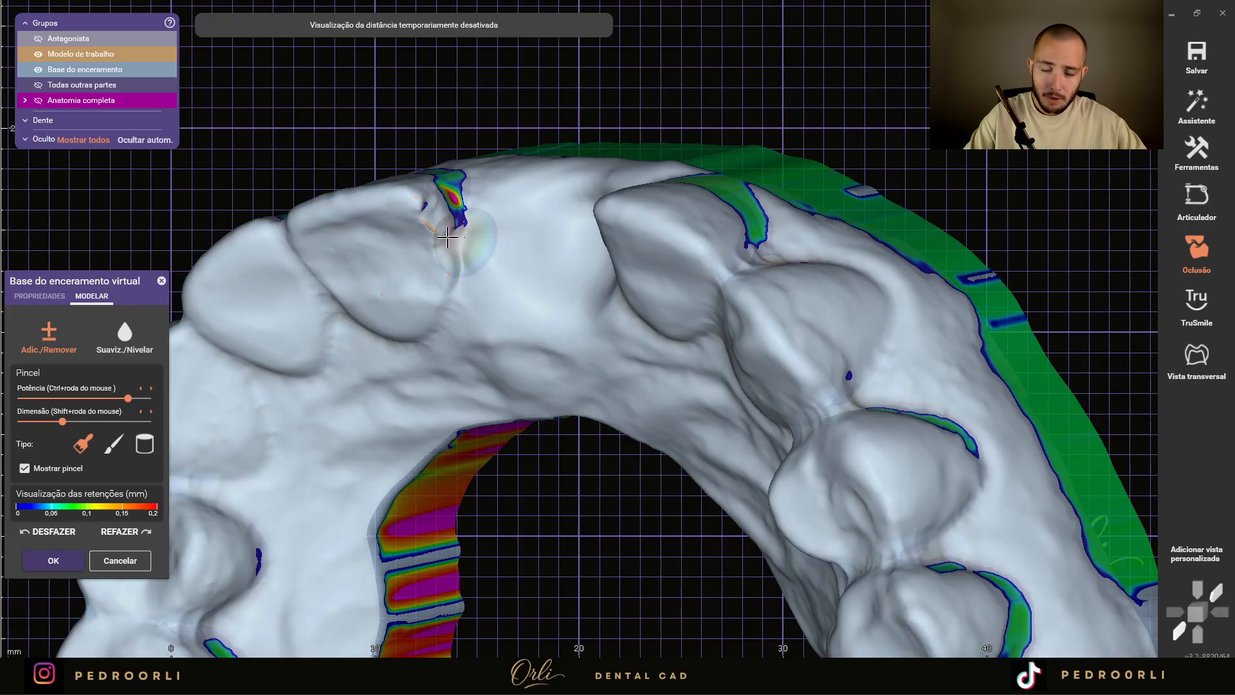
- Rework the mesial side of tooth 22 and the palatal embrasures between teeth 12 and 11 and between 22 and 23 with the add/remove brush
{"action": "right_click_drag", "start_coordinate": [469, 287], "coordinate": [739, 256]}
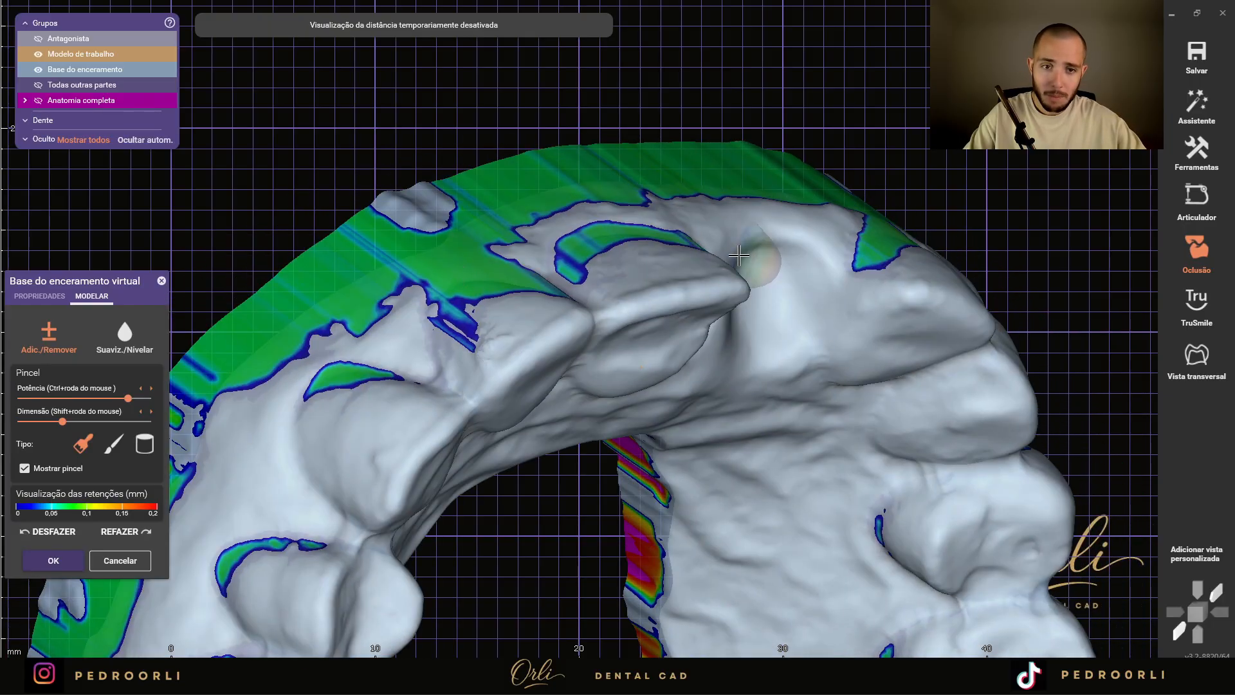
{"action": "scroll", "coordinate": [739, 256], "scroll_direction": "up", "scroll_amount": 2}
{"action": "mouse_move", "coordinate": [824, 308]}
{"action": "left_mouse_down"}
{"action": "mouse_move", "coordinate": [874, 274]}
{"action": "mouse_move", "coordinate": [866, 312]}
{"action": "mouse_move", "coordinate": [896, 304]}
{"action": "left_mouse_up"}
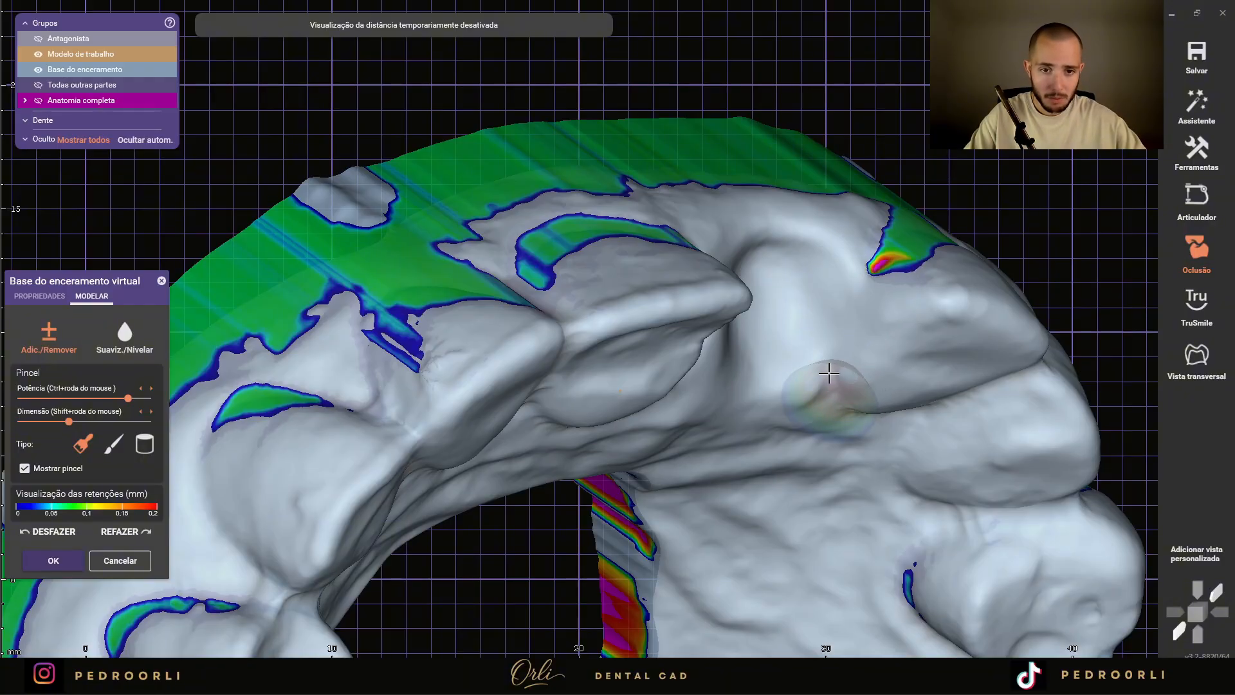
{"action": "right_click_drag", "start_coordinate": [808, 364], "coordinate": [766, 386]}
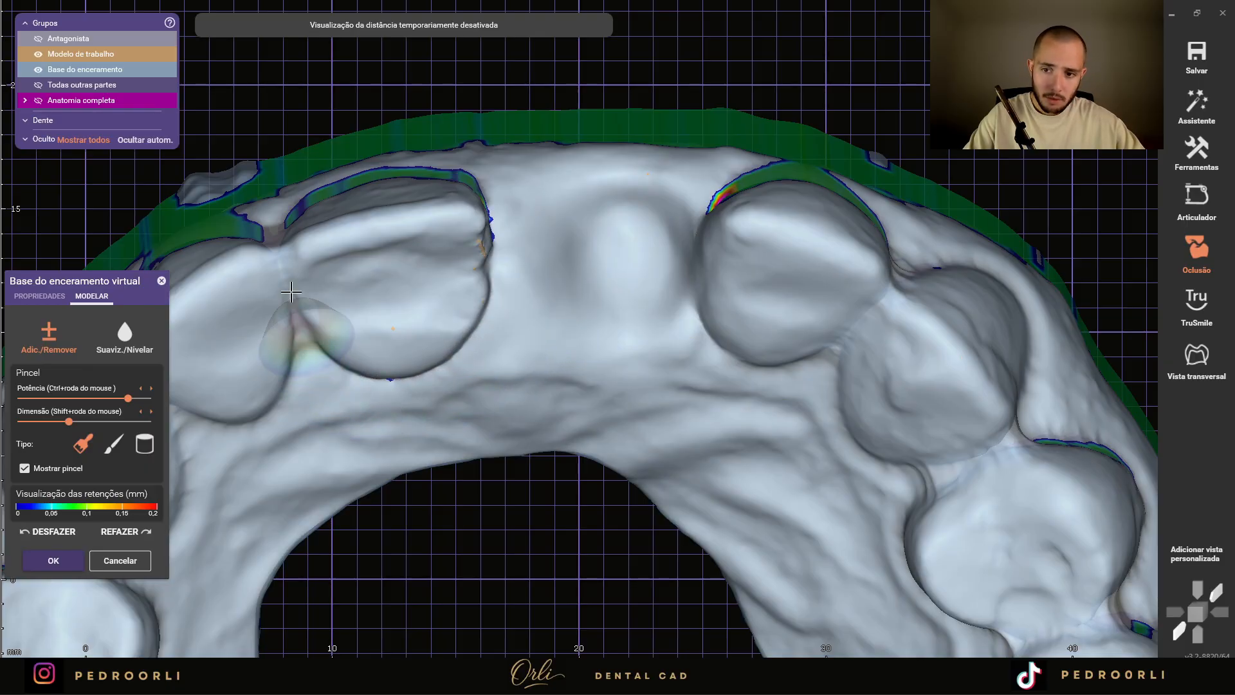
{"action": "mouse_move", "coordinate": [305, 343]}
{"action": "left_mouse_down", "text": "shift"}
{"action": "mouse_move", "coordinate": [281, 274]}
{"action": "mouse_move", "coordinate": [334, 361]}
{"action": "left_mouse_up", "text": "shift"}
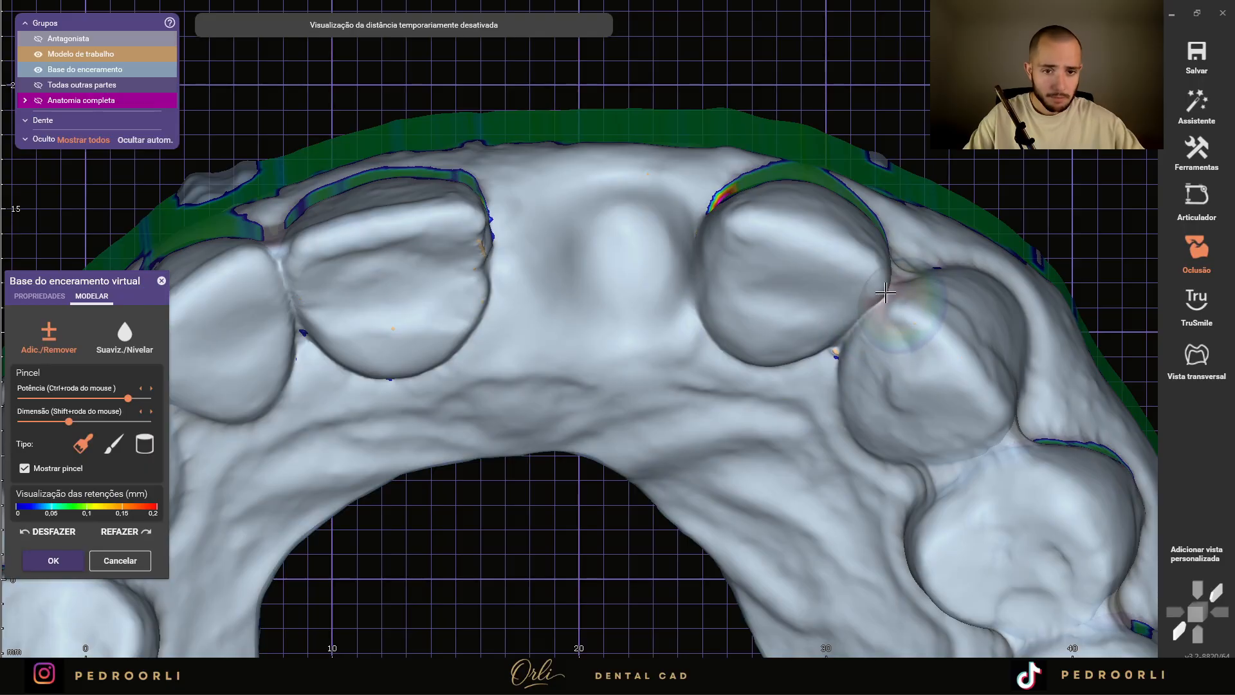
{"action": "right_click_drag", "start_coordinate": [562, 317], "coordinate": [566, 275]}
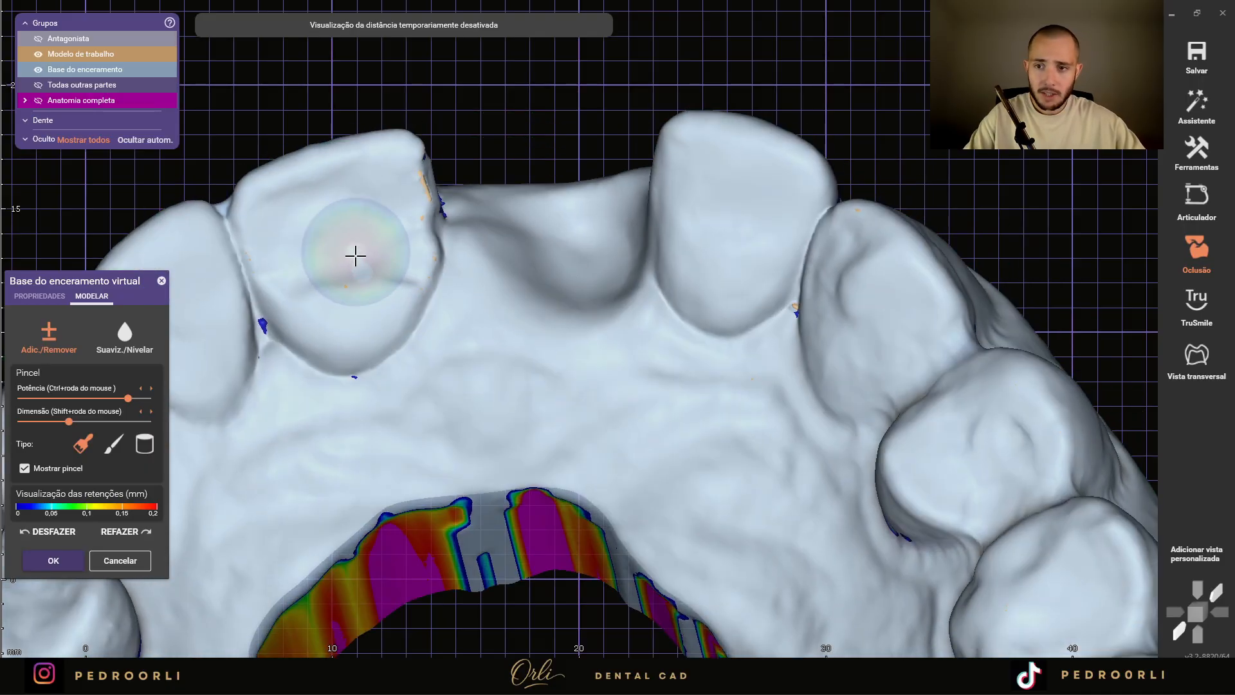
- Enlarge the brush, even out the palatal surfaces with the smooth/flatten mode, and accept the virtual wax-up base
{"action": "scroll", "coordinate": [315, 244], "scroll_direction": "up", "scroll_amount": 3, "text": "shift"}
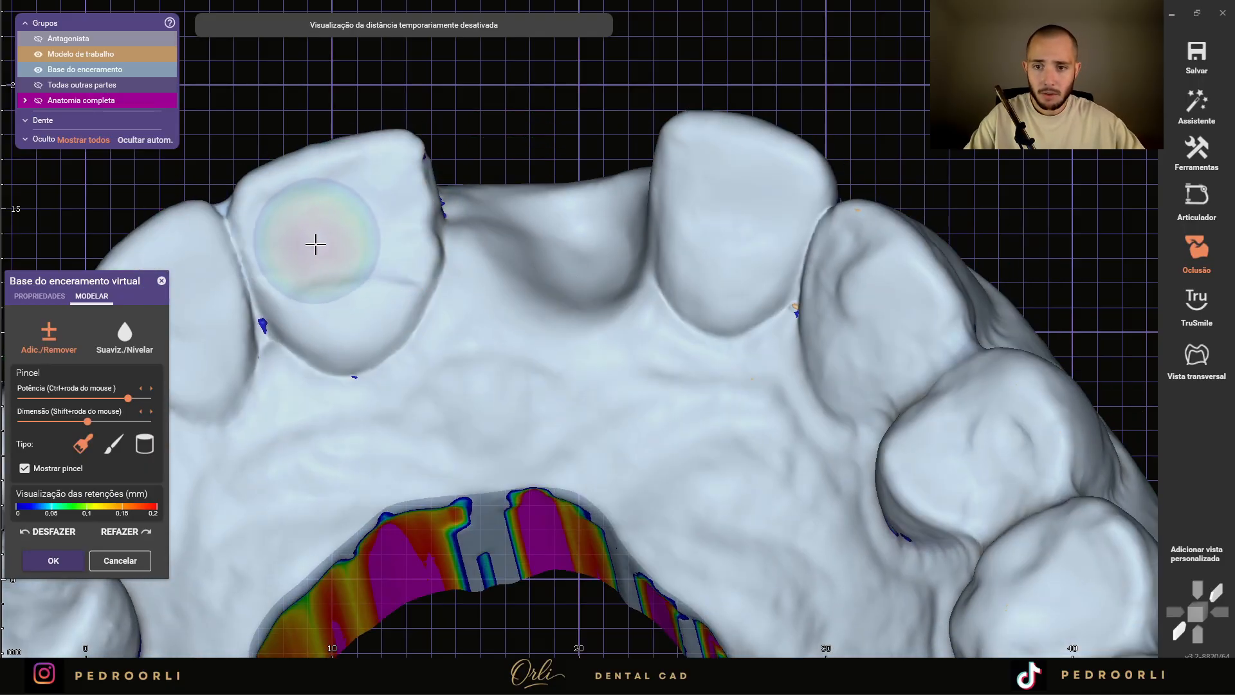
{"action": "mouse_move", "coordinate": [315, 245]}
{"action": "right_mouse_down"}
{"action": "mouse_move", "coordinate": [617, 402]}
{"action": "mouse_move", "coordinate": [499, 339]}
{"action": "right_mouse_up"}
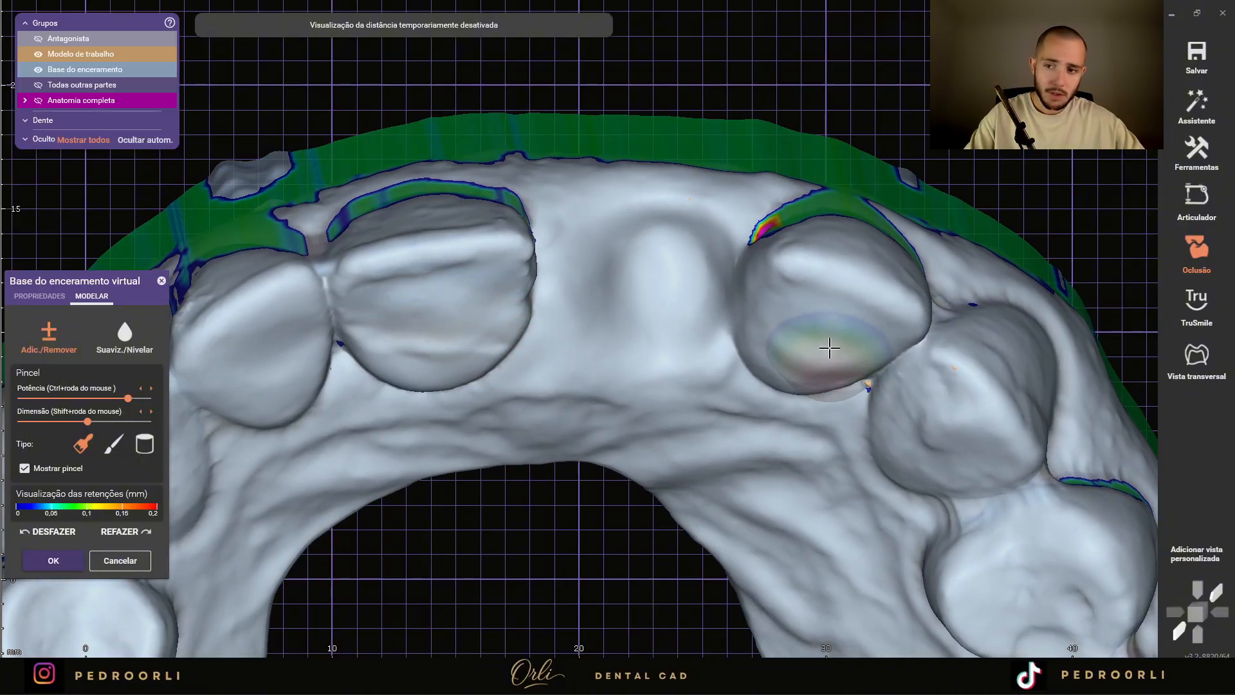
{"action": "left_click", "coordinate": [152, 356]}
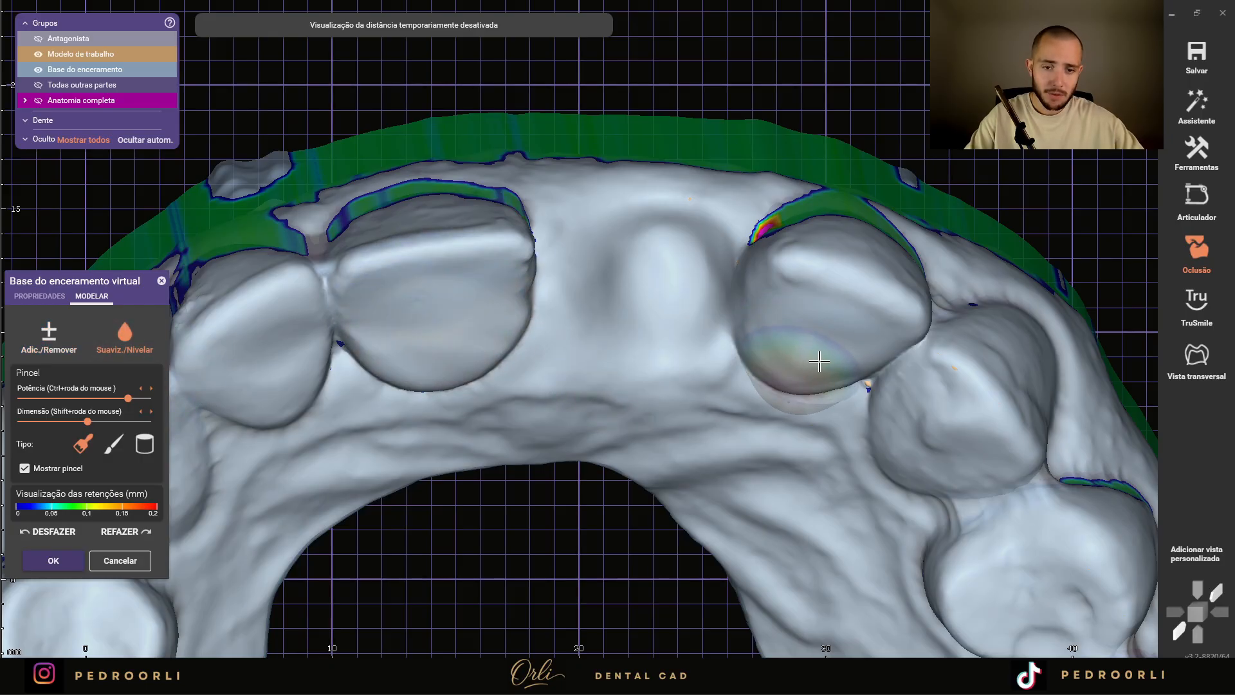
{"action": "scroll", "coordinate": [830, 322], "scroll_direction": "down", "scroll_amount": 5}
{"action": "right_click_drag", "start_coordinate": [849, 306], "coordinate": [846, 286]}
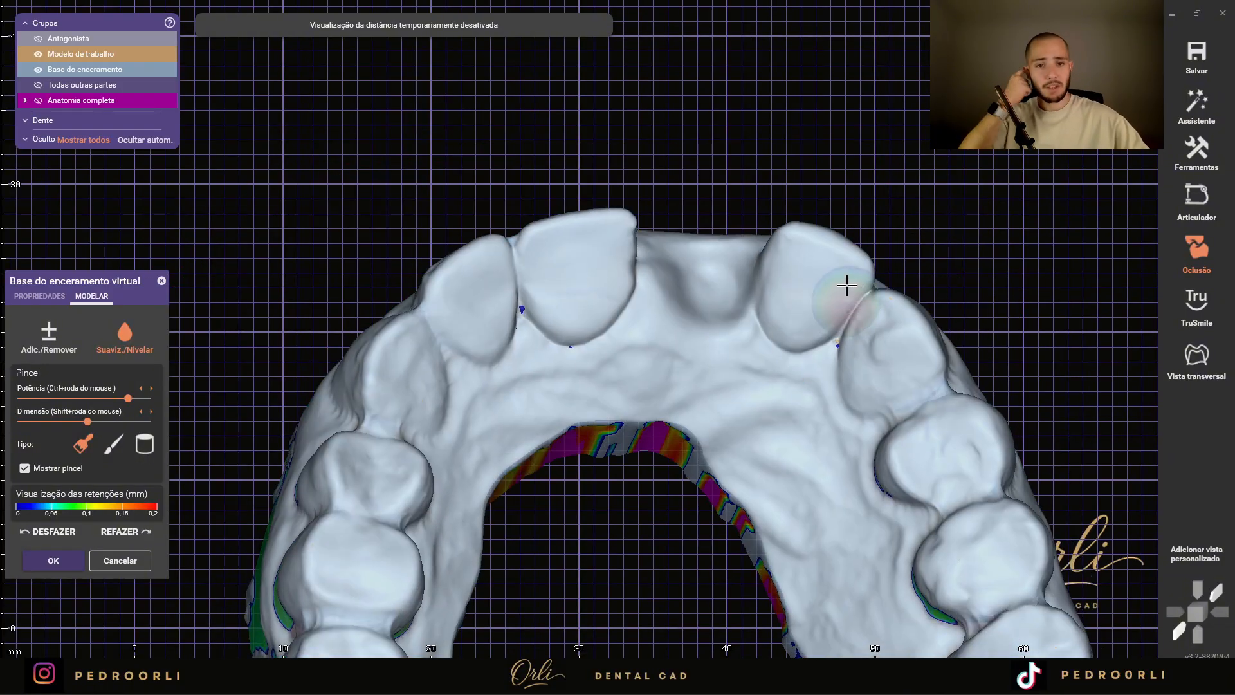
{"action": "left_click", "coordinate": [53, 560]}
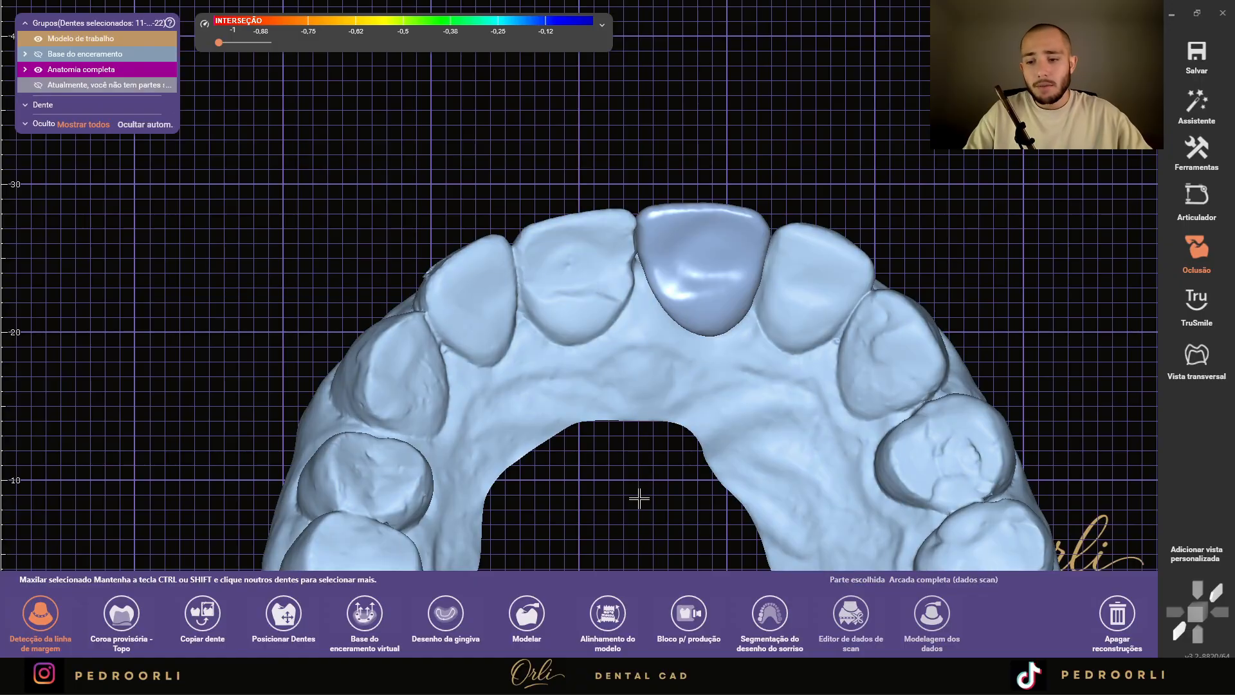
- Start the gingiva design for the base of tooth 21 and draw the margin along the palatal surface of tooth 11 to the gap
{"action": "left_click", "coordinate": [445, 612]}
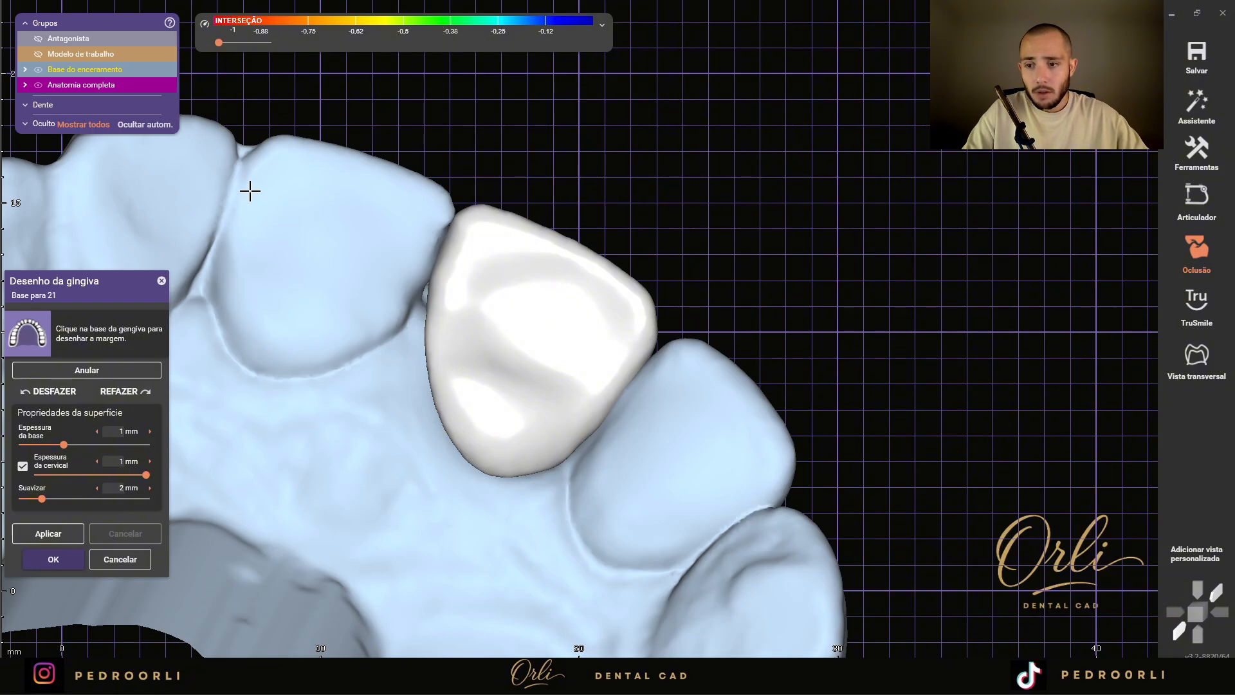
{"action": "left_click_drag", "start_coordinate": [92, 289], "coordinate": [557, 115]}
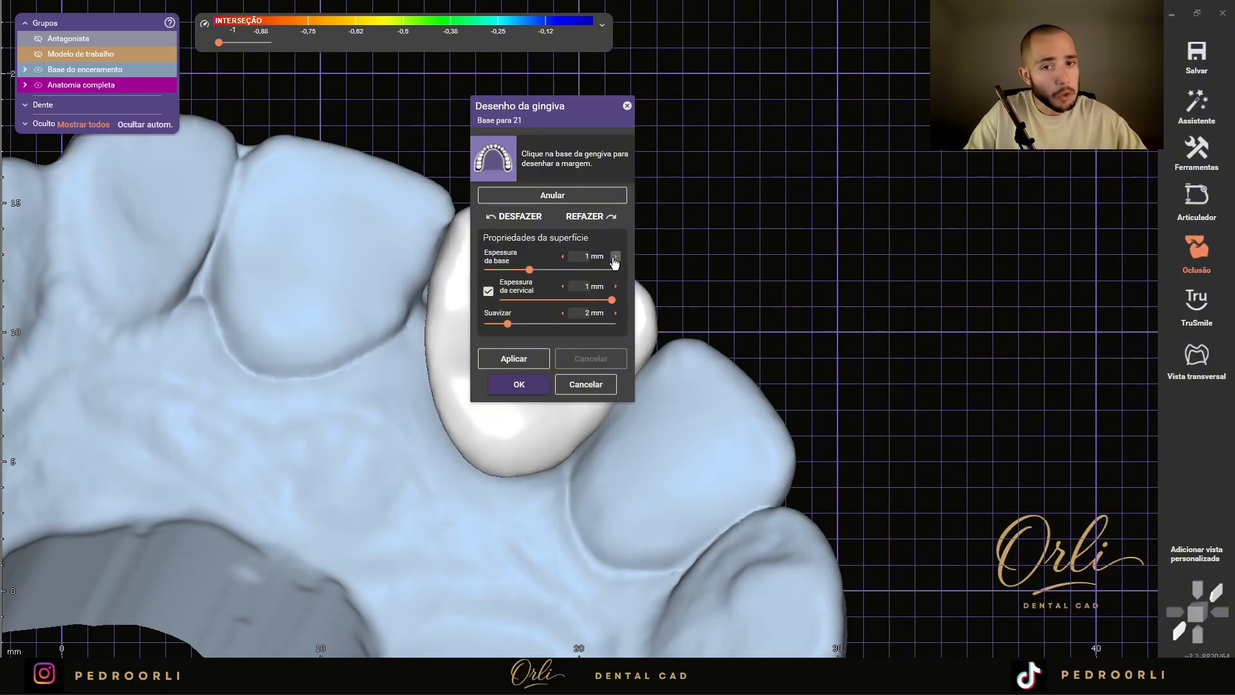
{"action": "left_click_drag", "start_coordinate": [547, 114], "coordinate": [127, 230]}
{"action": "scroll", "coordinate": [298, 274], "scroll_direction": "down", "scroll_amount": 2}
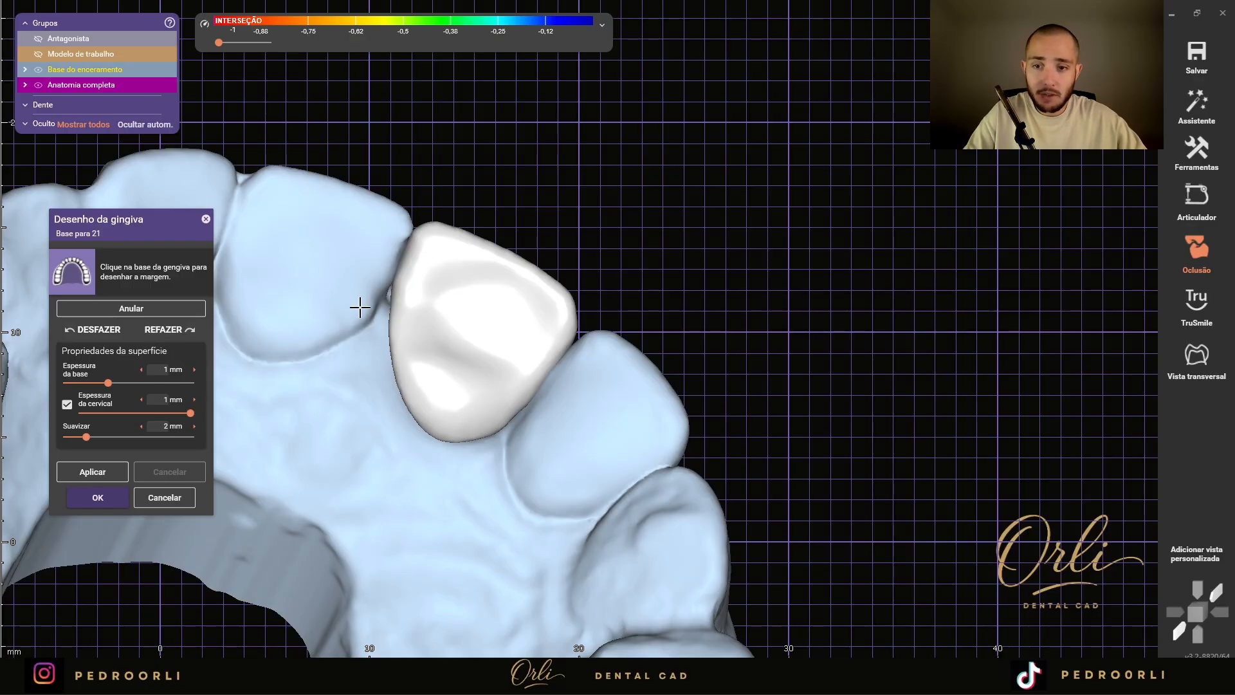
{"action": "right_click_drag", "start_coordinate": [361, 306], "coordinate": [529, 283]}
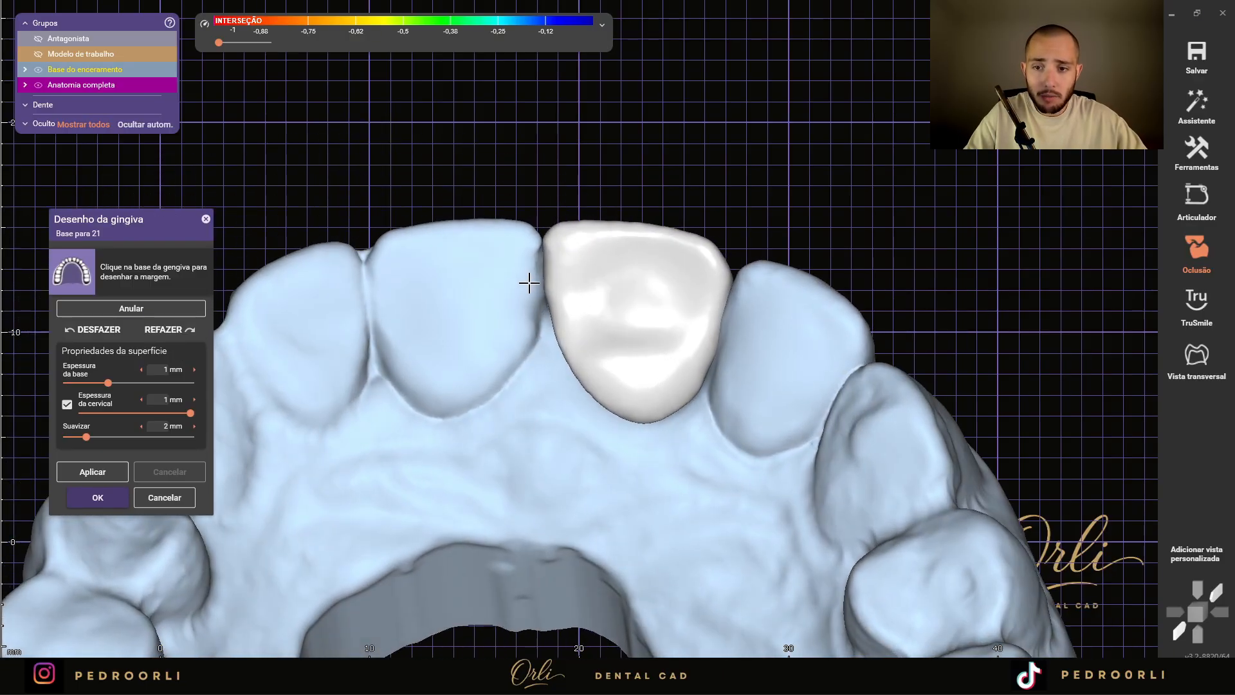
{"action": "left_click", "coordinate": [389, 336]}
{"action": "left_click", "coordinate": [419, 359]}
{"action": "left_click", "coordinate": [480, 354]}
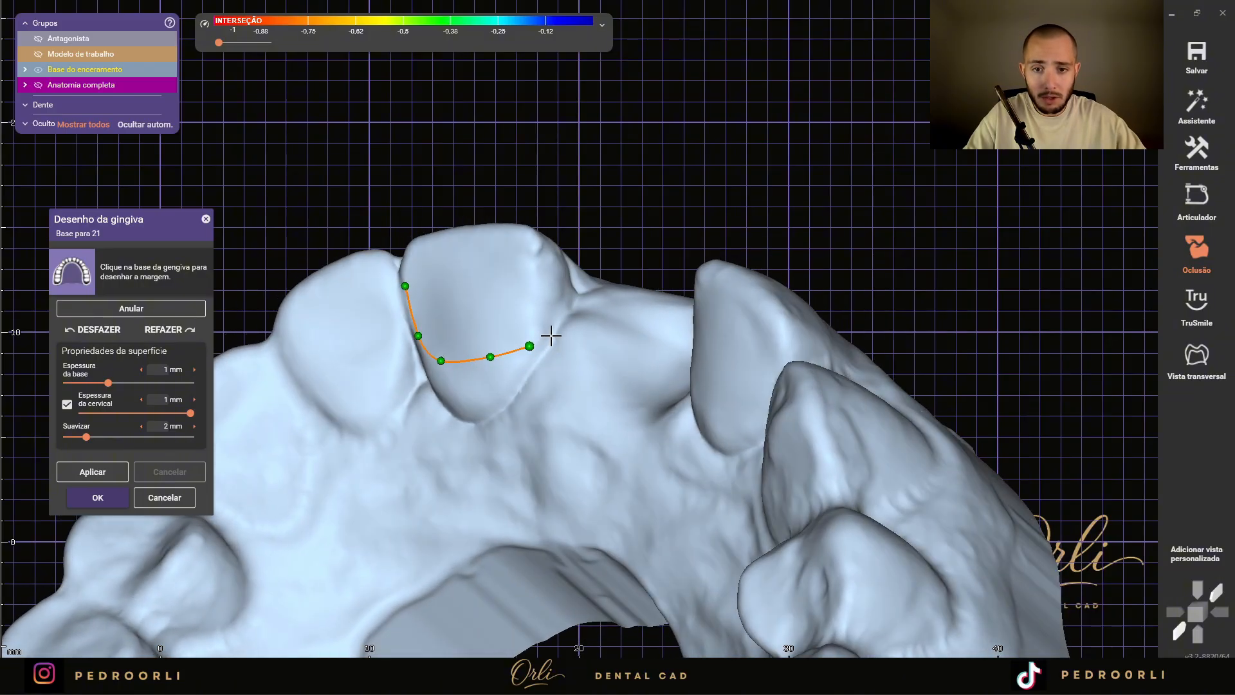
{"action": "left_click", "coordinate": [554, 331]}
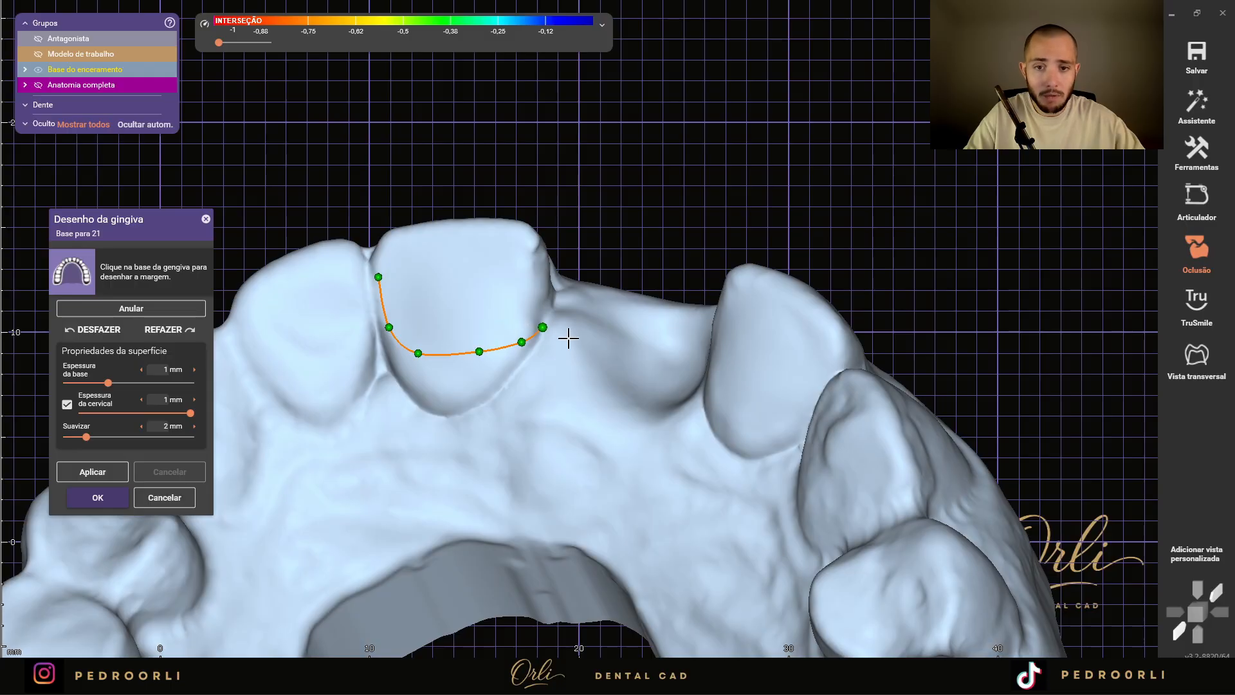
{"action": "left_click", "coordinate": [570, 335]}
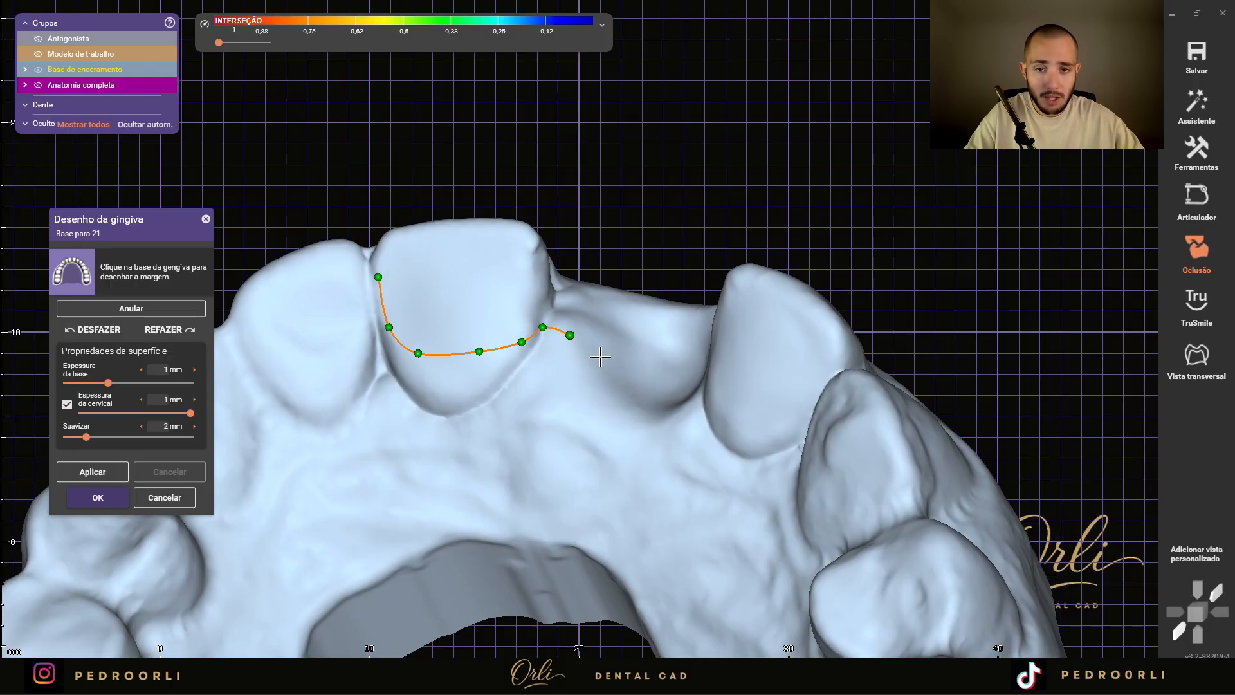
- Continue the gingiva margin across the palatal side of the gap and around the palatal surface of tooth 22
{"action": "left_click", "coordinate": [678, 365]}
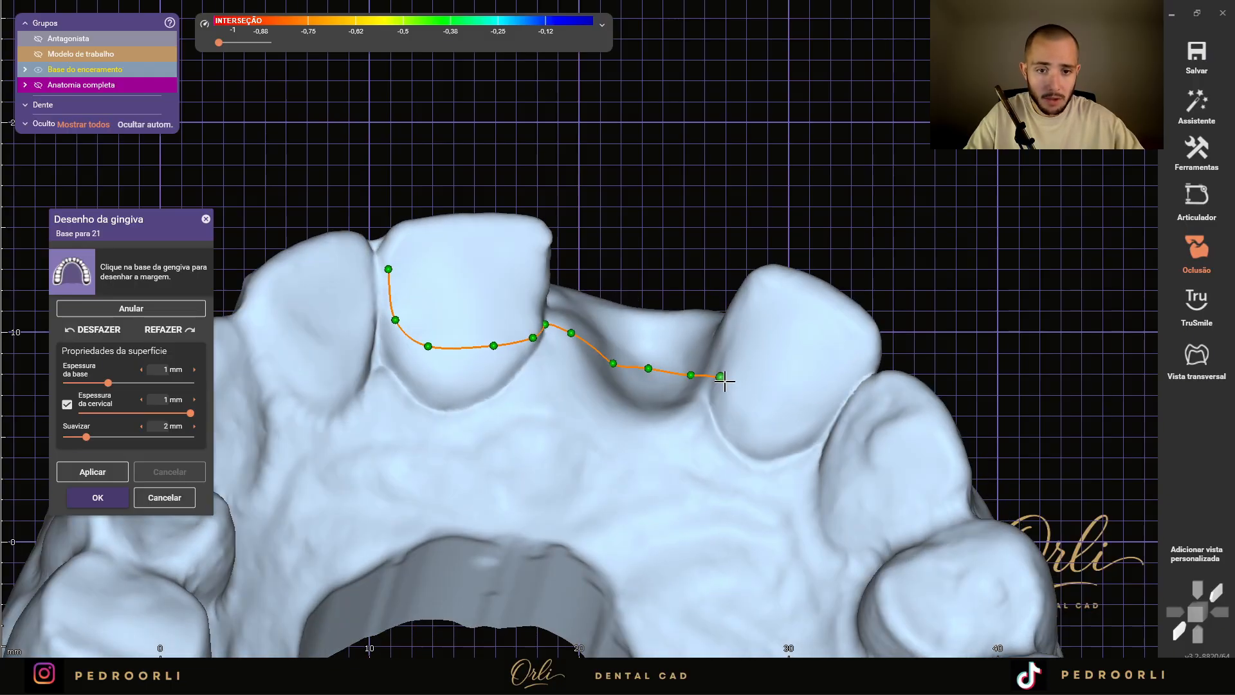
{"action": "left_click", "coordinate": [742, 398]}
{"action": "left_click", "coordinate": [782, 424]}
{"action": "left_click", "coordinate": [813, 415]}
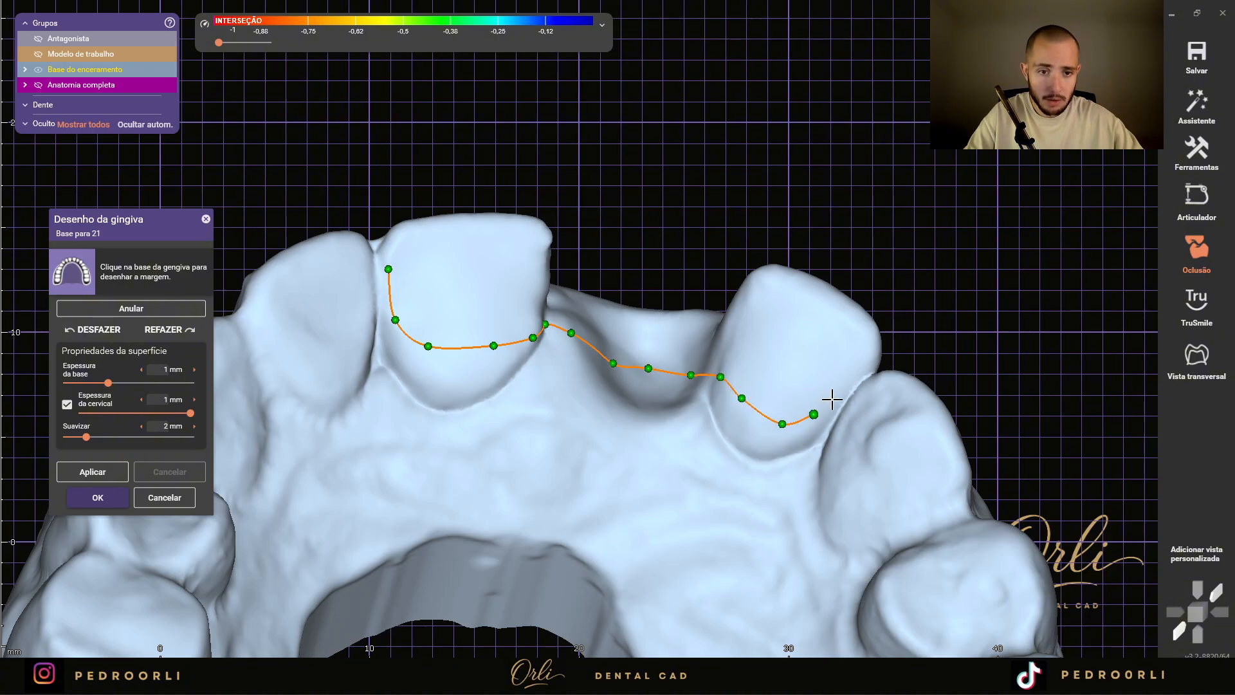
{"action": "left_click", "coordinate": [833, 398]}
{"action": "left_click", "coordinate": [851, 378]}
{"action": "left_click", "coordinate": [806, 328]}
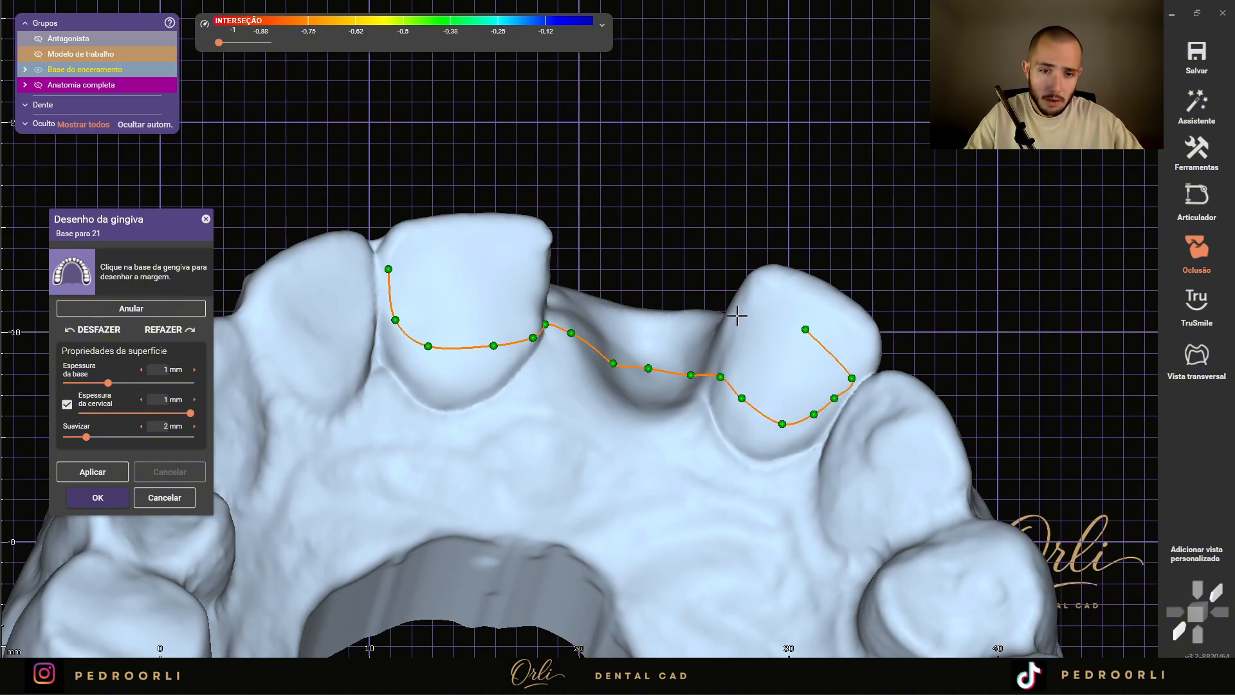
- Lead the margin back over the labial side of the ridge, close it on tooth 11, and generate the gingiva
{"action": "left_click", "coordinate": [737, 315]}
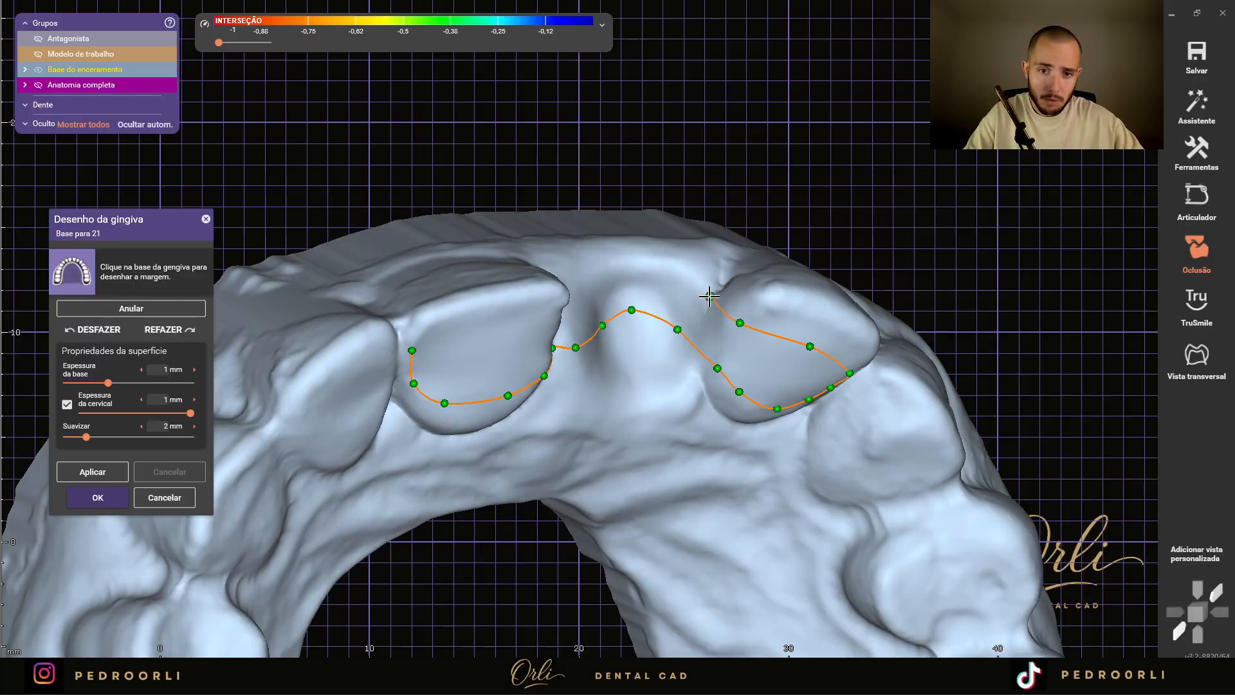
{"action": "left_click", "coordinate": [674, 271]}
{"action": "left_click", "coordinate": [633, 275]}
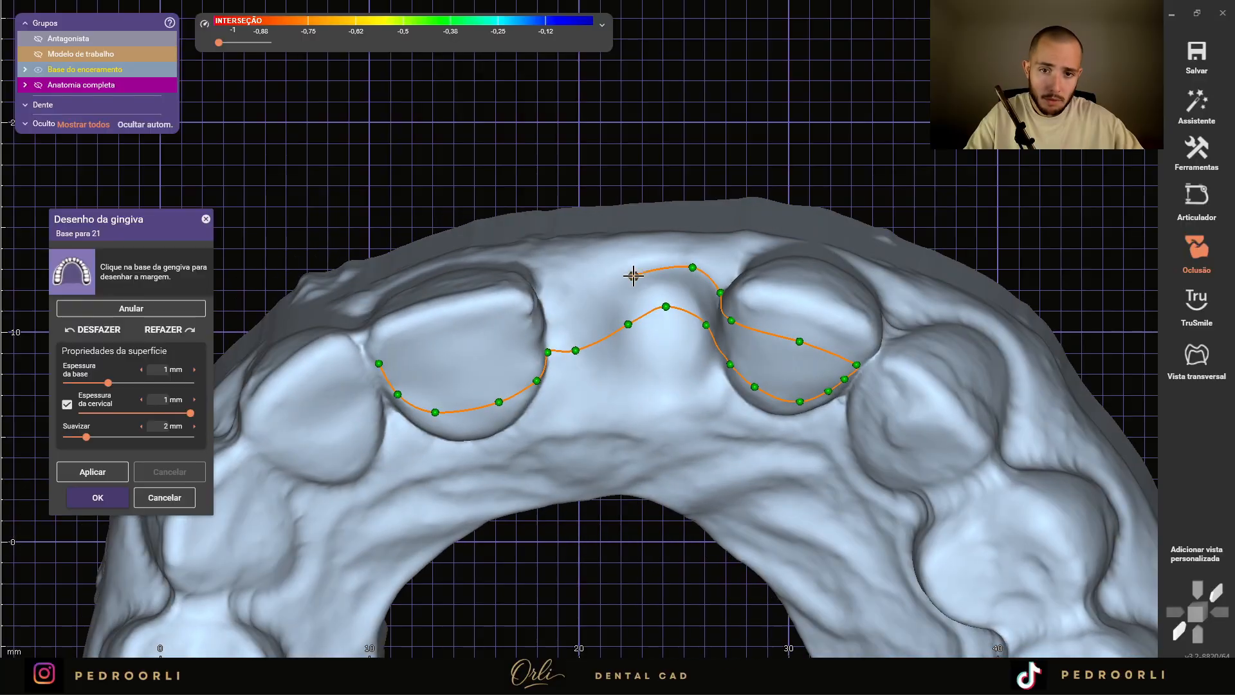
{"action": "left_click", "coordinate": [604, 295]}
{"action": "left_click", "coordinate": [583, 314]}
{"action": "left_click", "coordinate": [553, 323]}
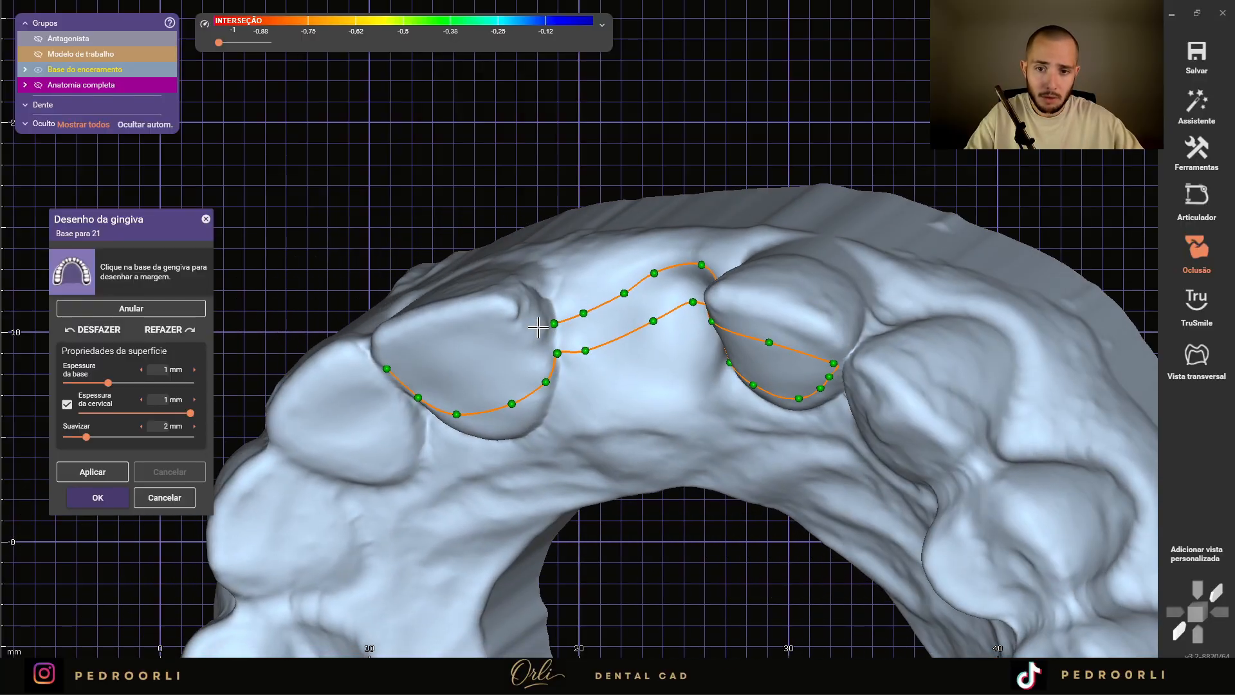
{"action": "left_click", "coordinate": [405, 359]}
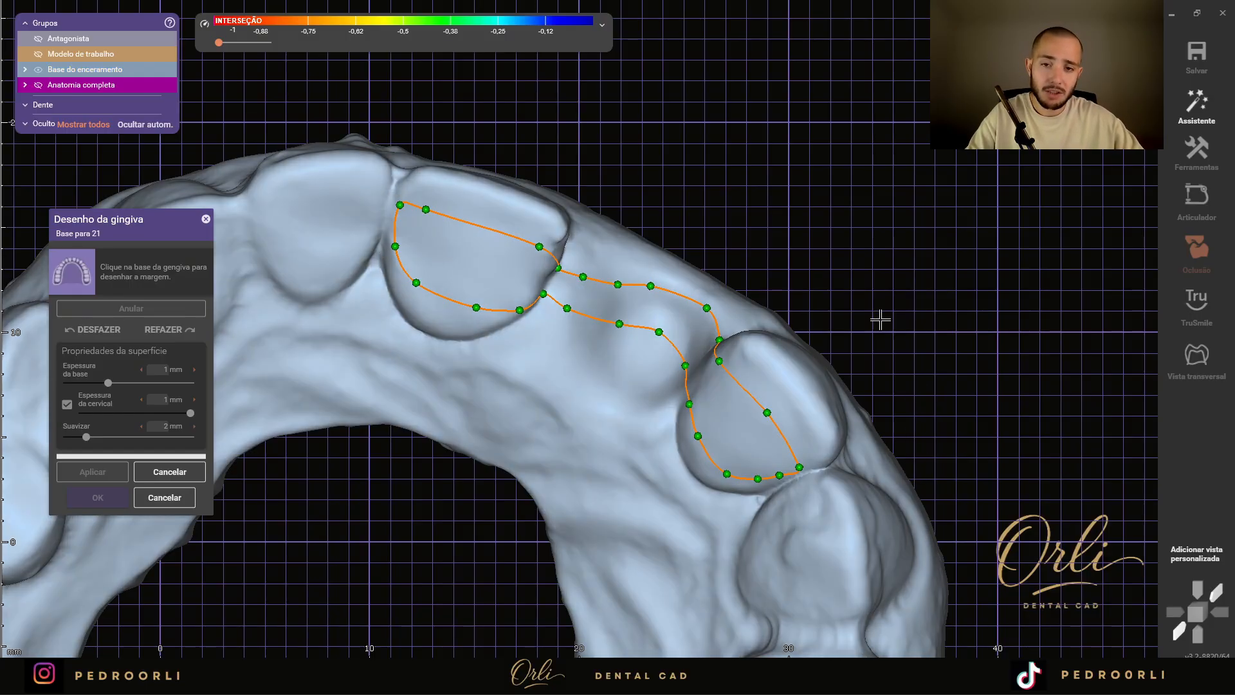
- Set the gingiva's base thickness to 1.3 mm and regenerate the part
{"action": "right_click_drag", "start_coordinate": [463, 303], "coordinate": [131, 445]}
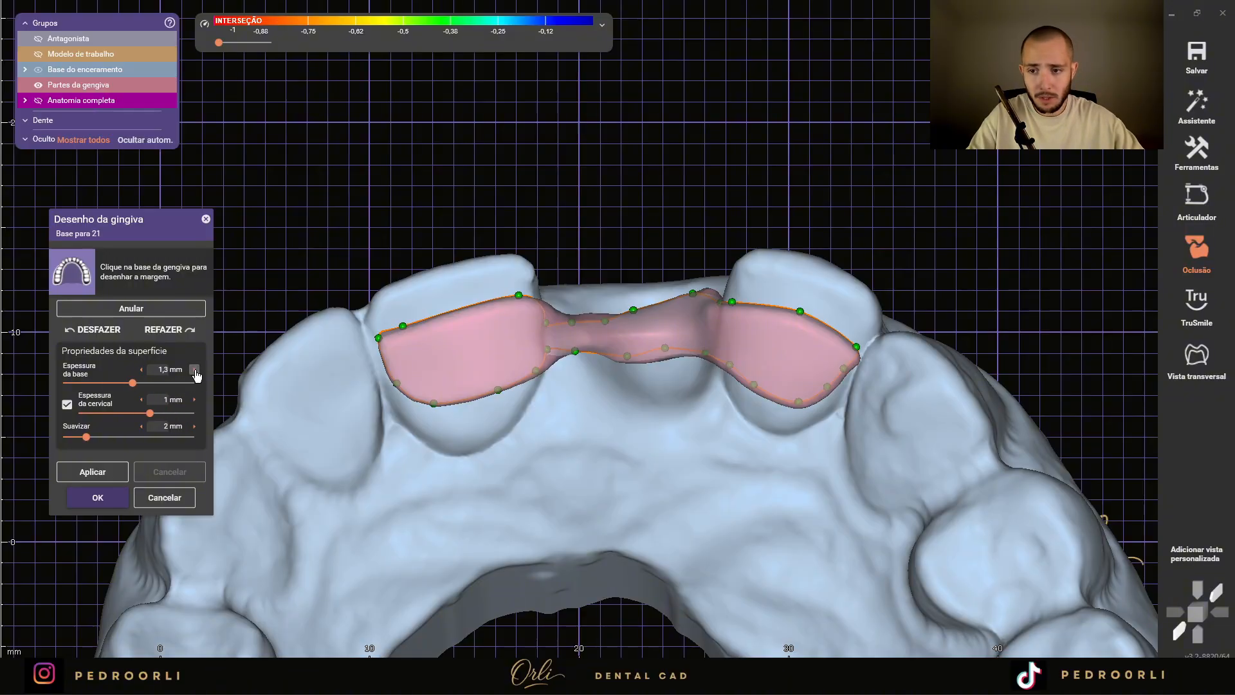
{"action": "left_click", "coordinate": [116, 499]}
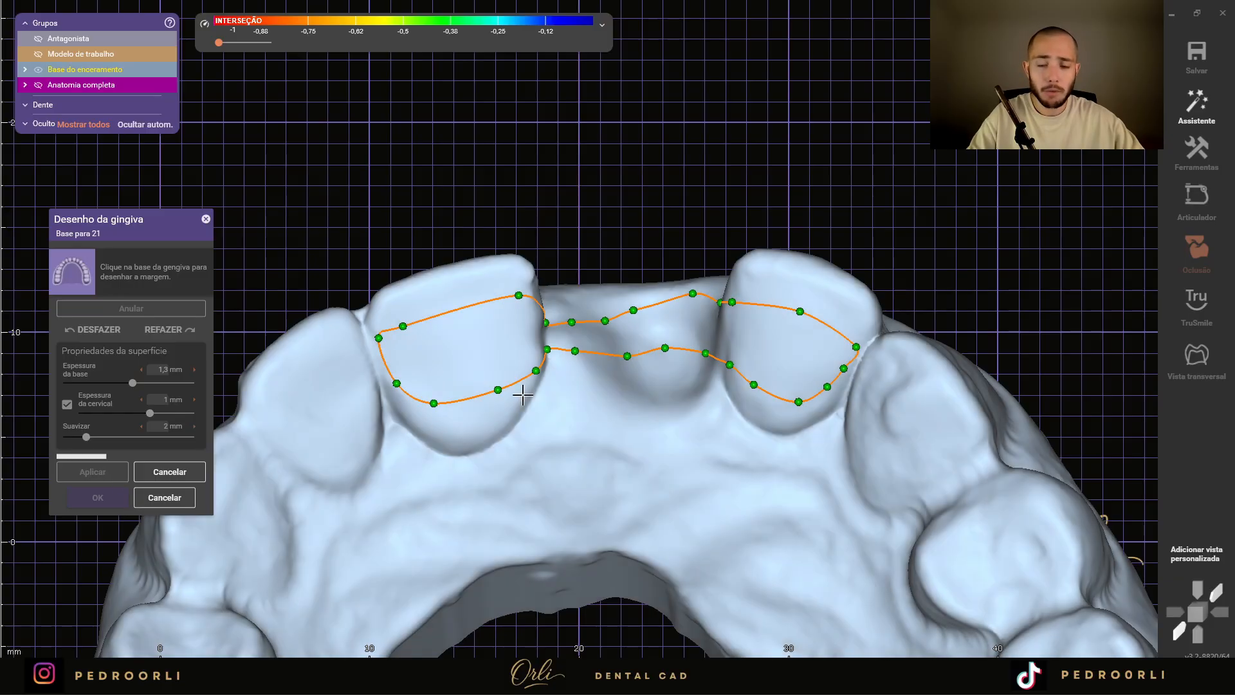
{"action": "right_click_drag", "start_coordinate": [524, 389], "coordinate": [635, 305]}
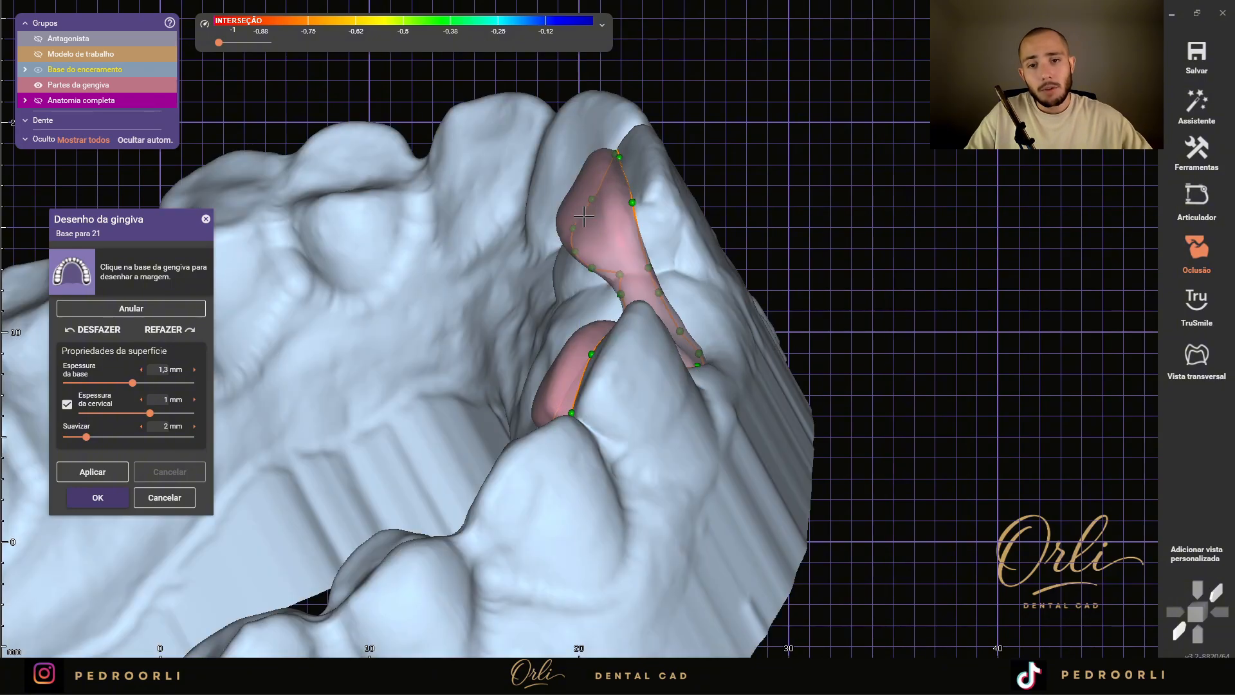
- Move the cervical margin points on the palatal surface of tooth 11 slightly further toward the gingiva
{"action": "middle_click", "coordinate": [568, 209]}
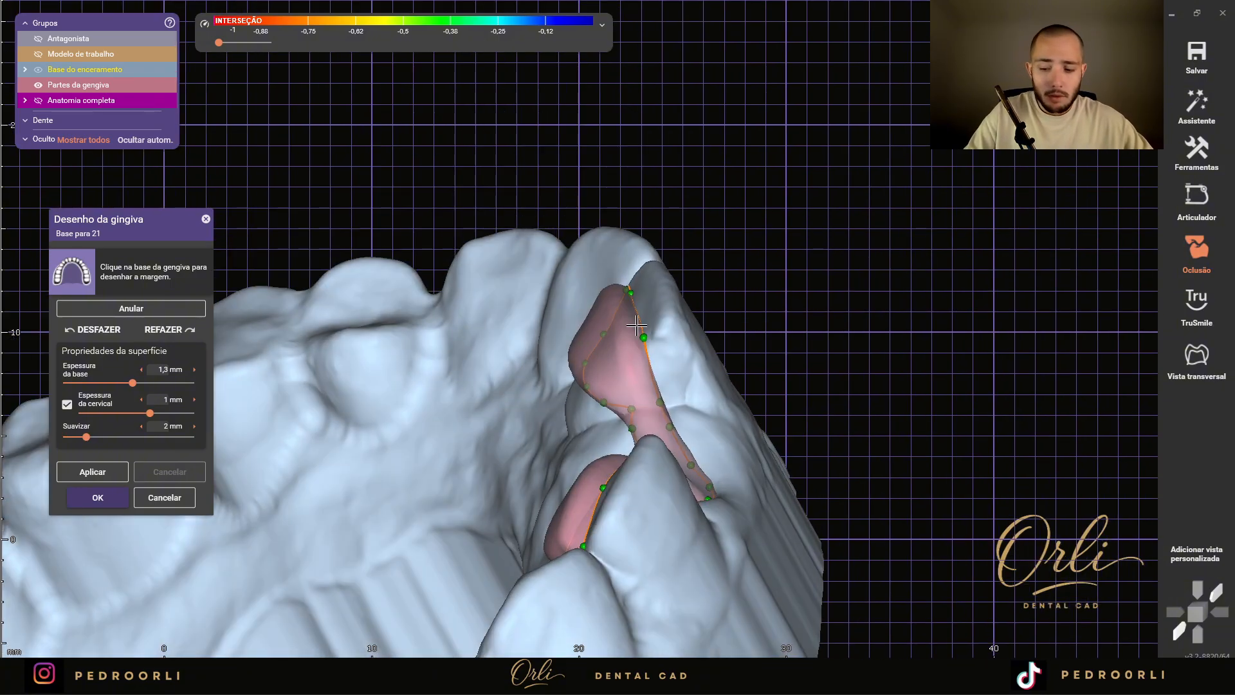
{"action": "right_click_drag", "start_coordinate": [645, 389], "coordinate": [646, 375]}
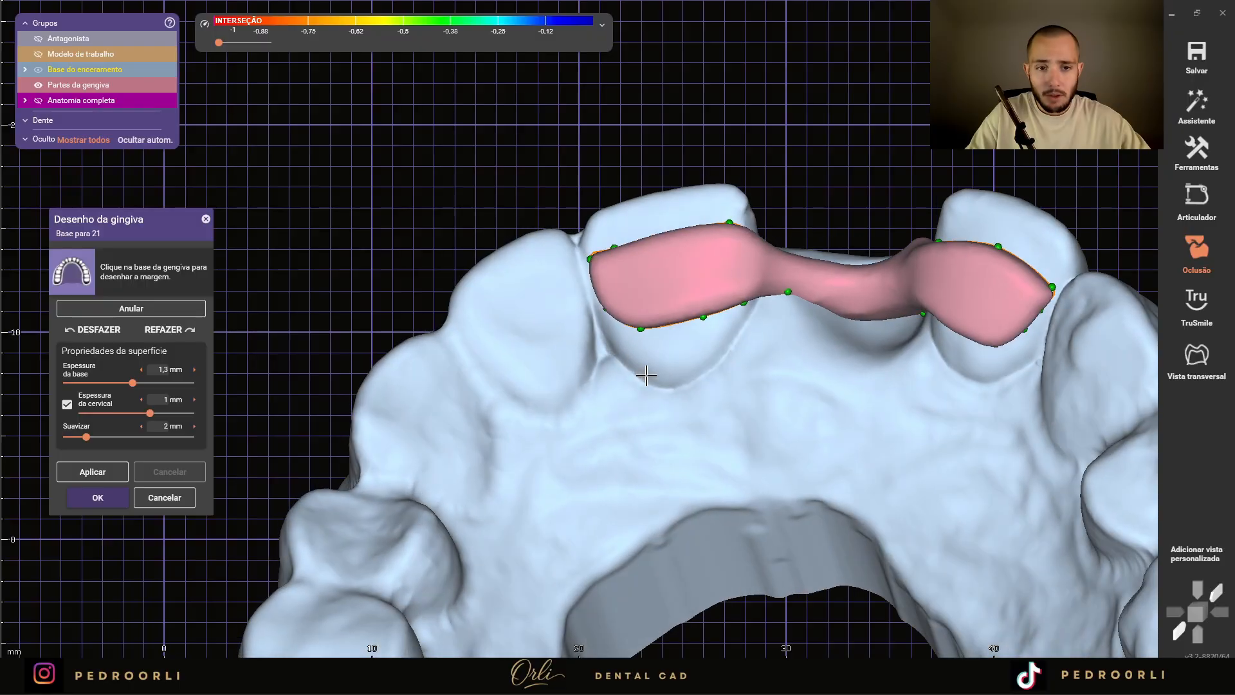
{"action": "scroll", "coordinate": [692, 314], "scroll_direction": "up", "scroll_amount": 3}
{"action": "left_click_drag", "start_coordinate": [712, 323], "coordinate": [714, 330]}
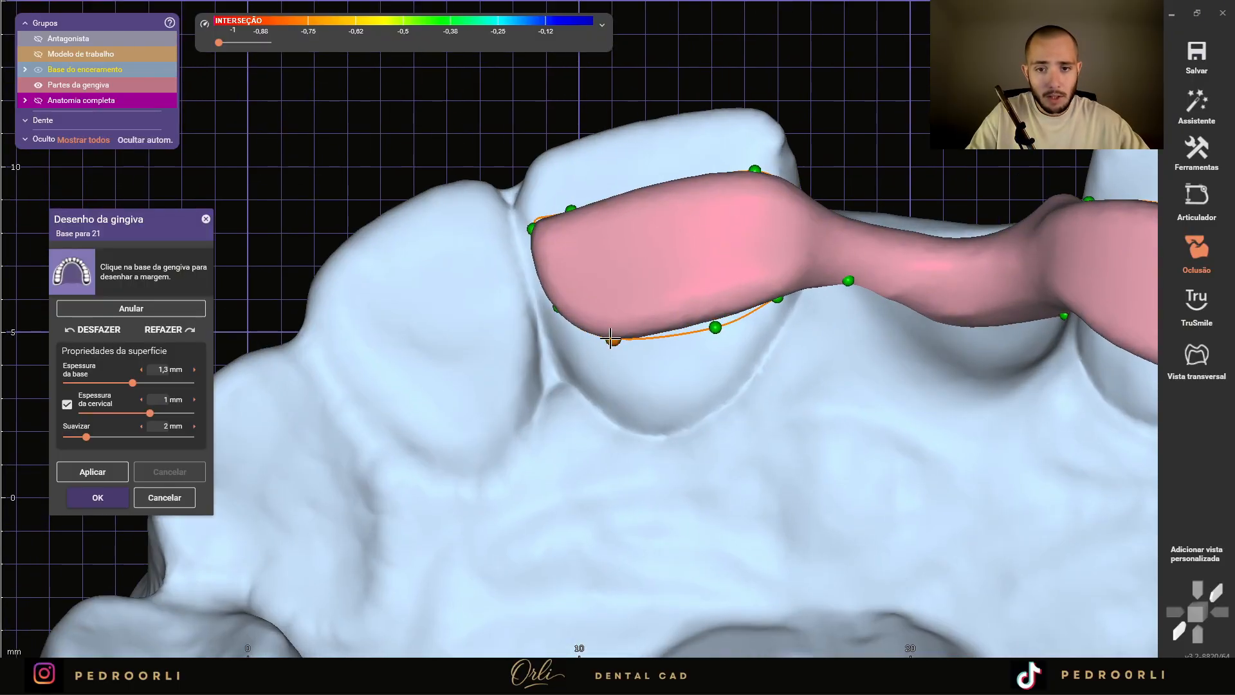
{"action": "left_click_drag", "start_coordinate": [611, 337], "coordinate": [612, 347]}
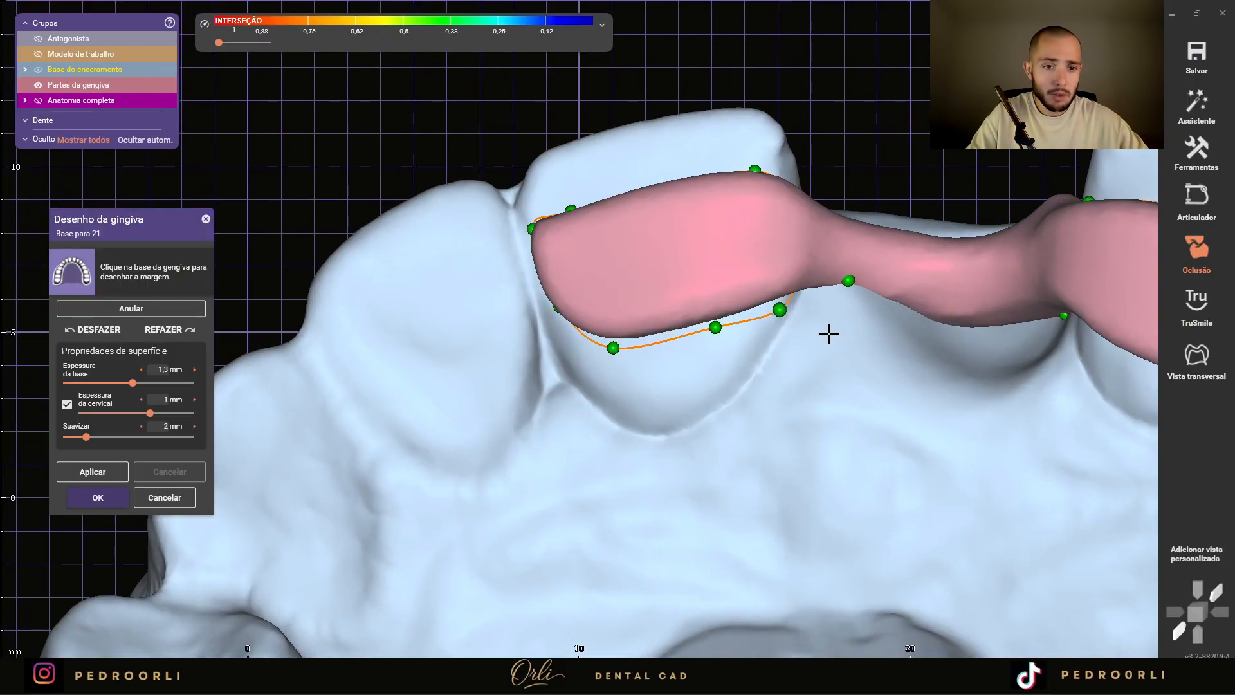
- Move the cervical margin points on the palatal surface of tooth 22 toward the gingiva and regenerate the part
{"action": "right_click_drag", "start_coordinate": [828, 334], "coordinate": [736, 353]}
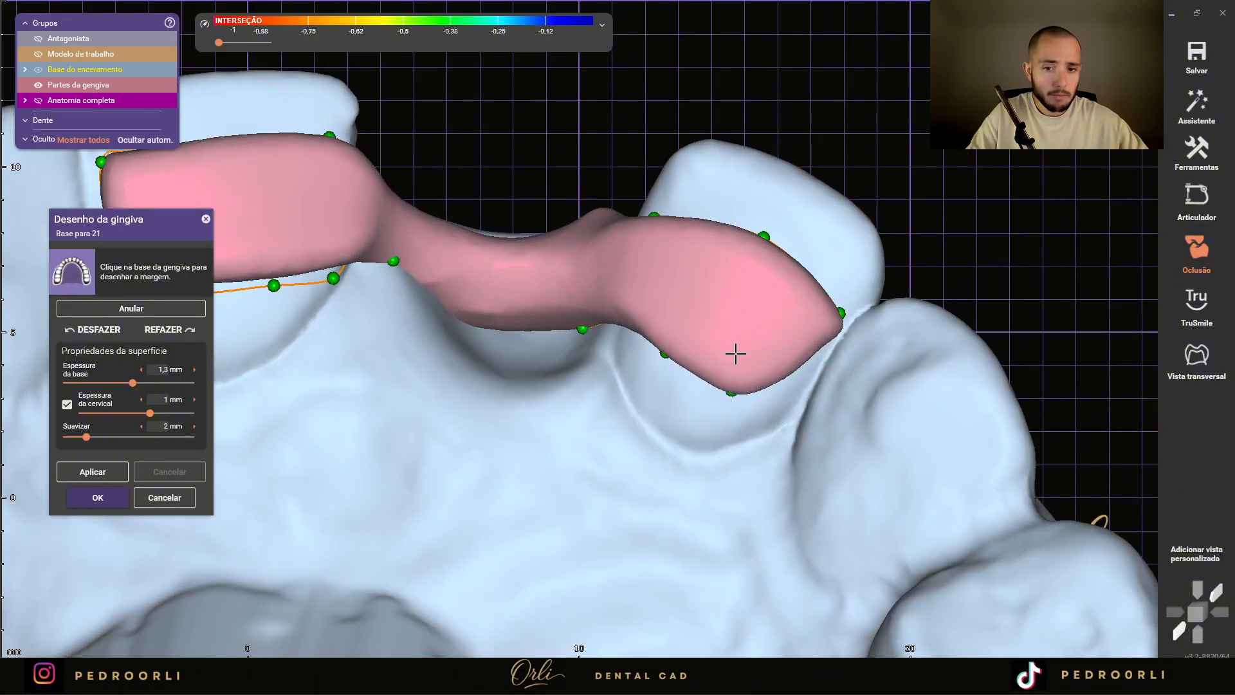
{"action": "right_click_drag", "start_coordinate": [660, 335], "coordinate": [622, 347]}
{"action": "scroll", "coordinate": [622, 347], "scroll_direction": "up", "scroll_amount": 2}
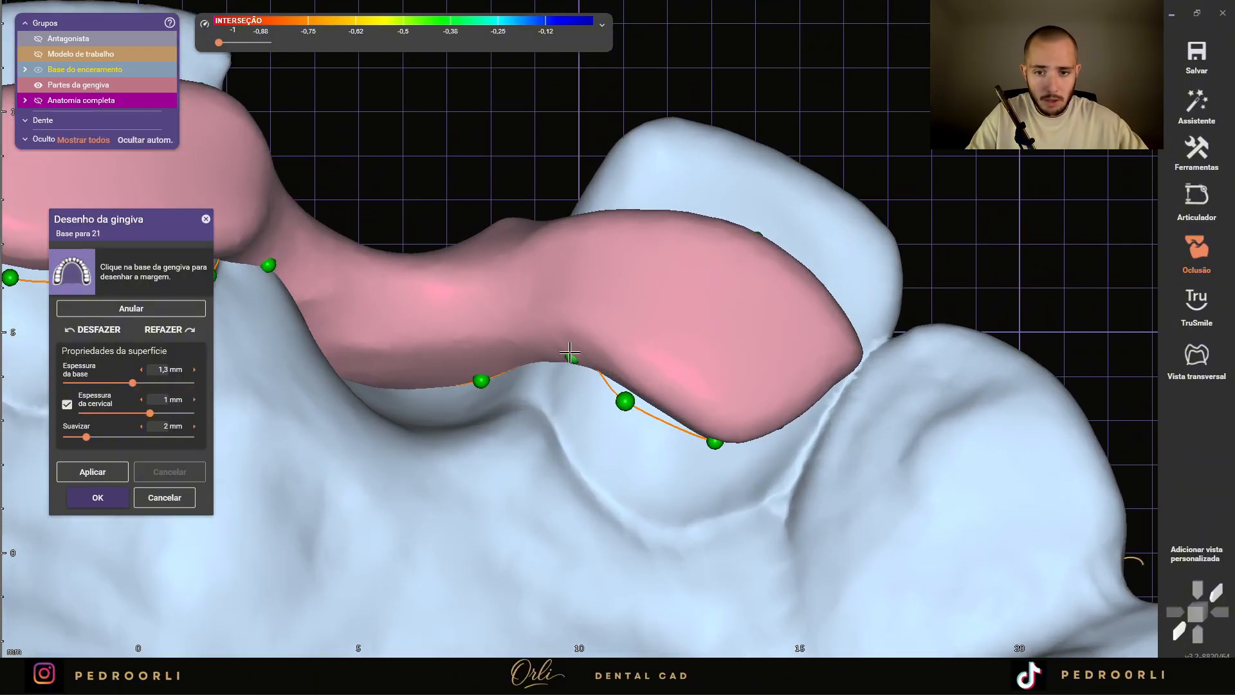
{"action": "left_click_drag", "start_coordinate": [571, 352], "coordinate": [566, 379]}
{"action": "left_click", "coordinate": [79, 494]}
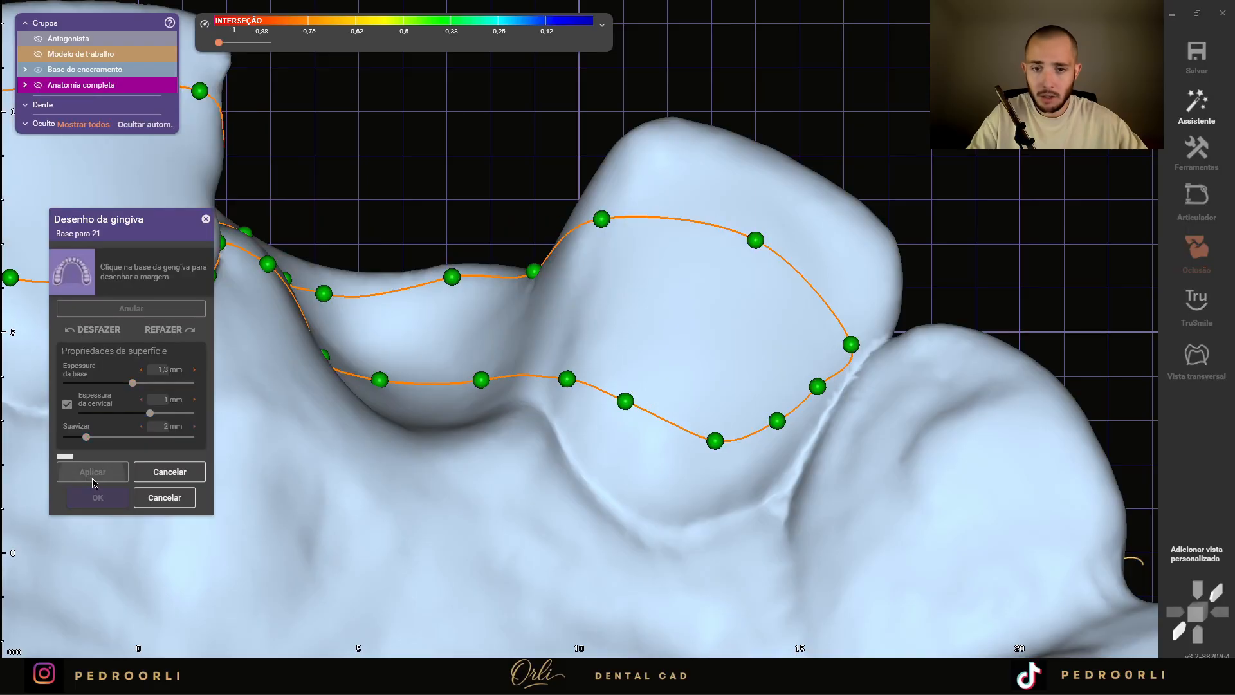
- Accept the gingiva design, show the full anatomy of tooth 21 with the wings, and select tooth 21
{"action": "scroll", "coordinate": [474, 336], "scroll_direction": "down", "scroll_amount": 5}
{"action": "right_click_drag", "start_coordinate": [481, 369], "coordinate": [481, 368]}
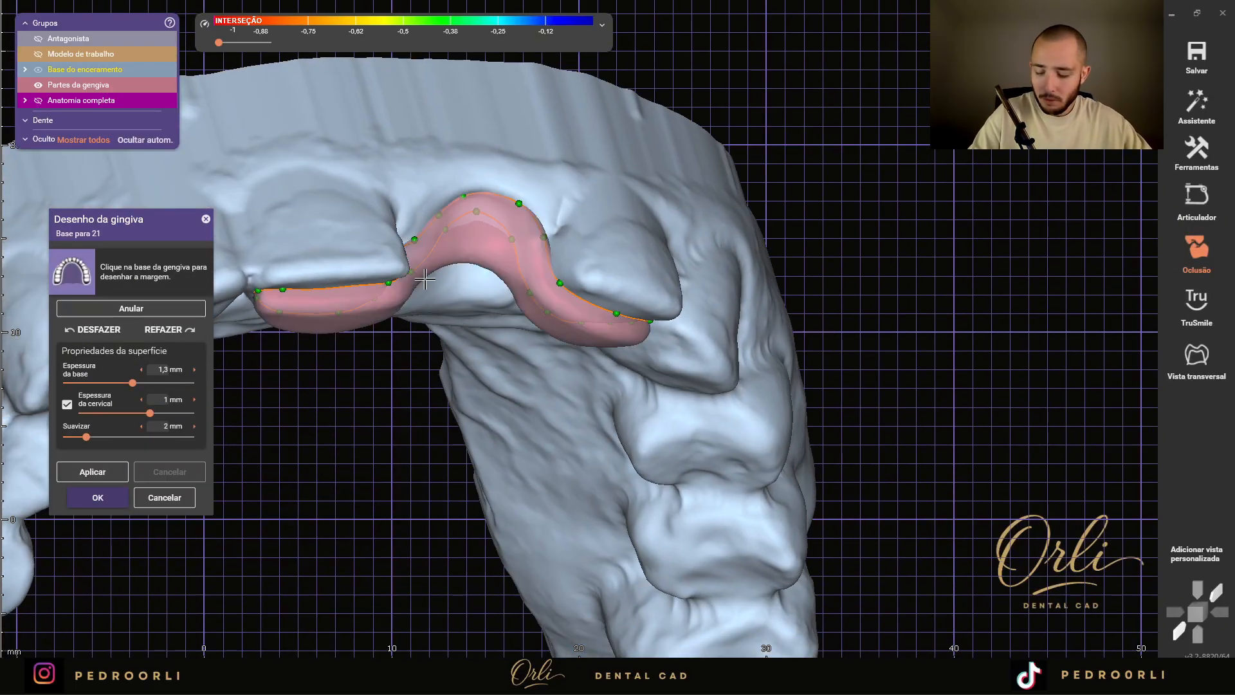
{"action": "left_click", "coordinate": [97, 498]}
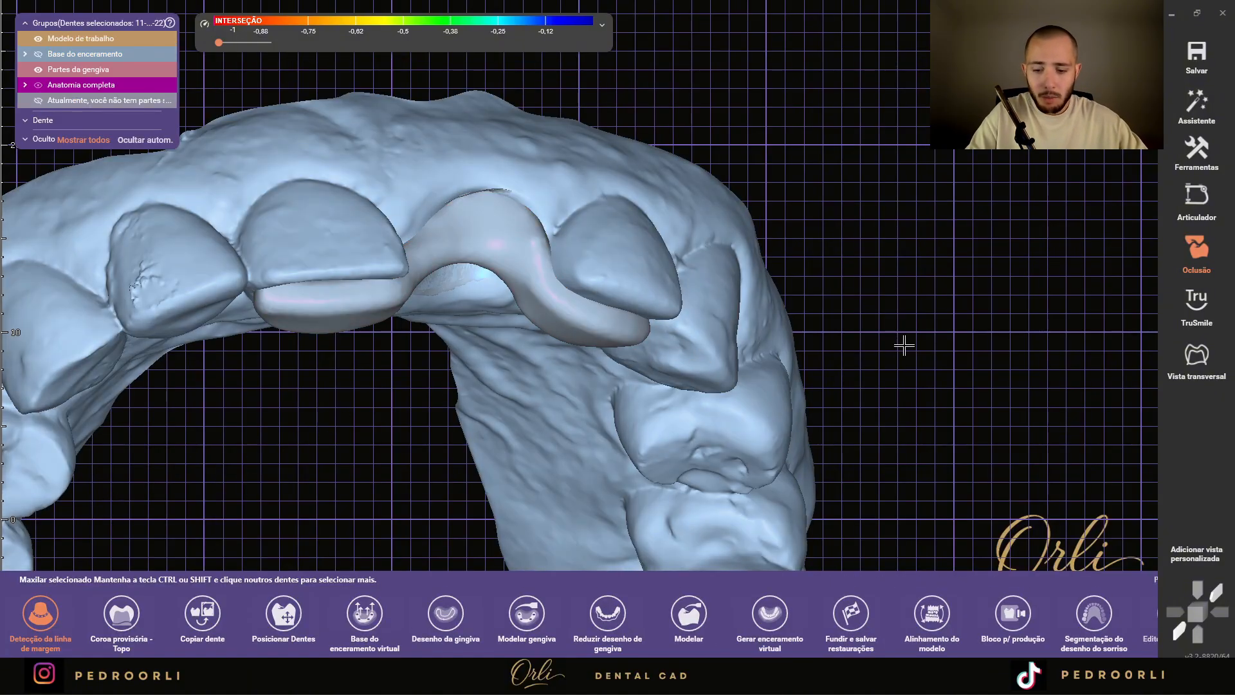
{"action": "right_click_drag", "start_coordinate": [350, 322], "coordinate": [374, 442]}
{"action": "left_click", "coordinate": [751, 234]}
{"action": "left_click", "coordinate": [750, 234]}
{"action": "right_click_drag", "start_coordinate": [750, 234], "coordinate": [690, 205]}
{"action": "right_click_drag", "start_coordinate": [519, 327], "coordinate": [483, 317]}
{"action": "left_click", "coordinate": [379, 257]}
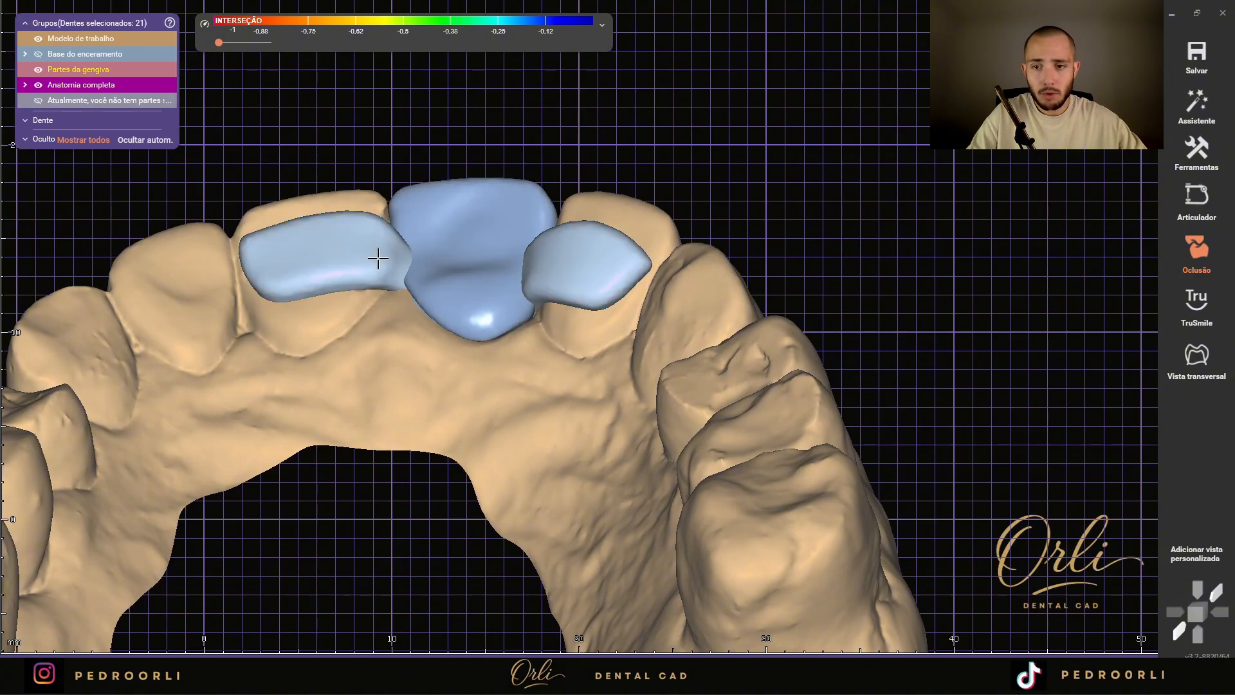
{"action": "left_click", "coordinate": [524, 624]}
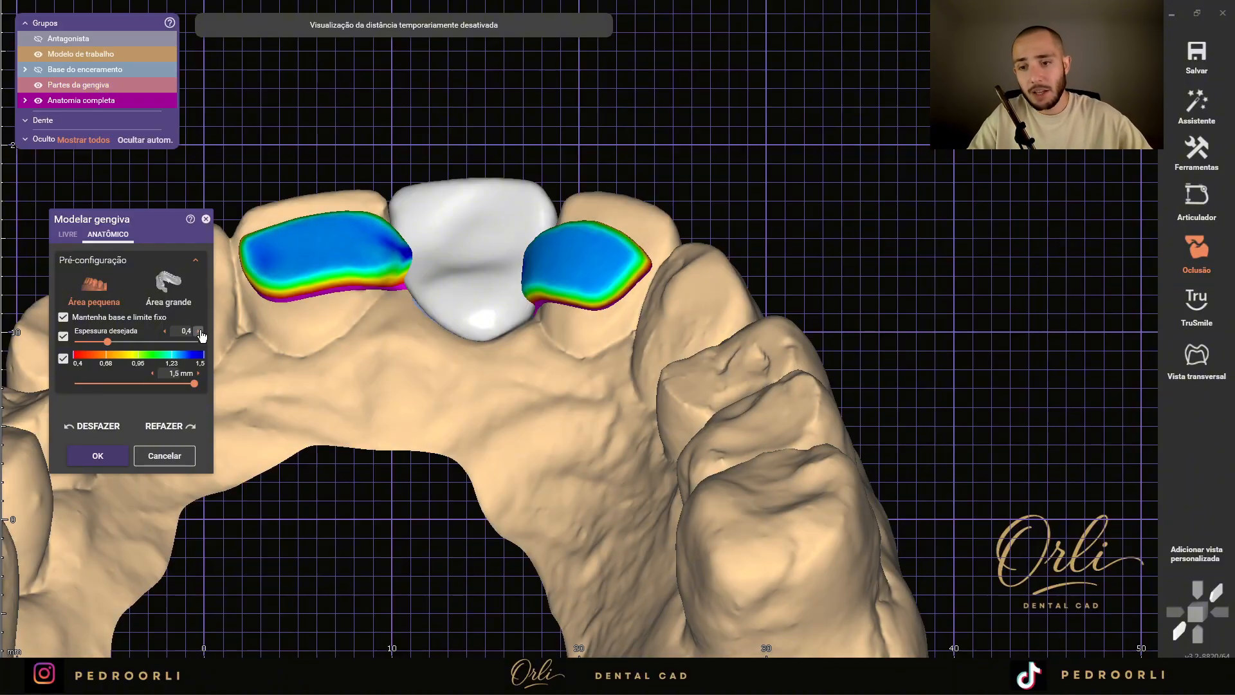
{"action": "scroll", "coordinate": [325, 243], "scroll_direction": "up", "scroll_amount": 3}
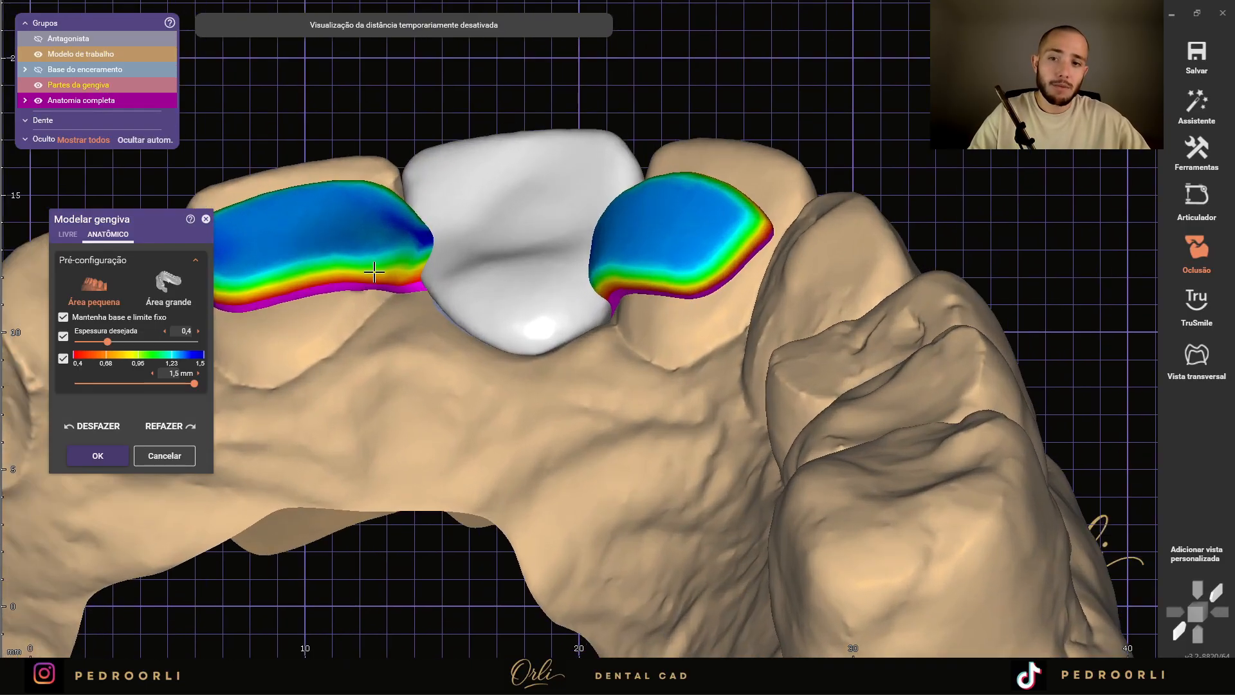
{"action": "right_click_drag", "start_coordinate": [373, 272], "coordinate": [533, 335]}
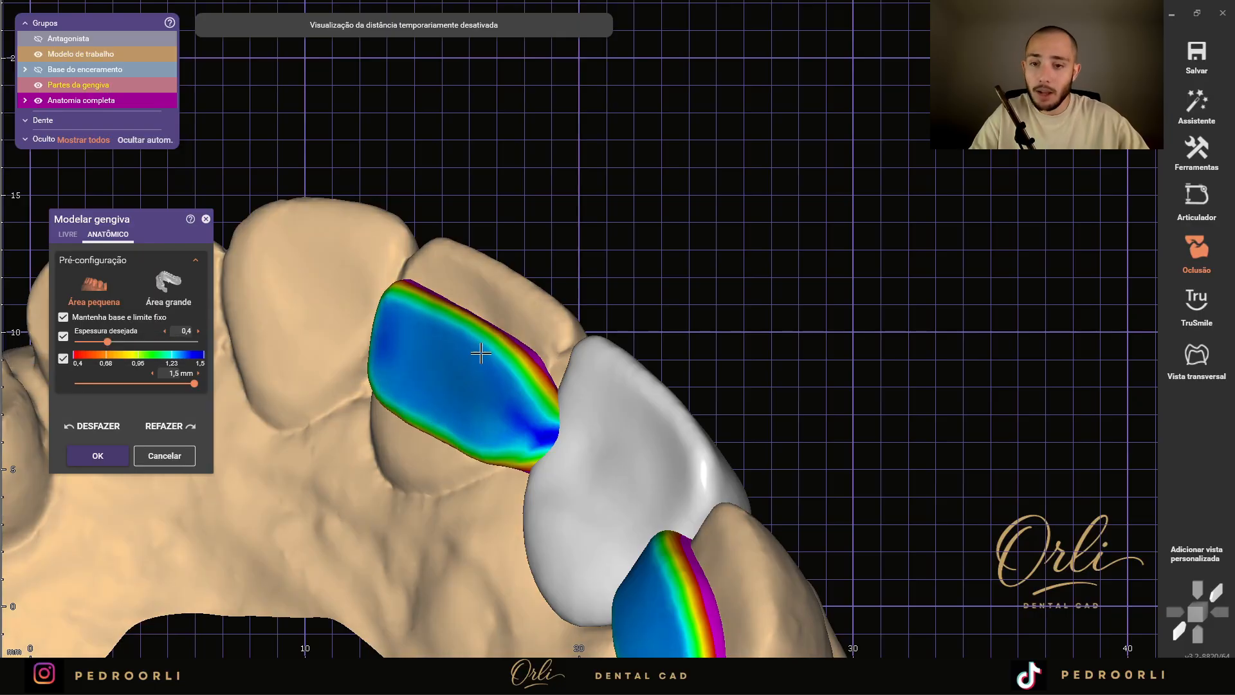
{"action": "left_click", "coordinate": [160, 461]}
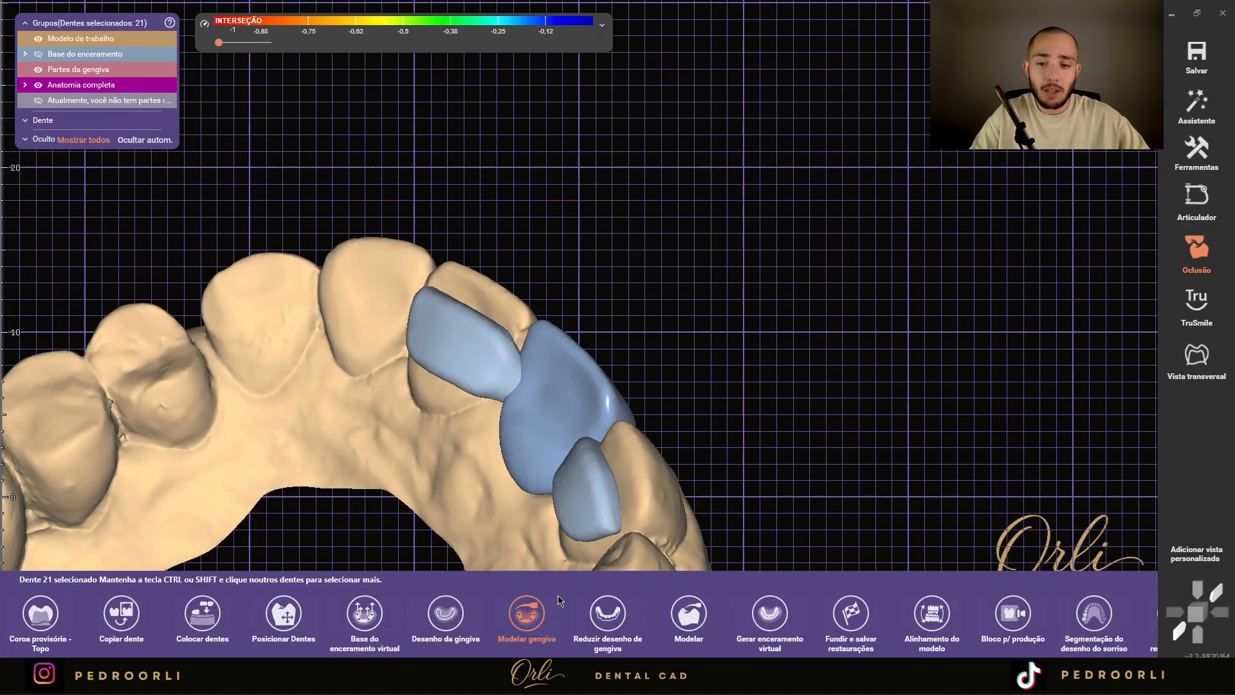
- Start modelling the gingiva of tooth 21 and turn off the imposed gingival thickness, keeping the base thickness display on
{"action": "left_click", "coordinate": [527, 613]}
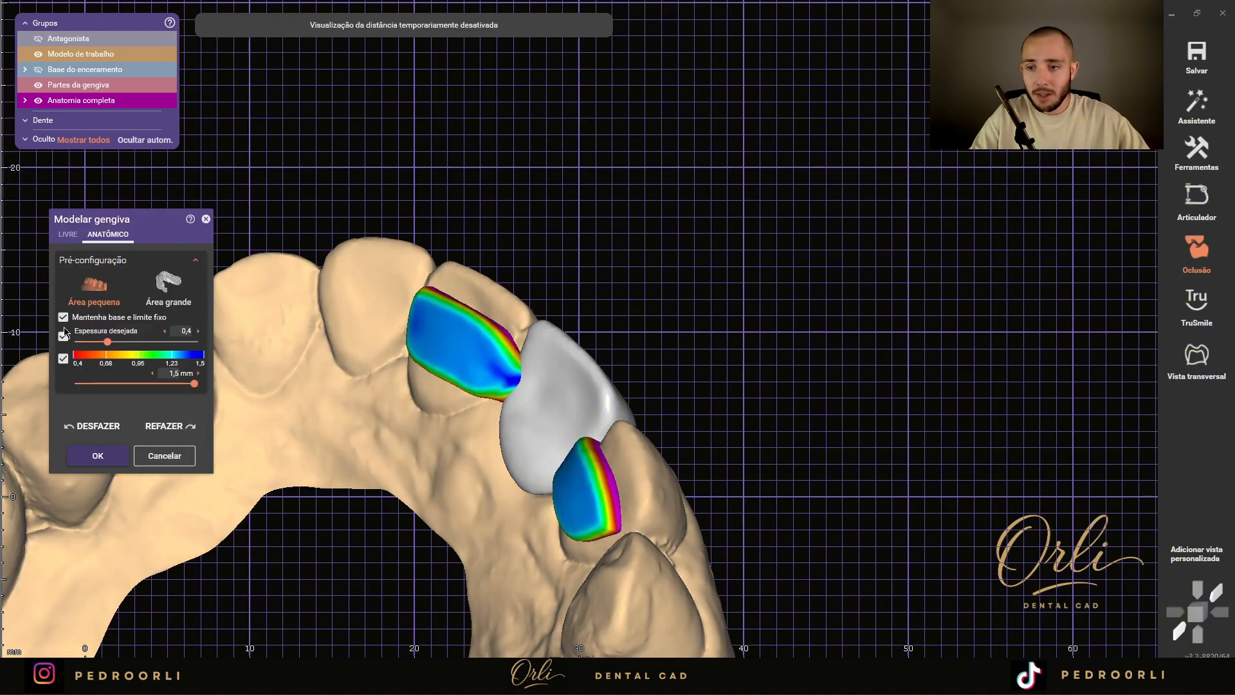
{"action": "left_click", "coordinate": [63, 358]}
{"action": "left_click", "coordinate": [63, 359]}
{"action": "left_click", "coordinate": [63, 359]}
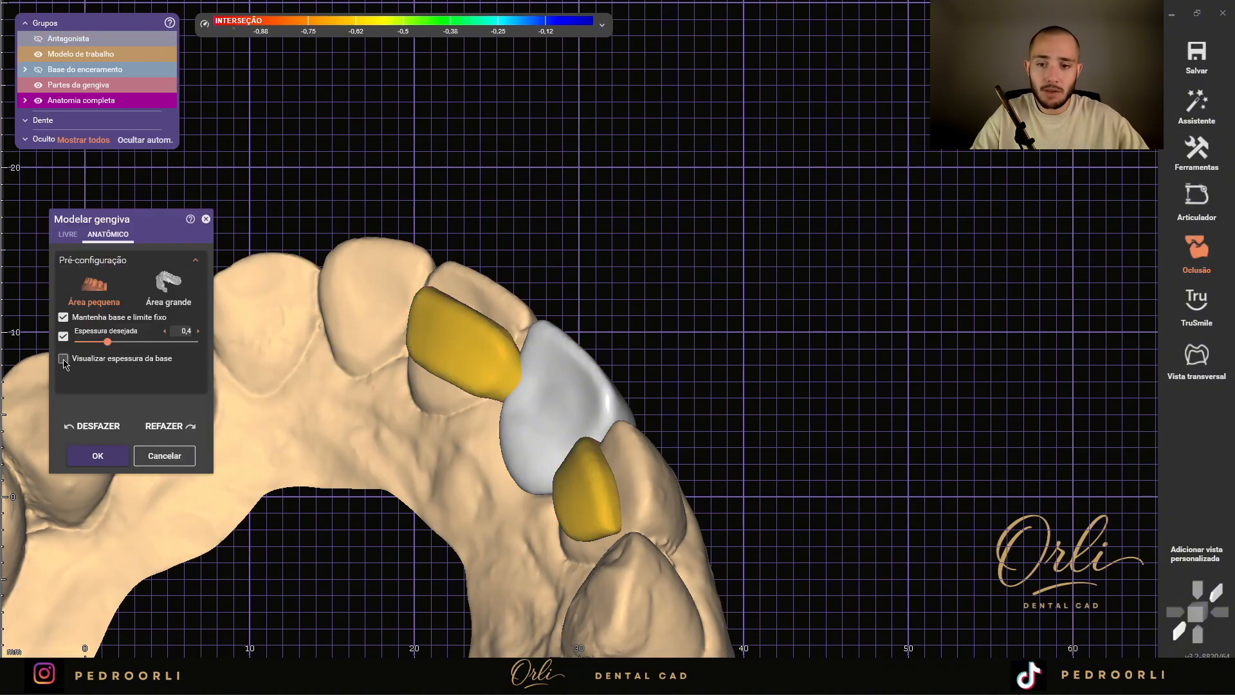
{"action": "left_click", "coordinate": [63, 358]}
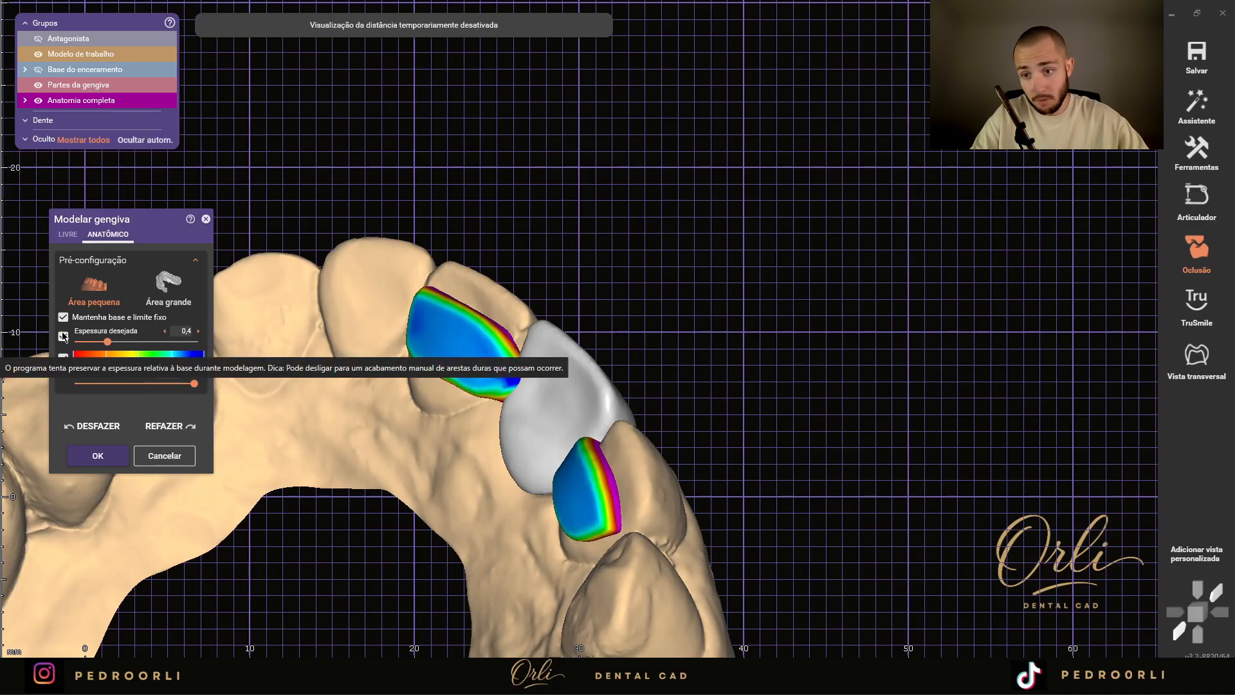
{"action": "left_click", "coordinate": [63, 333]}
{"action": "left_click", "coordinate": [63, 332]}
{"action": "left_click", "coordinate": [63, 332]}
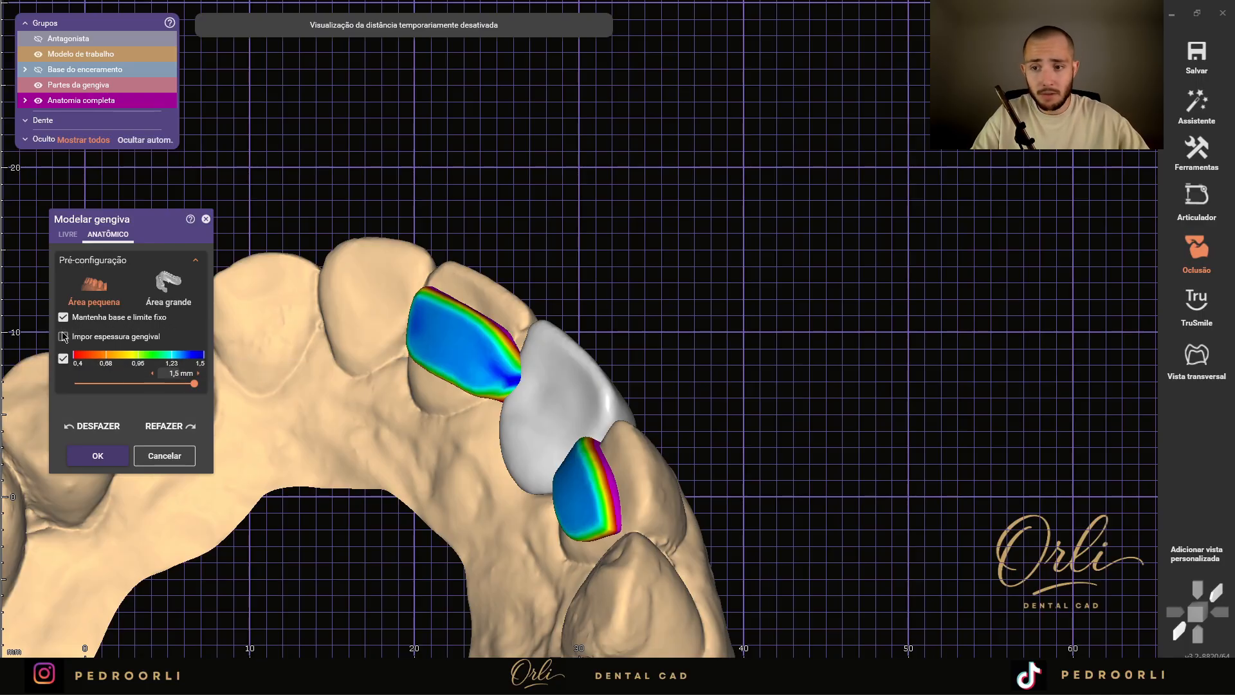
{"action": "left_click", "coordinate": [63, 336]}
{"action": "left_click", "coordinate": [63, 335]}
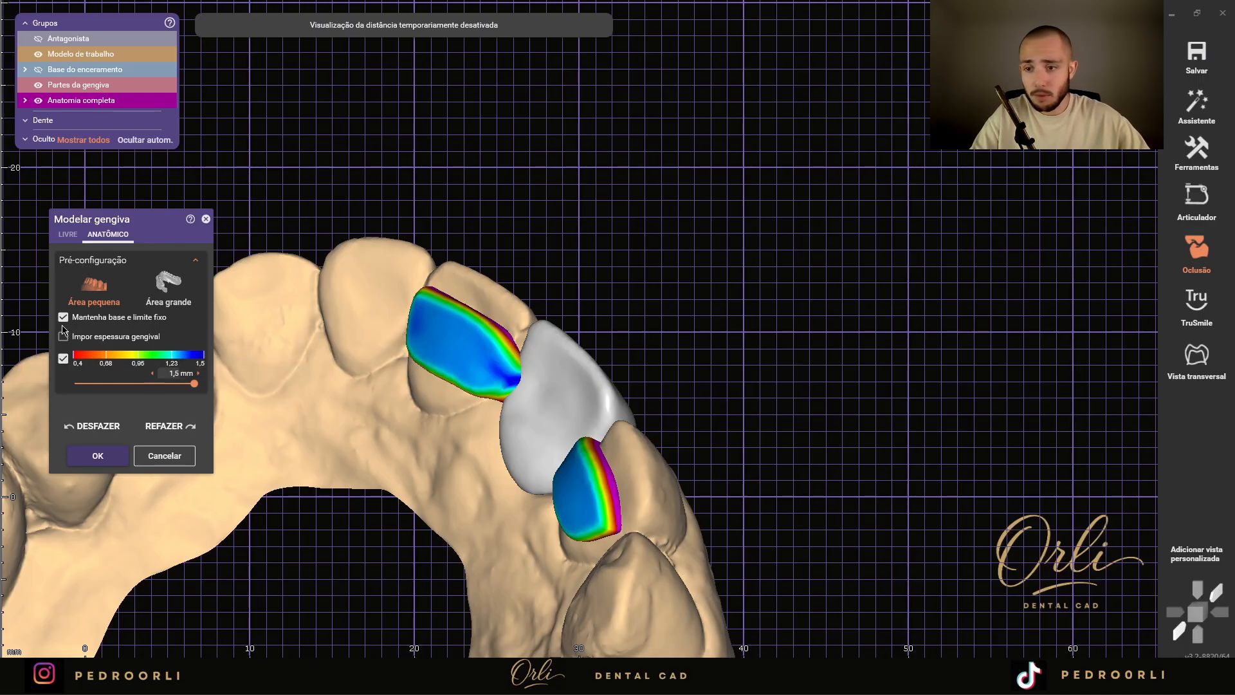
- Try reshaping the wing on tooth 11 with the fixed base and limit option off, and turn the option back on
{"action": "left_click", "coordinate": [63, 318]}
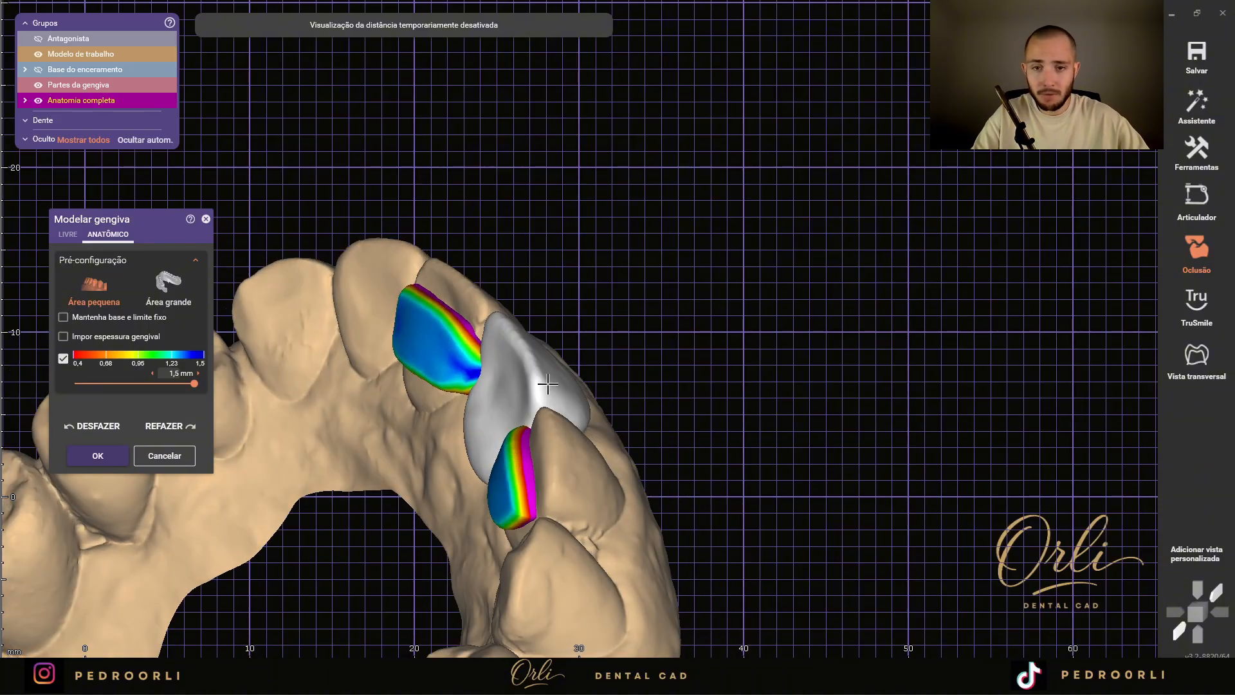
{"action": "scroll", "coordinate": [332, 216], "scroll_direction": "up", "scroll_amount": 5}
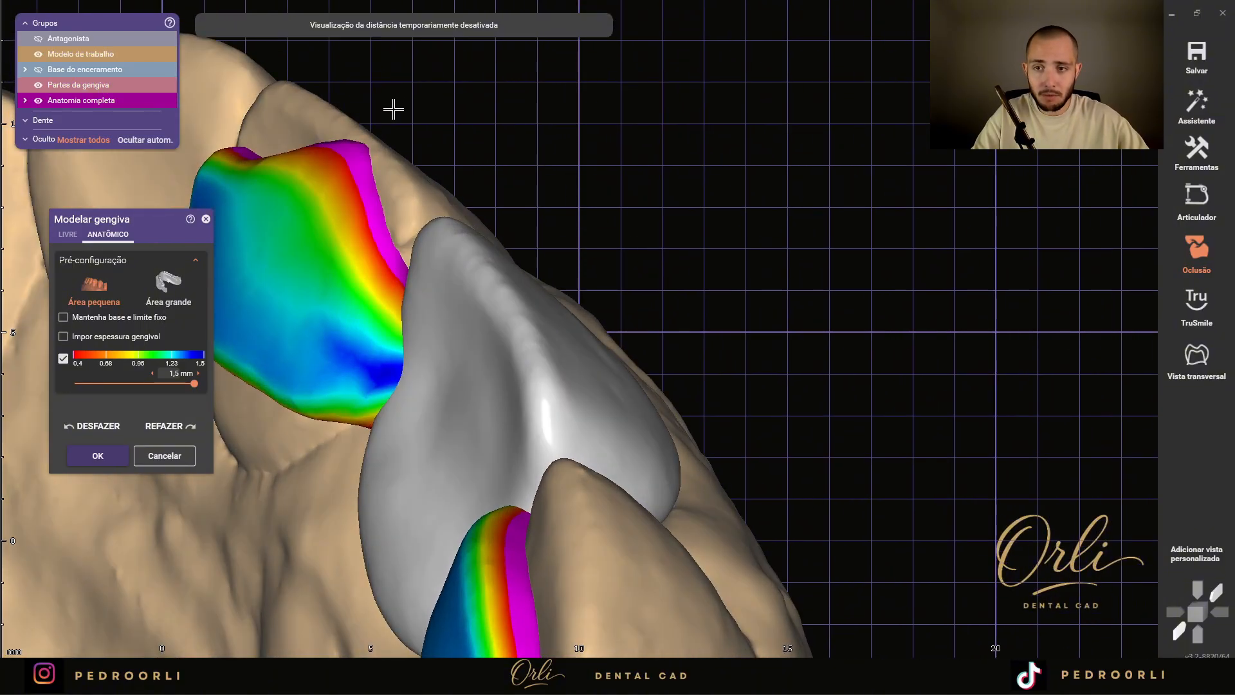
{"action": "left_click", "coordinate": [63, 317]}
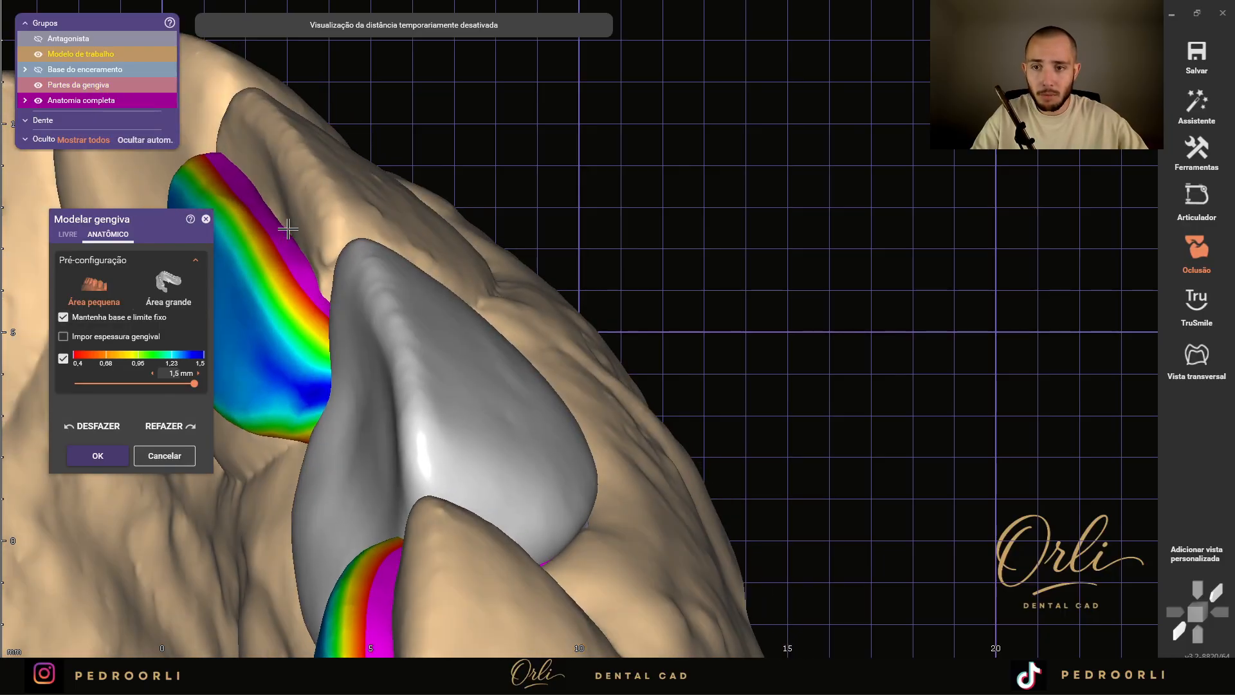
- Try removing material at two spots on the tooth 11 wing with the smallest free-modelling brush, and undo it
{"action": "mouse_move", "coordinate": [273, 247]}
{"action": "right_mouse_down"}
{"action": "mouse_move", "coordinate": [322, 278]}
{"action": "mouse_move", "coordinate": [320, 224]}
{"action": "right_mouse_up"}
{"action": "key", "text": "Tab"}
{"action": "scroll", "coordinate": [315, 223], "scroll_direction": "down", "scroll_amount": 8, "text": "shift"}
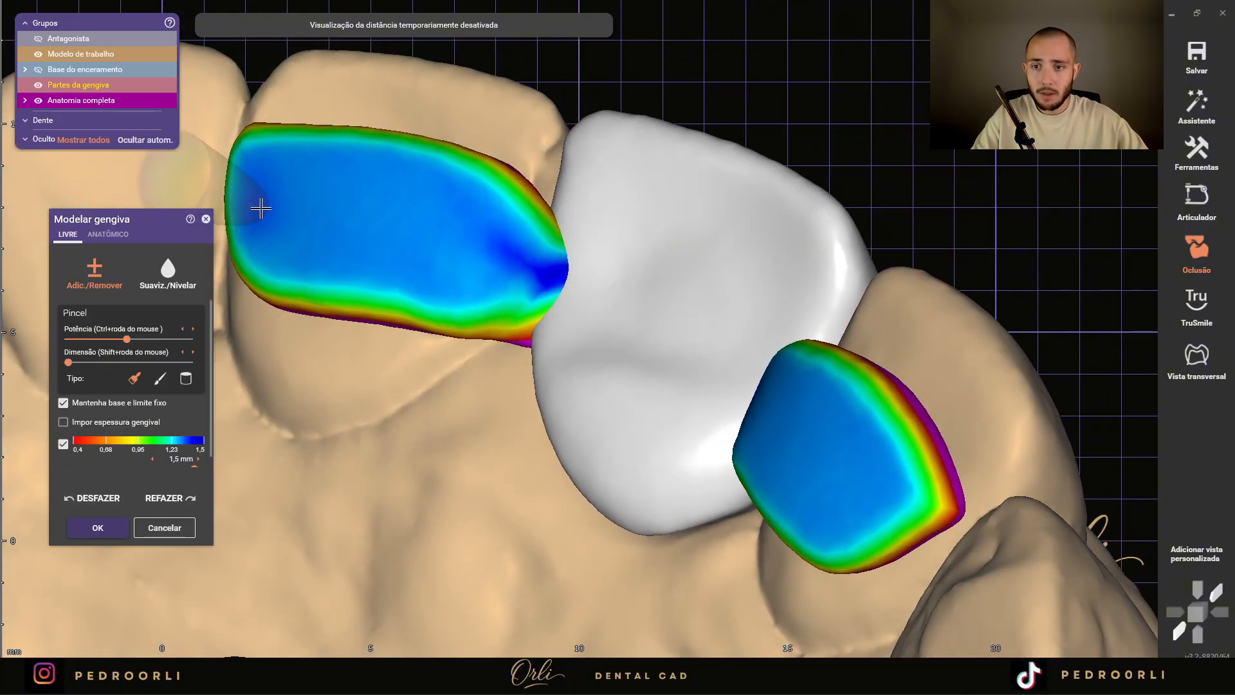
{"action": "left_click_drag", "start_coordinate": [294, 190], "coordinate": [310, 189], "text": "shift"}
{"action": "mouse_move", "coordinate": [428, 211]}
{"action": "left_mouse_down", "text": "shift"}
{"action": "mouse_move", "coordinate": [453, 220]}
{"action": "mouse_move", "coordinate": [441, 217]}
{"action": "left_mouse_up", "text": "shift"}
{"action": "middle_click_drag", "start_coordinate": [413, 277], "coordinate": [609, 351]}
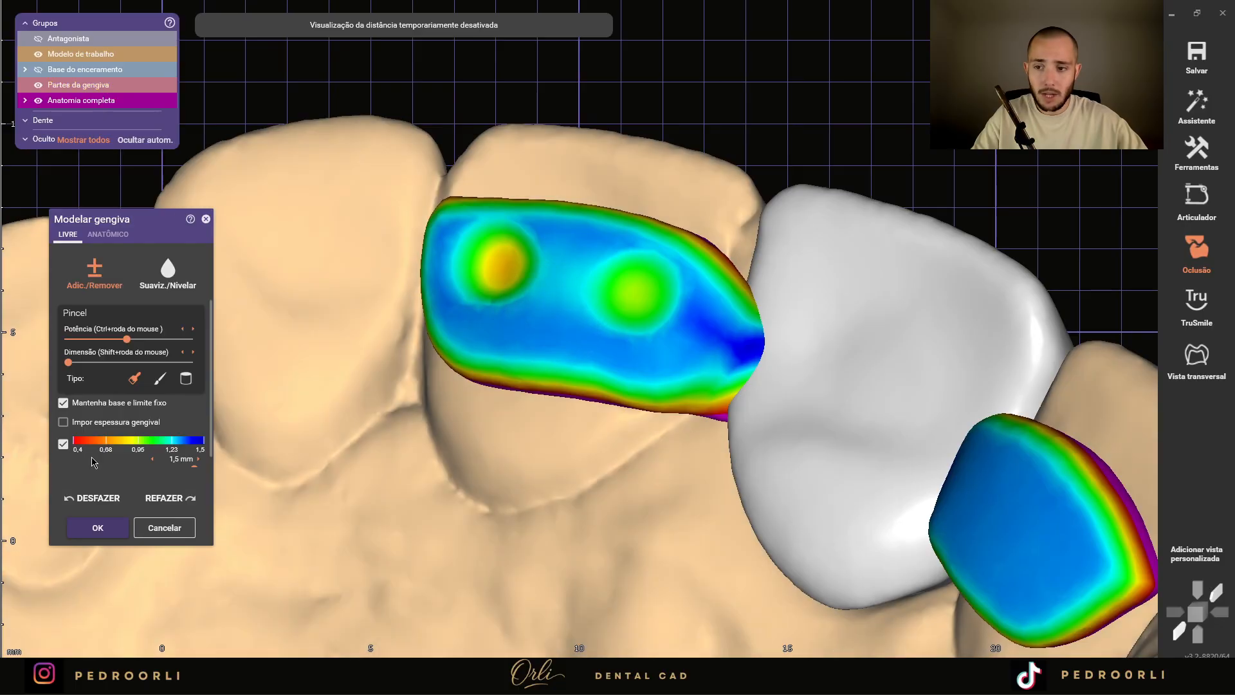
{"action": "left_click", "coordinate": [106, 499]}
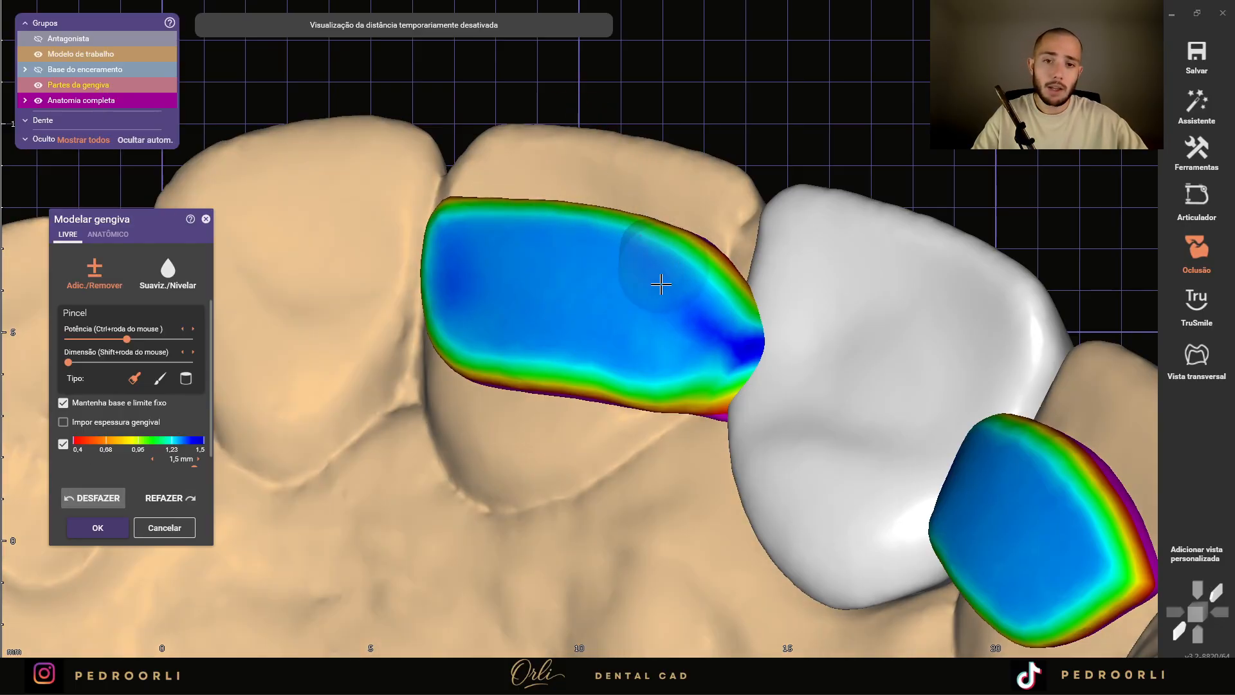
- Check both palatal wings and accept the gingiva modelling
{"action": "right_click_drag", "start_coordinate": [662, 284], "coordinate": [625, 328]}
{"action": "scroll", "coordinate": [680, 383], "scroll_direction": "down", "scroll_amount": 3}
{"action": "right_click_drag", "start_coordinate": [684, 384], "coordinate": [703, 271]}
{"action": "right_click_drag", "start_coordinate": [780, 400], "coordinate": [695, 237]}
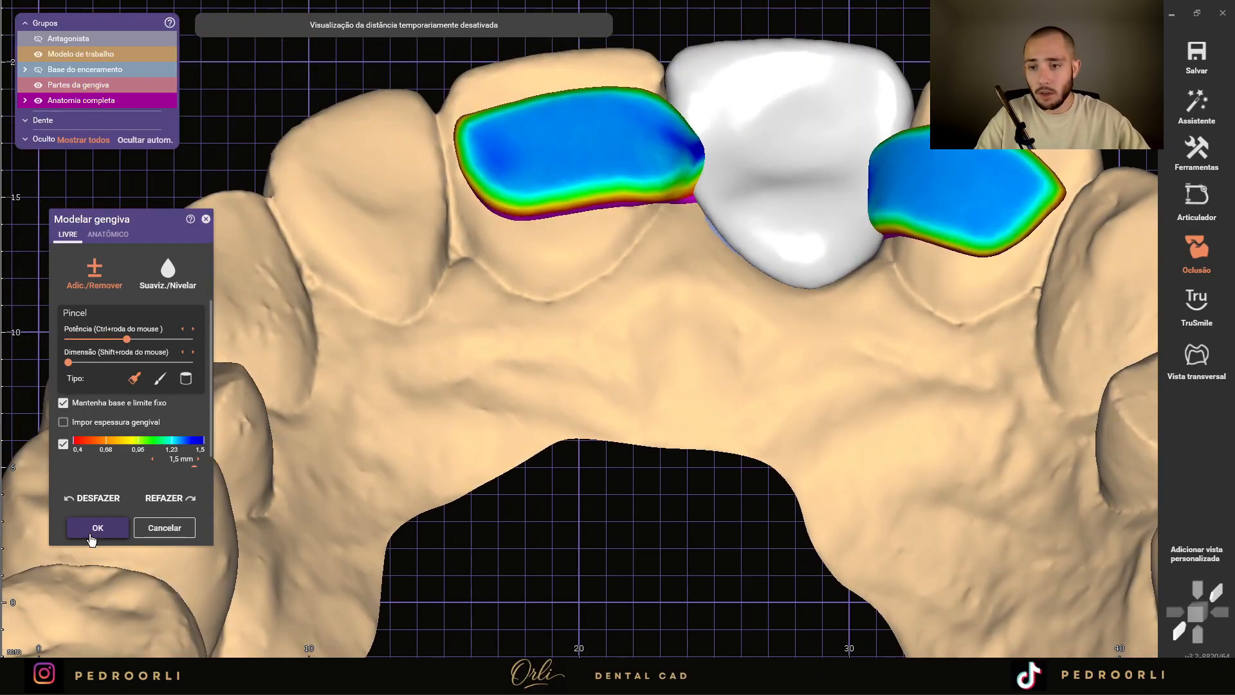
{"action": "left_click", "coordinate": [95, 528]}
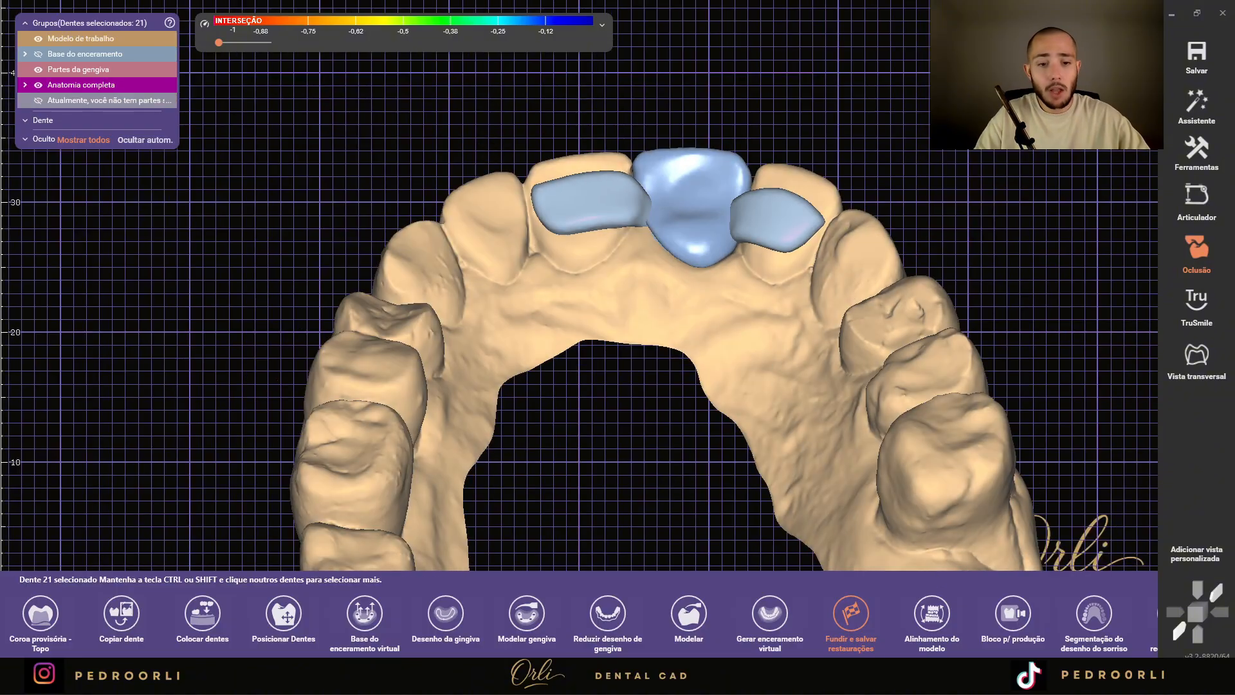
- Generate and accept the virtual wax-up of tooth 21, and hide the working model and full anatomy to isolate it
{"action": "left_click", "coordinate": [786, 637]}
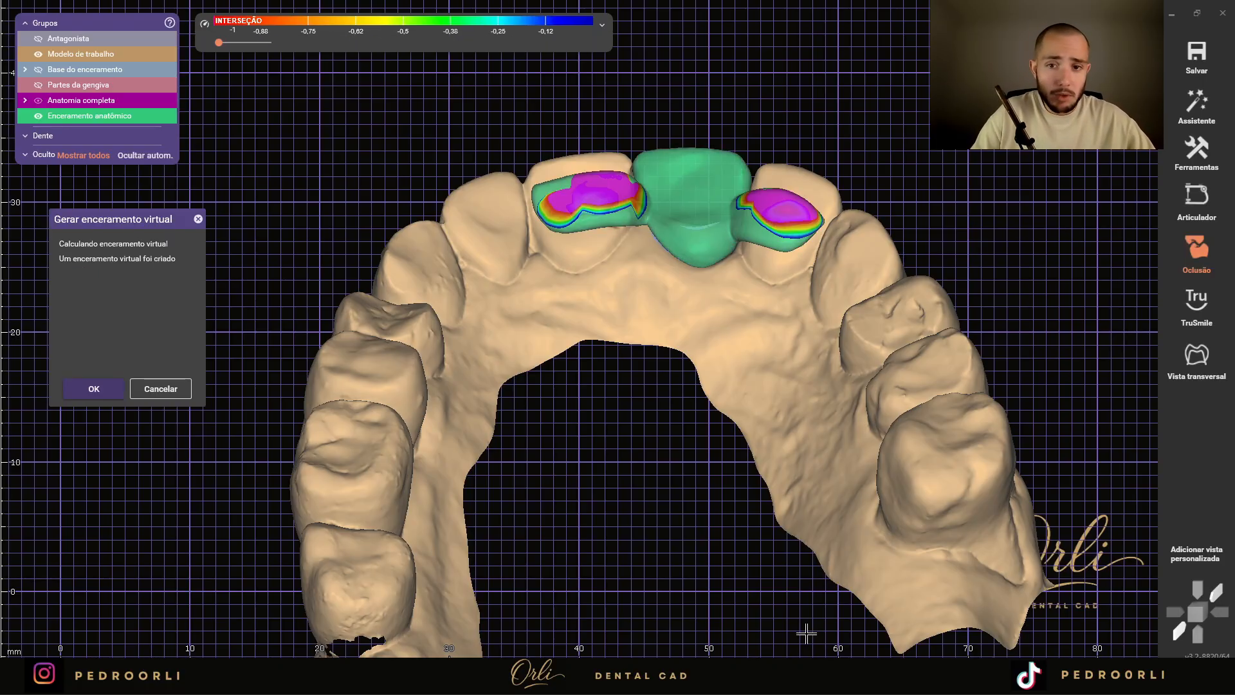
{"action": "left_click", "coordinate": [107, 399]}
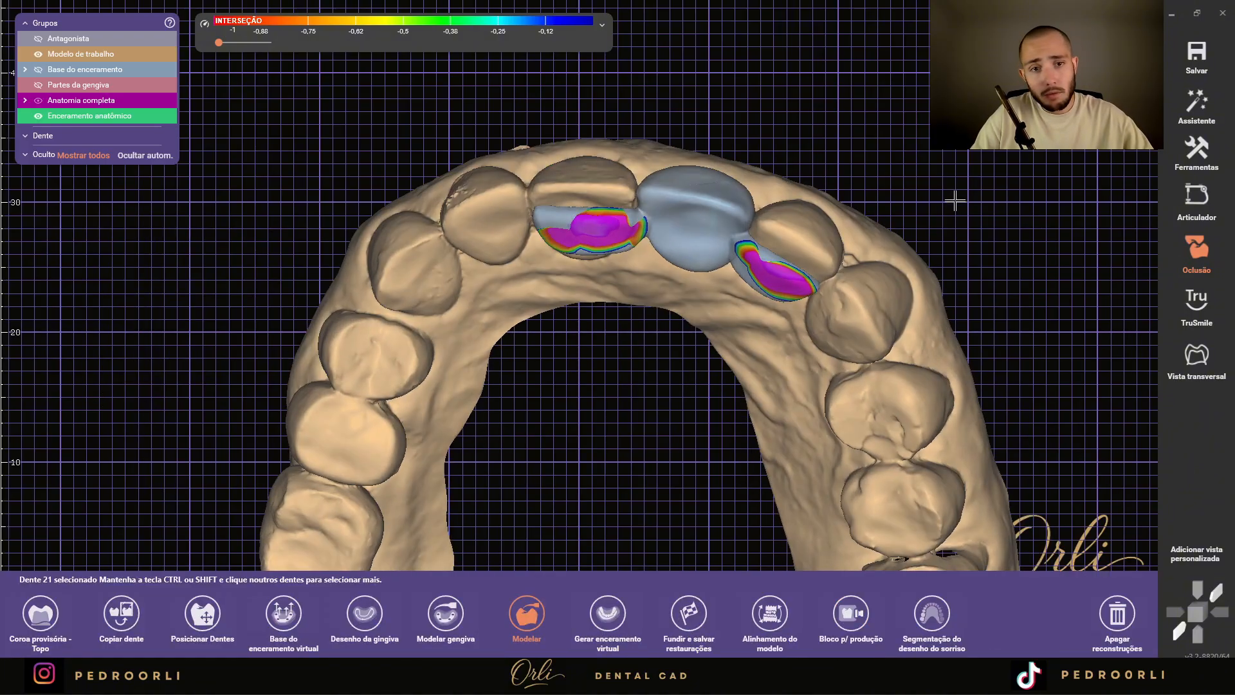
{"action": "mouse_move", "coordinate": [885, 175]}
{"action": "right_mouse_down"}
{"action": "mouse_move", "coordinate": [881, 187]}
{"action": "mouse_move", "coordinate": [886, 176]}
{"action": "right_mouse_up"}
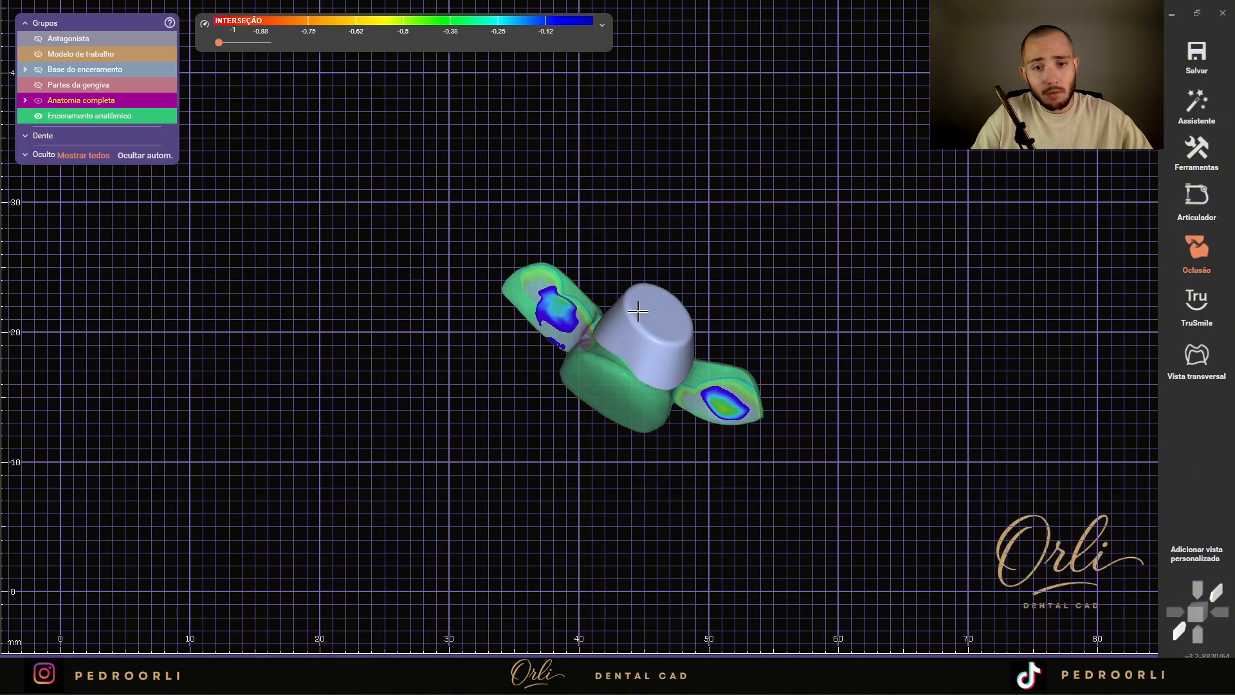
{"action": "right_click", "coordinate": [639, 312]}
{"action": "left_click", "coordinate": [683, 325]}
{"action": "right_click_drag", "start_coordinate": [684, 326], "coordinate": [687, 326]}
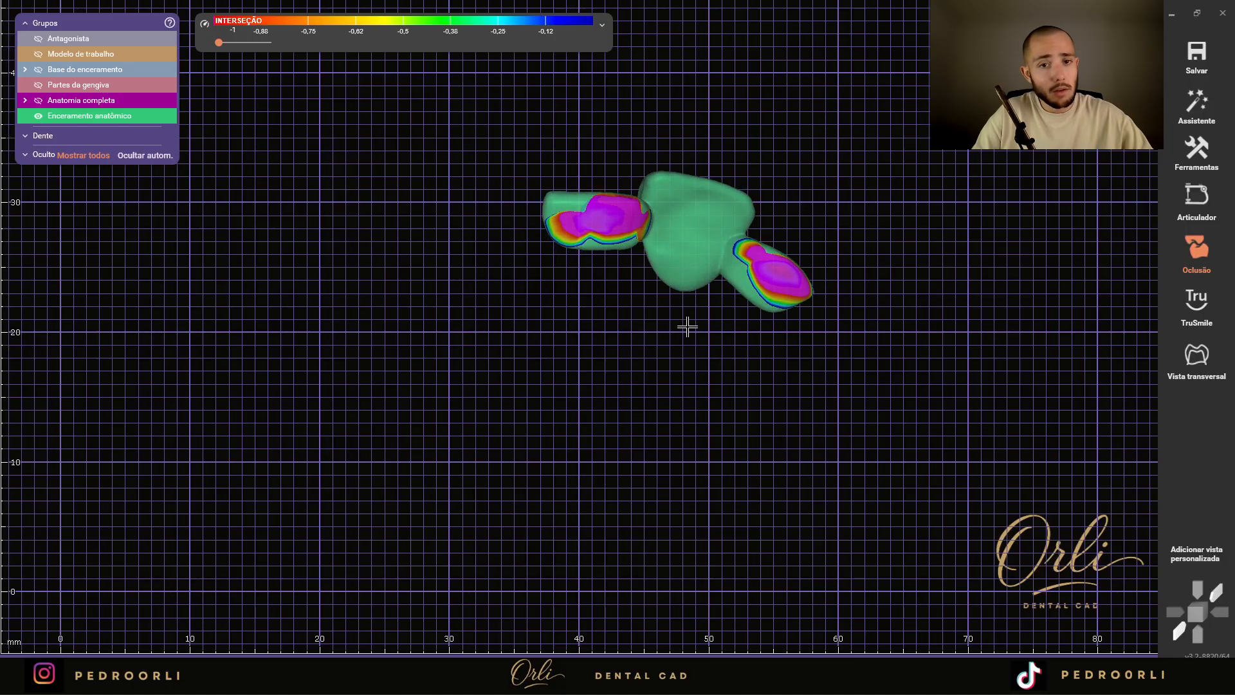
- Try to merge and save the restorations as one part, keeping the previously saved bridge file
{"action": "mouse_move", "coordinate": [817, 648]}
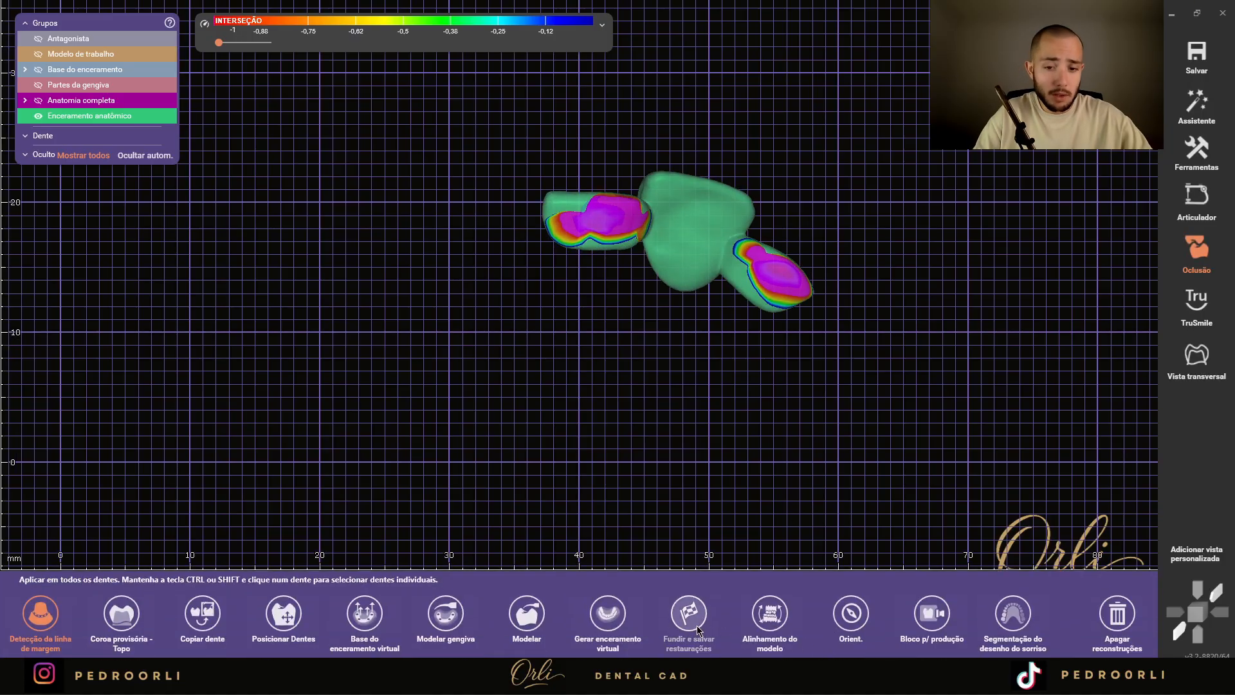
{"action": "left_click", "coordinate": [701, 627]}
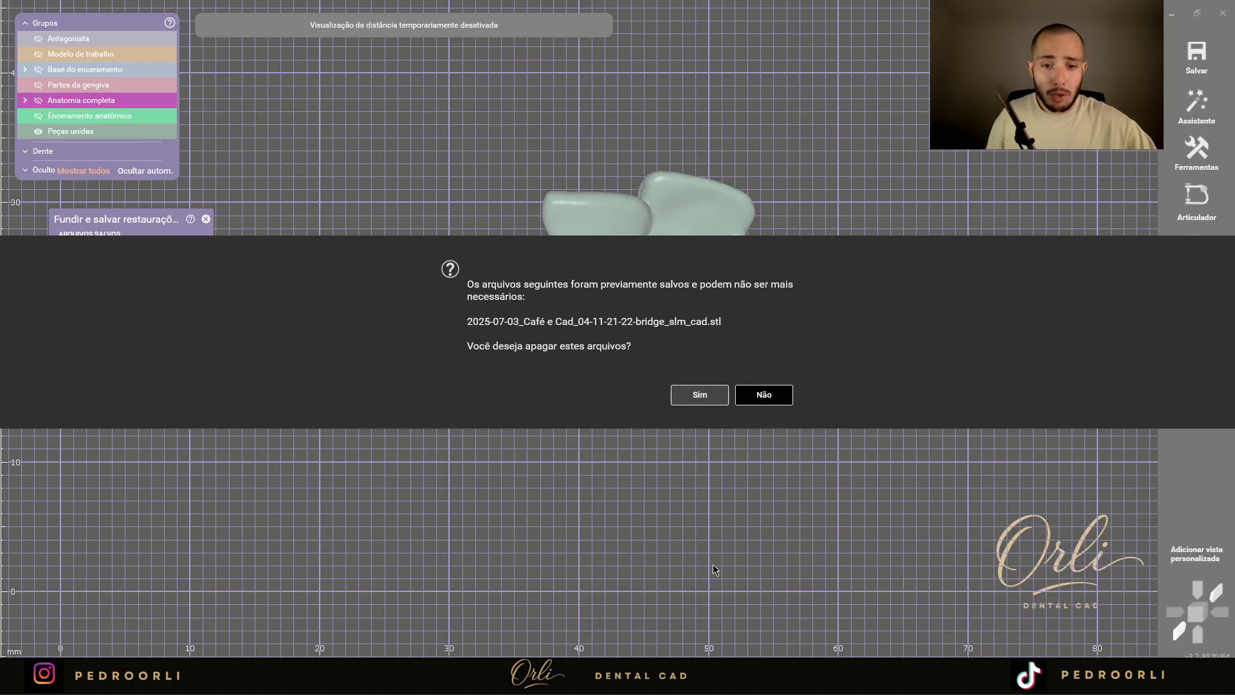
{"action": "left_click", "coordinate": [783, 395]}
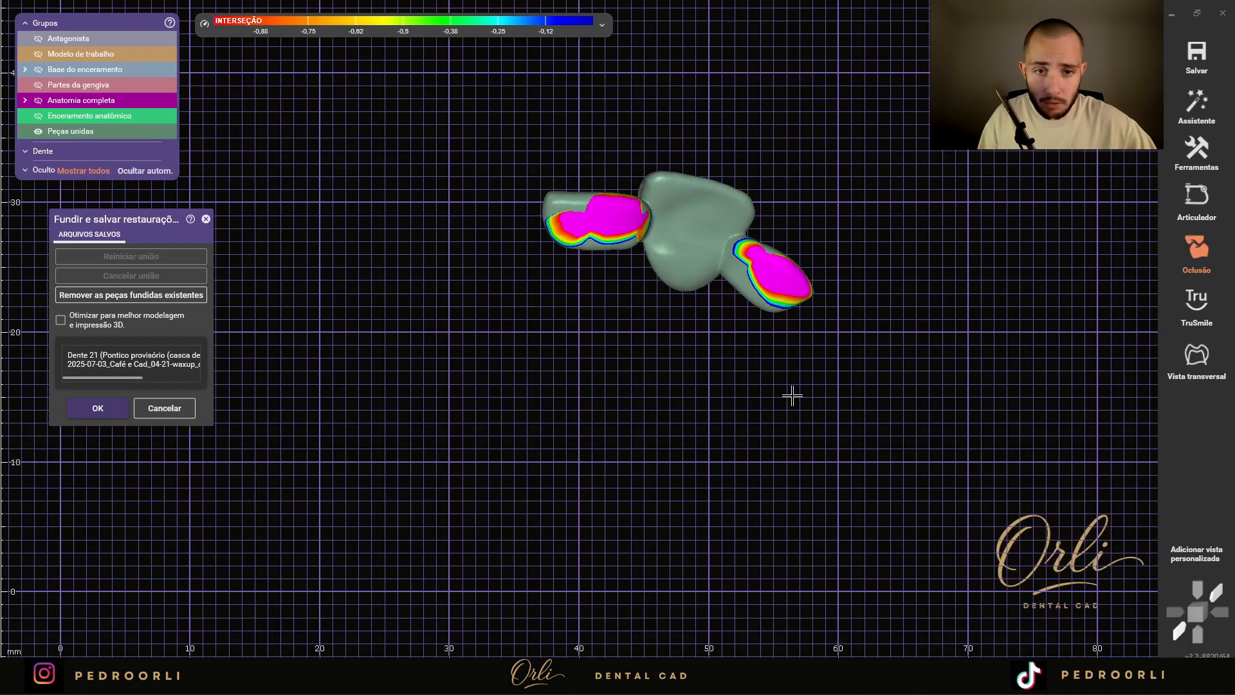
{"action": "left_click", "coordinate": [165, 407]}
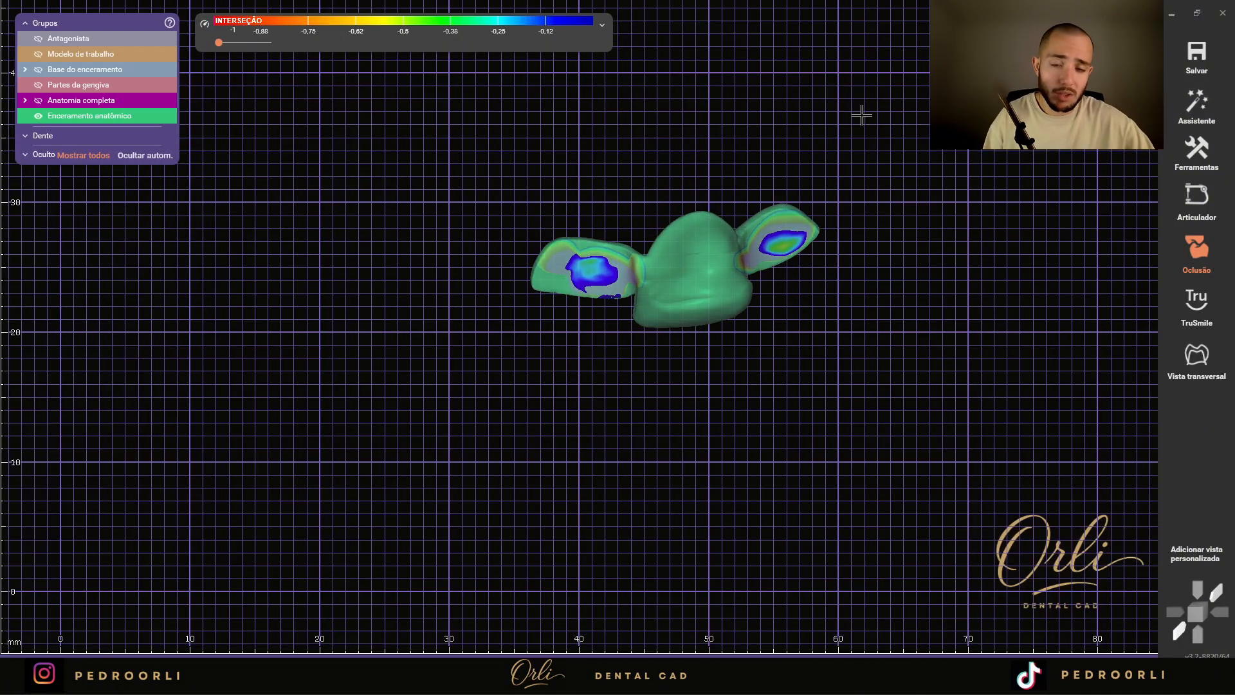
- Open the project's folder in Explorer and load the saved 11-21-22-bridge_slm_cad STL into the scene as an additional mesh
{"action": "left_click", "coordinate": [1193, 166]}
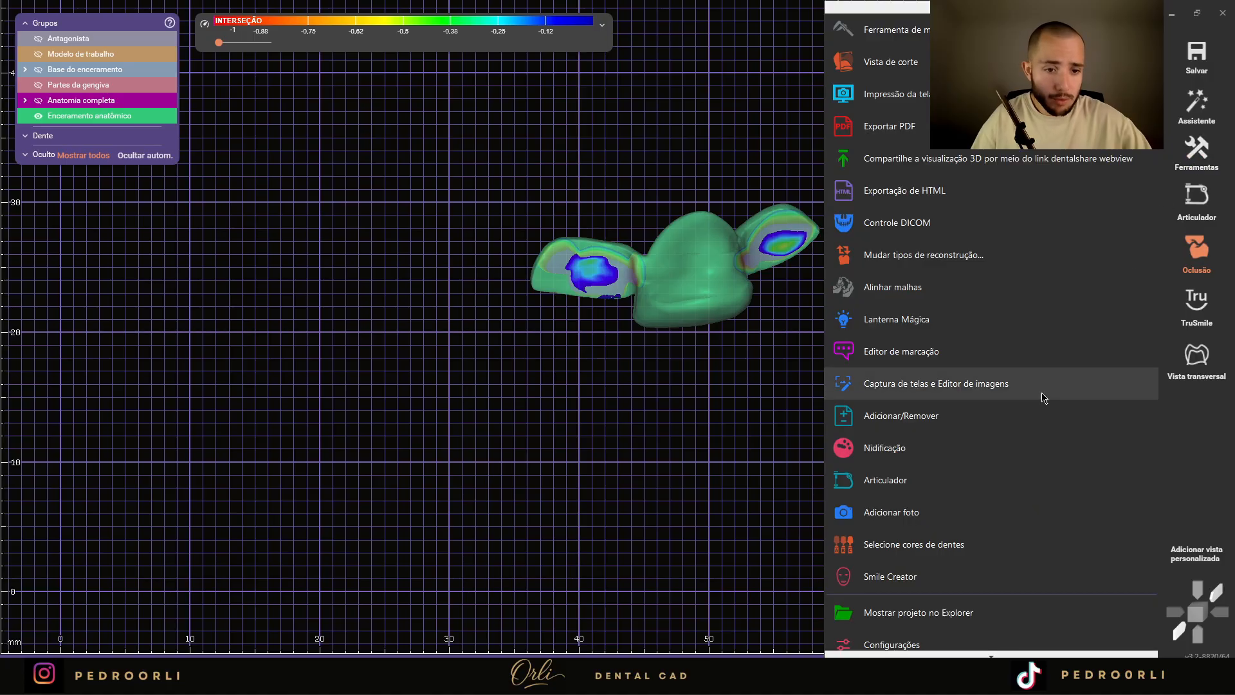
{"action": "left_click", "coordinate": [990, 596]}
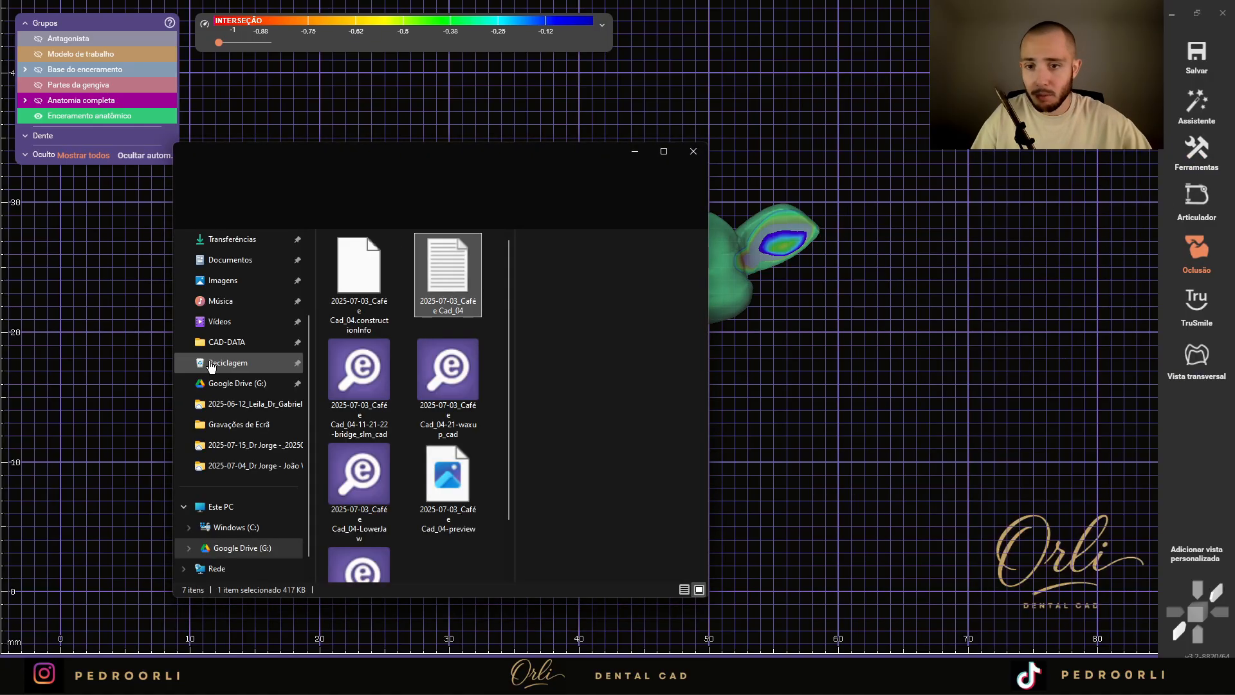
{"action": "scroll", "coordinate": [444, 412], "scroll_direction": "down", "scroll_amount": 1}
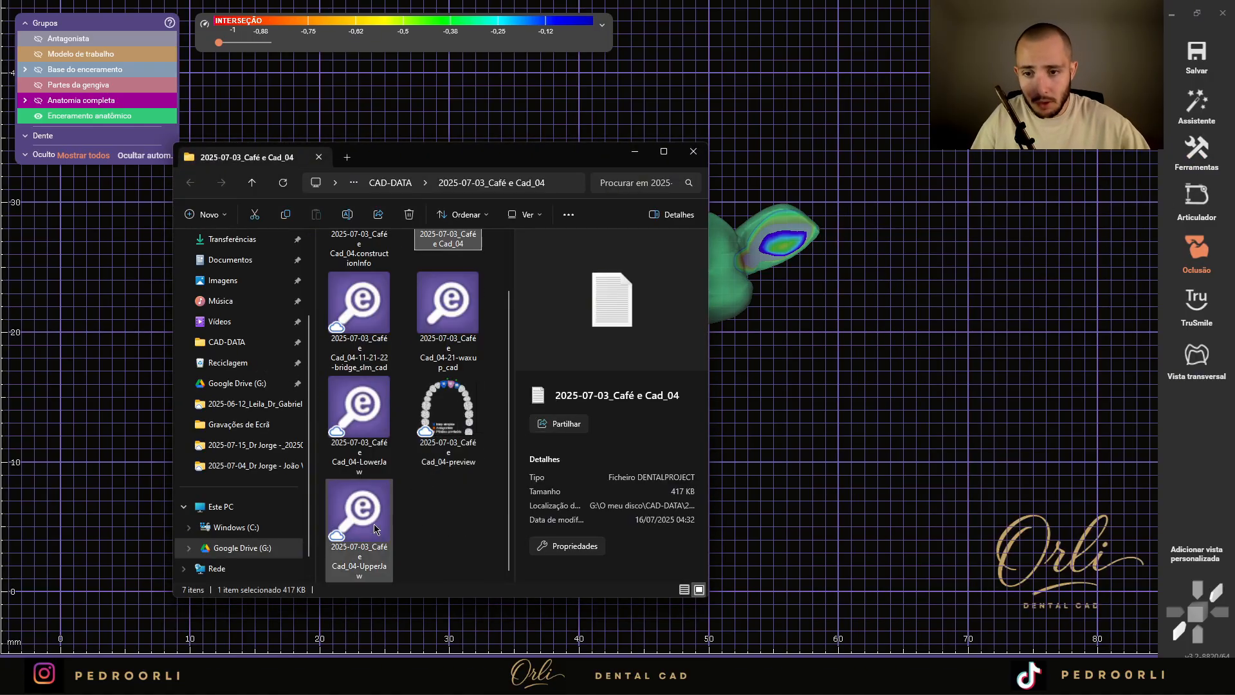
{"action": "left_click_drag", "start_coordinate": [378, 320], "coordinate": [934, 333]}
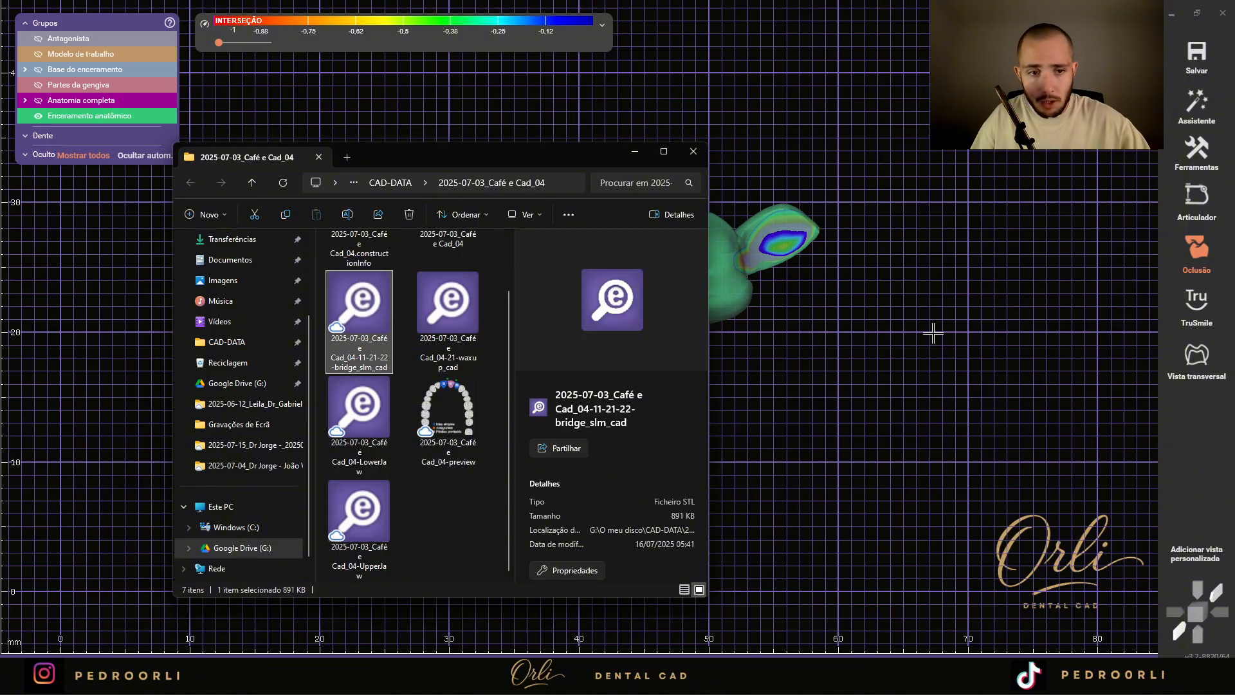
{"action": "left_click", "coordinate": [539, 328]}
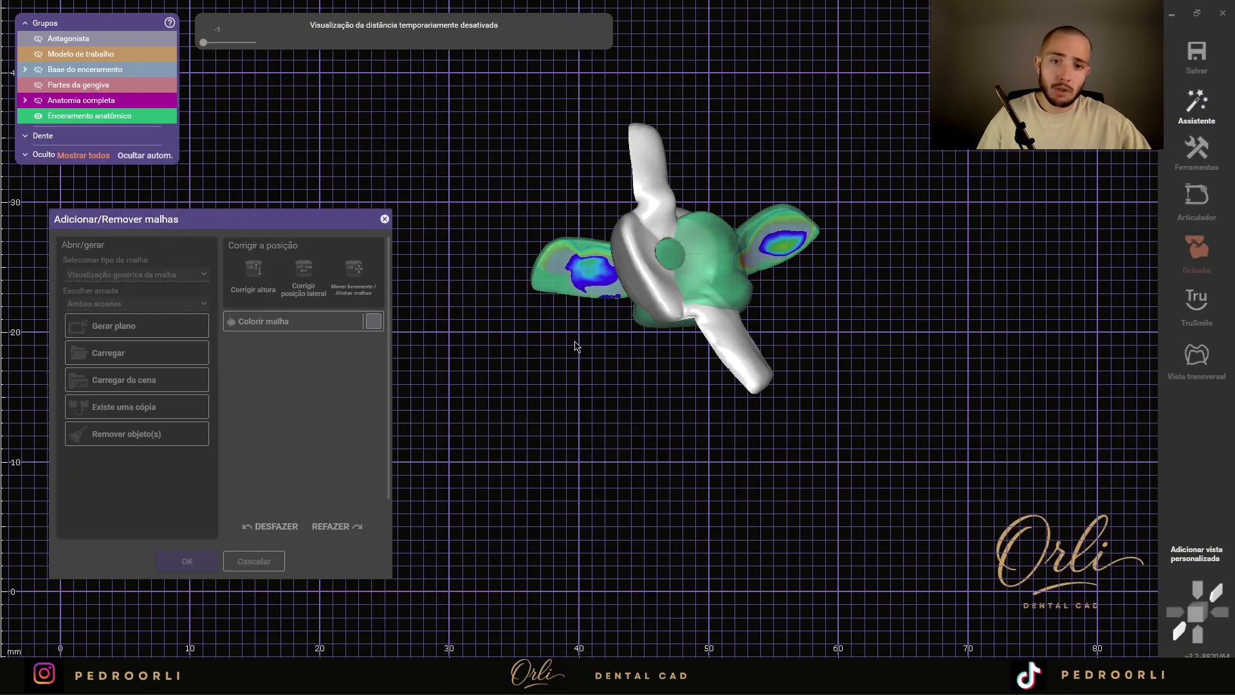
- Rotate and move the imported bridge mesh to match the new bridge's orientation, placing it directly above the new bridge
{"action": "left_click_drag", "start_coordinate": [680, 367], "coordinate": [753, 365]}
{"action": "right_click_drag", "start_coordinate": [753, 367], "coordinate": [718, 379]}
{"action": "scroll", "coordinate": [728, 364], "scroll_direction": "down", "scroll_amount": 4}
{"action": "middle_click_drag", "start_coordinate": [716, 380], "coordinate": [666, 547]}
{"action": "left_click_drag", "start_coordinate": [671, 298], "coordinate": [664, 403]}
{"action": "right_click_drag", "start_coordinate": [673, 416], "coordinate": [673, 418]}
{"action": "left_click_drag", "start_coordinate": [652, 369], "coordinate": [683, 414]}
{"action": "right_click_drag", "start_coordinate": [652, 378], "coordinate": [767, 153]}
{"action": "scroll", "coordinate": [678, 576], "scroll_direction": "up", "scroll_amount": 3}
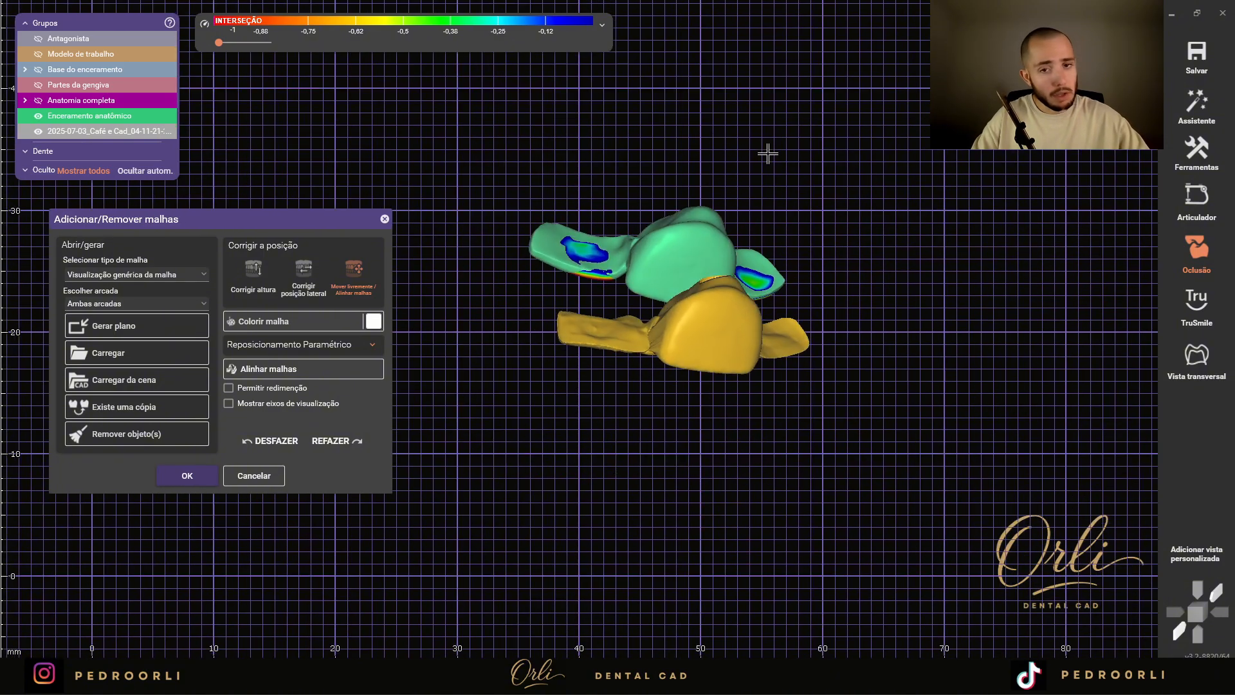
{"action": "left_click_drag", "start_coordinate": [669, 348], "coordinate": [708, 138]}
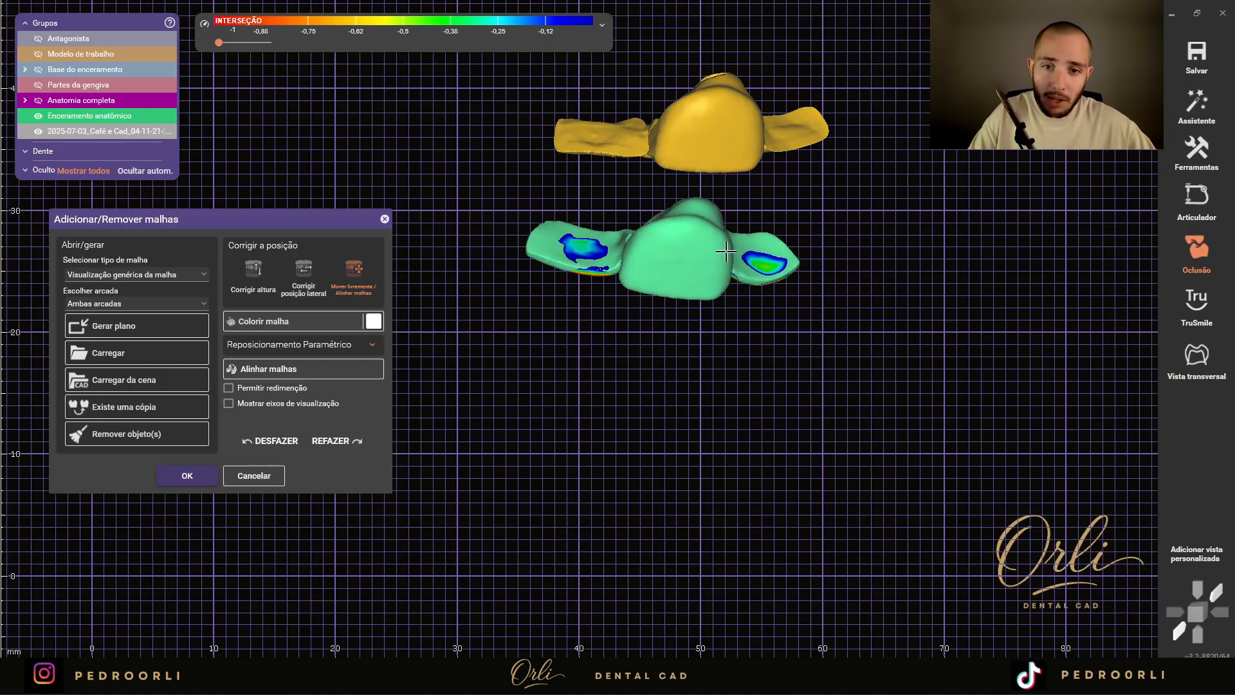
- Compare the wings of both bridges from the front and palatal sides, and accept the added mesh
{"action": "right_click_drag", "start_coordinate": [726, 251], "coordinate": [720, 250]}
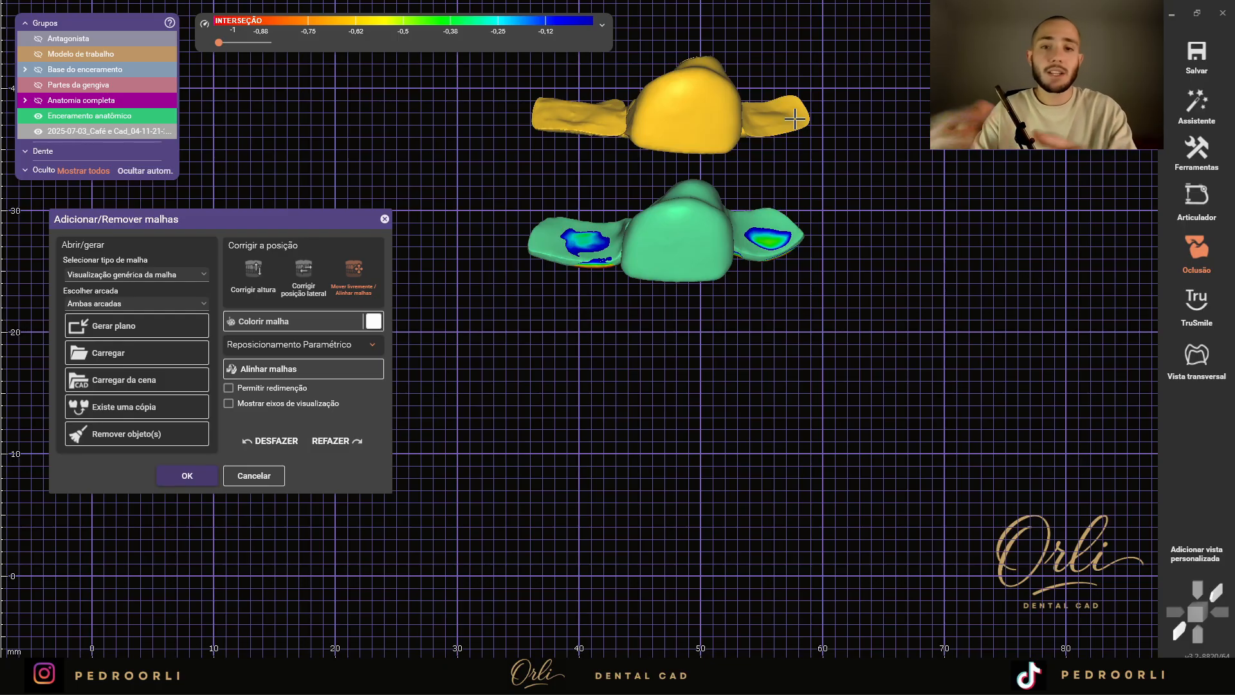
{"action": "scroll", "coordinate": [796, 254], "scroll_direction": "down", "scroll_amount": 2}
{"action": "middle_click_drag", "start_coordinate": [779, 266], "coordinate": [763, 425]}
{"action": "right_click_drag", "start_coordinate": [763, 426], "coordinate": [722, 454]}
{"action": "scroll", "coordinate": [763, 426], "scroll_direction": "down", "scroll_amount": 2}
{"action": "scroll", "coordinate": [701, 415], "scroll_direction": "up", "scroll_amount": 3}
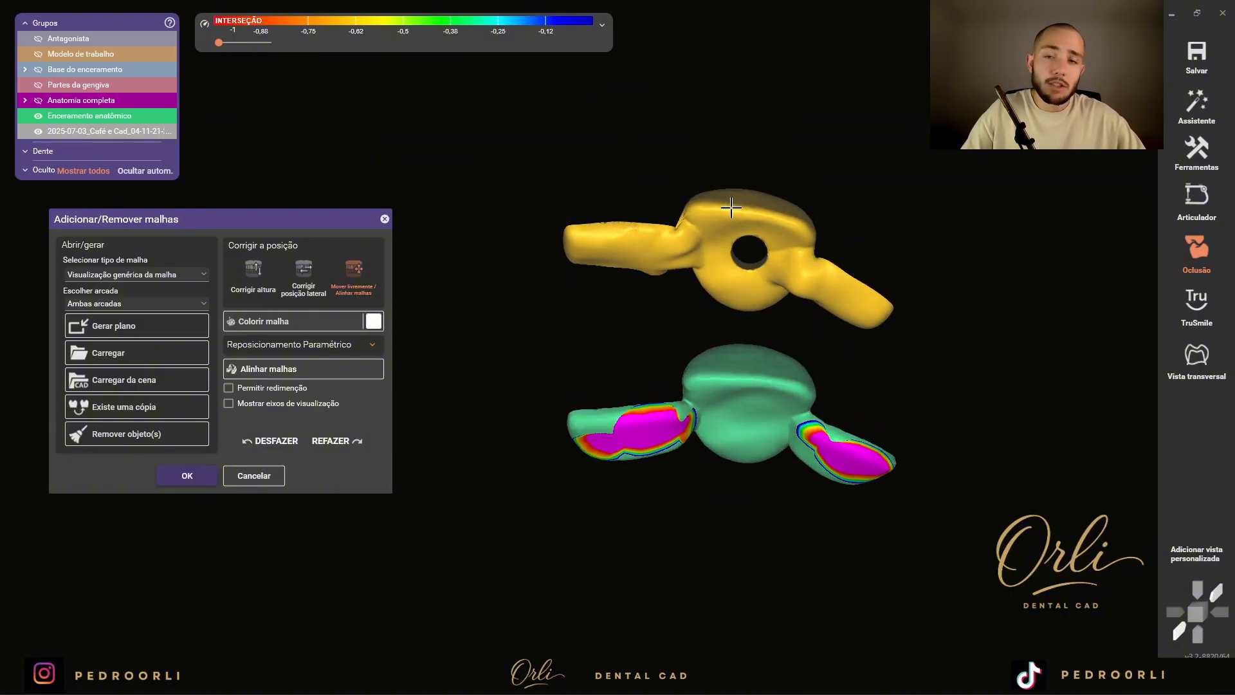
{"action": "left_click", "coordinate": [184, 476]}
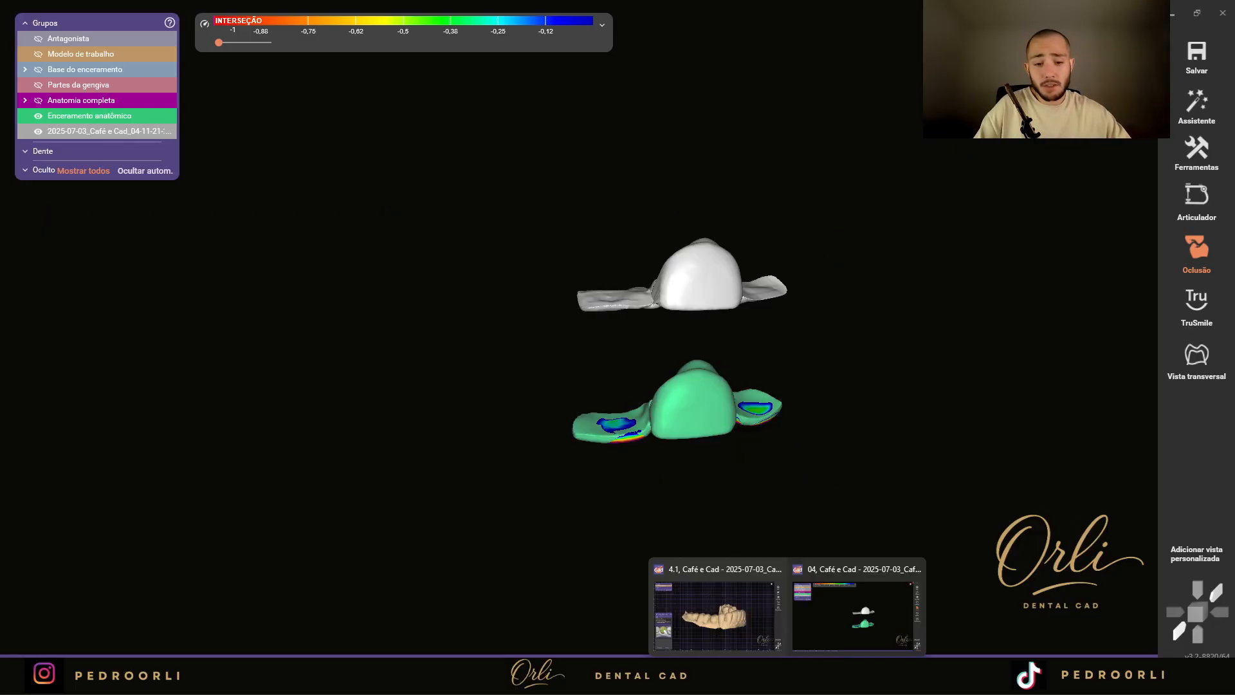
- Switch to DentalDB to review the provisional bridge project on teeth 44 to 46, and inspect its working model in its CAD window
{"action": "mouse_move", "coordinate": [759, 675]}
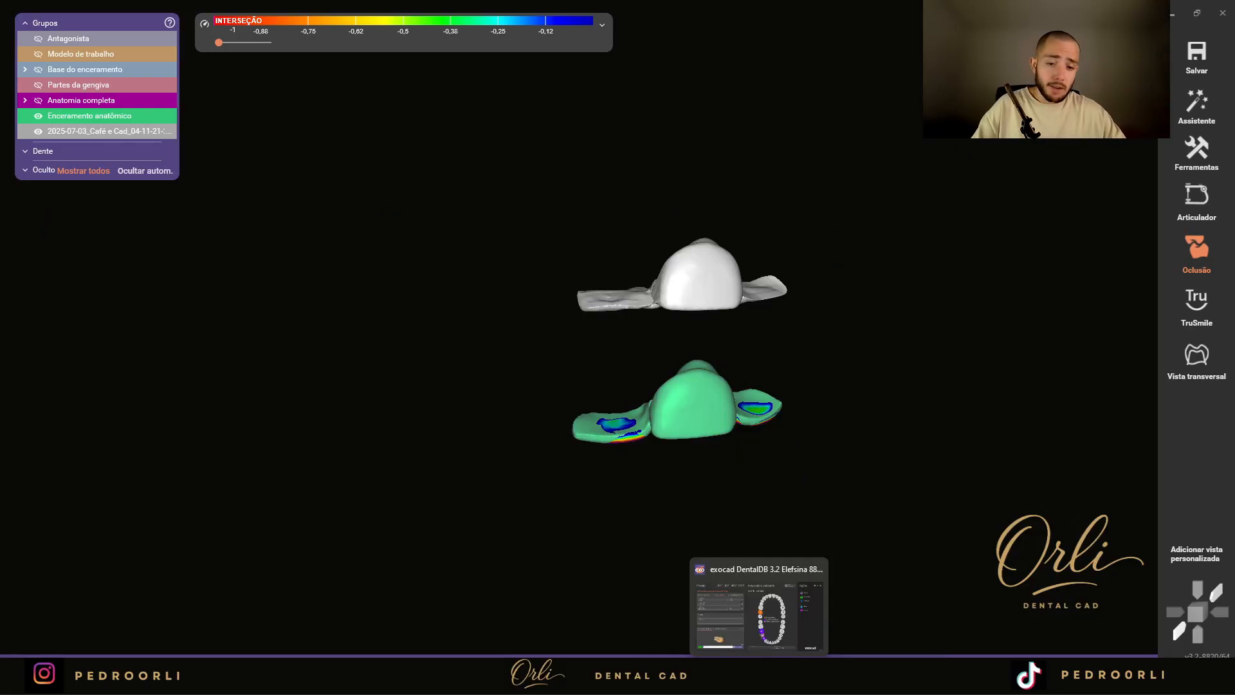
{"action": "left_click", "coordinate": [758, 608]}
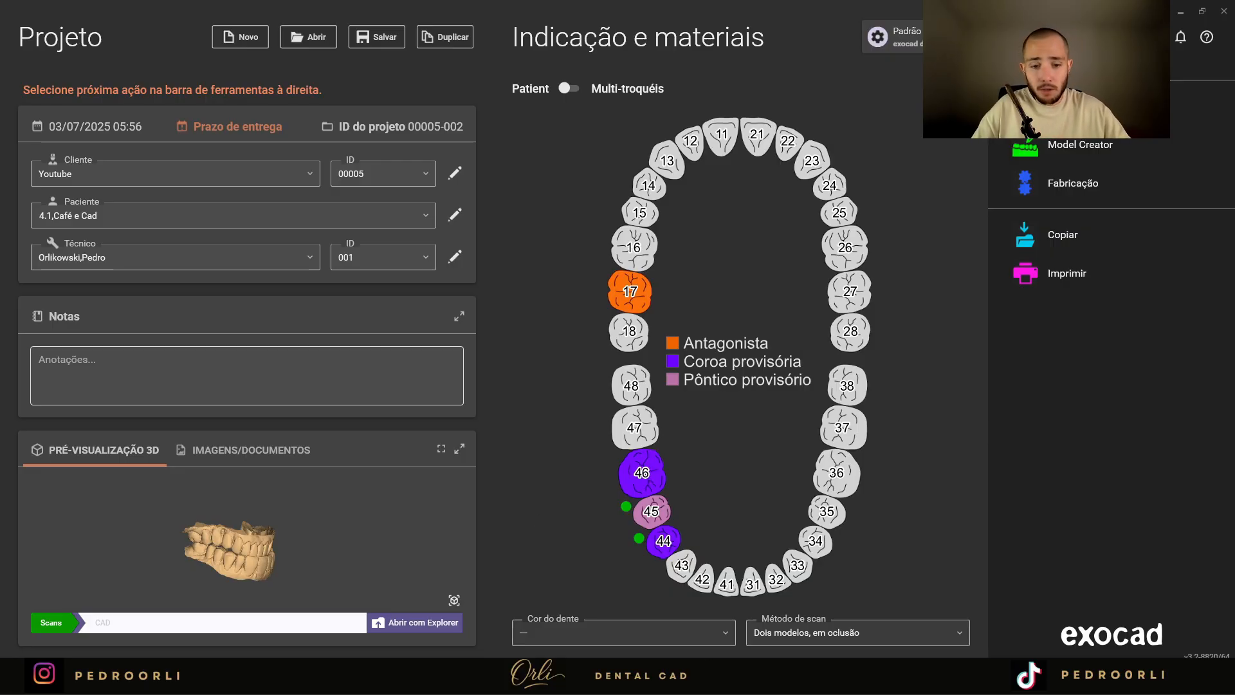
{"action": "mouse_move", "coordinate": [782, 679]}
{"action": "left_click", "coordinate": [768, 627]}
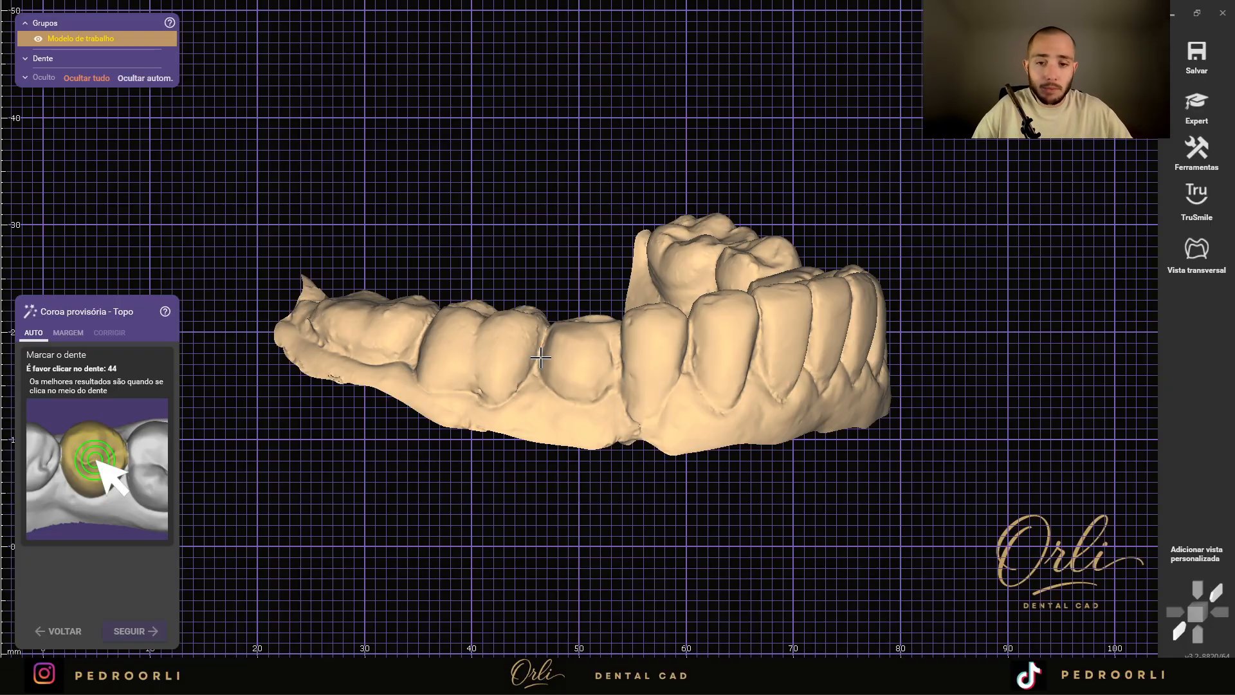
{"action": "right_click_drag", "start_coordinate": [600, 393], "coordinate": [601, 402]}
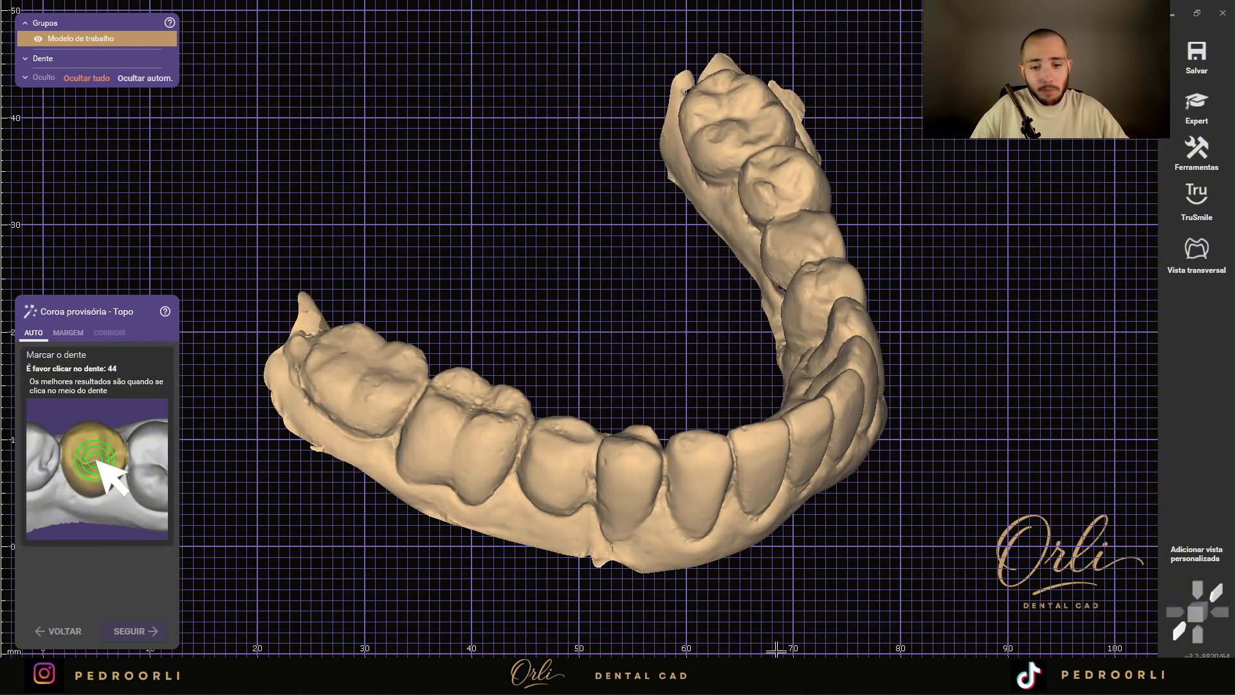
- Return to the adhesive bridge scene and examine the two bridges together from the palatal and front sides
{"action": "mouse_move", "coordinate": [786, 672]}
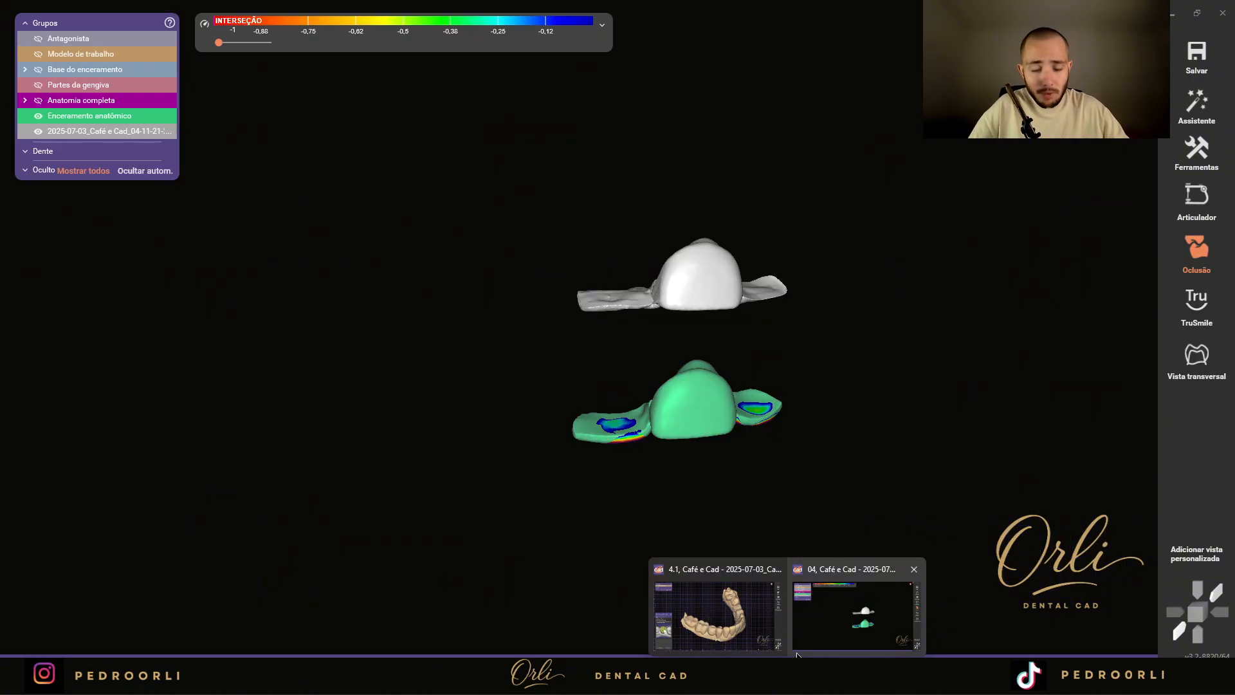
{"action": "left_click", "coordinate": [798, 655]}
{"action": "right_click_drag", "start_coordinate": [768, 507], "coordinate": [760, 476]}
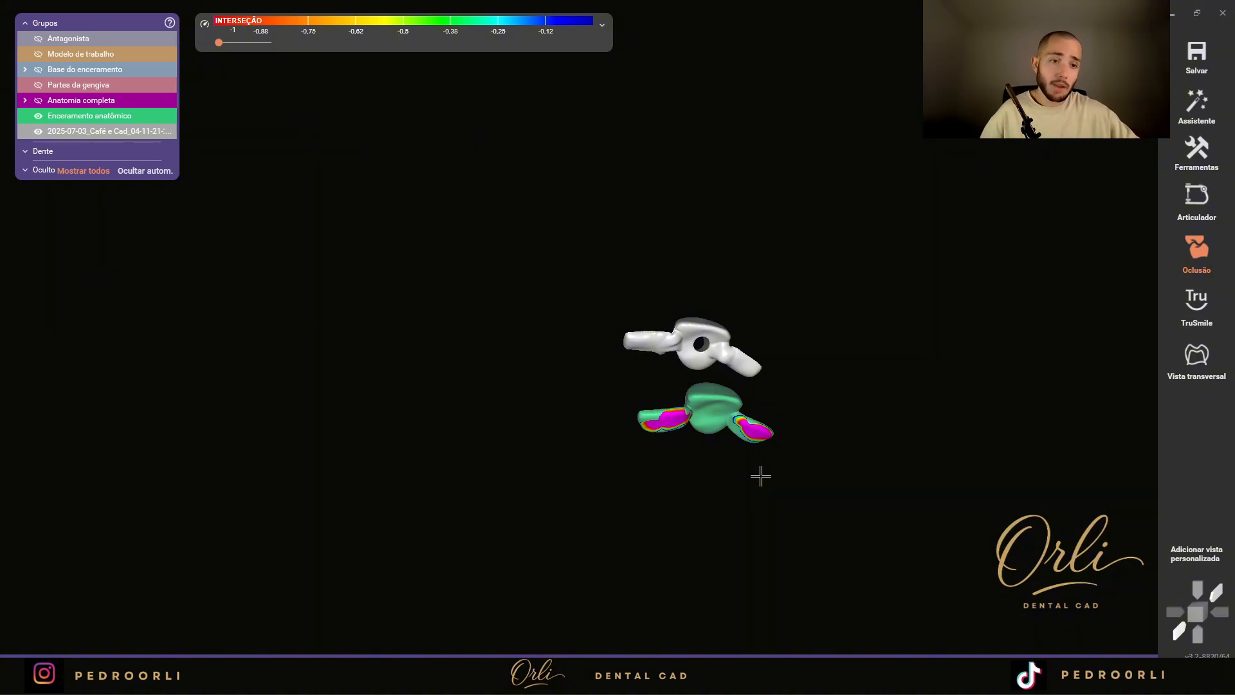
{"action": "right_click_drag", "start_coordinate": [765, 312], "coordinate": [765, 315]}
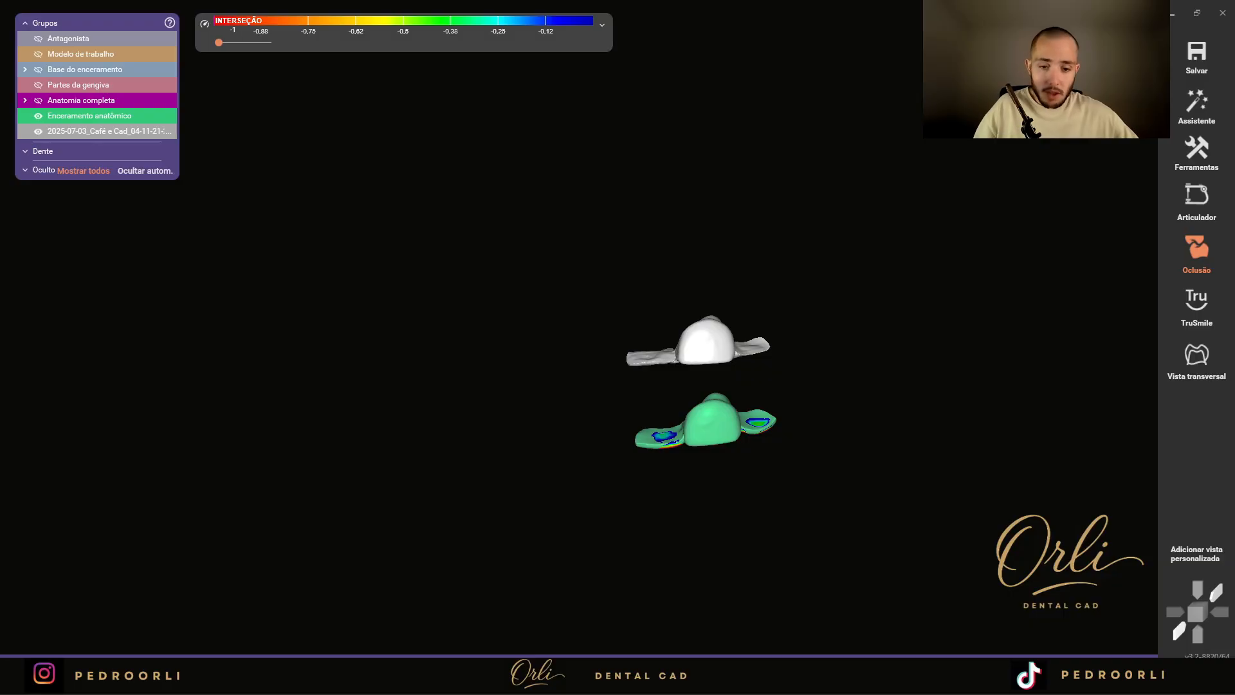
- Check the tooth 44 to 46 project's indications in DentalDB once more, and go back to the adhesive bridge scene
{"action": "mouse_move", "coordinate": [759, 682]}
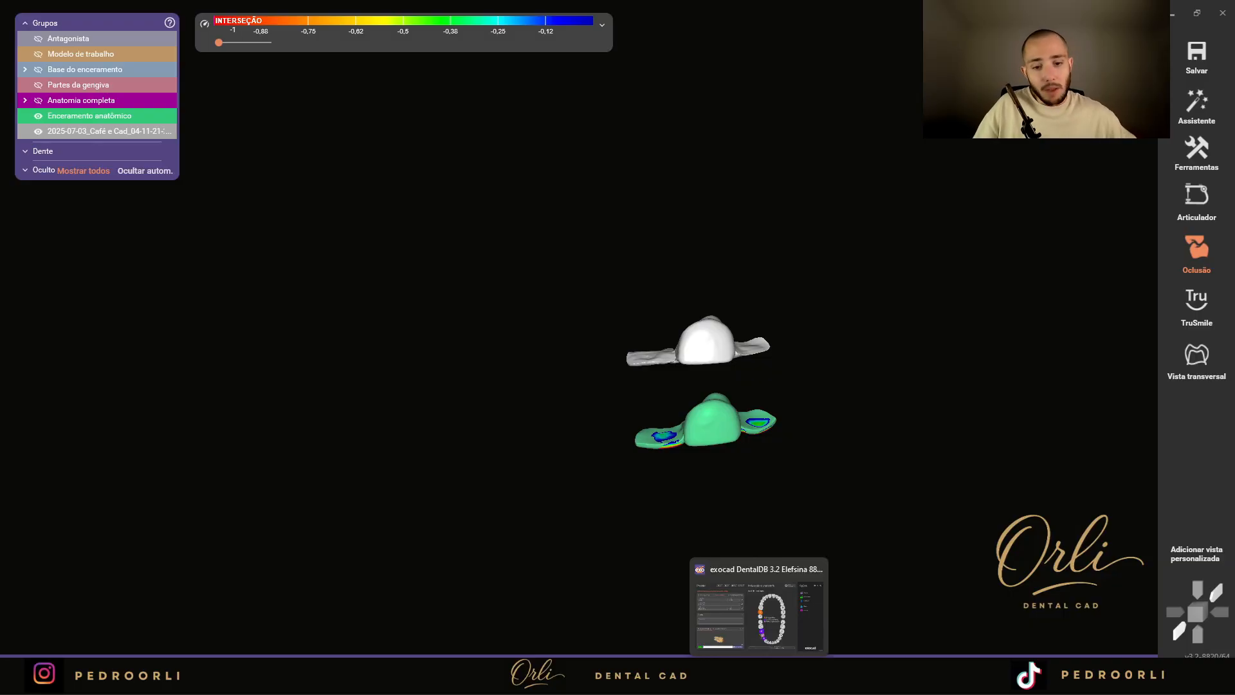
{"action": "left_click", "coordinate": [759, 682]}
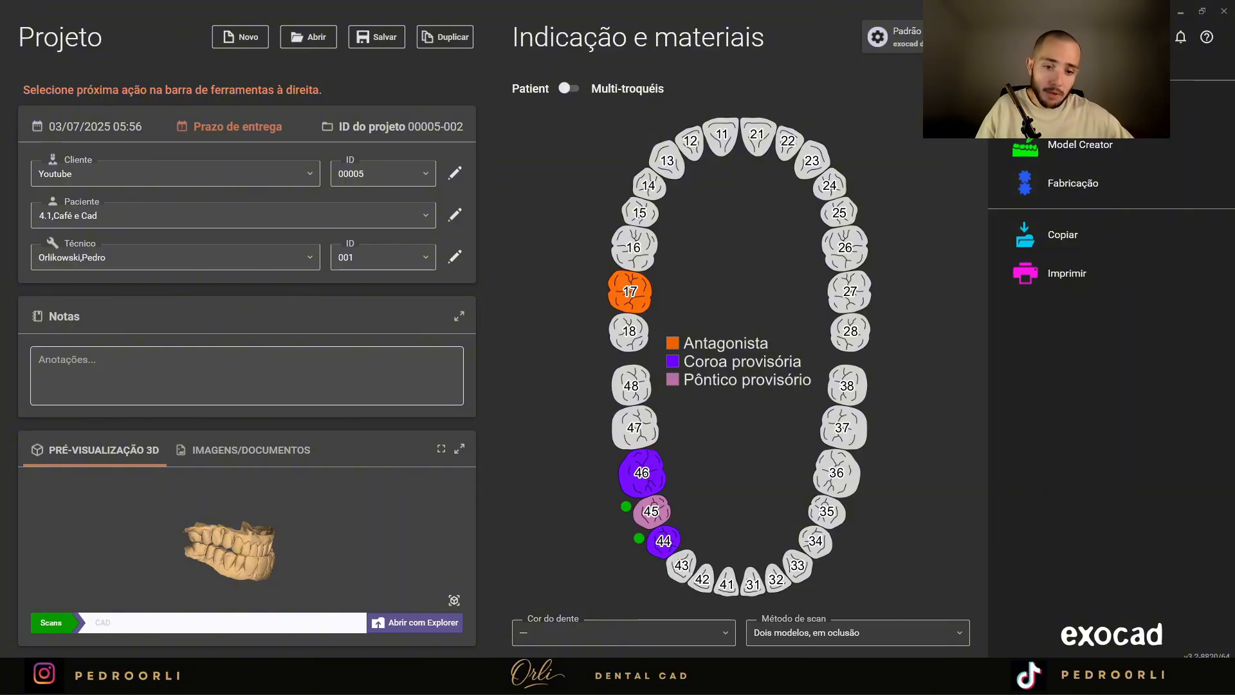
{"action": "left_click", "coordinate": [862, 617]}
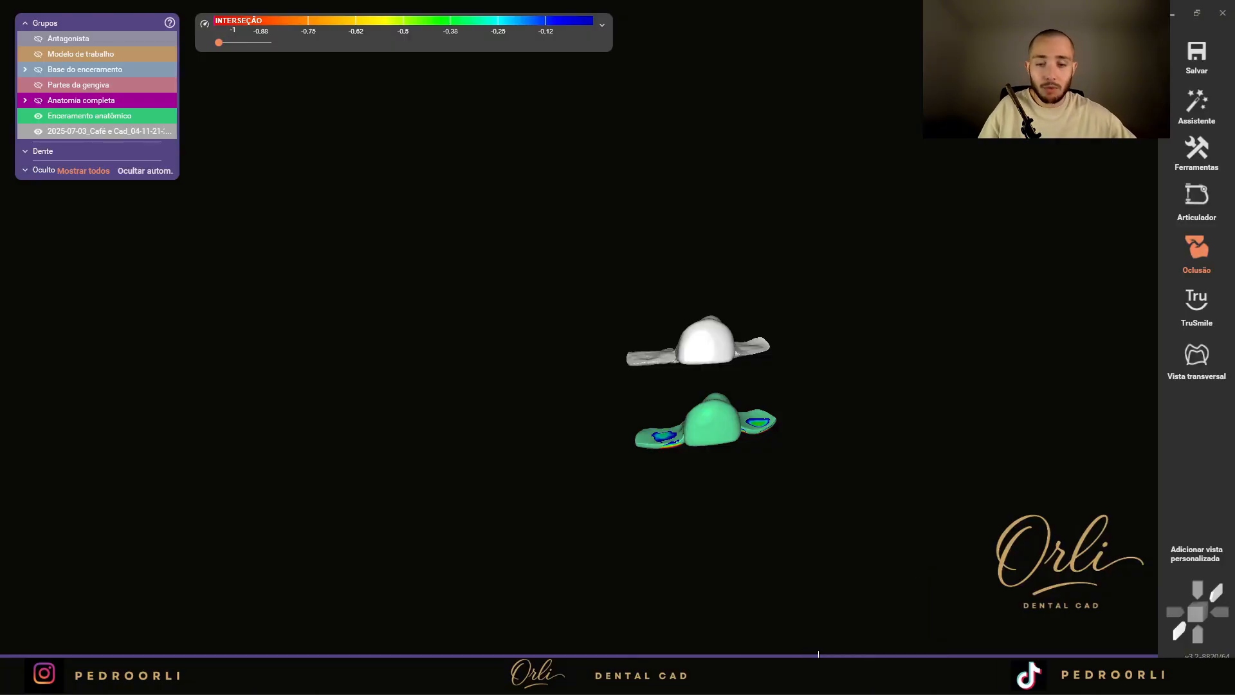